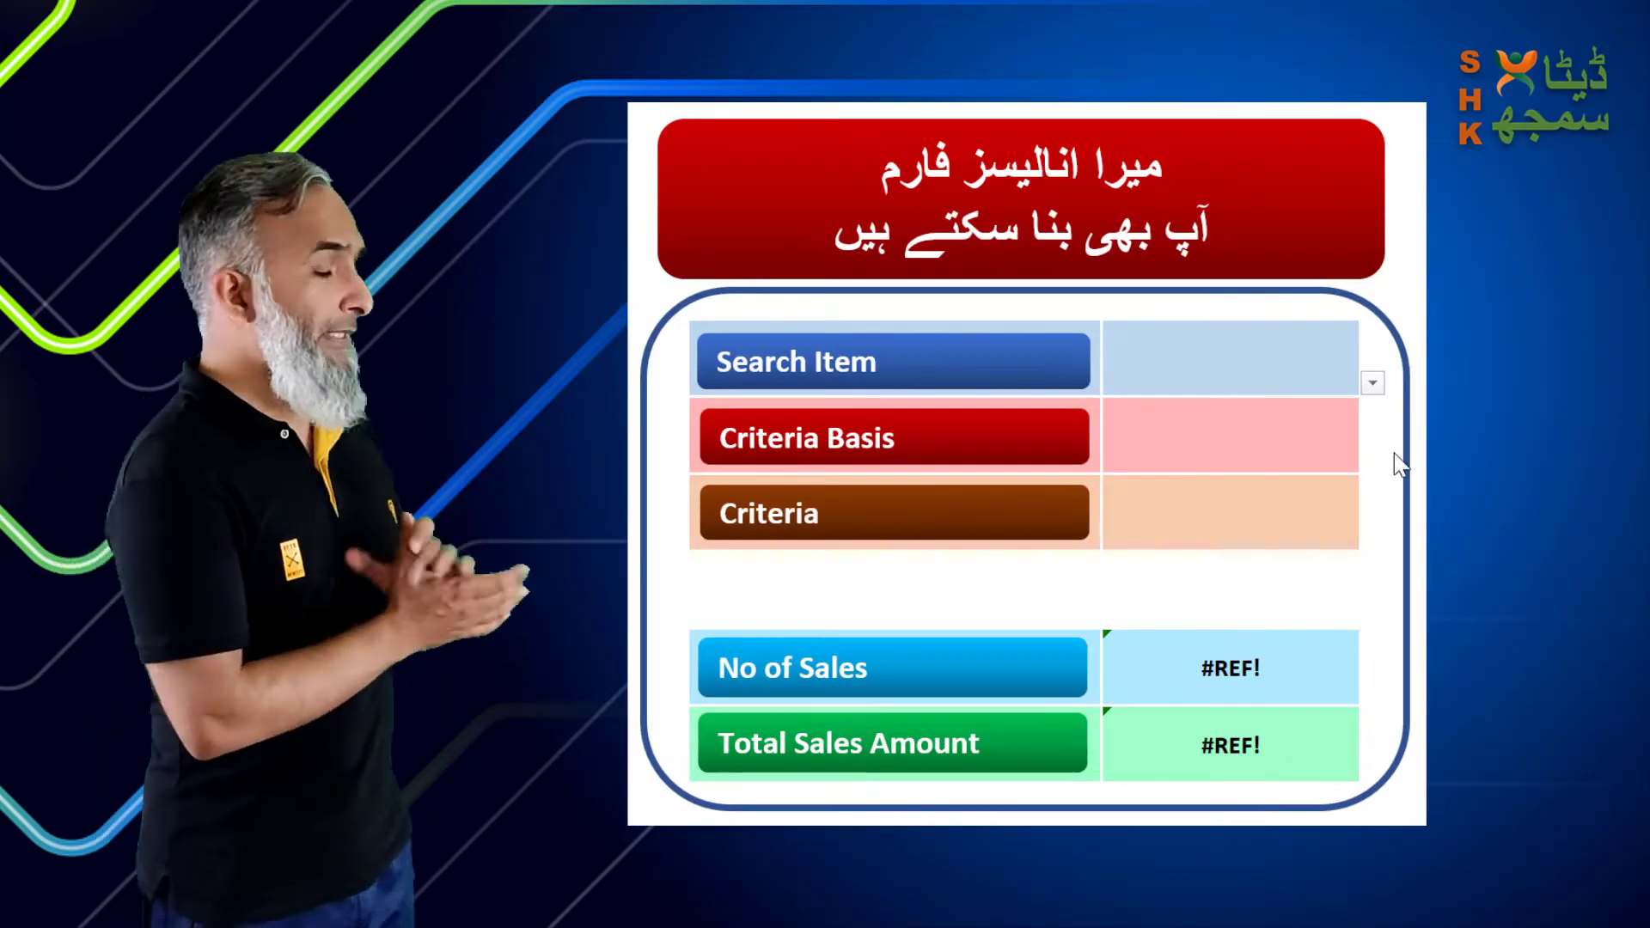
Step: Set Search Item to Product Name, Criteria Basis to Contains, and Criteria to ko
click(1371, 383)
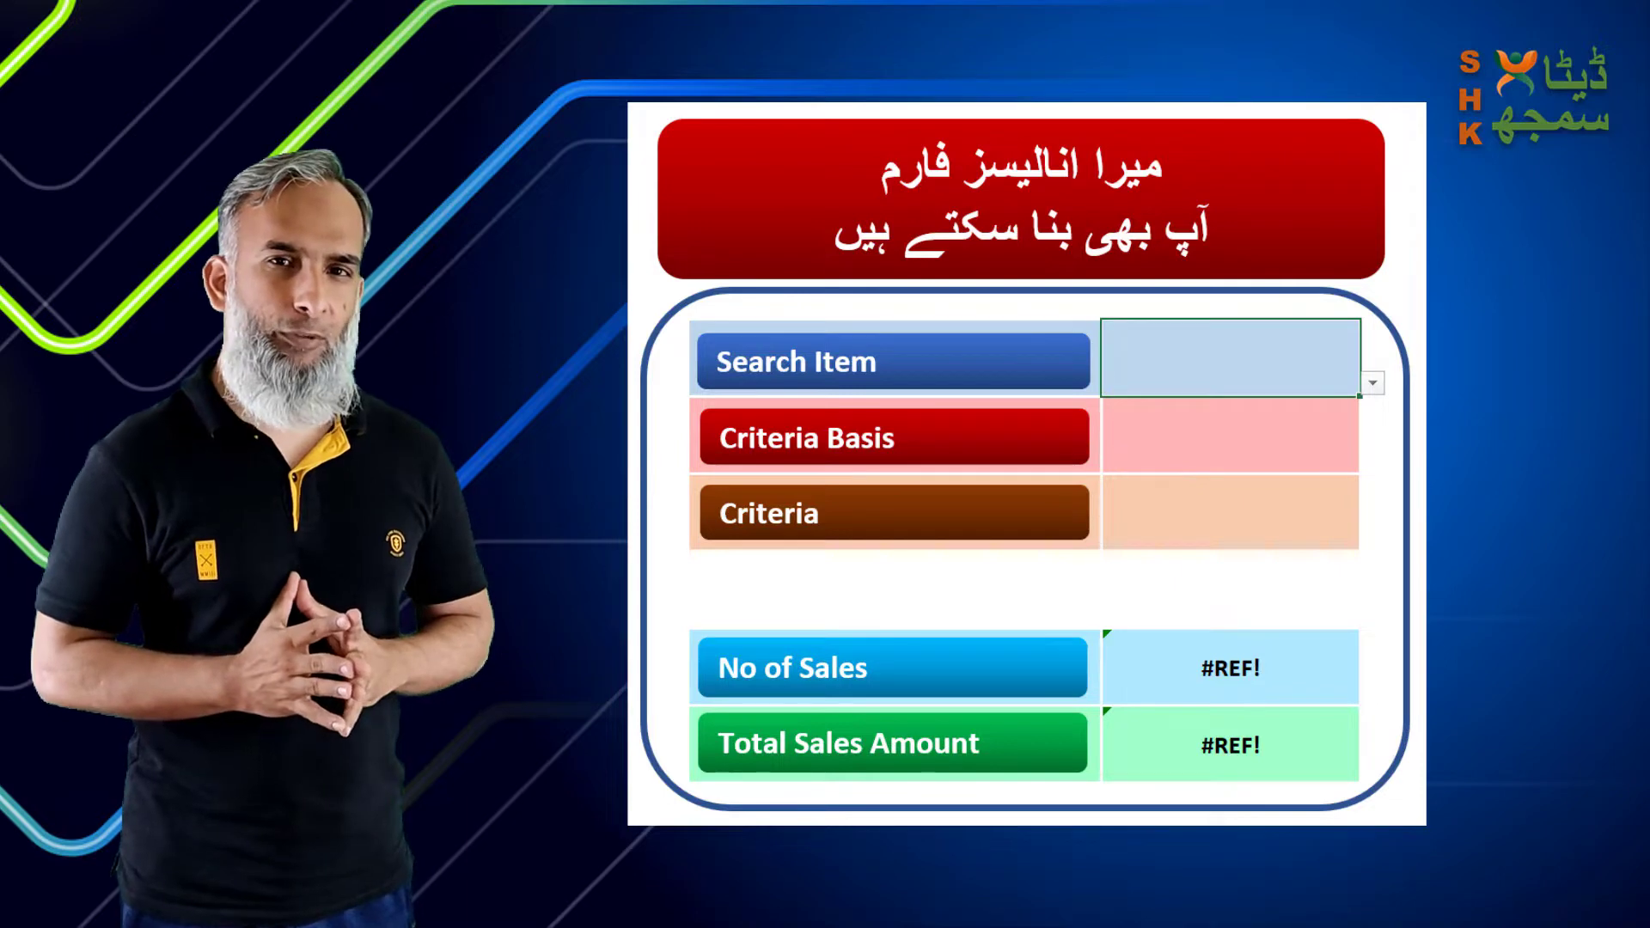
click(1373, 385)
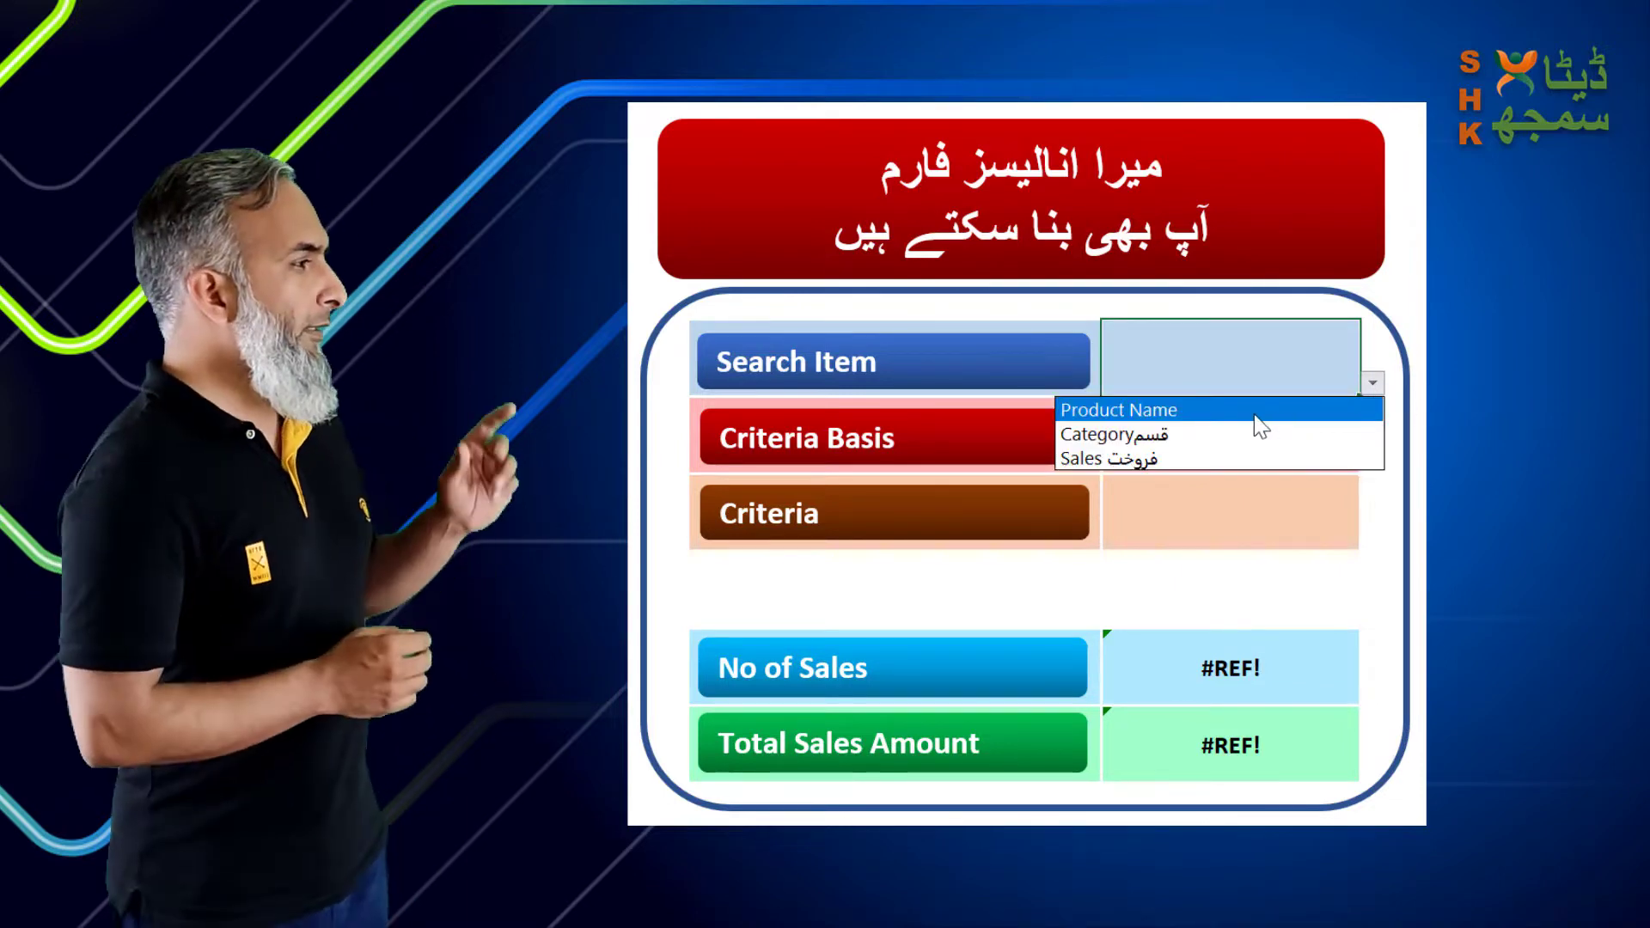
key(Escape)
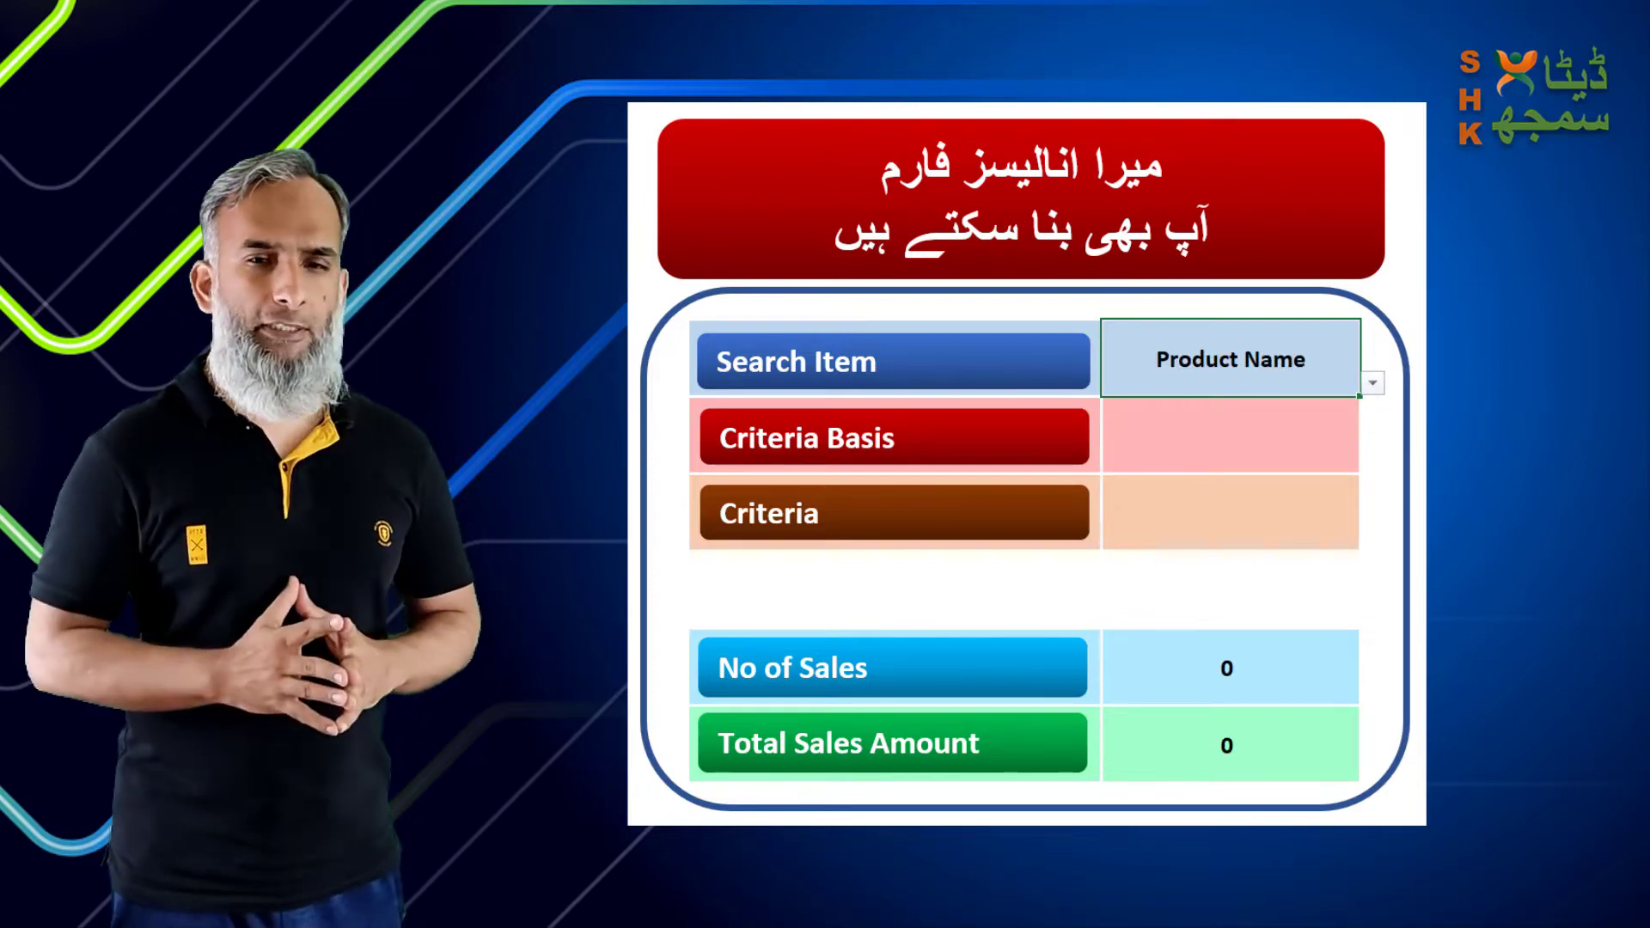
click(1319, 457)
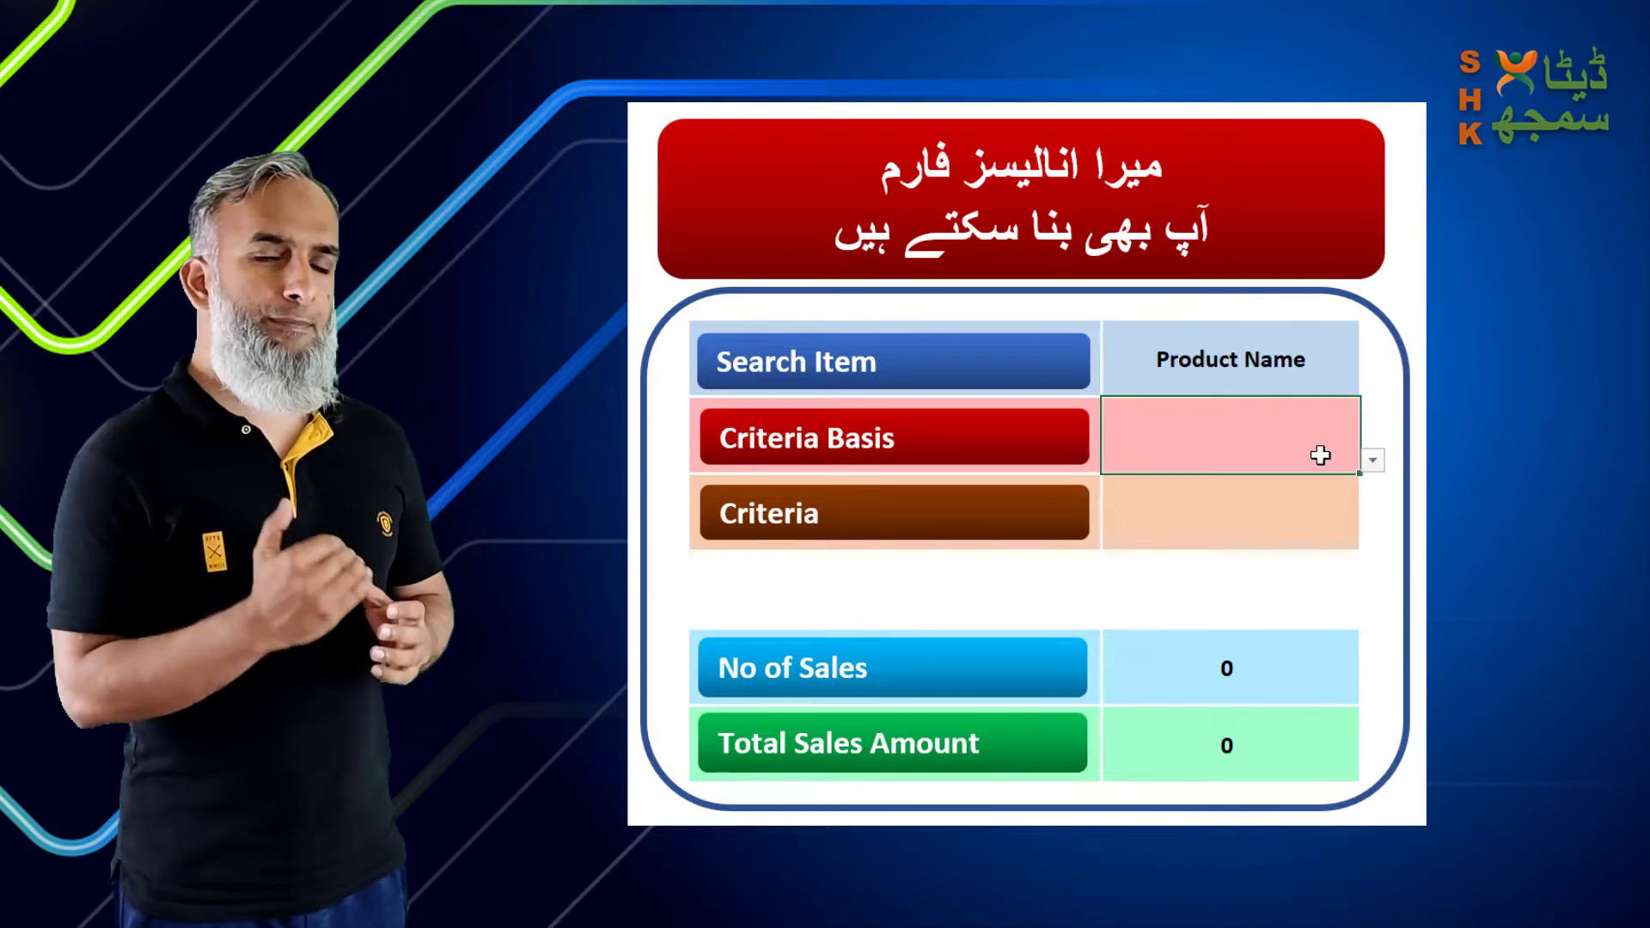
click(1372, 464)
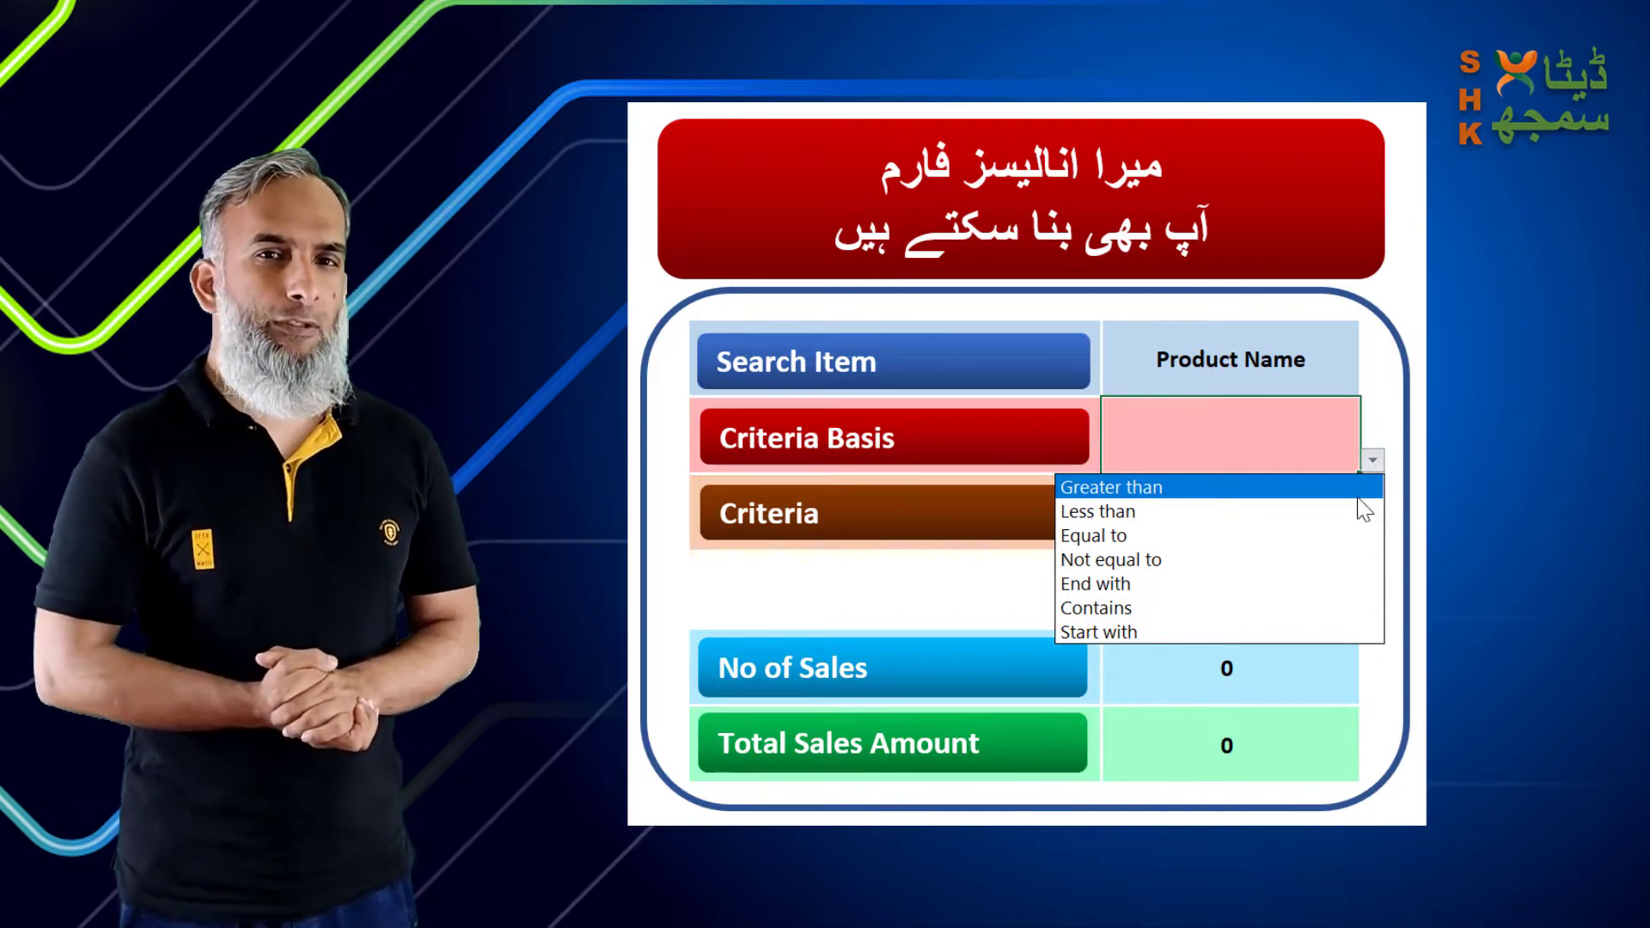
click(1231, 607)
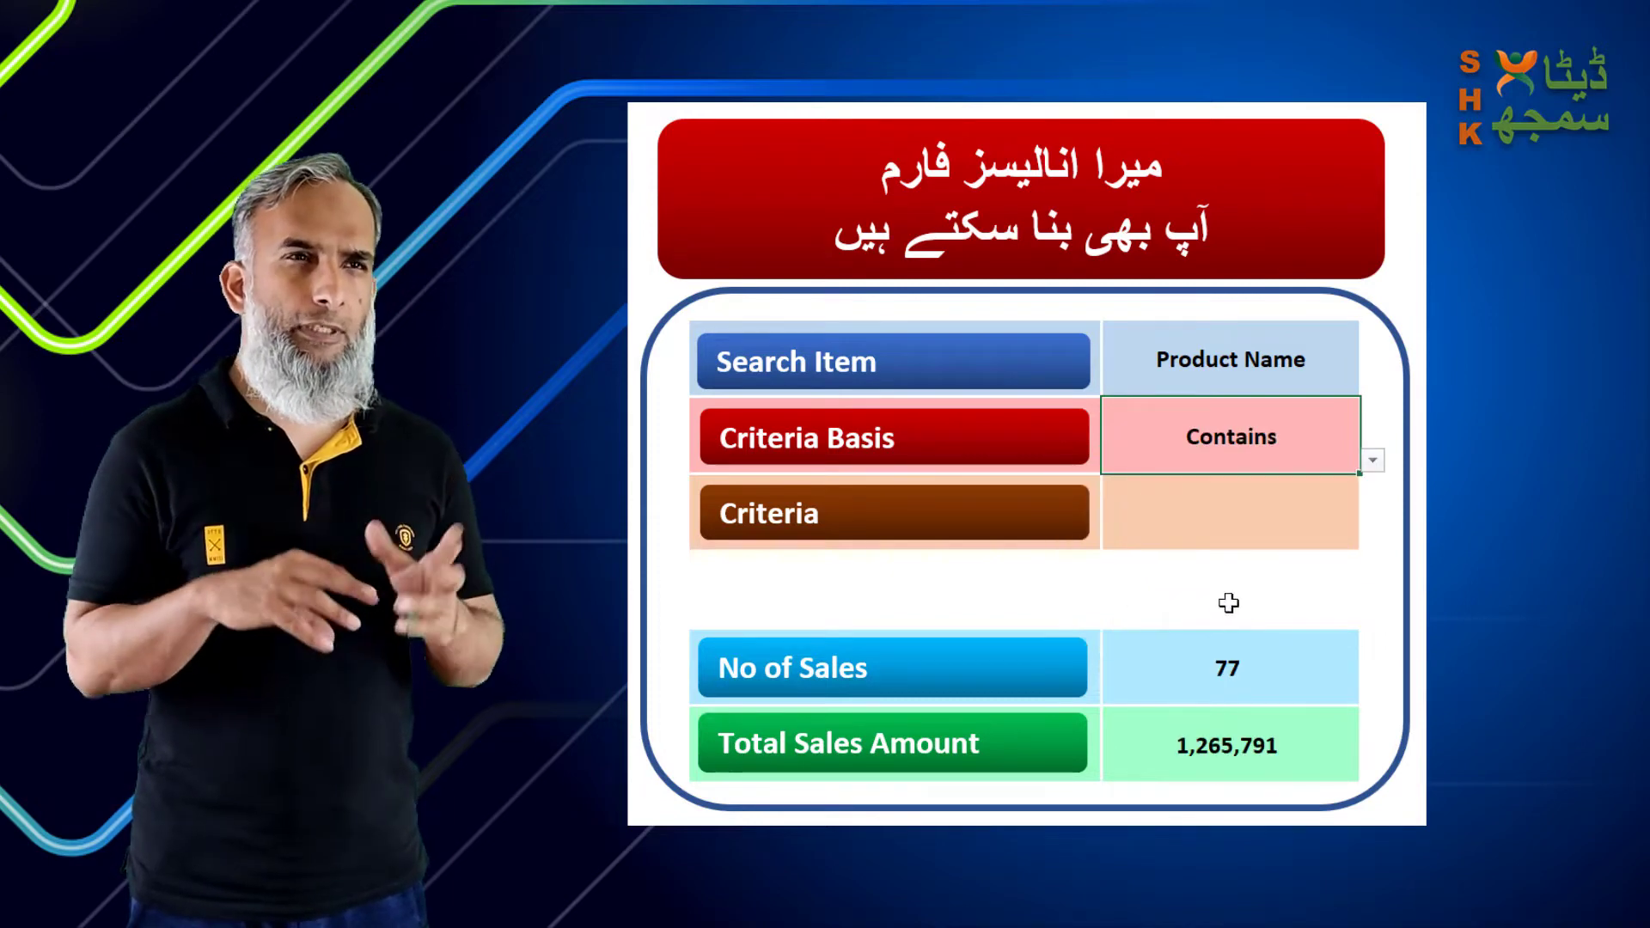
click(1231, 501)
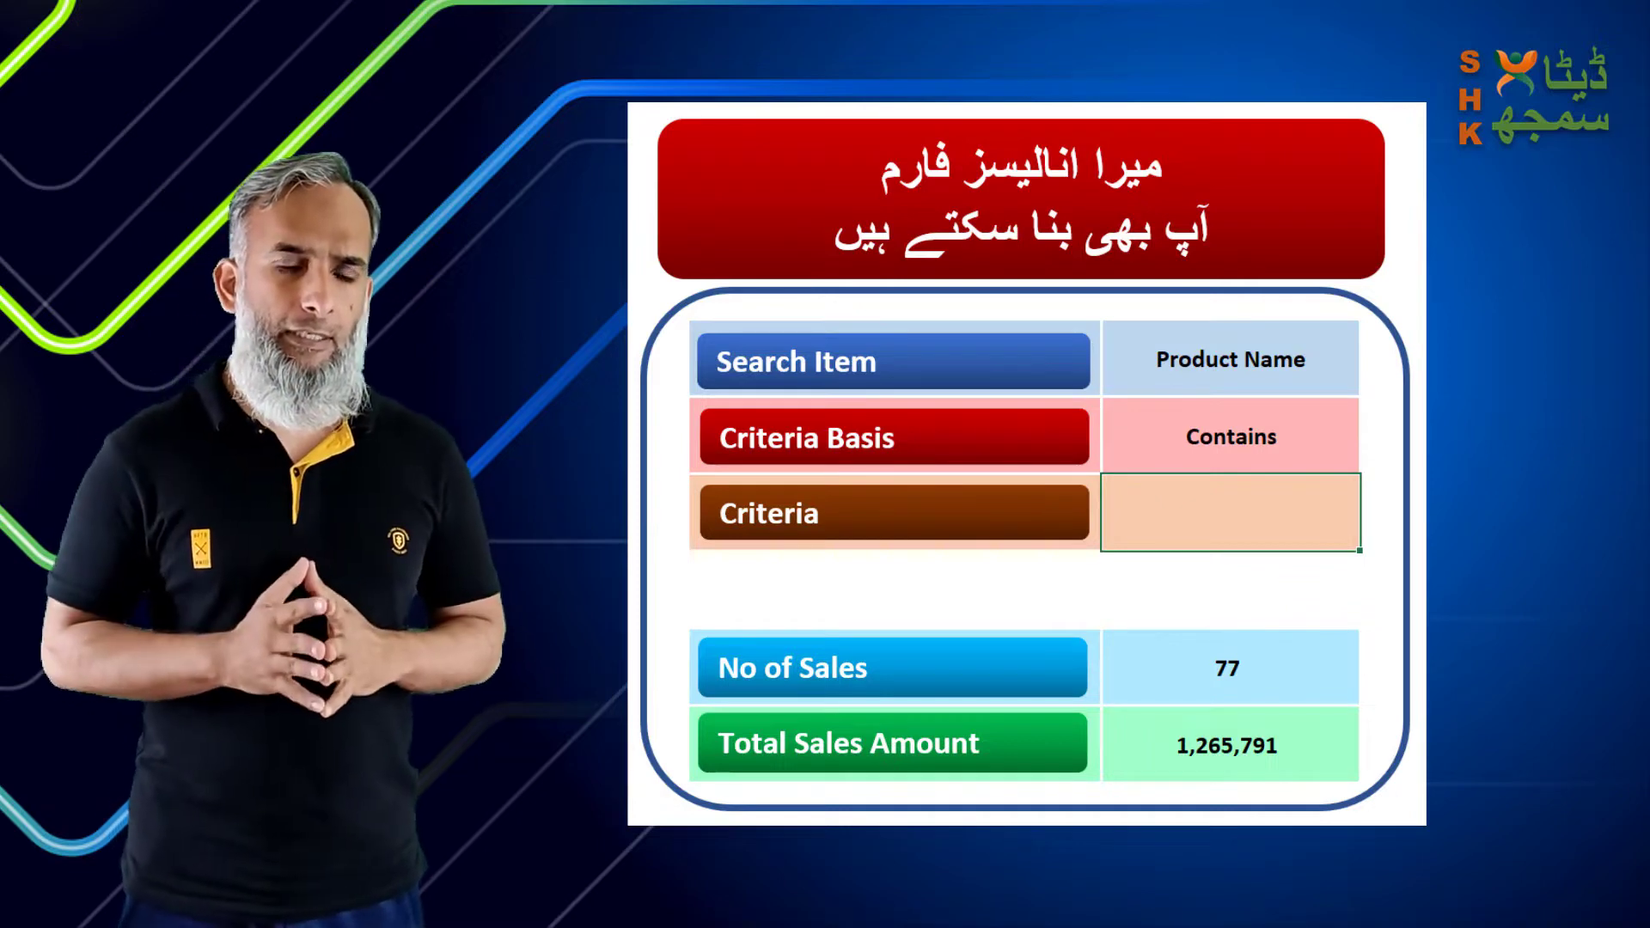
text(ko)
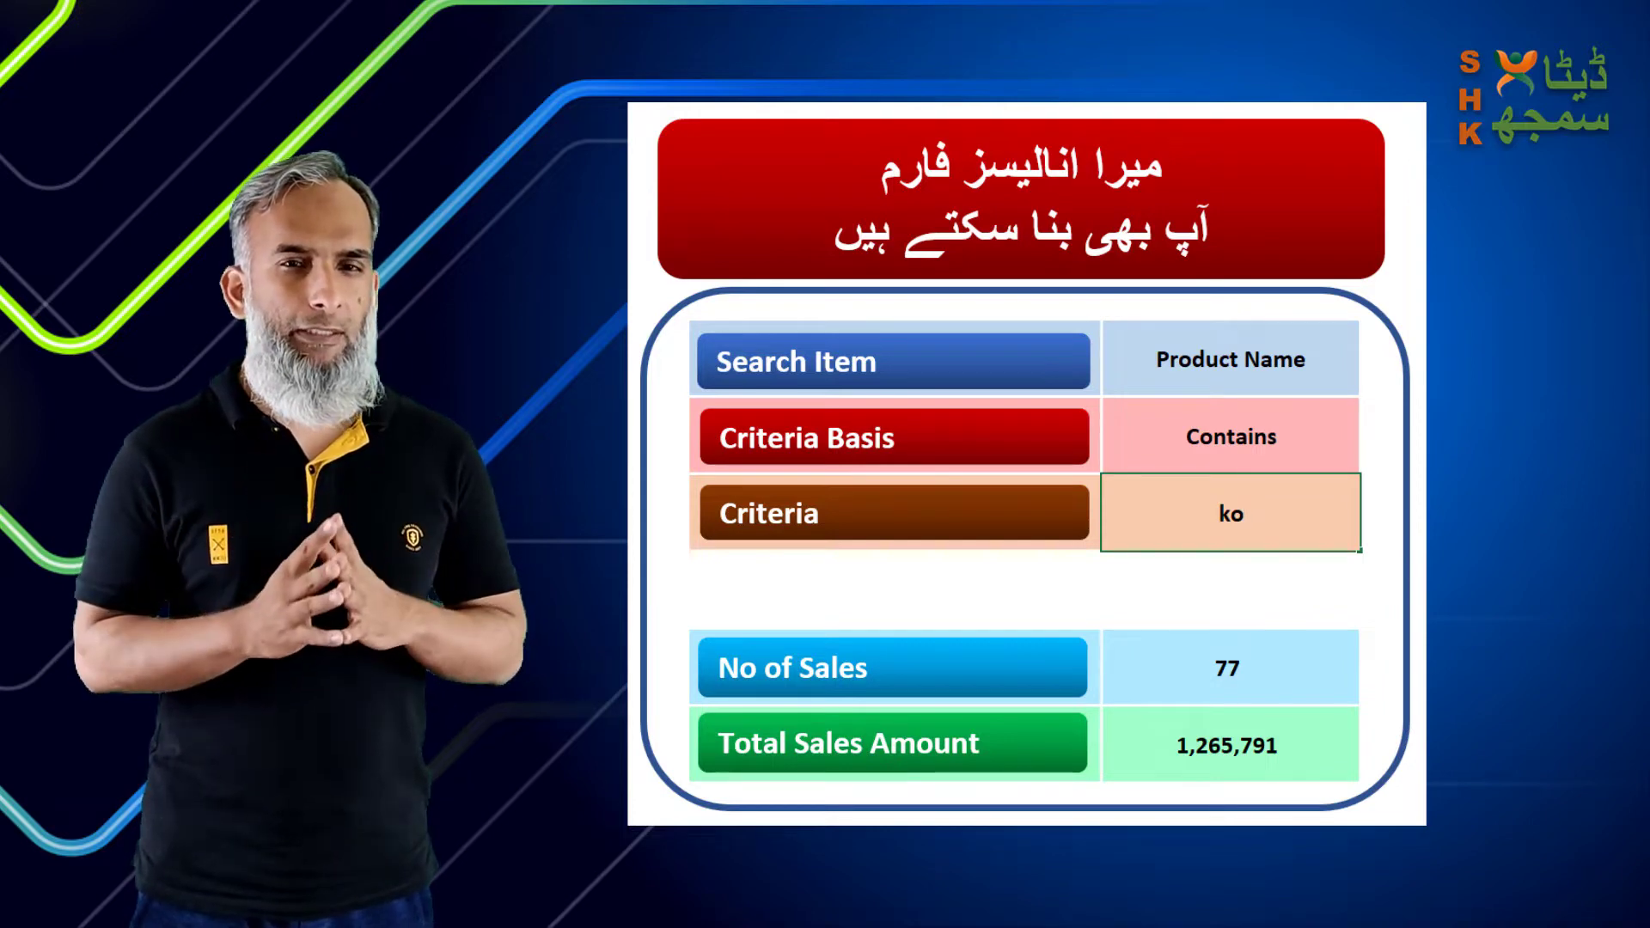
key(Return)
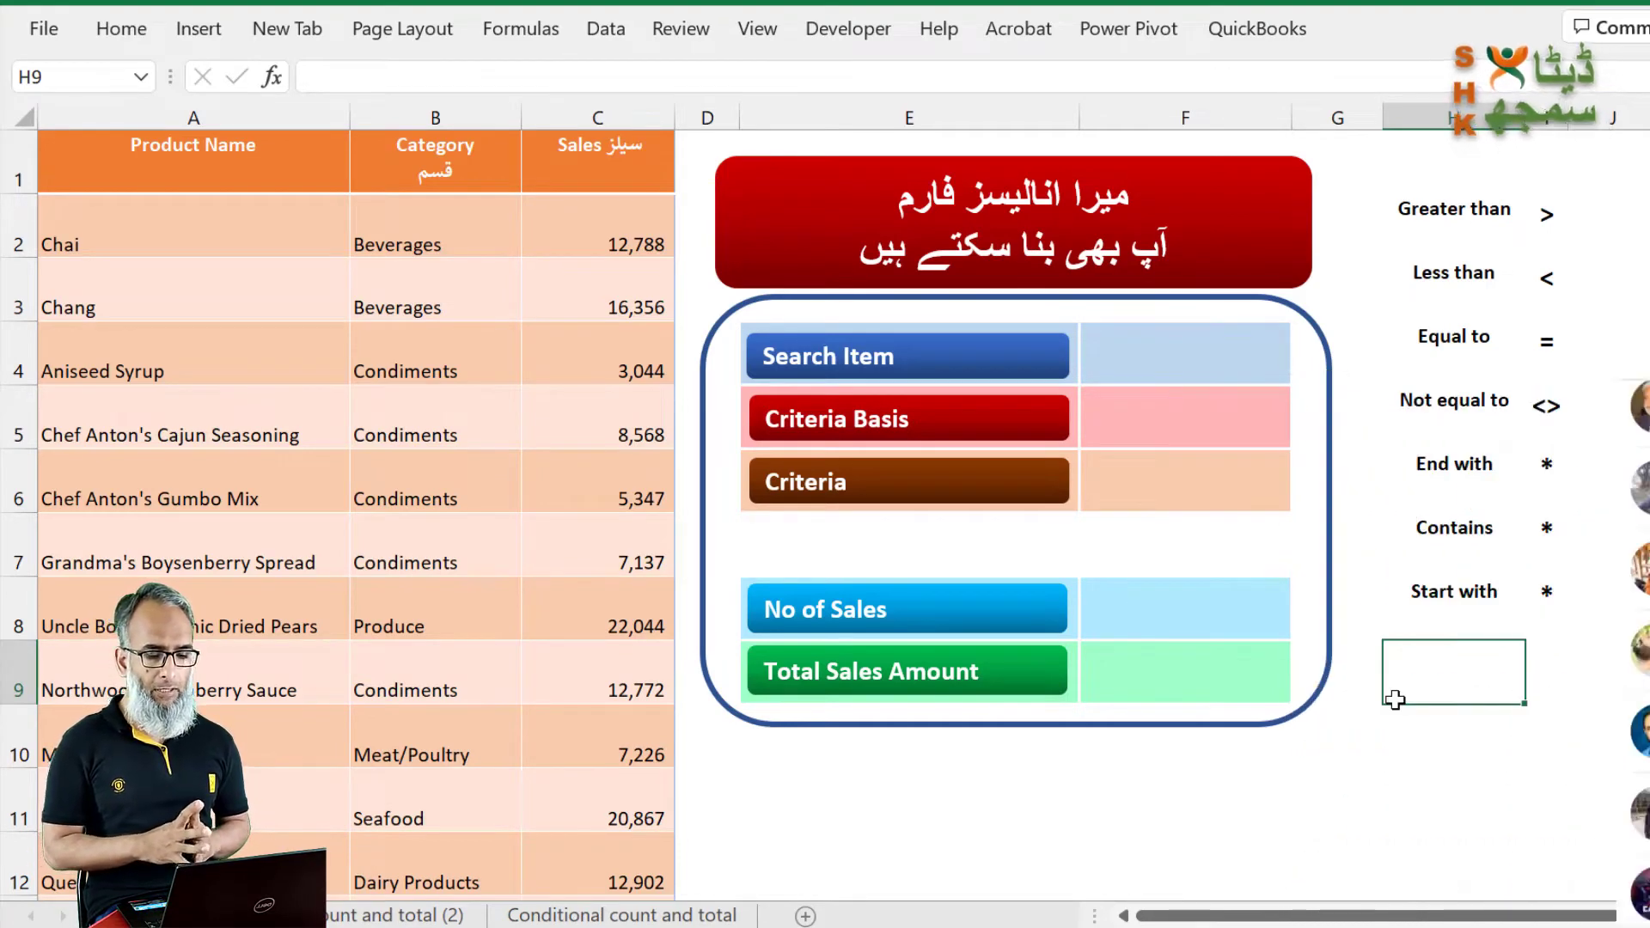
click(213, 410)
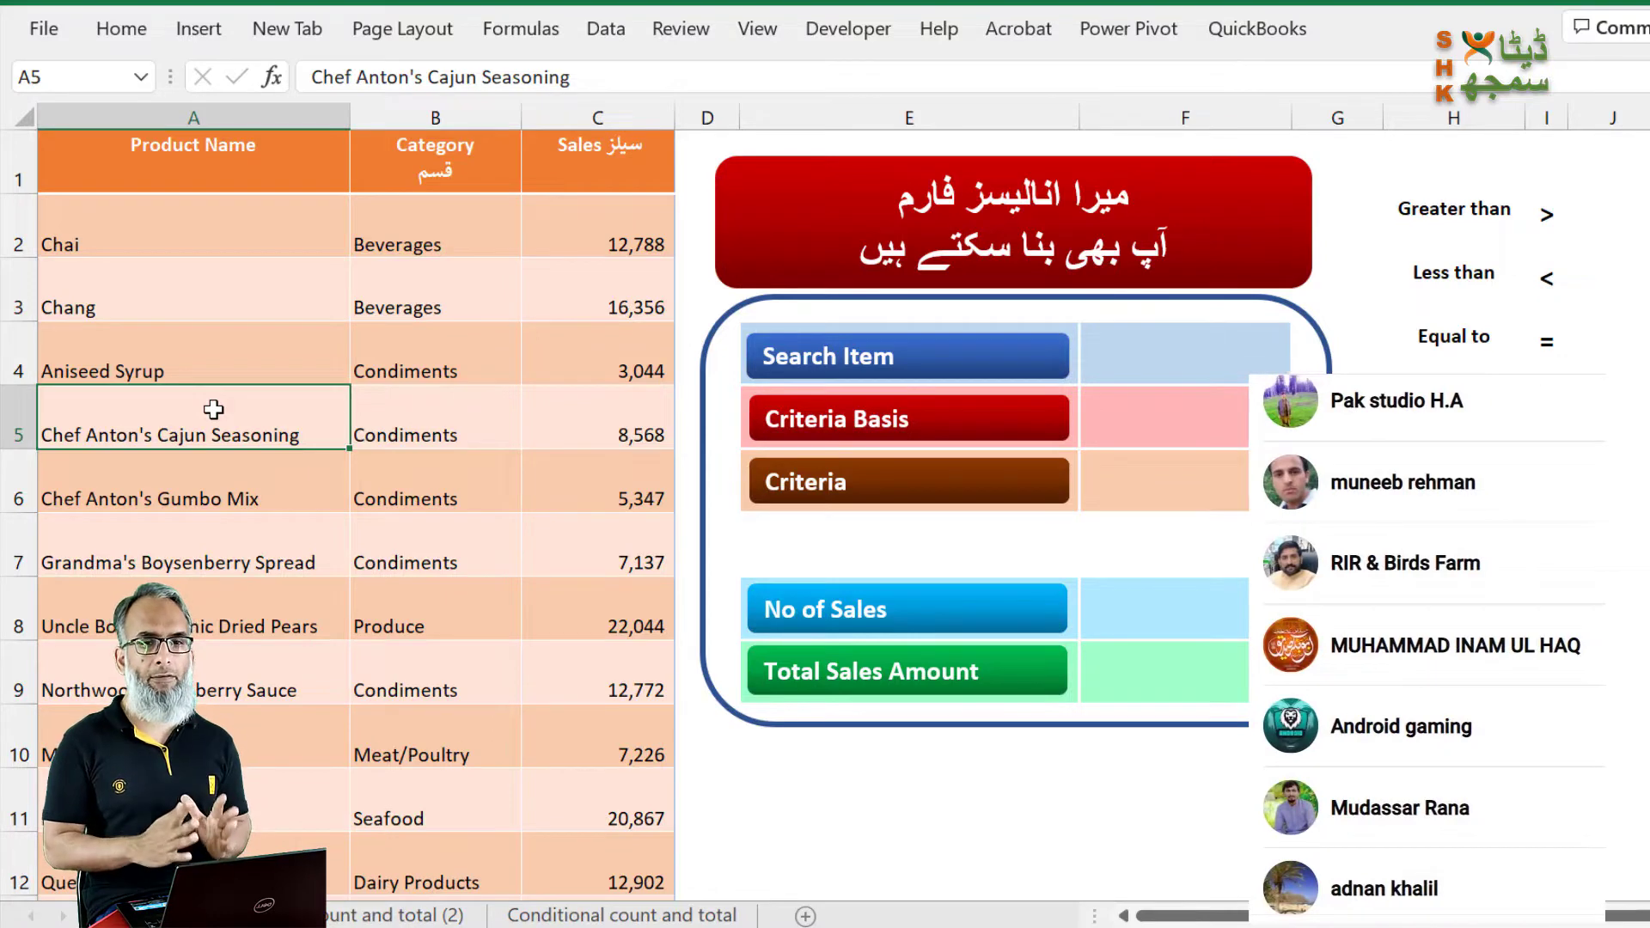
click(261, 278)
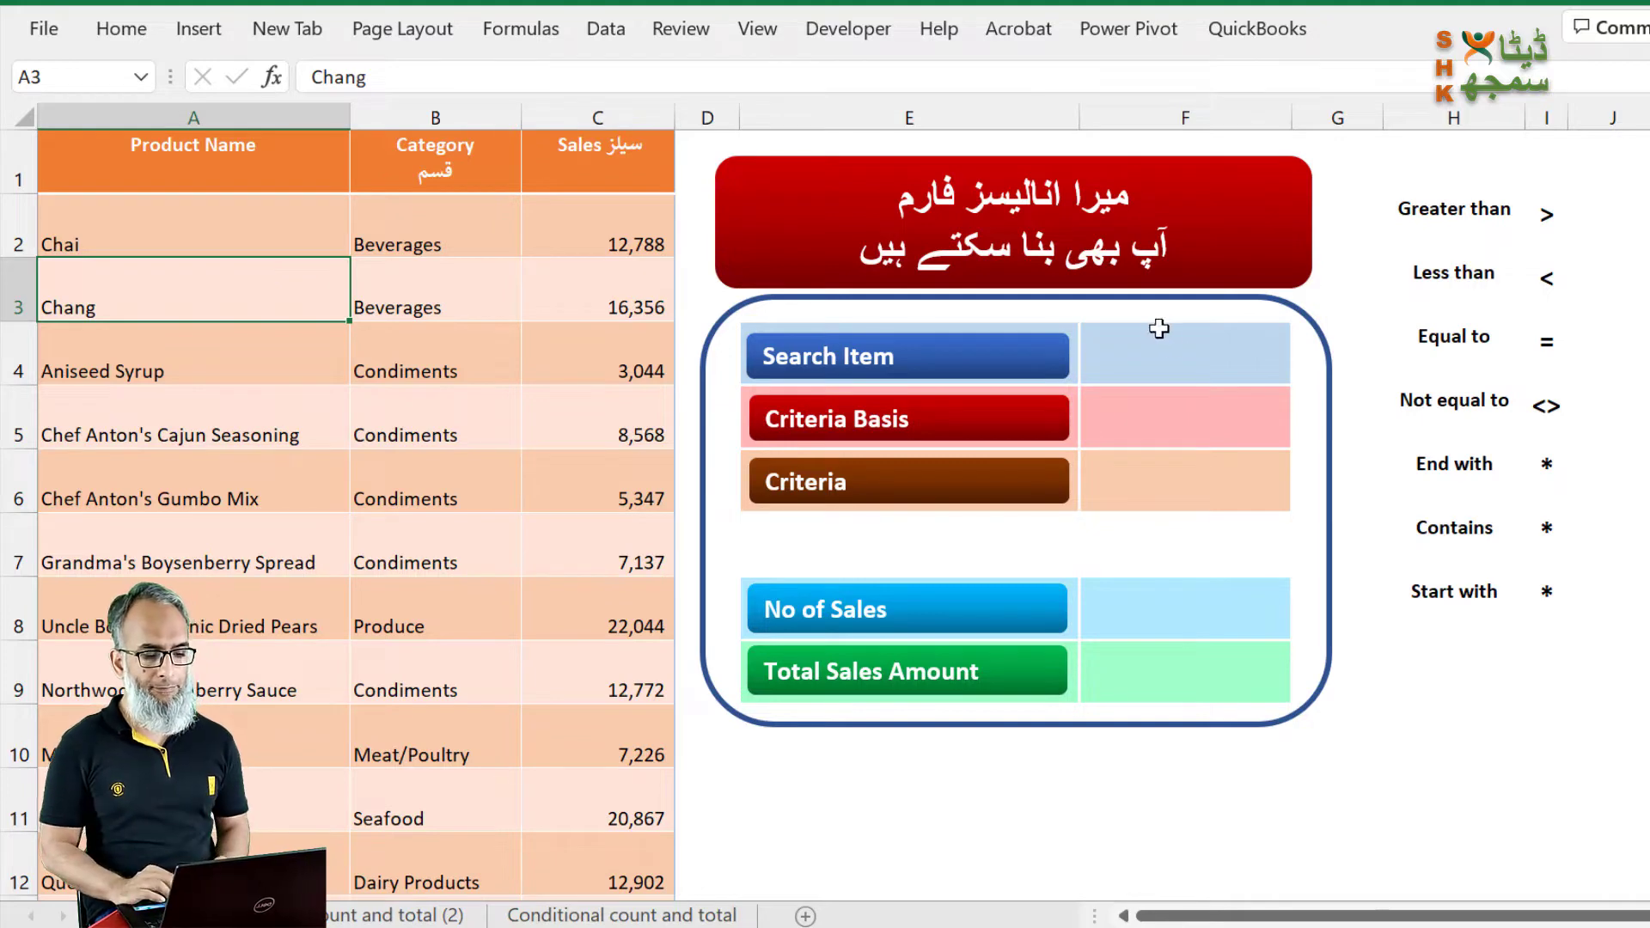
click(1201, 363)
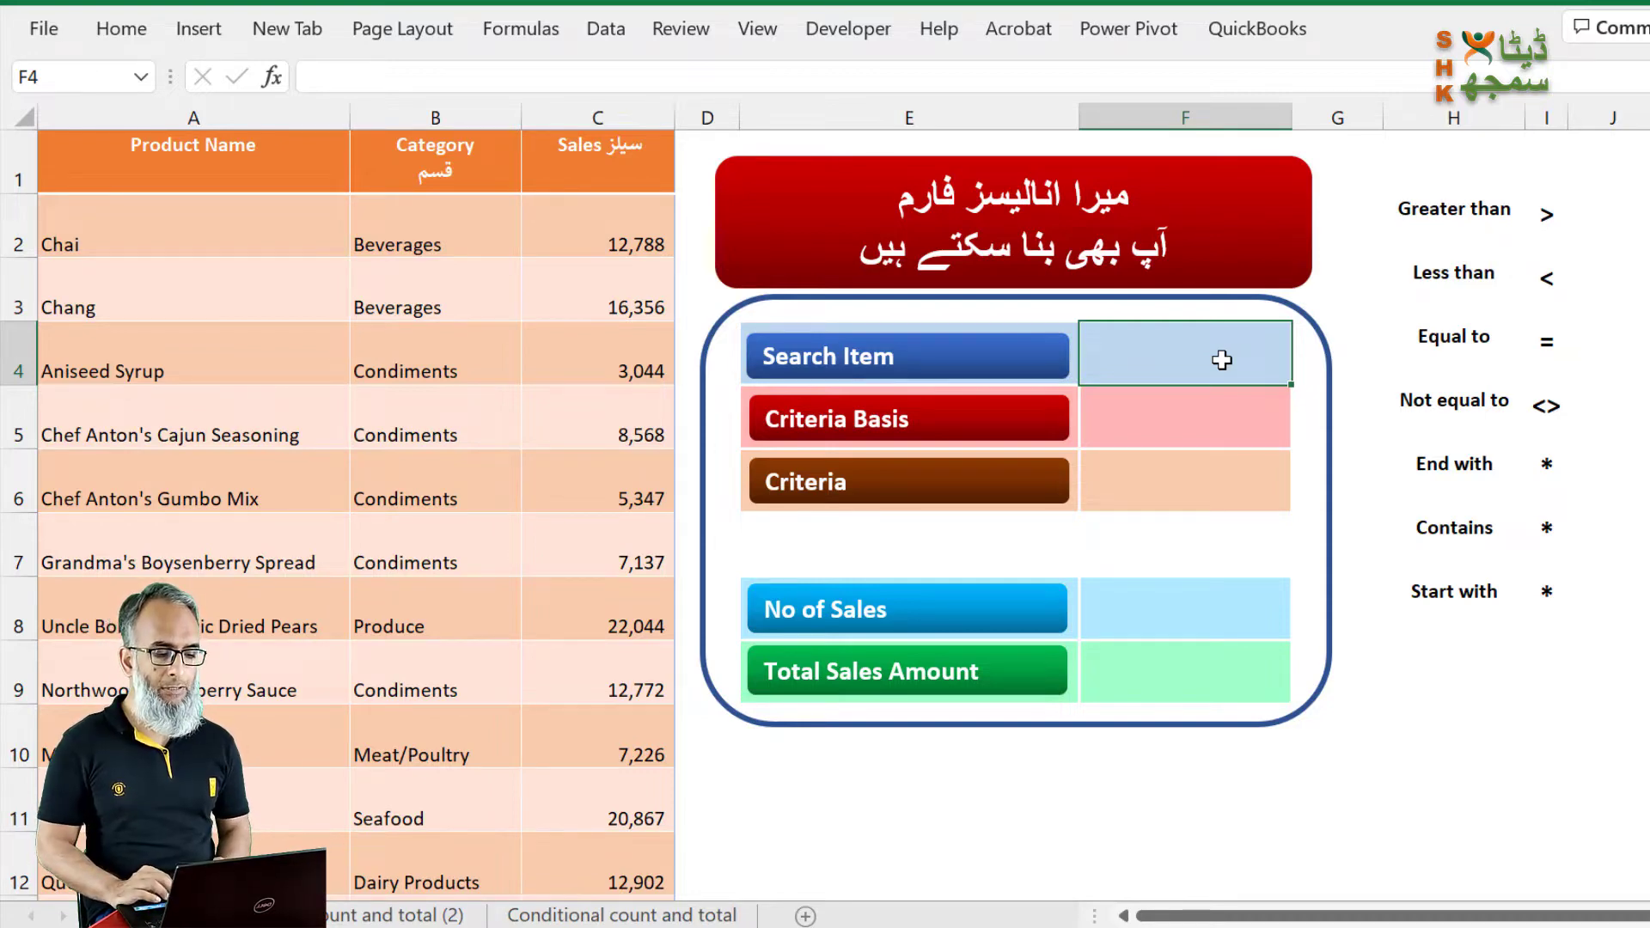
Step: Add list data validation to the Search Item cell with source =$A$1:$C$1
click(606, 28)
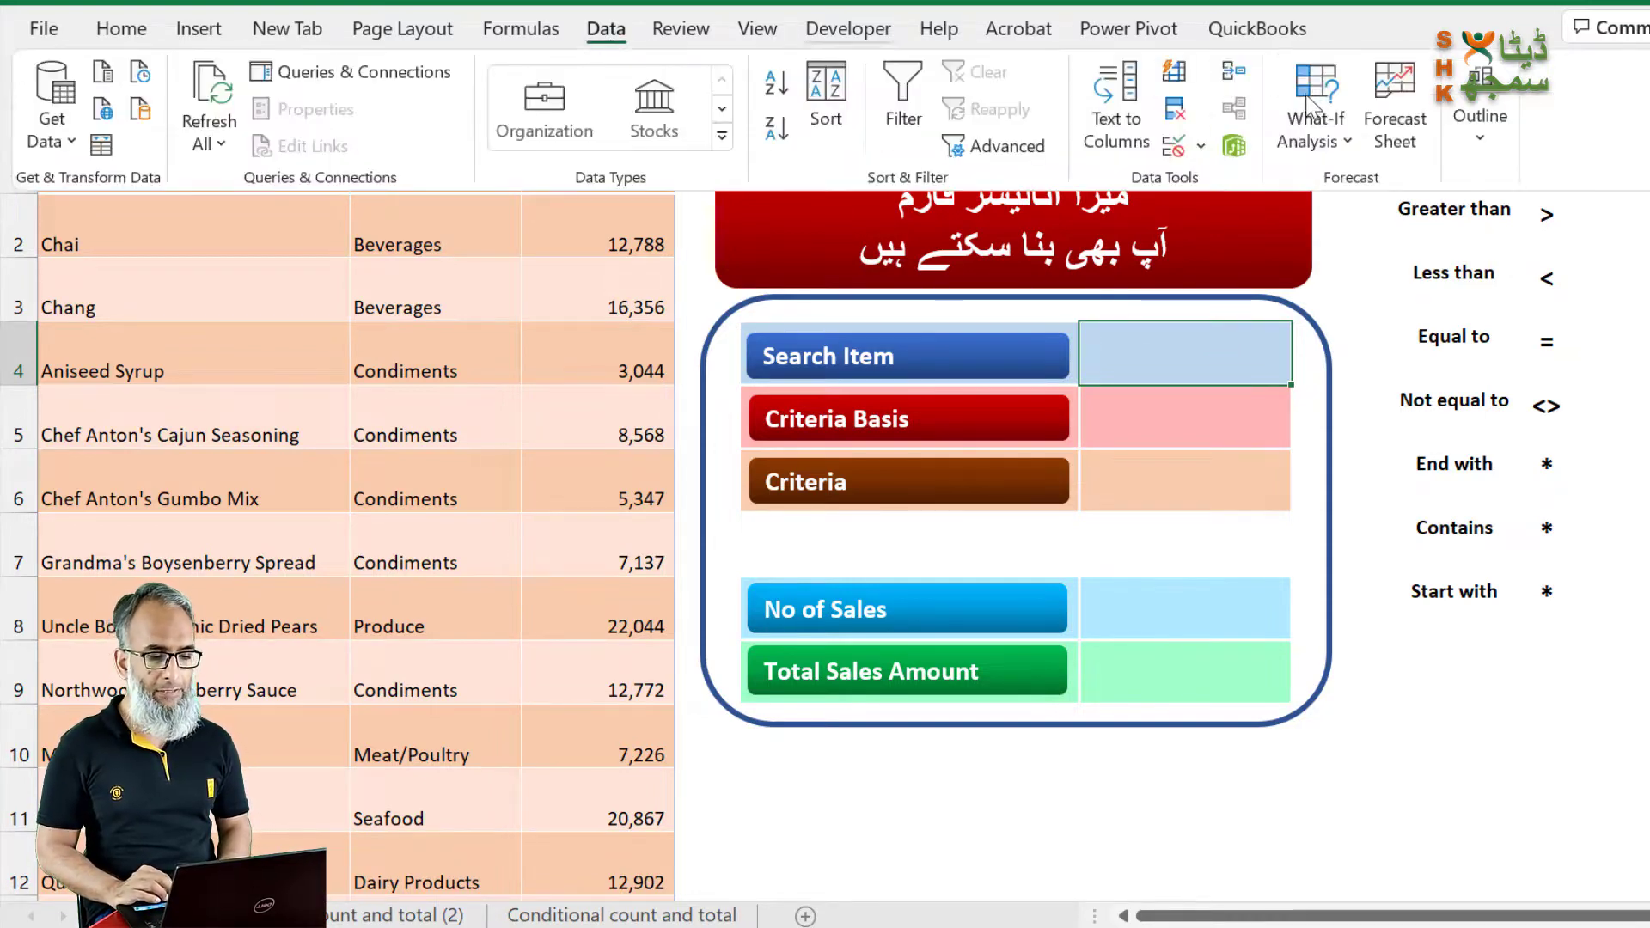
click(1202, 148)
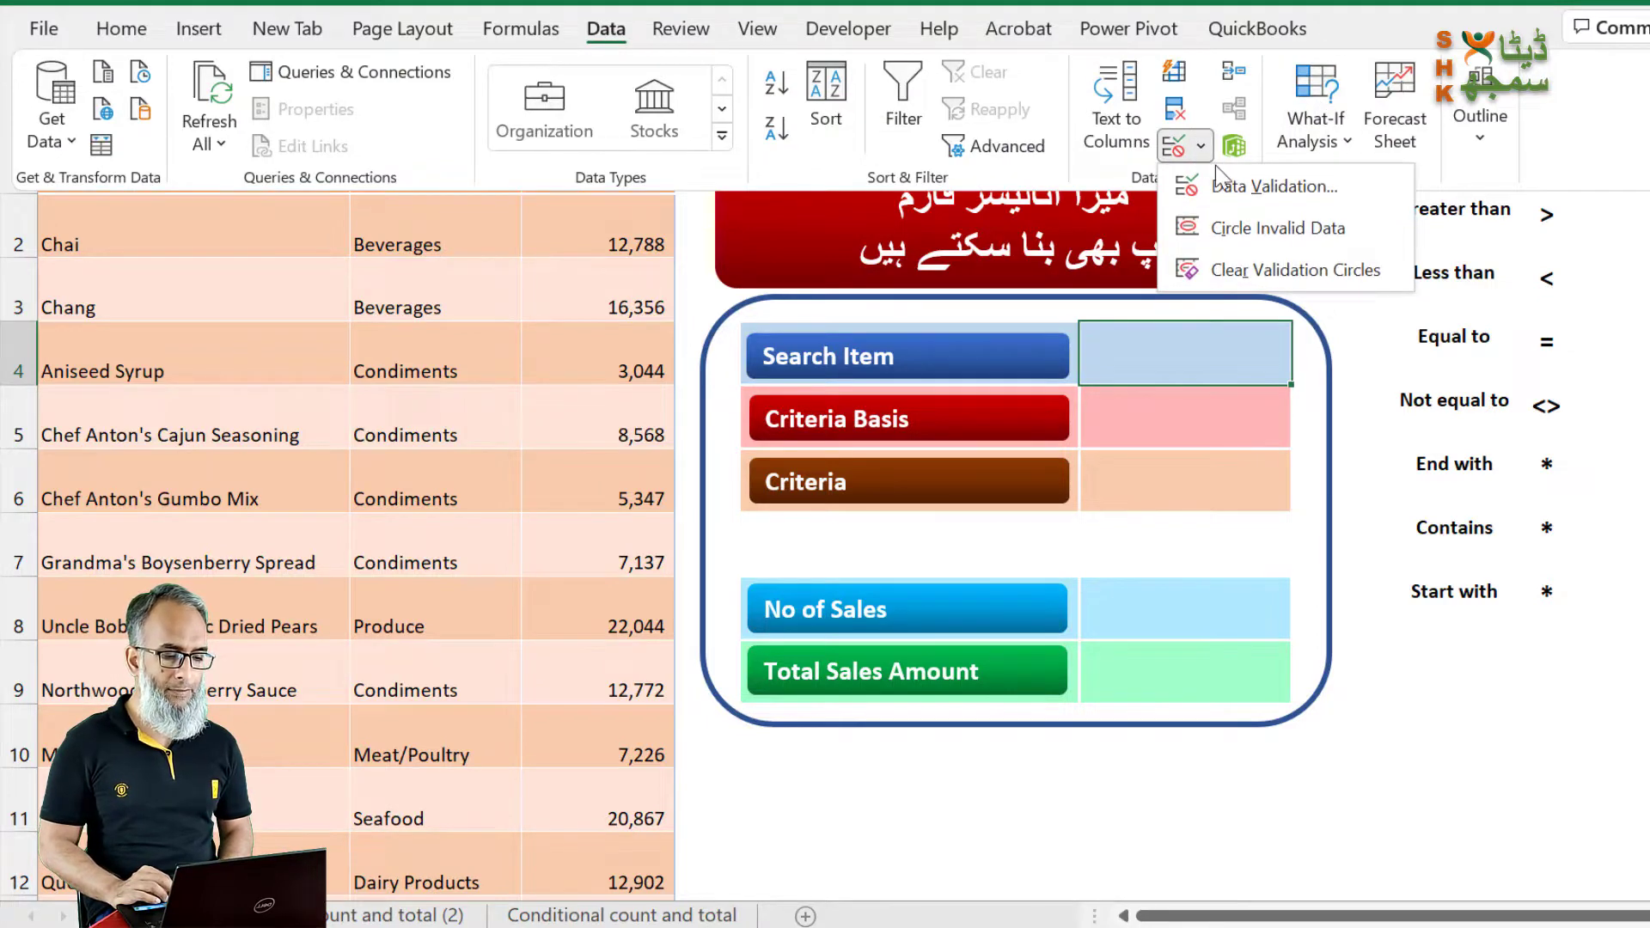
click(1236, 186)
click(535, 458)
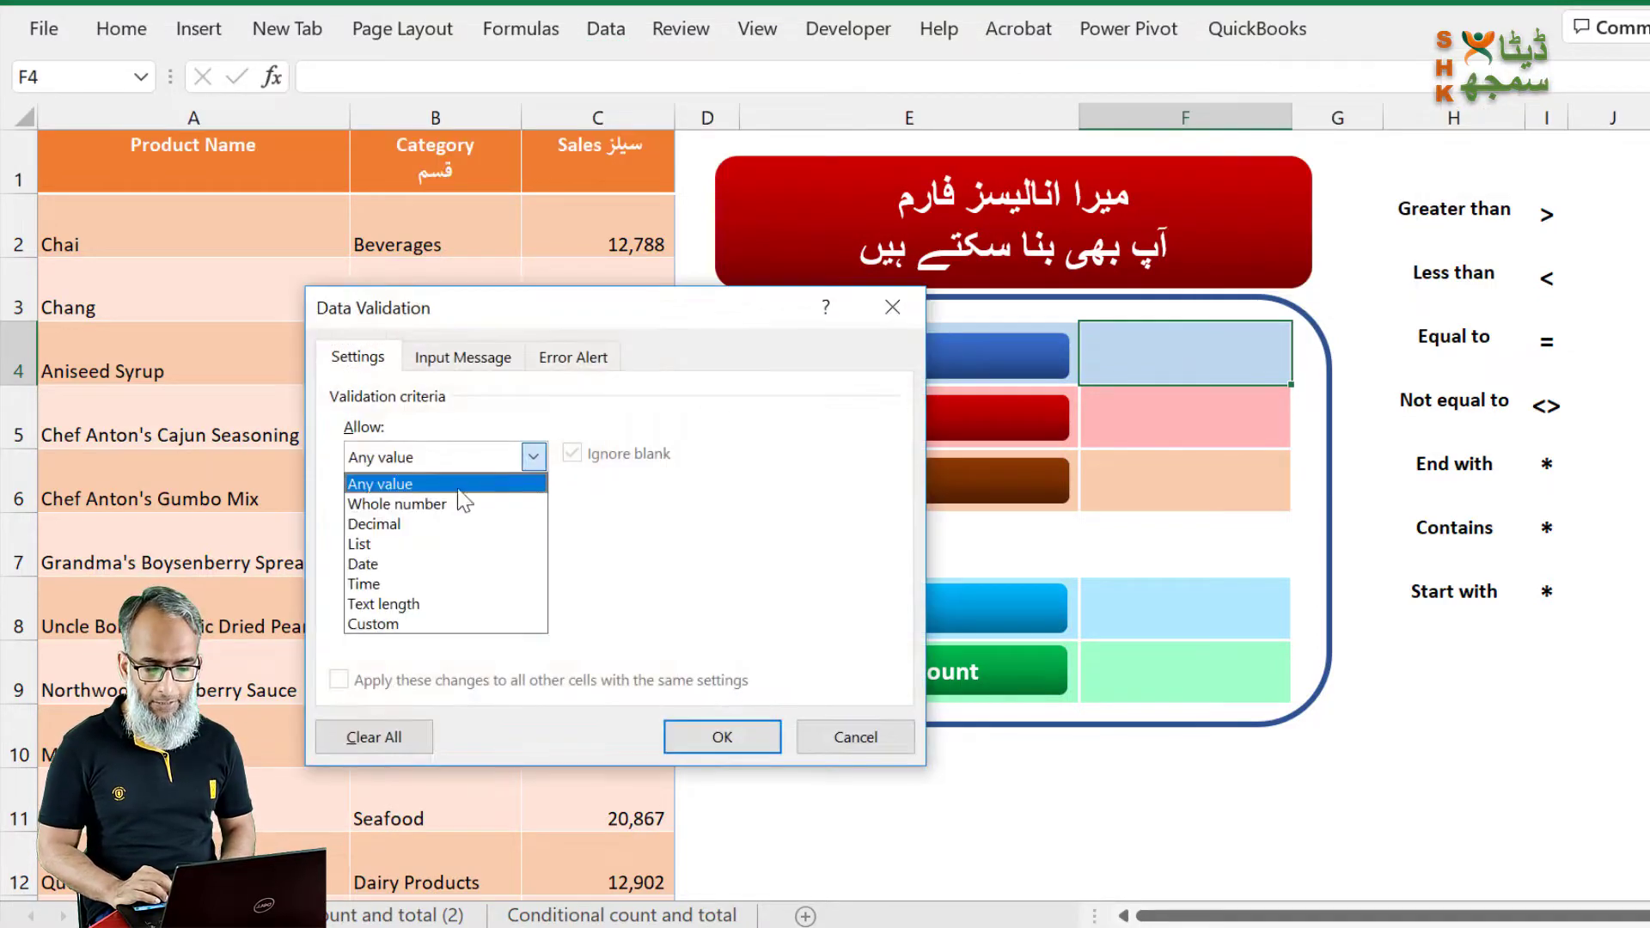
click(411, 547)
click(431, 590)
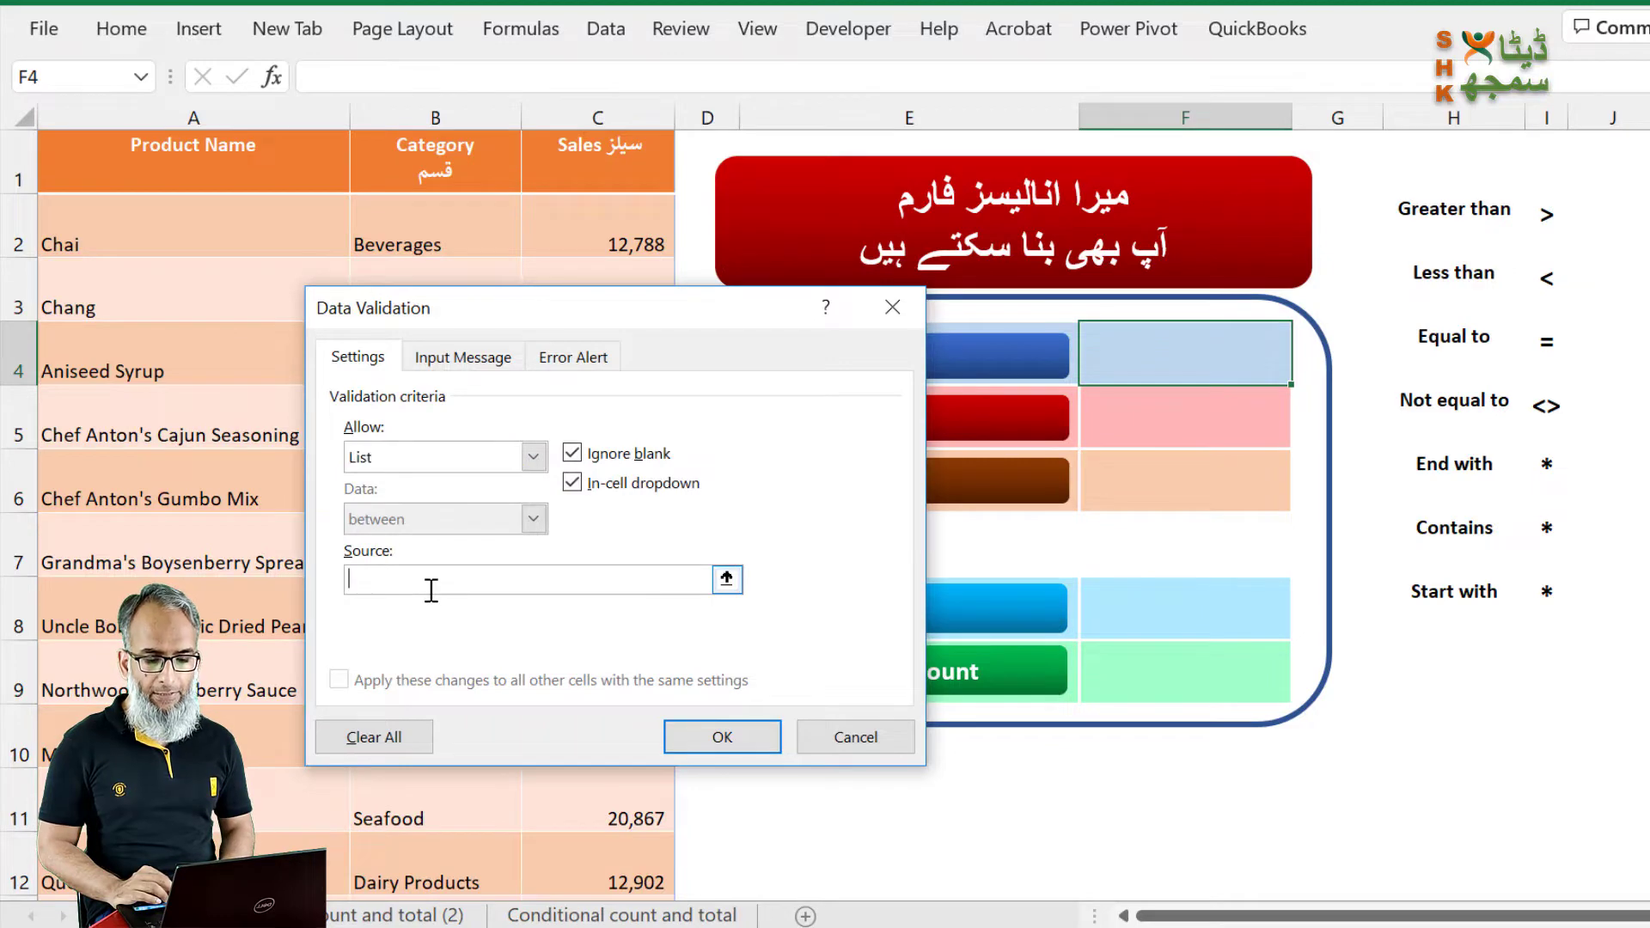
drag(163, 153, 574, 161)
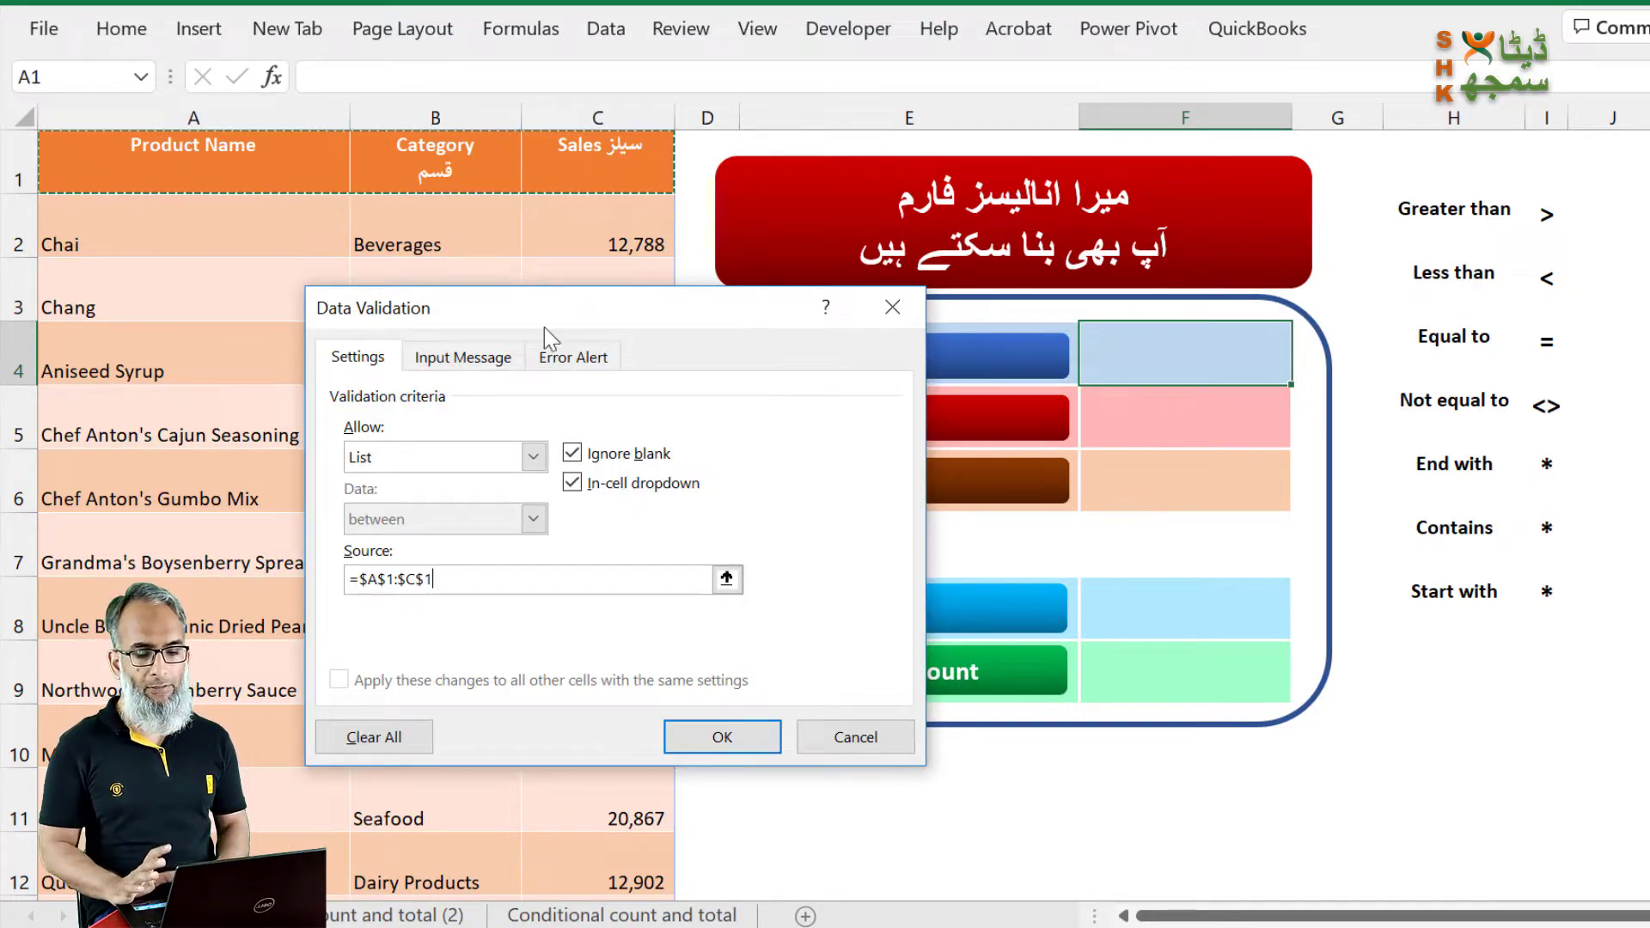
click(721, 737)
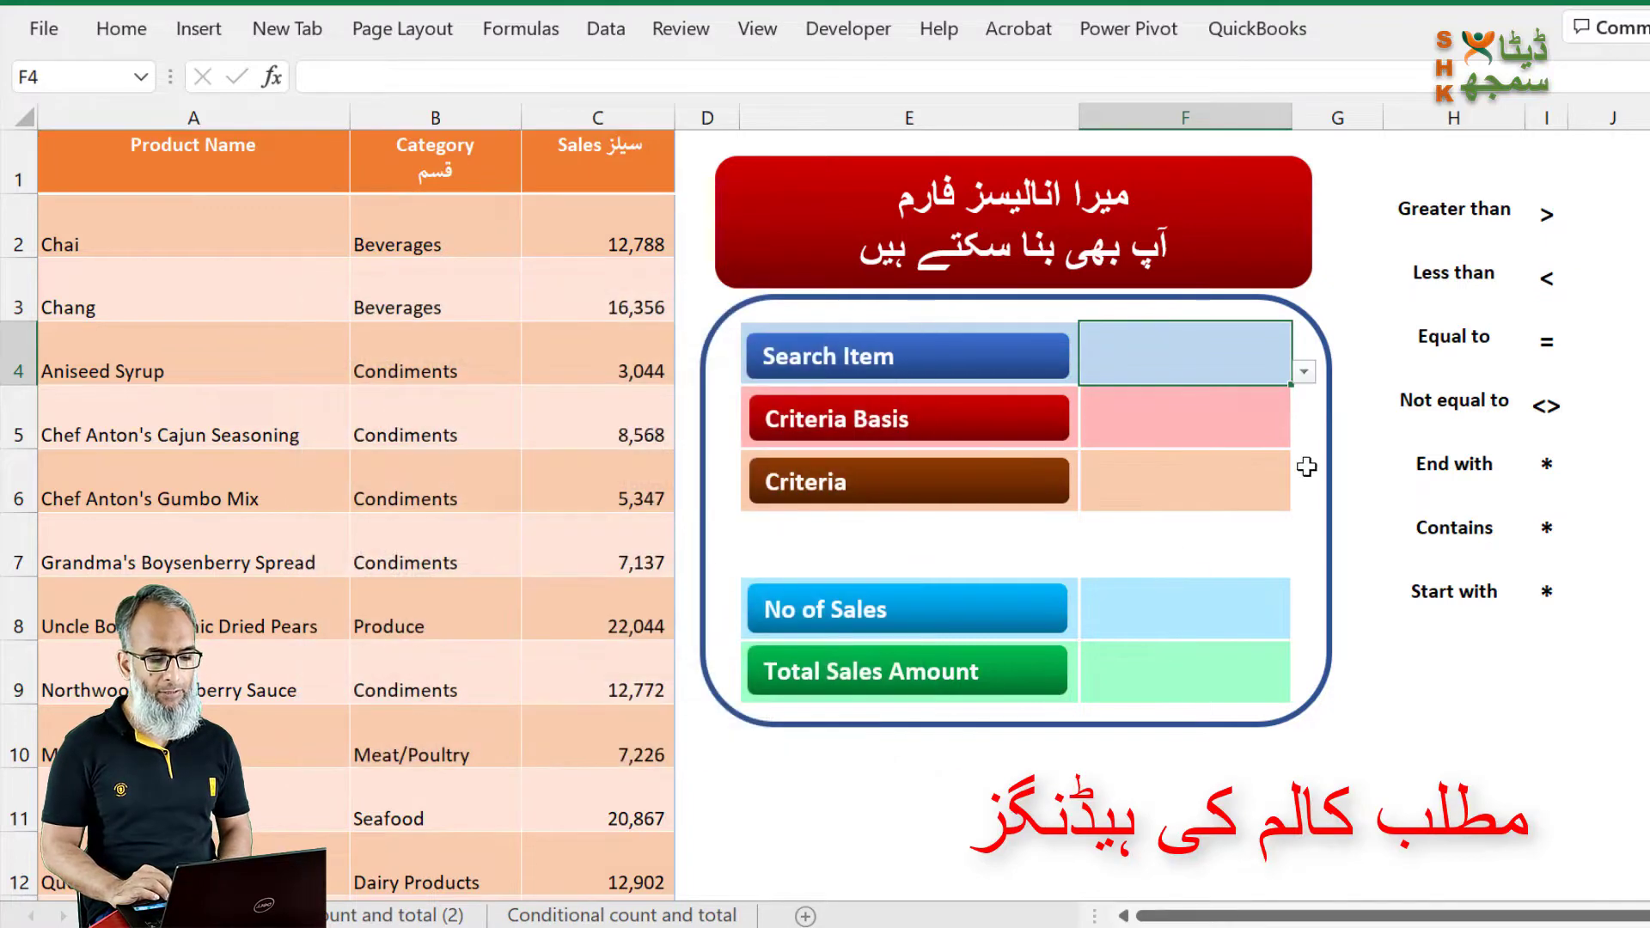
Step: Choose Sales from the Search Item dropdown
click(1303, 372)
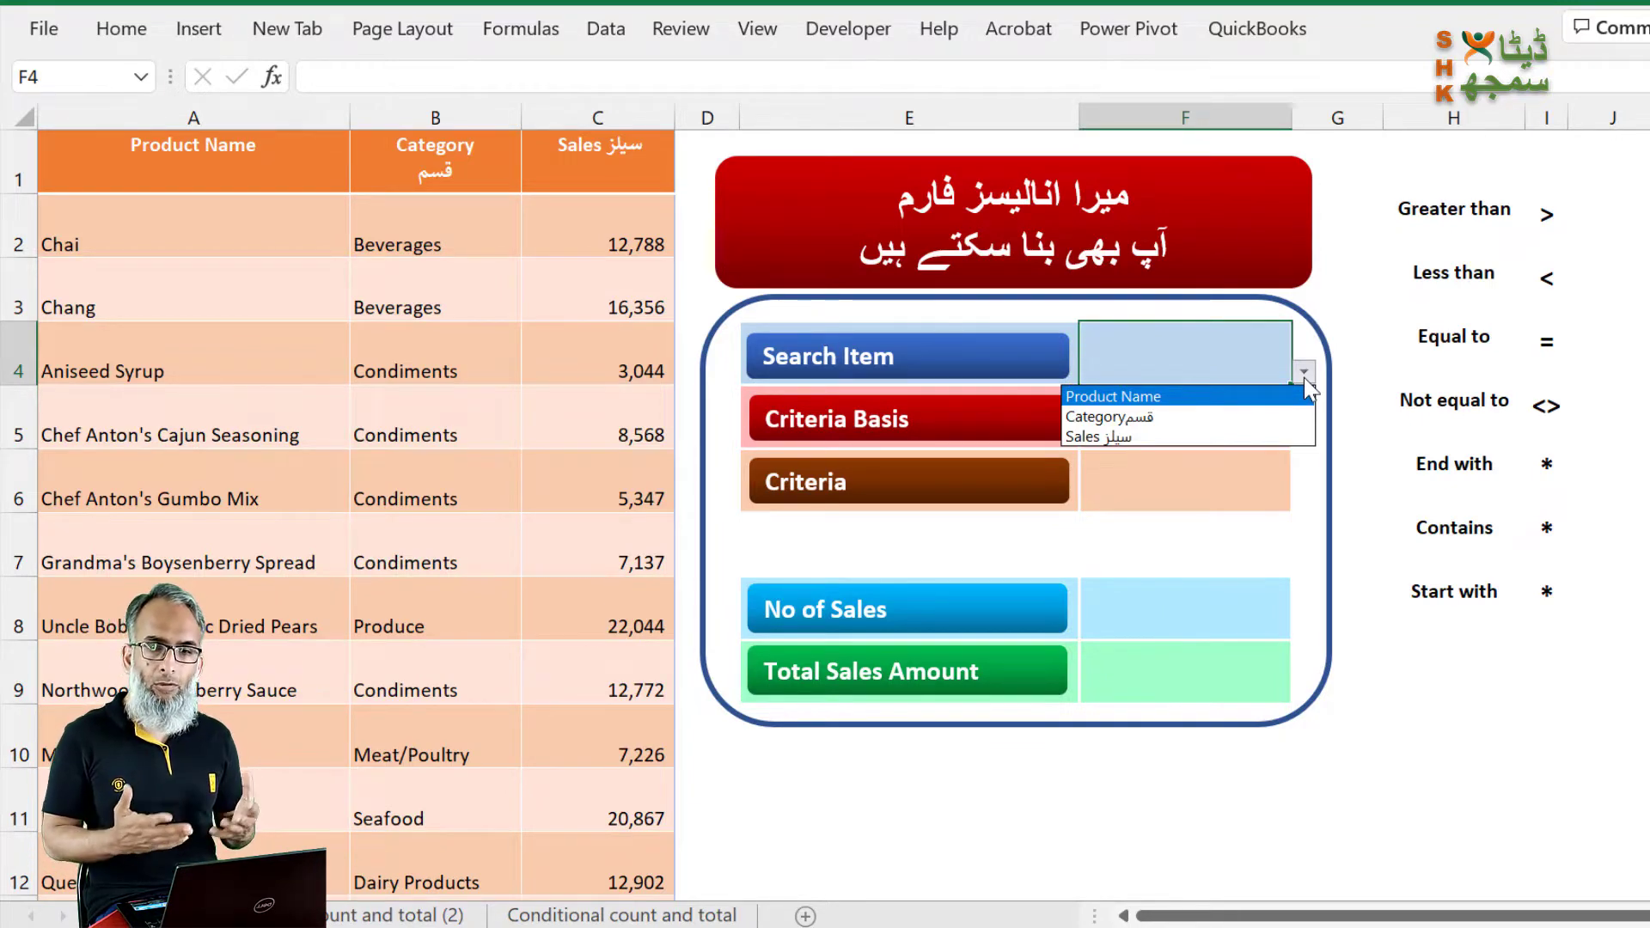
click(1110, 432)
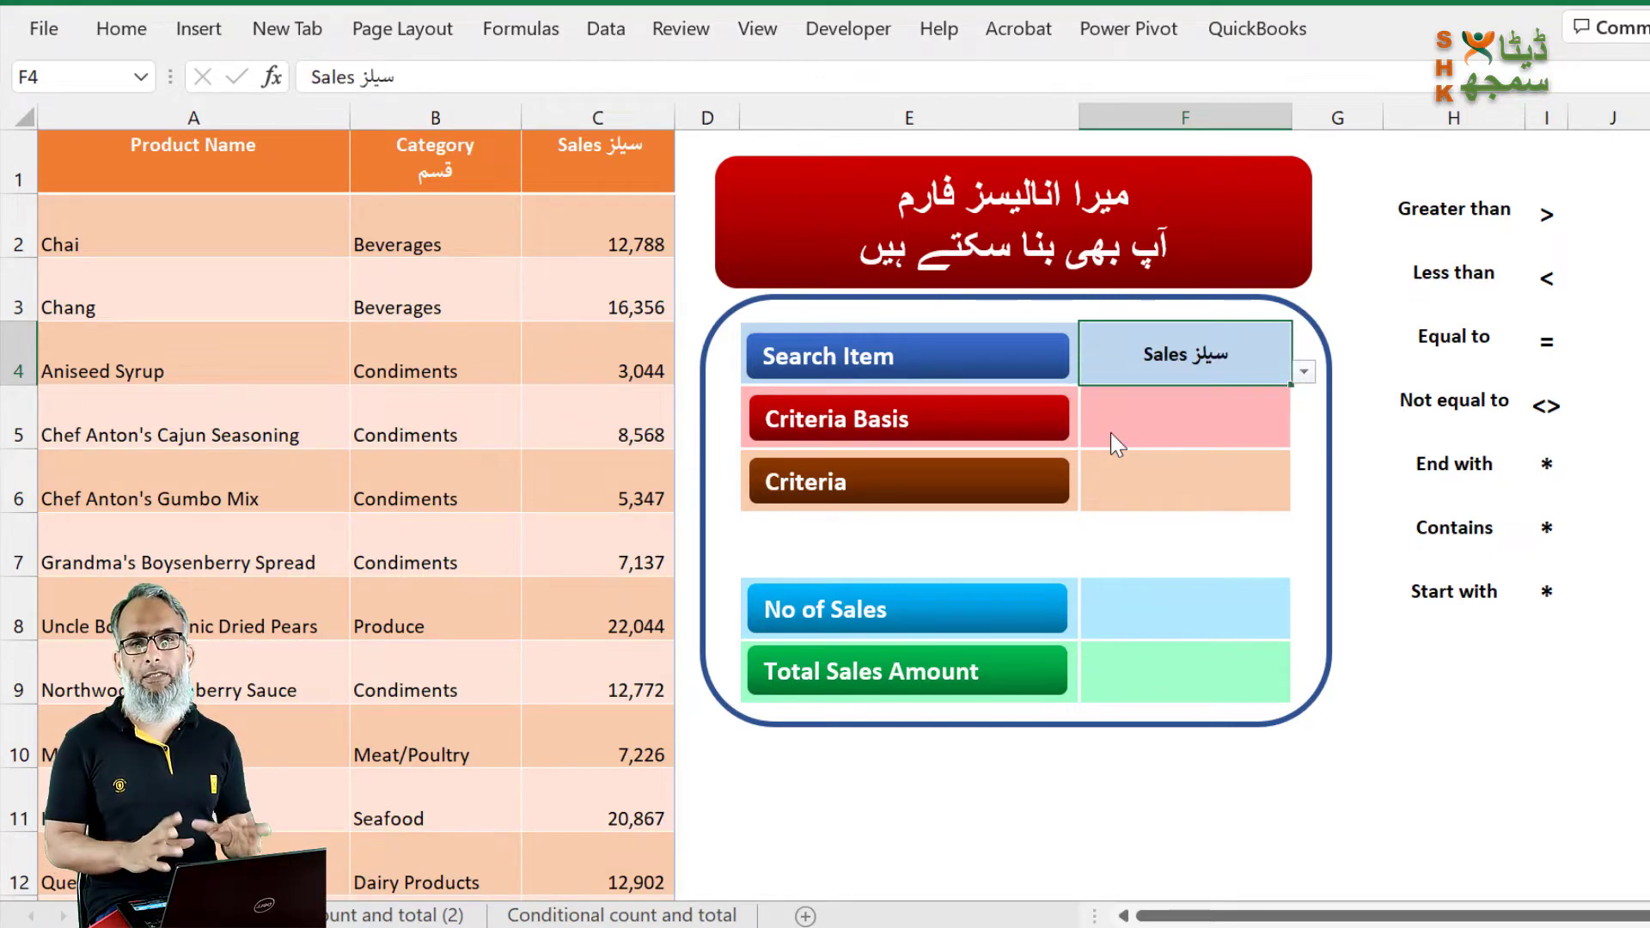
click(1238, 429)
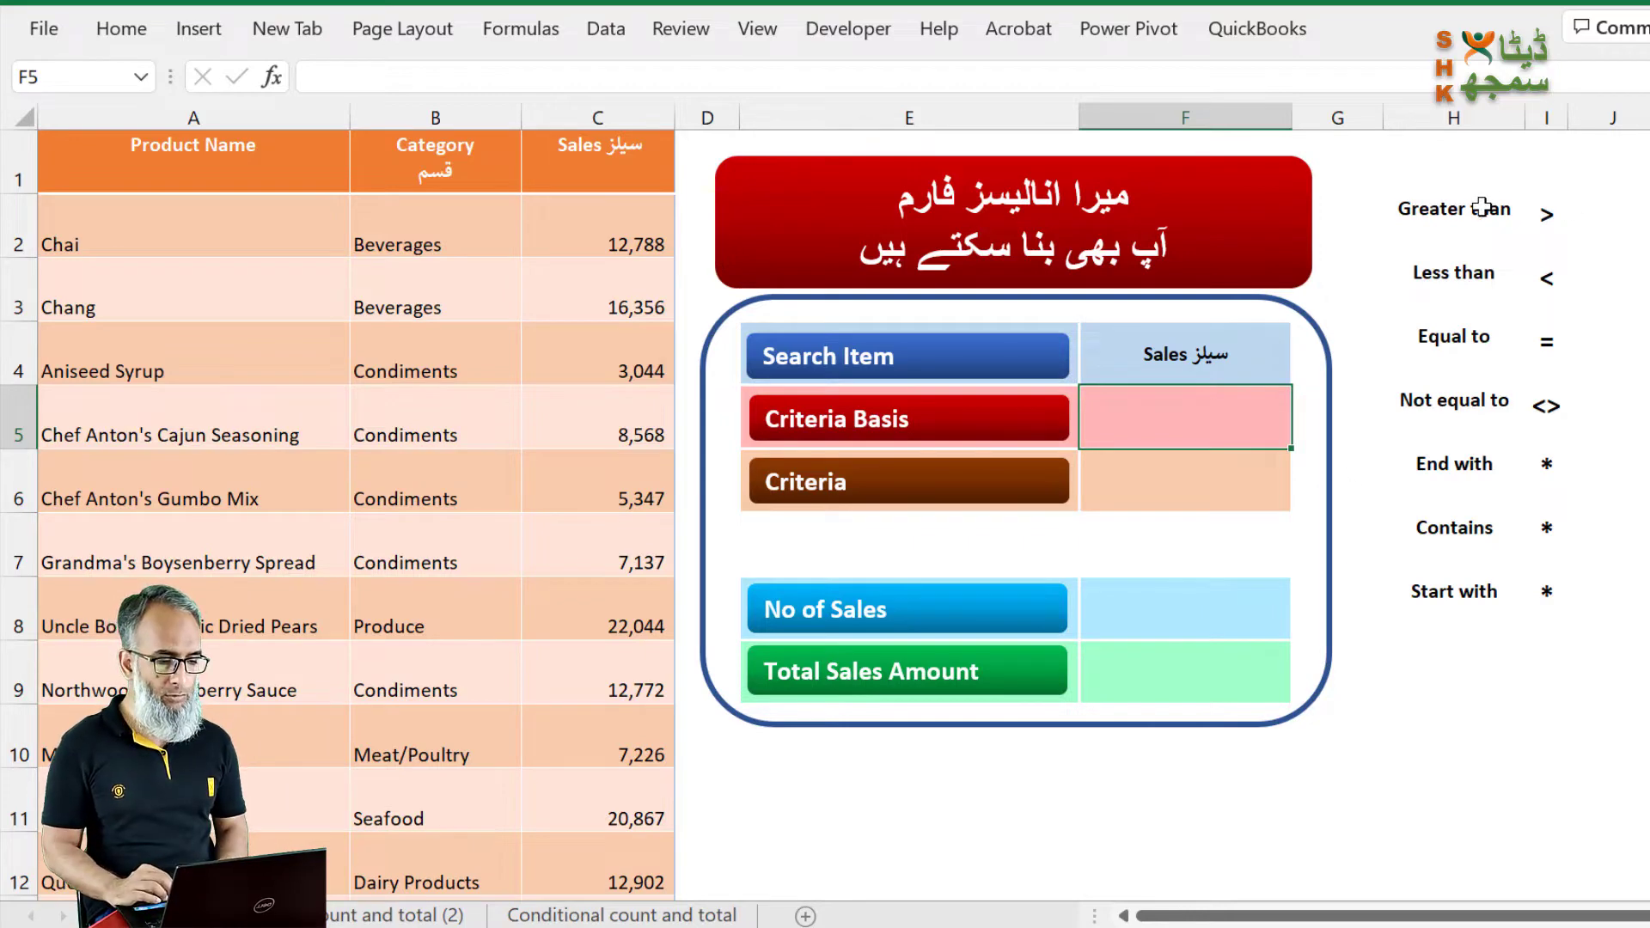
Step: Add list data validation to Criteria Basis F5 with source =$H$2:$H$8
drag(1481, 207, 1455, 607)
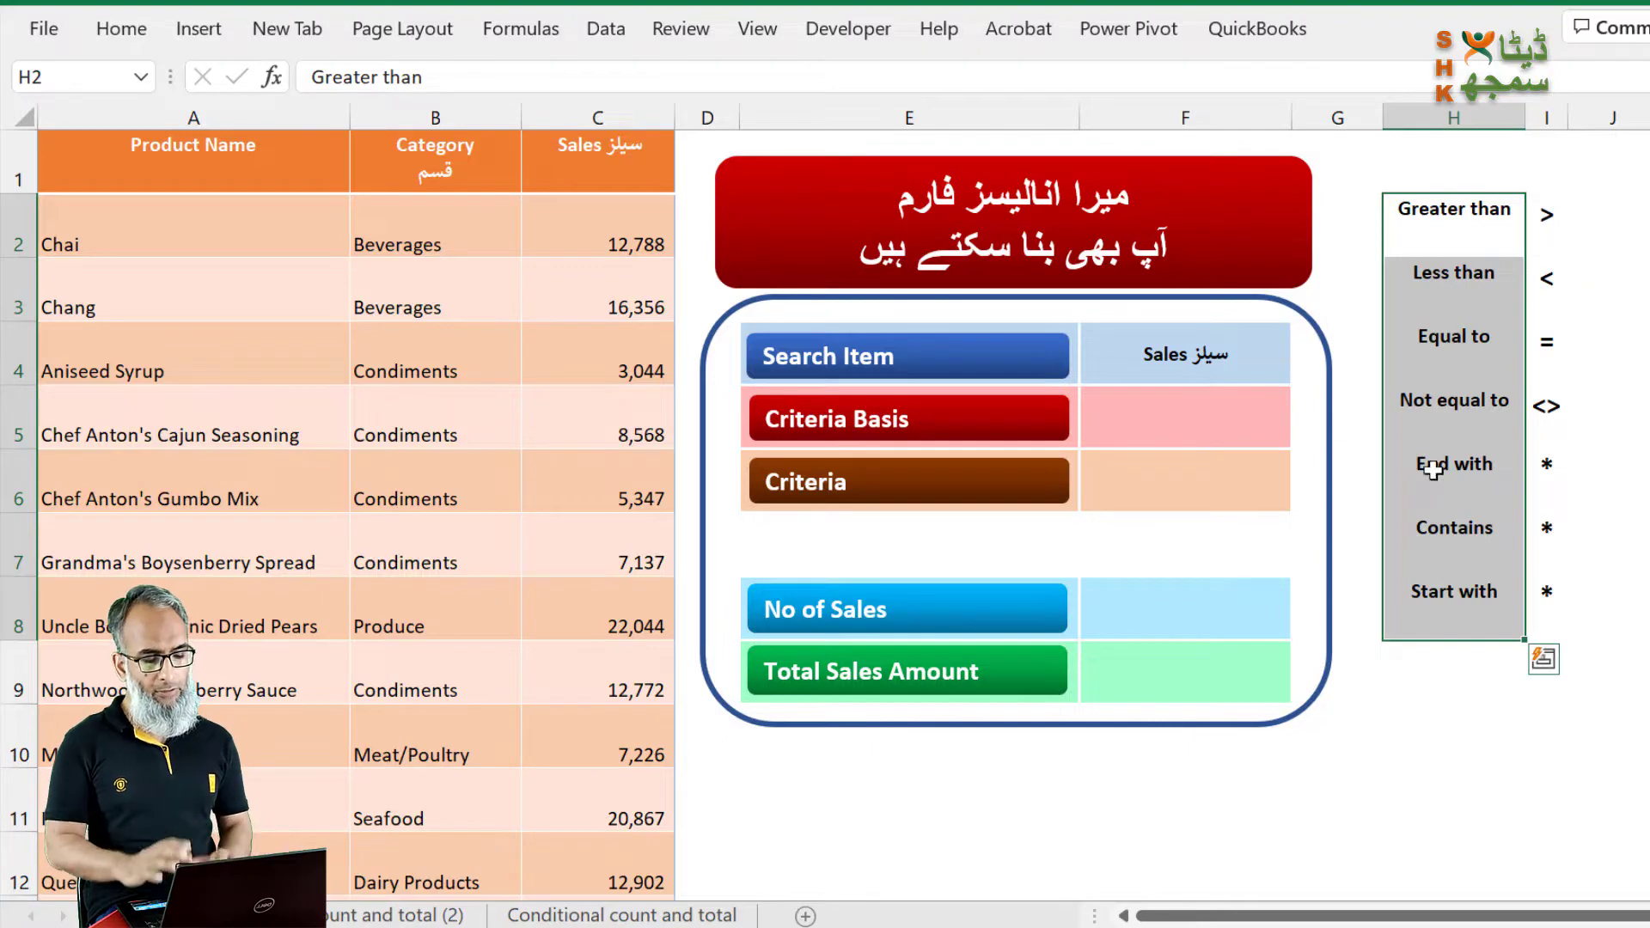
click(1144, 438)
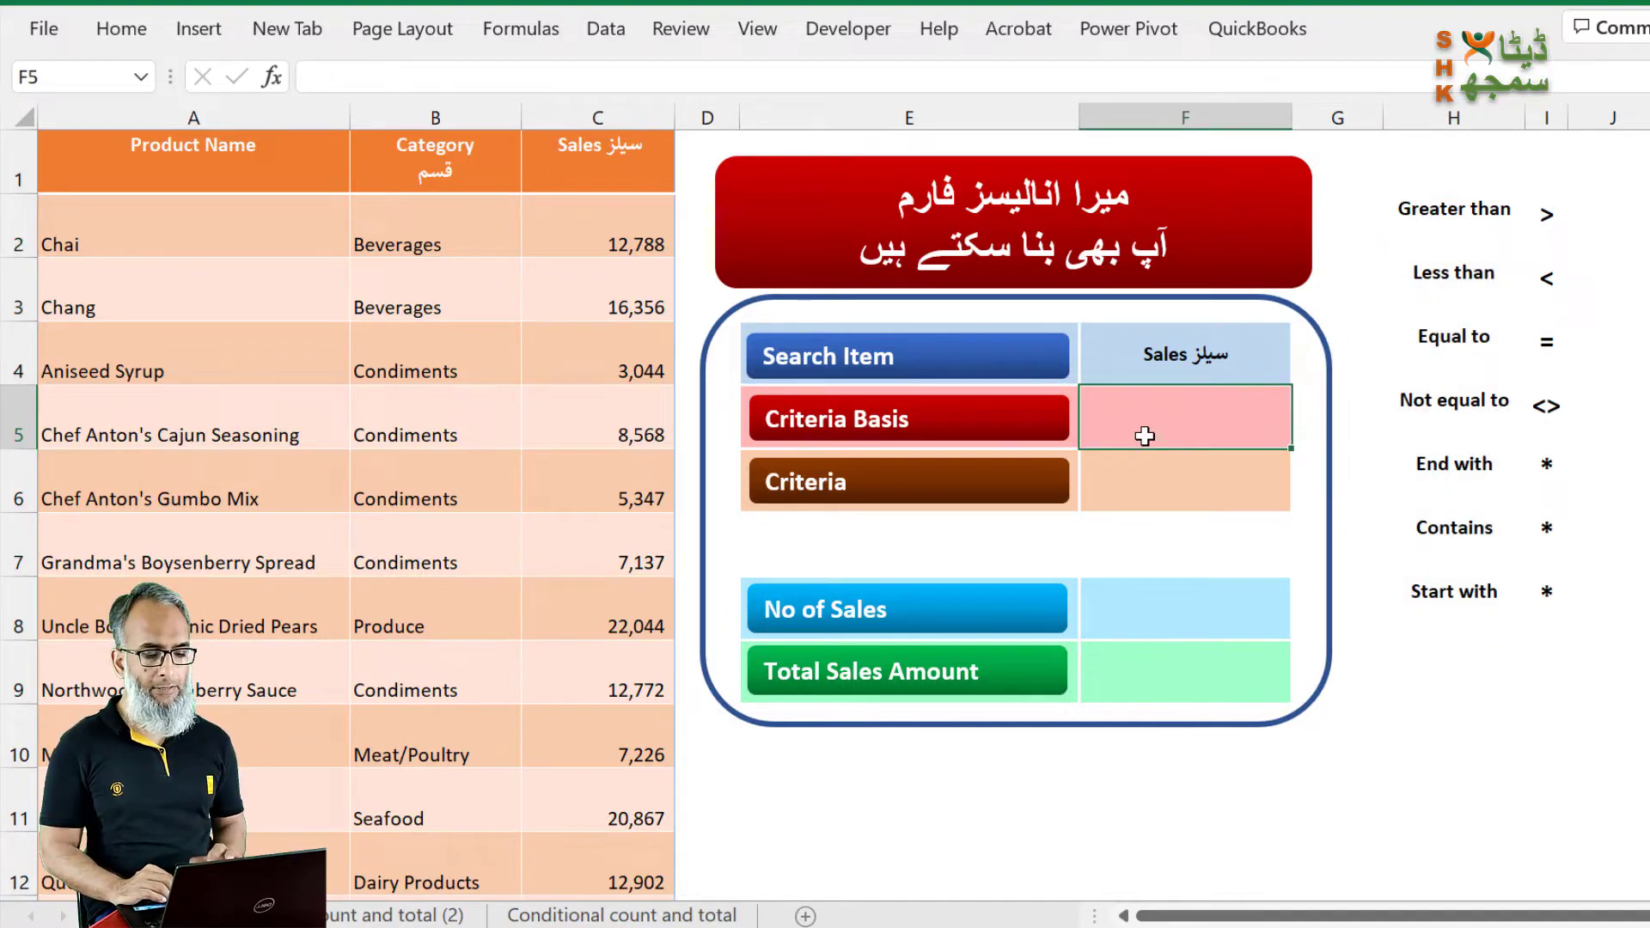
click(606, 28)
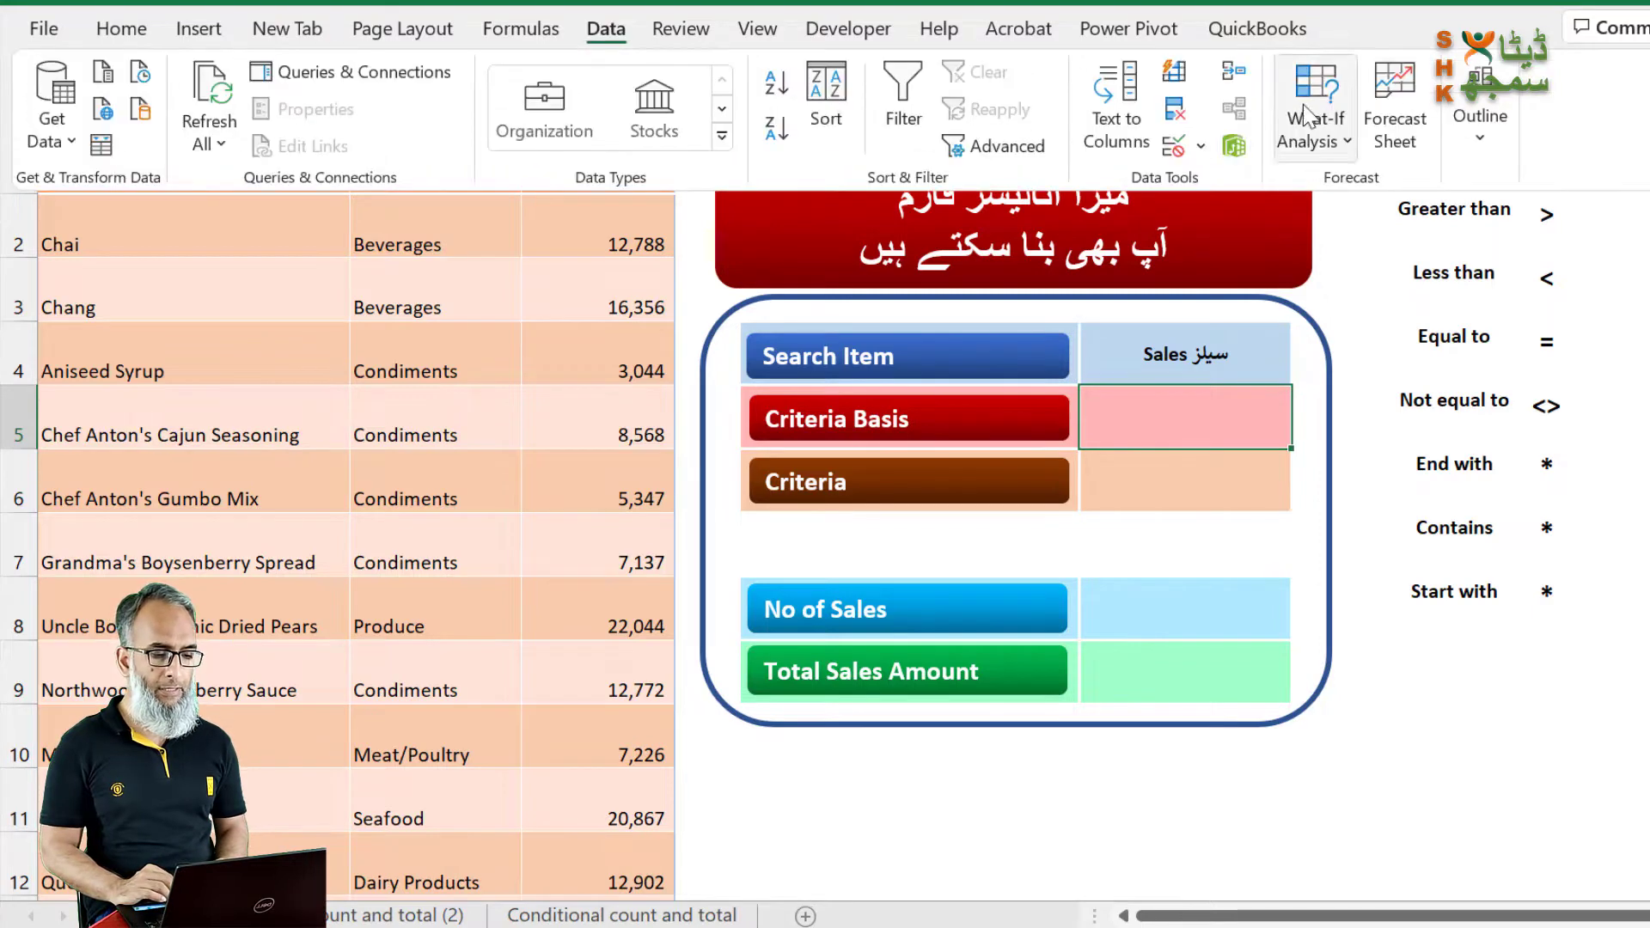
click(1199, 146)
click(1243, 187)
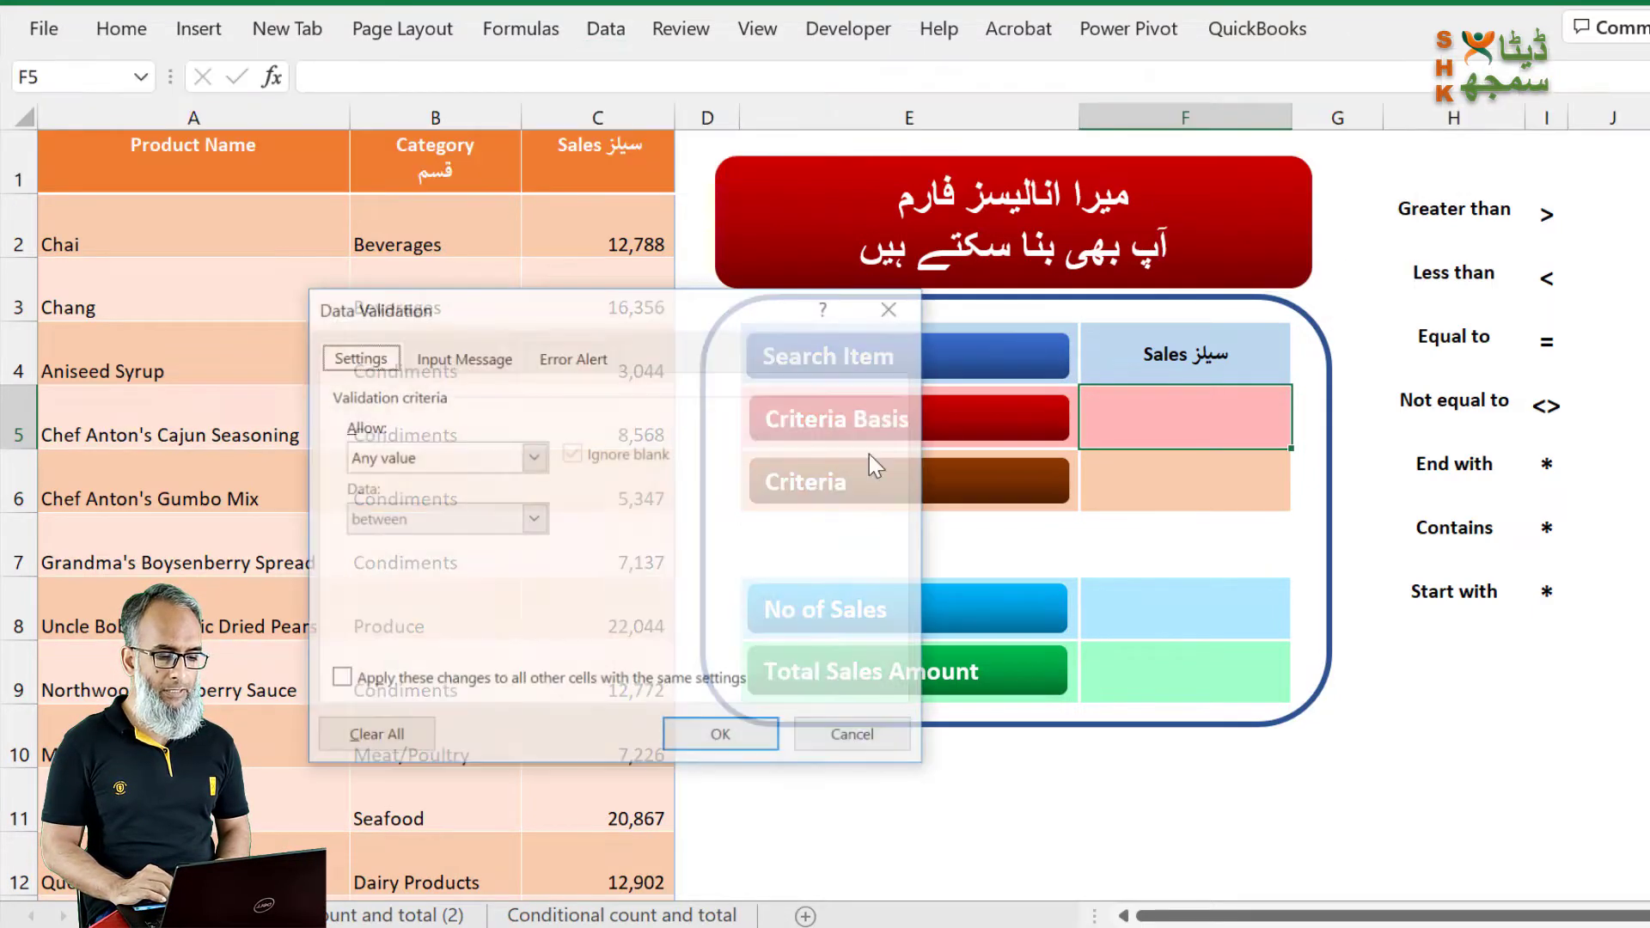
click(440, 466)
click(402, 547)
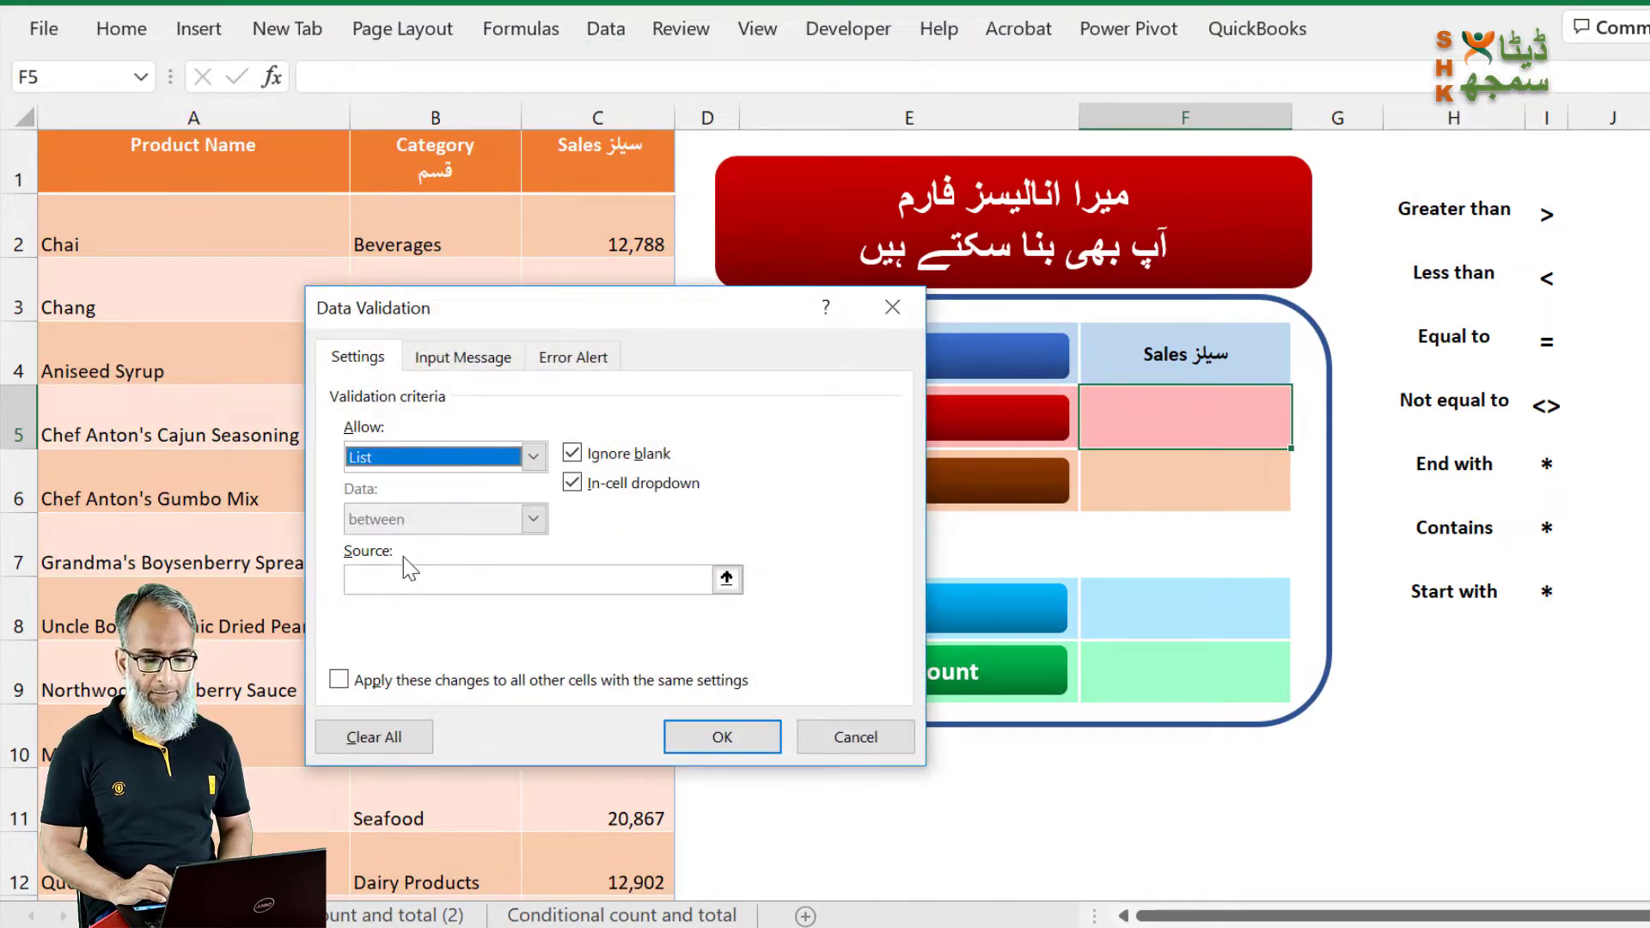
drag(1469, 206, 1444, 601)
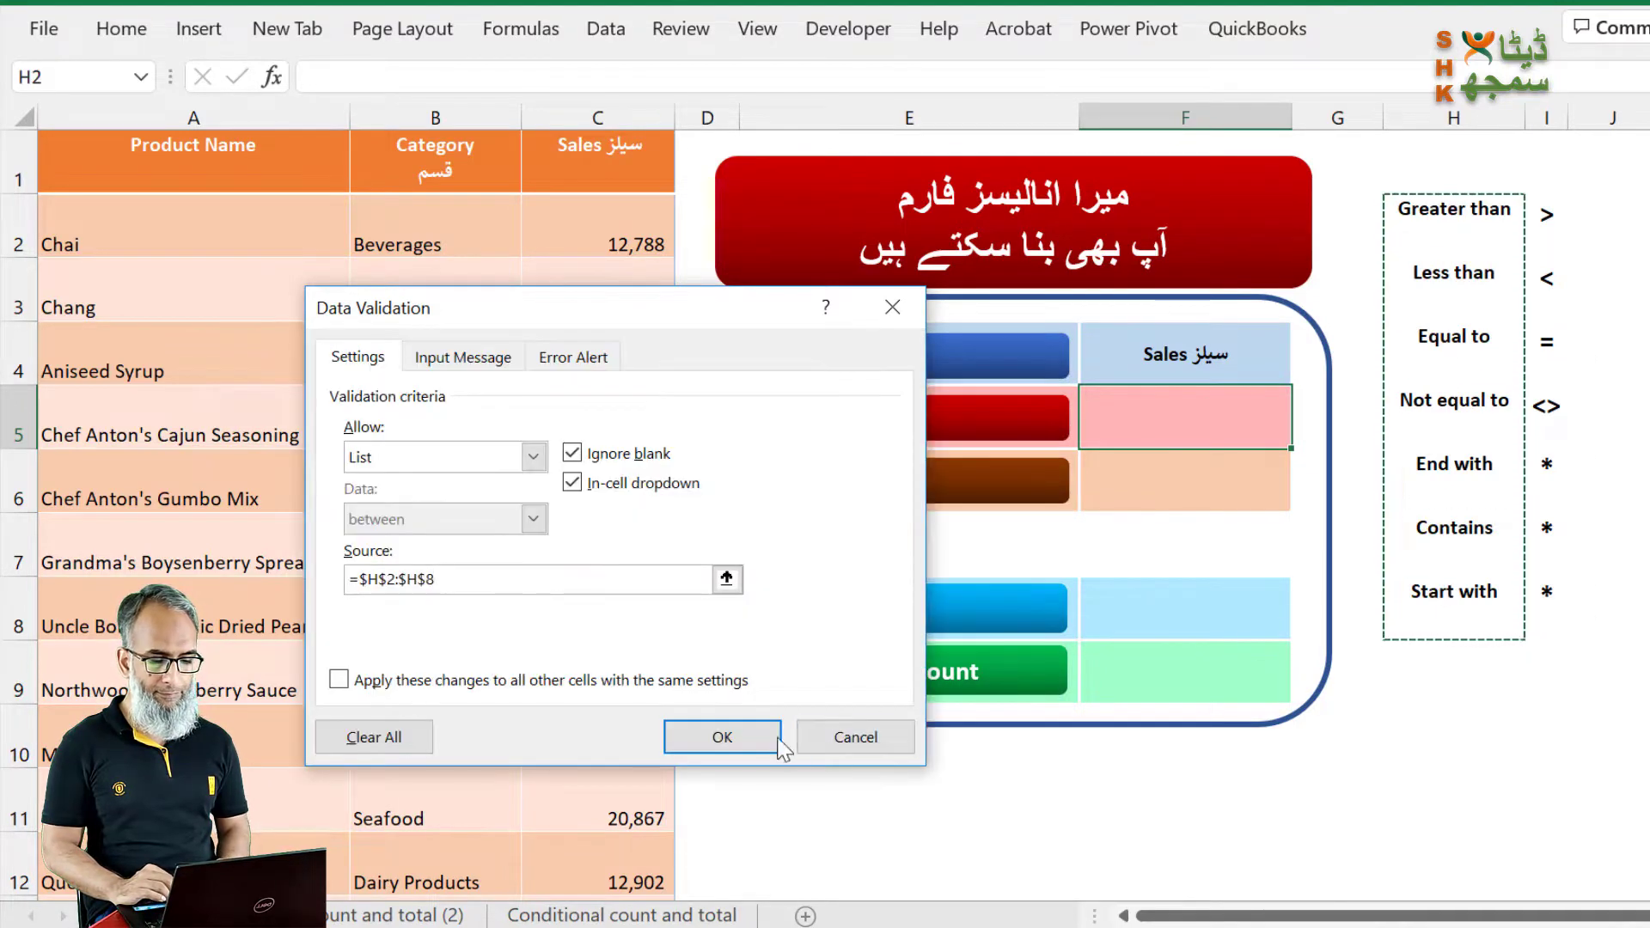
click(722, 736)
Step: Choose Greater than from the Criteria Basis dropdown
click(1304, 436)
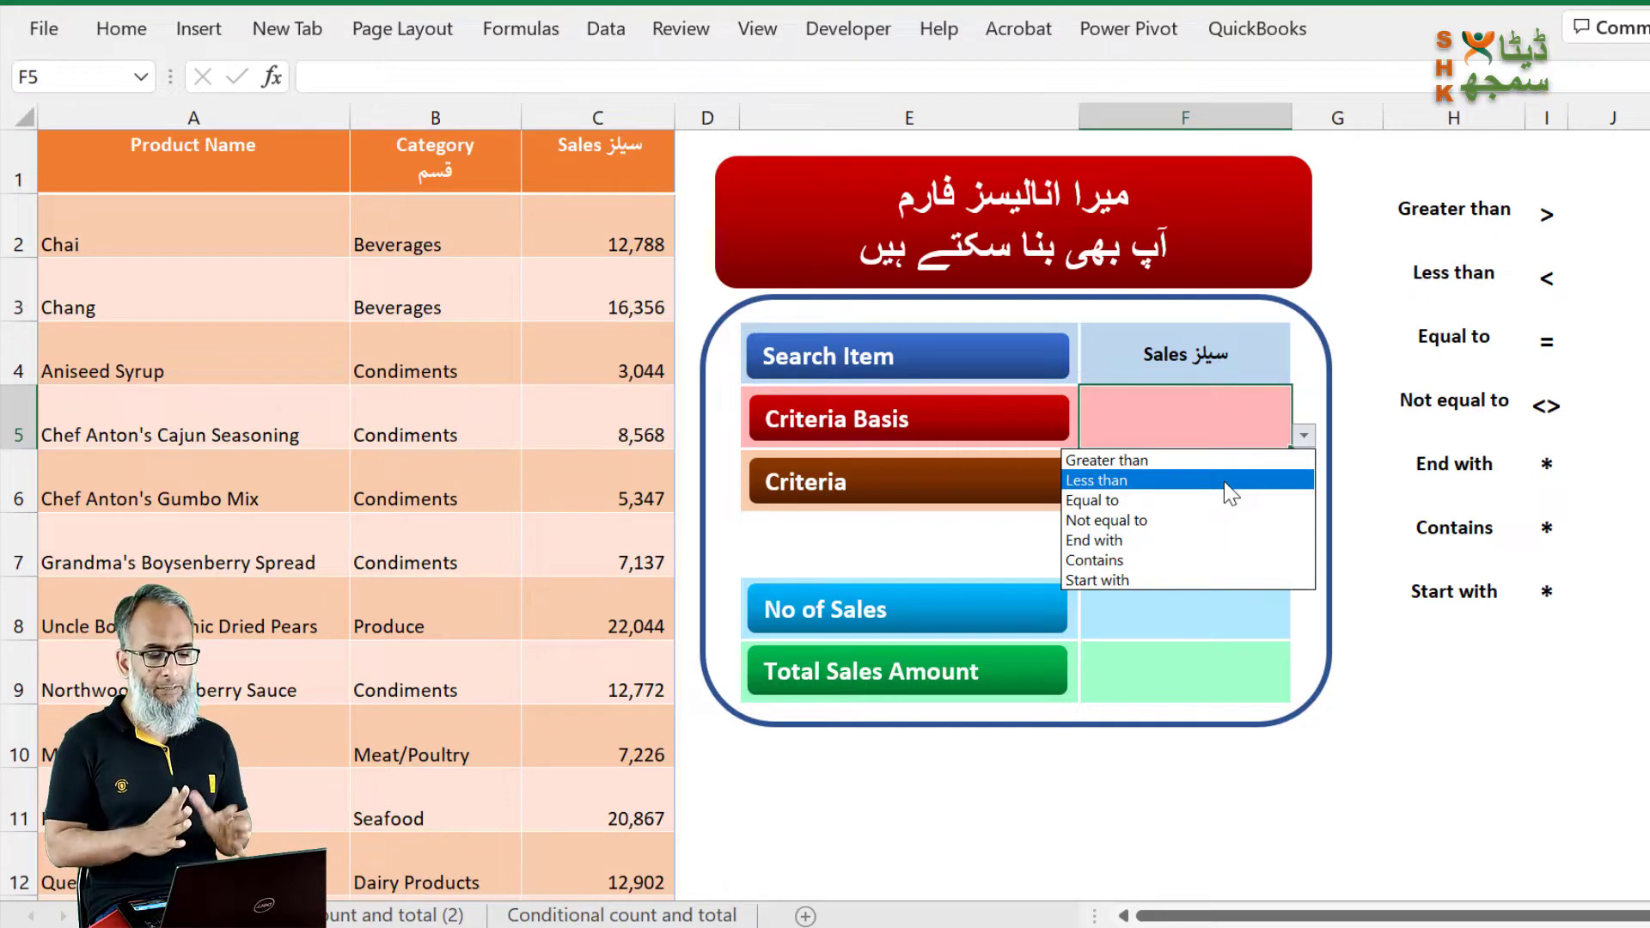
click(1158, 460)
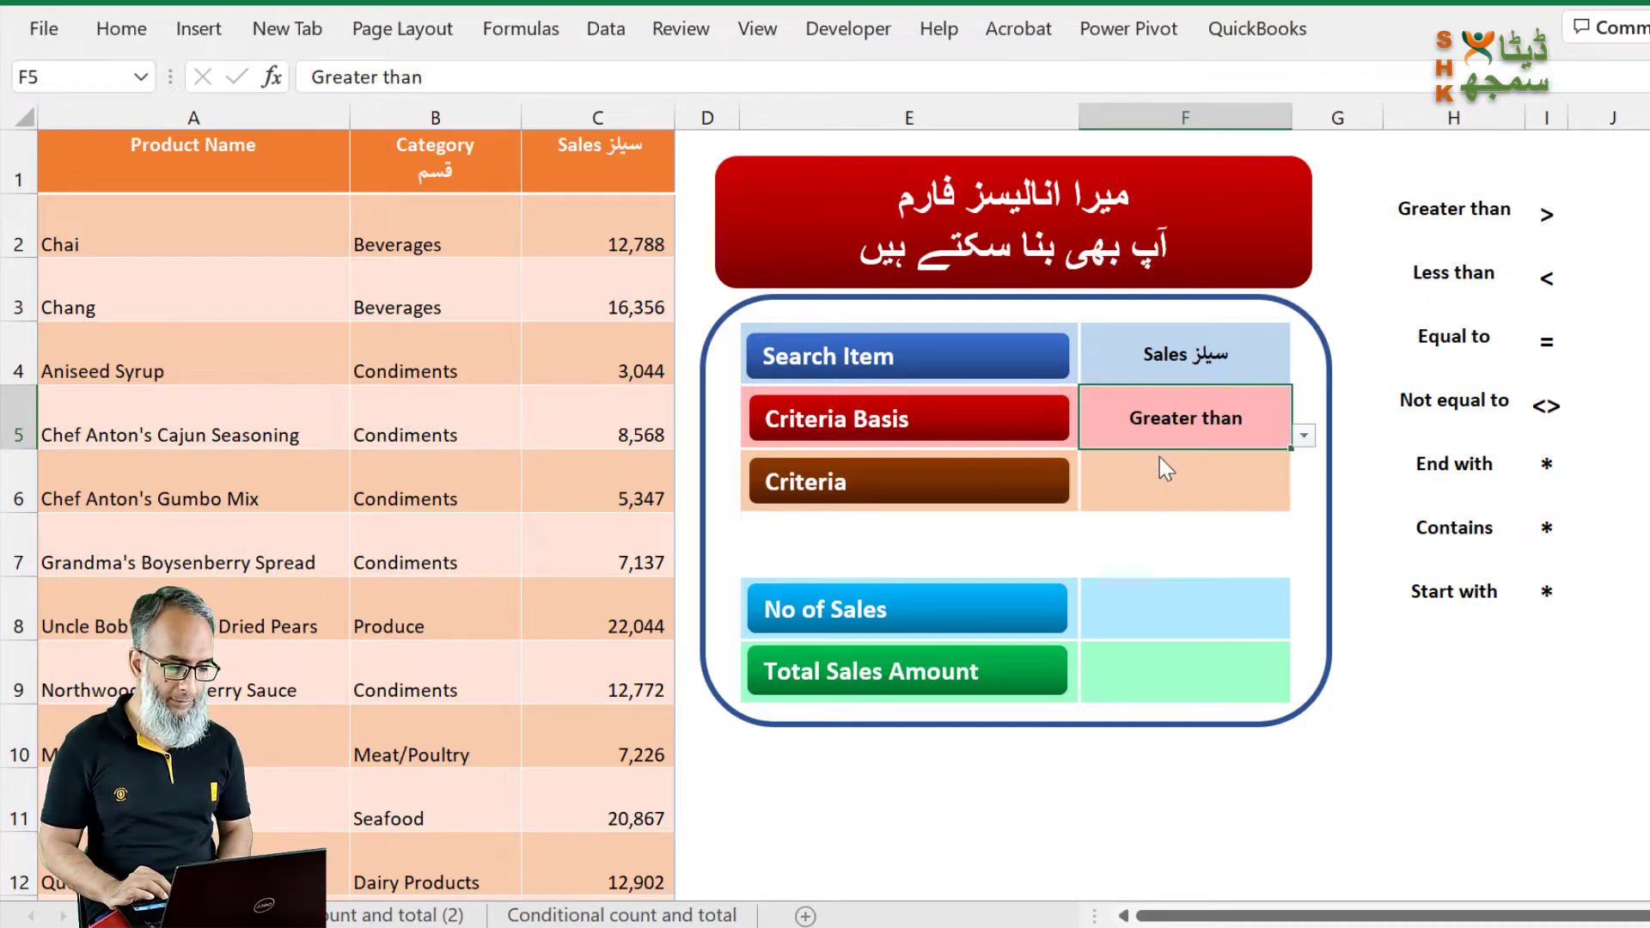
click(1161, 464)
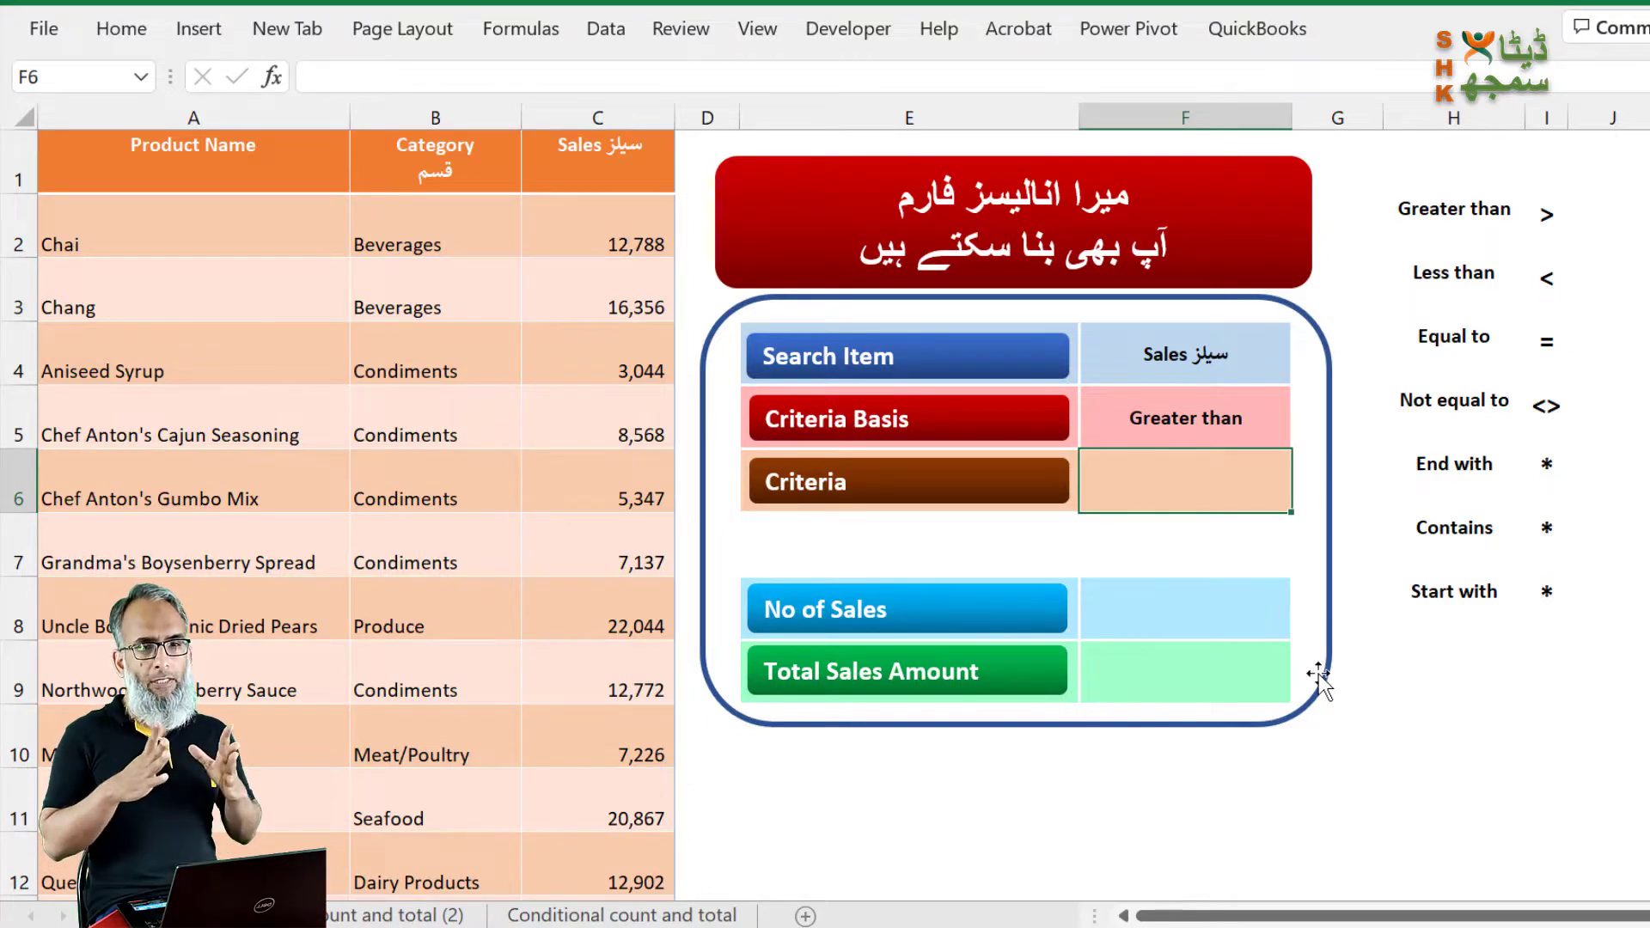
Step: Enter 5,000 as the Criteria value in F6
text(5,0)
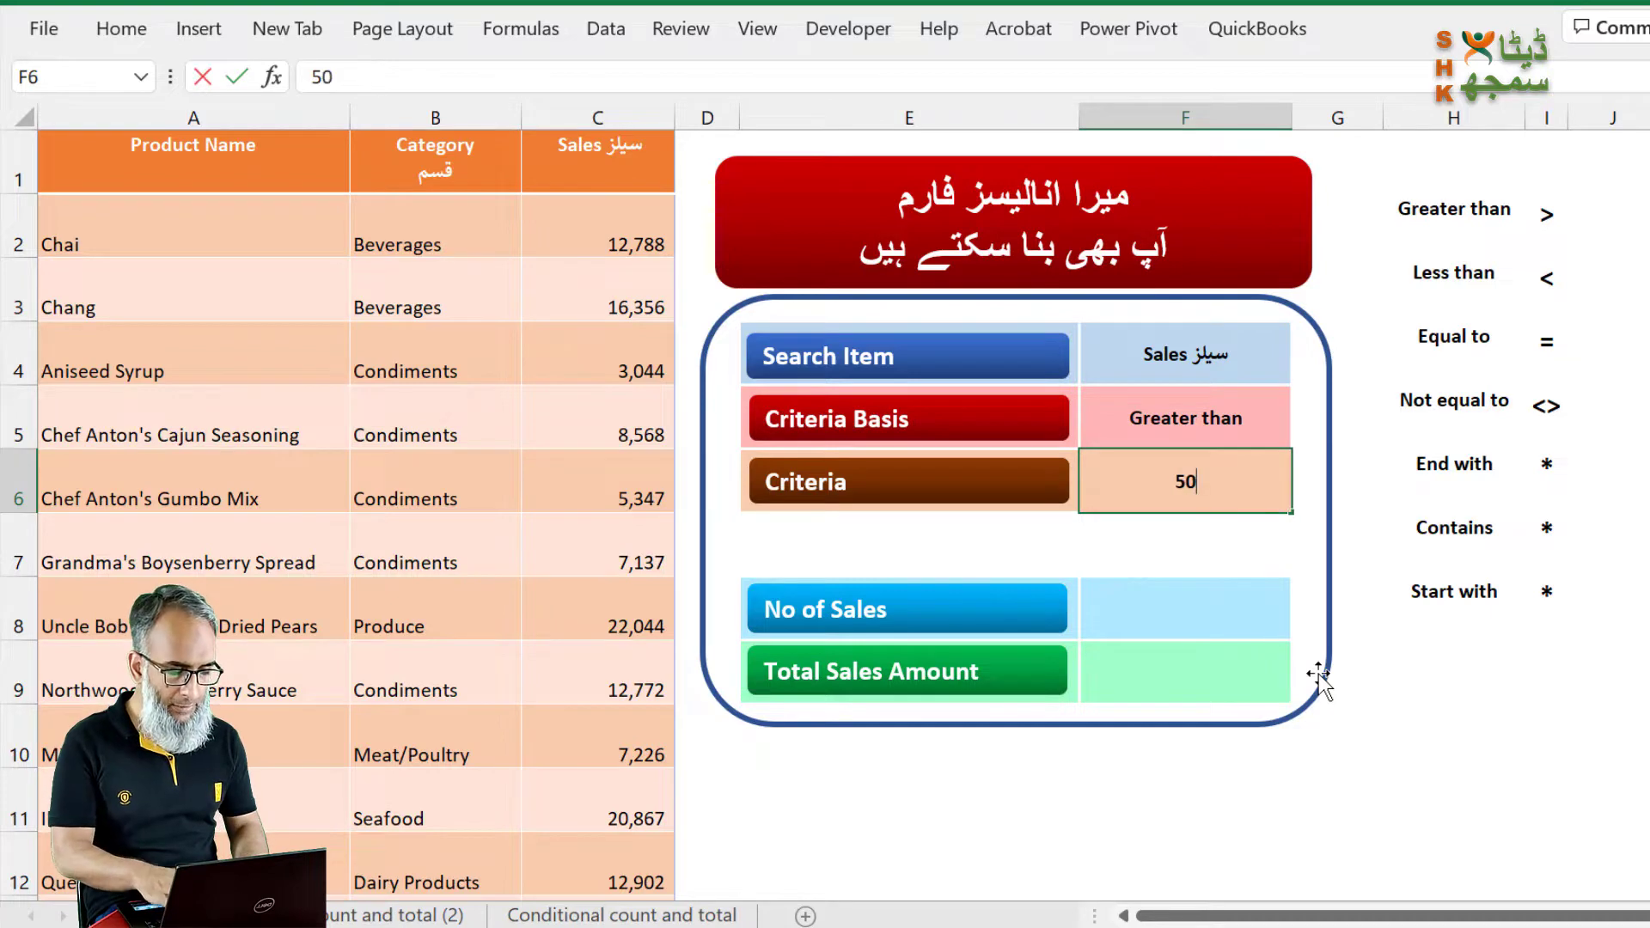
text(00)
key(Return)
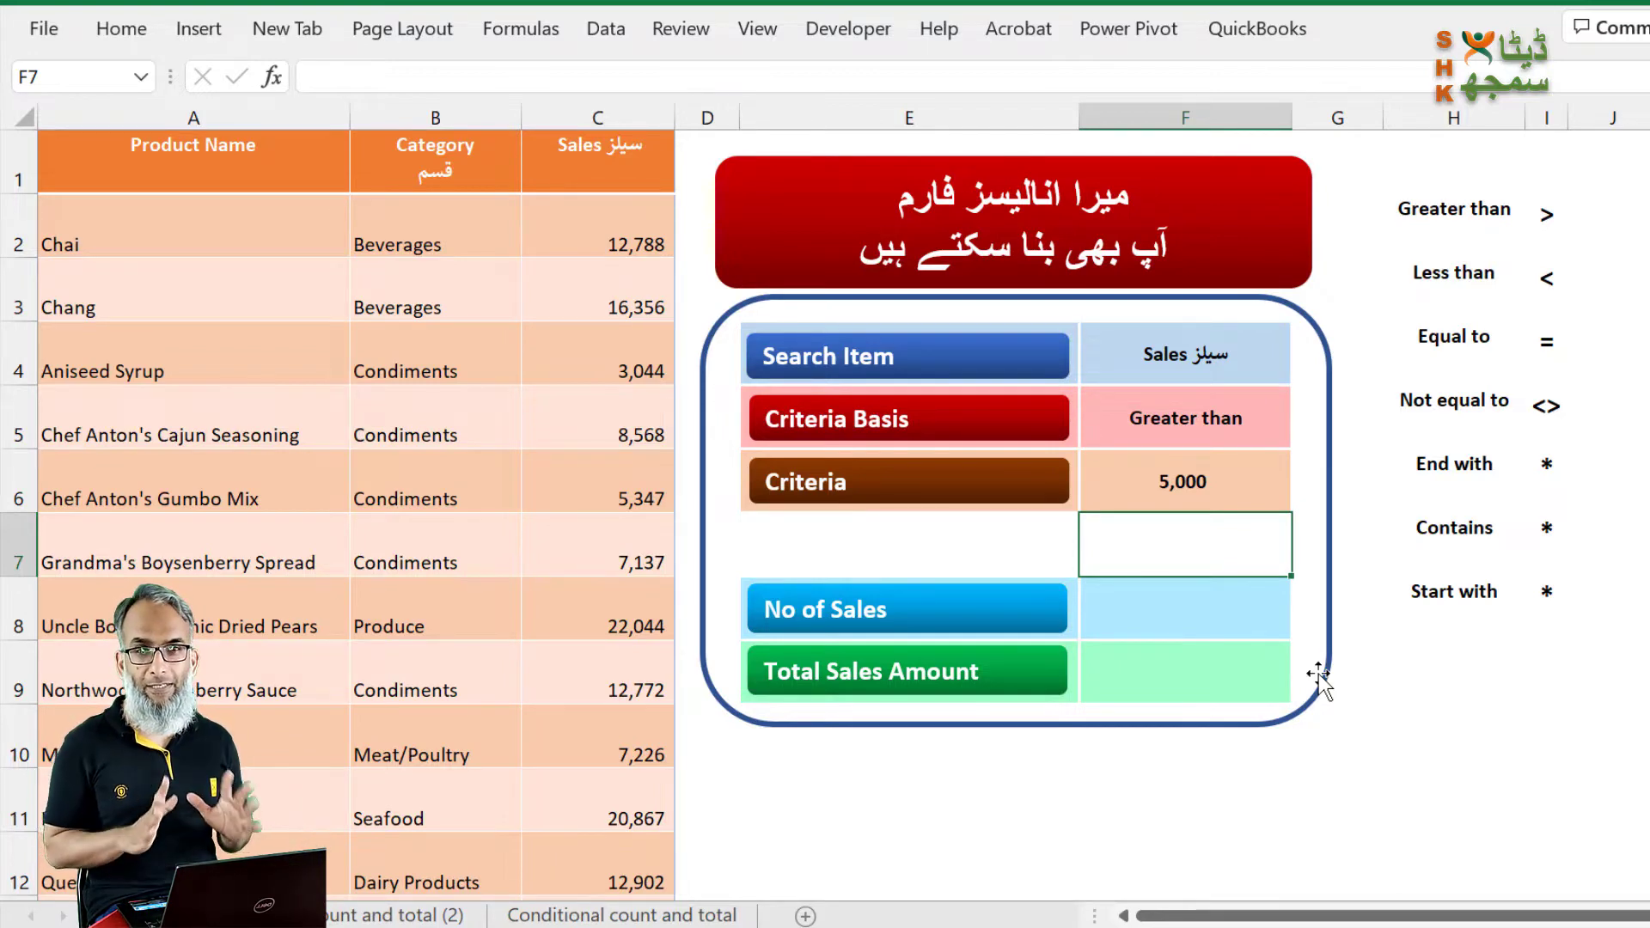
click(1239, 603)
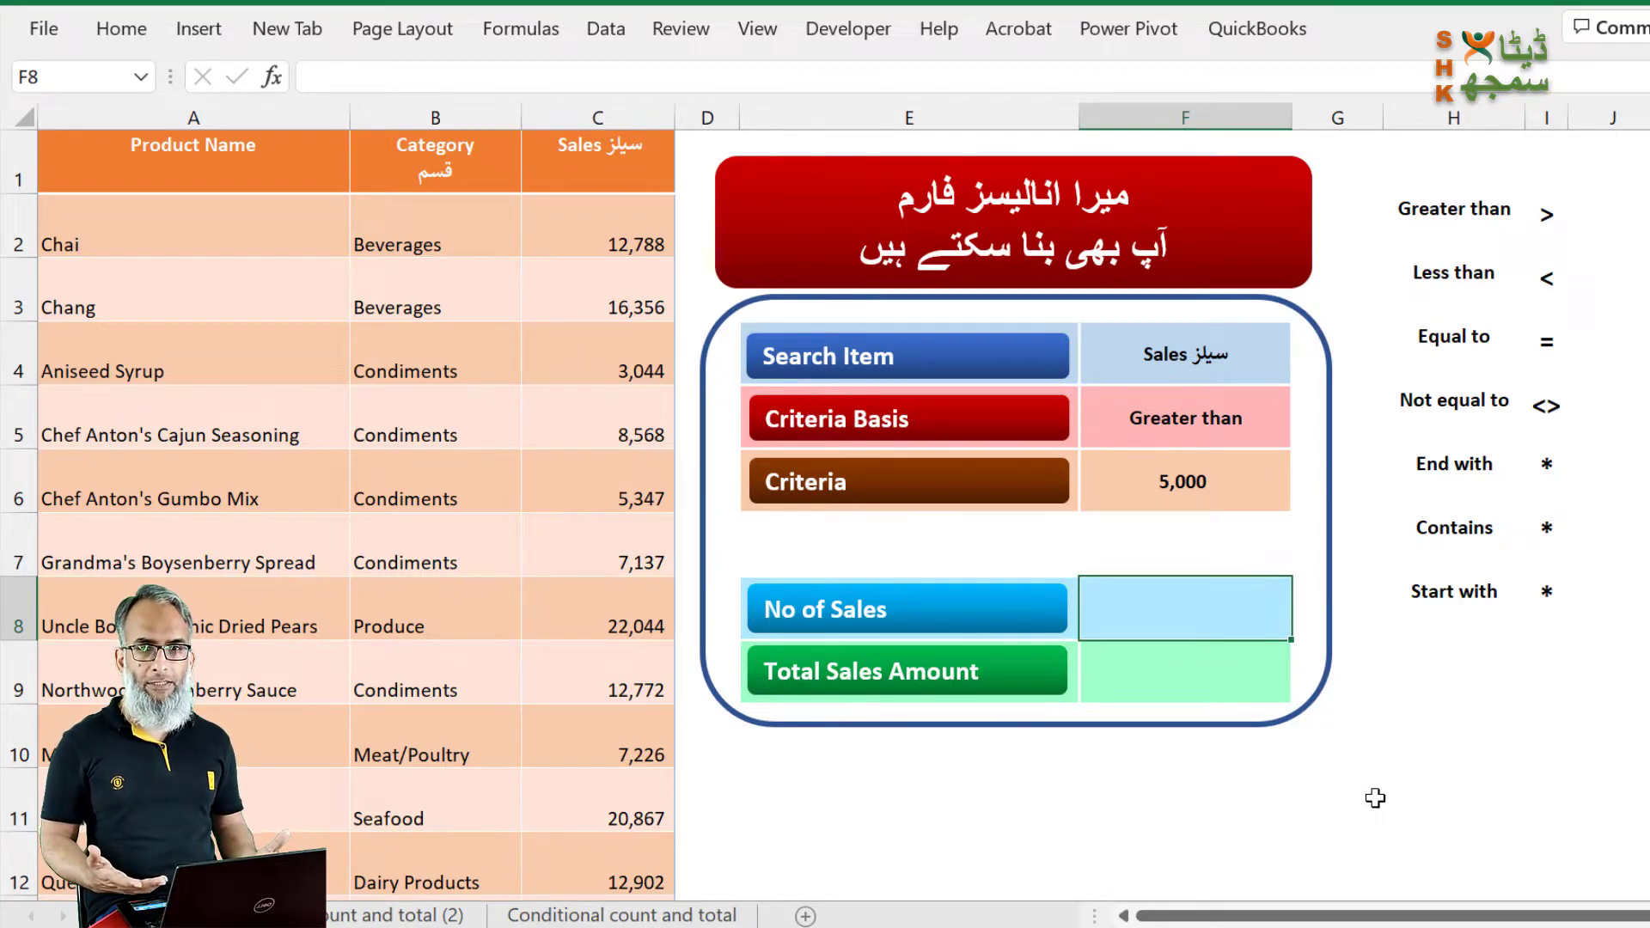
Step: Start a COUNTIF in No of Sales over the sales range C2:C78
text(=cou)
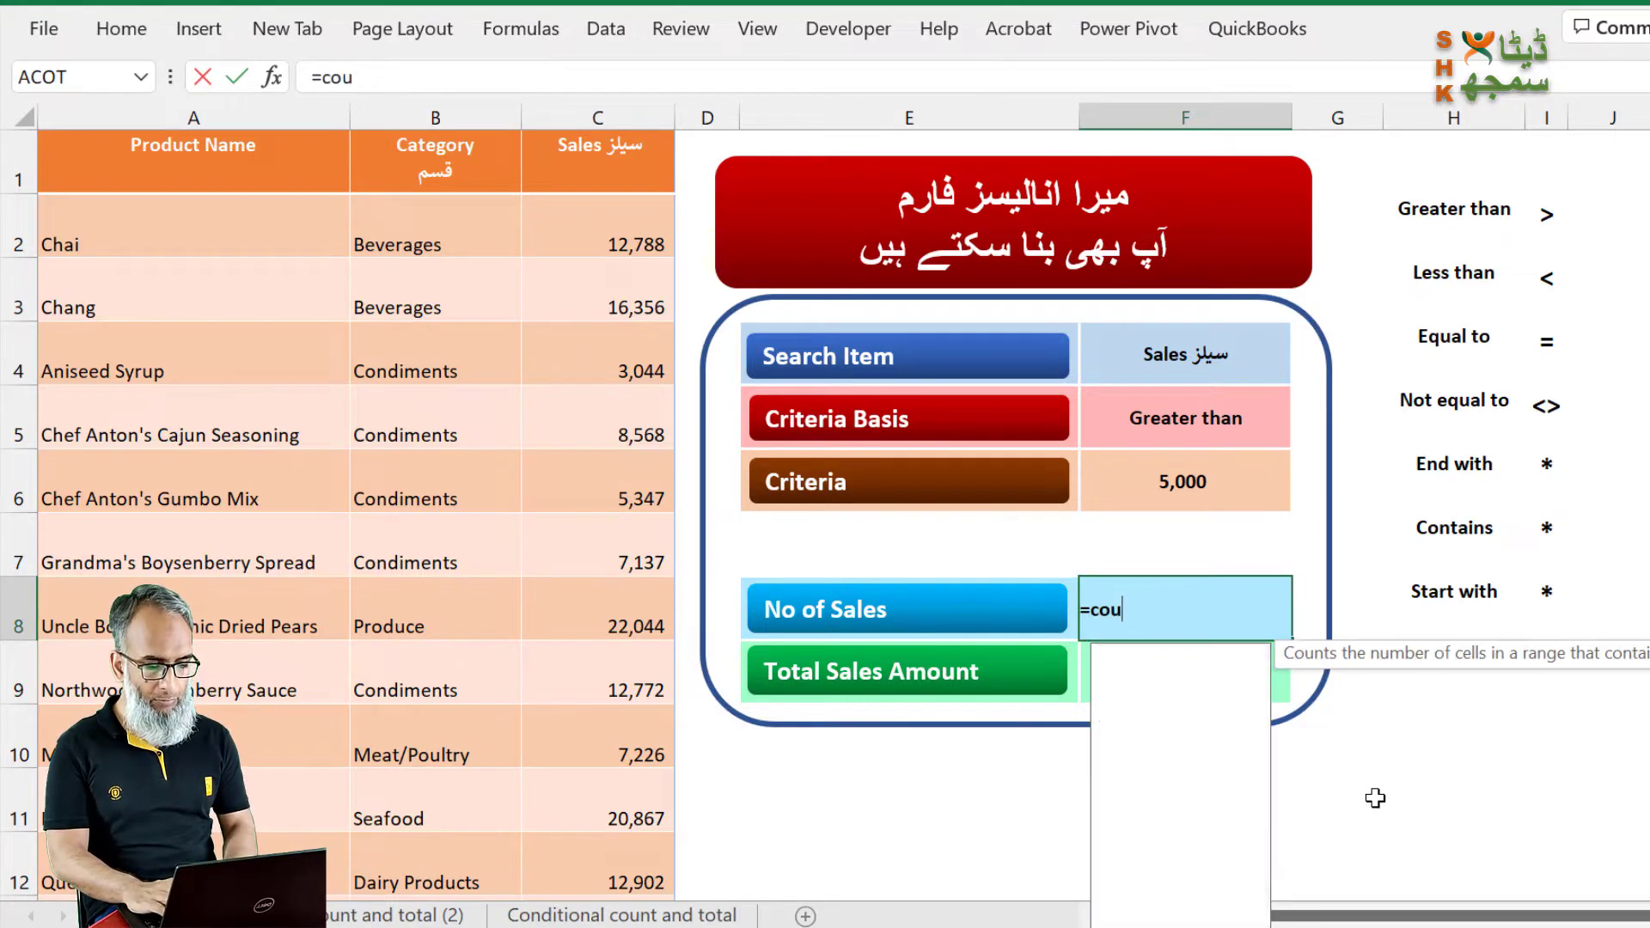
text(ntif)
key(Tab)
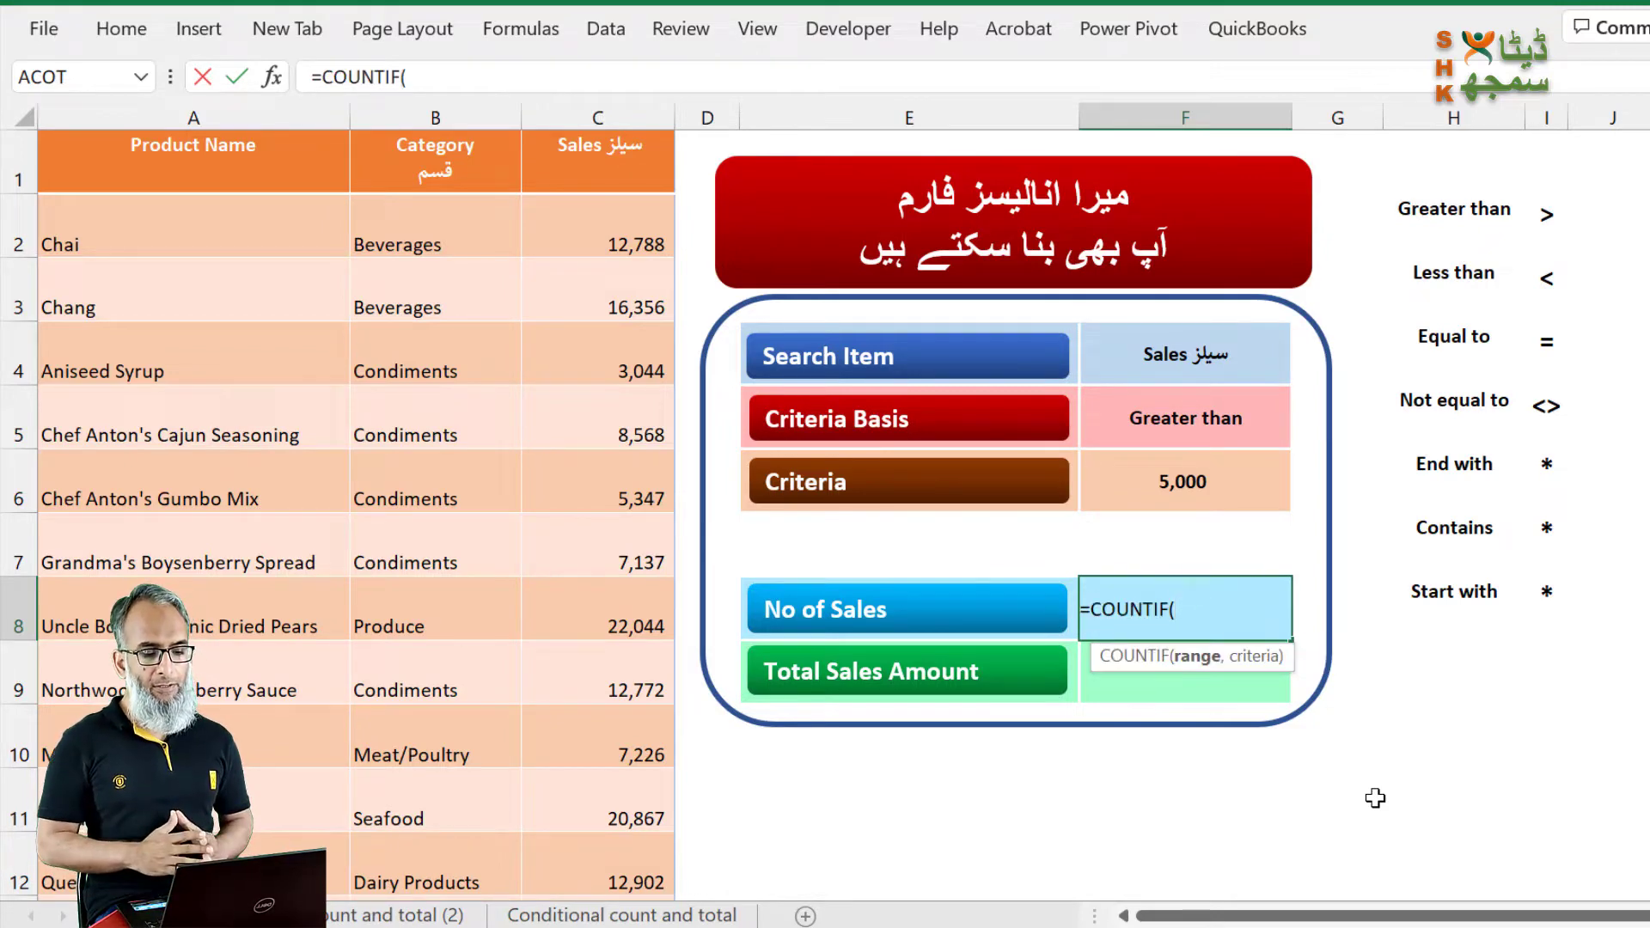
click(617, 235)
key(ctrl+shift+Down)
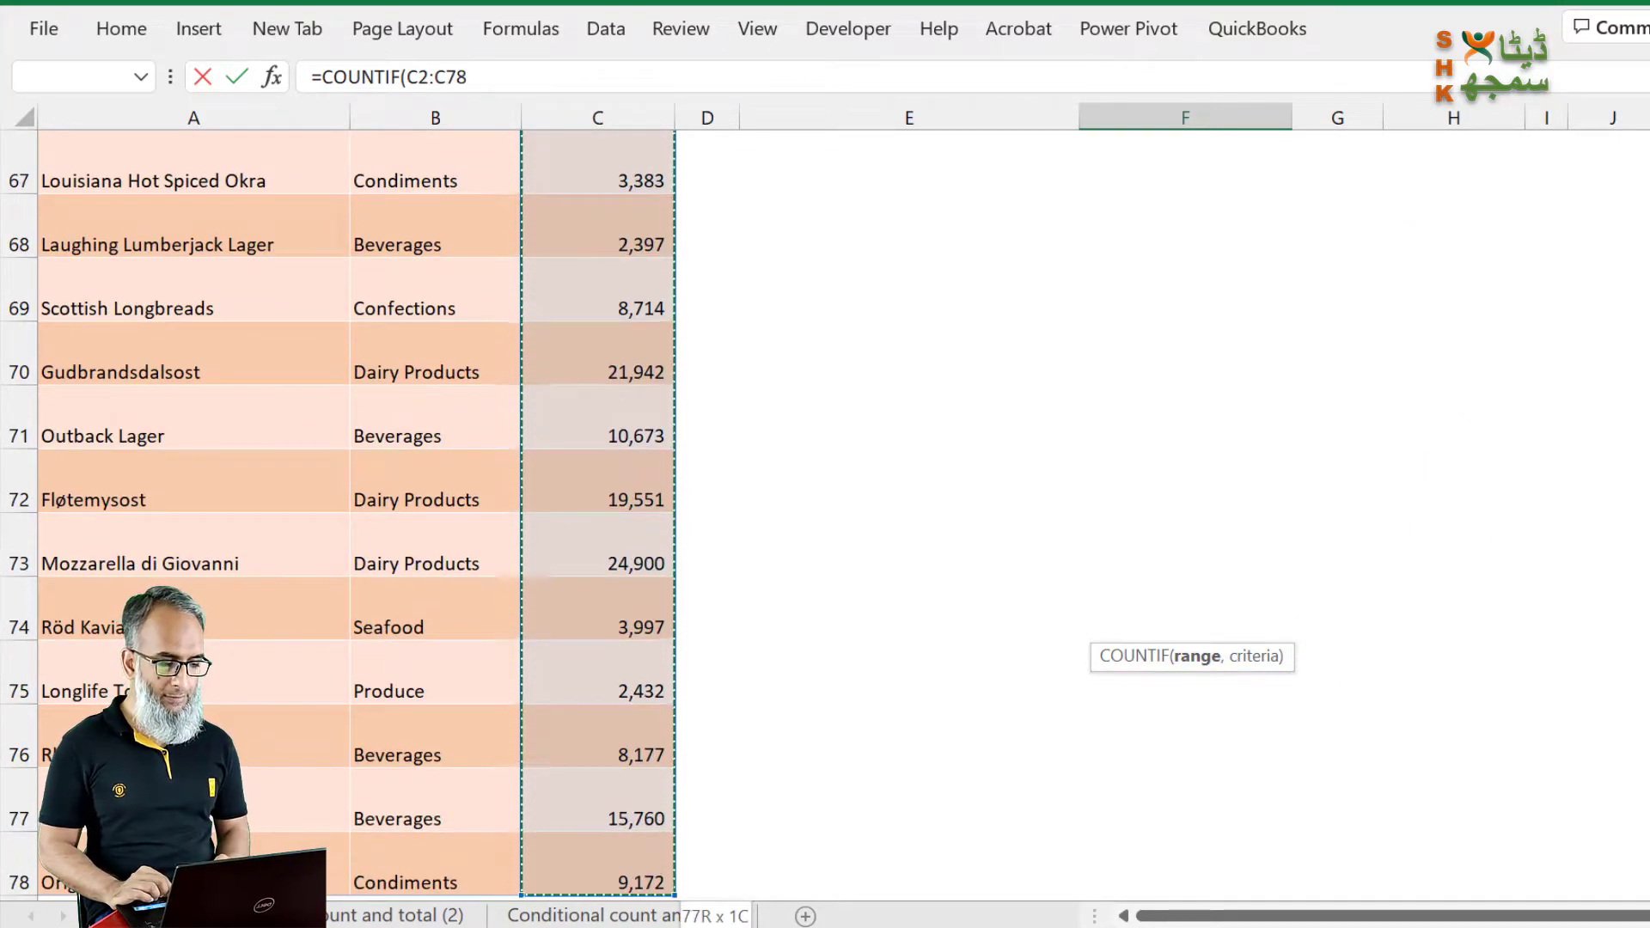
scroll(344, 516, up, 7)
scroll(343, 516, up, 12)
scroll(343, 516, up, 3)
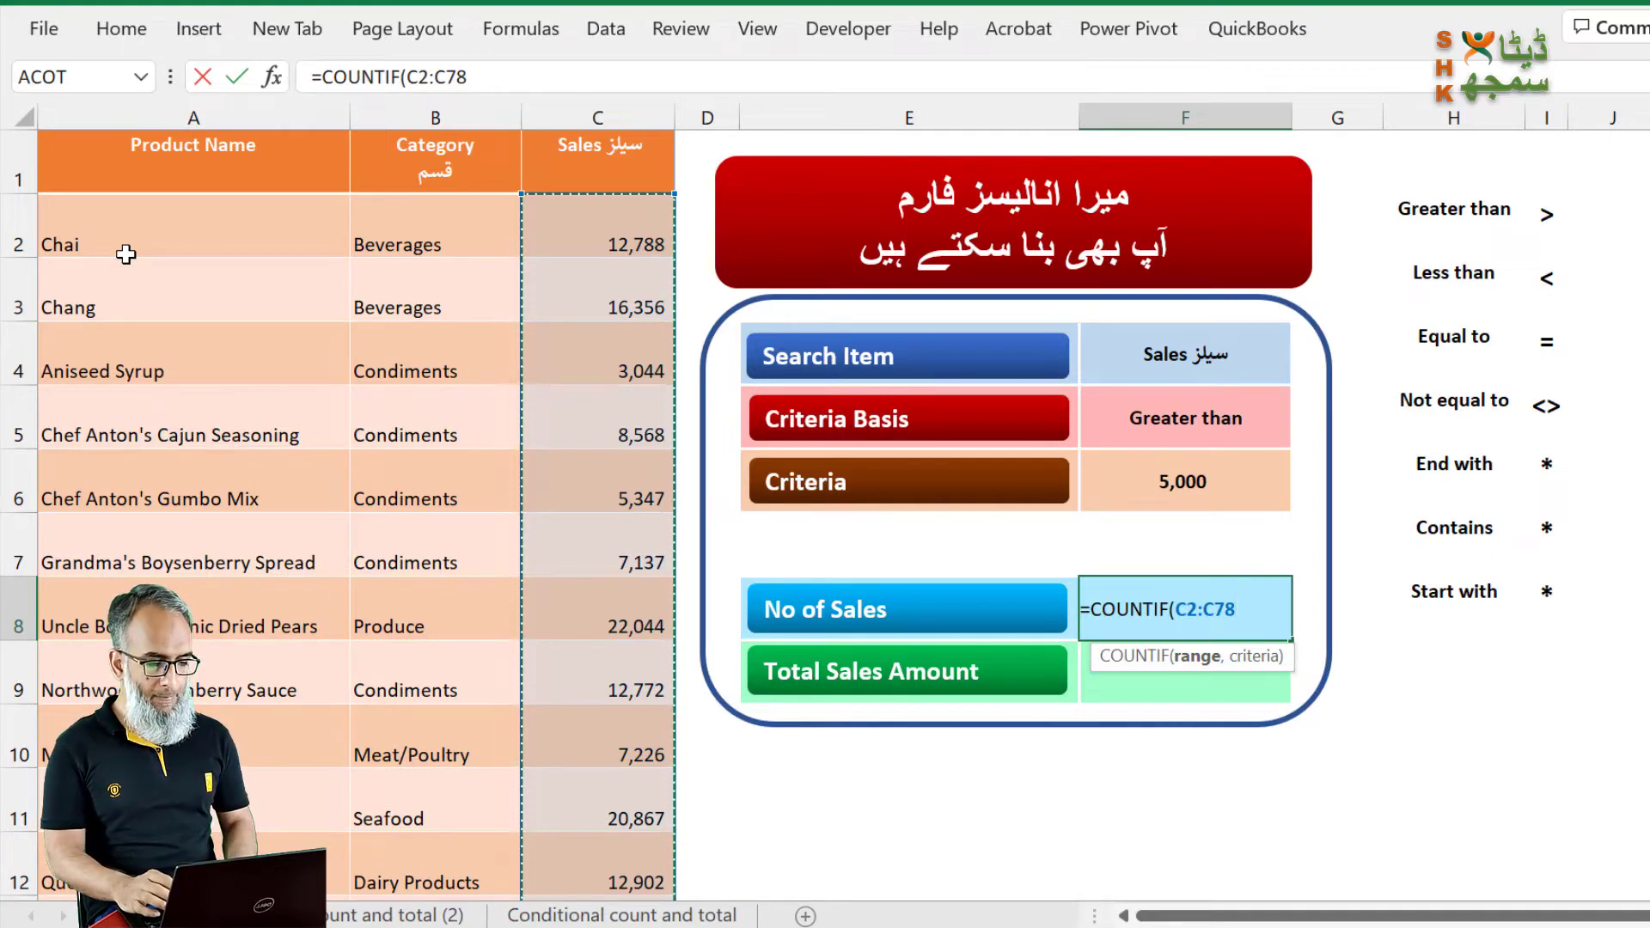
Step: Finish the COUNTIF with criteria I2&F6, returning 59 sales above 5,000
text(,)
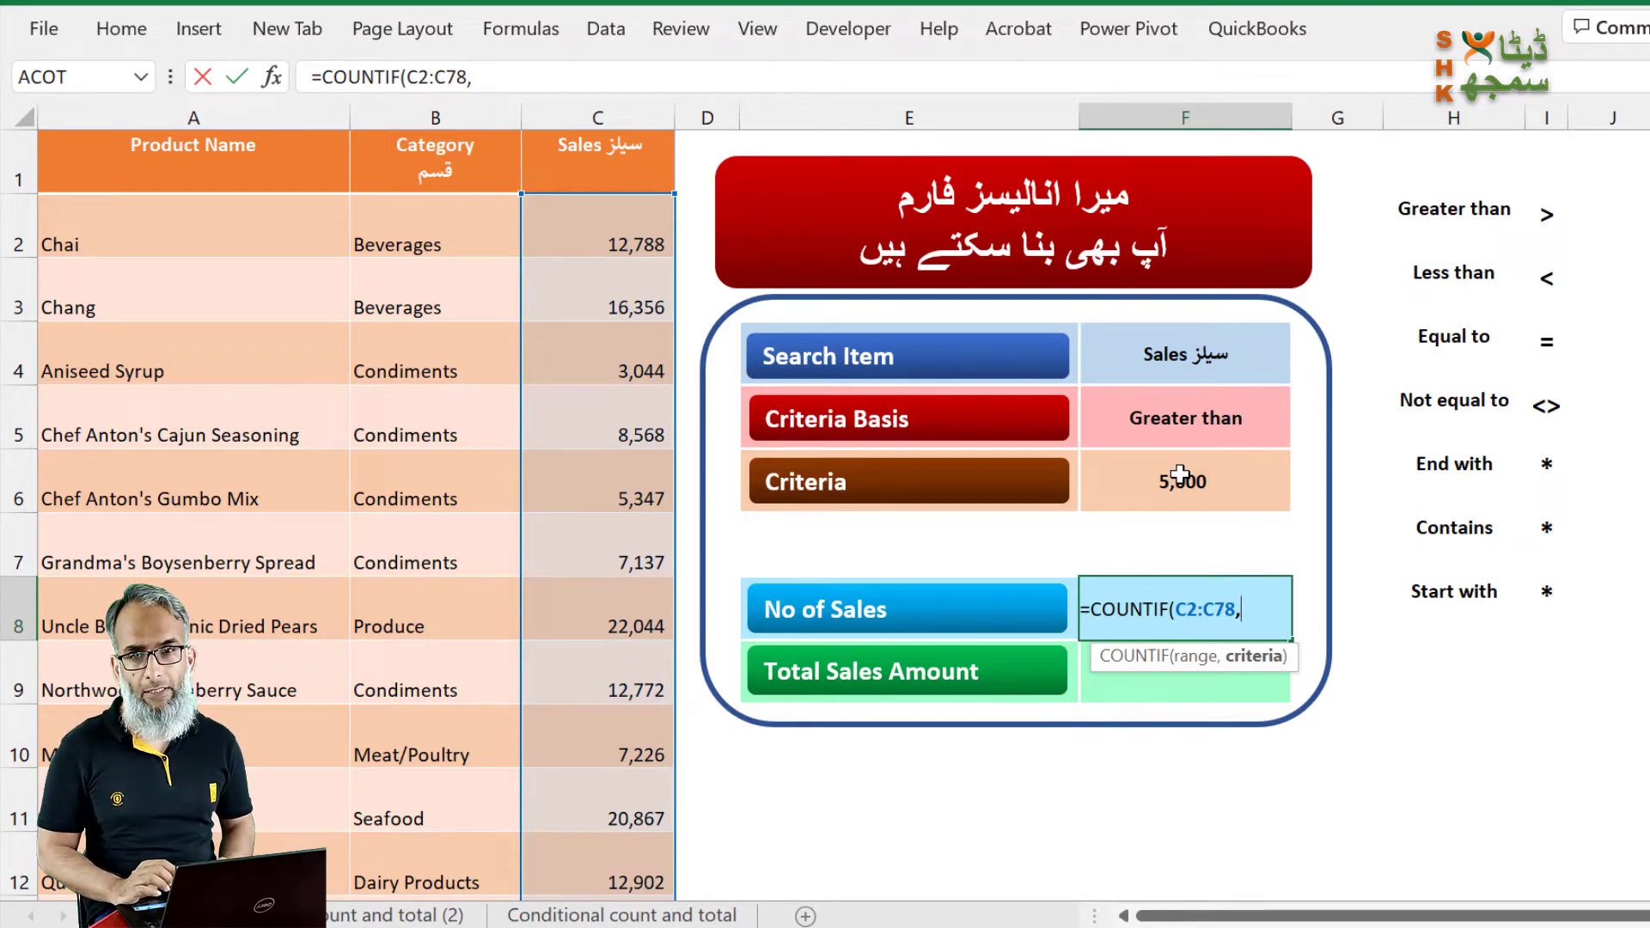
key(F2)
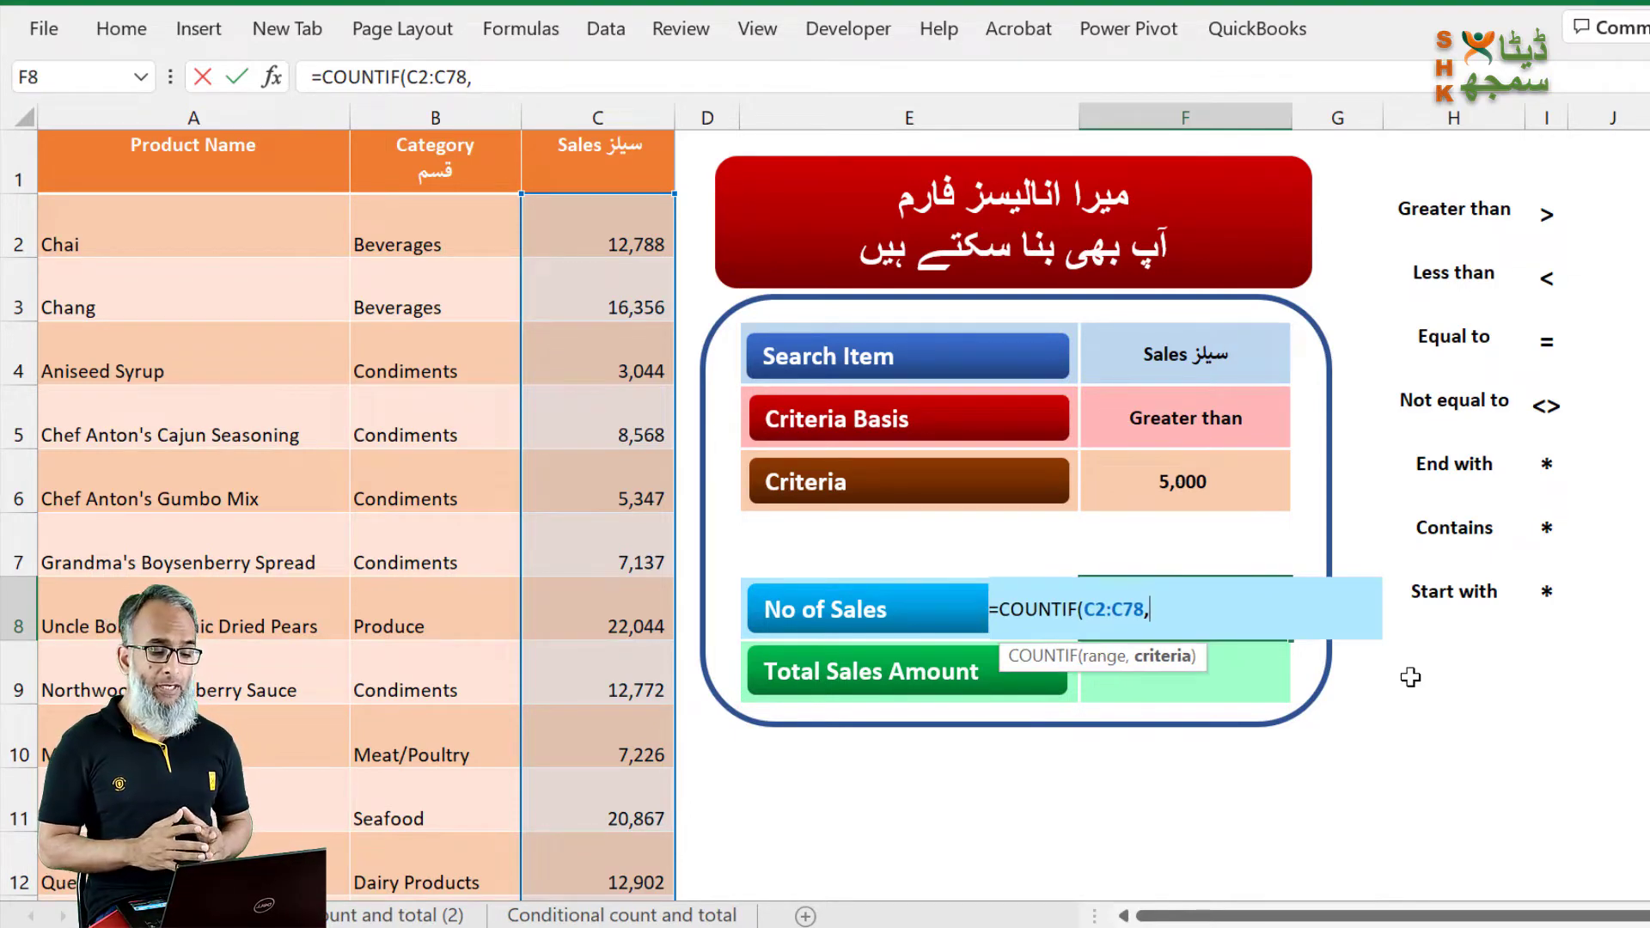
click(1548, 215)
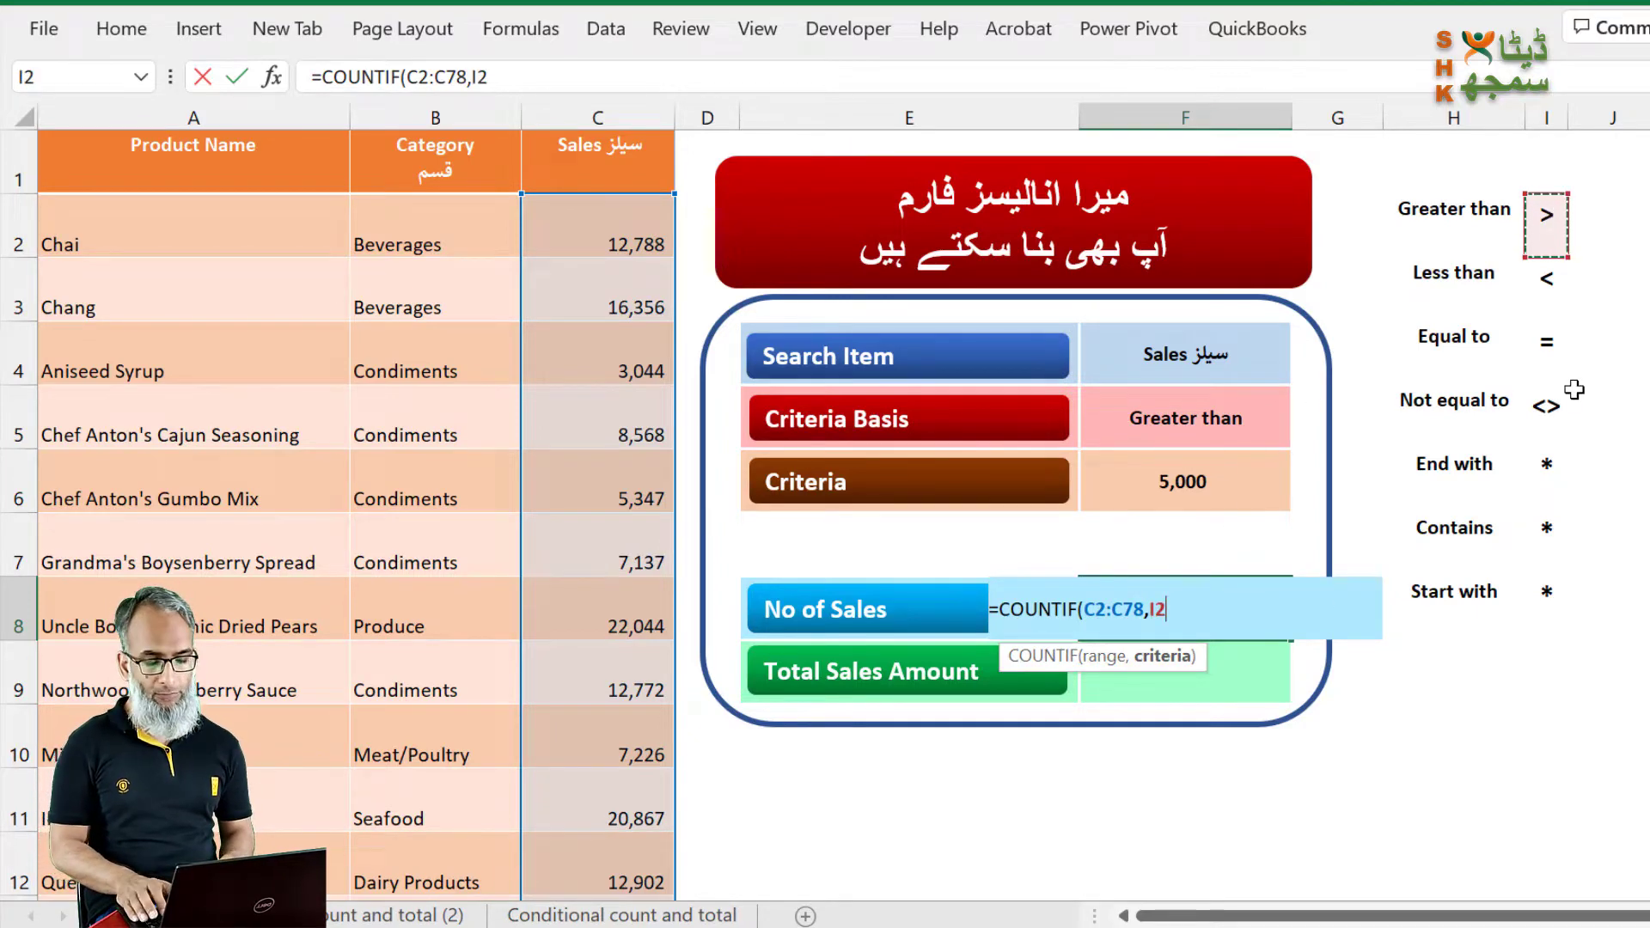
text(&)
click(1152, 509)
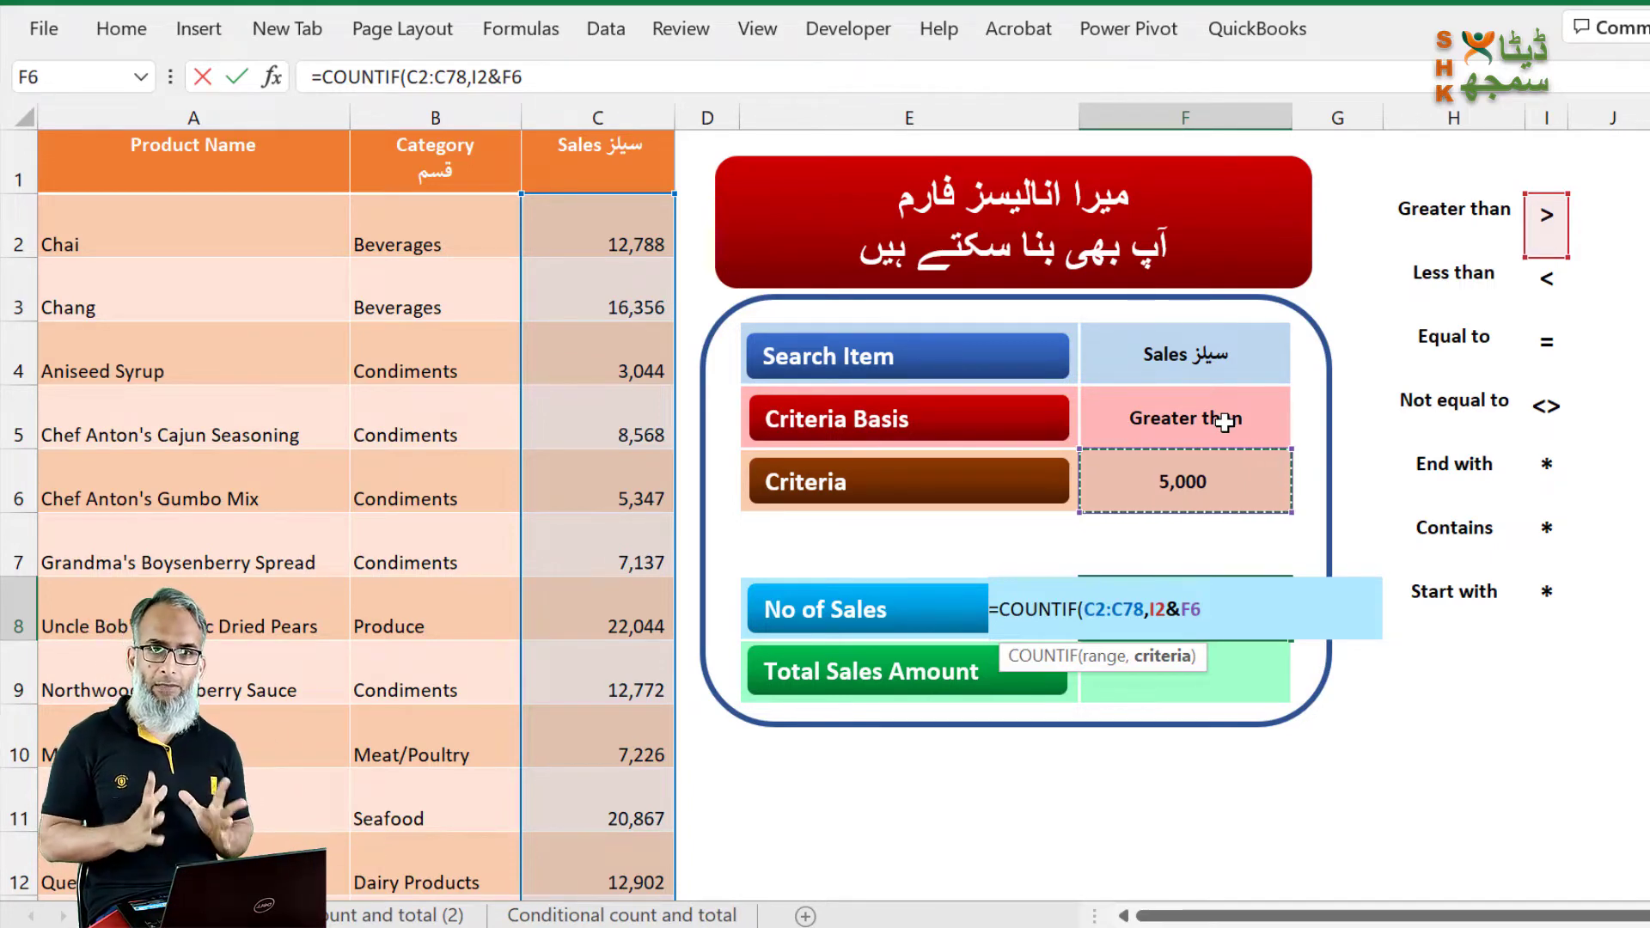
text())
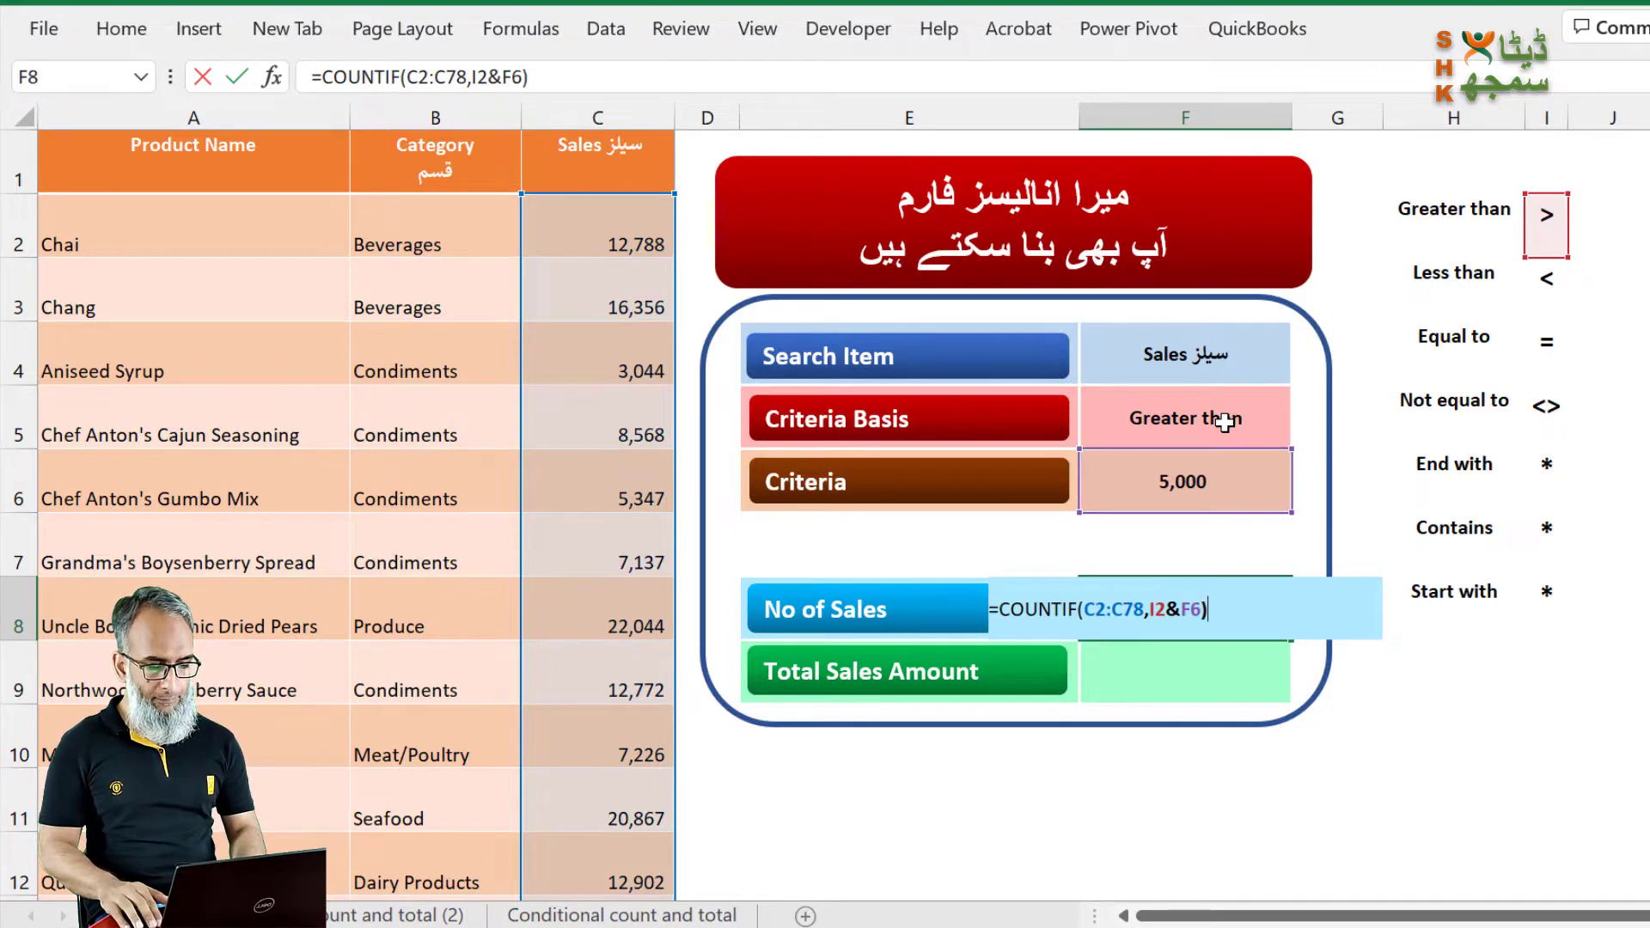
key(Return)
key(Up)
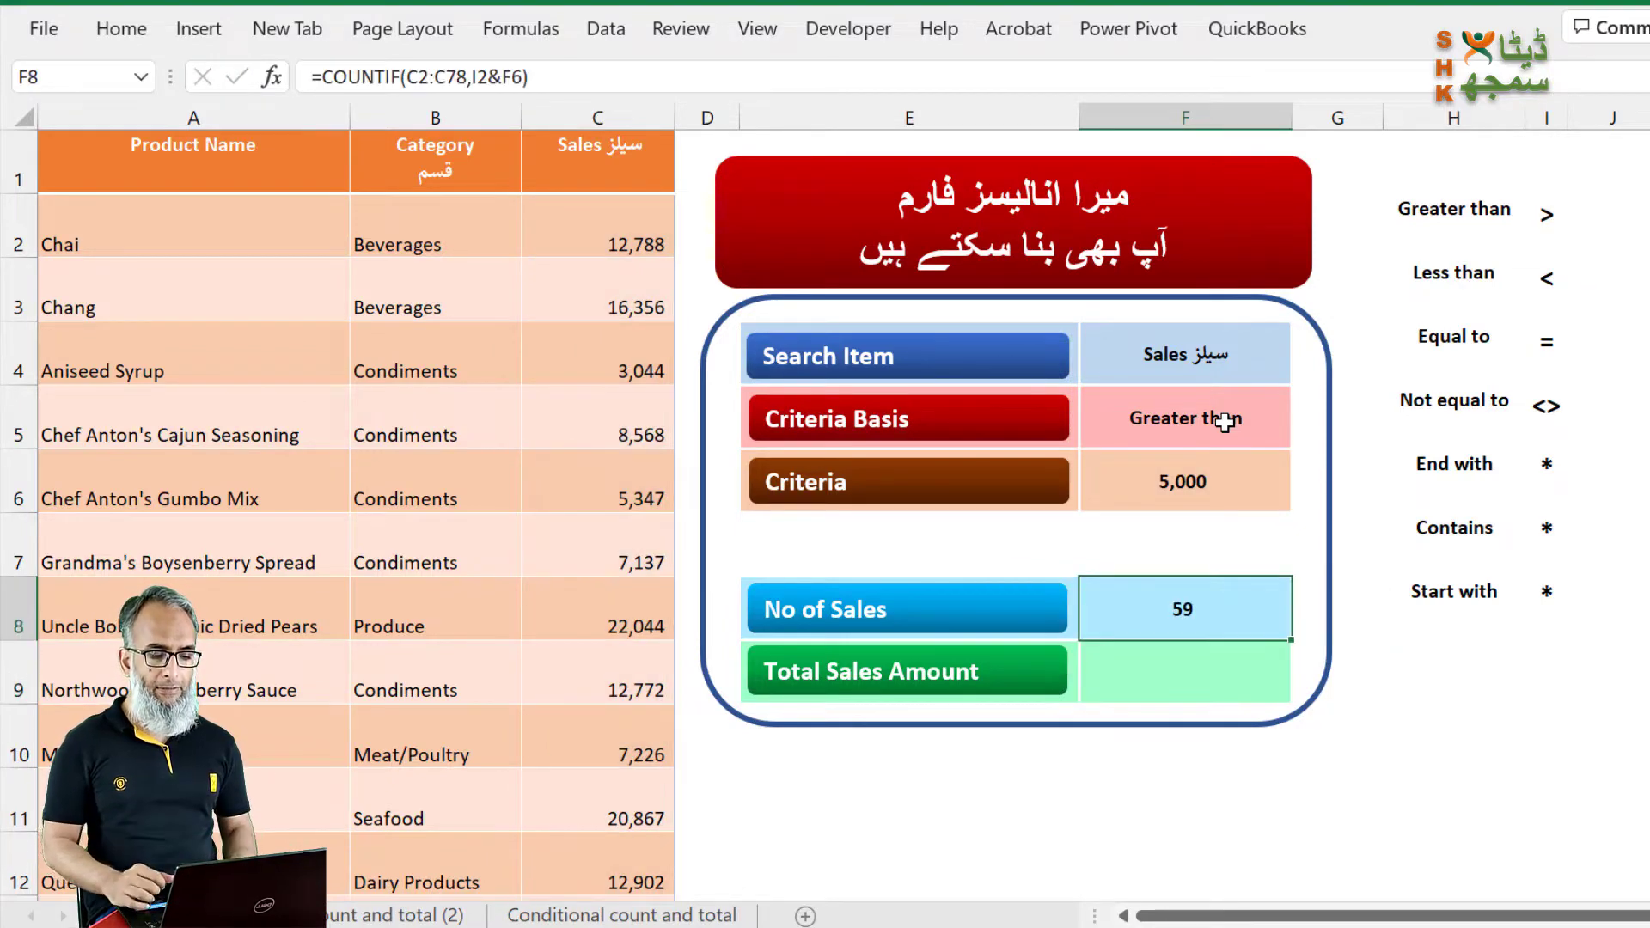
click(1225, 421)
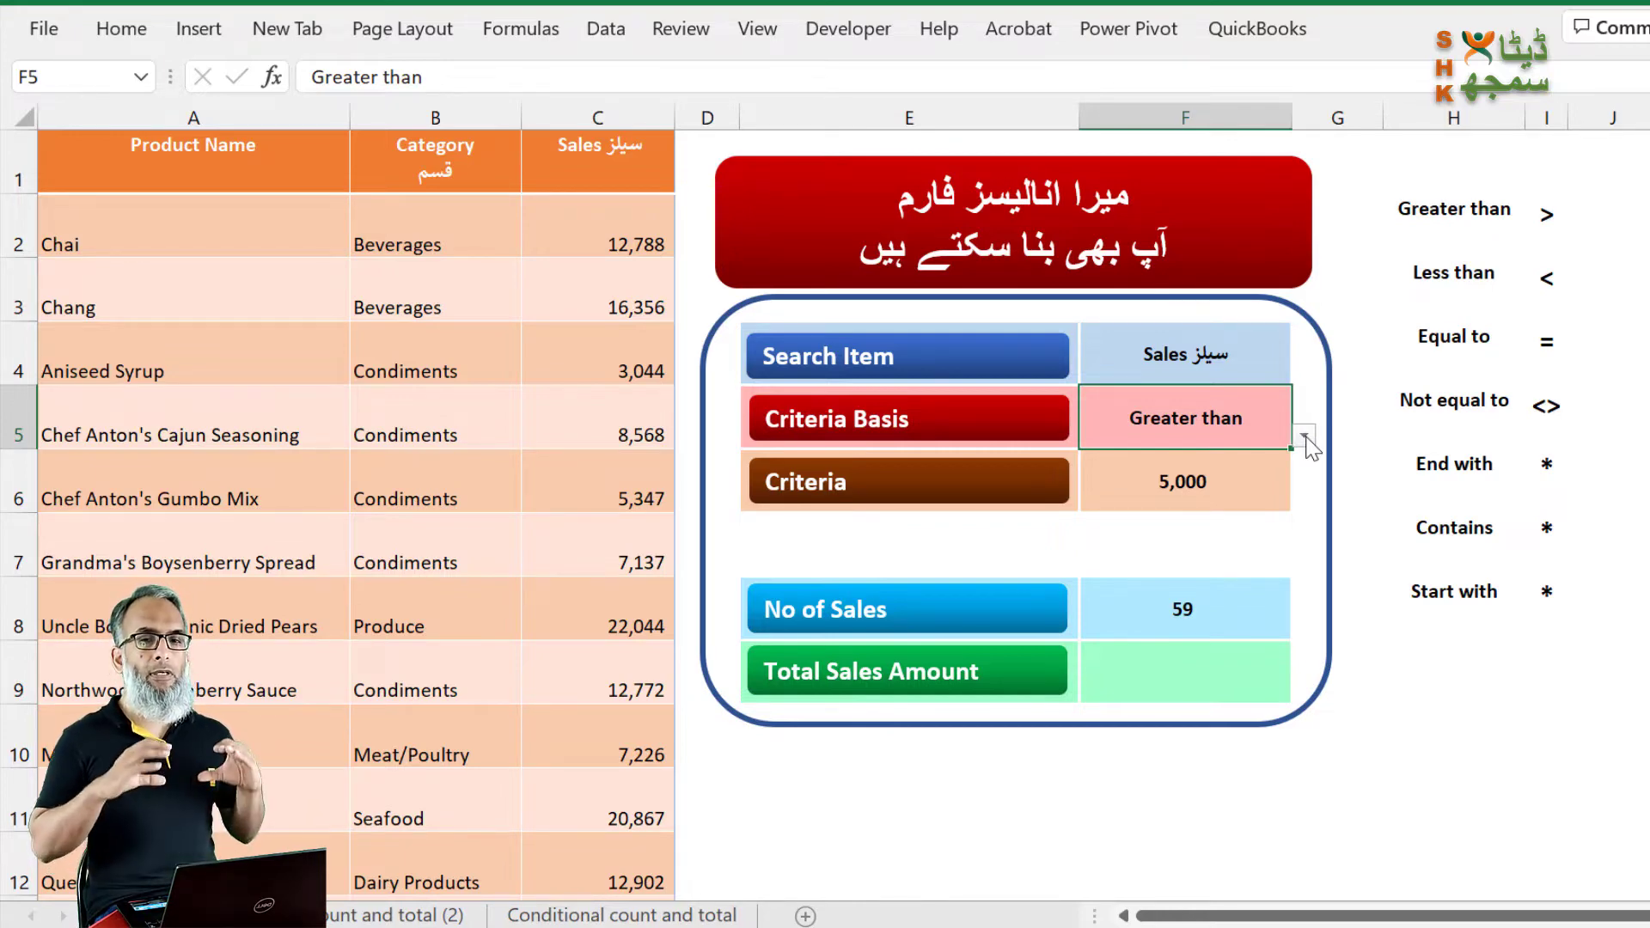
Step: Type the label Search Range in H9, below Start with
click(1447, 657)
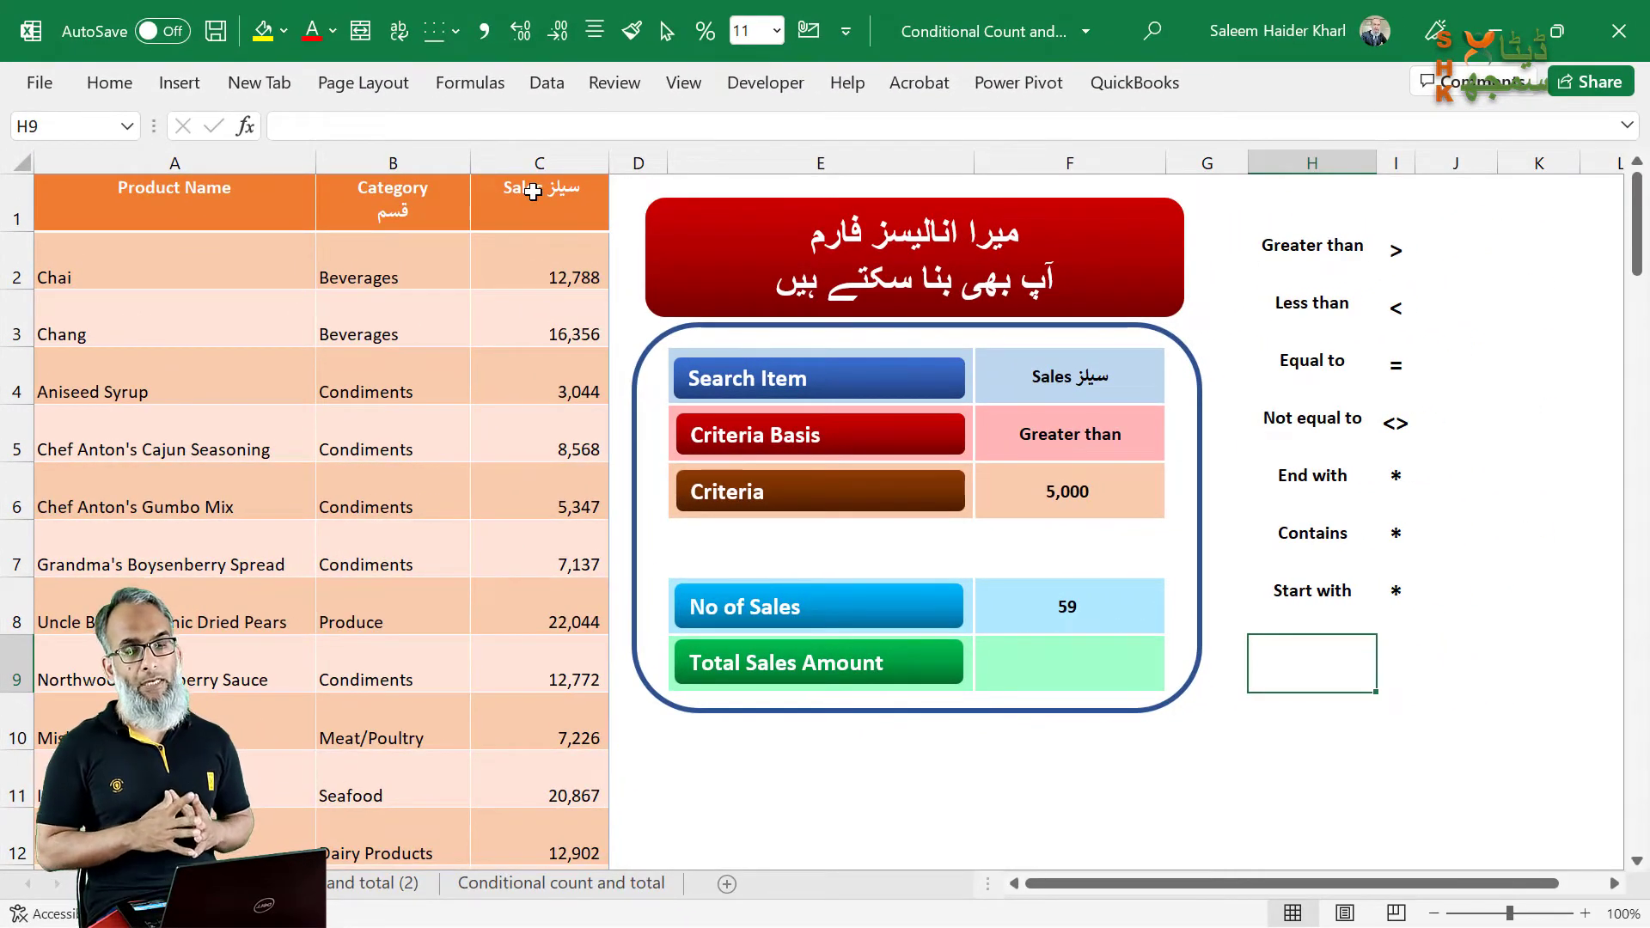
text(S)
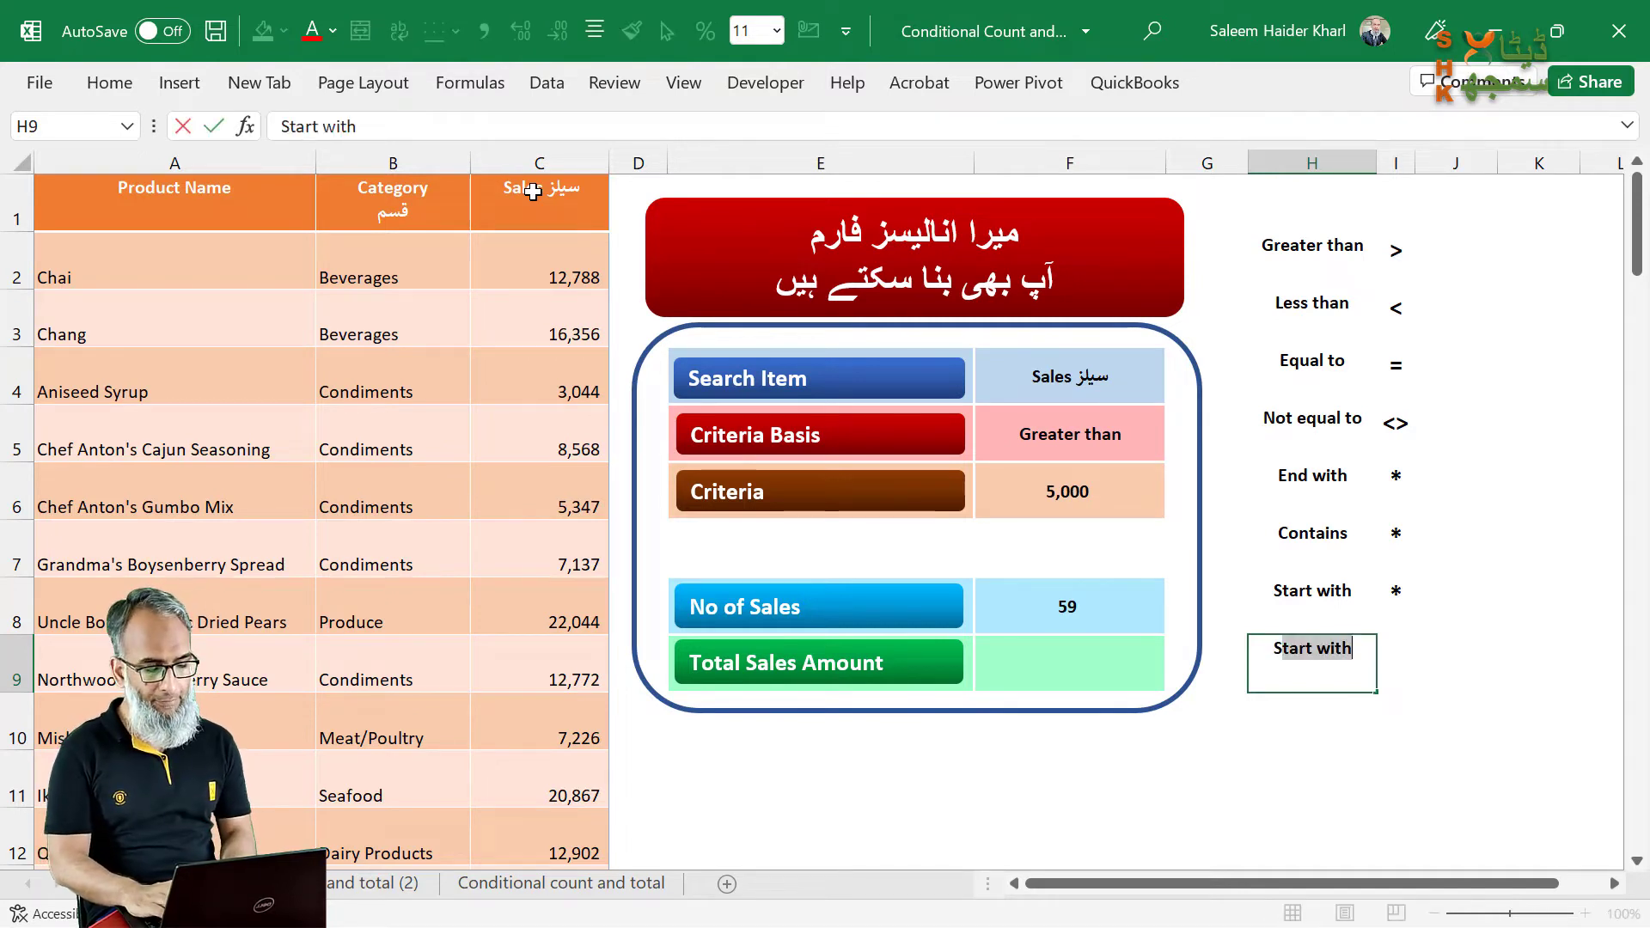
text(earch Range)
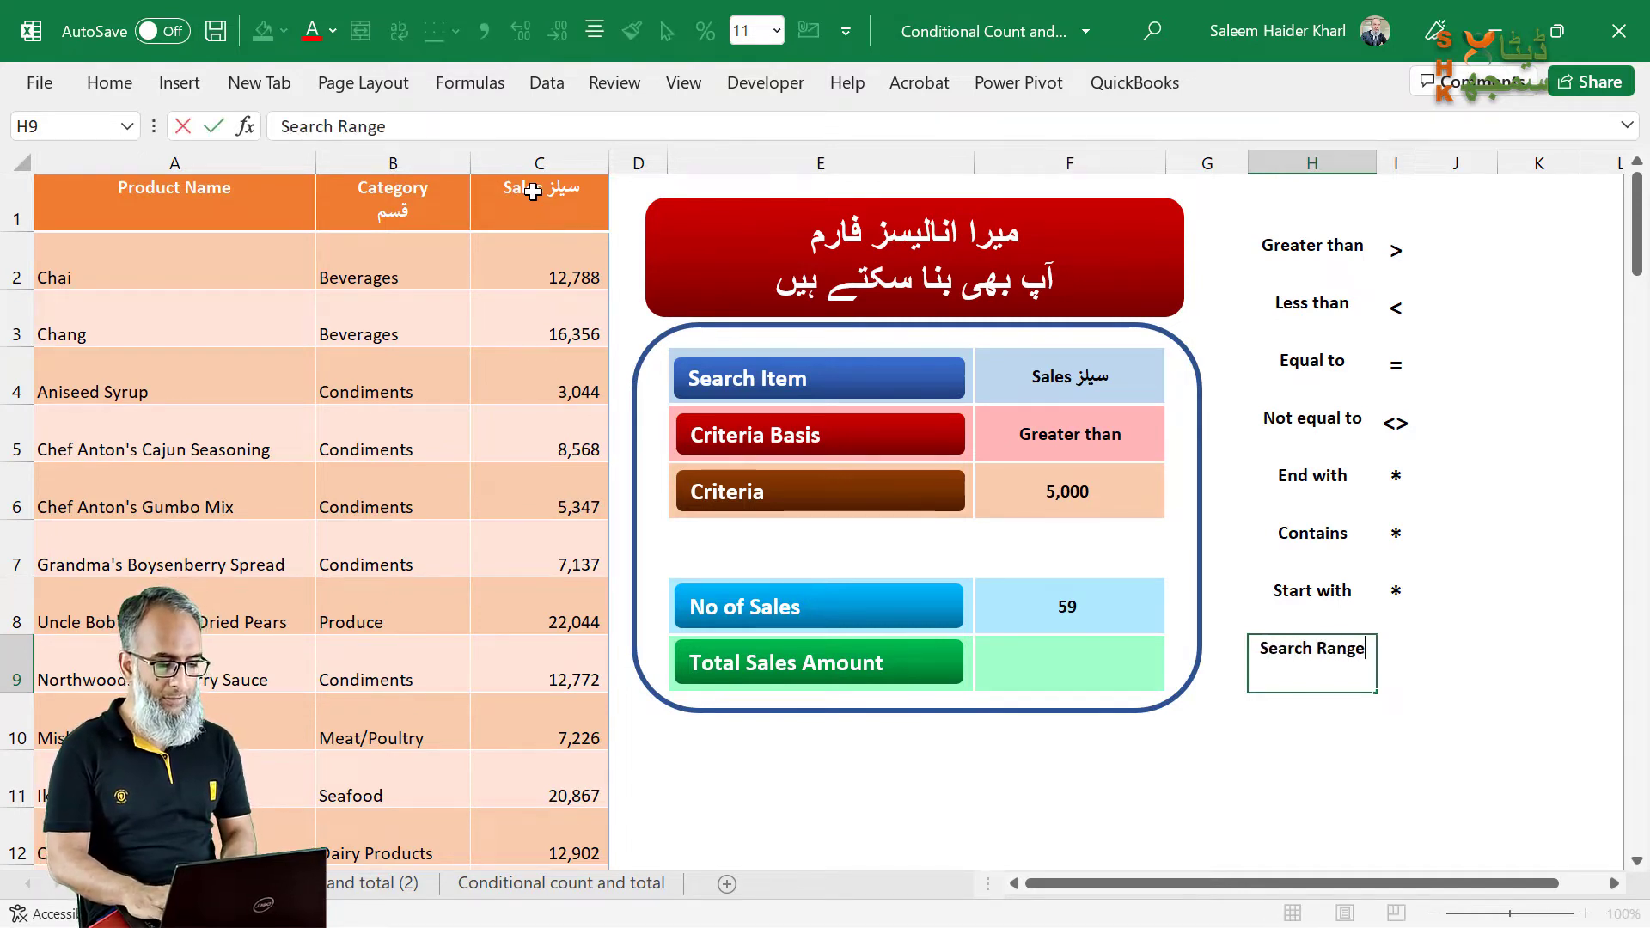
Step: Begin an IF in I9 returning "A2:A78" when F4 equals the A1 heading
key(Return)
key(Up)
key(Right)
text(=)
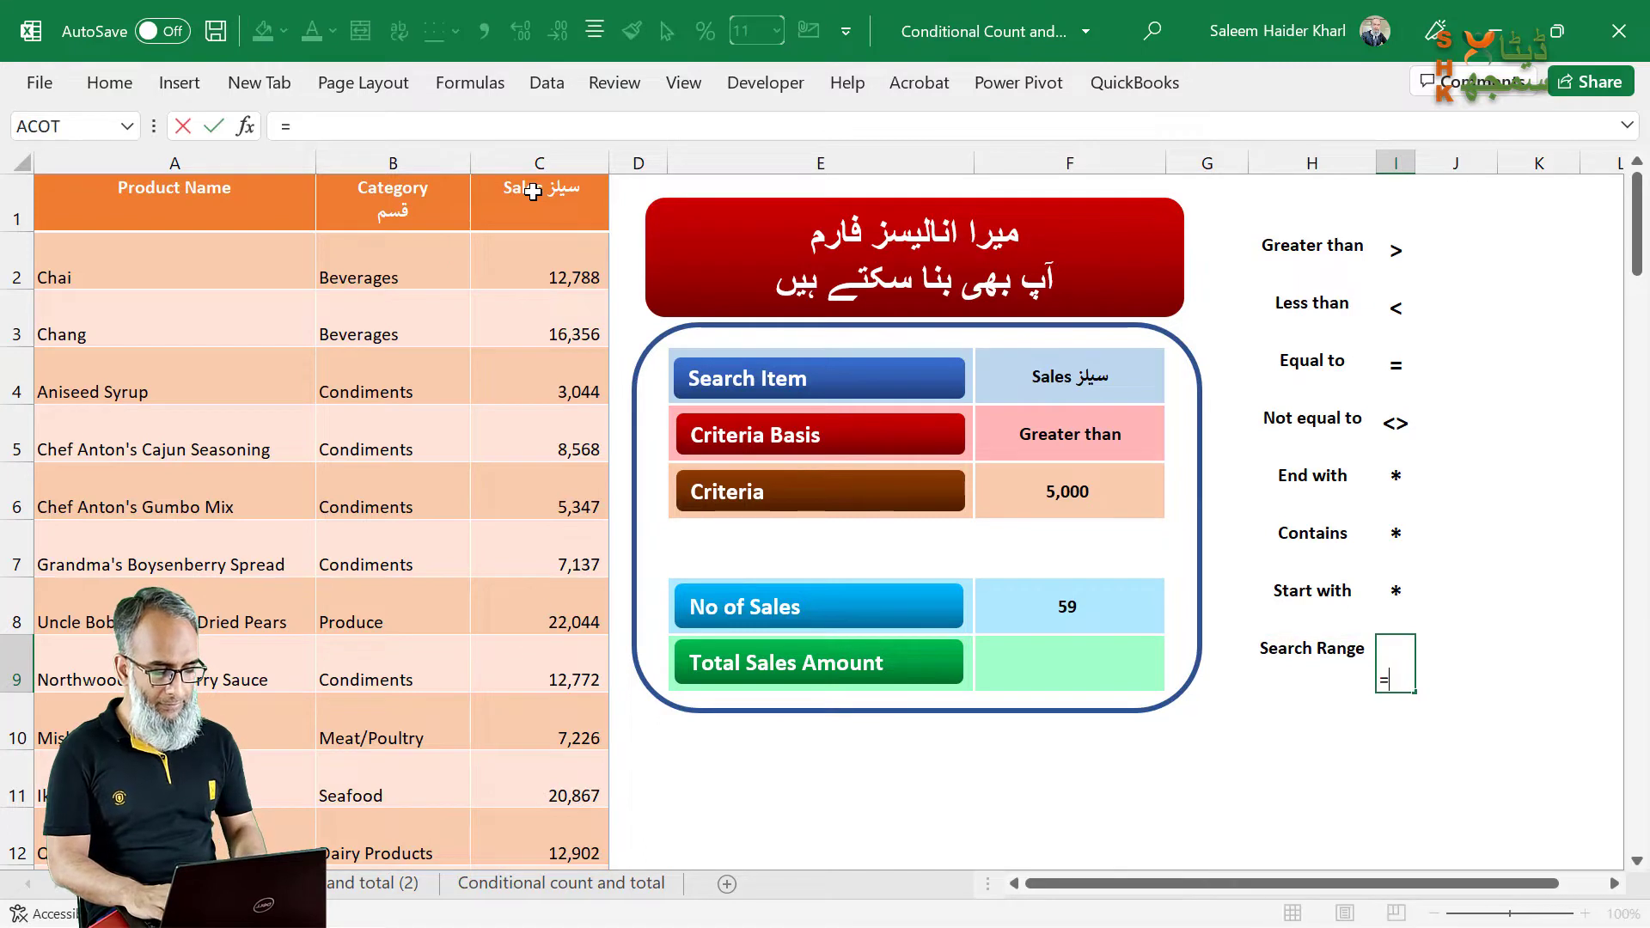
text(if)
key(Tab)
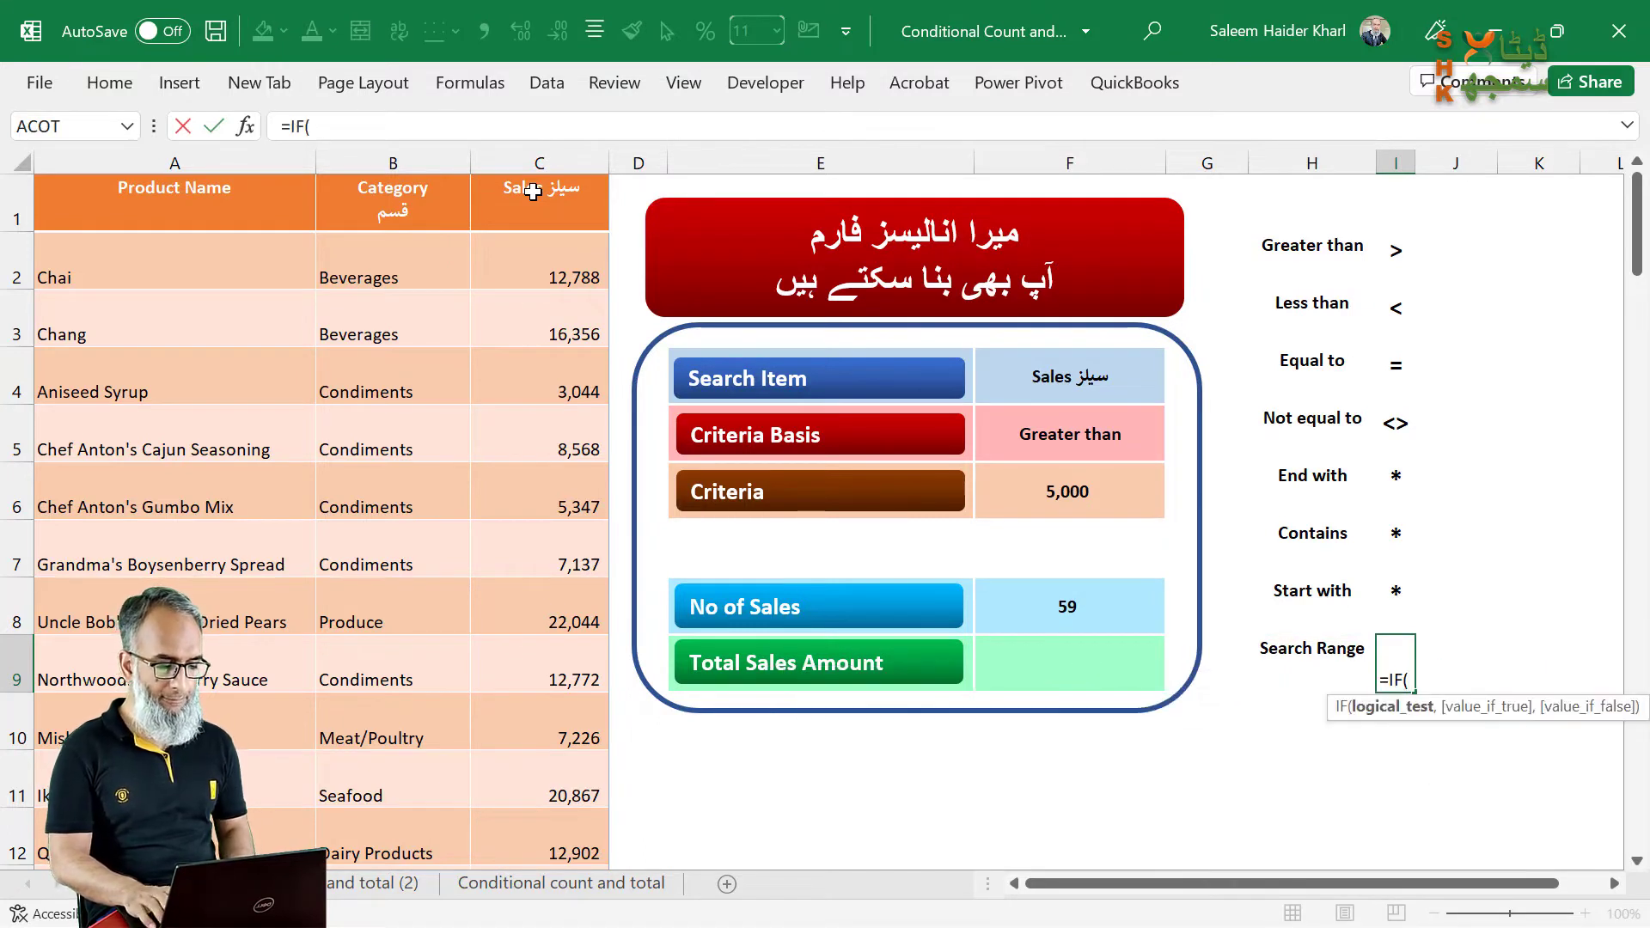
click(1073, 383)
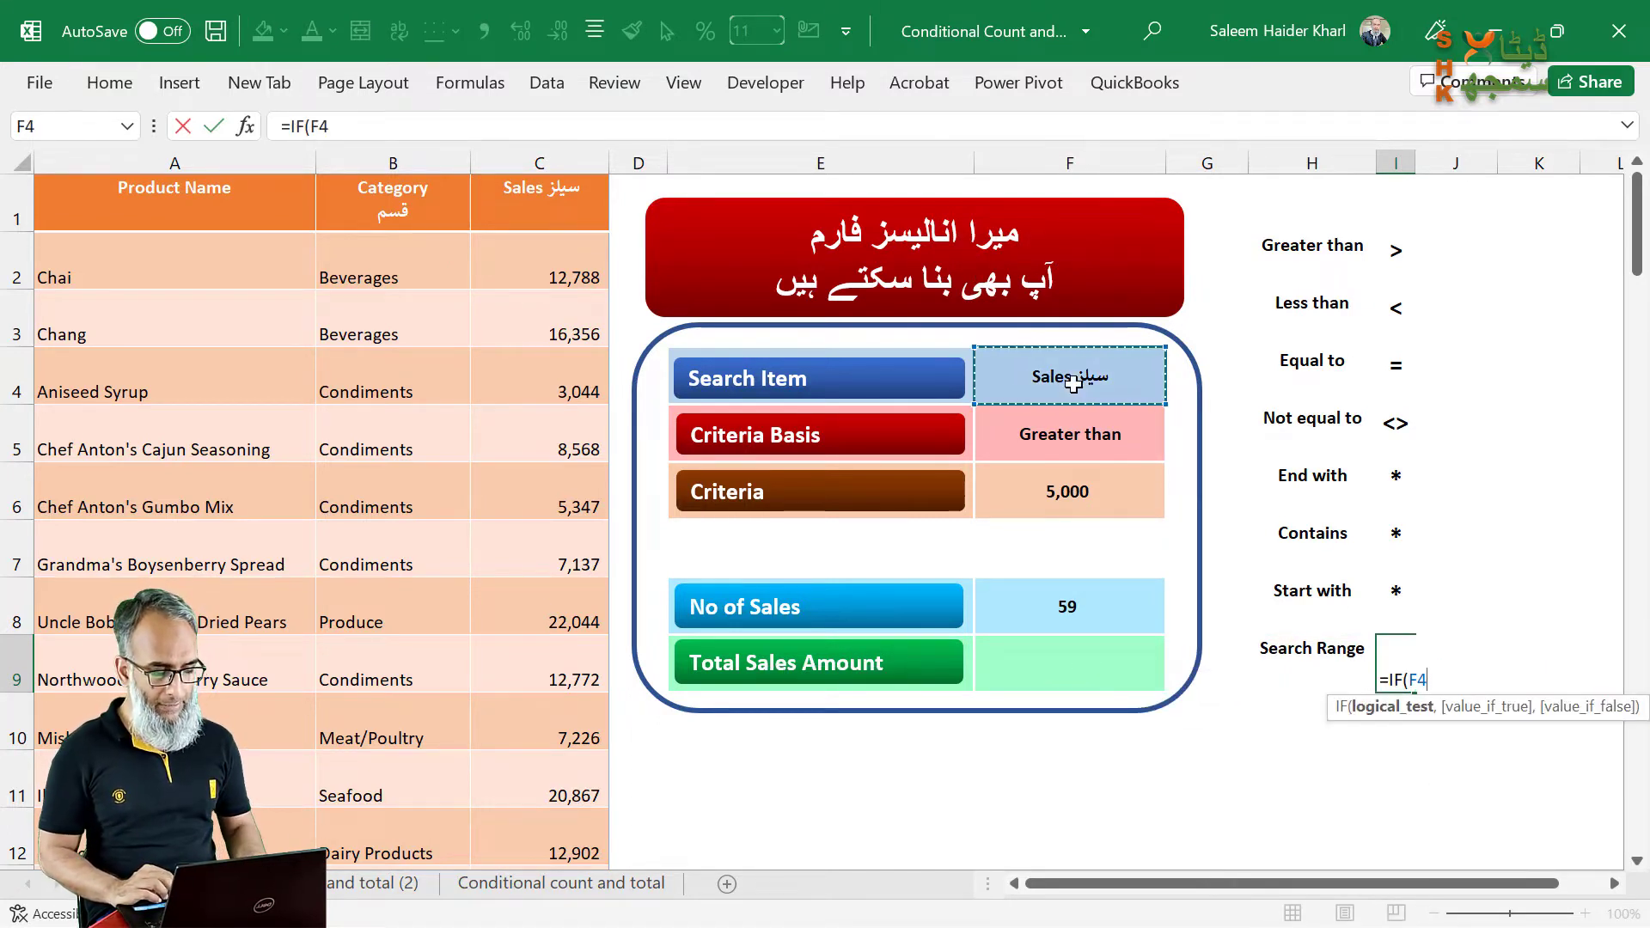
text(=)
click(151, 209)
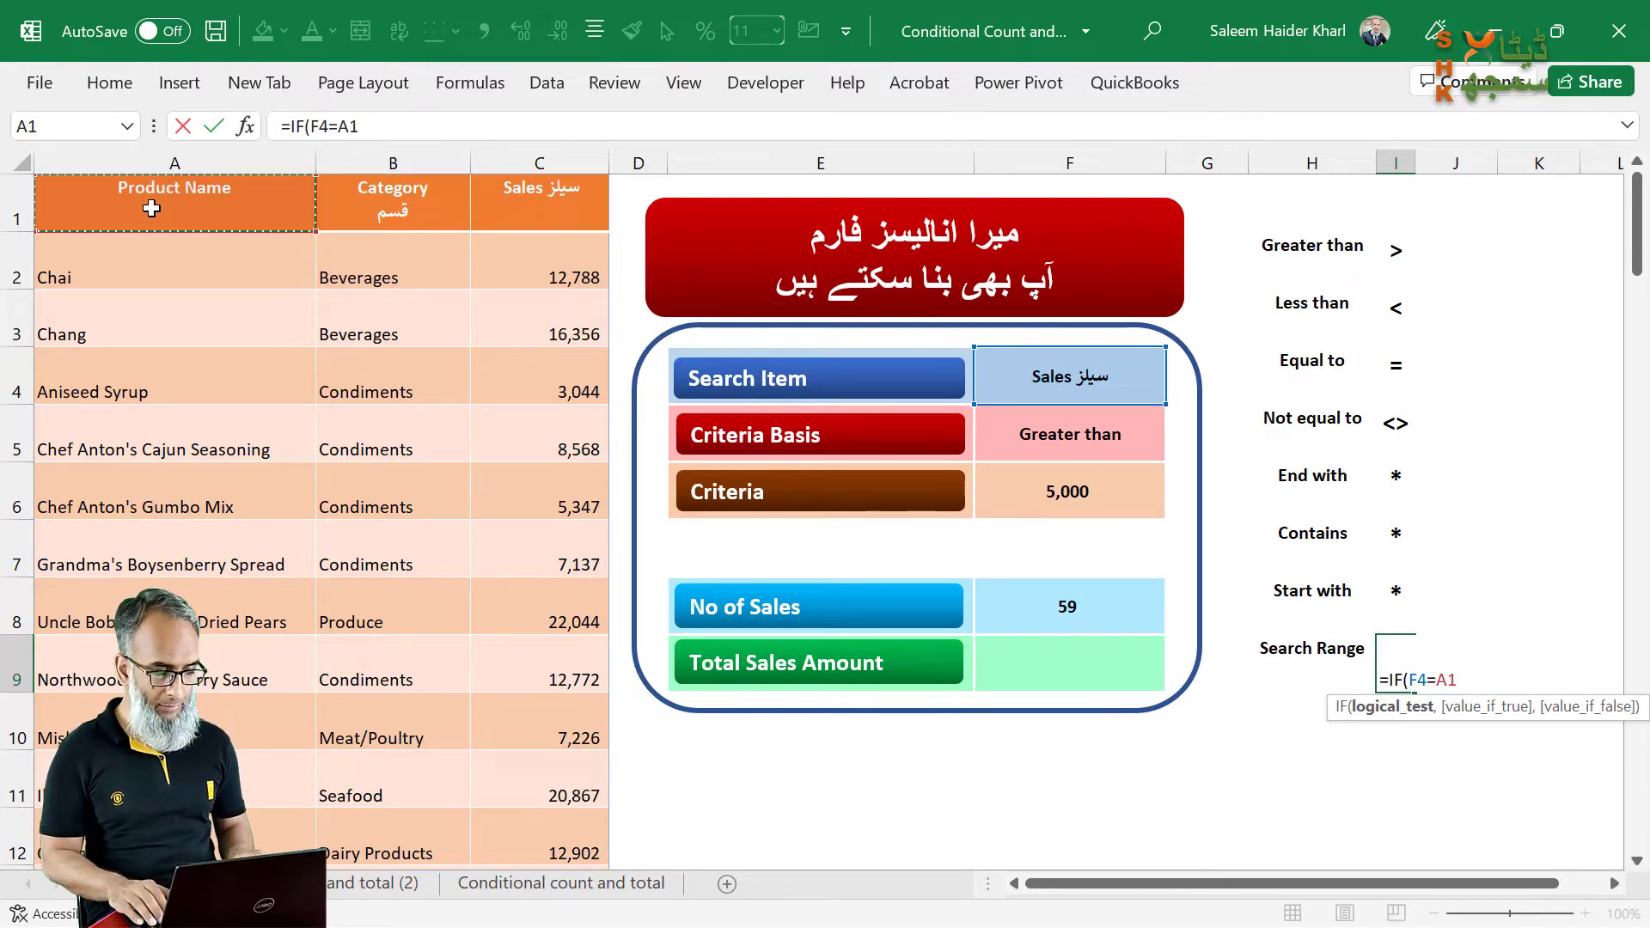
text(,")
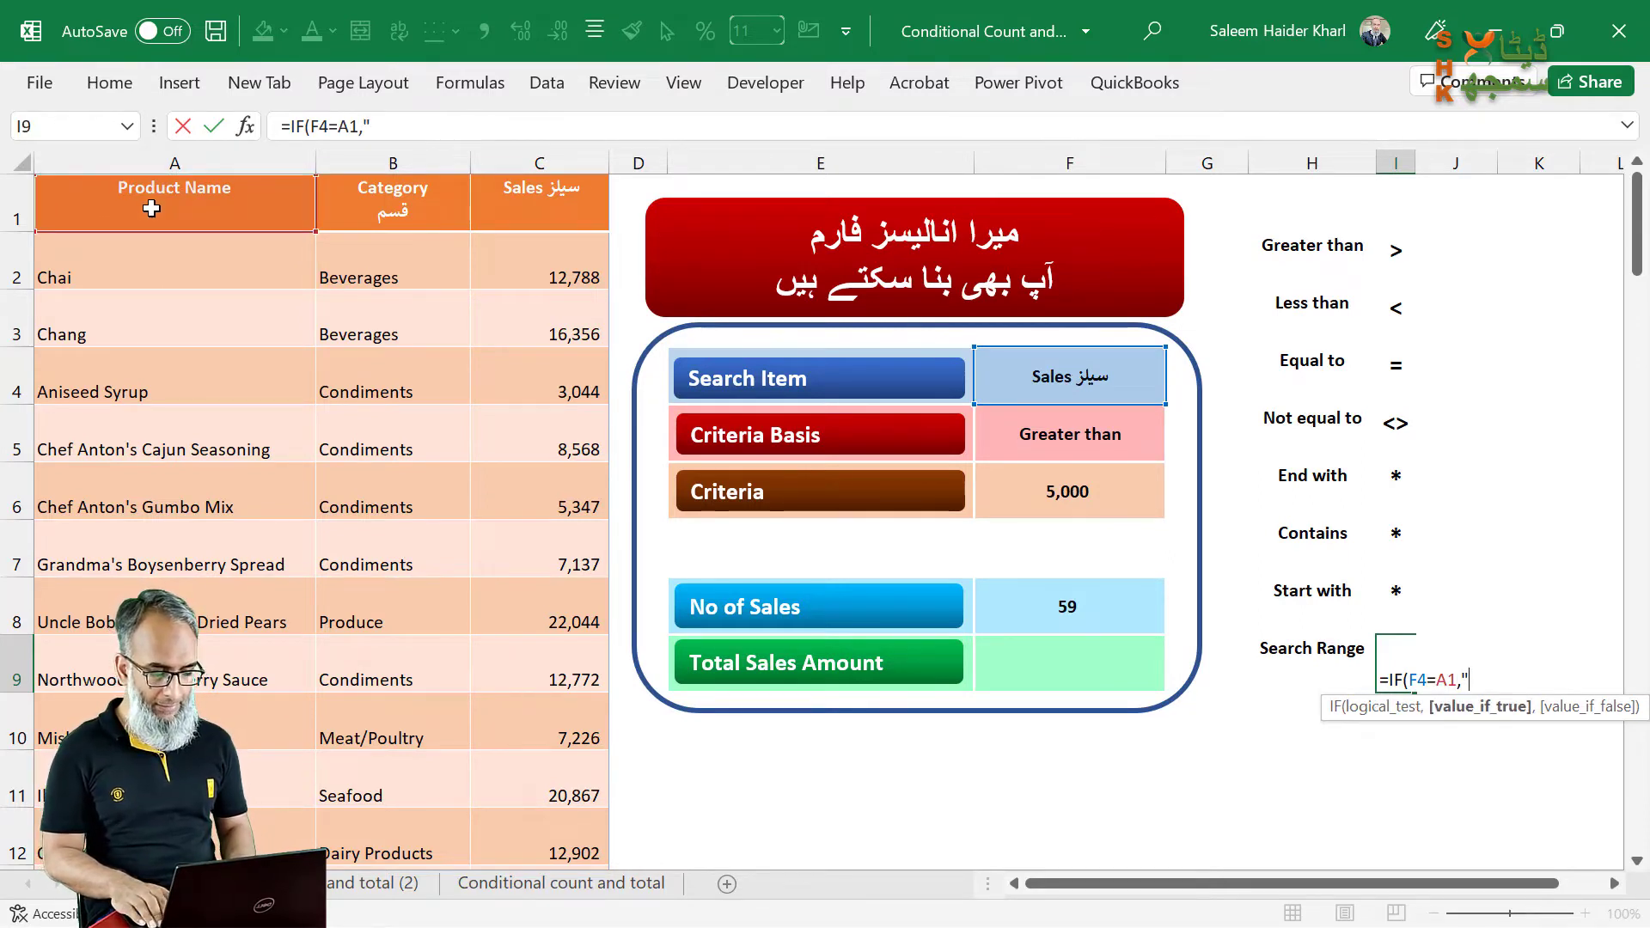
text(A)
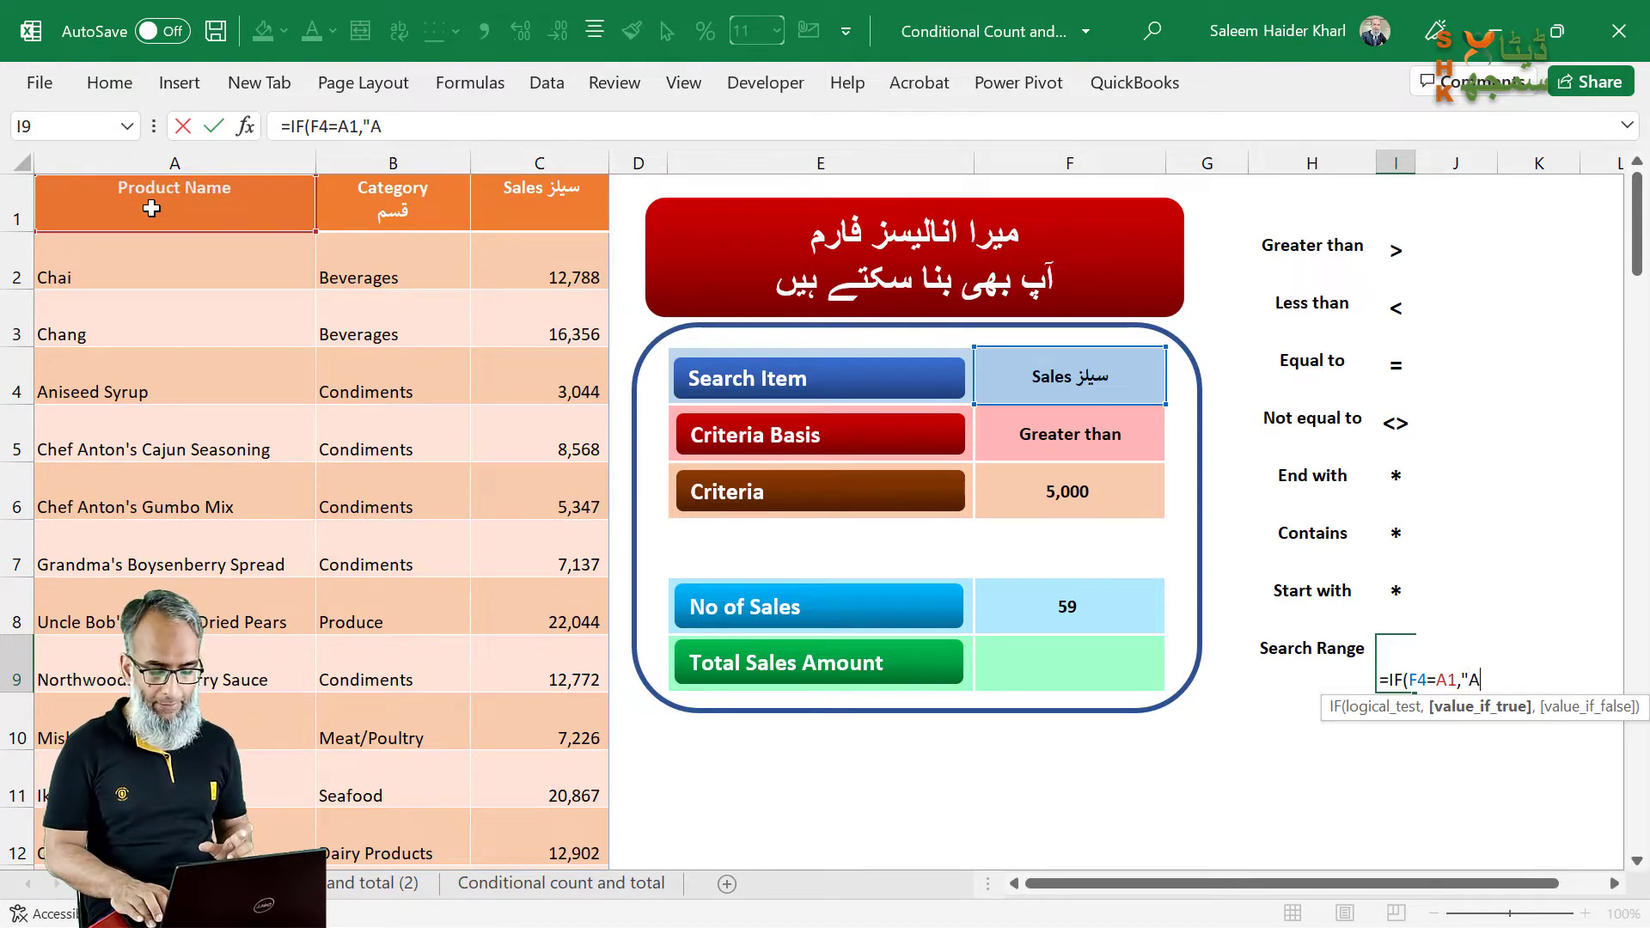
text(2:A)
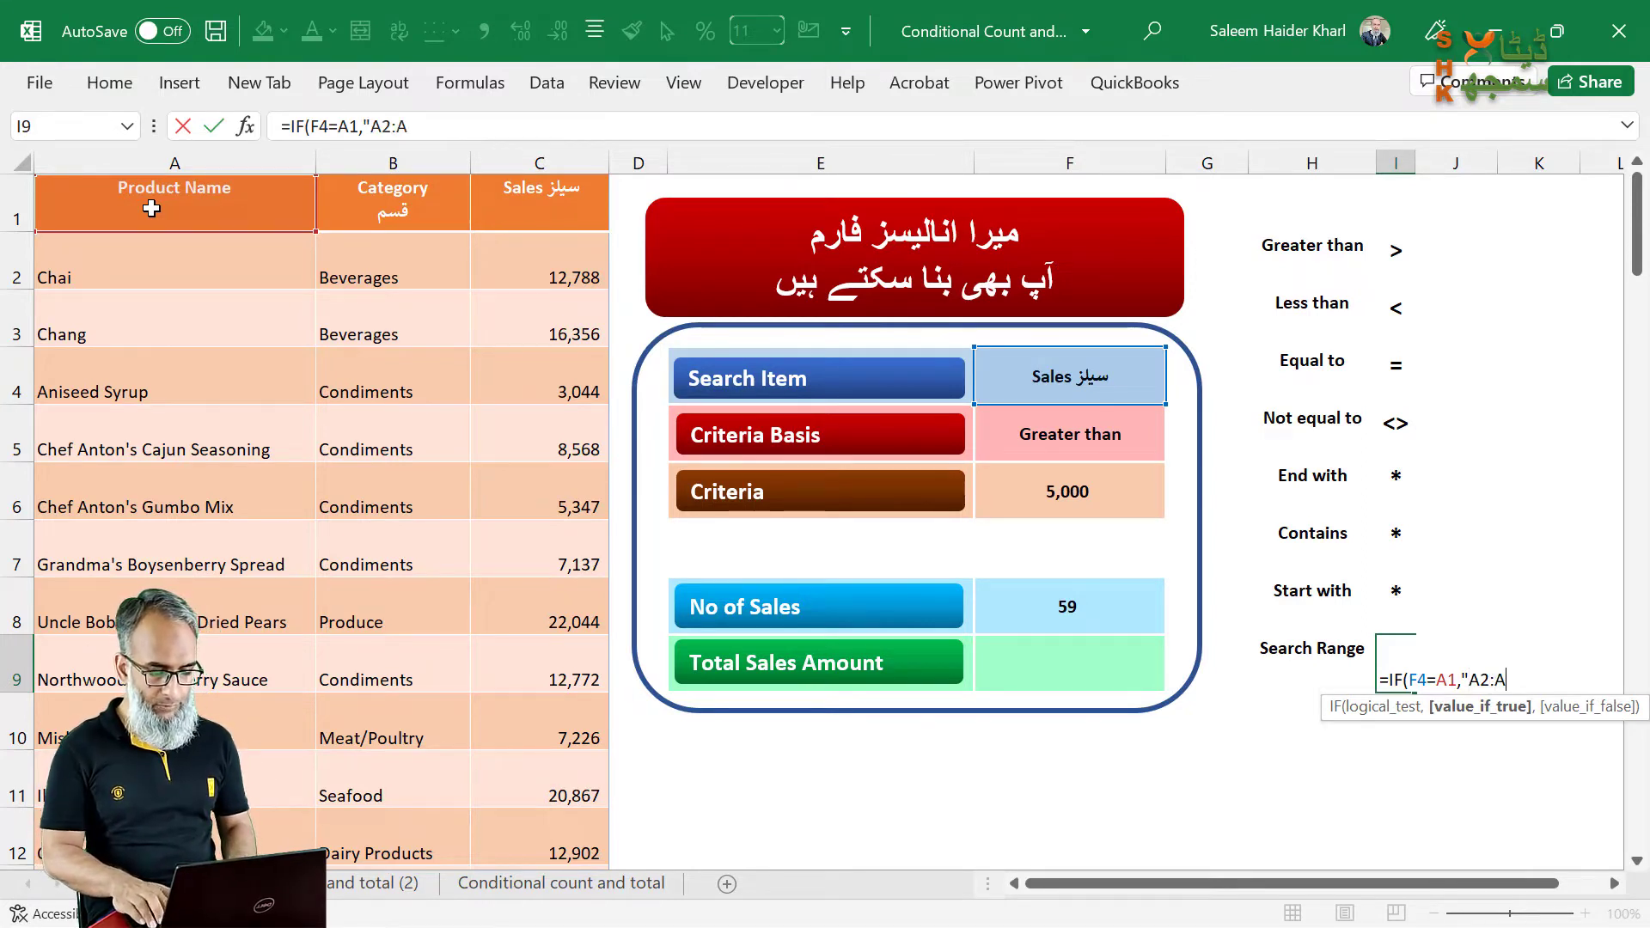
text(78")
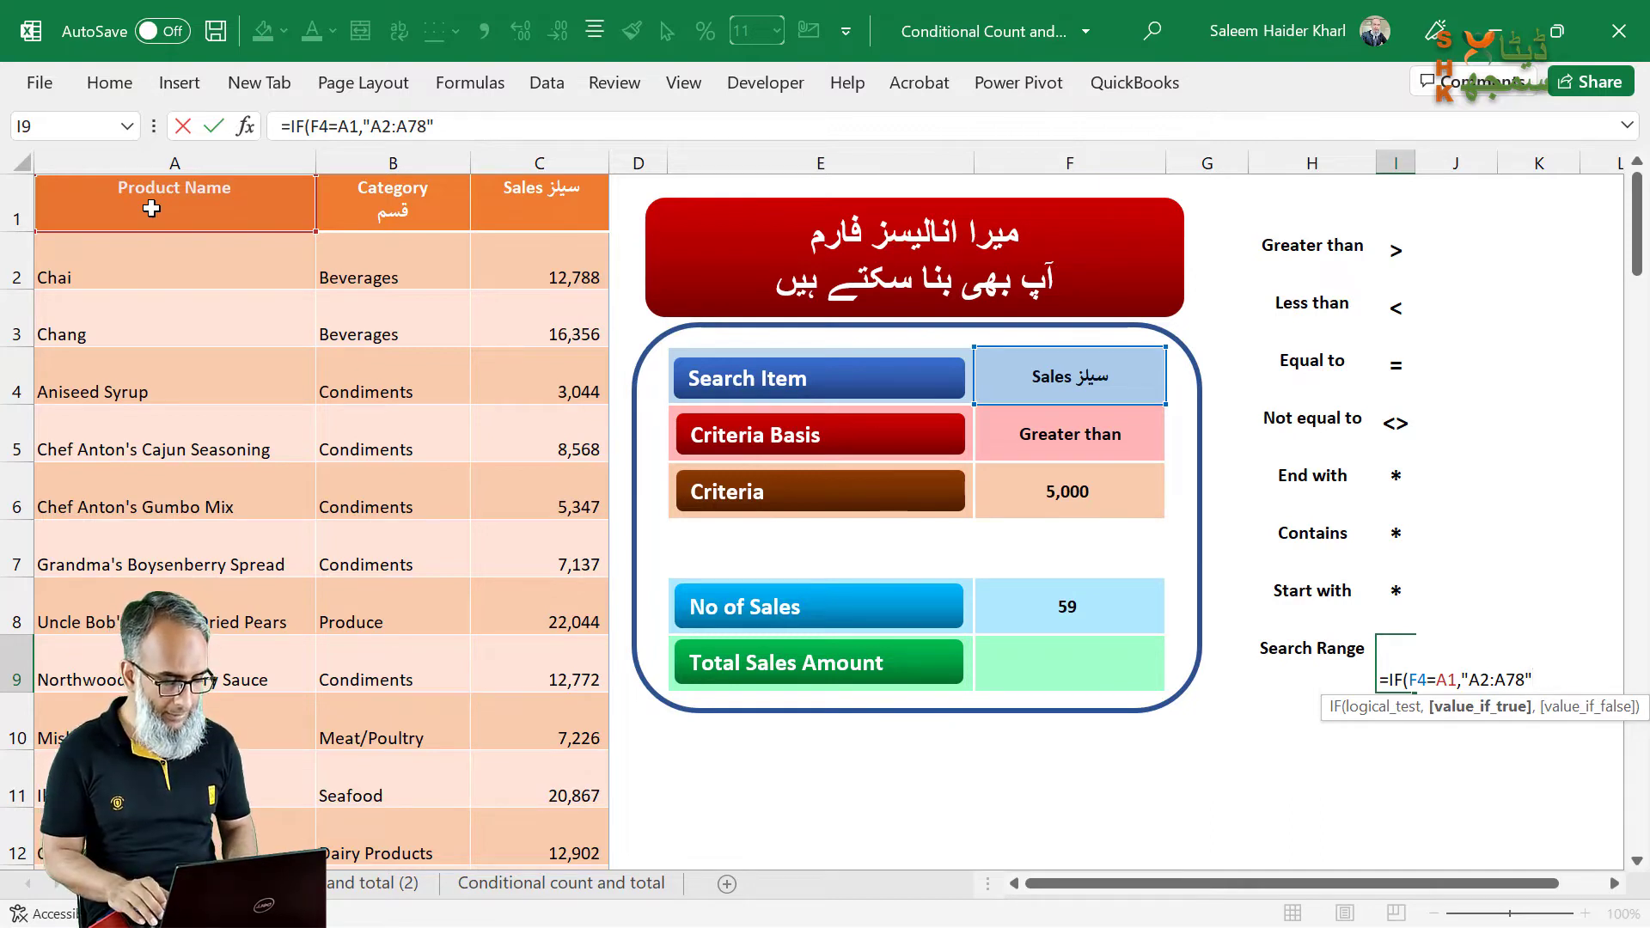
Step: Nest a second IF returning "B2:B78" for B1, otherwise "C2:C78", and commit
text(,IF)
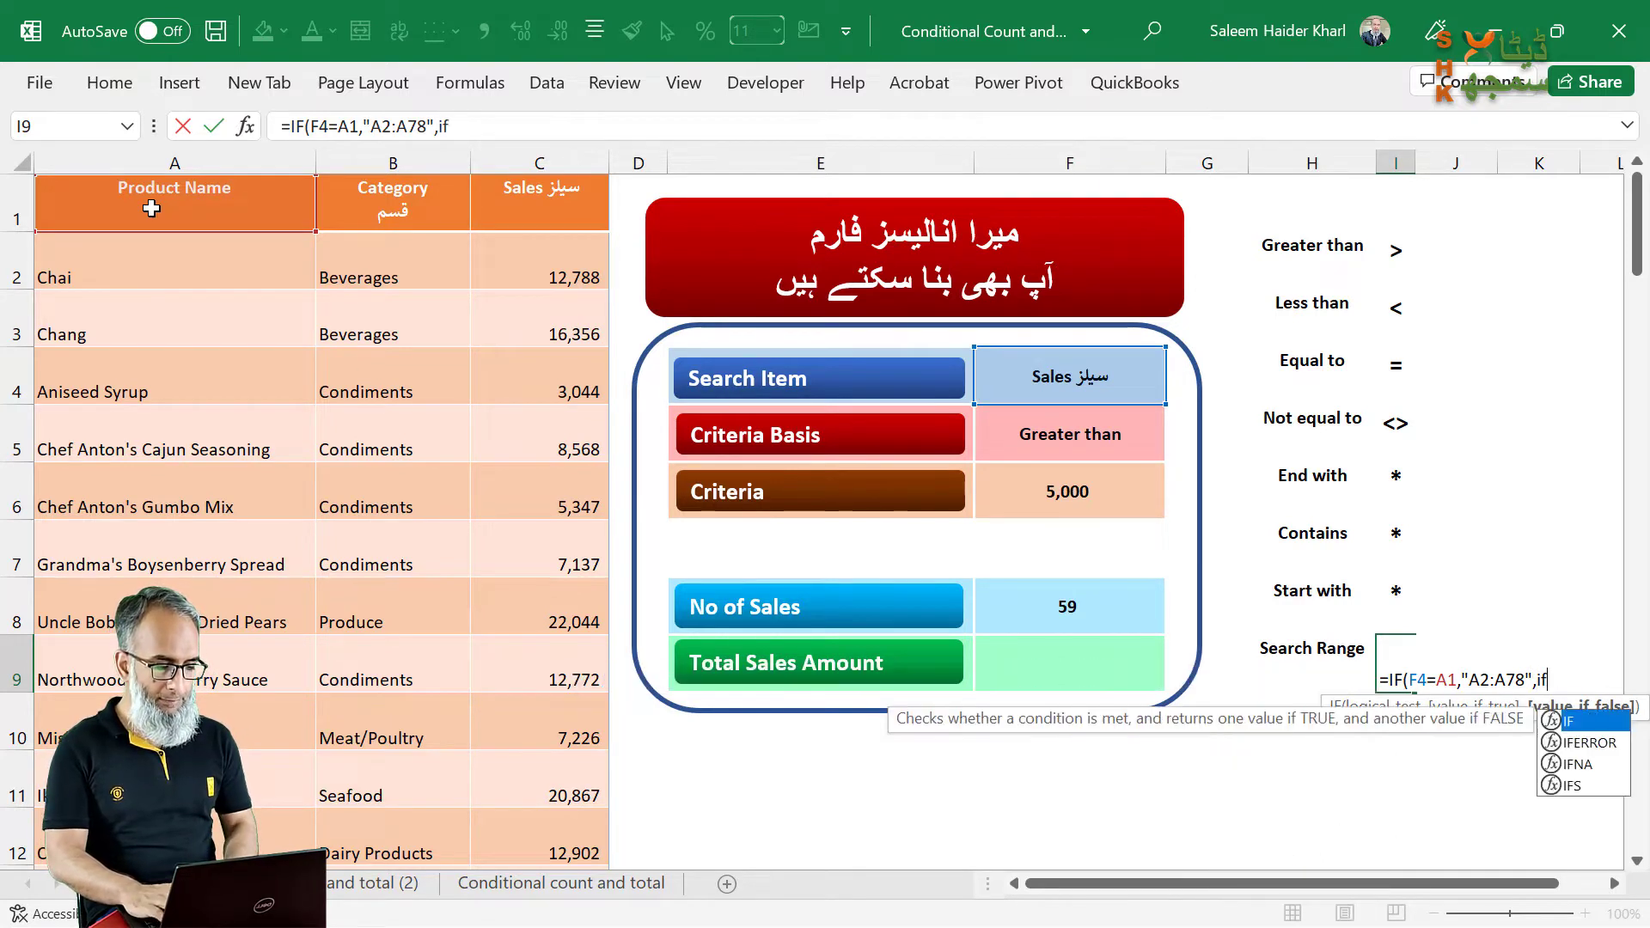
text(()
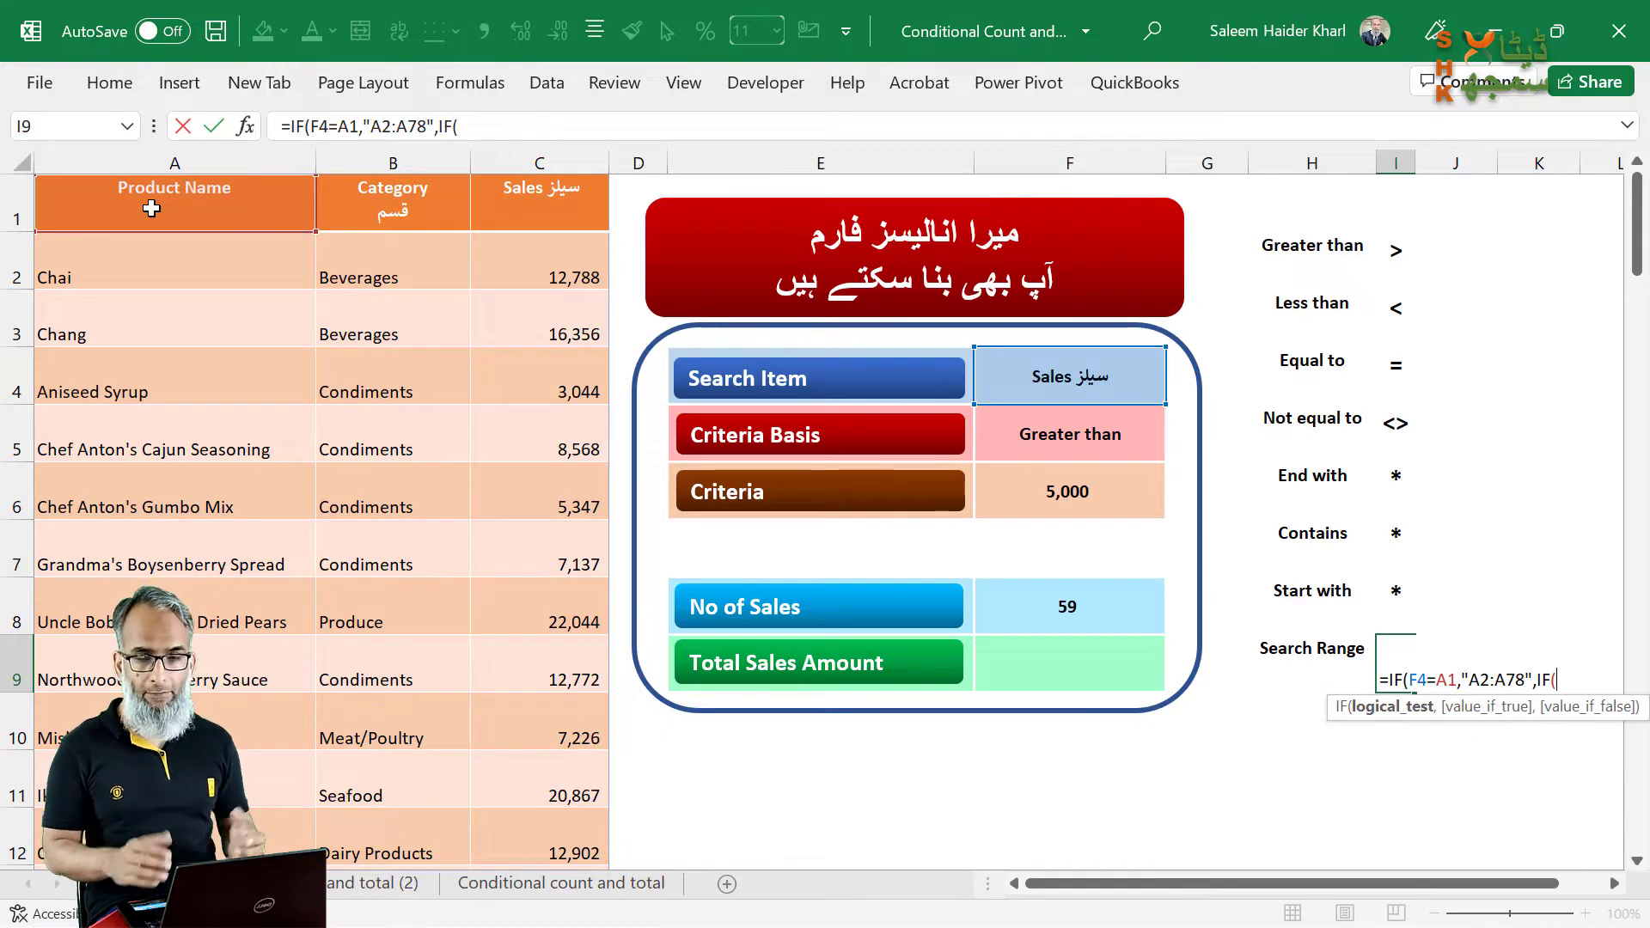
click(1038, 375)
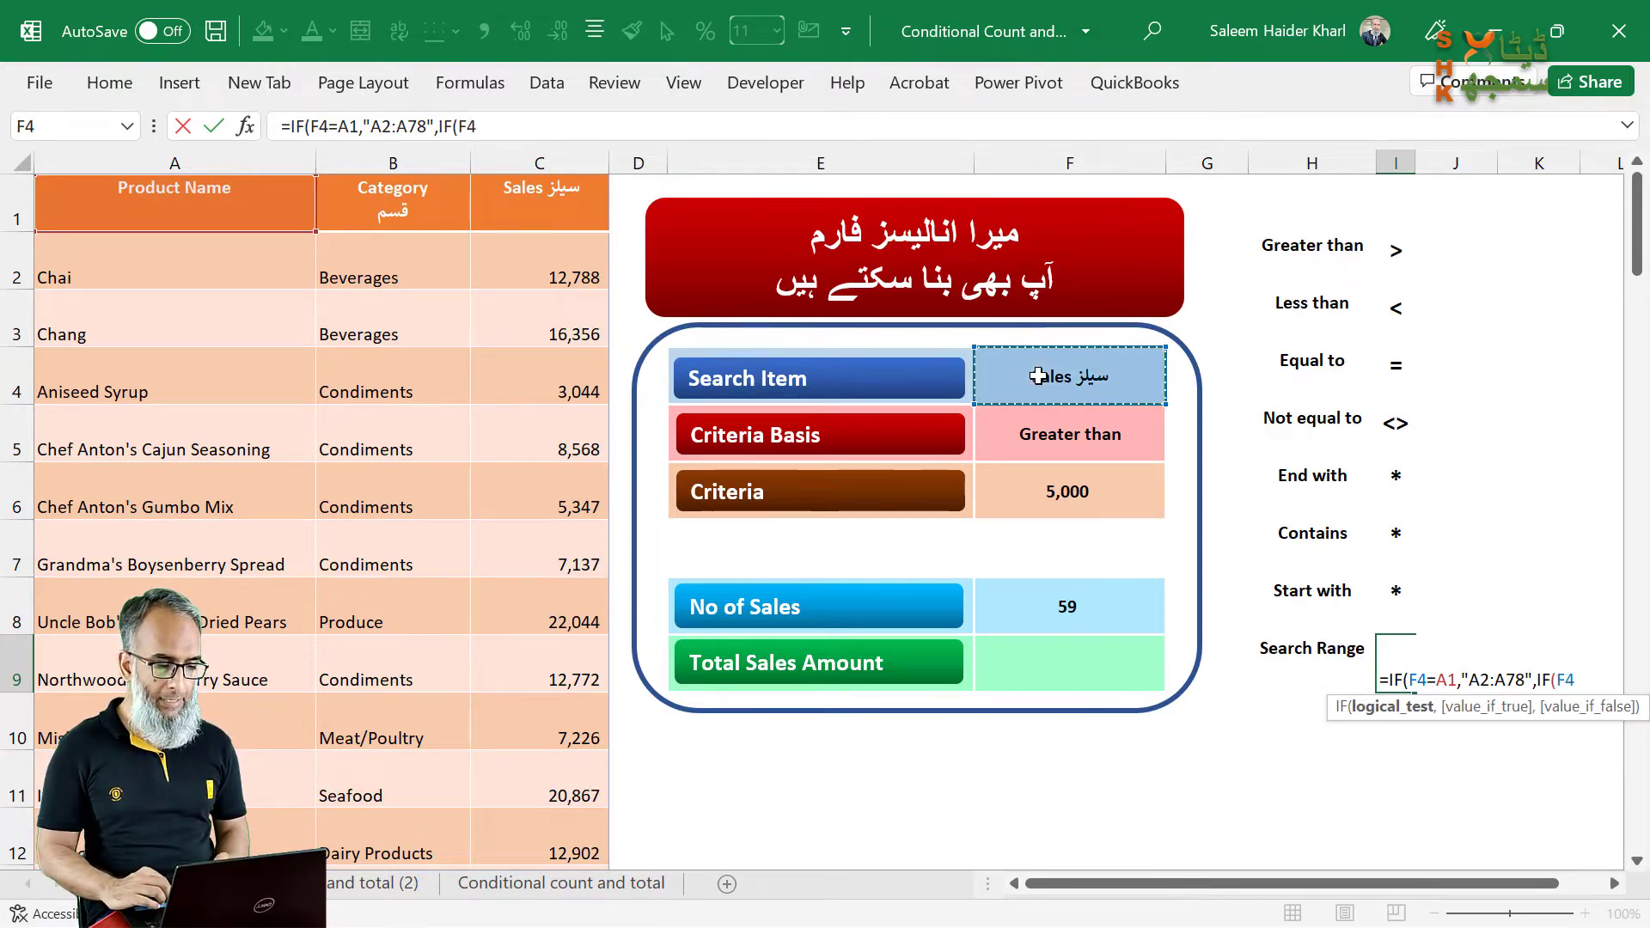
text(=)
click(361, 207)
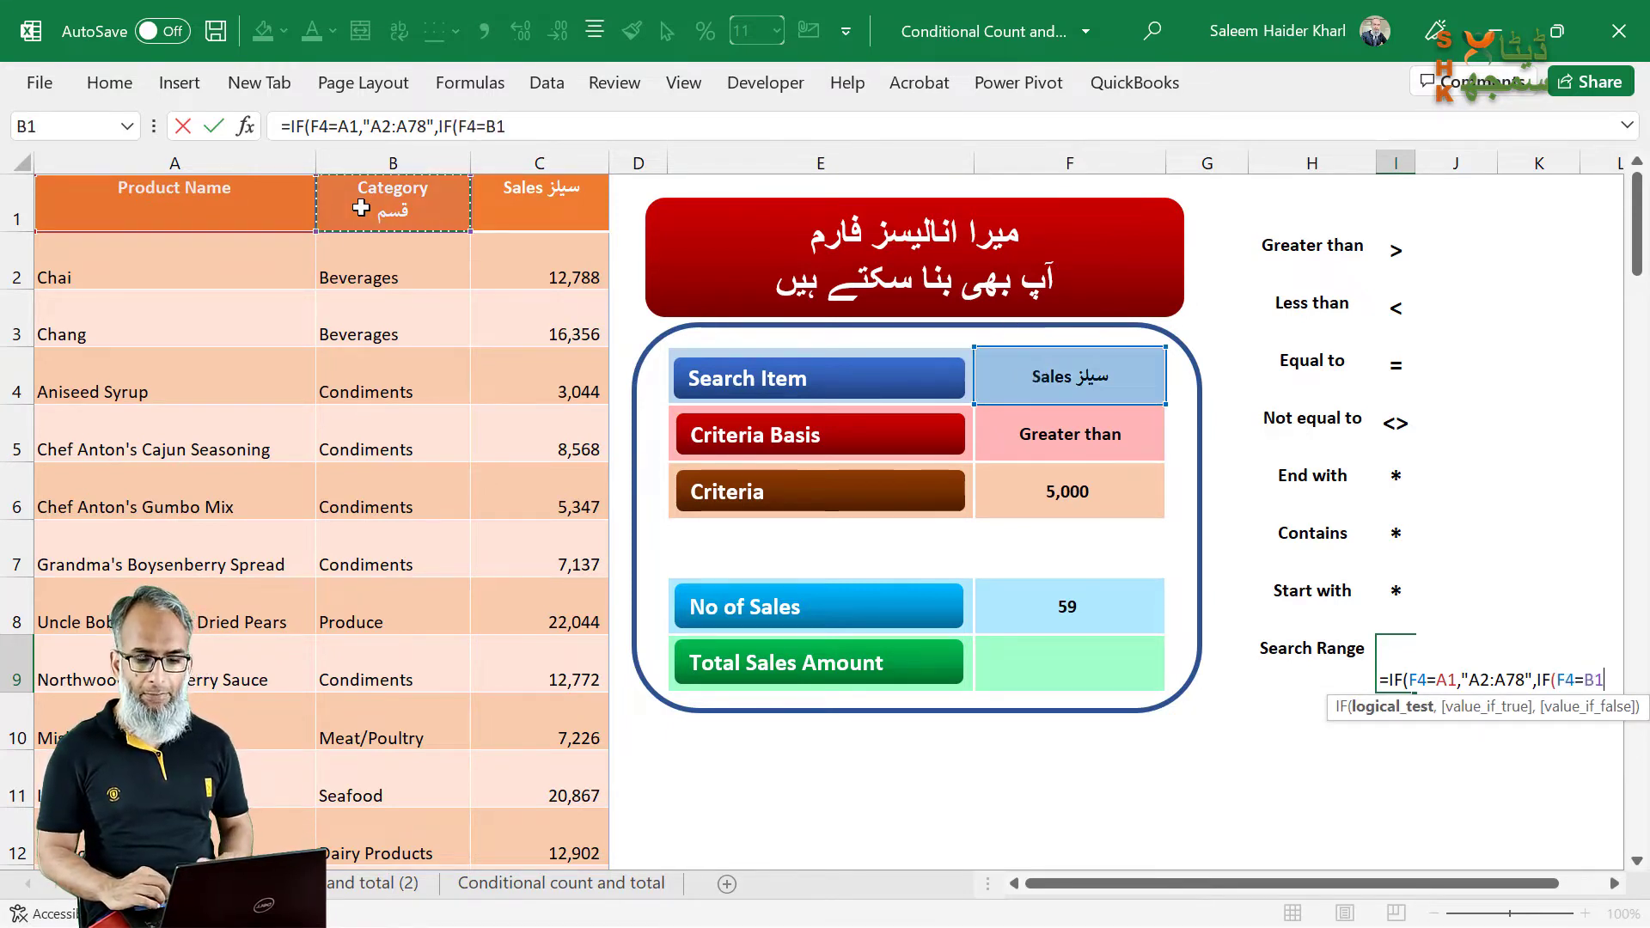
text(,")
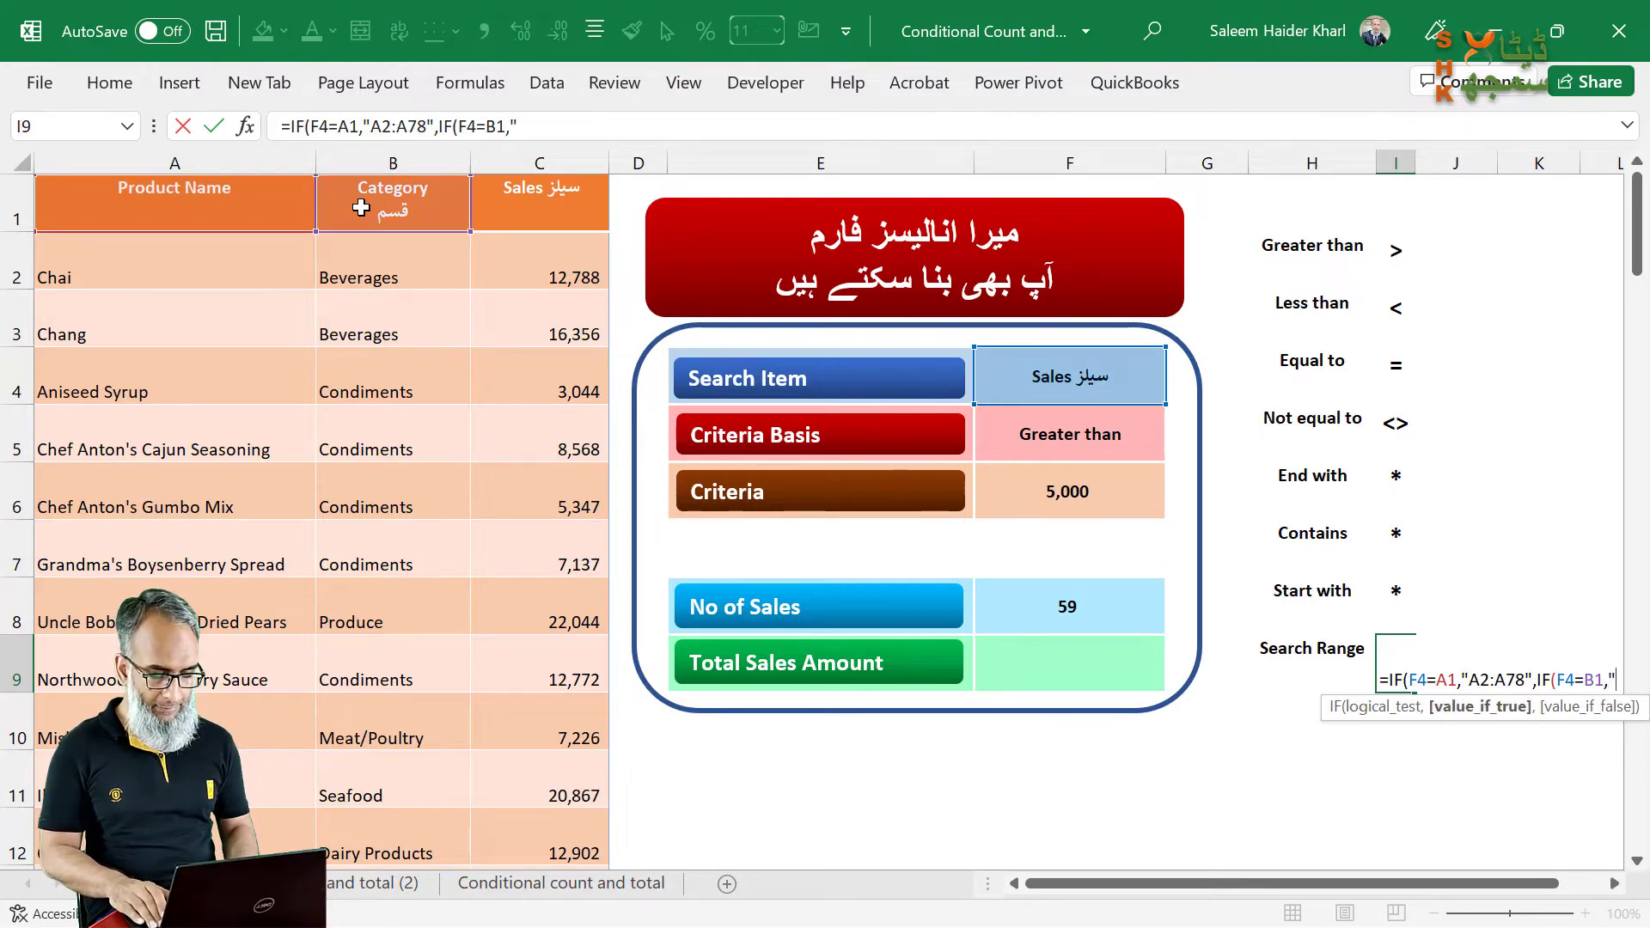
text(B2:B)
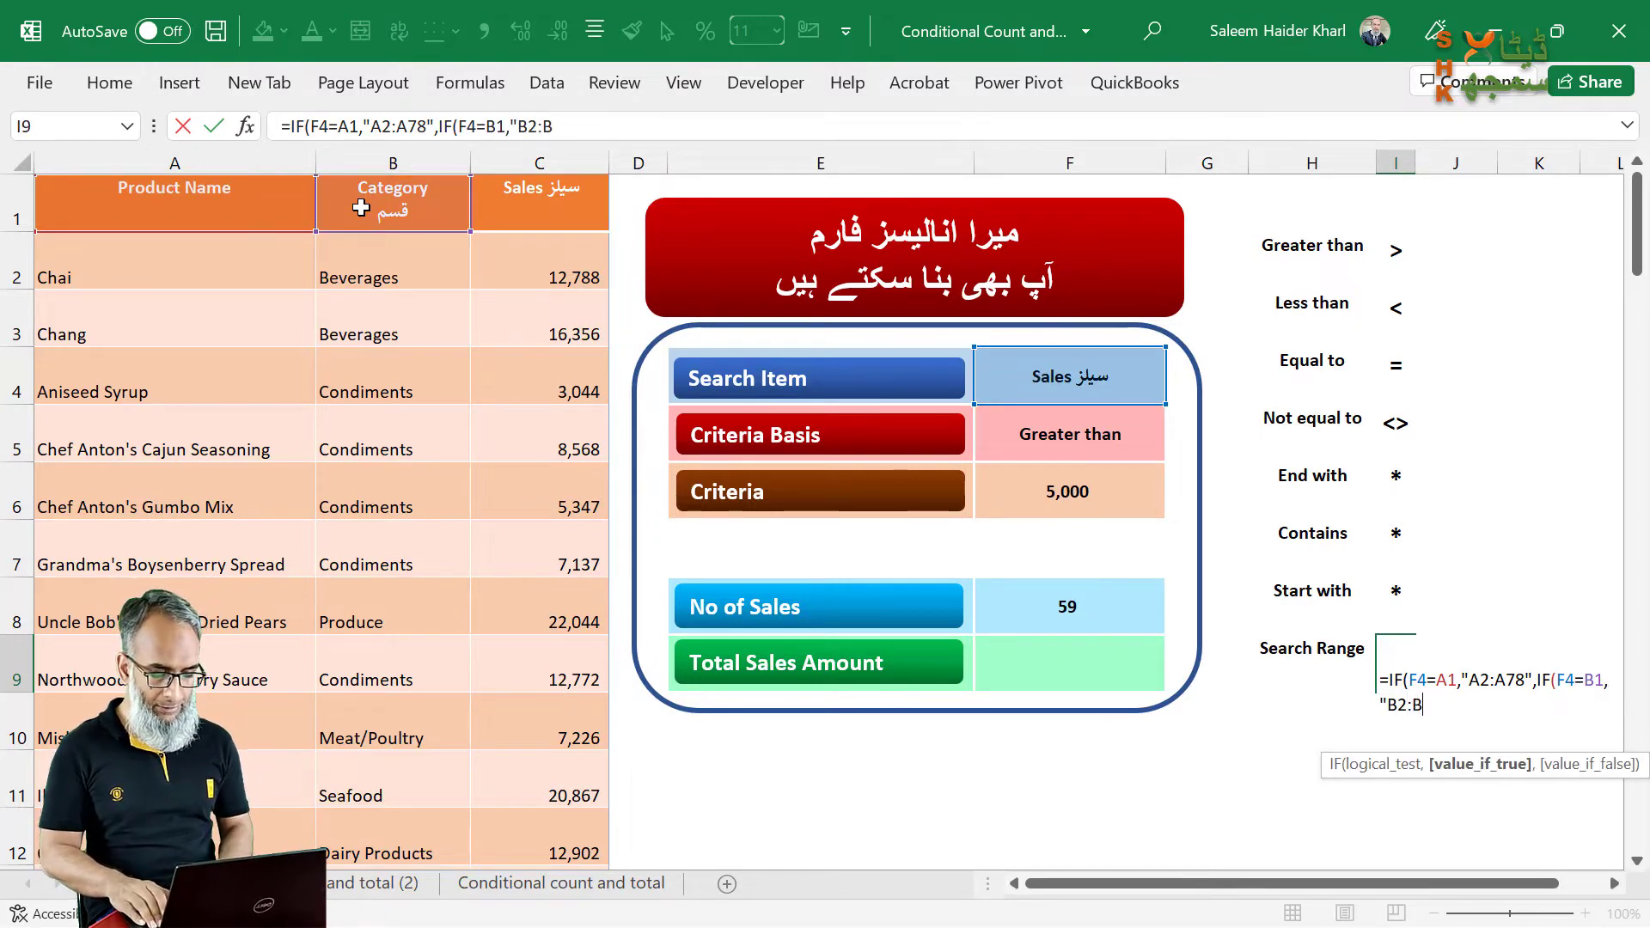
text(78)
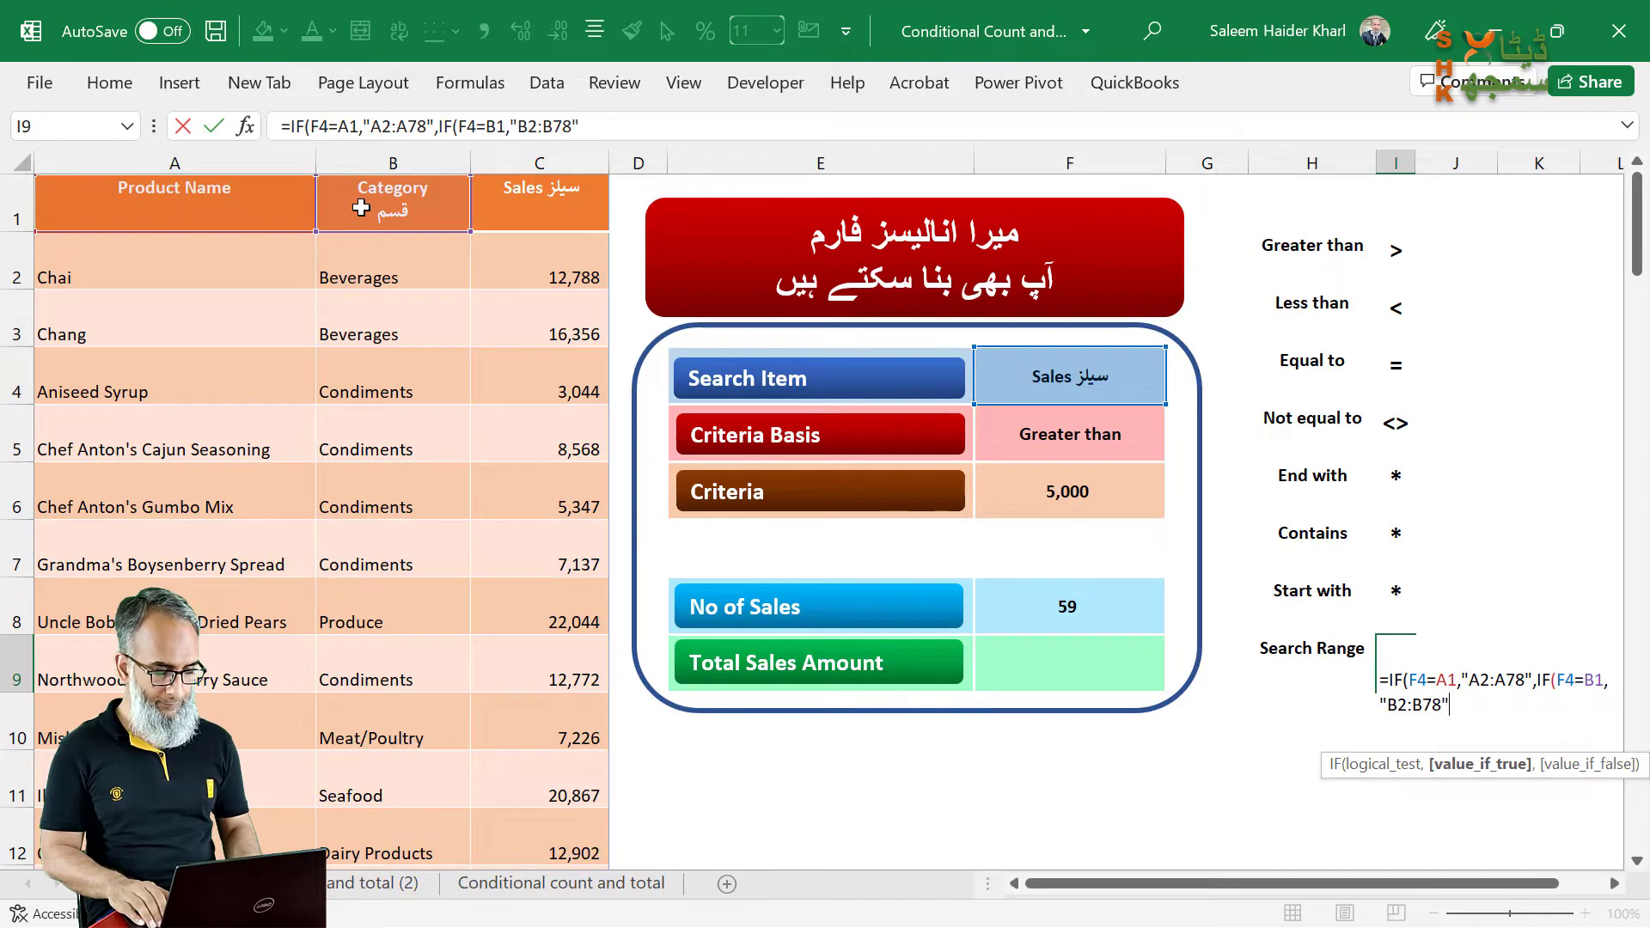
text(,)
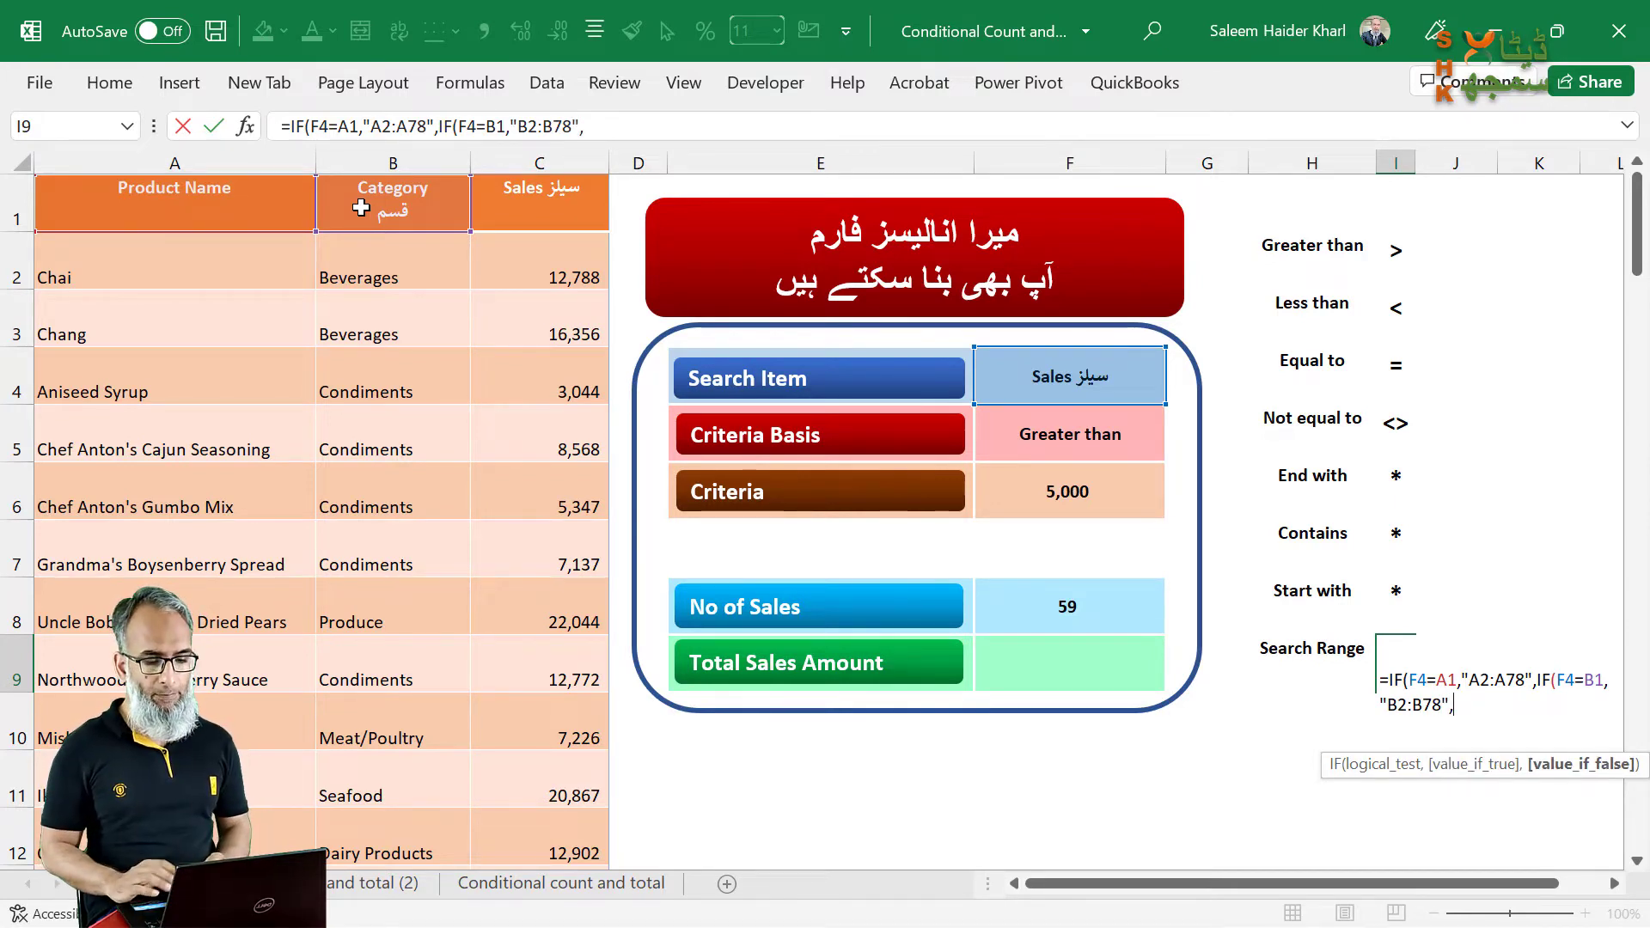
text(C2:)
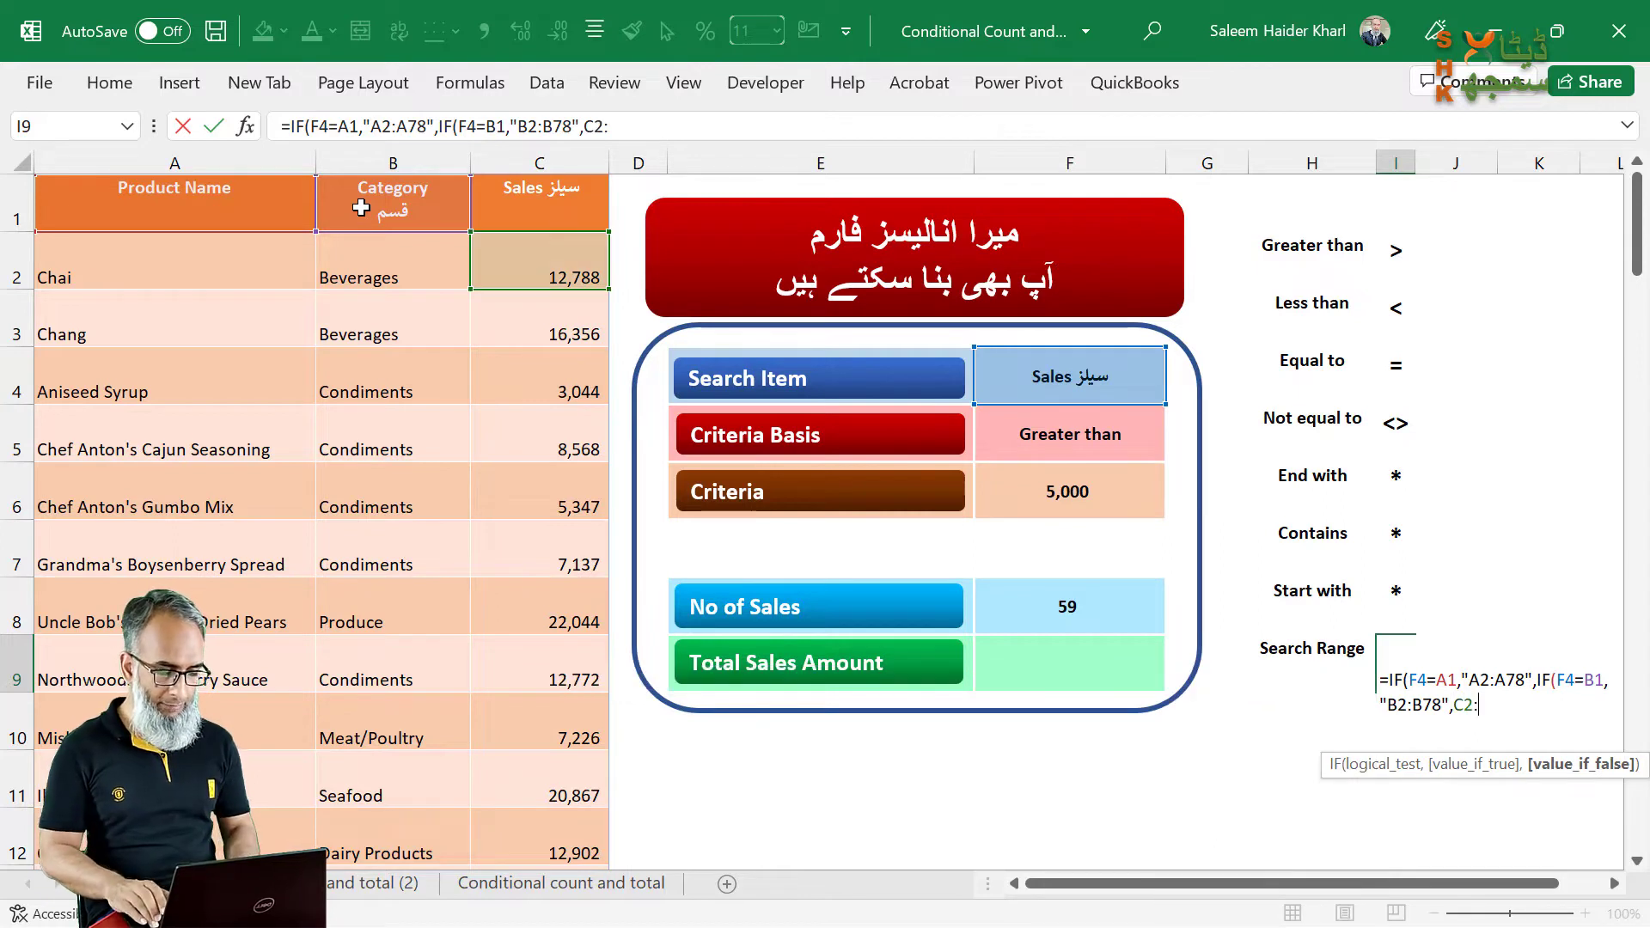
text(C78)
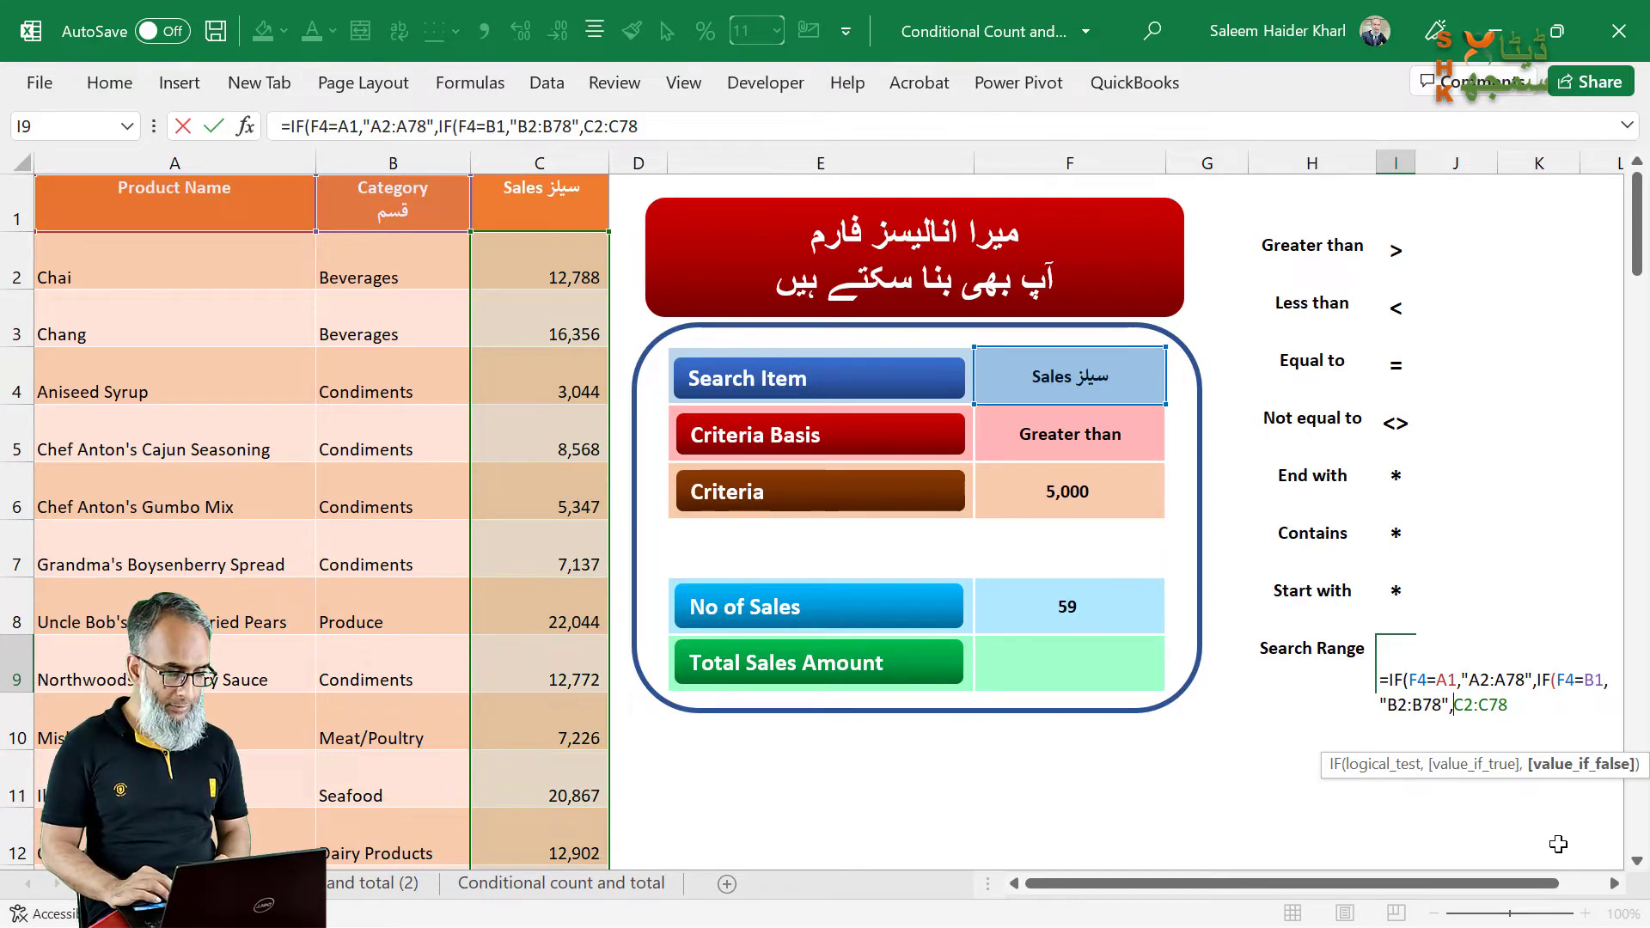
text(")
key(End)
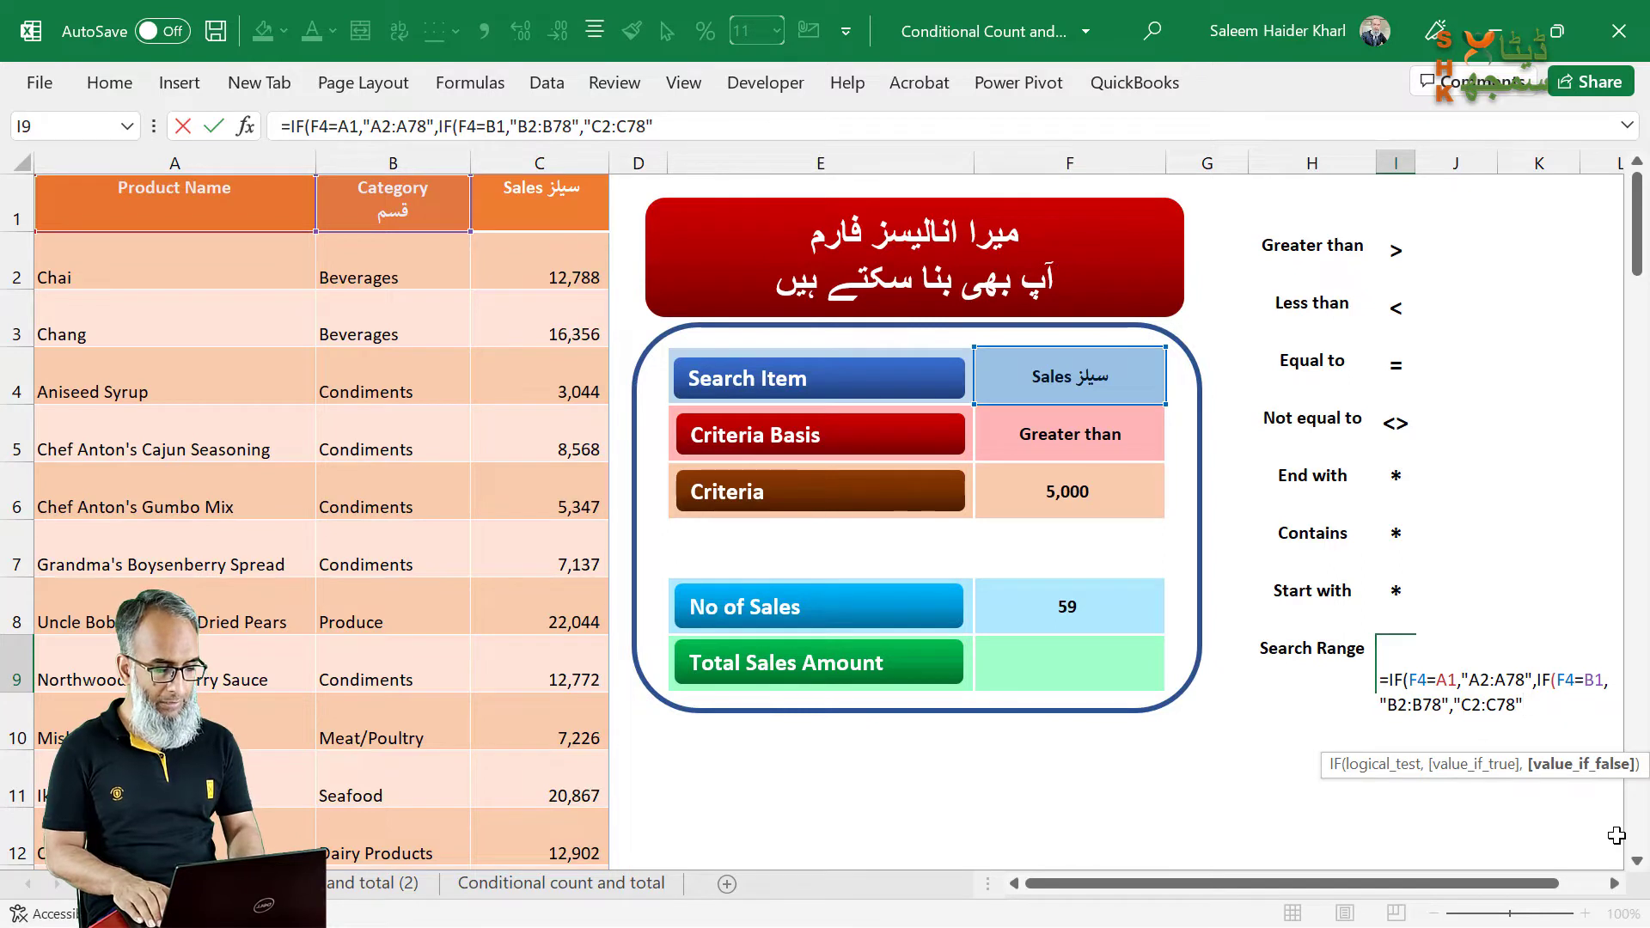
text())
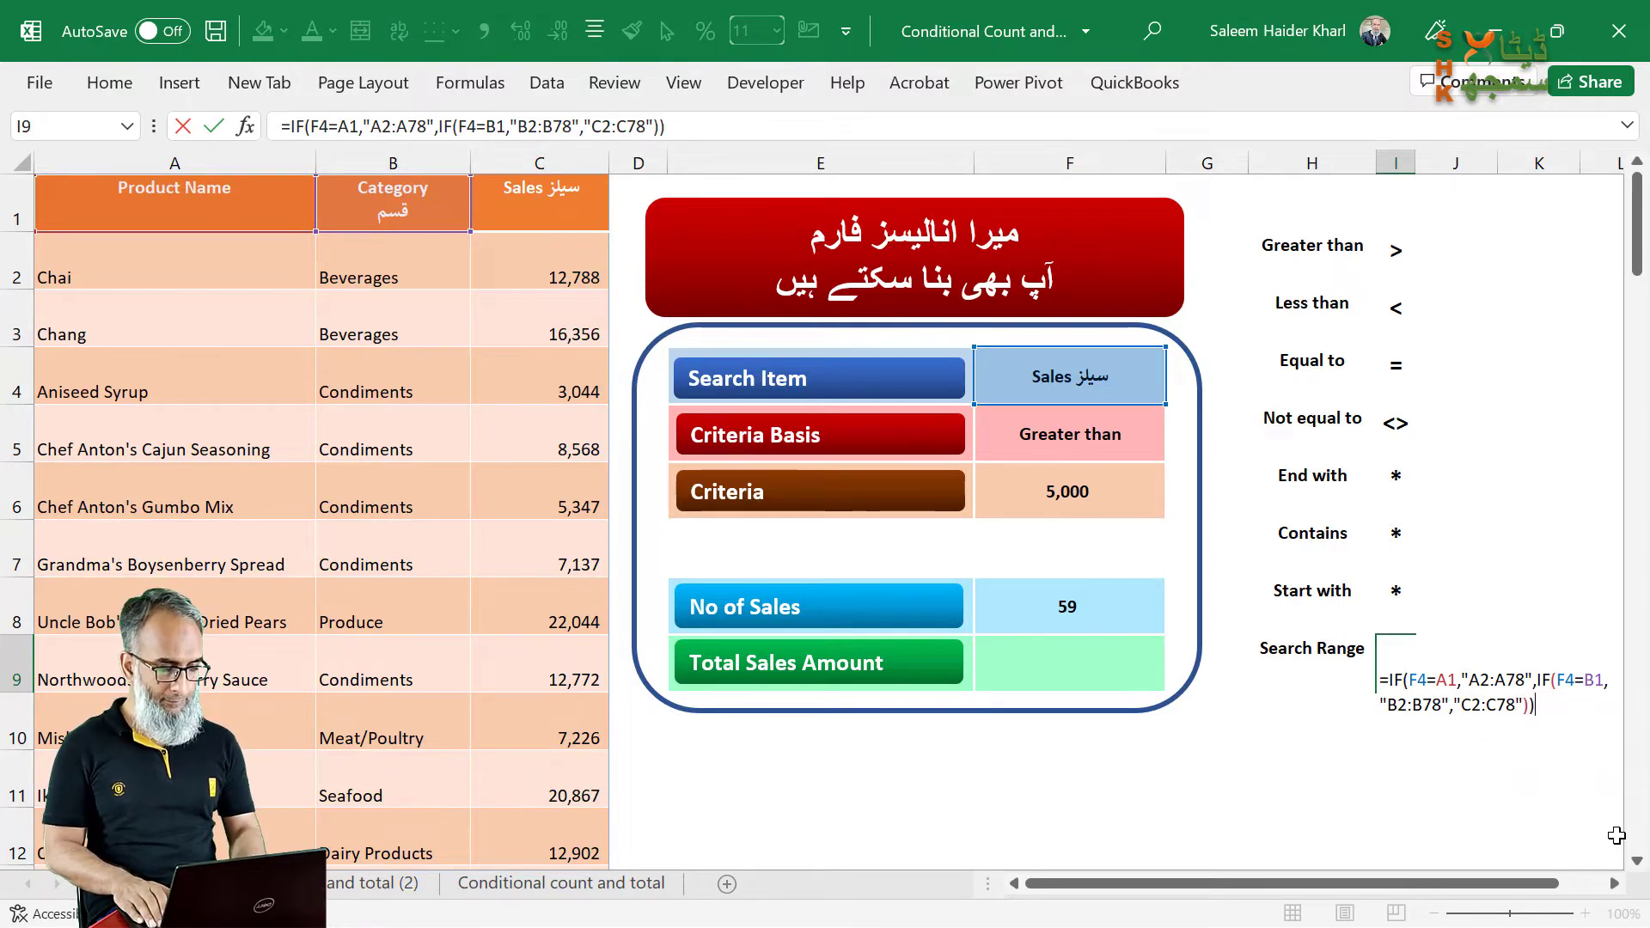
key(ctrl+Return)
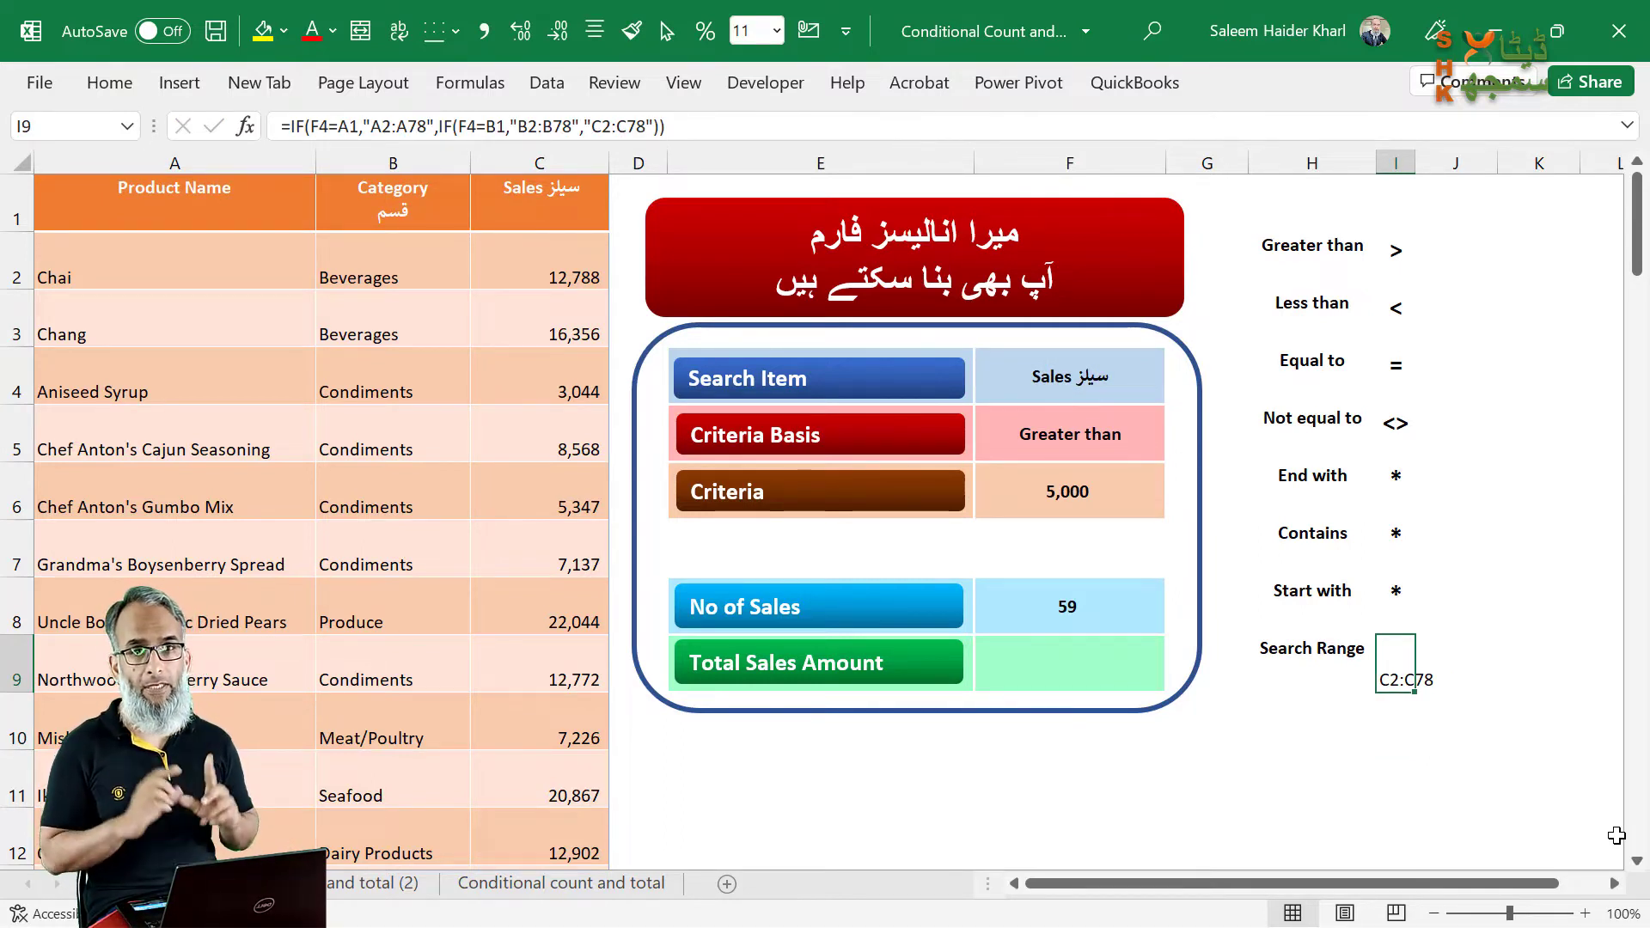
Step: Replace the C2:C78 range in the No of Sales COUNTIF with cell I9
key(Up)
key(Left)
key(Left)
key(Left)
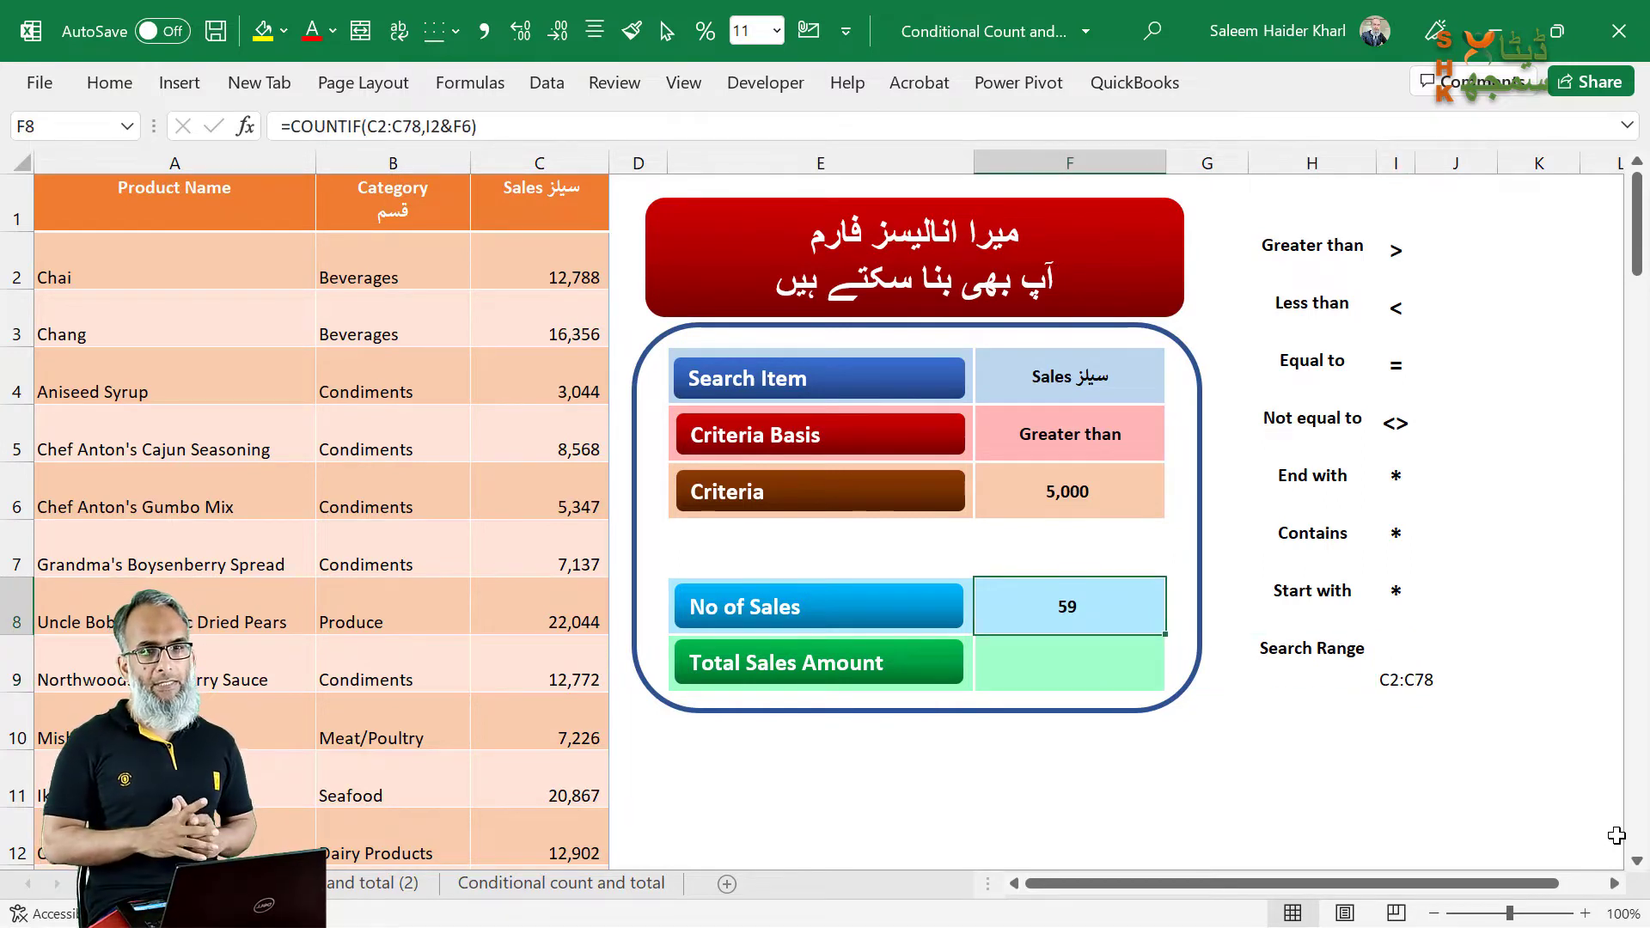
key(F2)
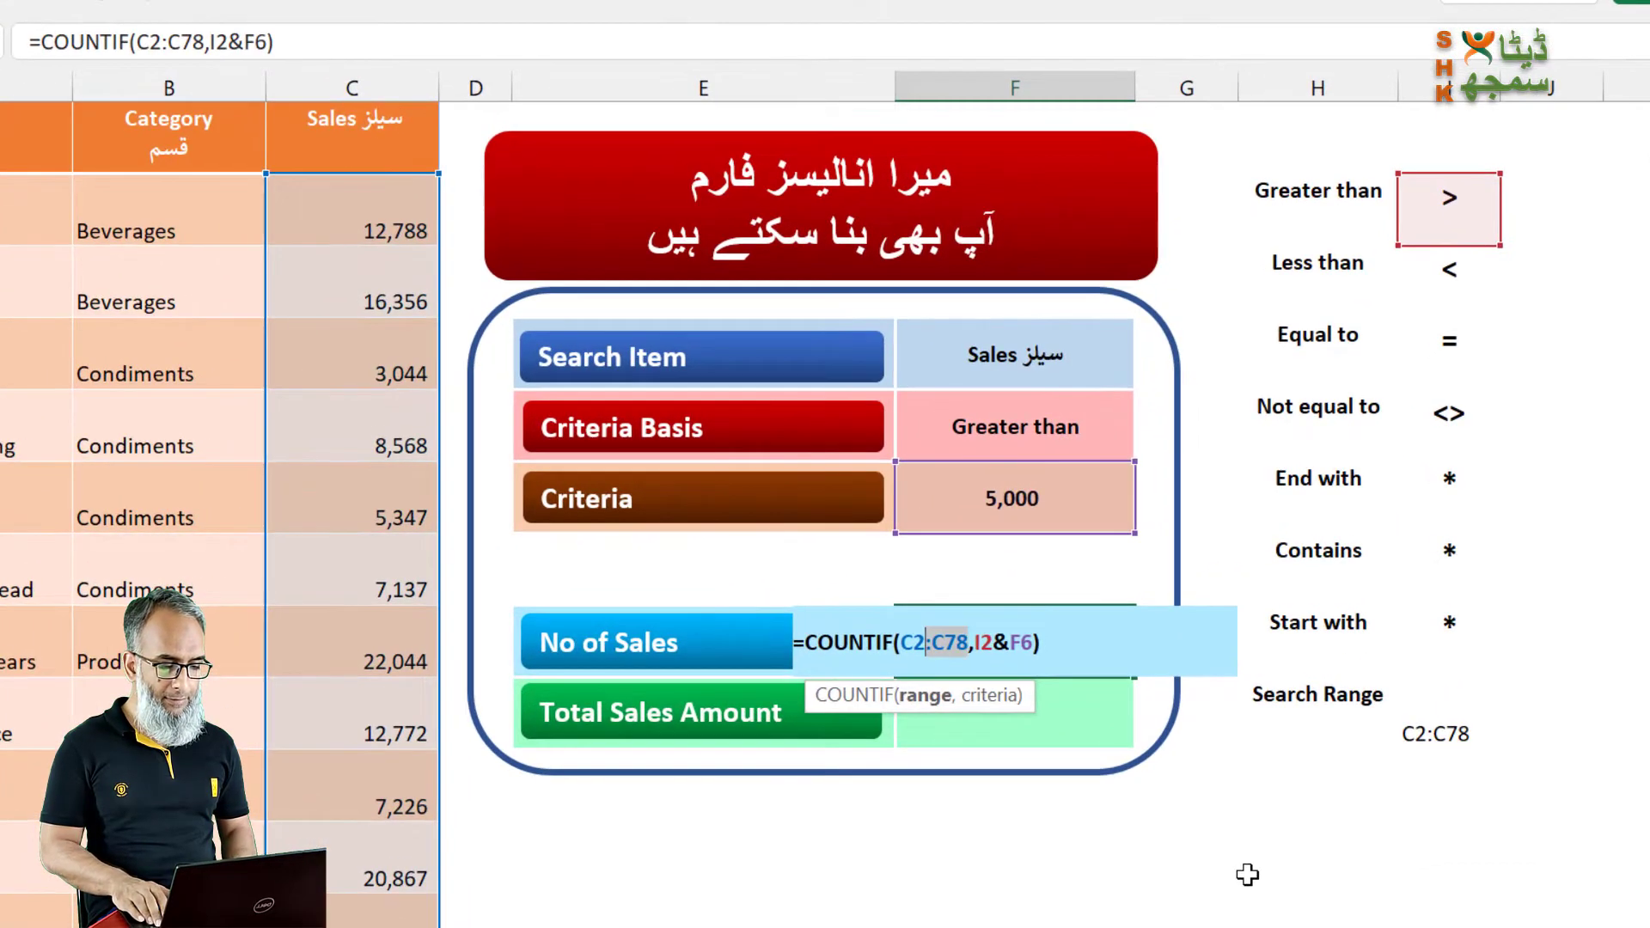
key(ctrl+shift+Left)
key(ctrl+shift+Left)
key(ctrl+shift+Left)
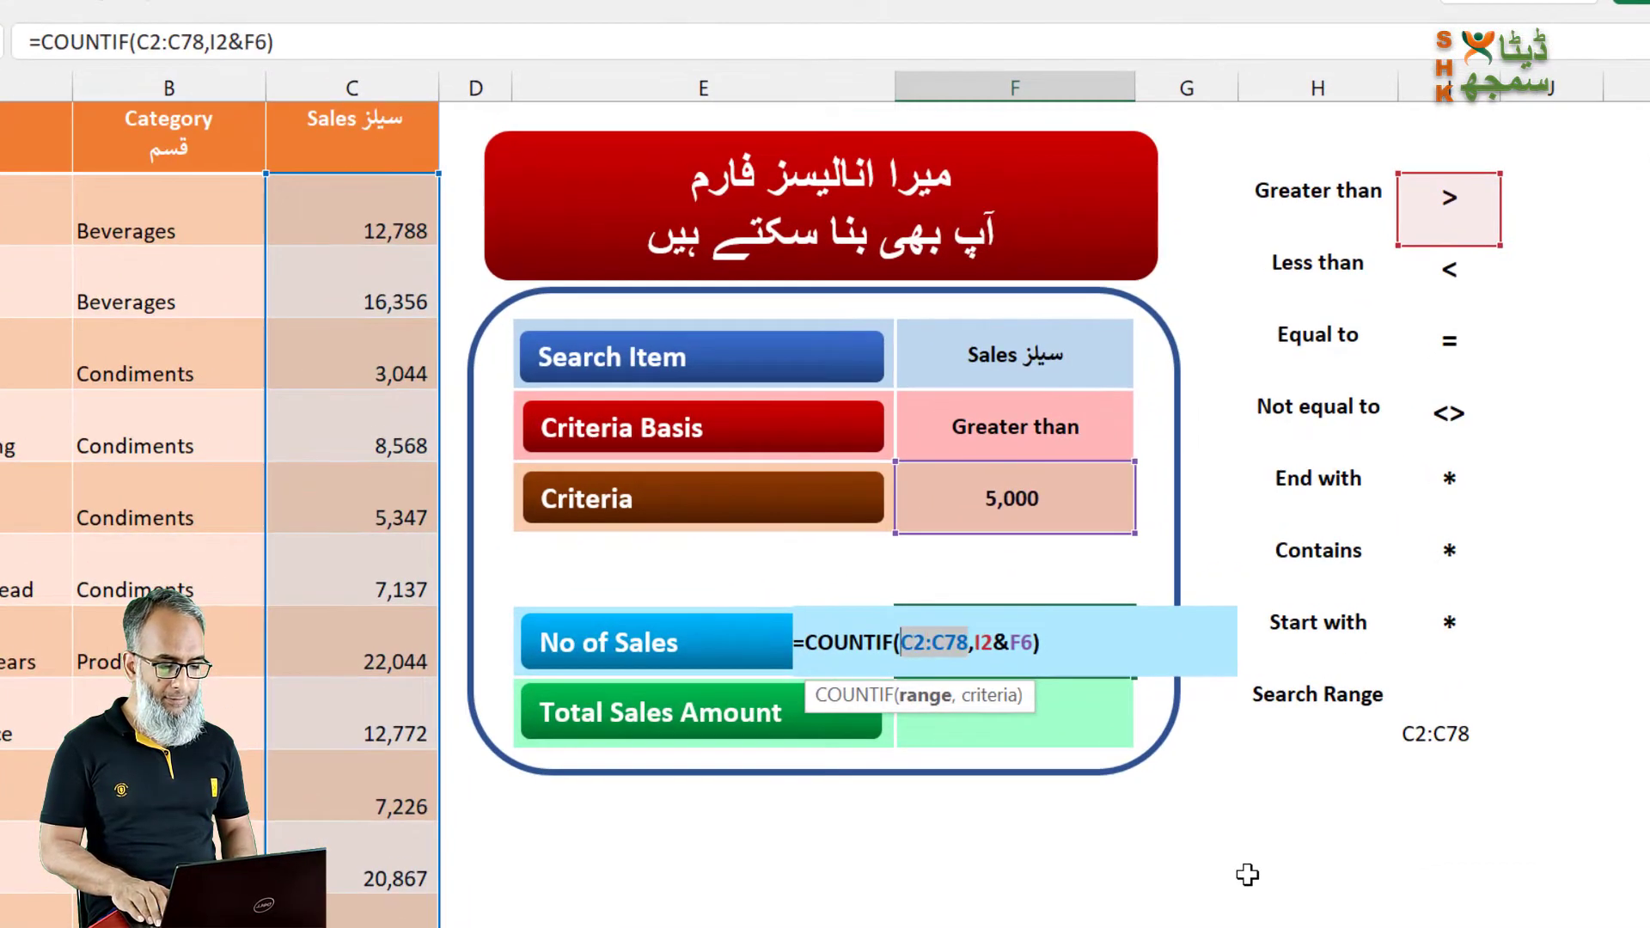
click(1440, 731)
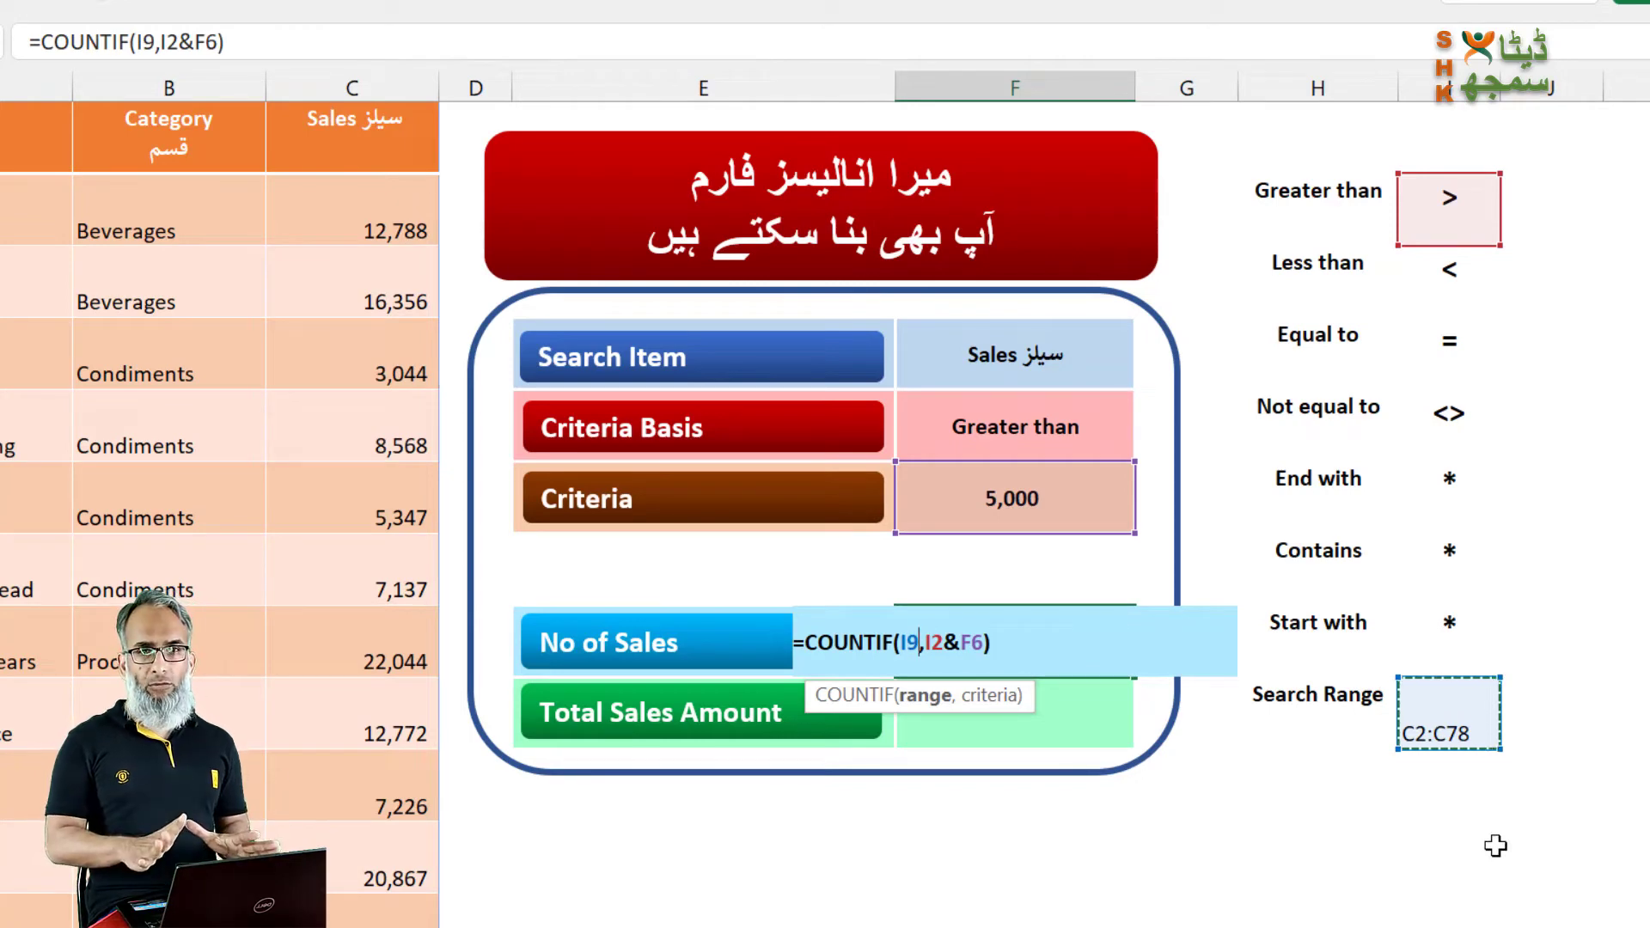
key(Return)
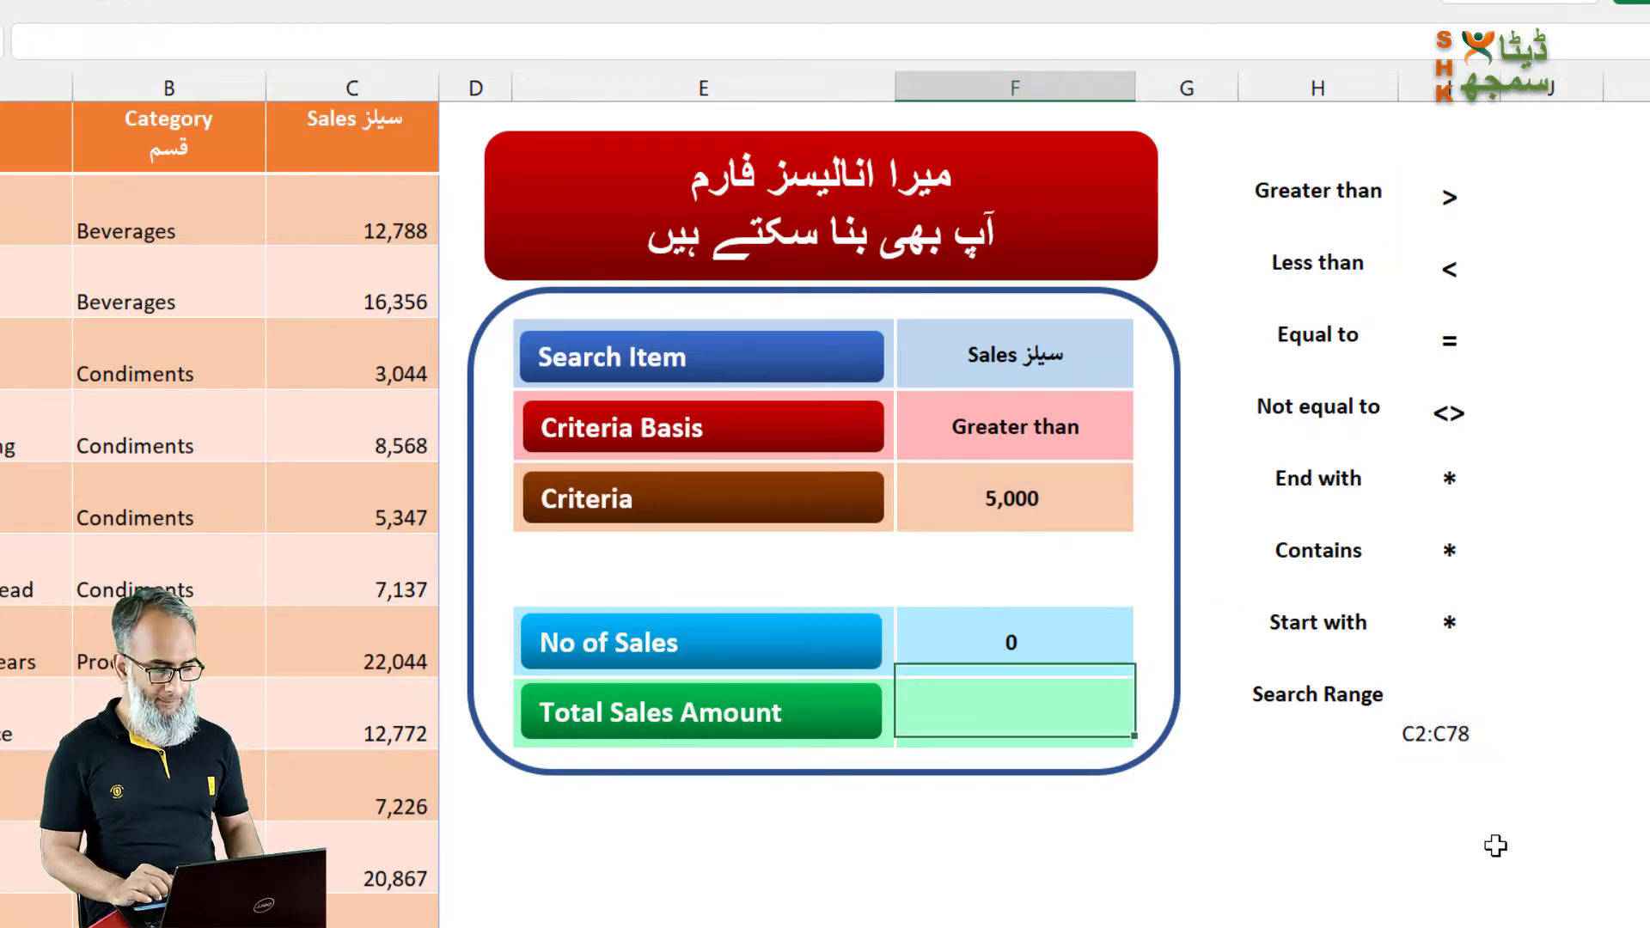
key(Up)
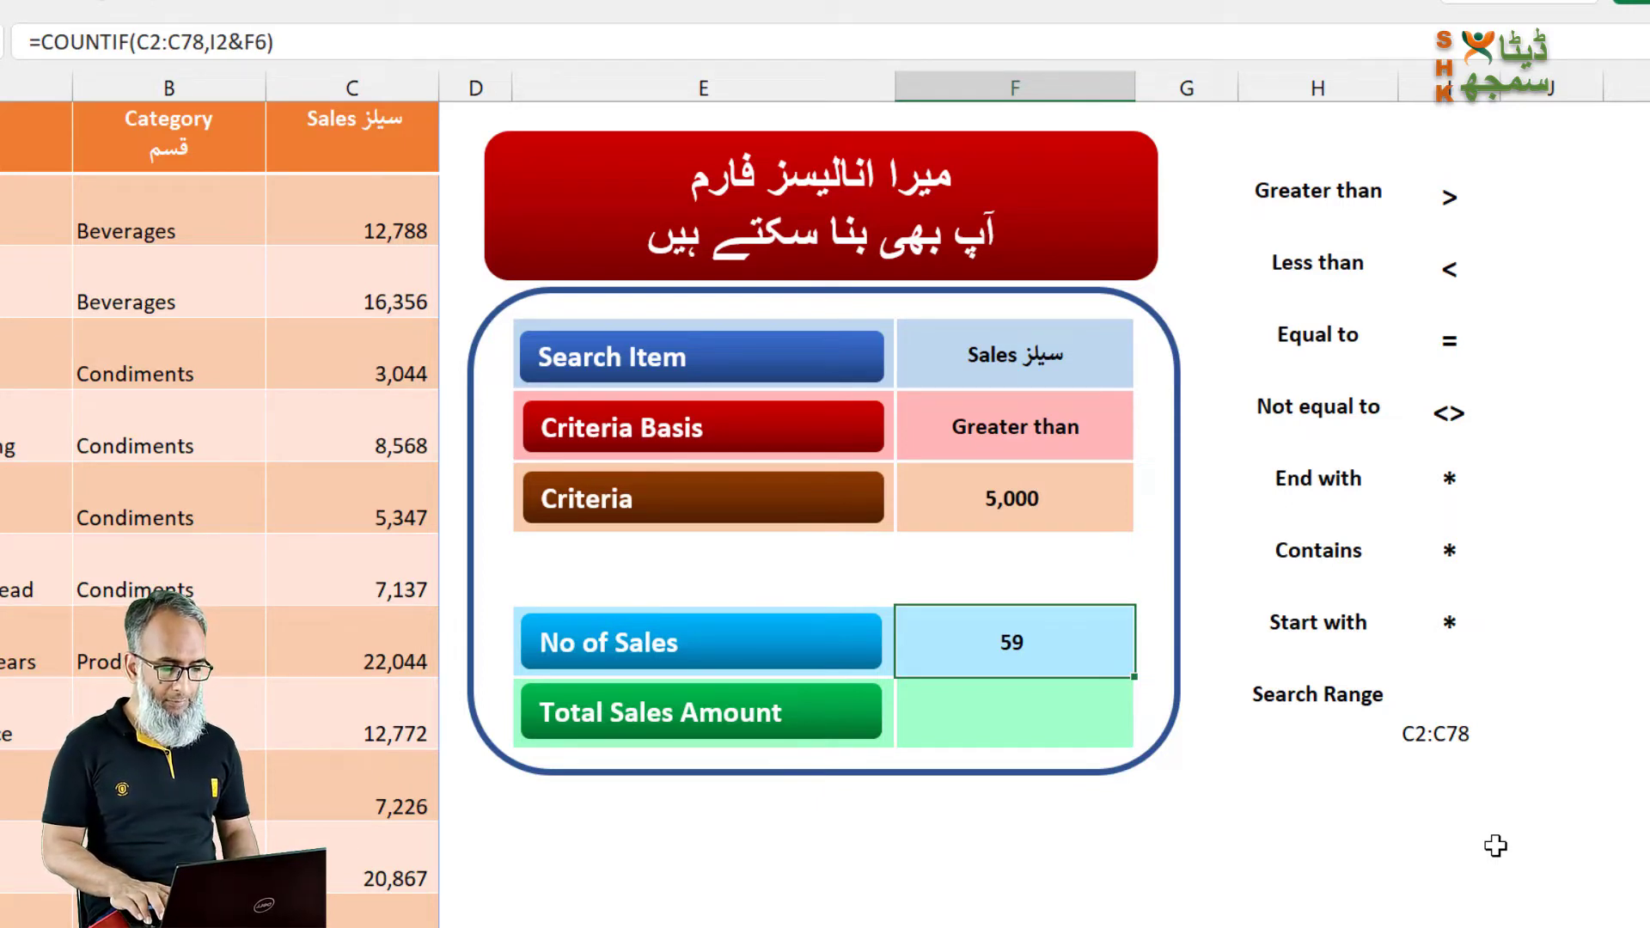
key(ctrl+z)
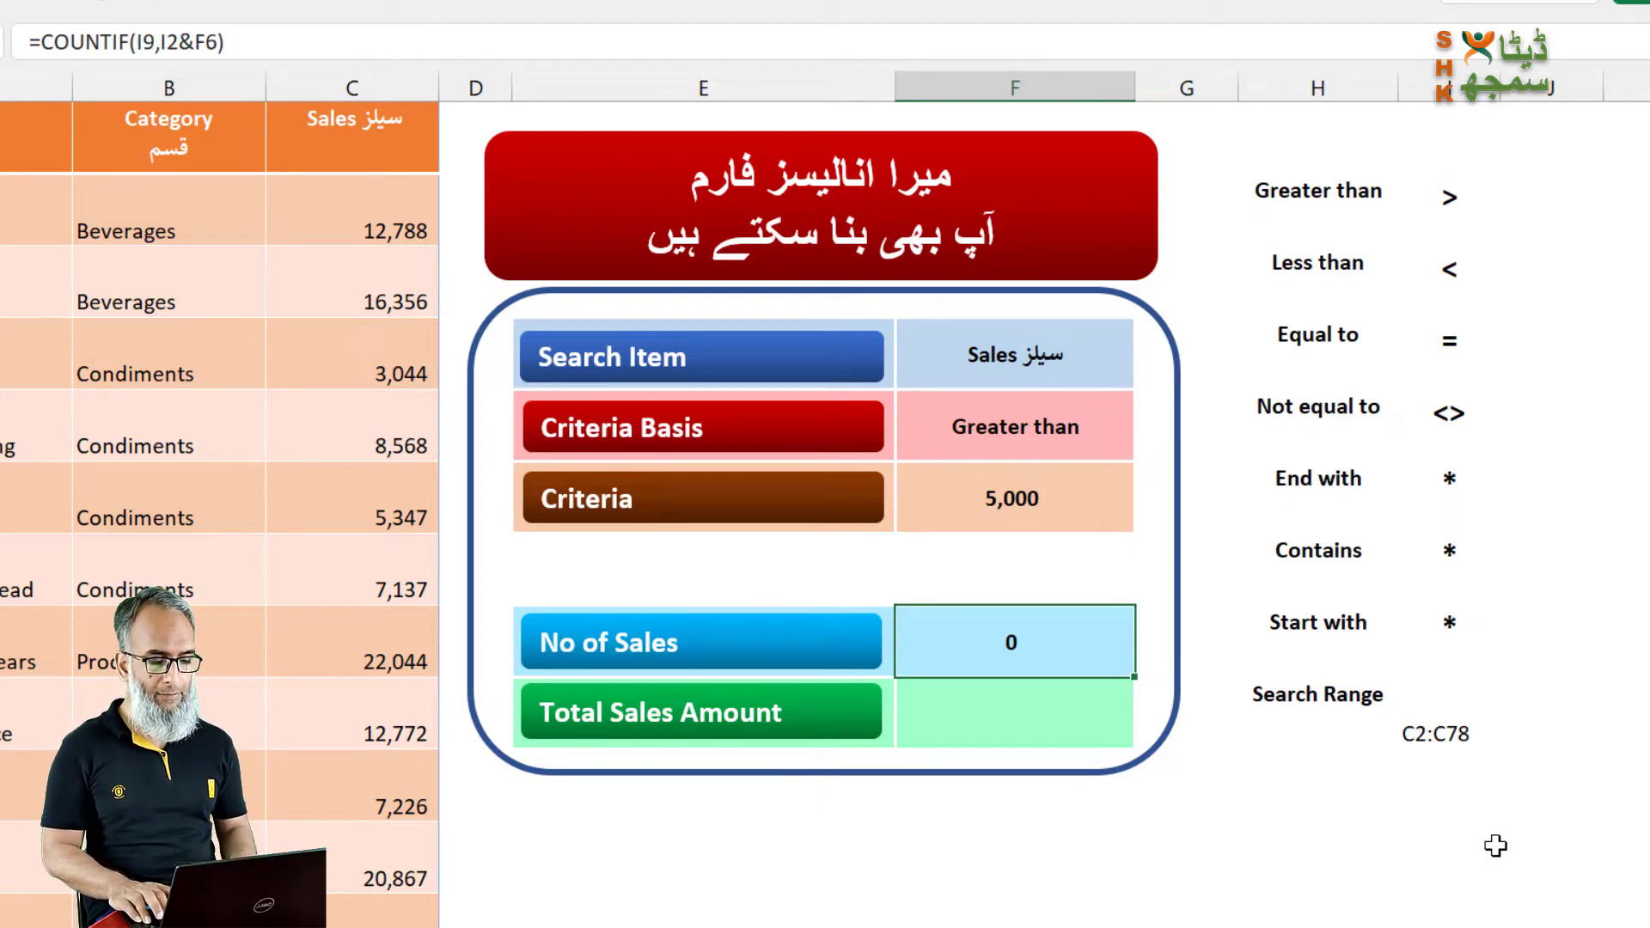
Step: Wrap I9 in INDIRECT, giving =COUNTIF(INDIRECT(I9),I2&F6) that still returns 59
key(F2)
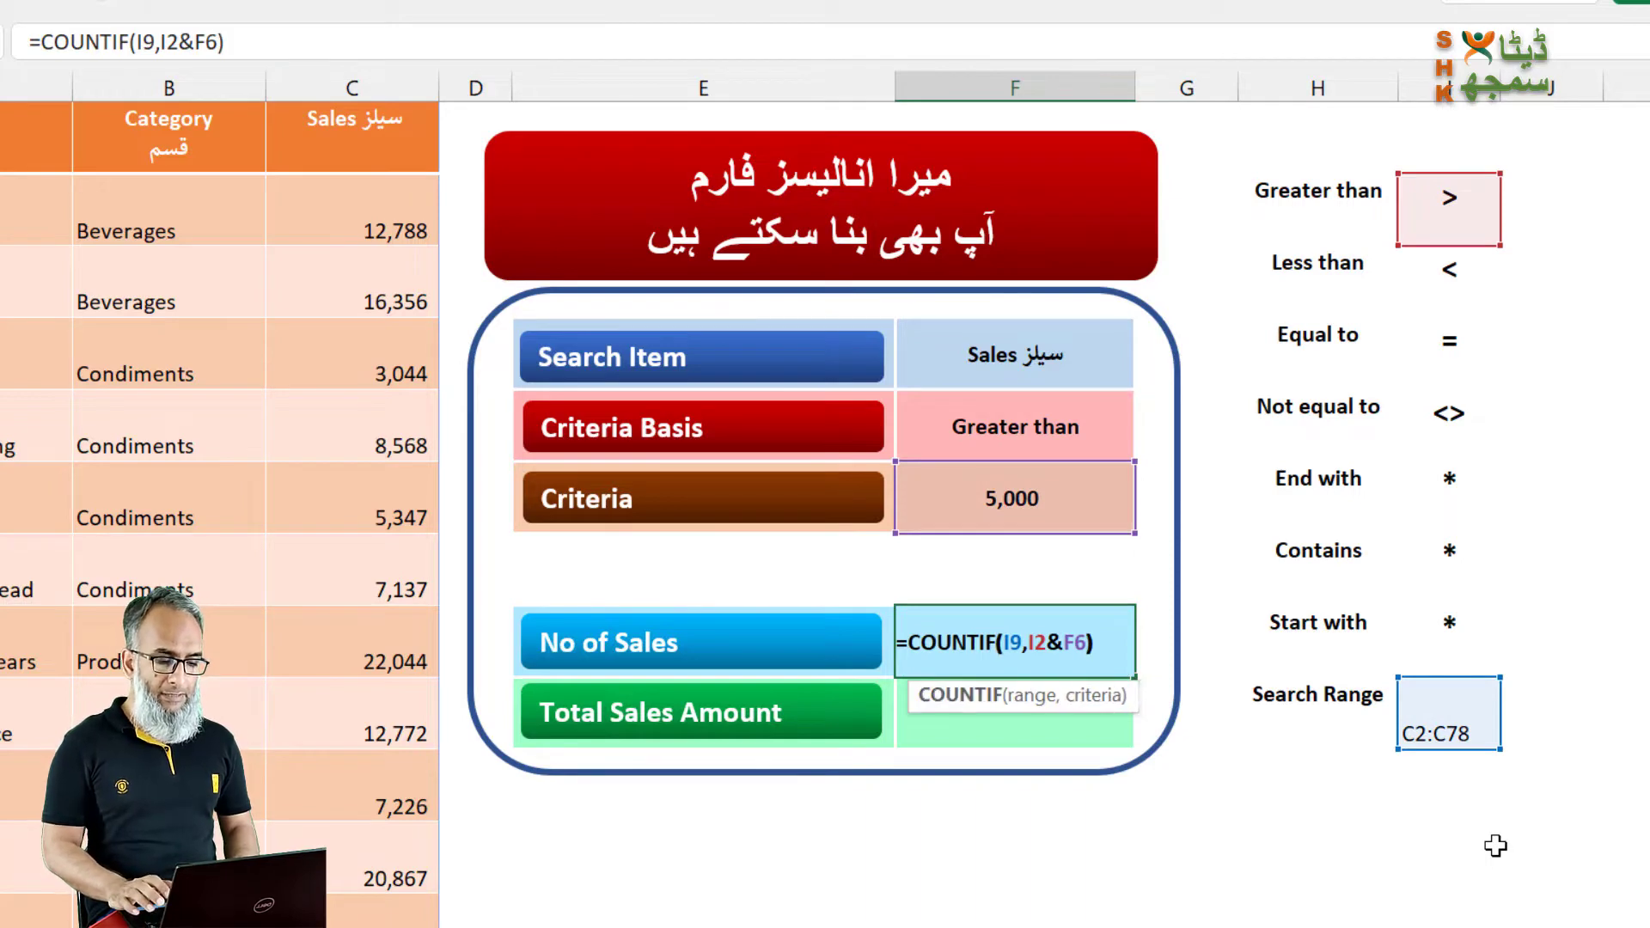
key(Left)
key(Left)
key(Left)
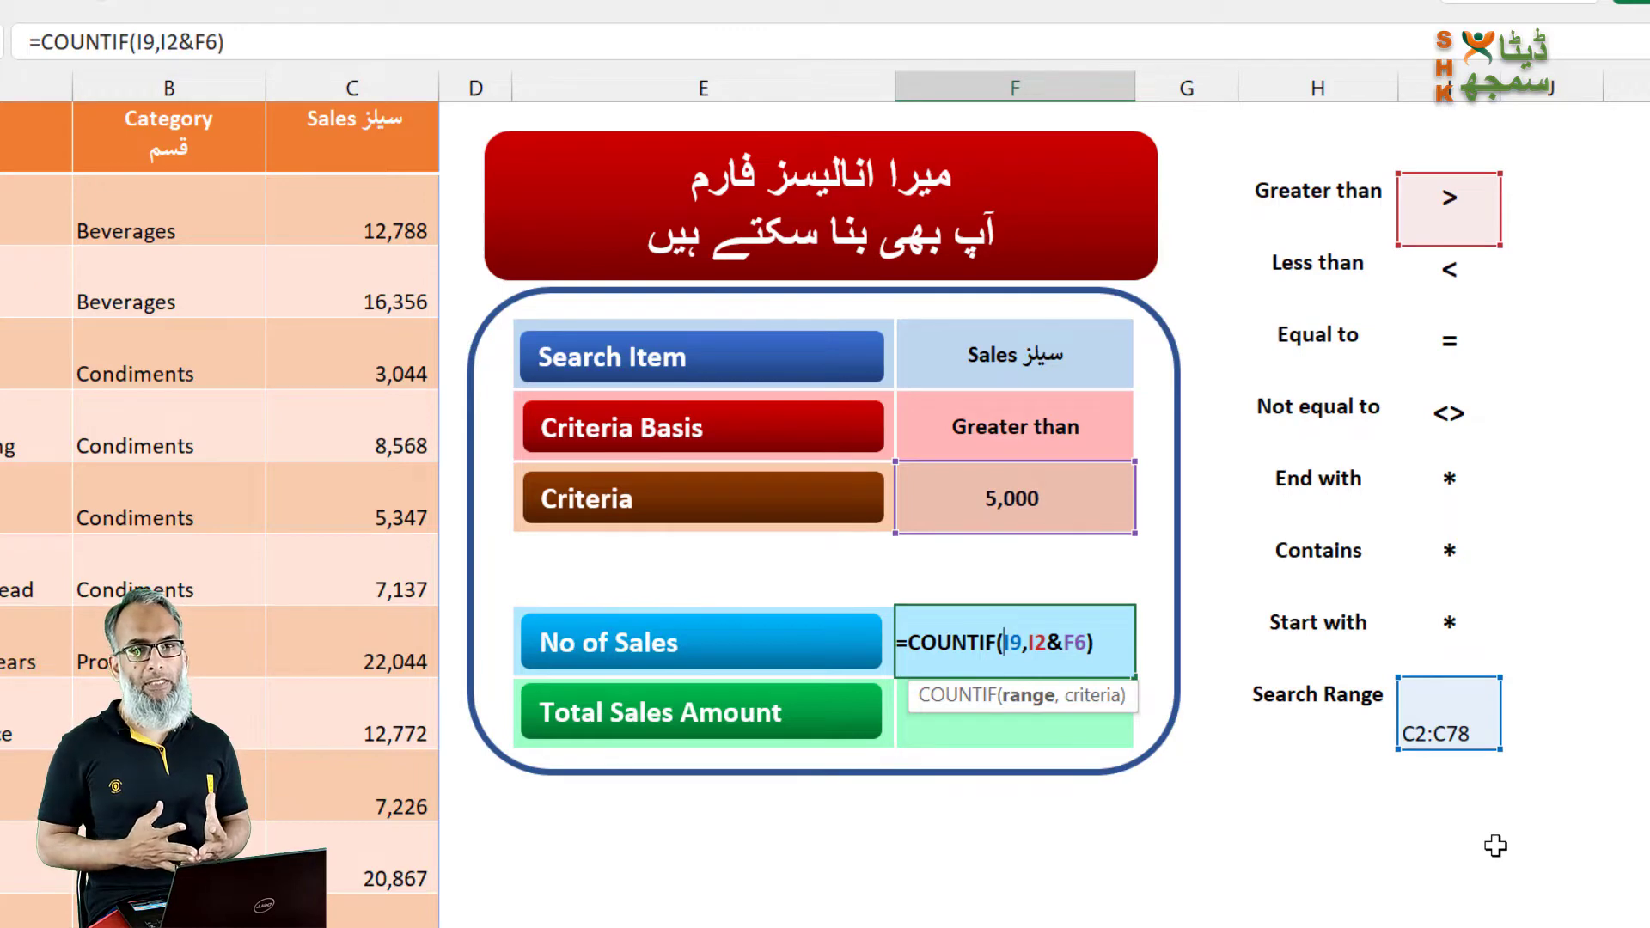
text(in)
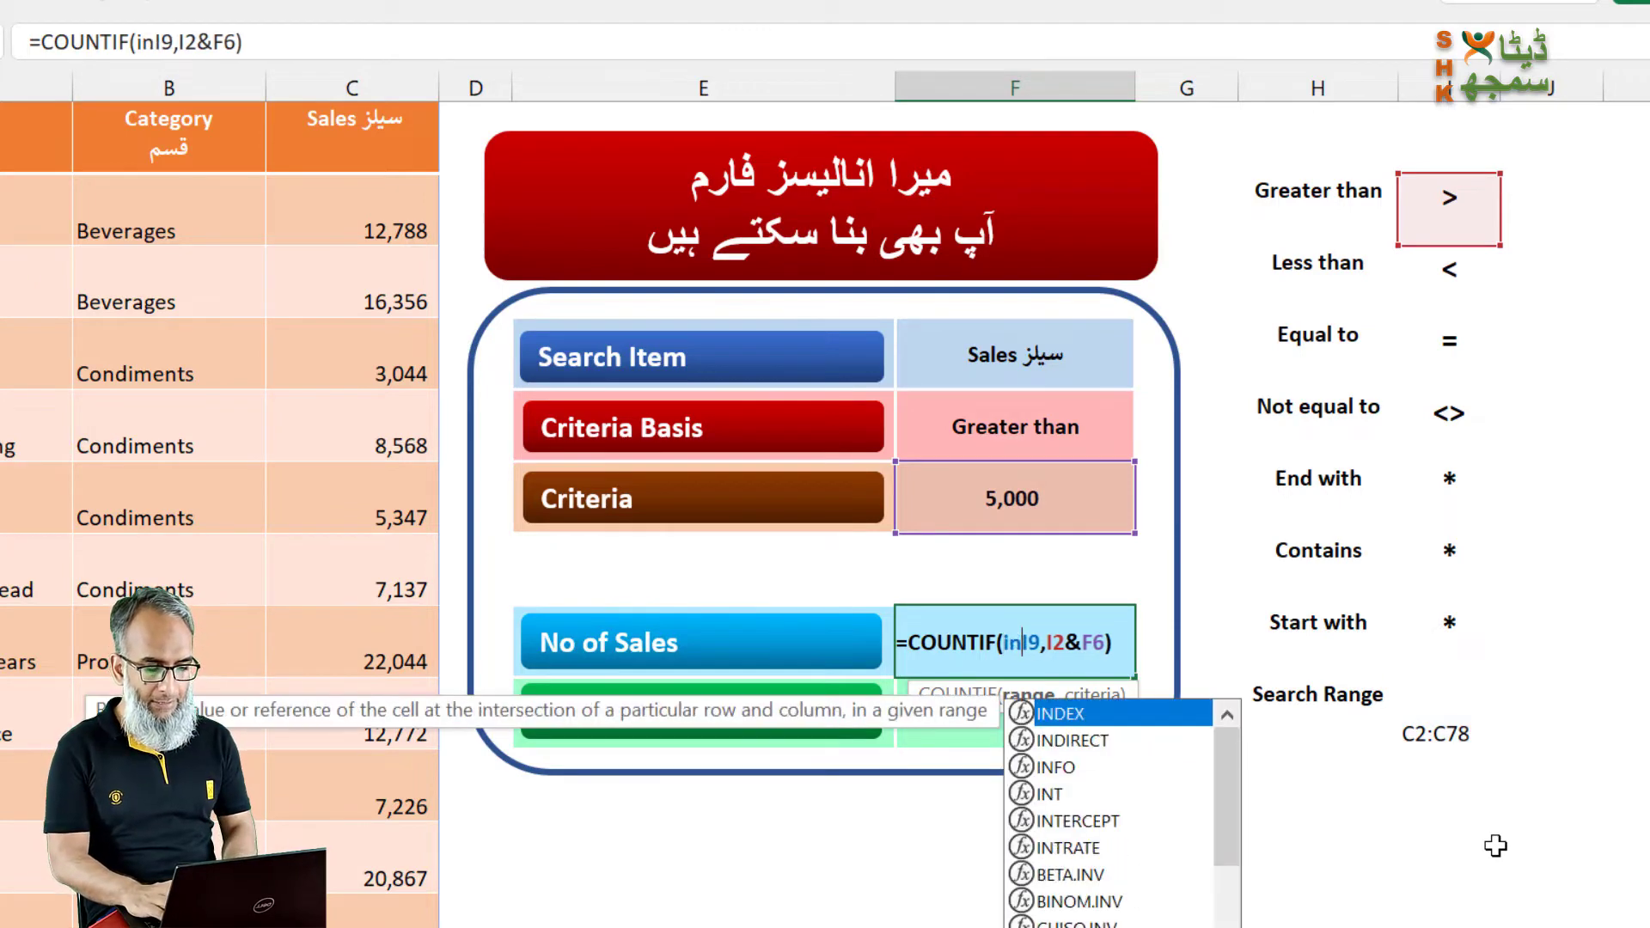
text(dire)
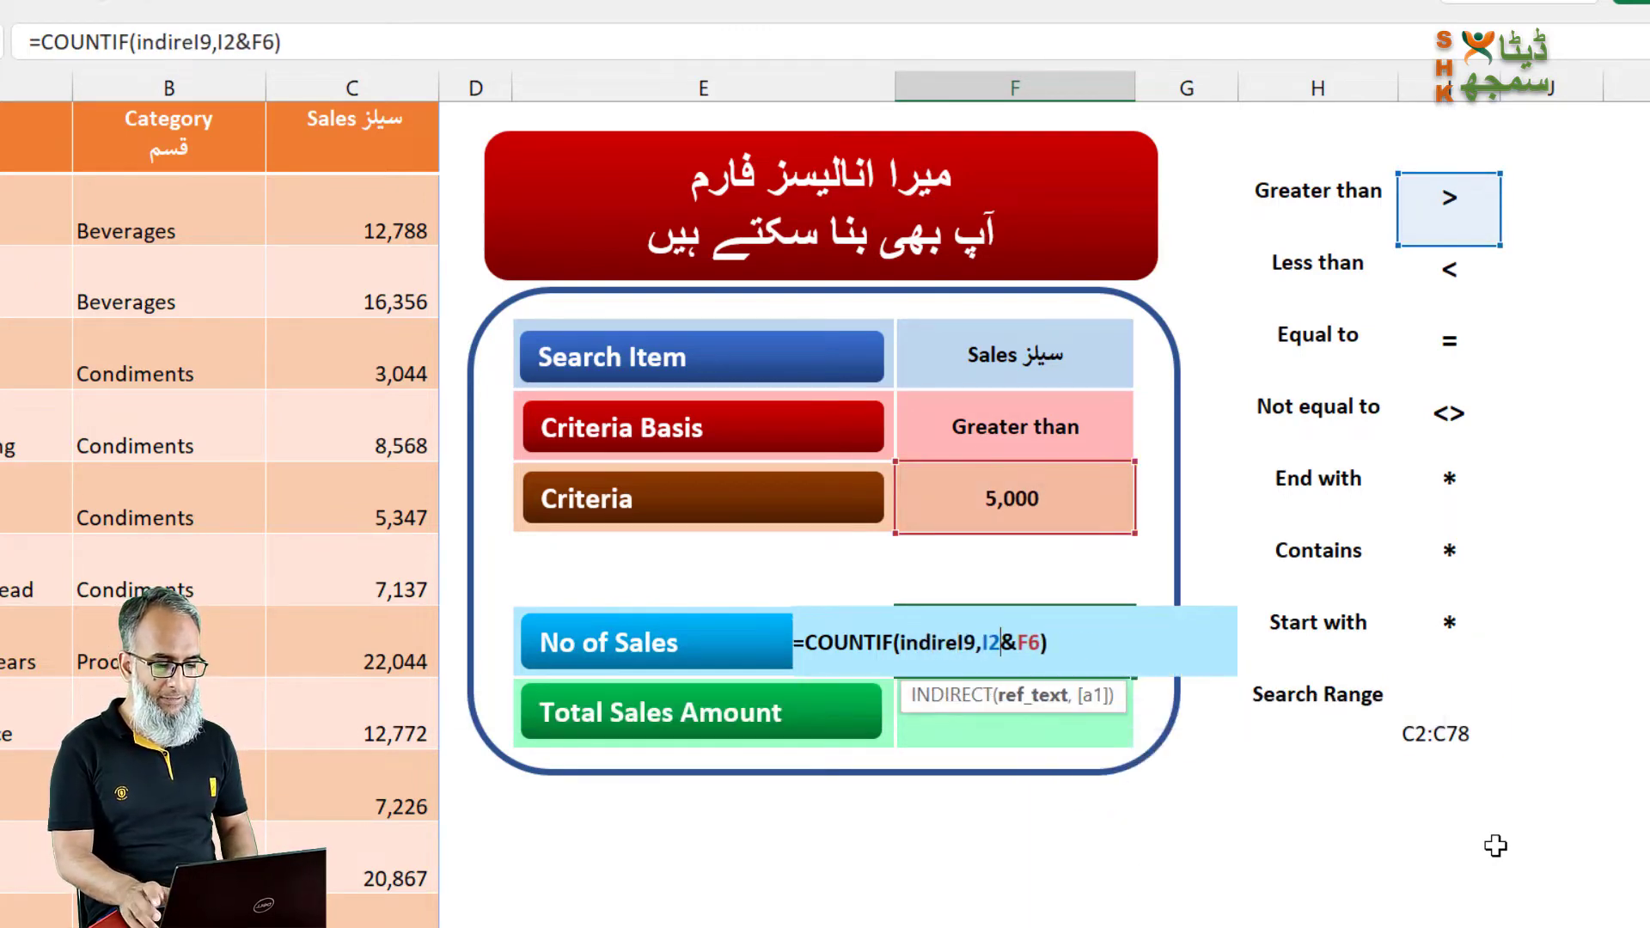
key(Tab)
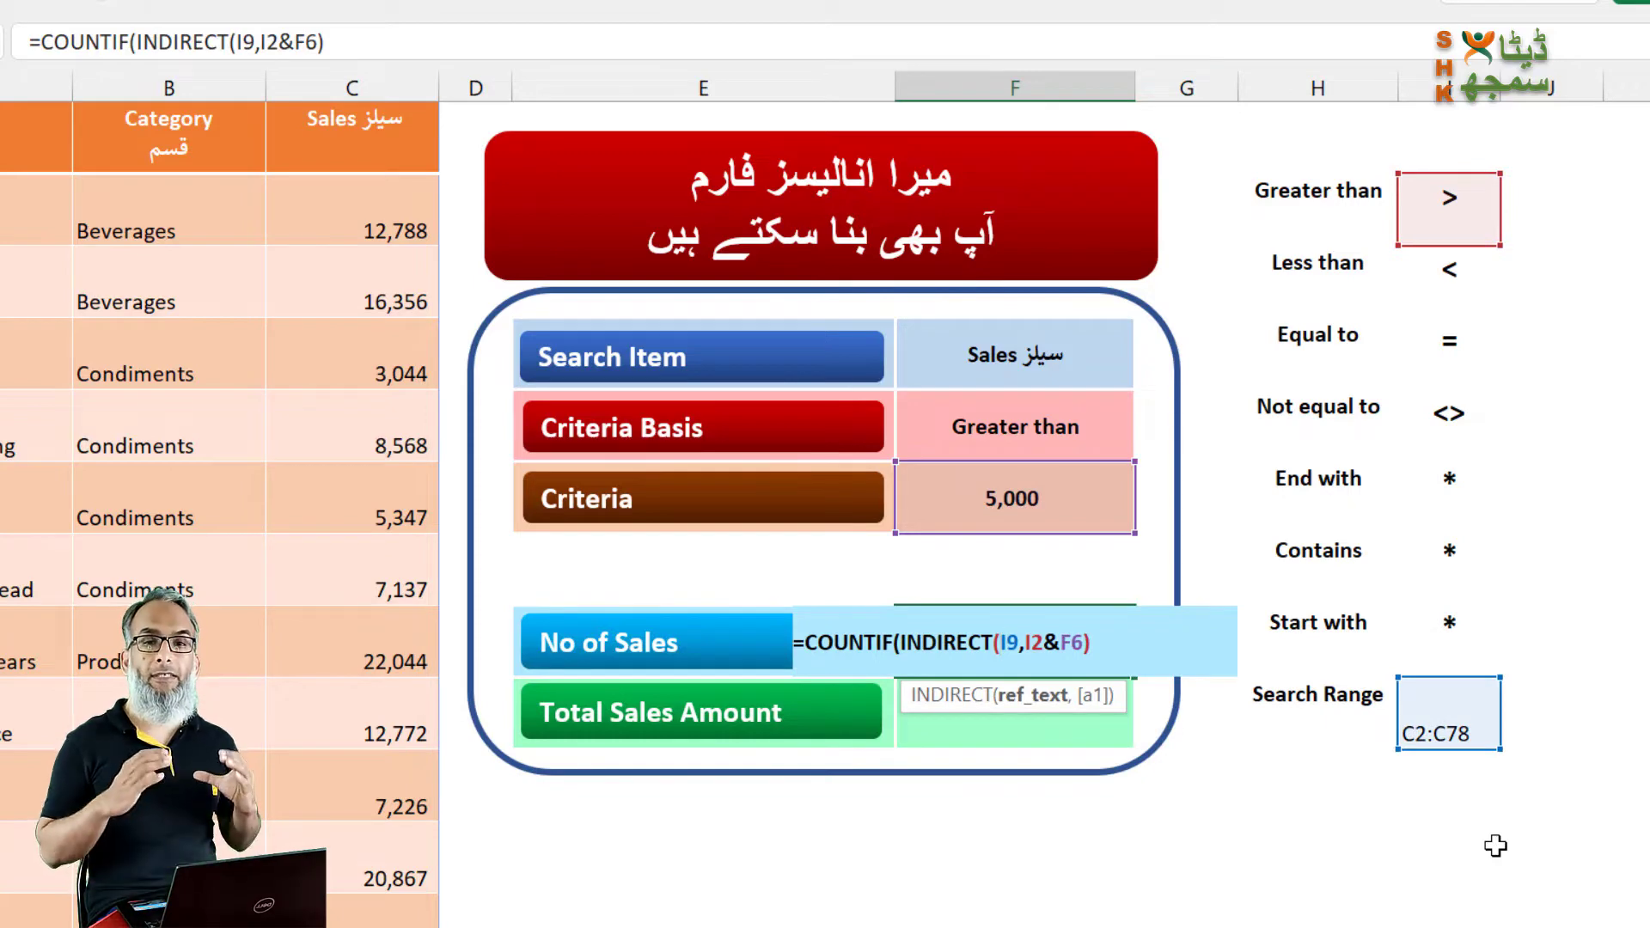
key(Right)
key(Right)
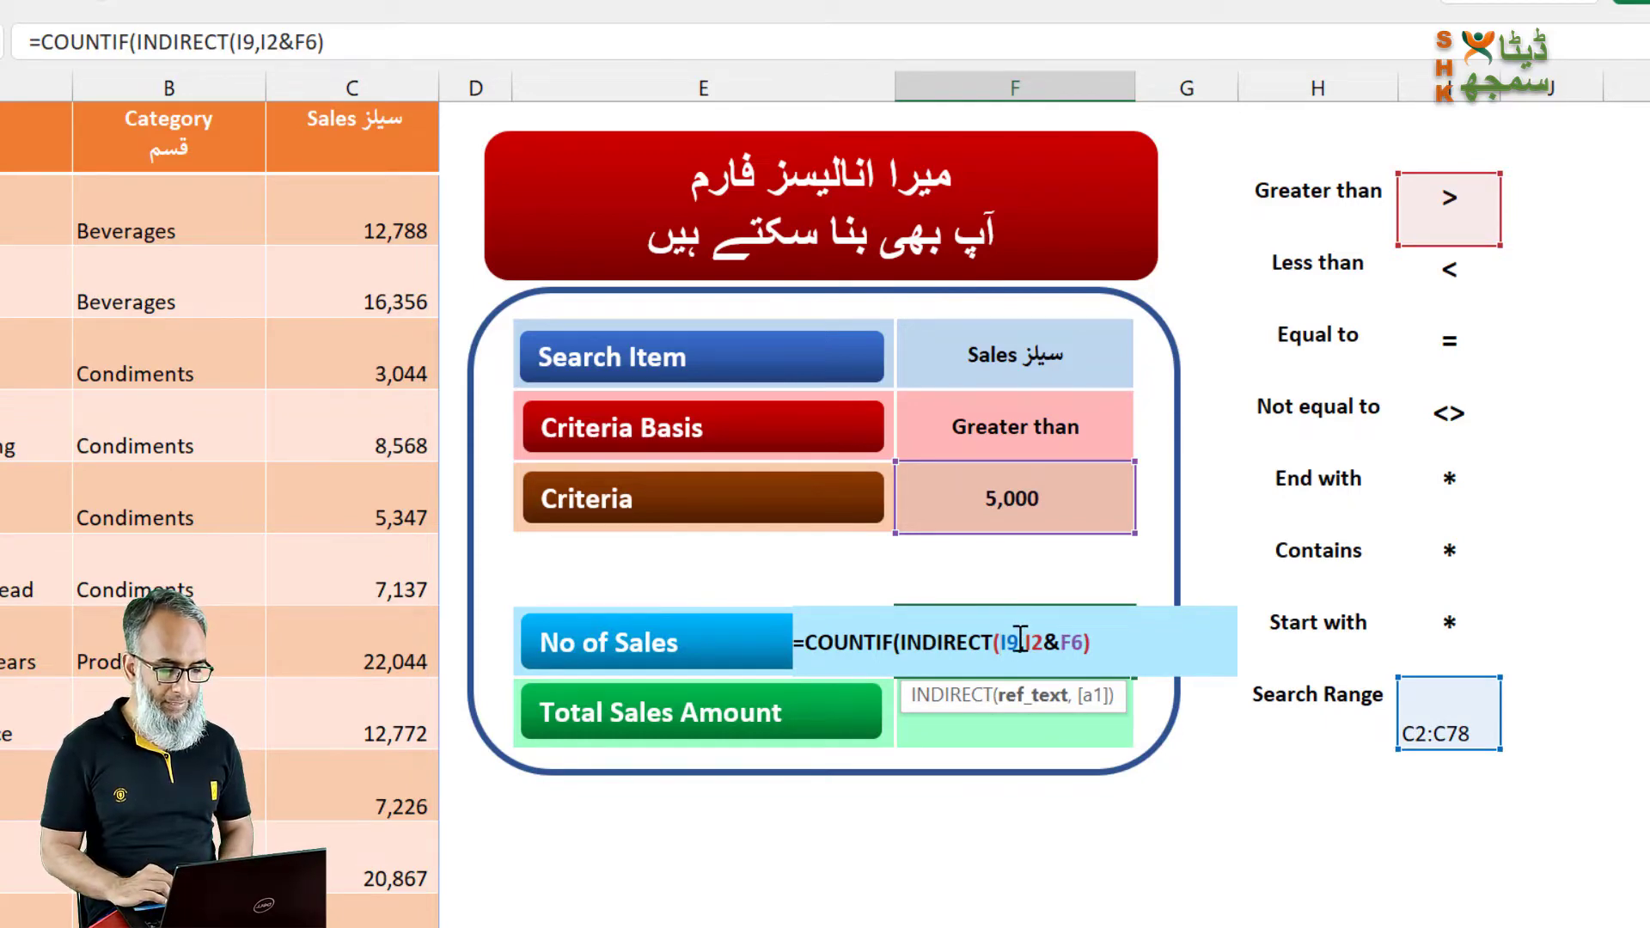
text())
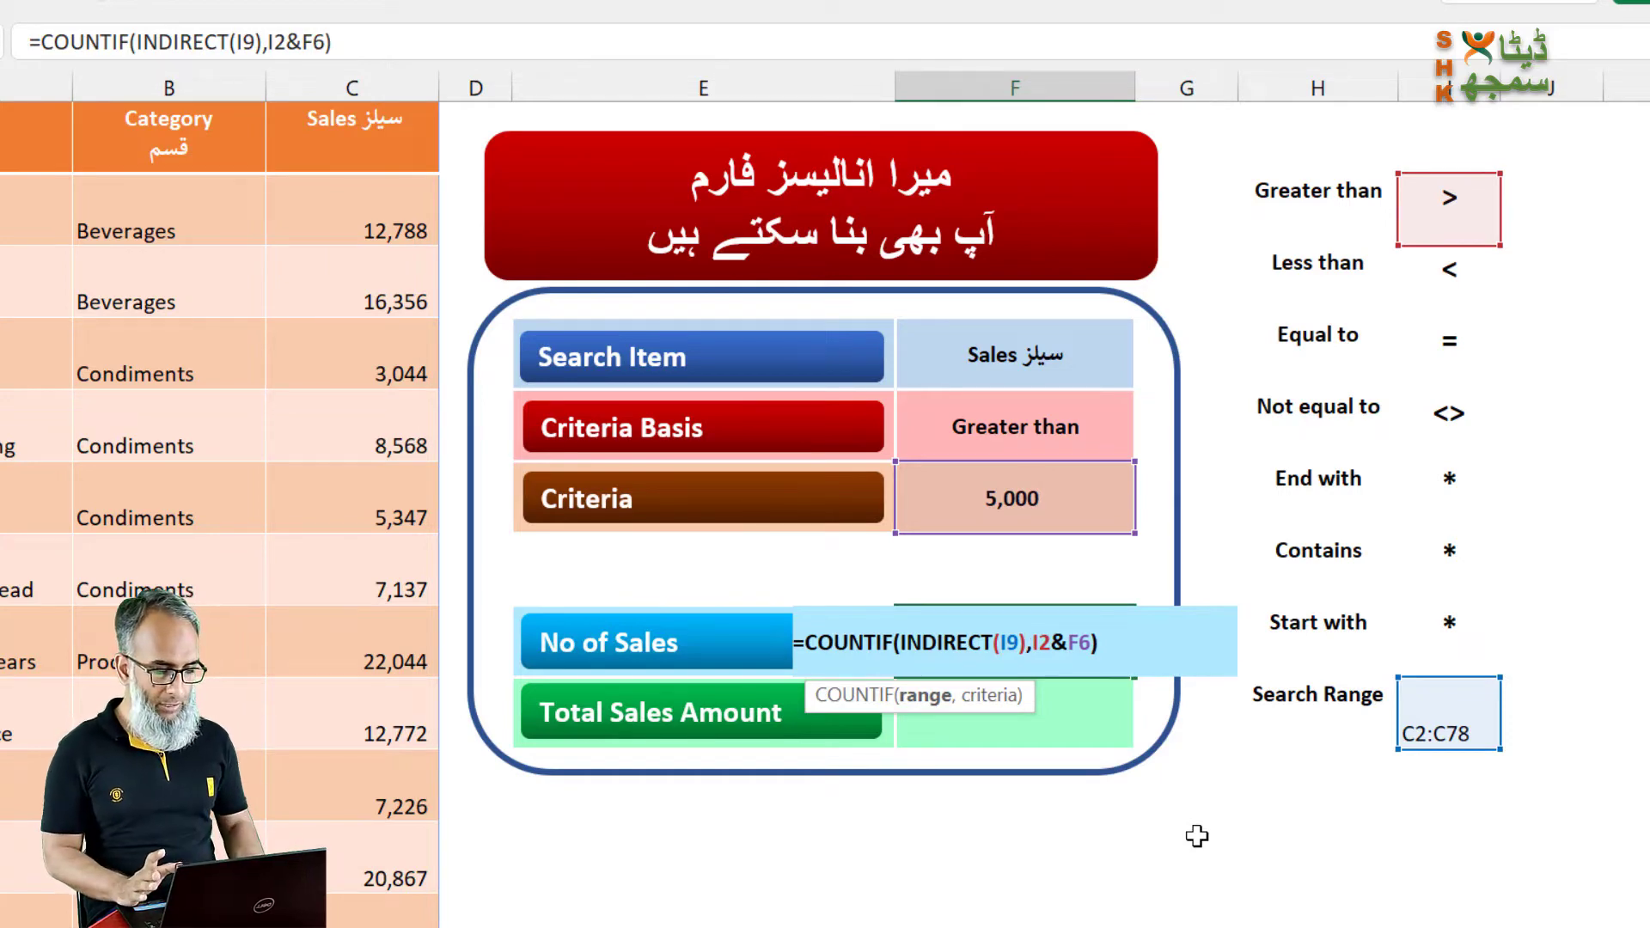
key(ctrl+Return)
key(Return)
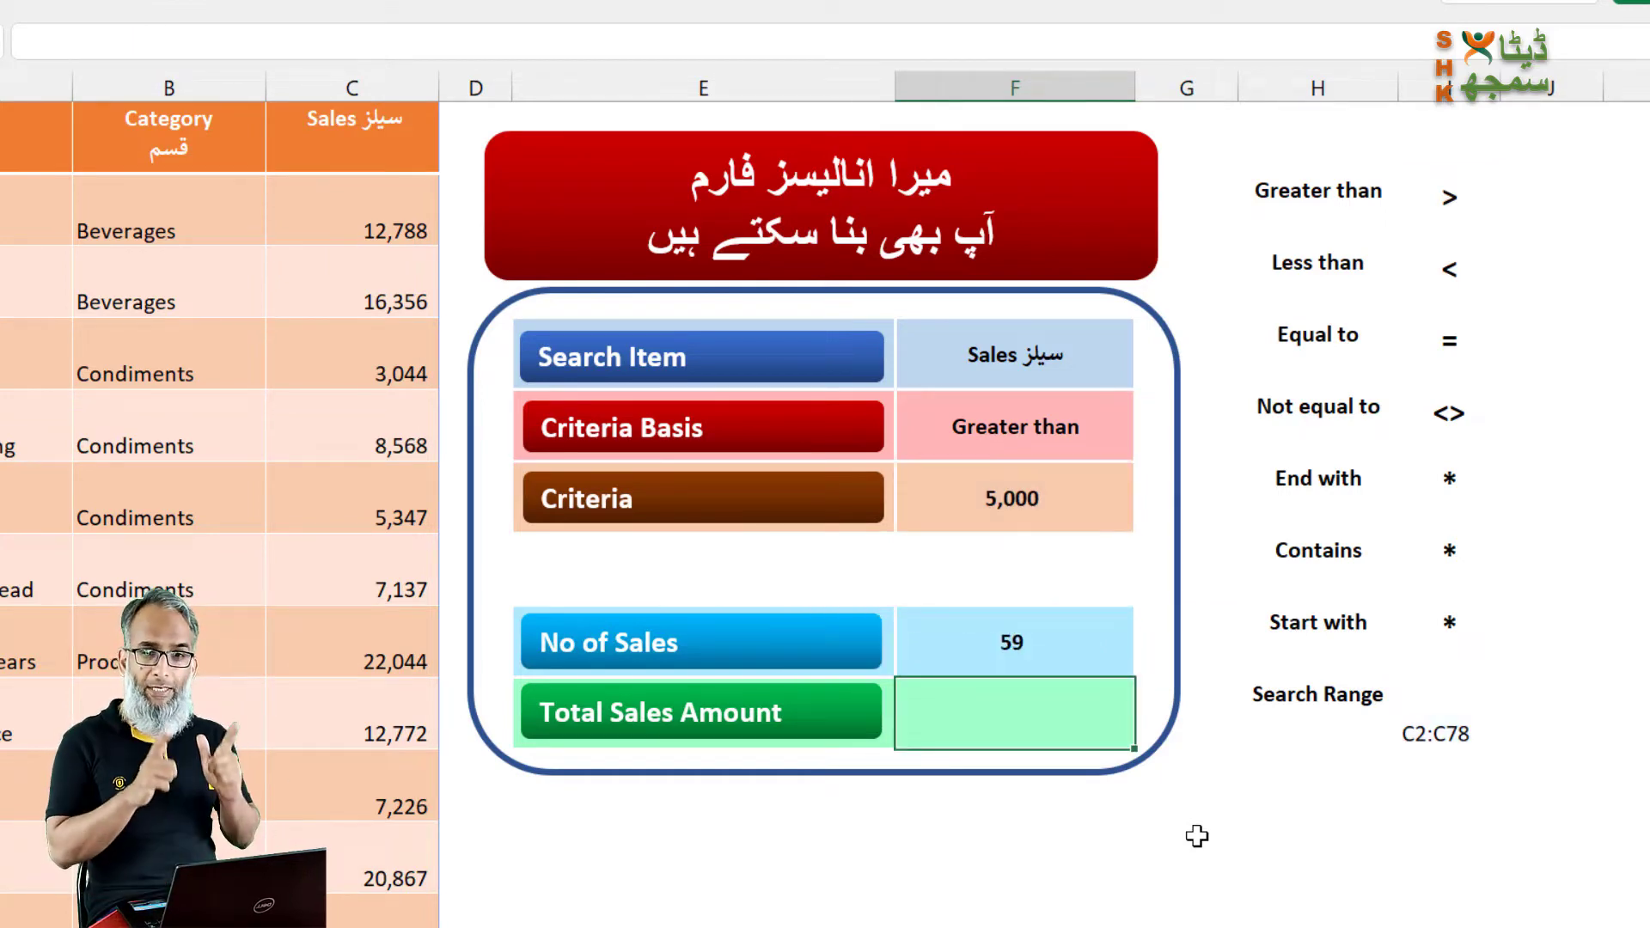
click(1122, 378)
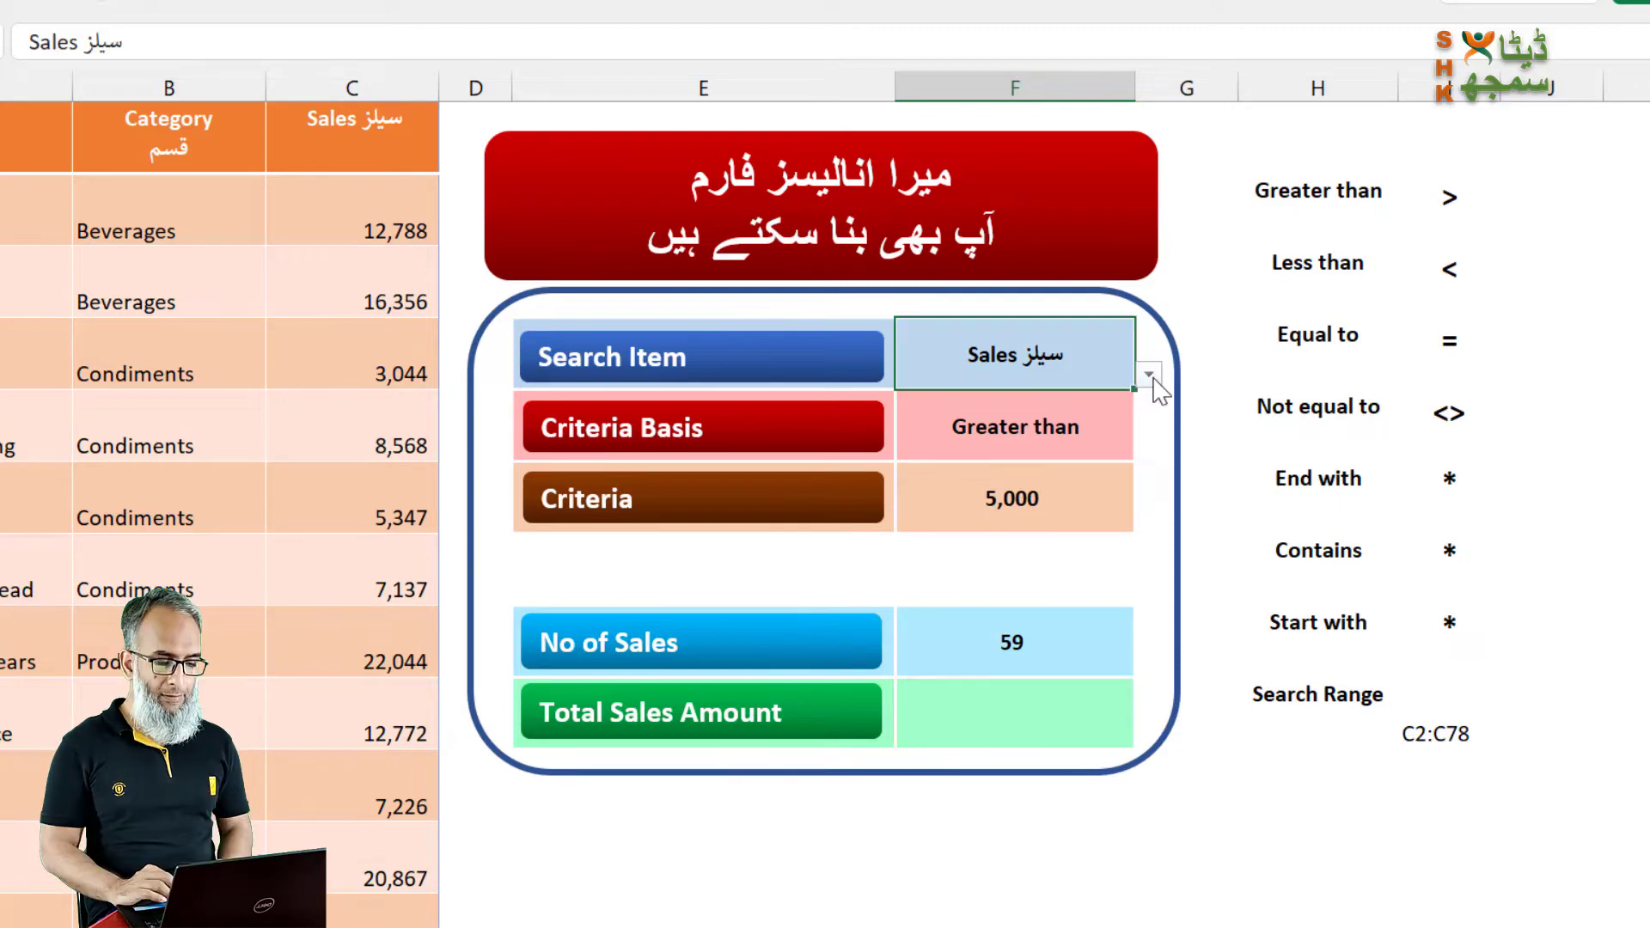
click(1149, 375)
click(1079, 426)
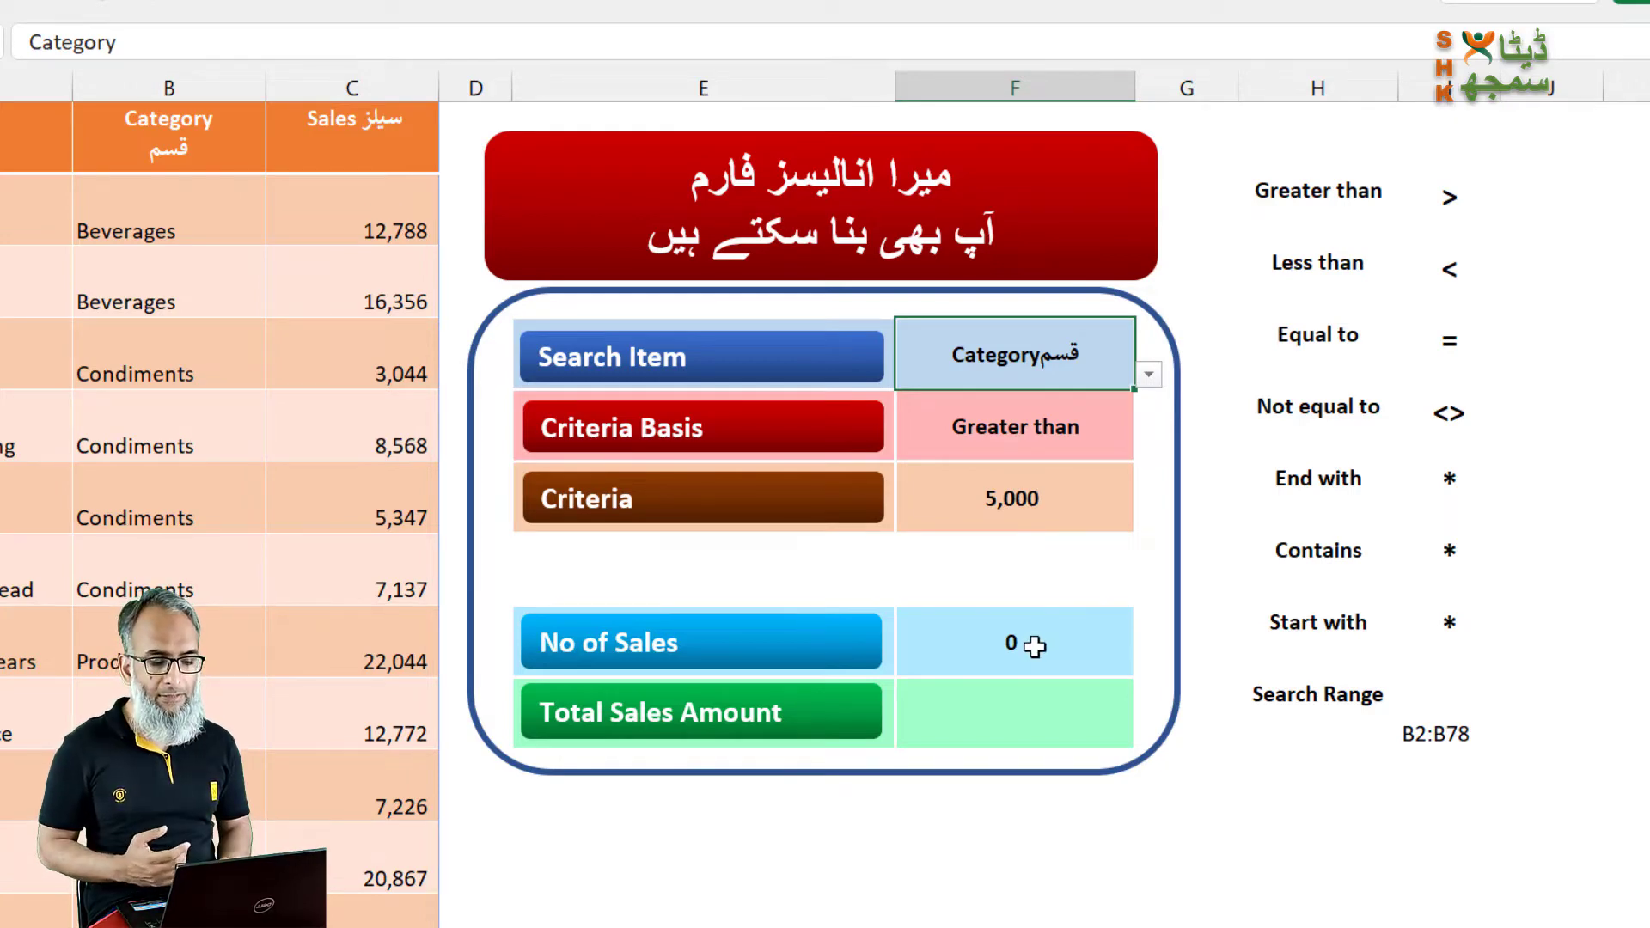
click(1149, 374)
click(1068, 442)
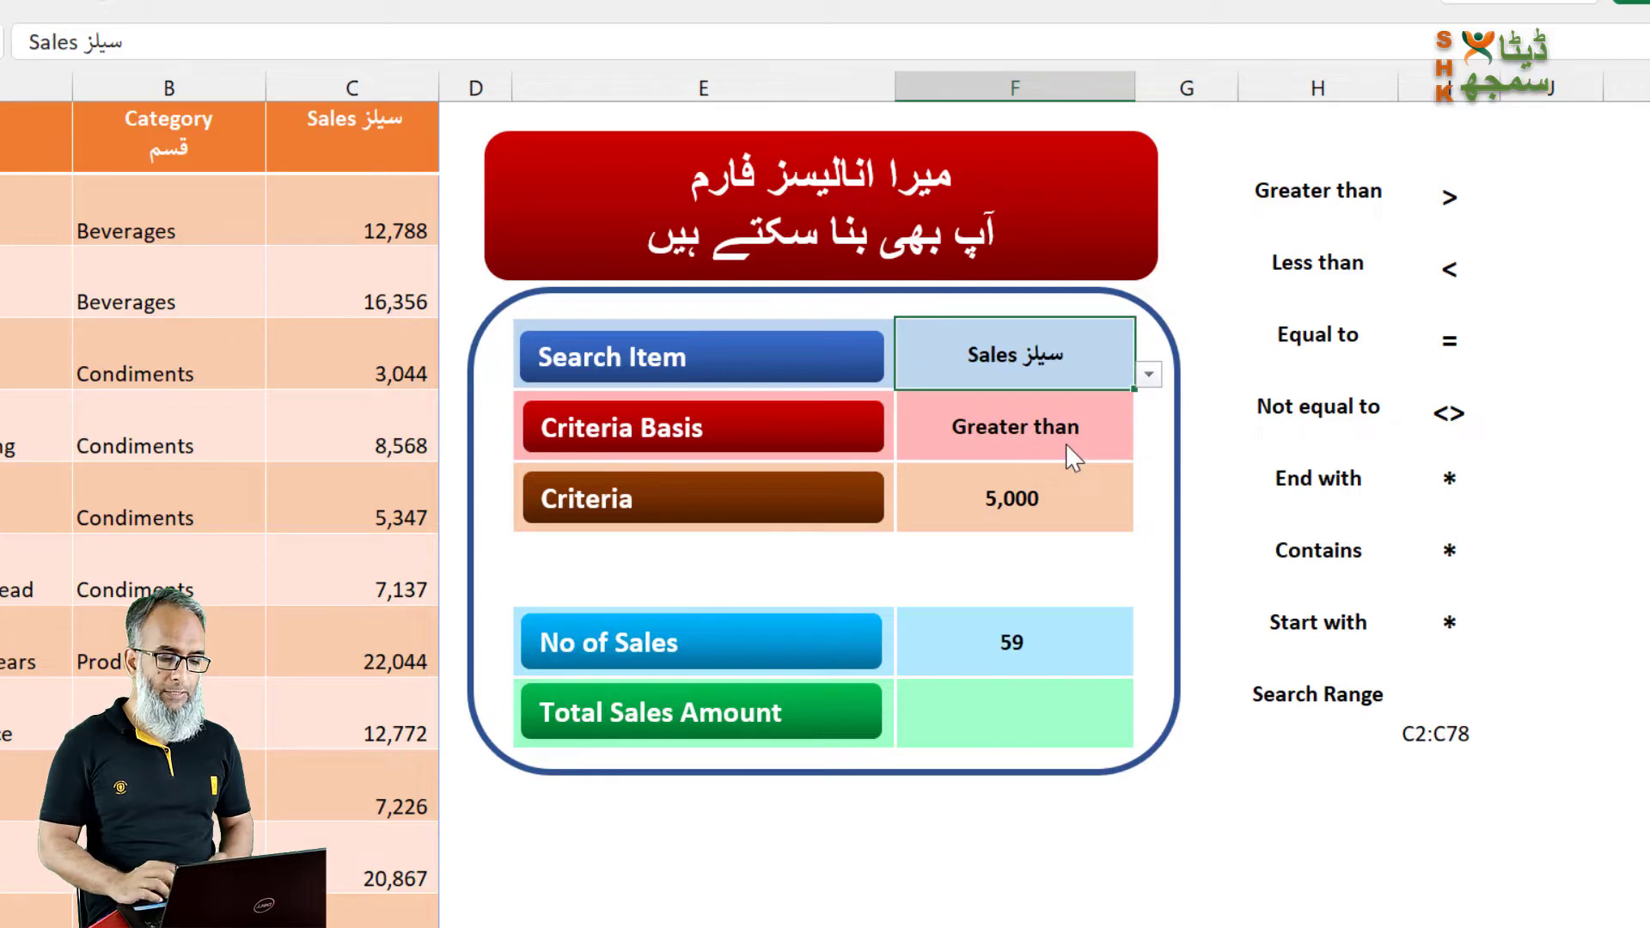
click(1008, 720)
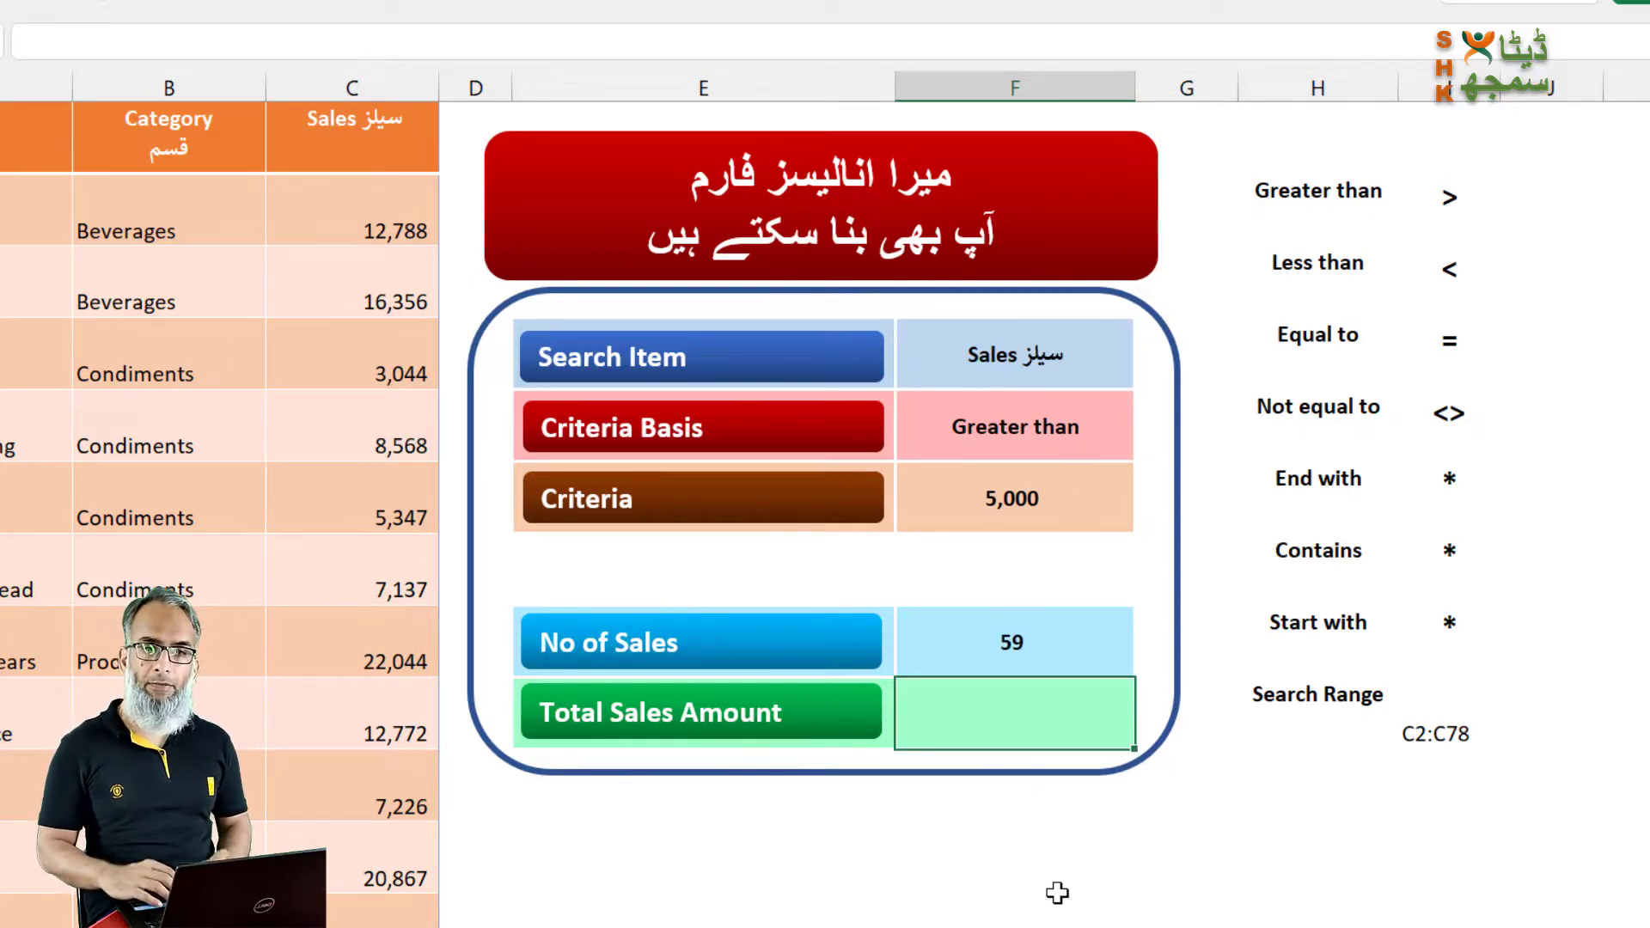
Step: Start a SUMIF in Total Sales Amount with INDIRECT(I9) as its range
text(=sumi)
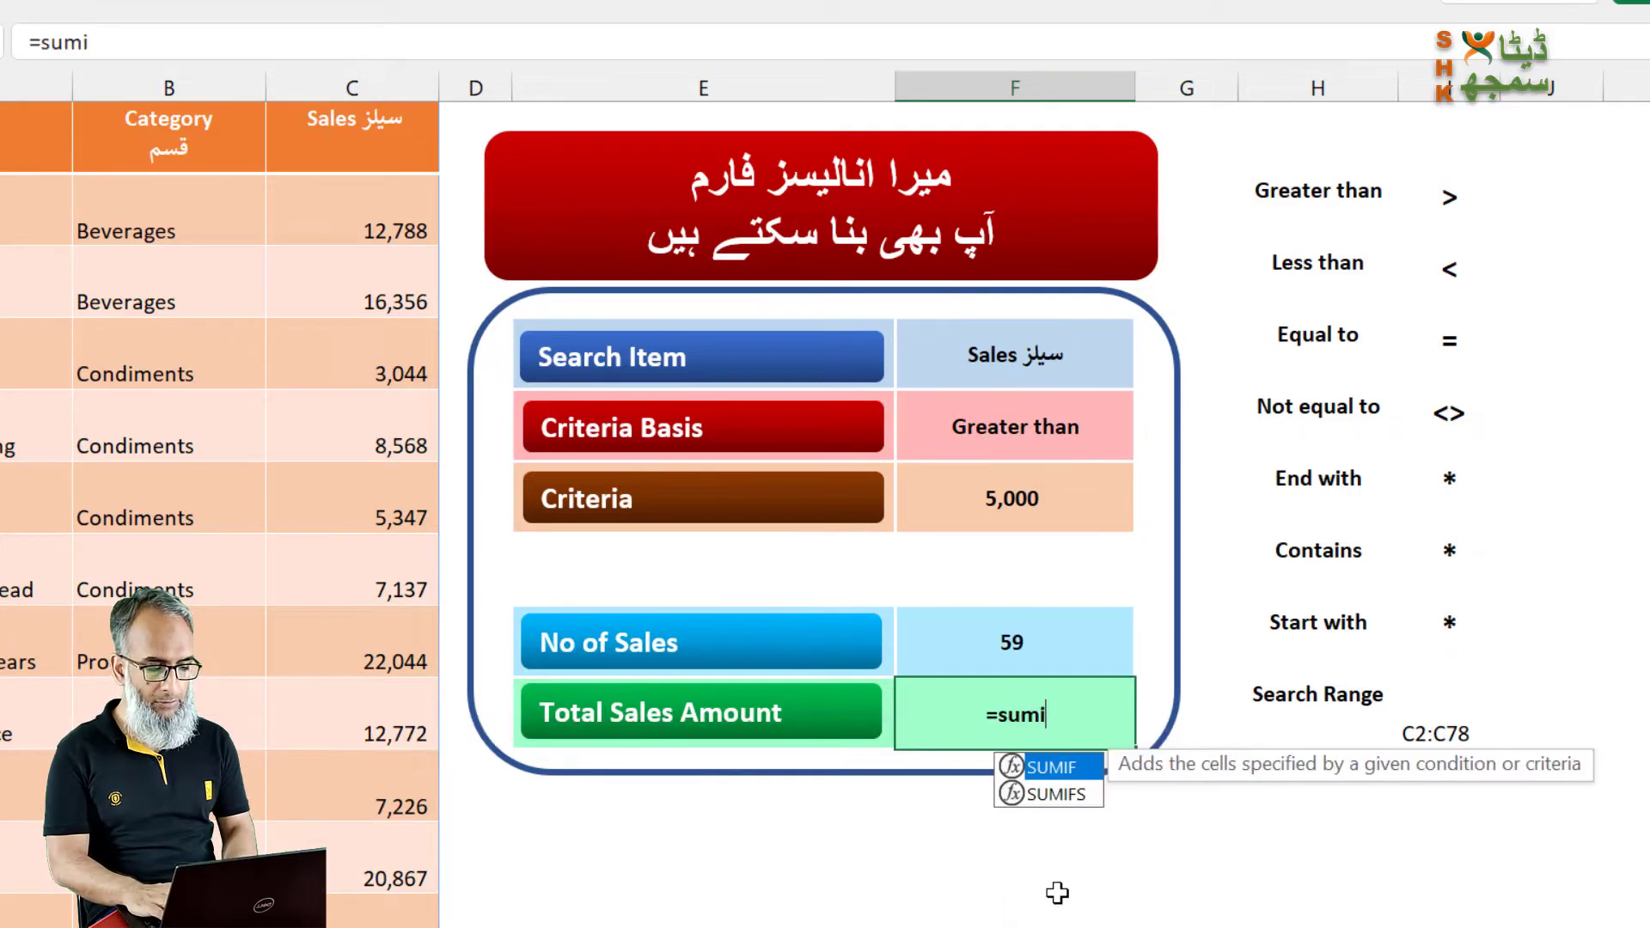
key(Tab)
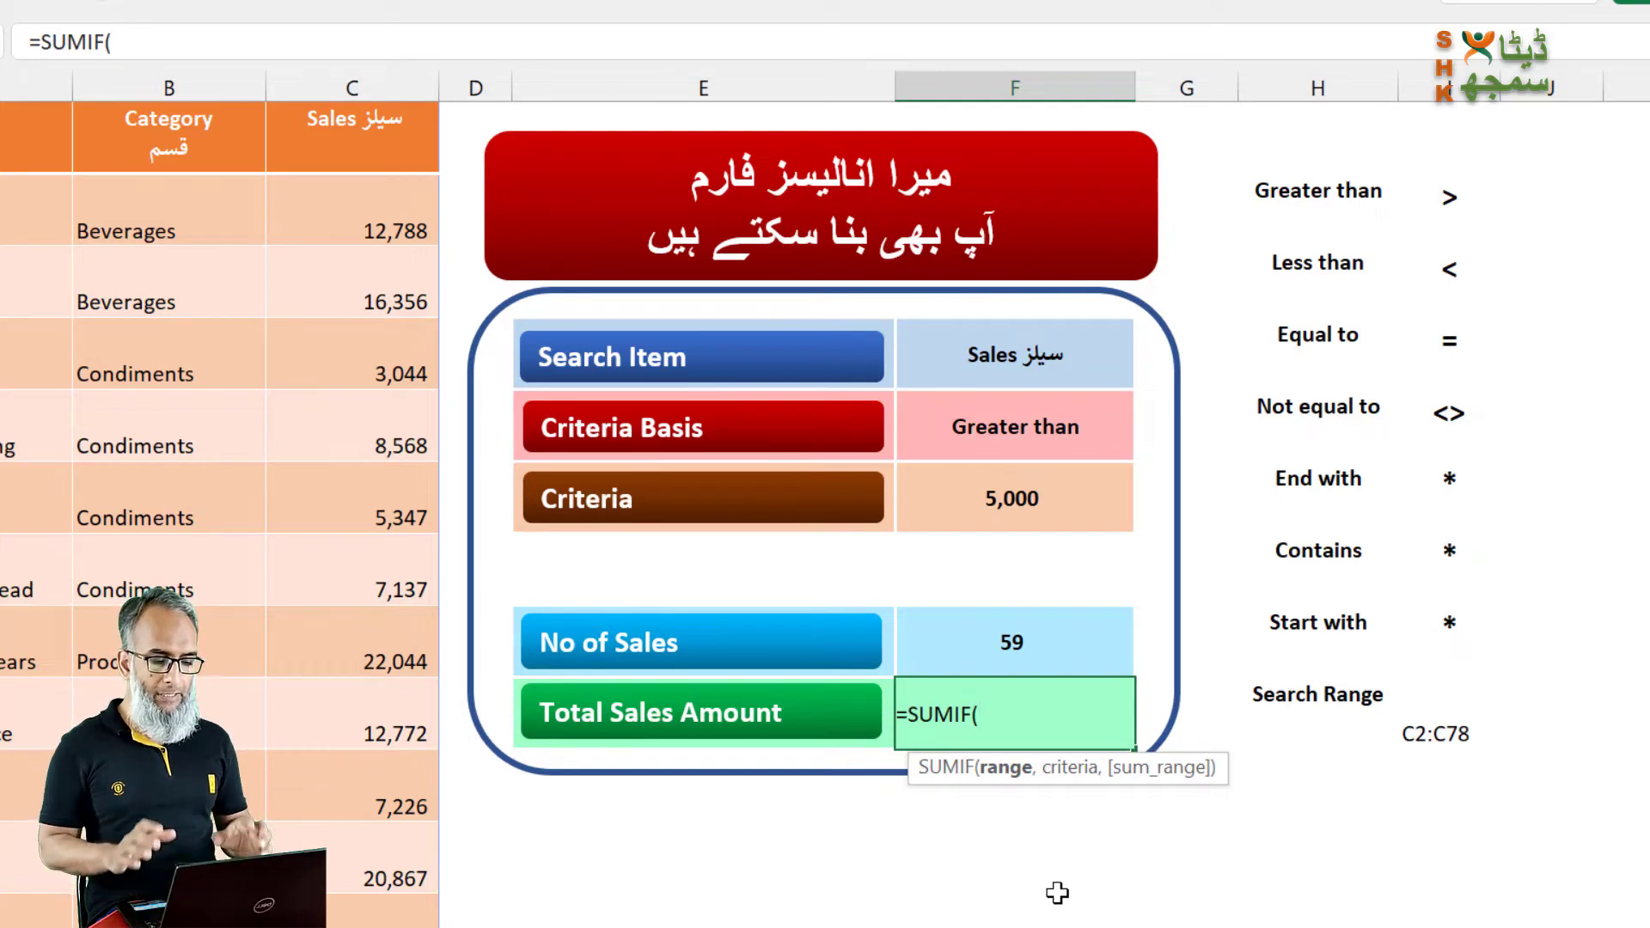
text(indi)
key(Tab)
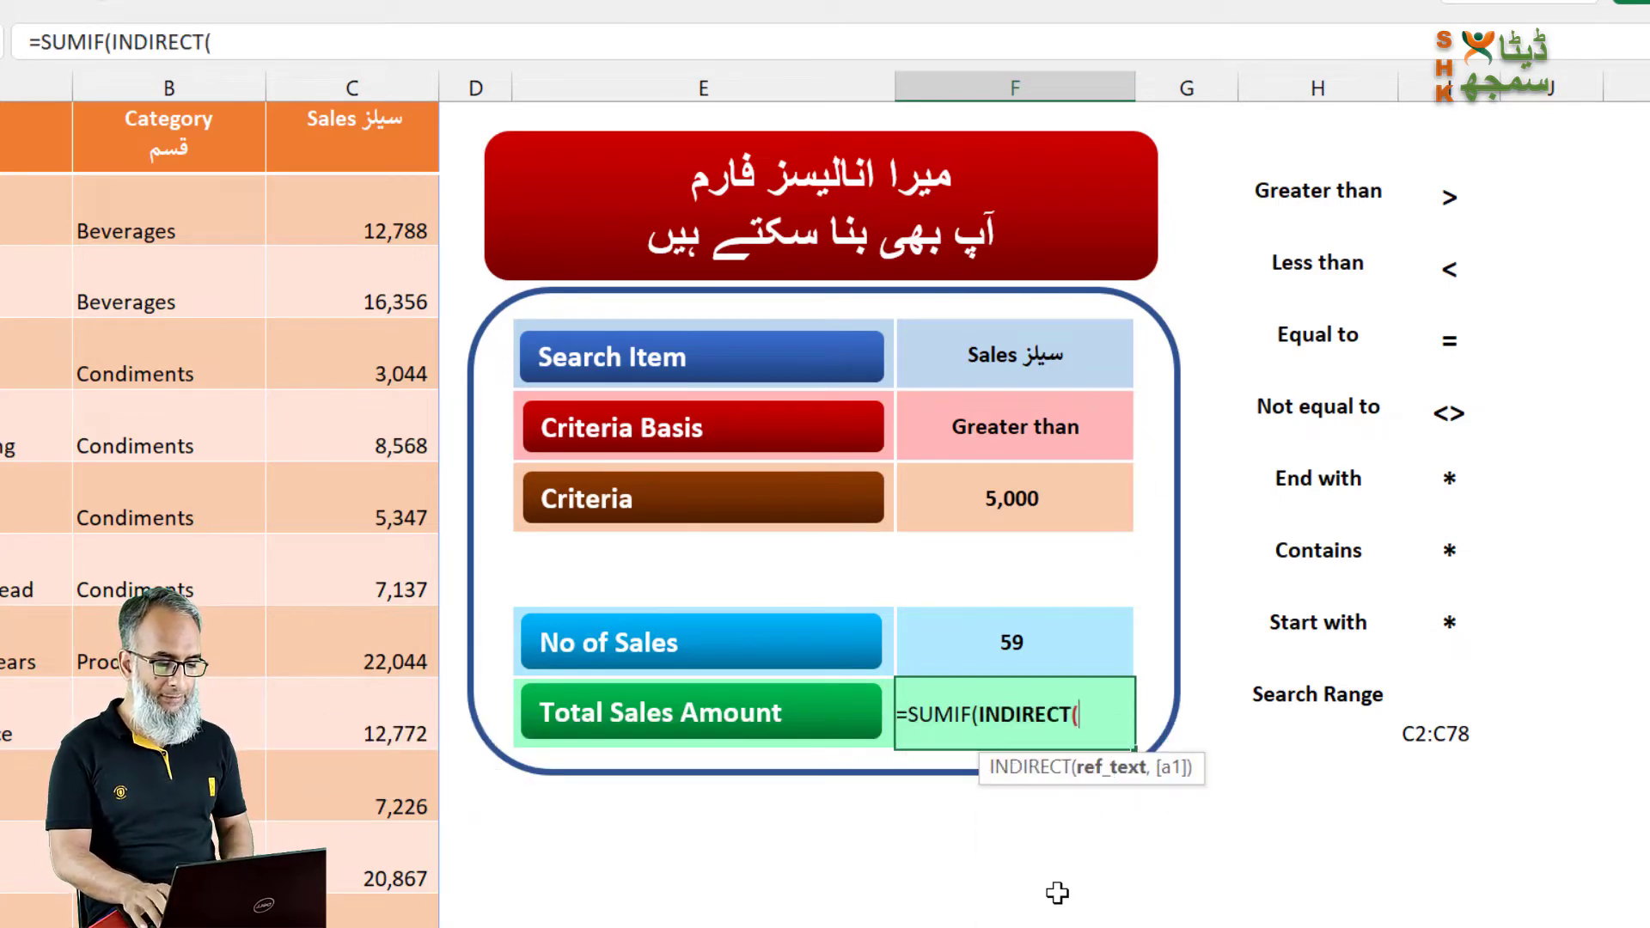
click(1429, 739)
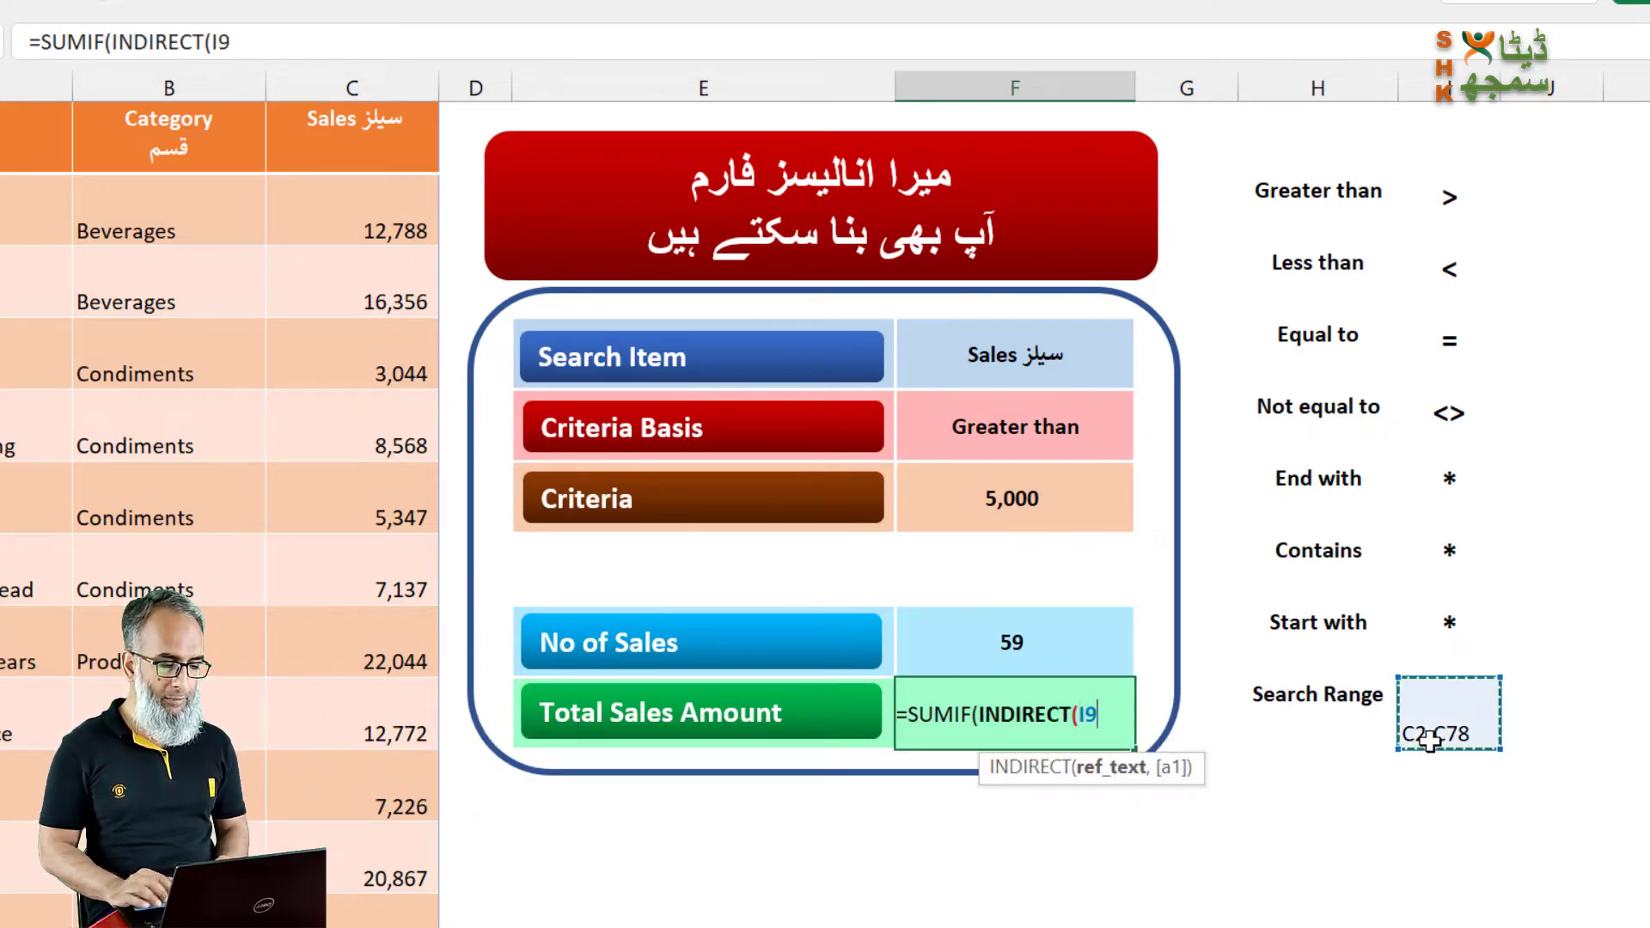
text())
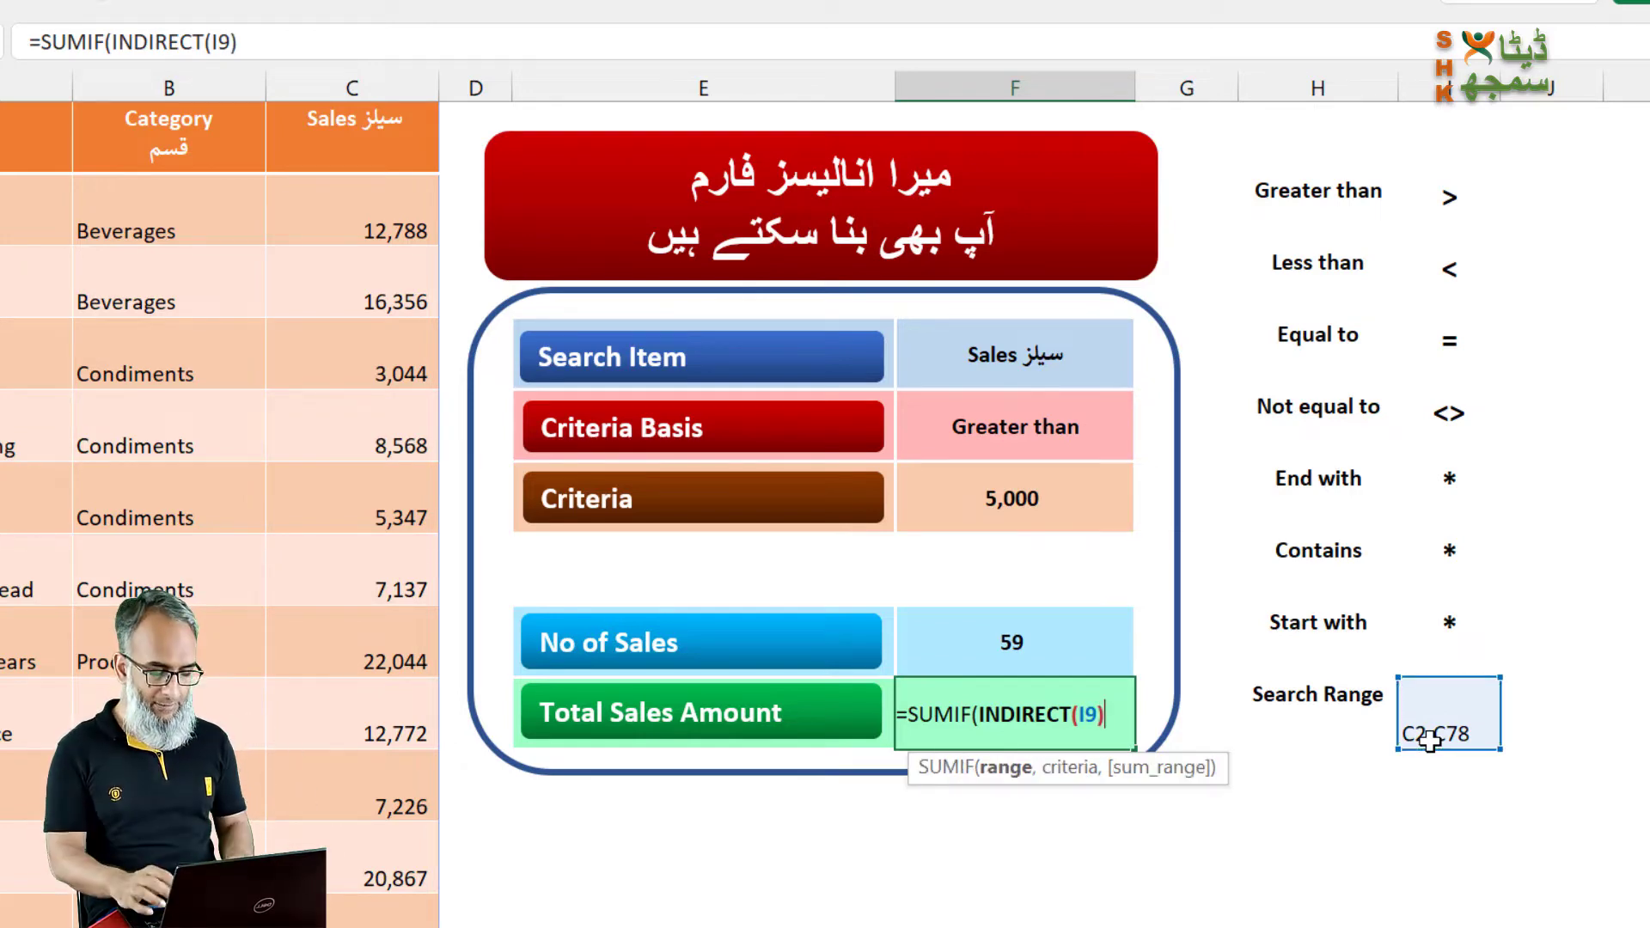
text(,)
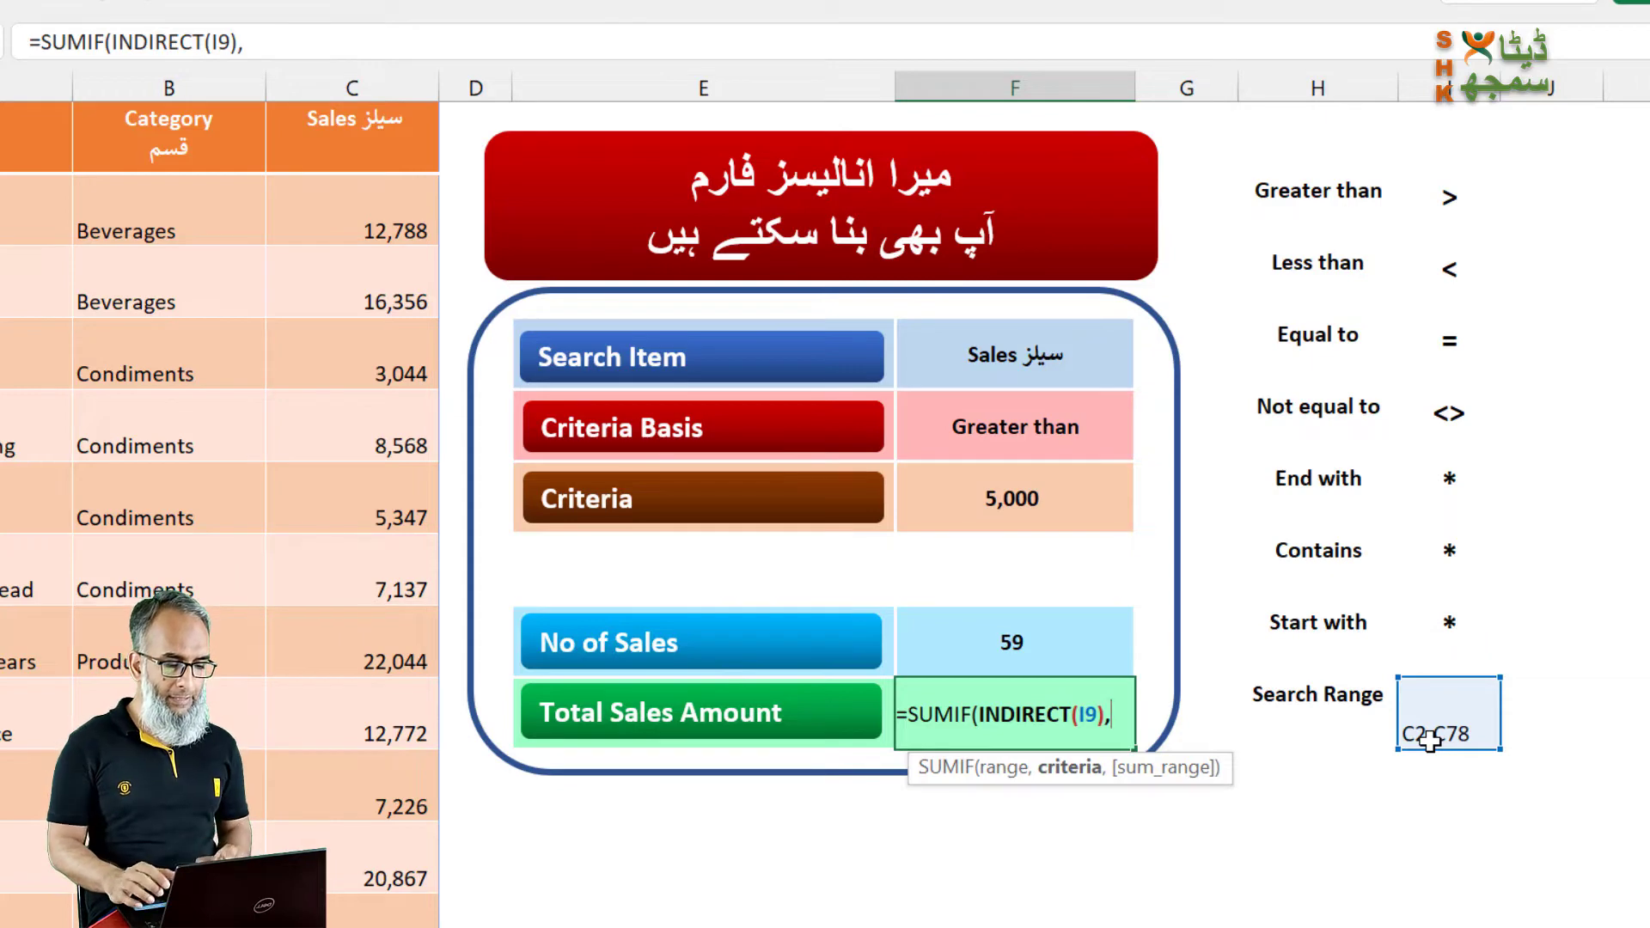
Step: Add condition I2&F6 and sum range C2:C78, returning 1,205,583
click(1442, 202)
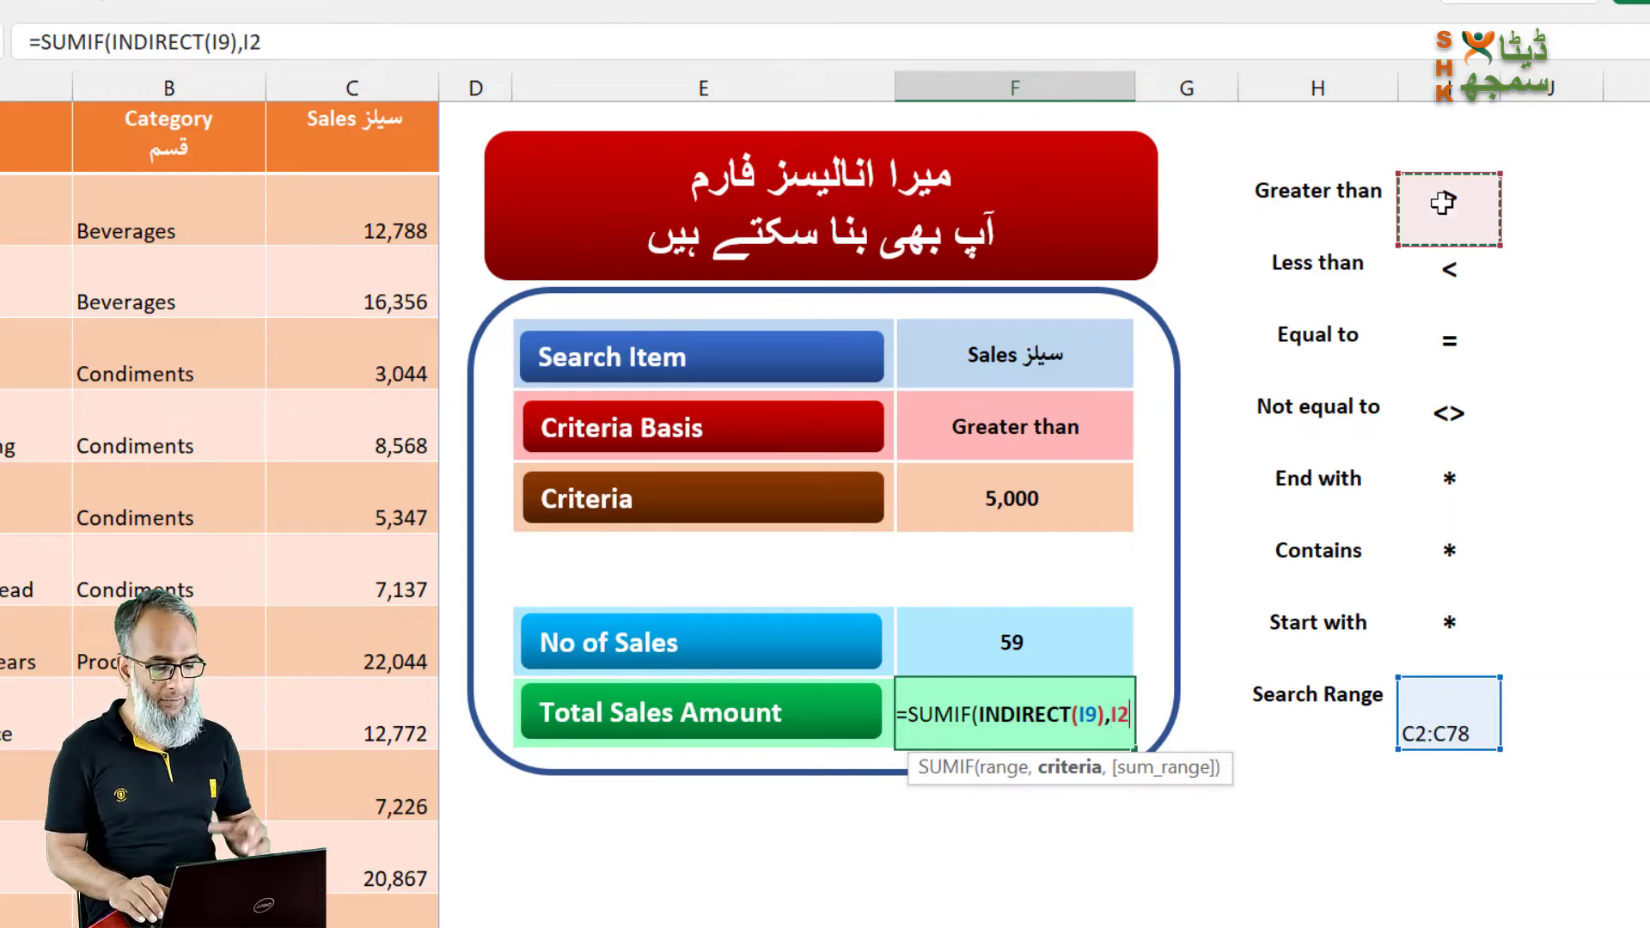
text(&)
click(1075, 520)
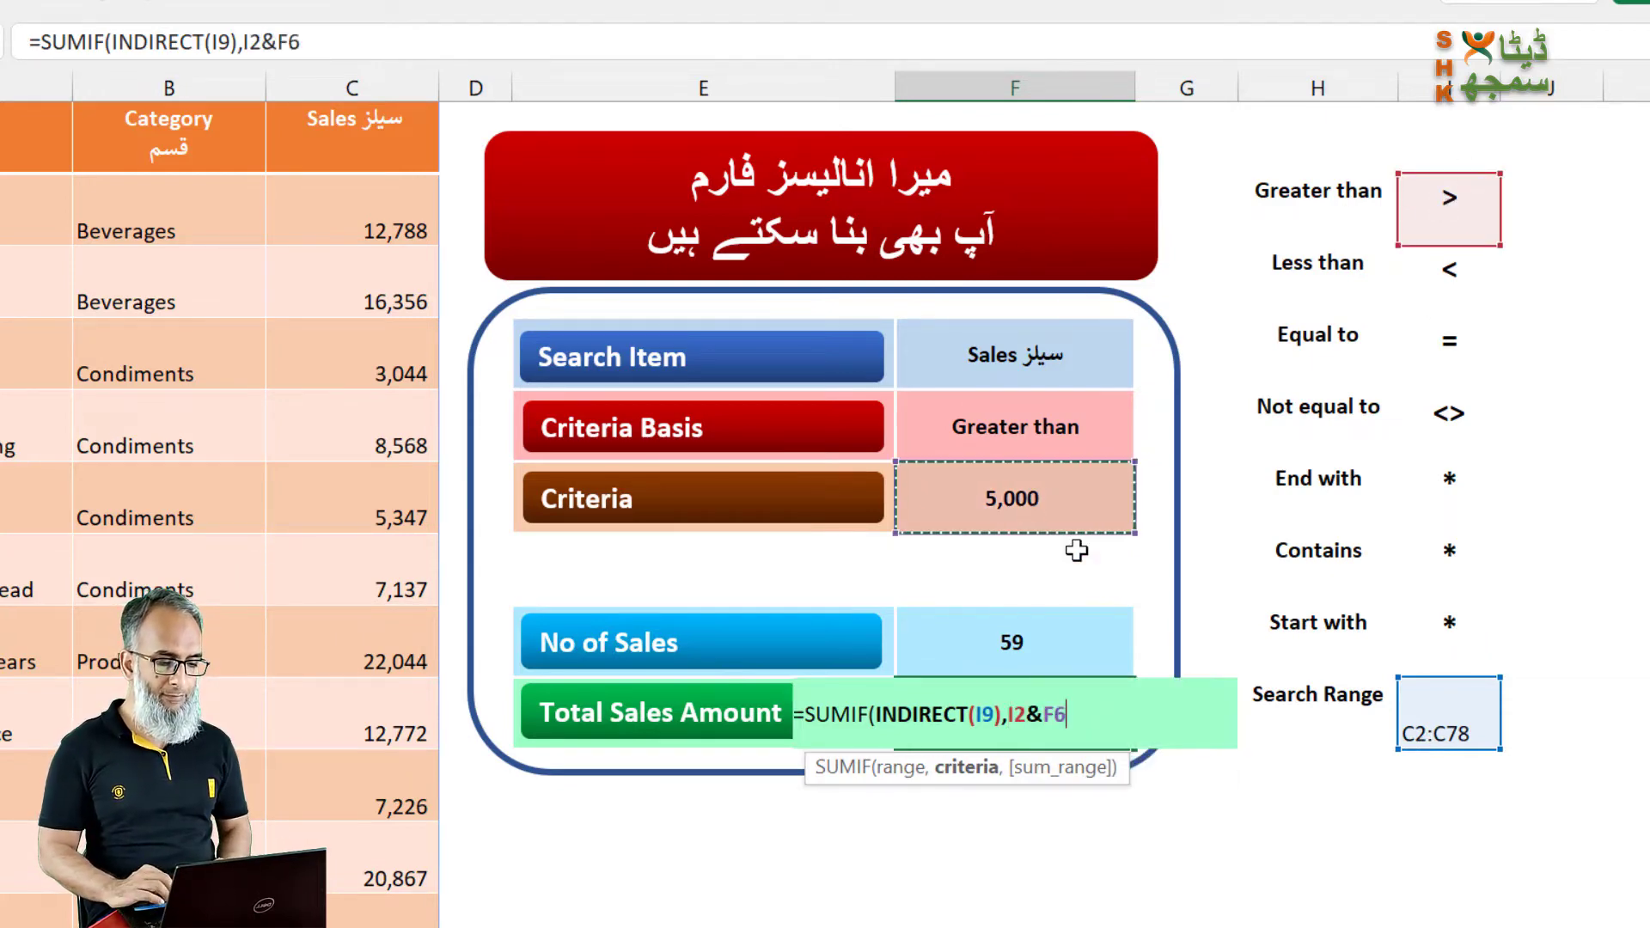
text(,)
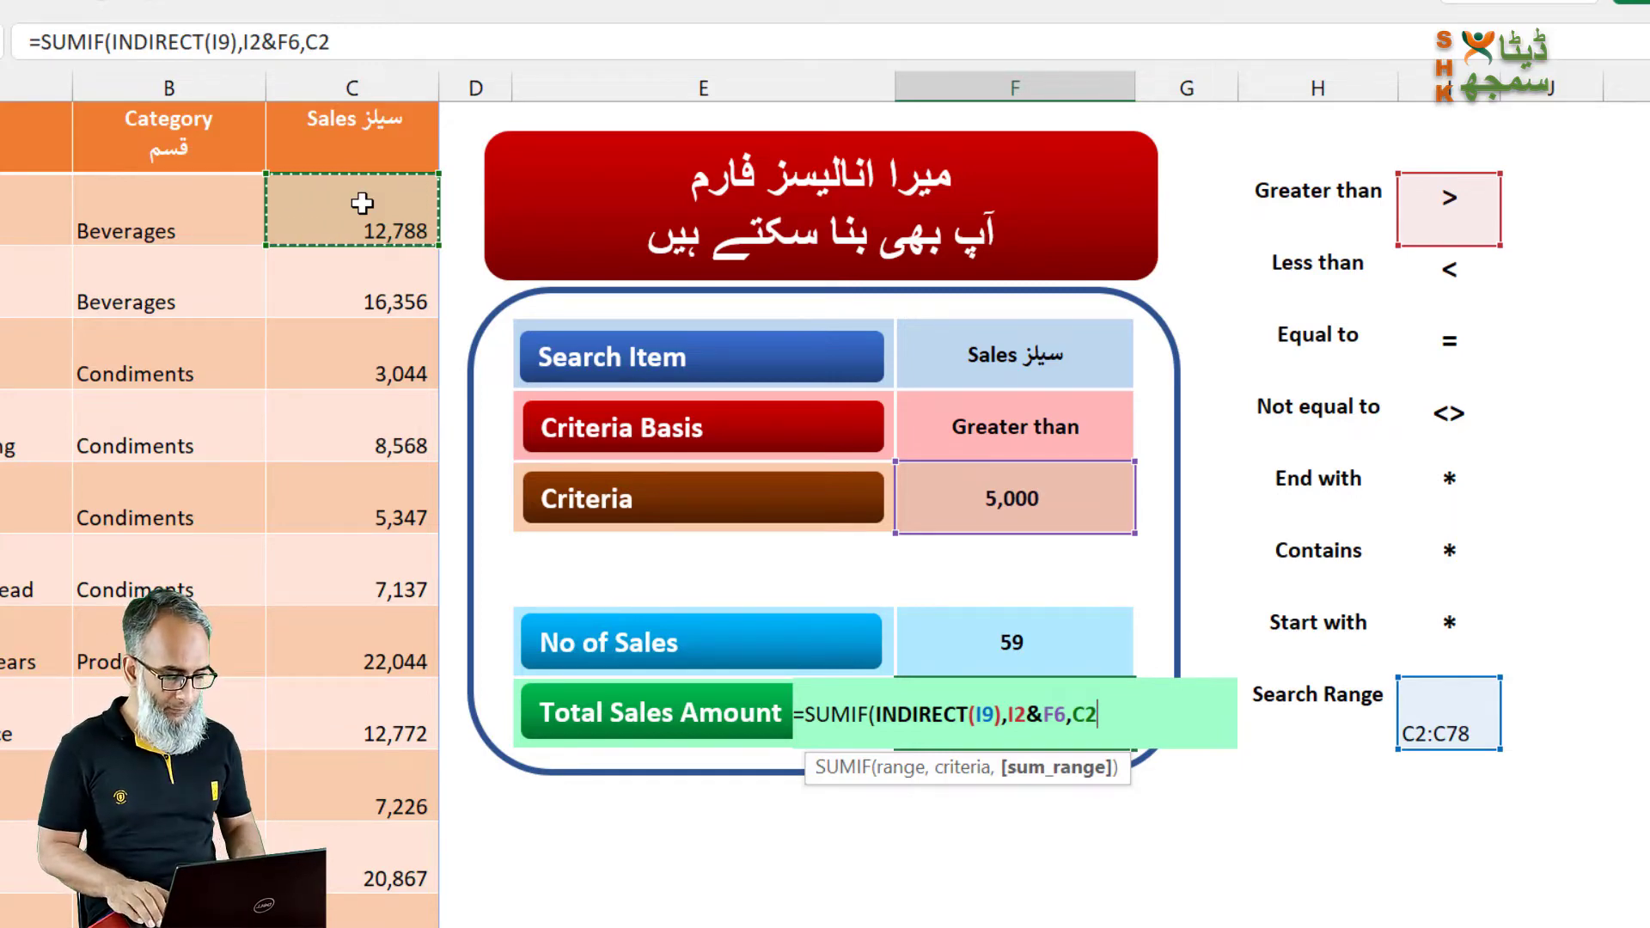
key(ctrl+shift+Down)
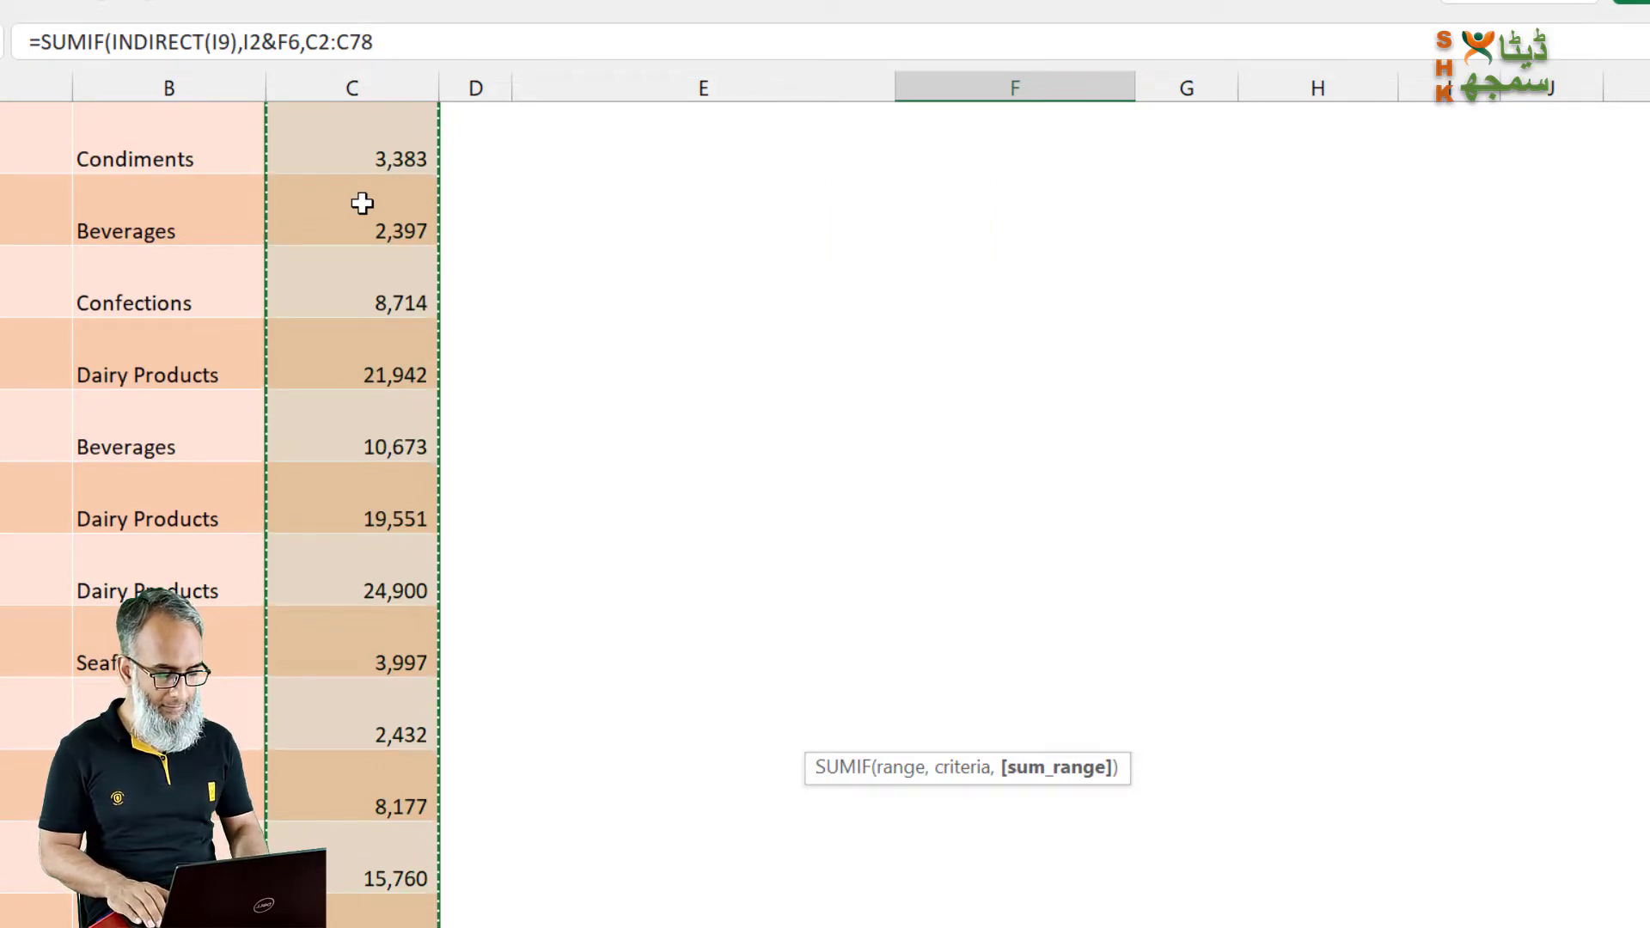
text())
key(Return)
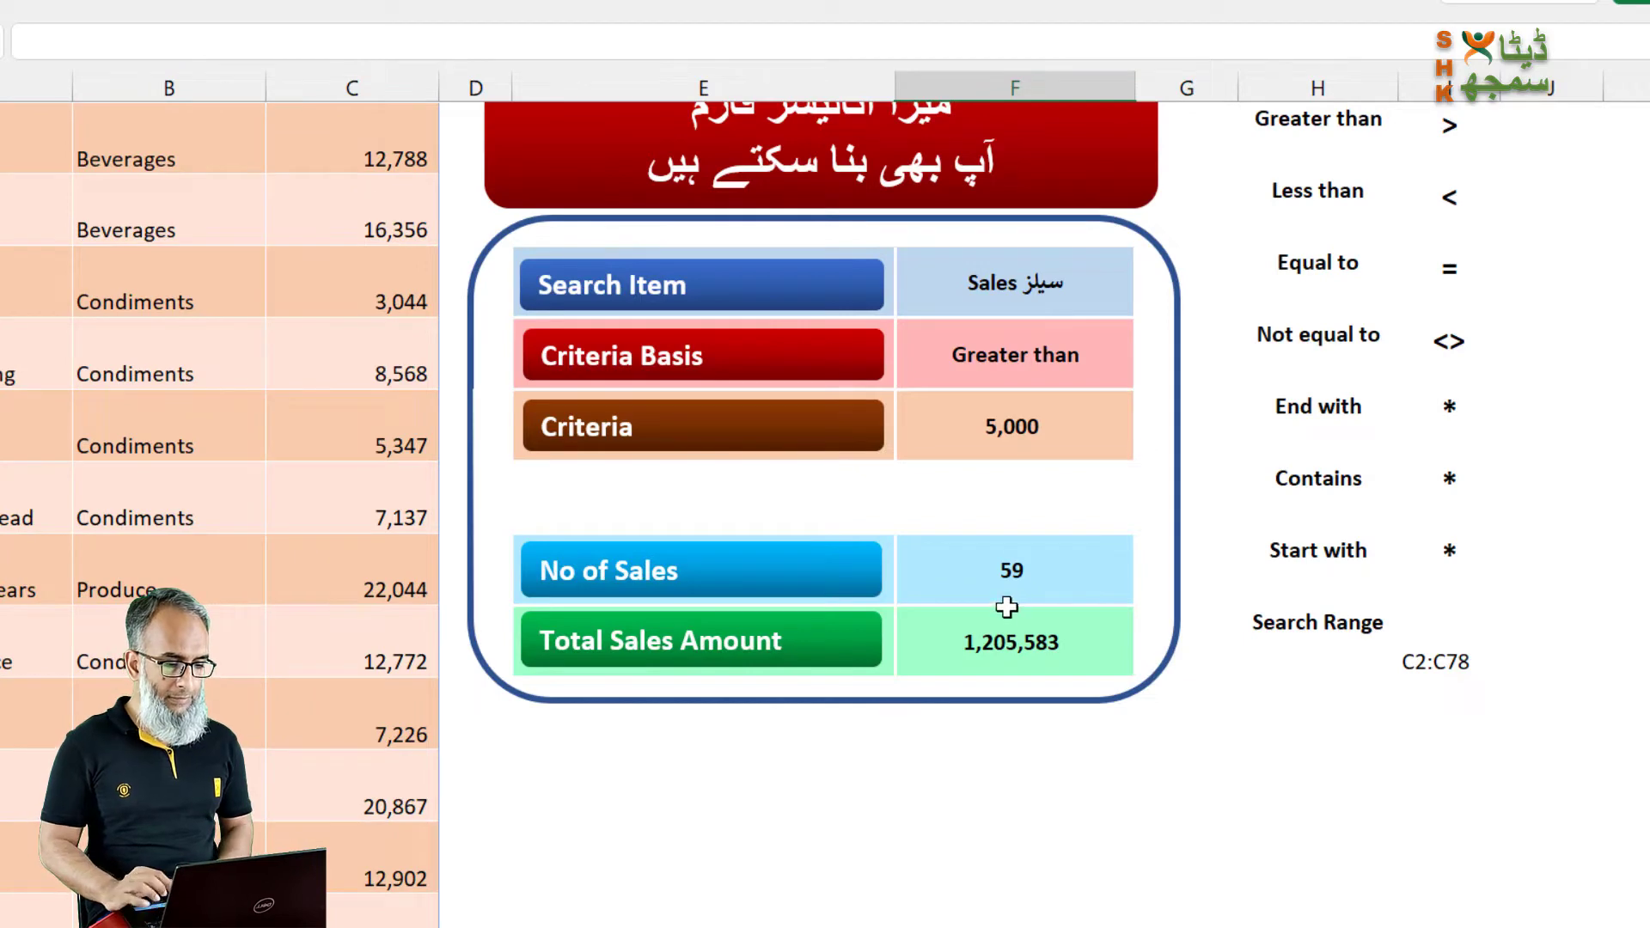
Step: Change Criteria to 10,000, giving 39 sales totalling 1,050,565
click(1013, 632)
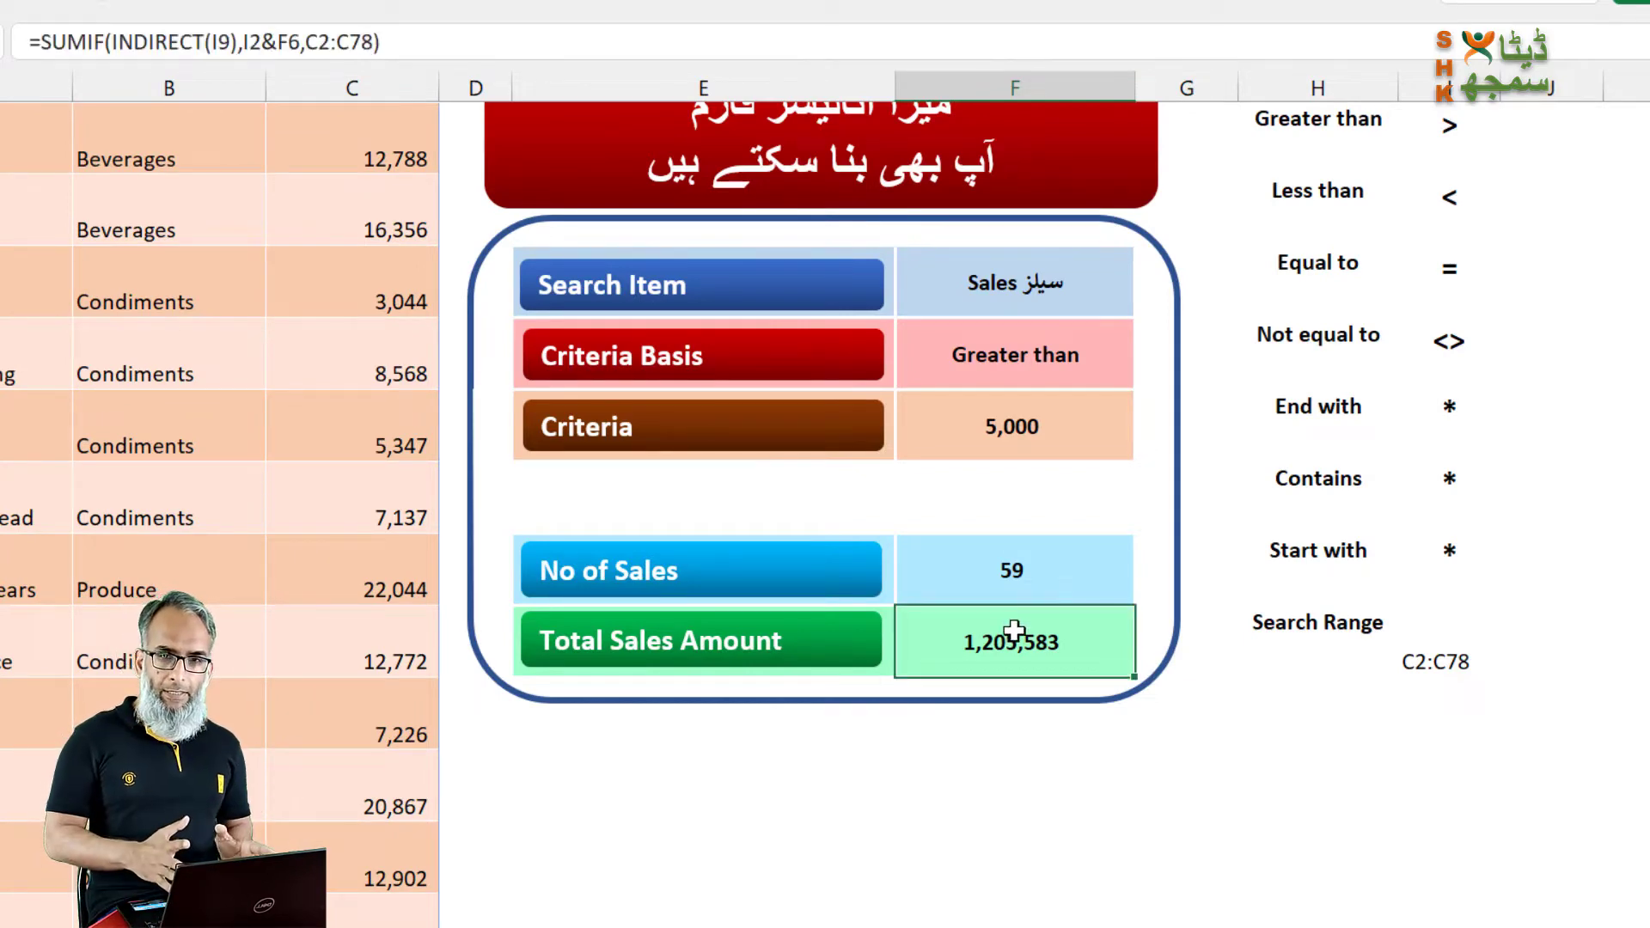
click(1042, 458)
text(10)
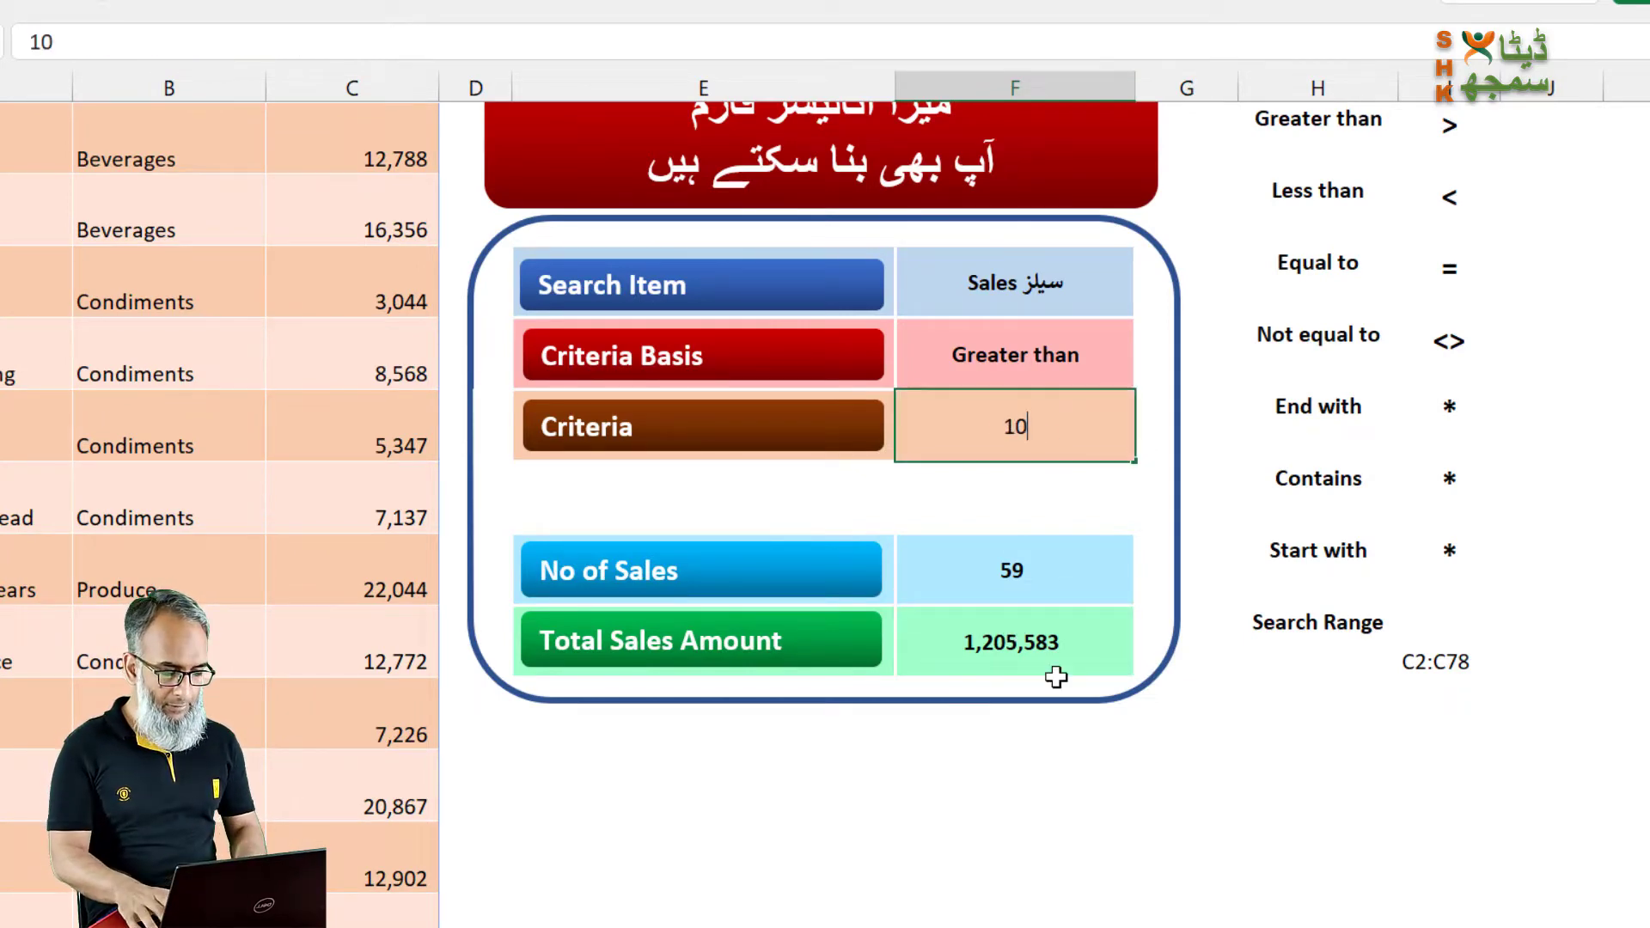
text(,000)
key(Return)
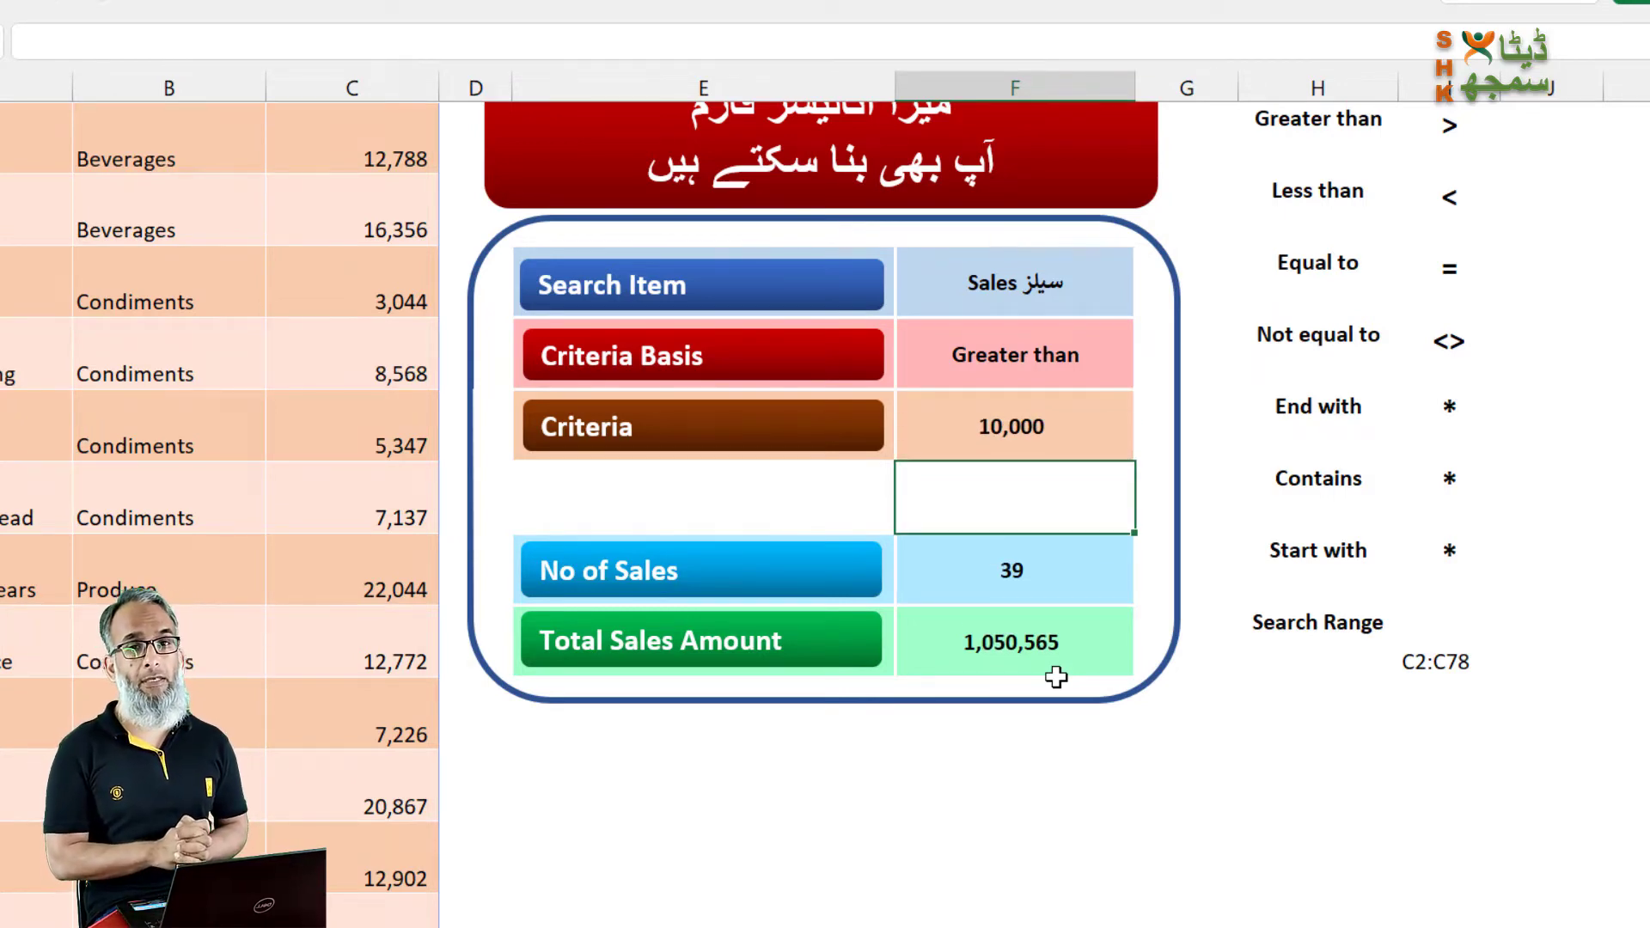
click(1272, 716)
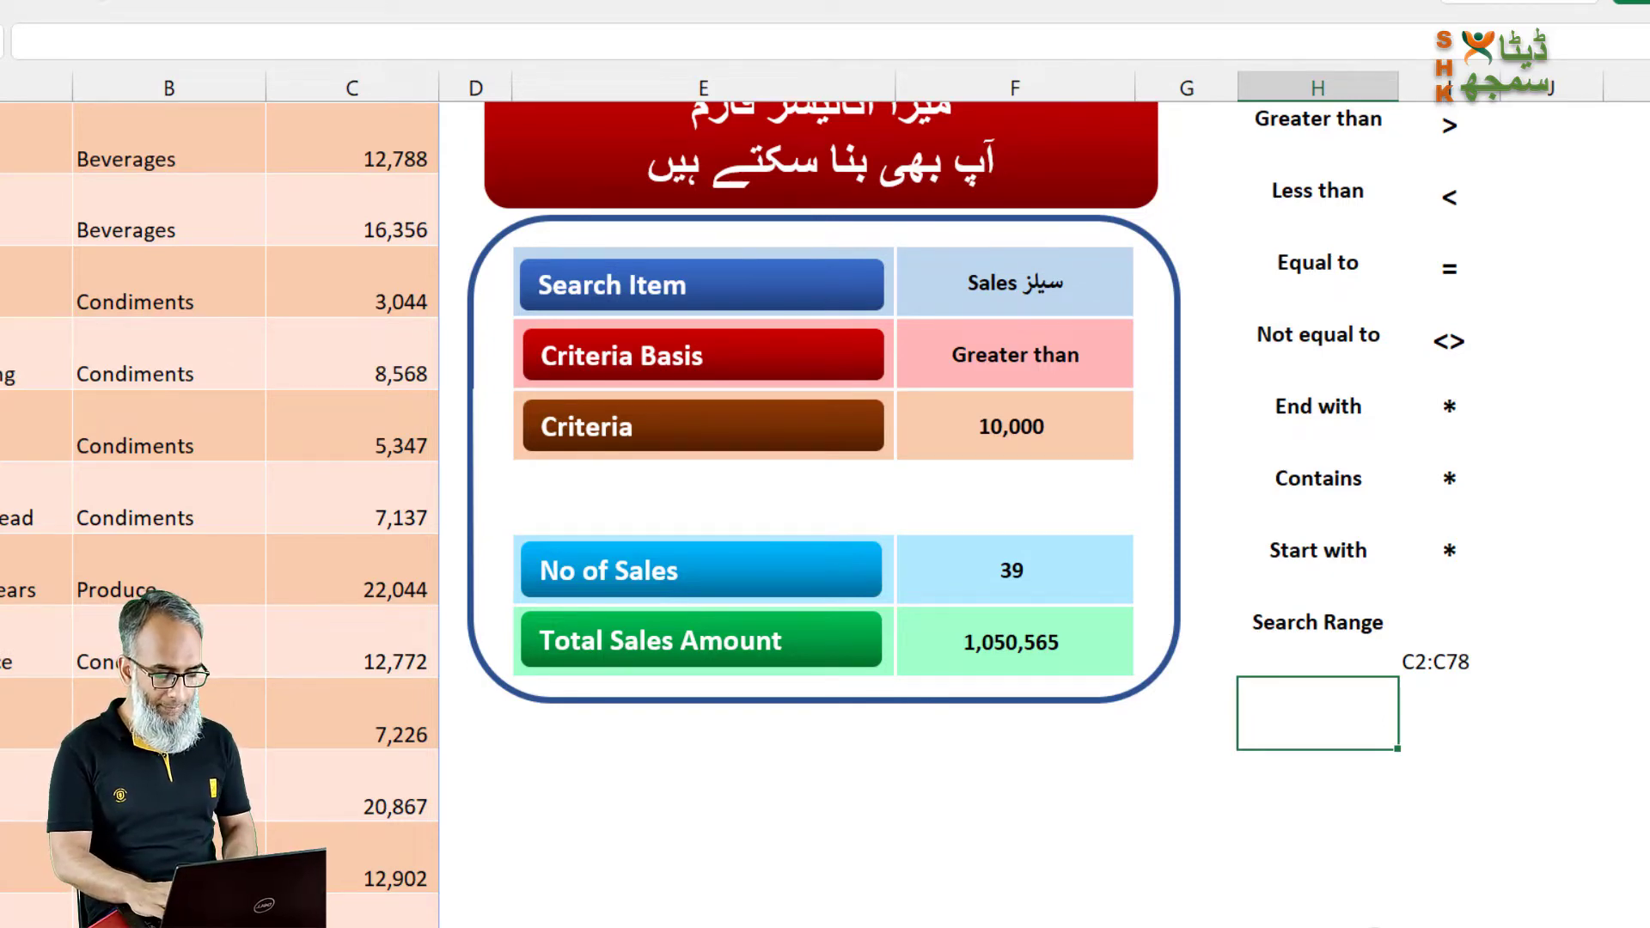
Step: Add the label Criteria below Search Range in column H and move to the cell beside it
text(Criter)
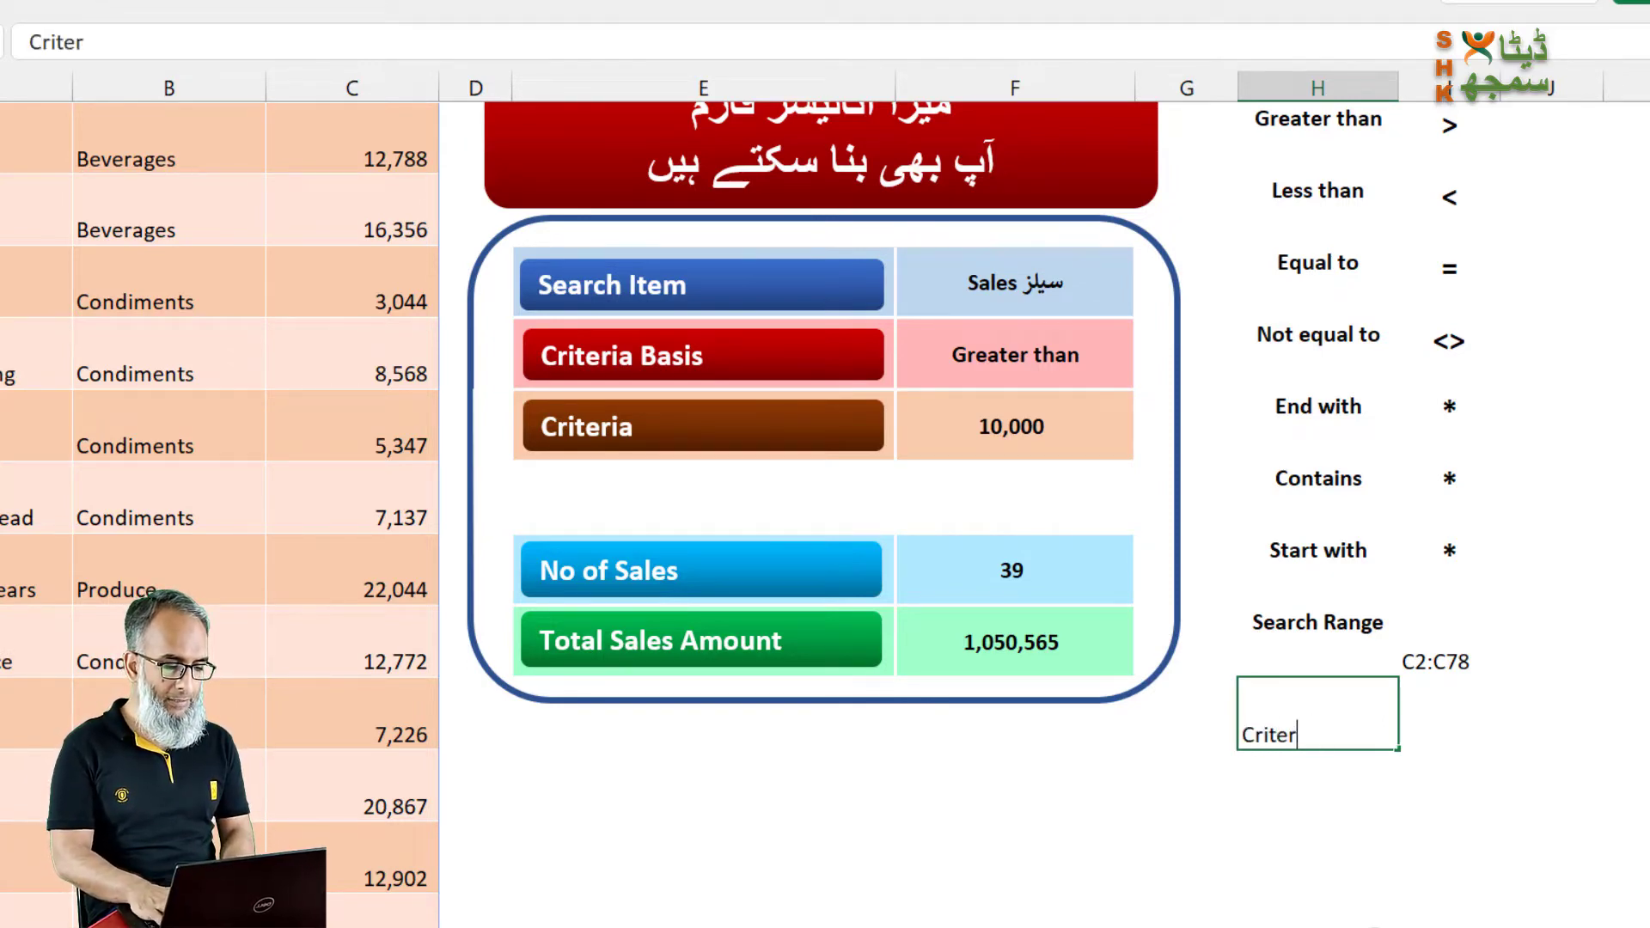
text(ia)
key(Return)
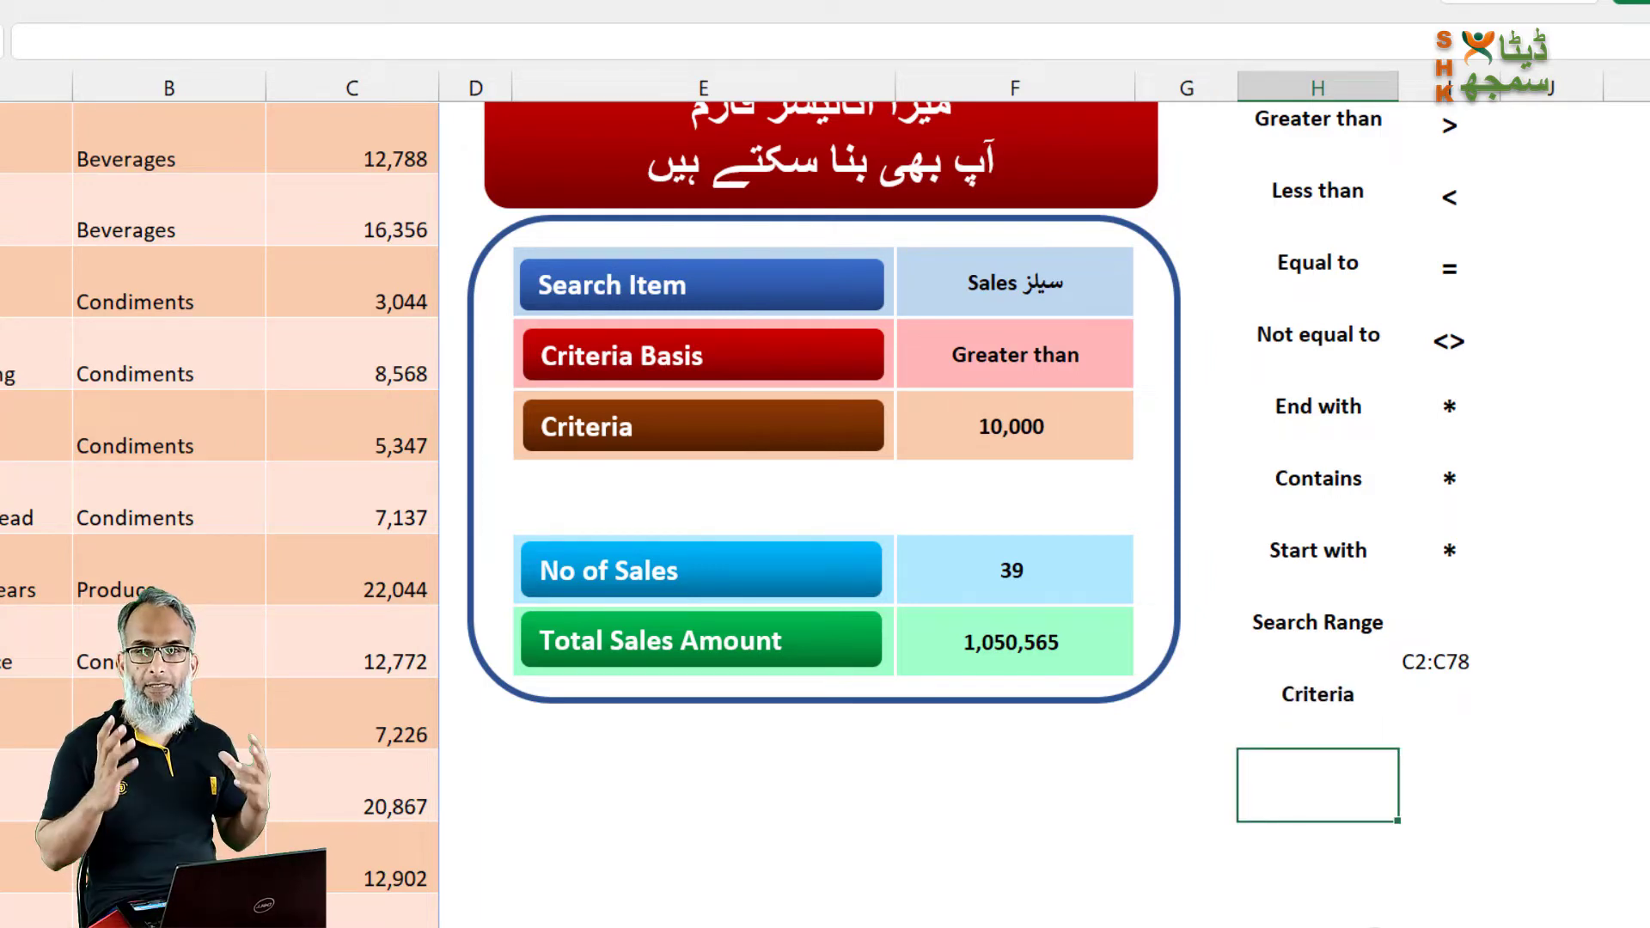
key(Up)
key(Right)
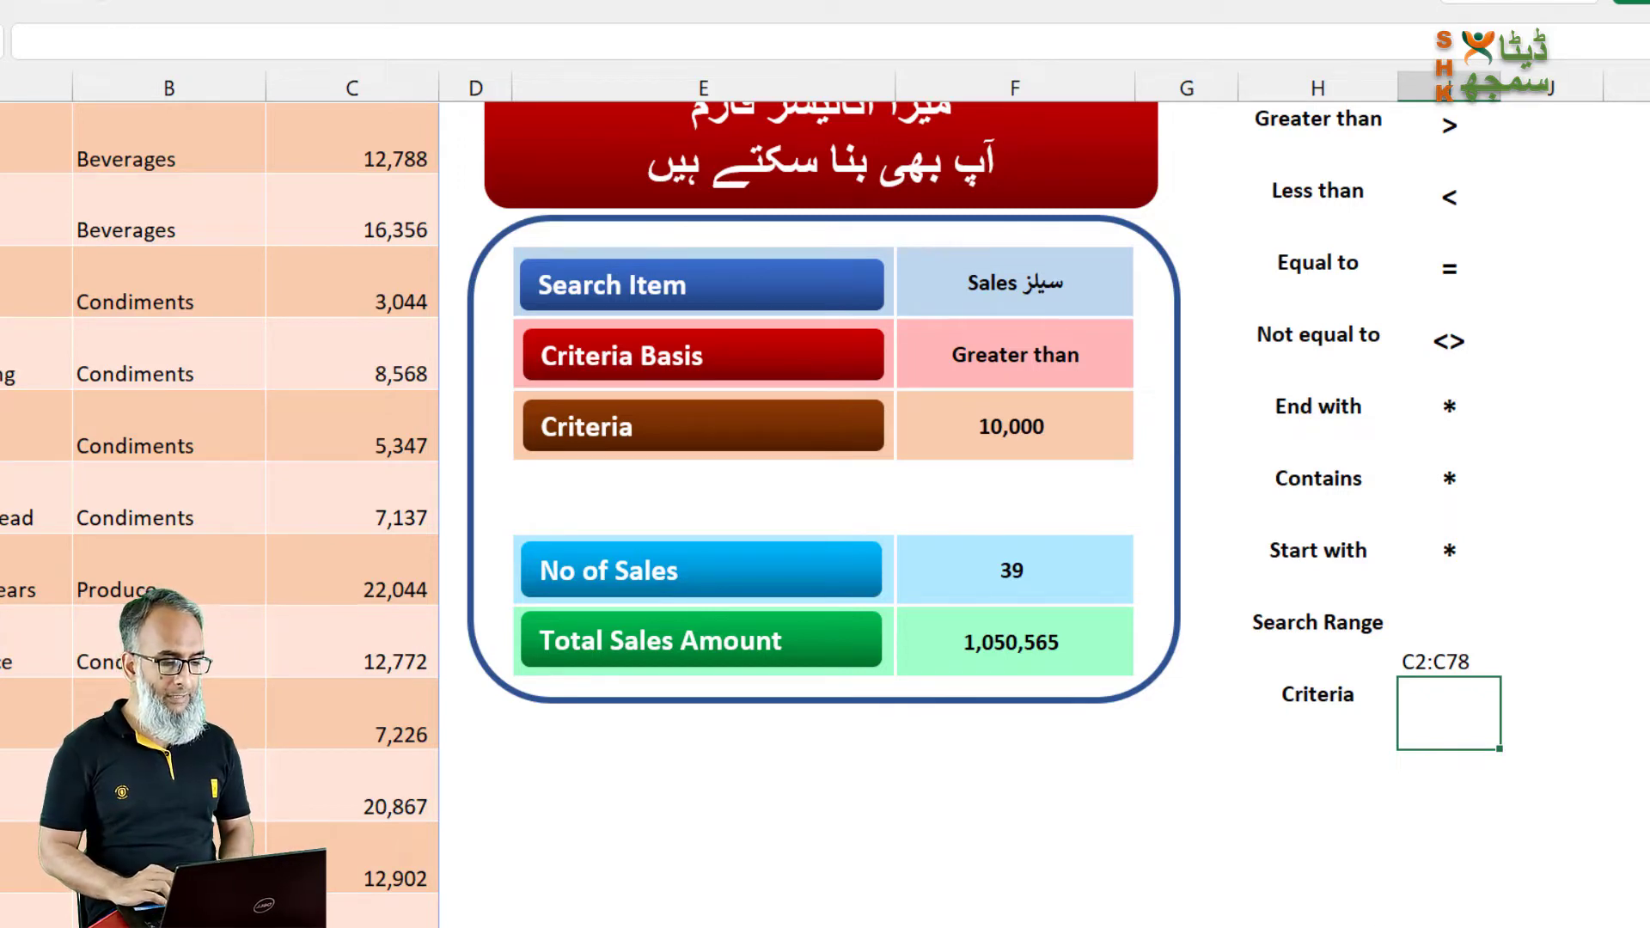
scroll(593, 459, up, 1)
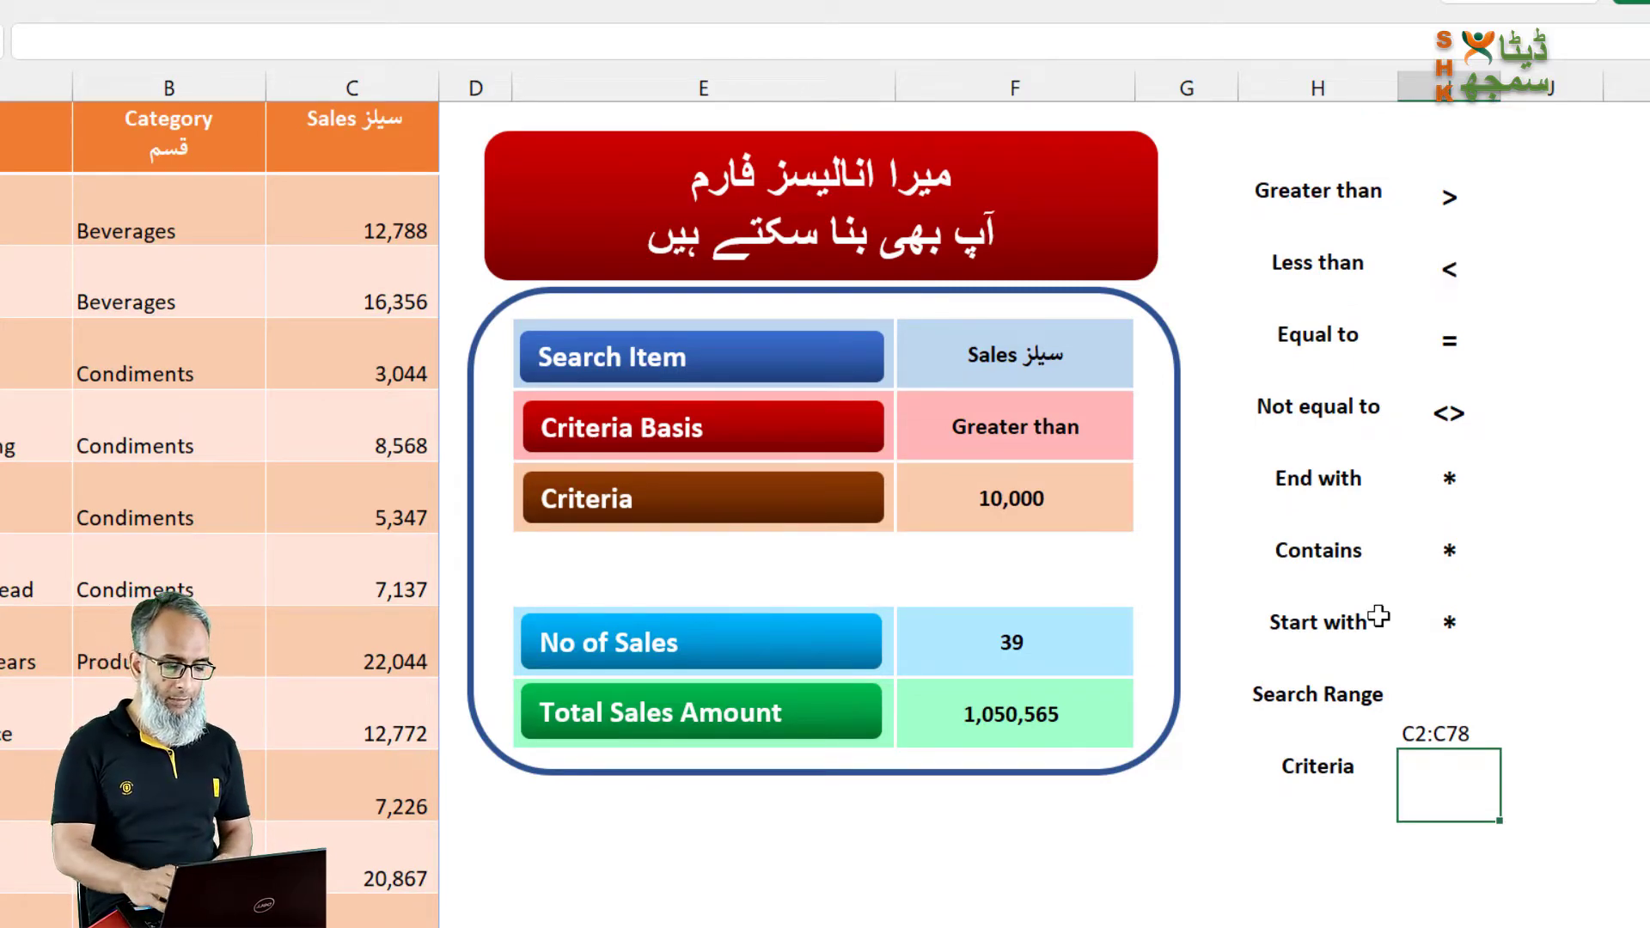
Step: Enter =VLOOKUP(F5,H2:I6,2,0) beside the Criteria label so it returns > for Greater than
text(=vloo)
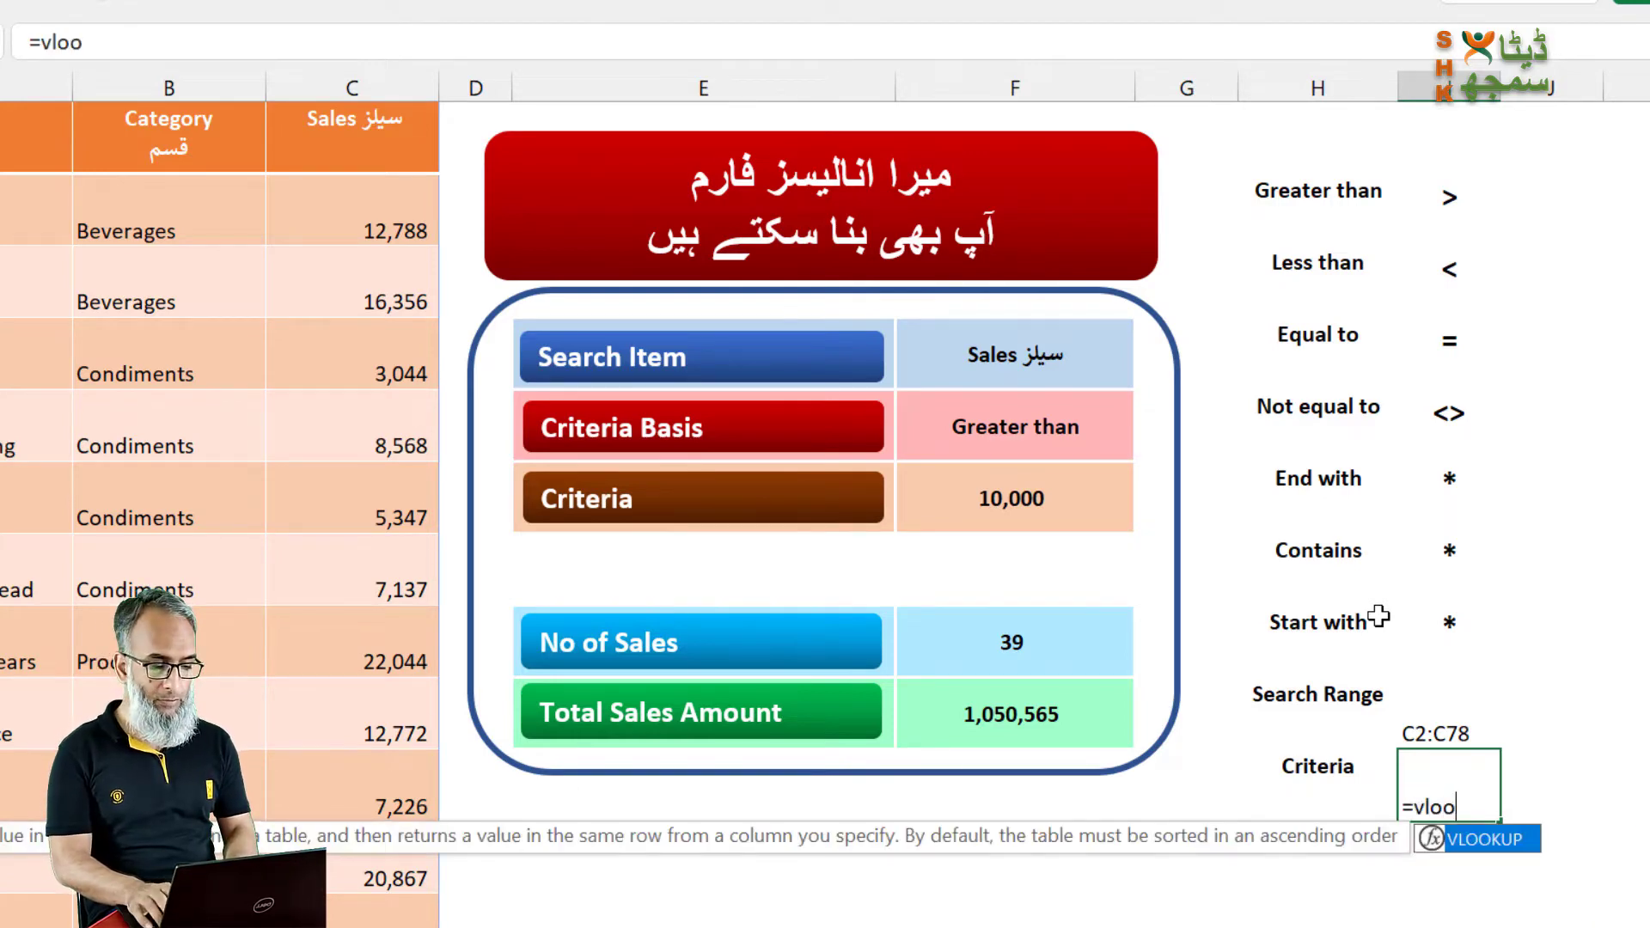
key(Tab)
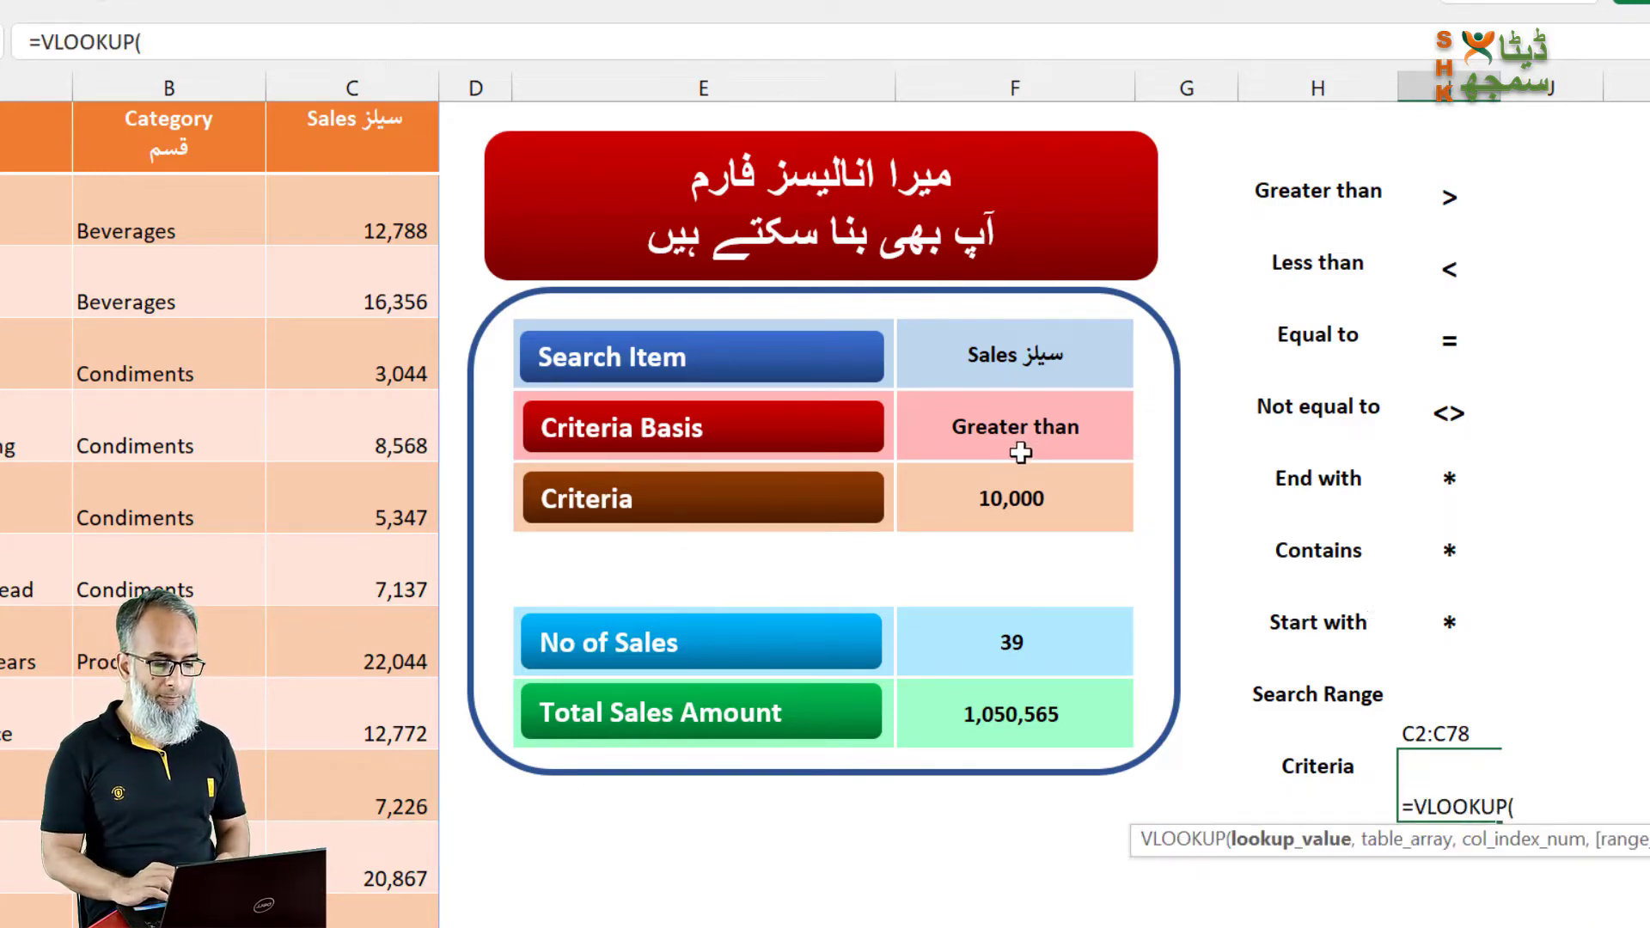
click(989, 427)
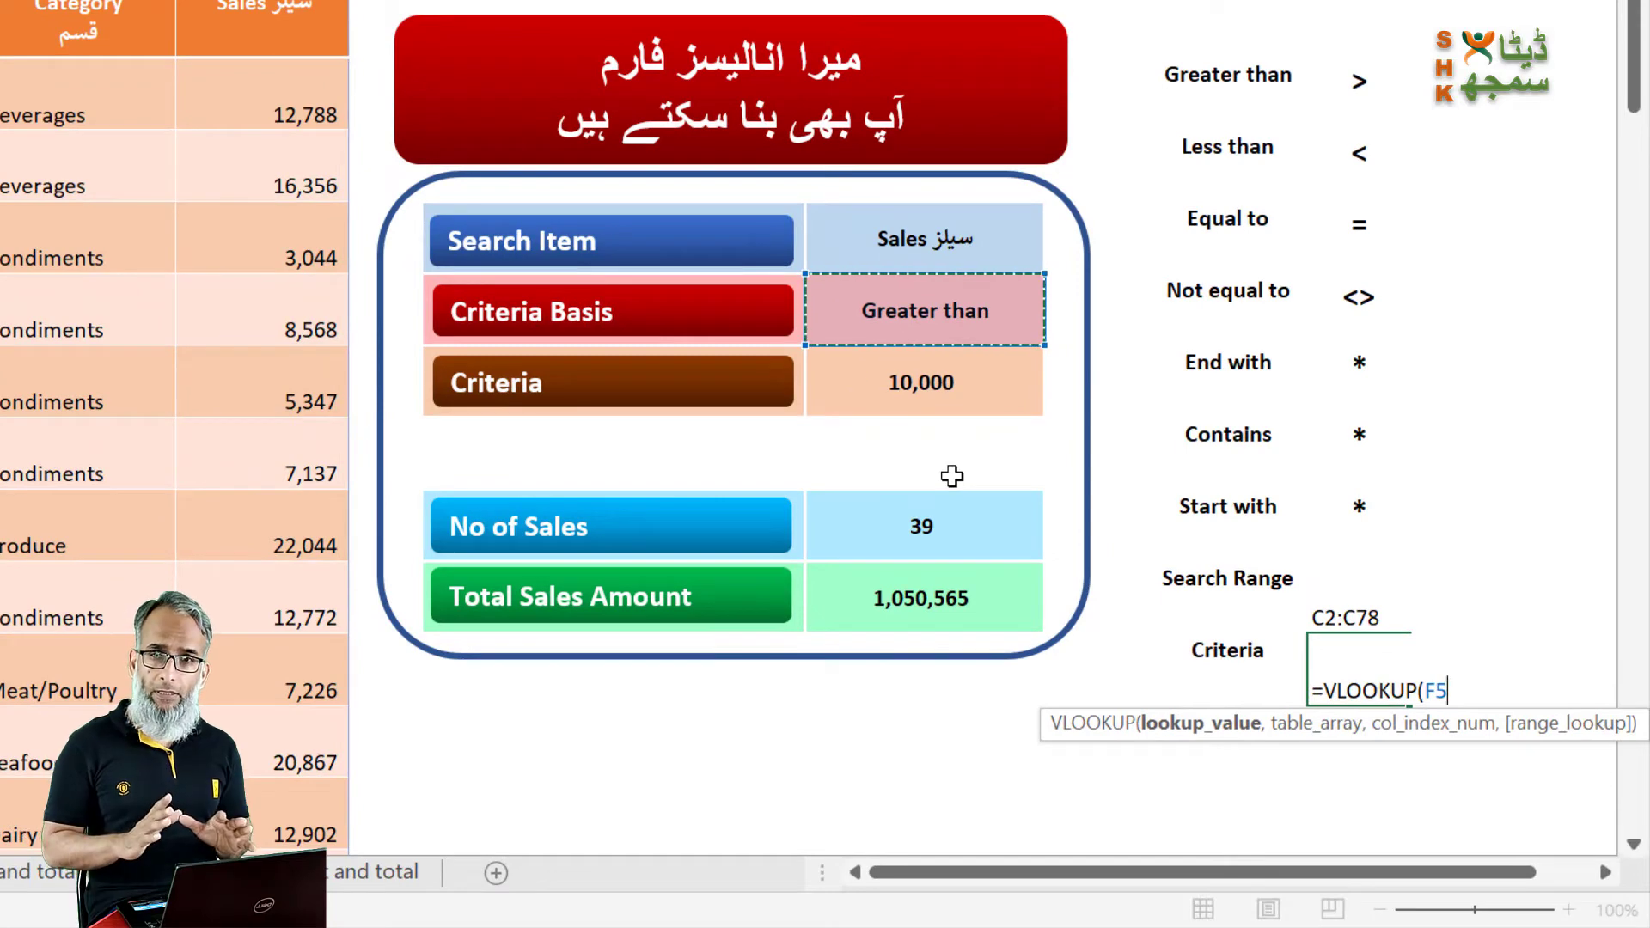
text(,)
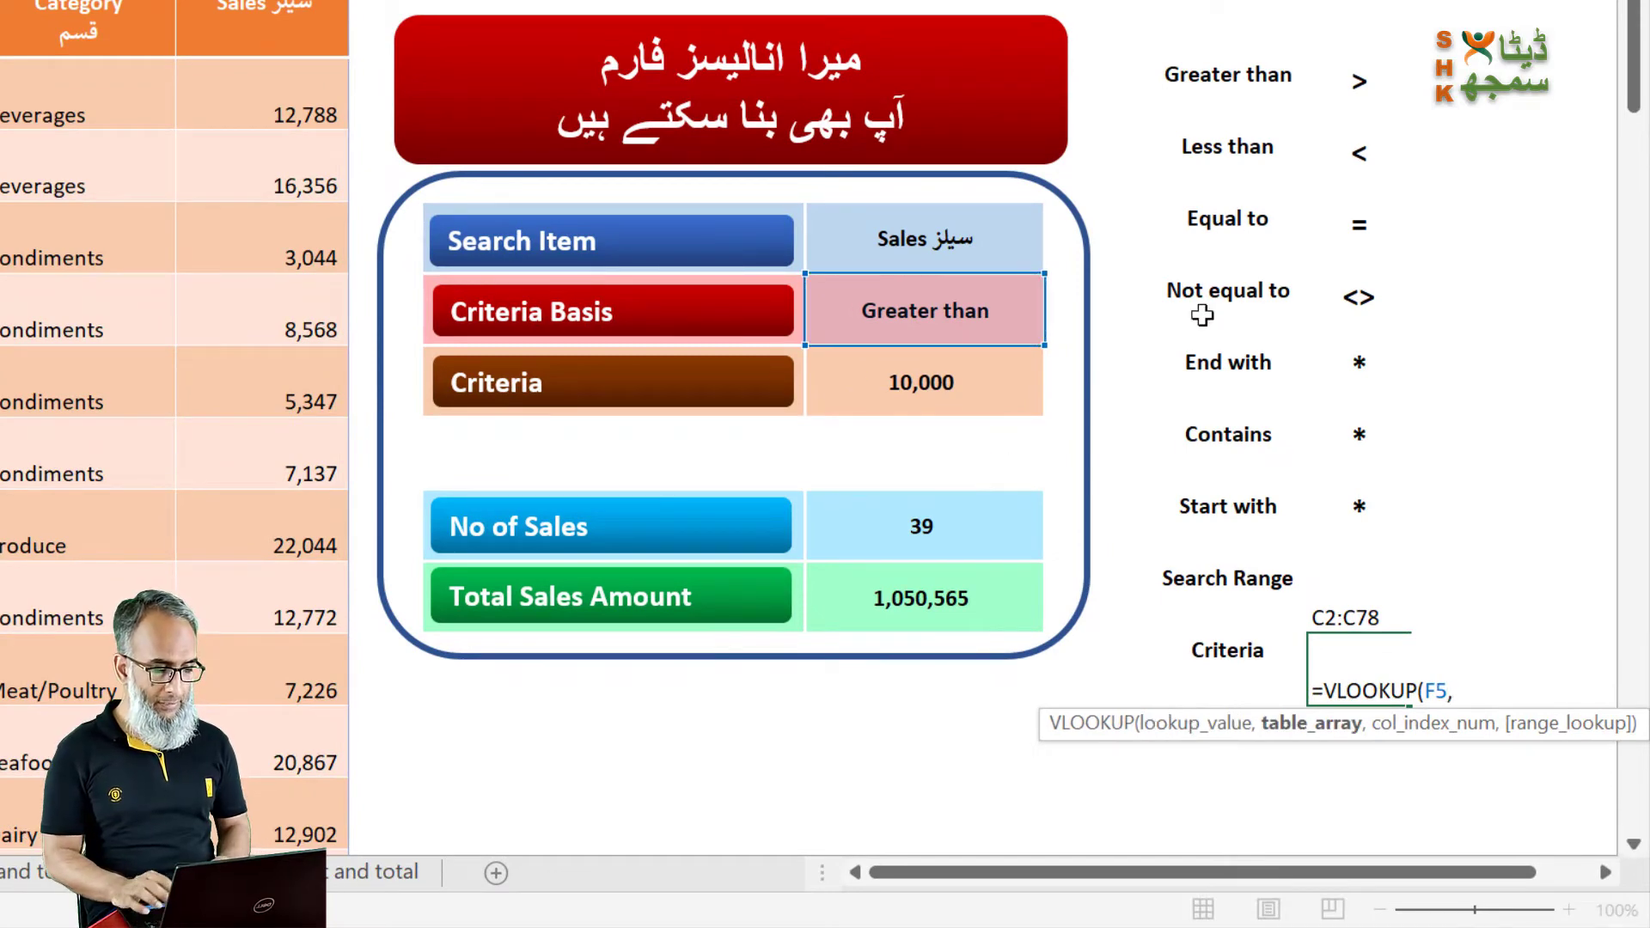
mouse_move(1240, 79)
mouse_down()
mouse_move(1288, 240)
mouse_move(1294, 366)
mouse_move(1329, 370)
mouse_up()
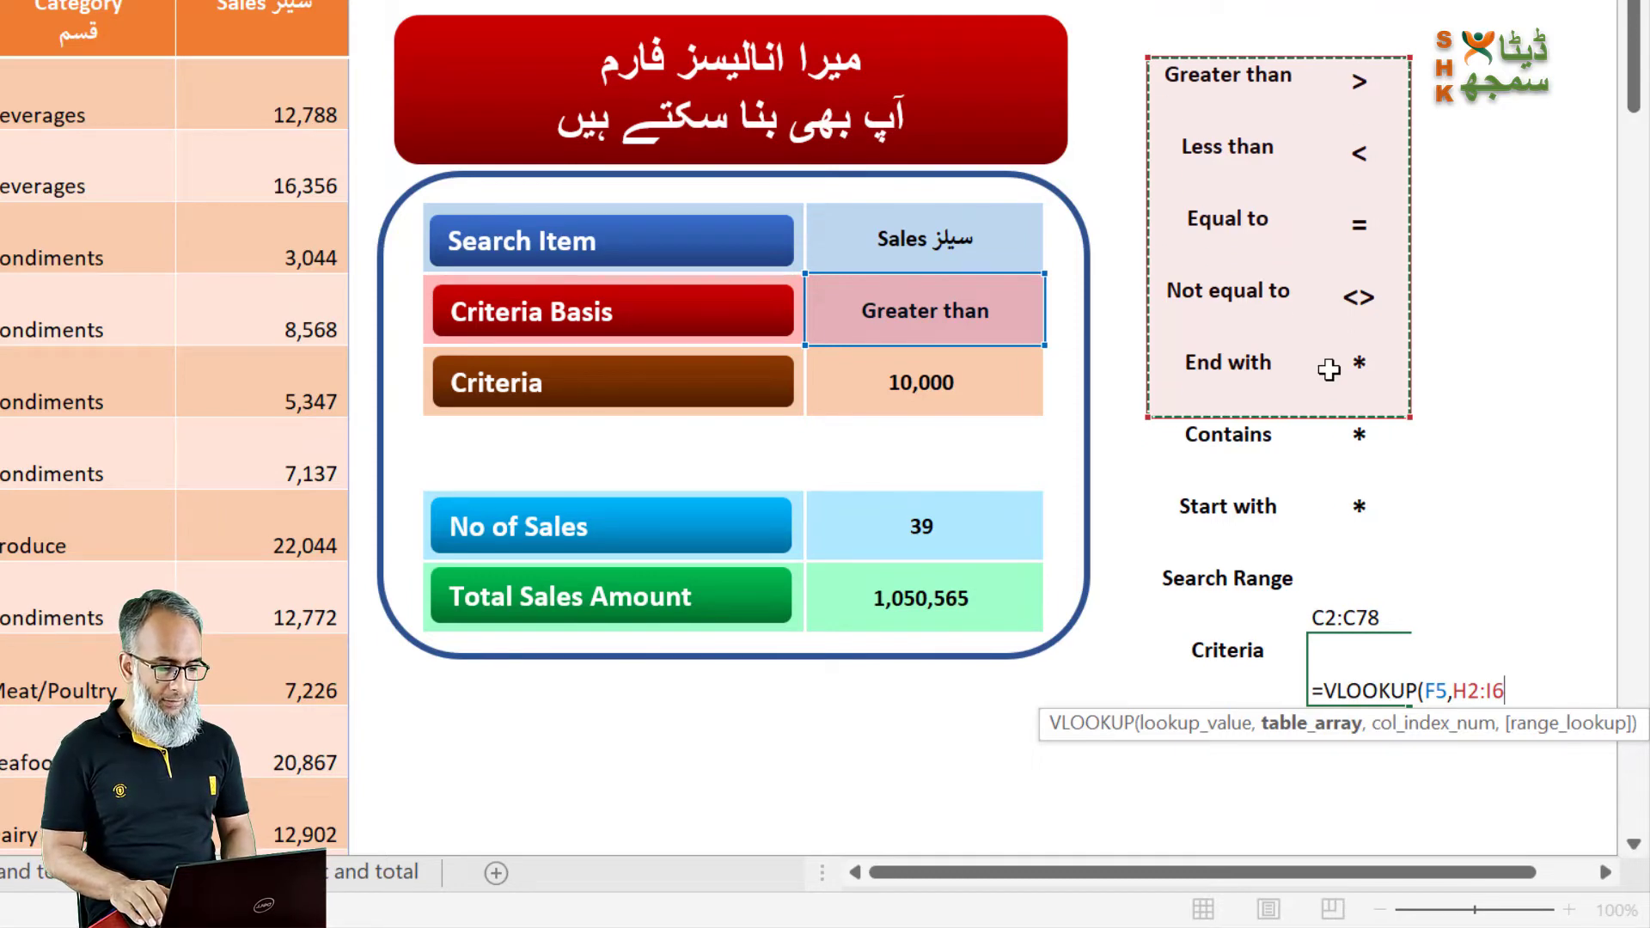
text(,)
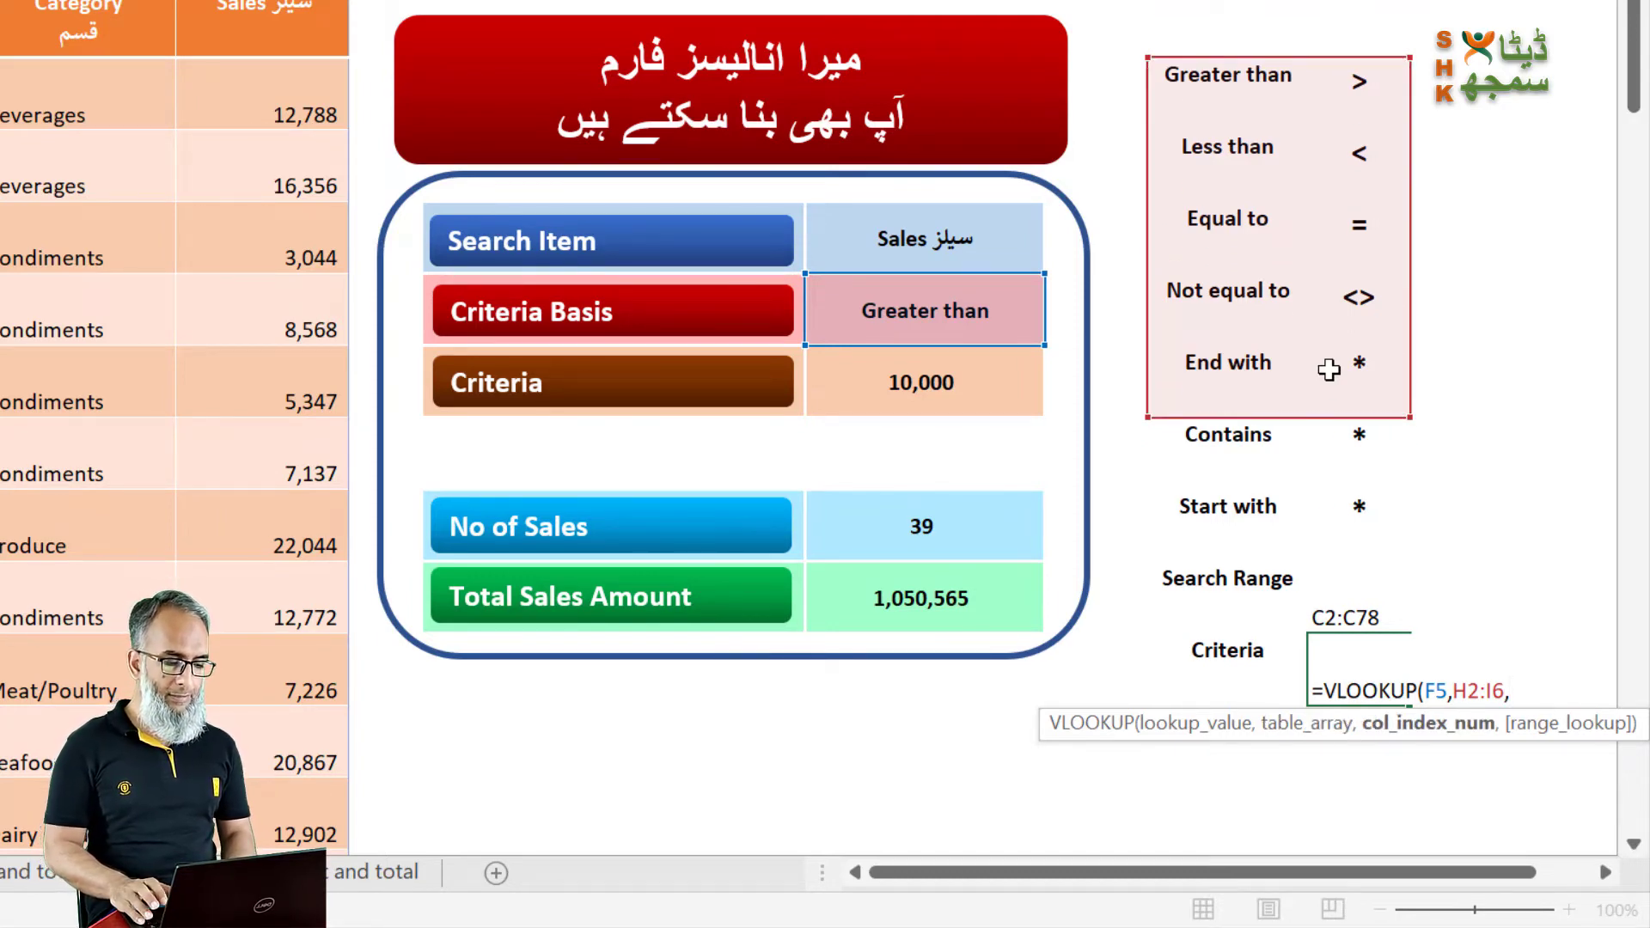
text(2,0)
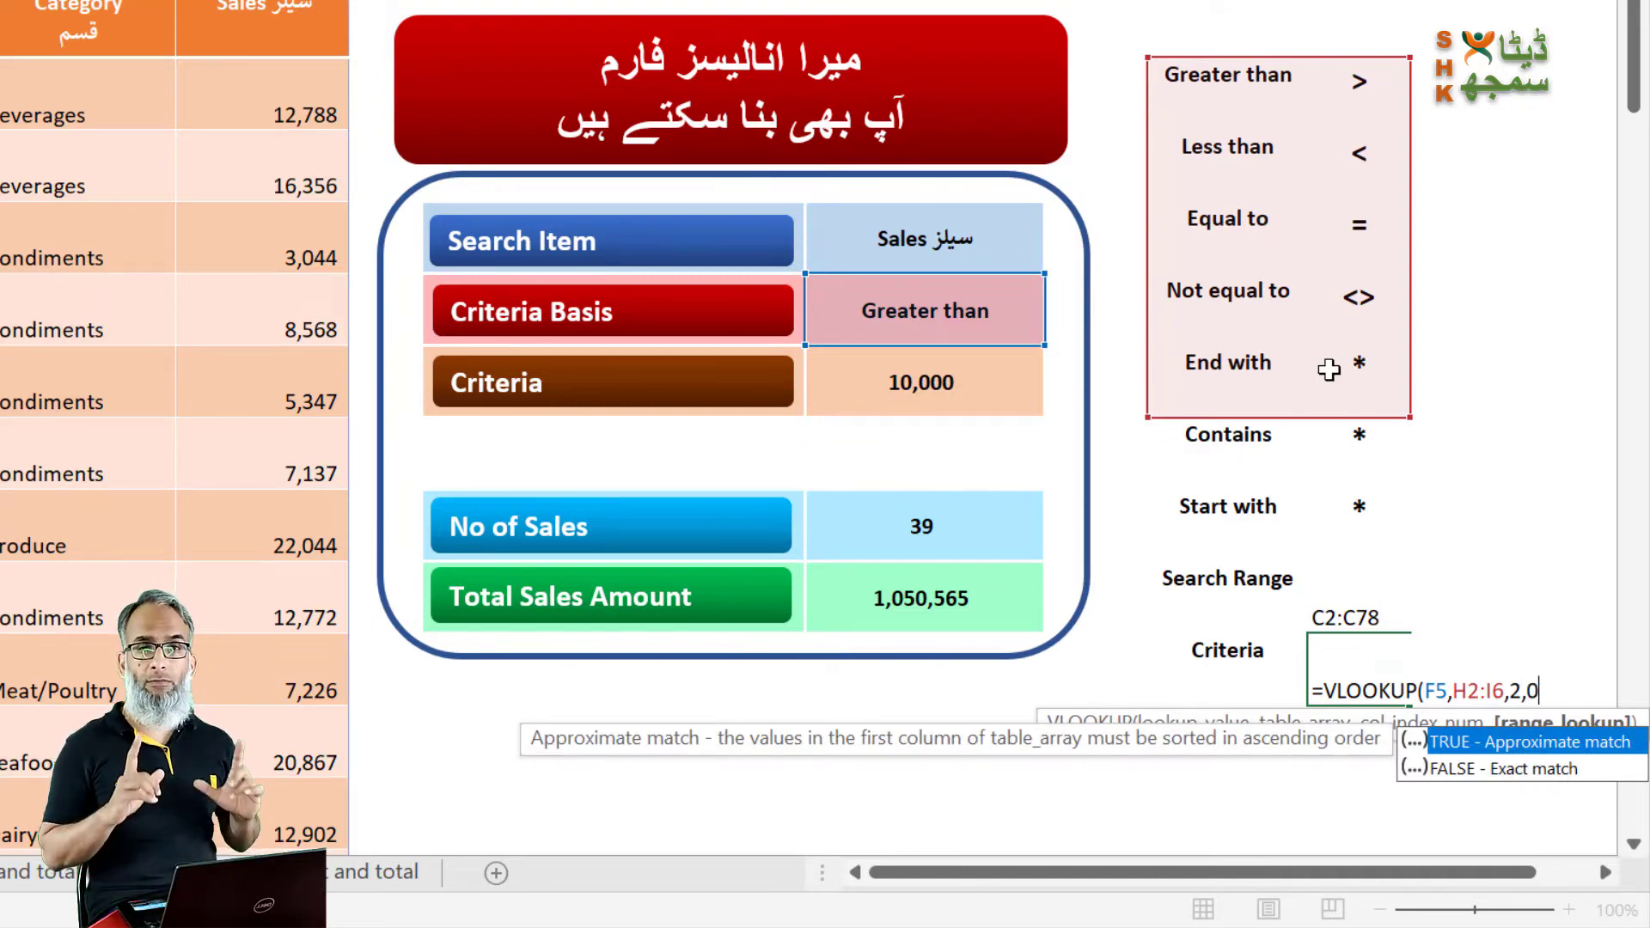
text())
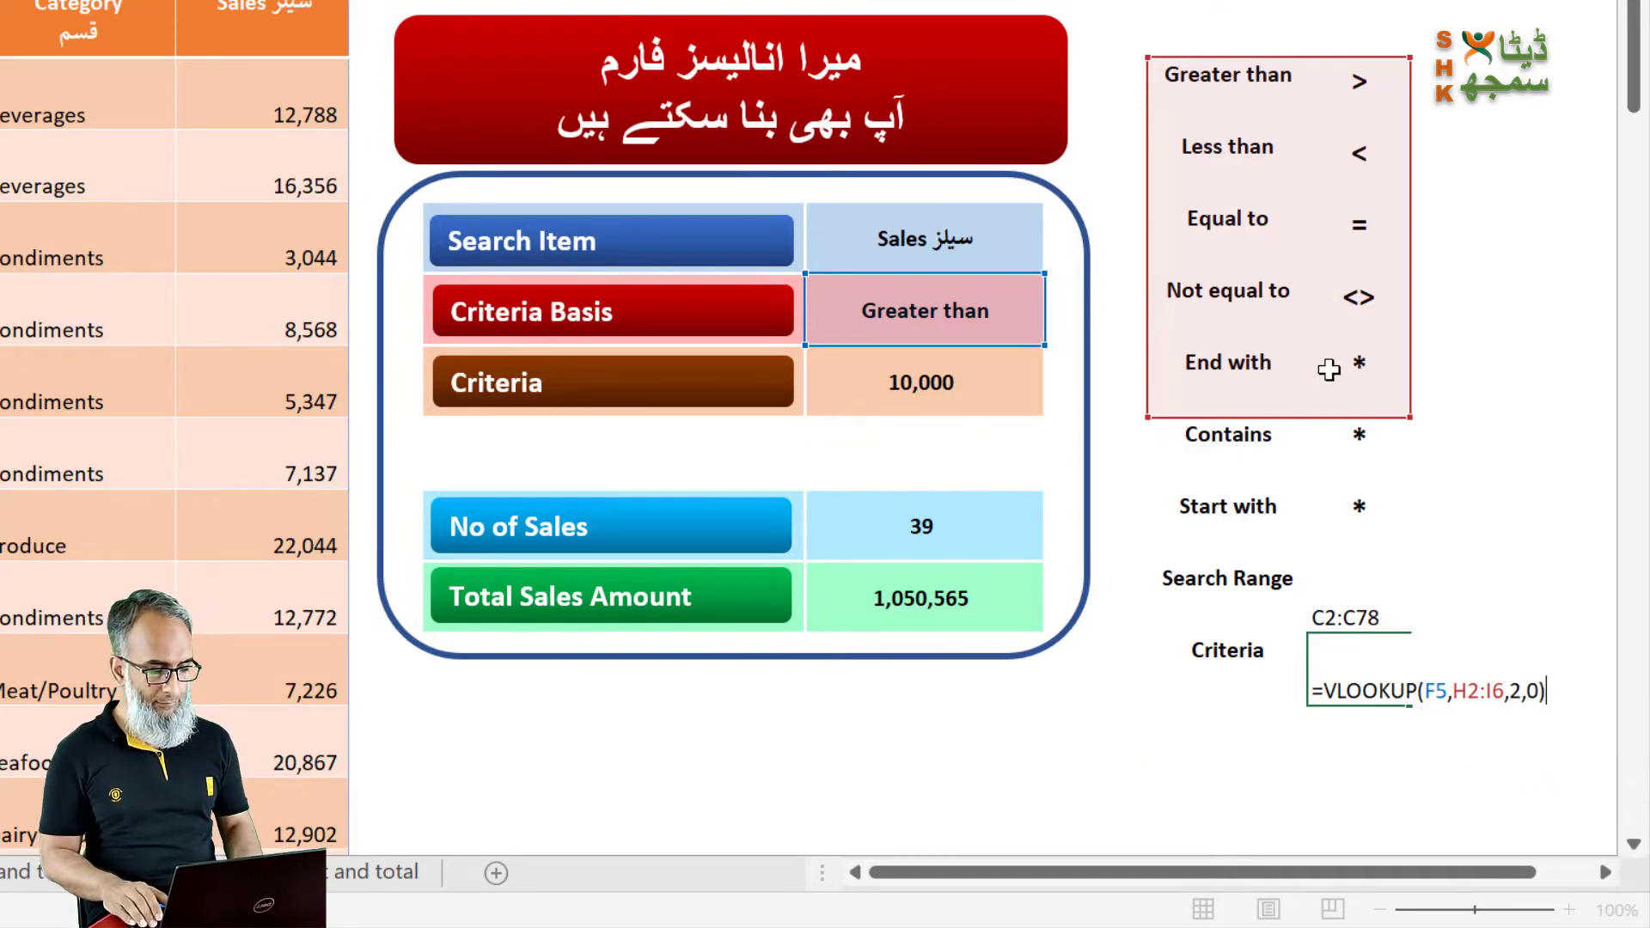
key(Return)
key(Up)
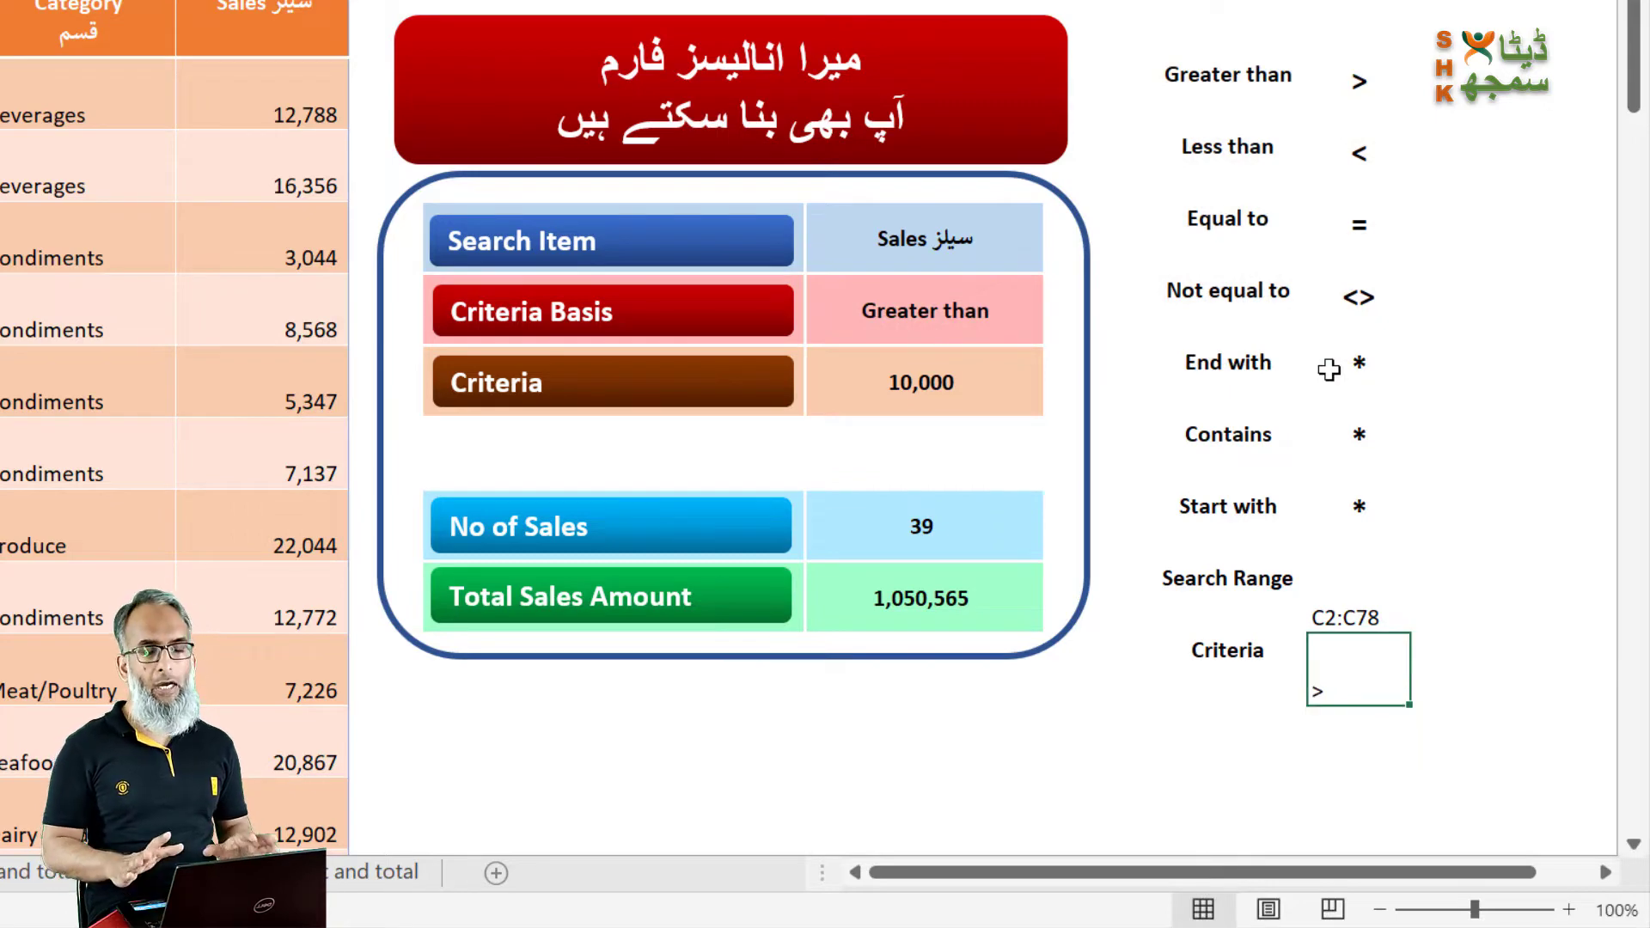
Step: Set Criteria Basis to Less than and confirm the operator lookup now shows <
click(1002, 296)
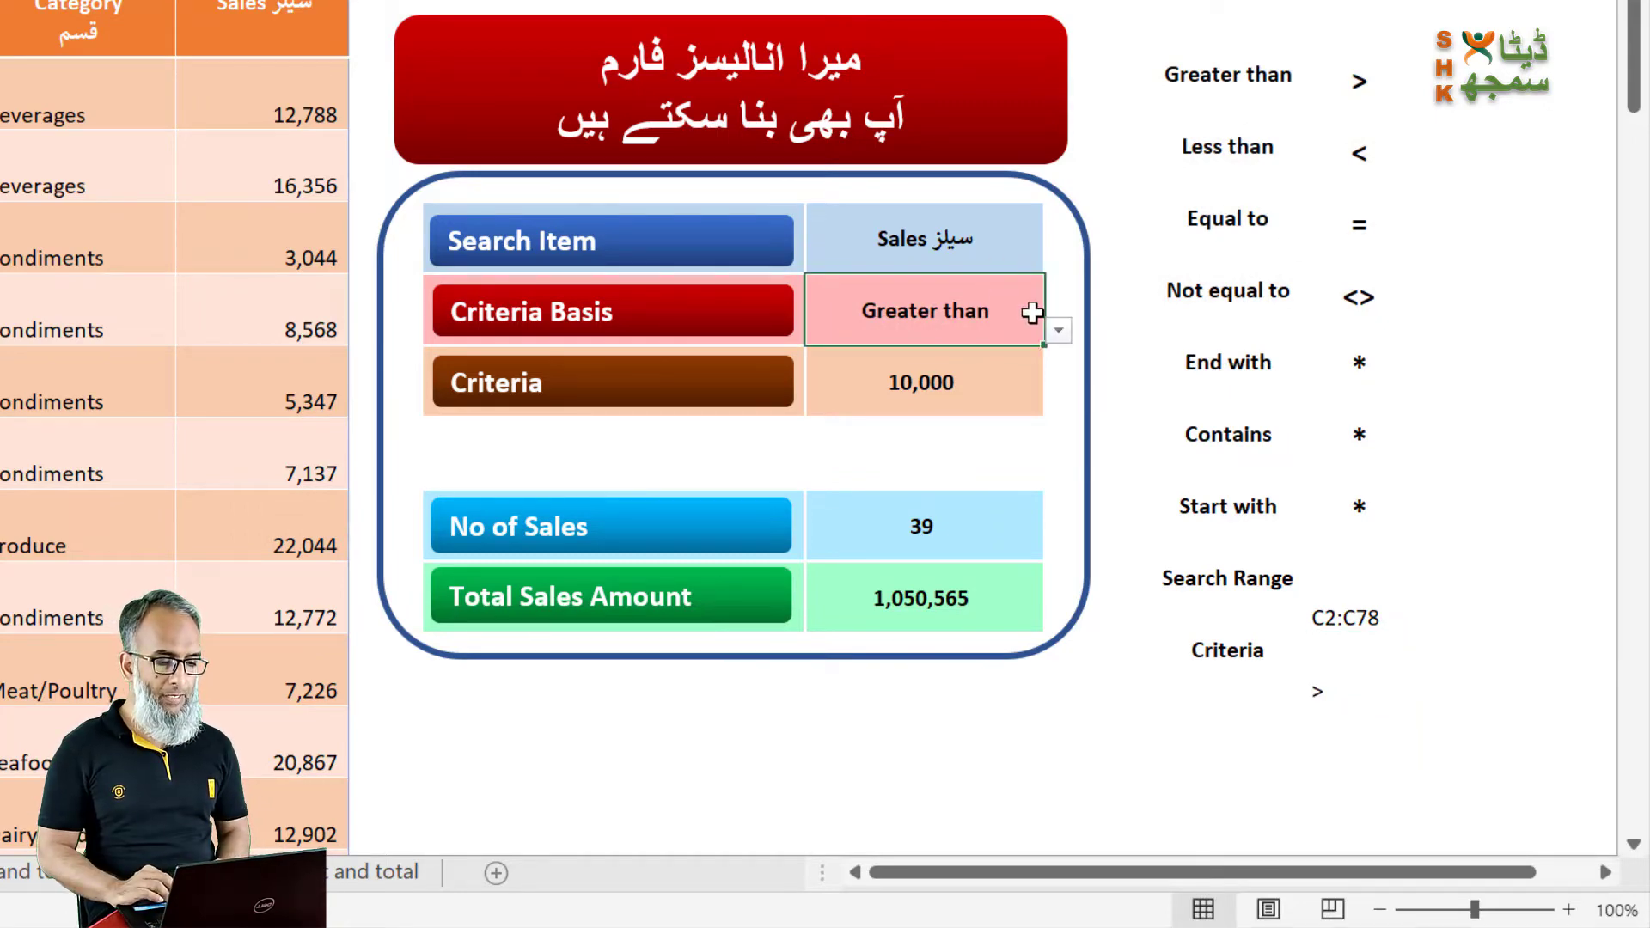
click(1058, 330)
click(979, 384)
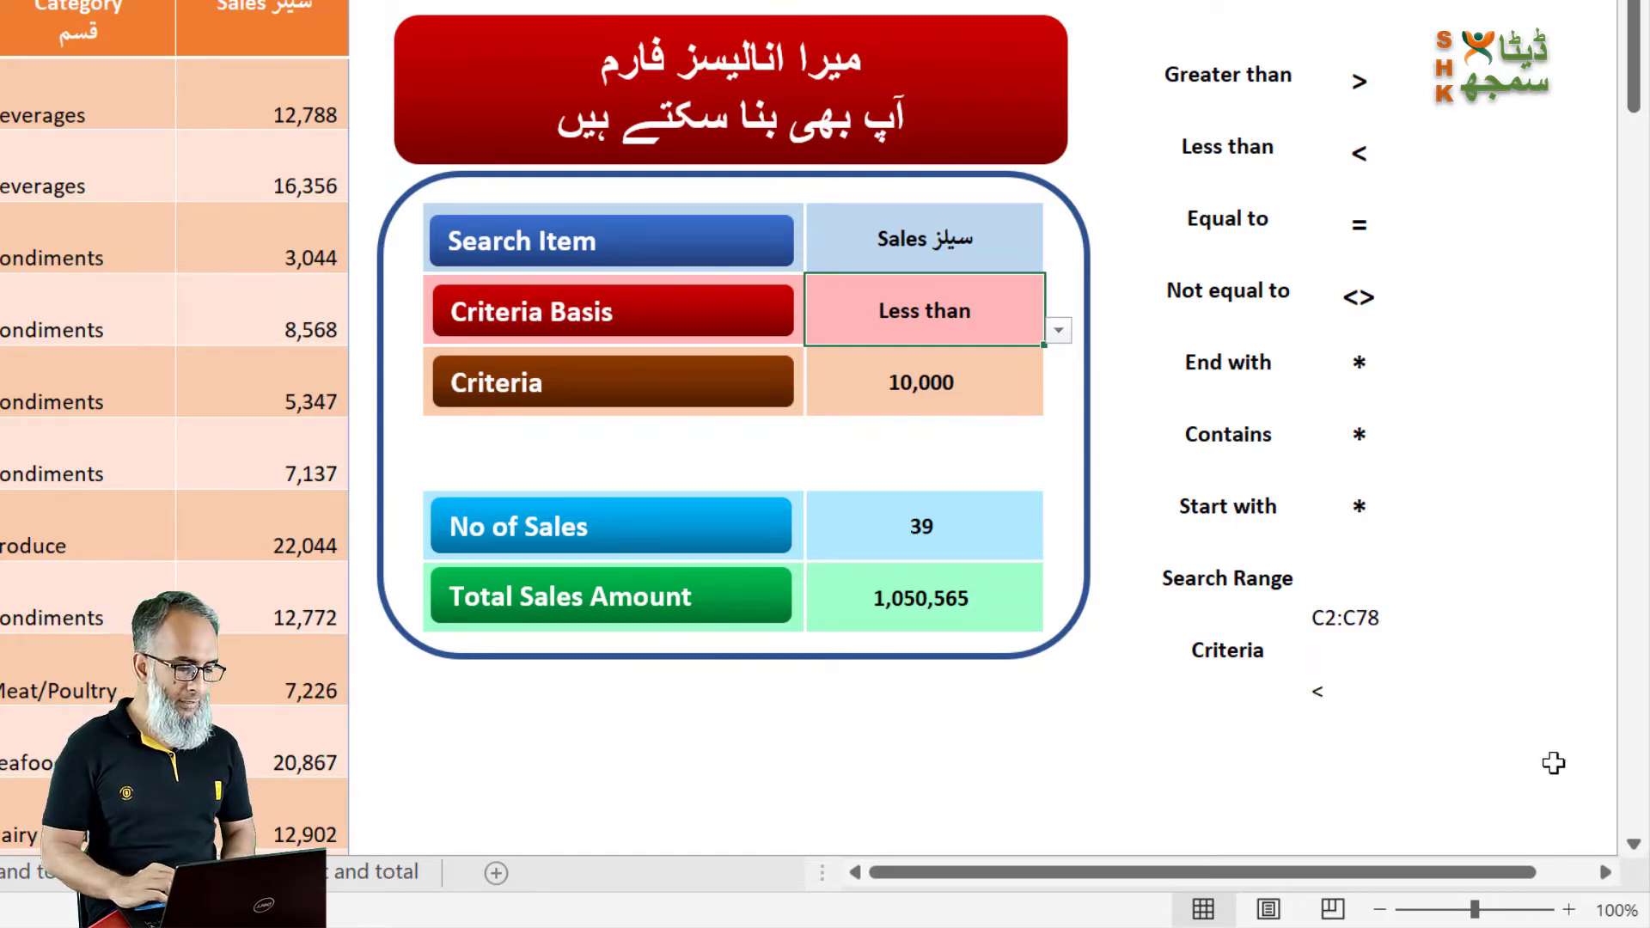
click(1323, 687)
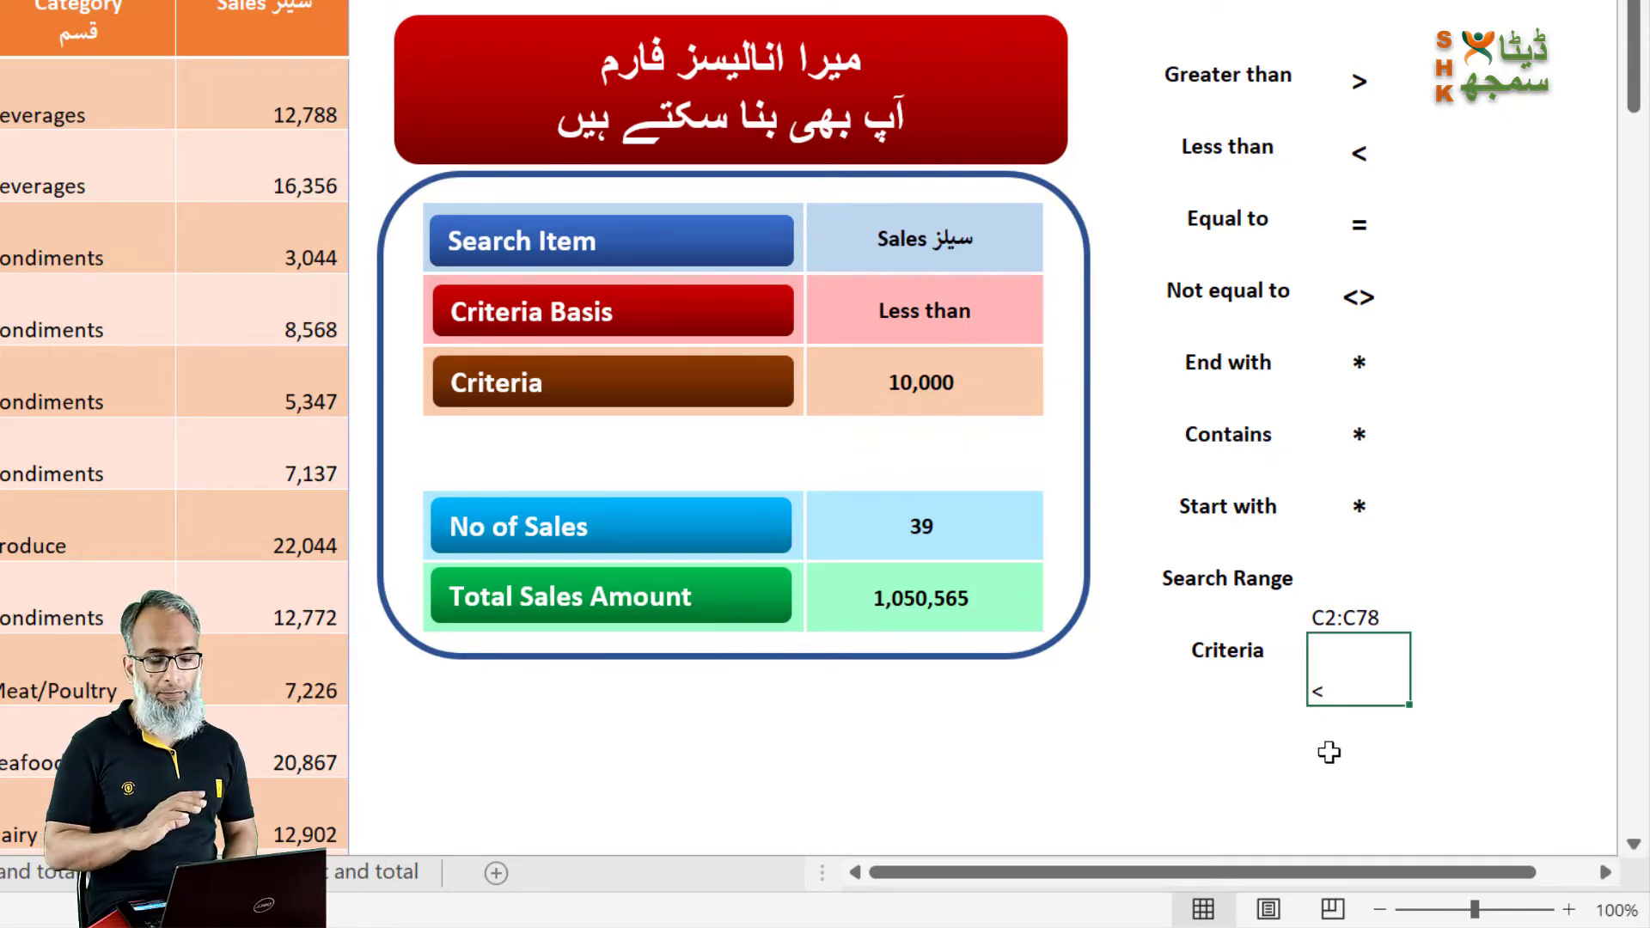
Step: Append the Criteria value F6 to the operator lookup formula
key(F2)
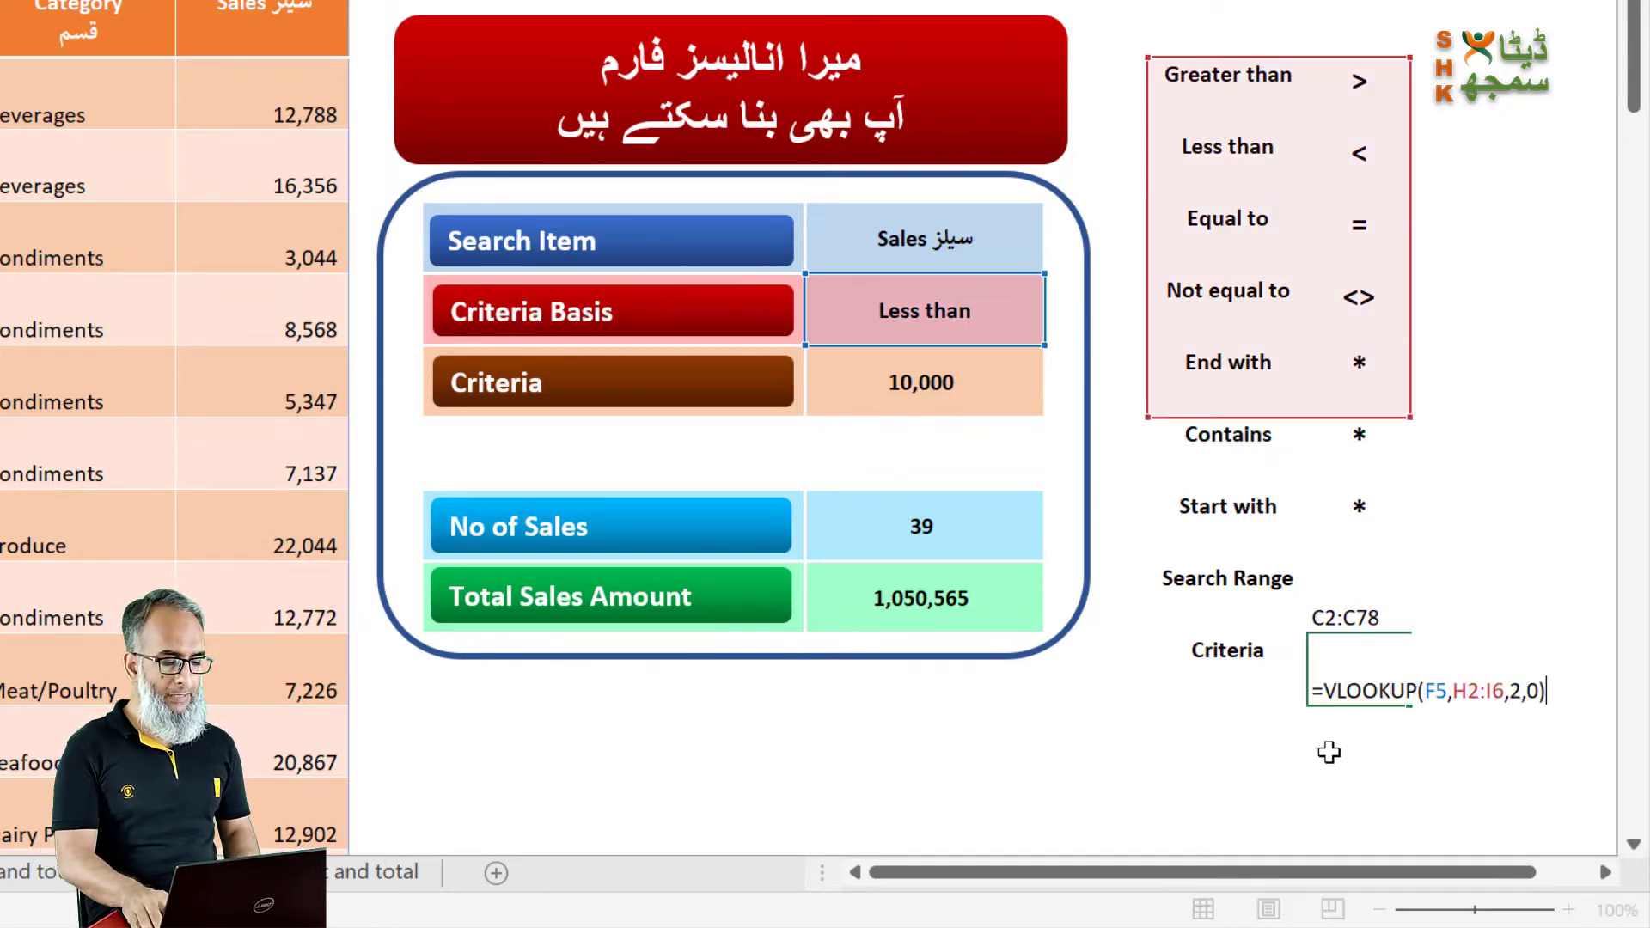
click(1002, 391)
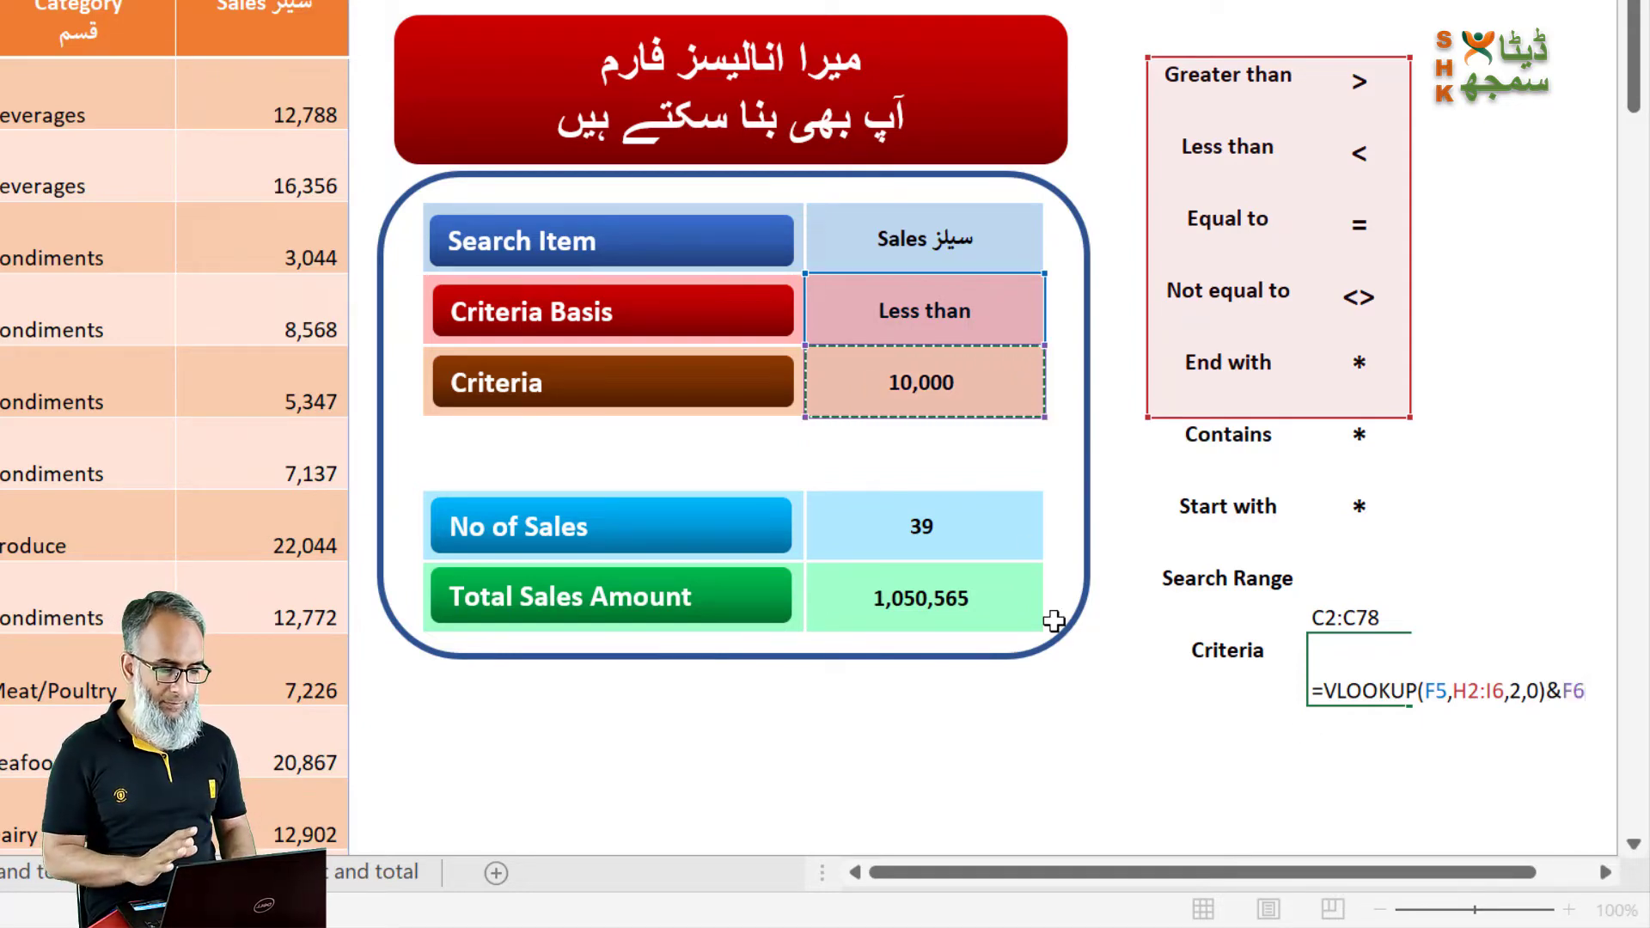
key(ctrl+Return)
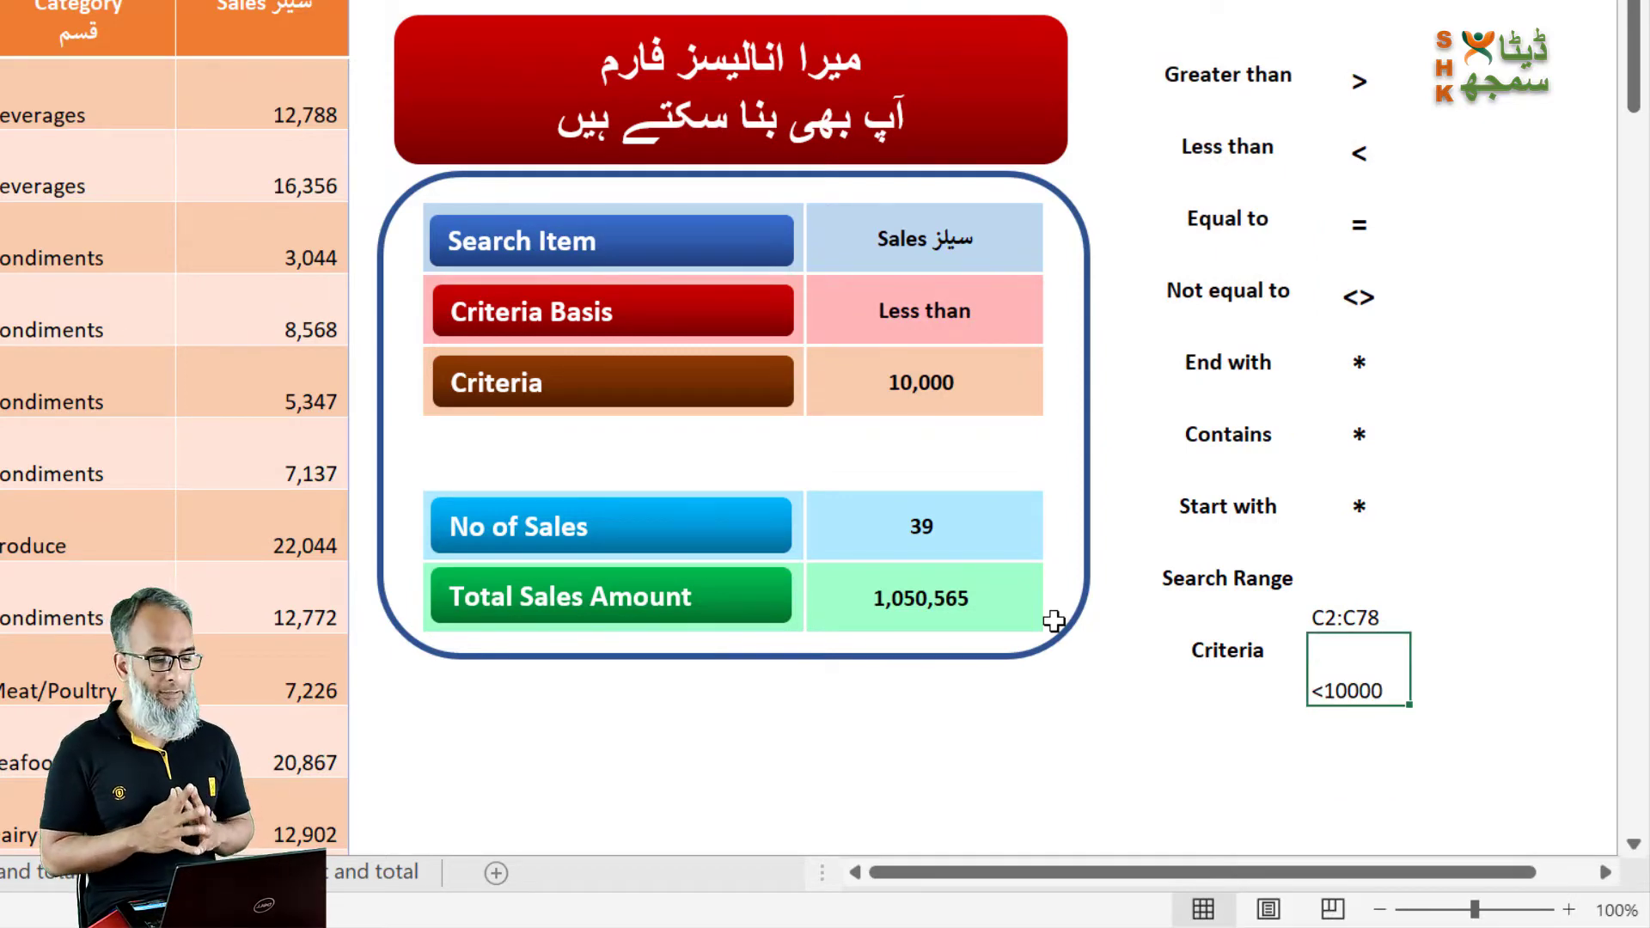
Step: Set Criteria Basis to Not equal to and Criteria to 5,000, giving helper criteria <>5000
click(1035, 337)
click(1058, 332)
click(924, 422)
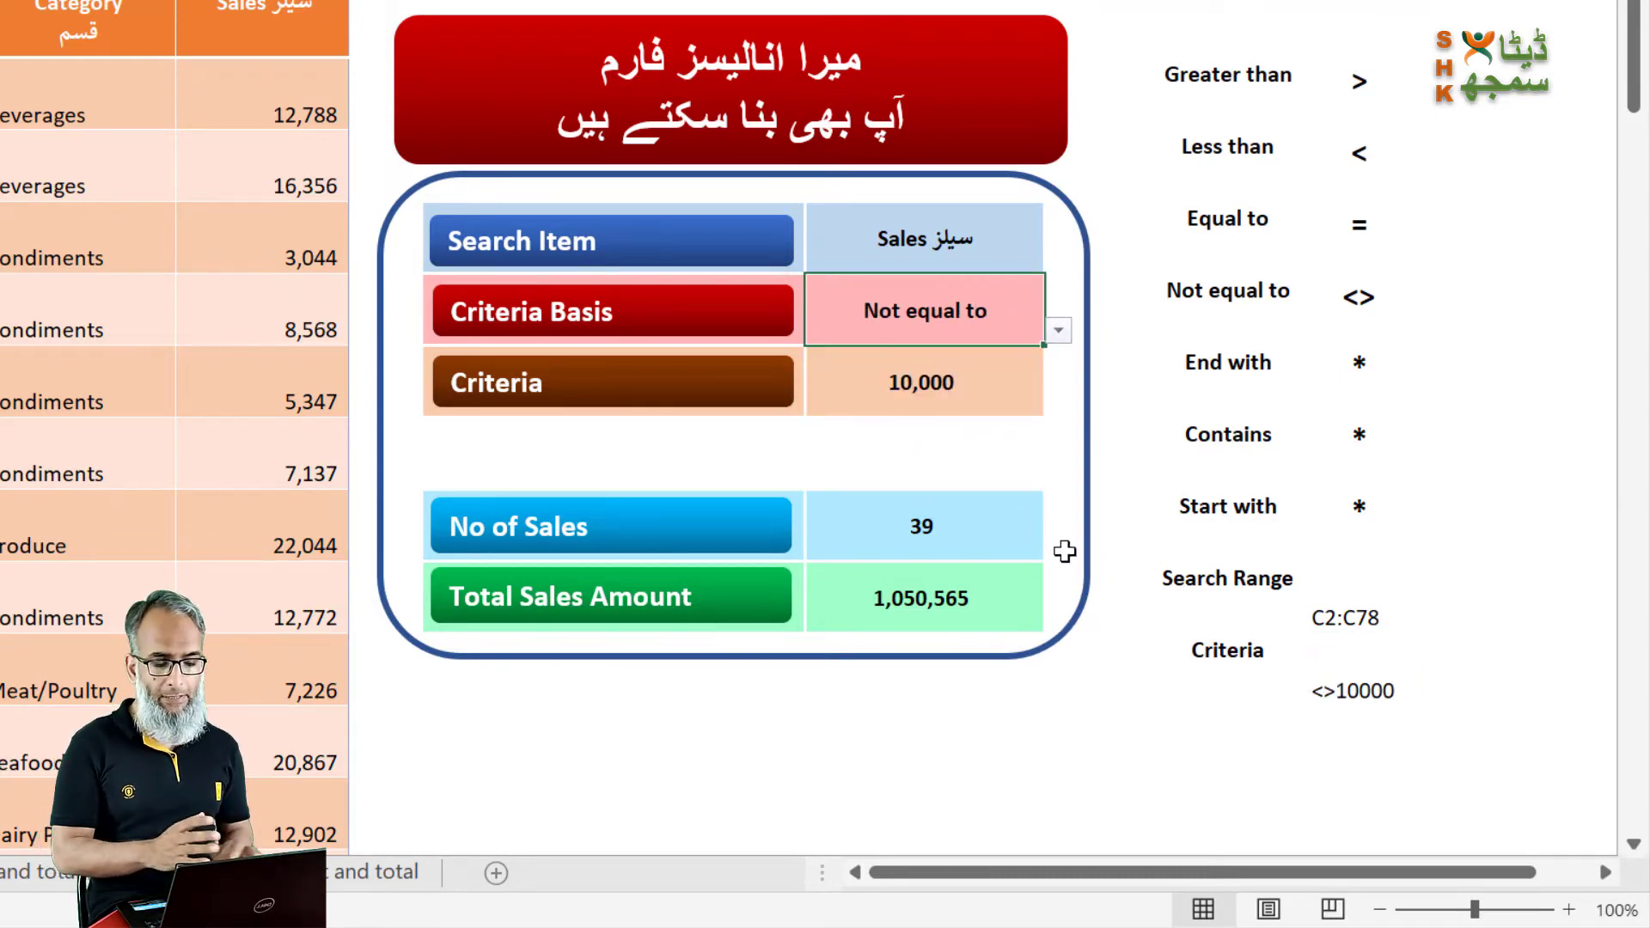
click(950, 382)
text(5)
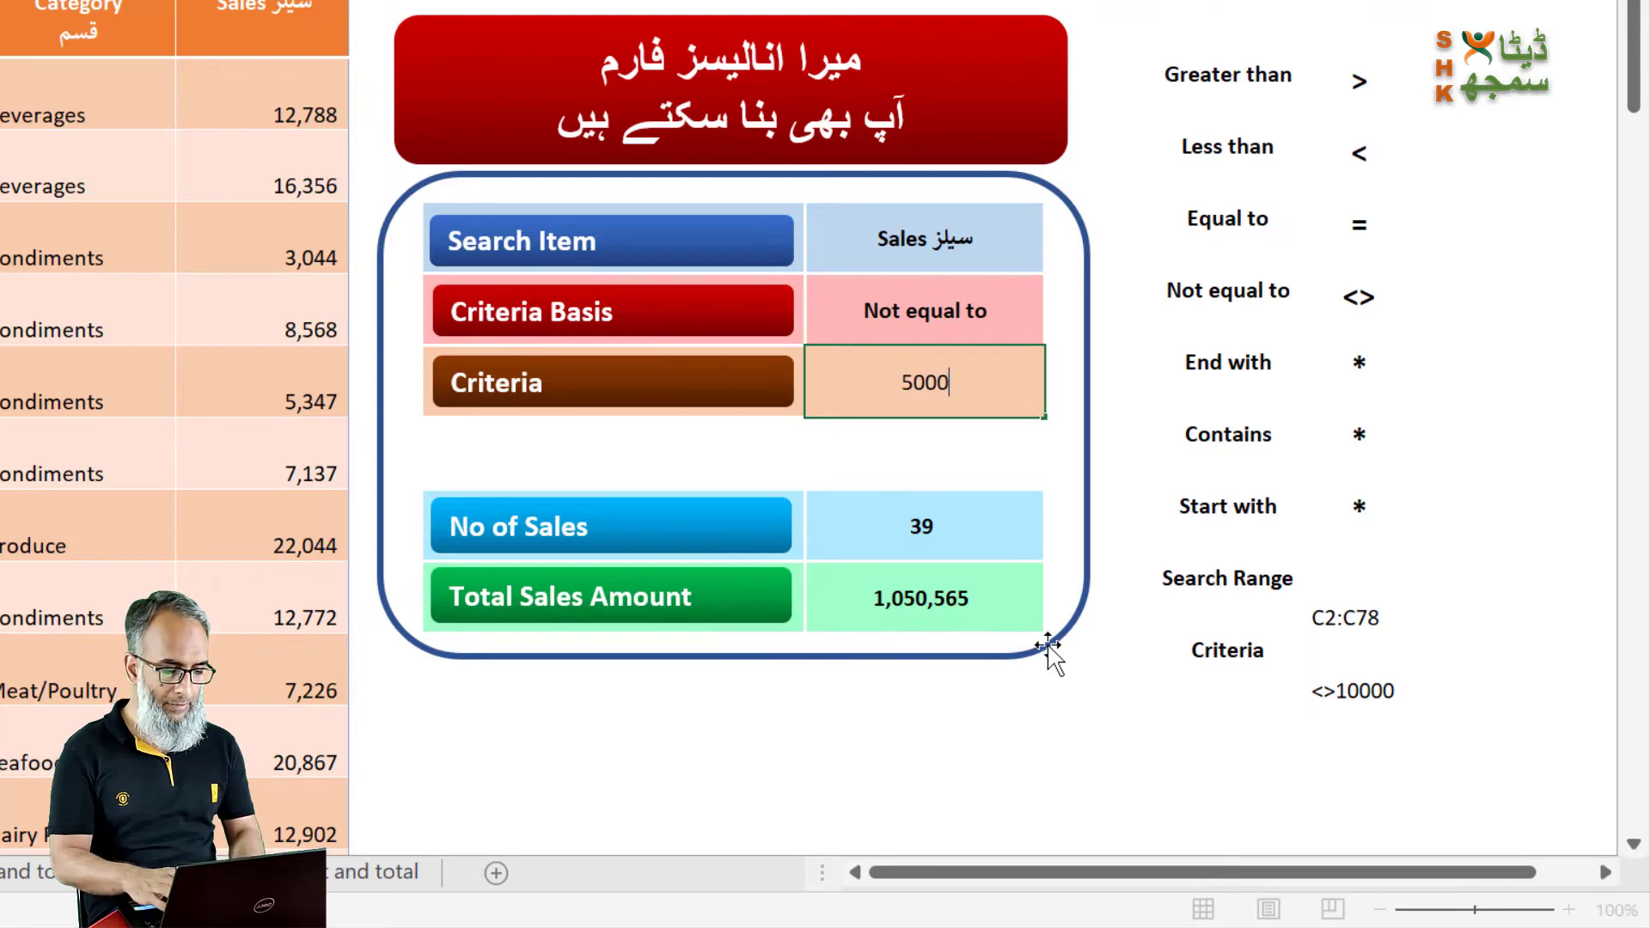
key(Return)
key(Right)
key(Right)
key(Right)
key(Down)
key(Down)
key(Down)
key(Down)
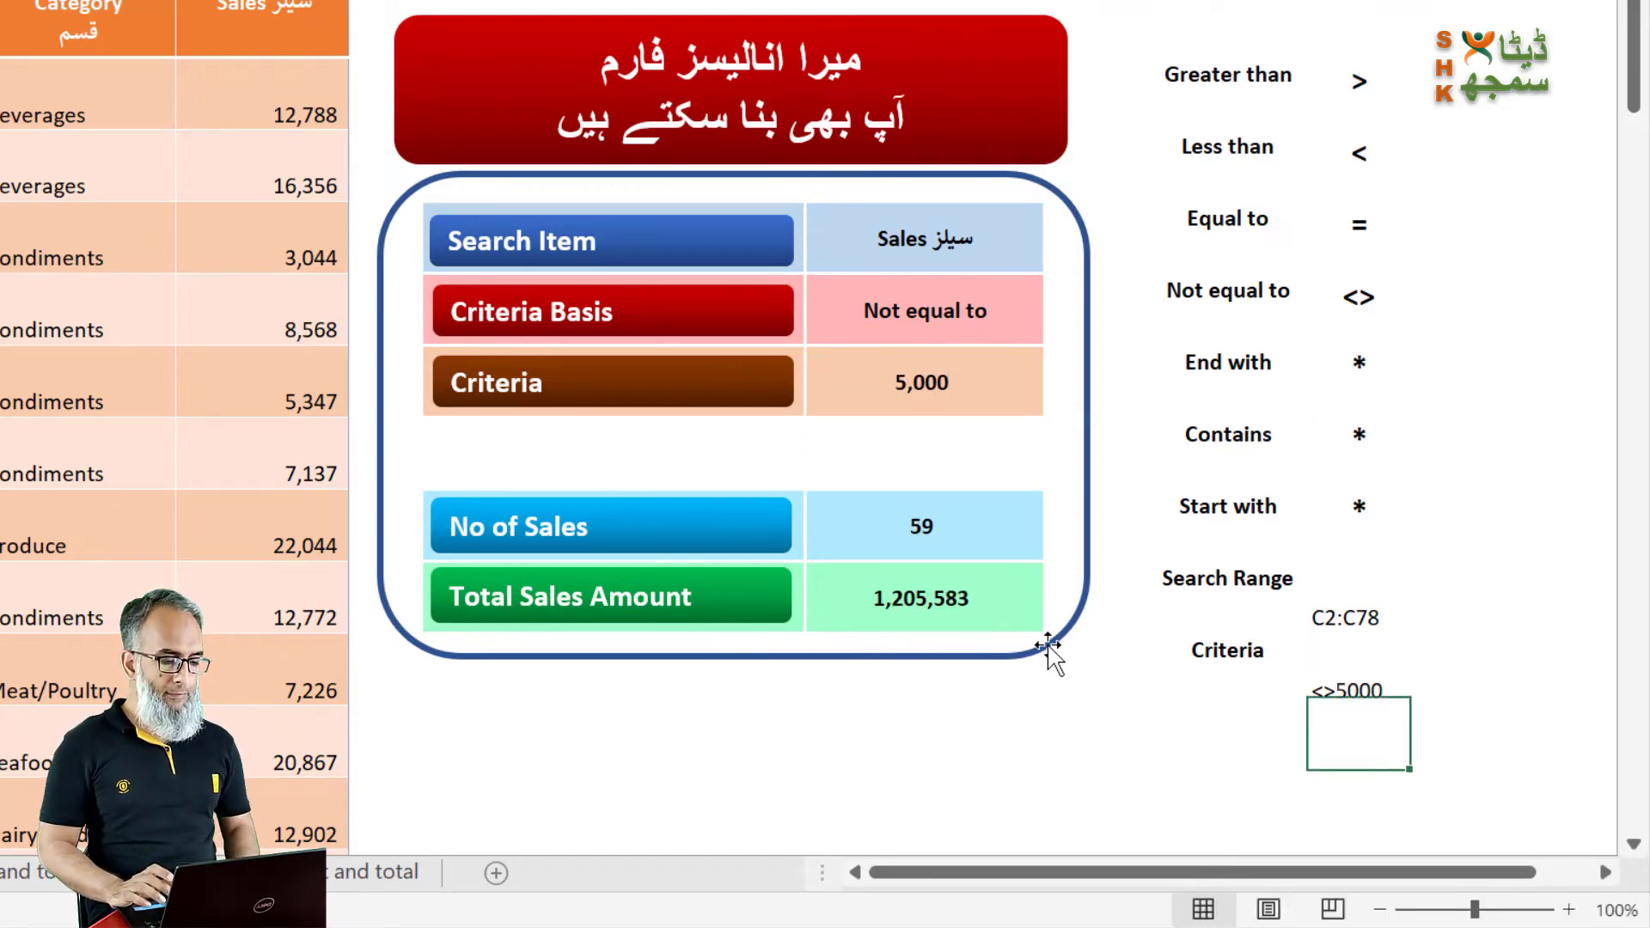
key(Up)
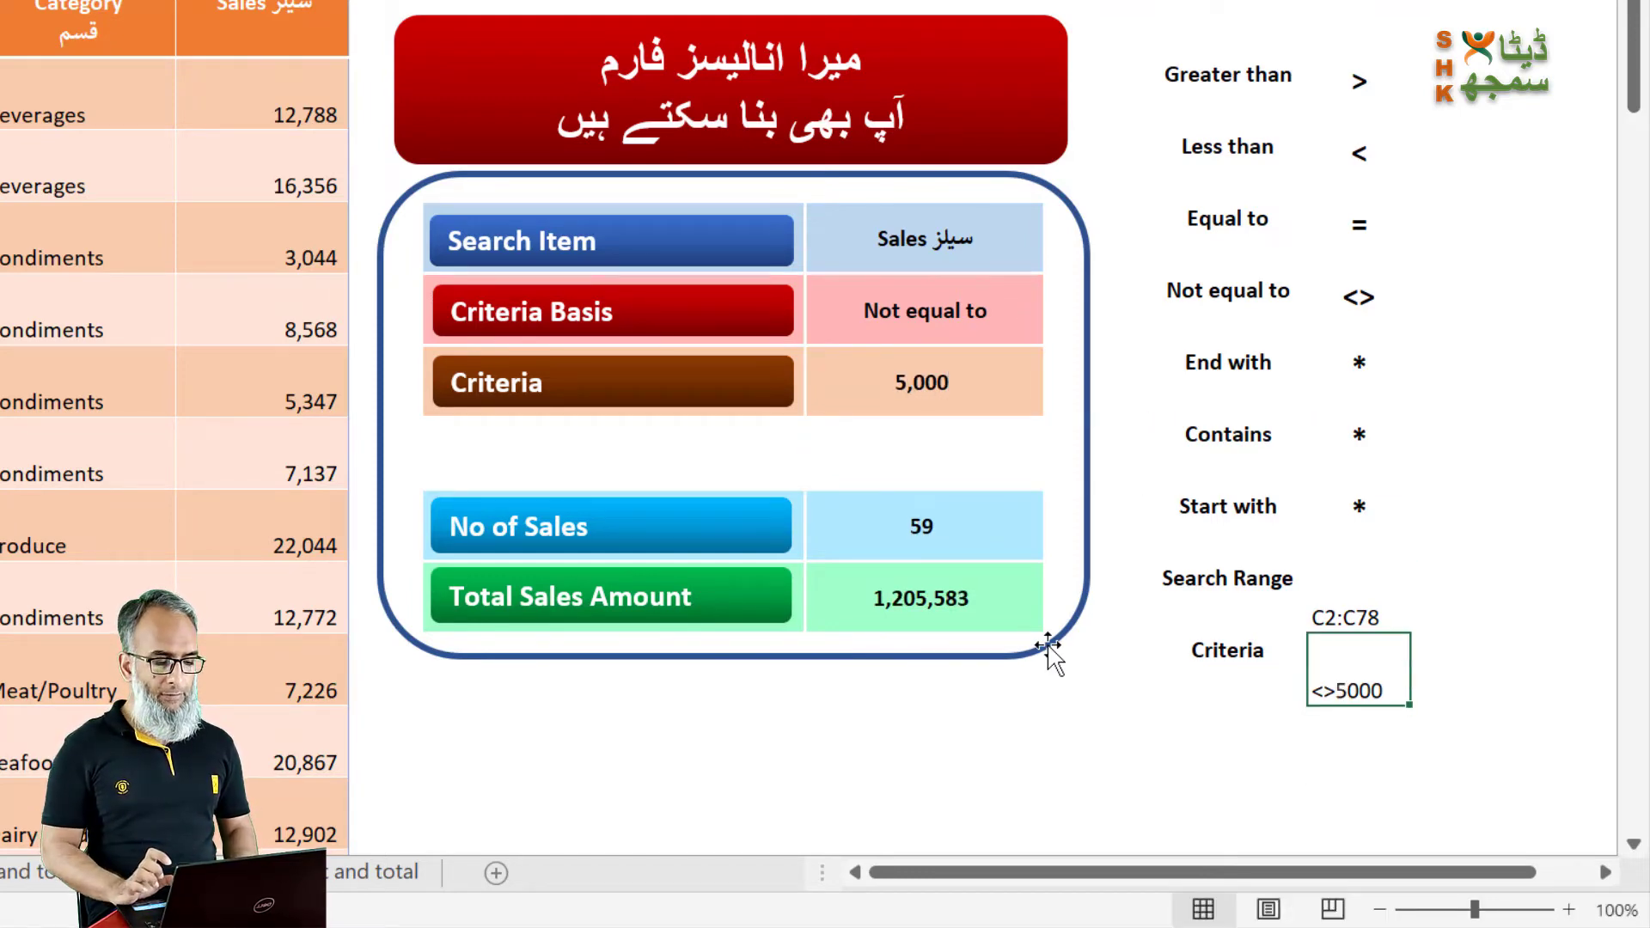
click(915, 521)
Step: Replace I2&F6 in the No of Sales COUNTIF formula with the <>5000 helper cell I10
key(F2)
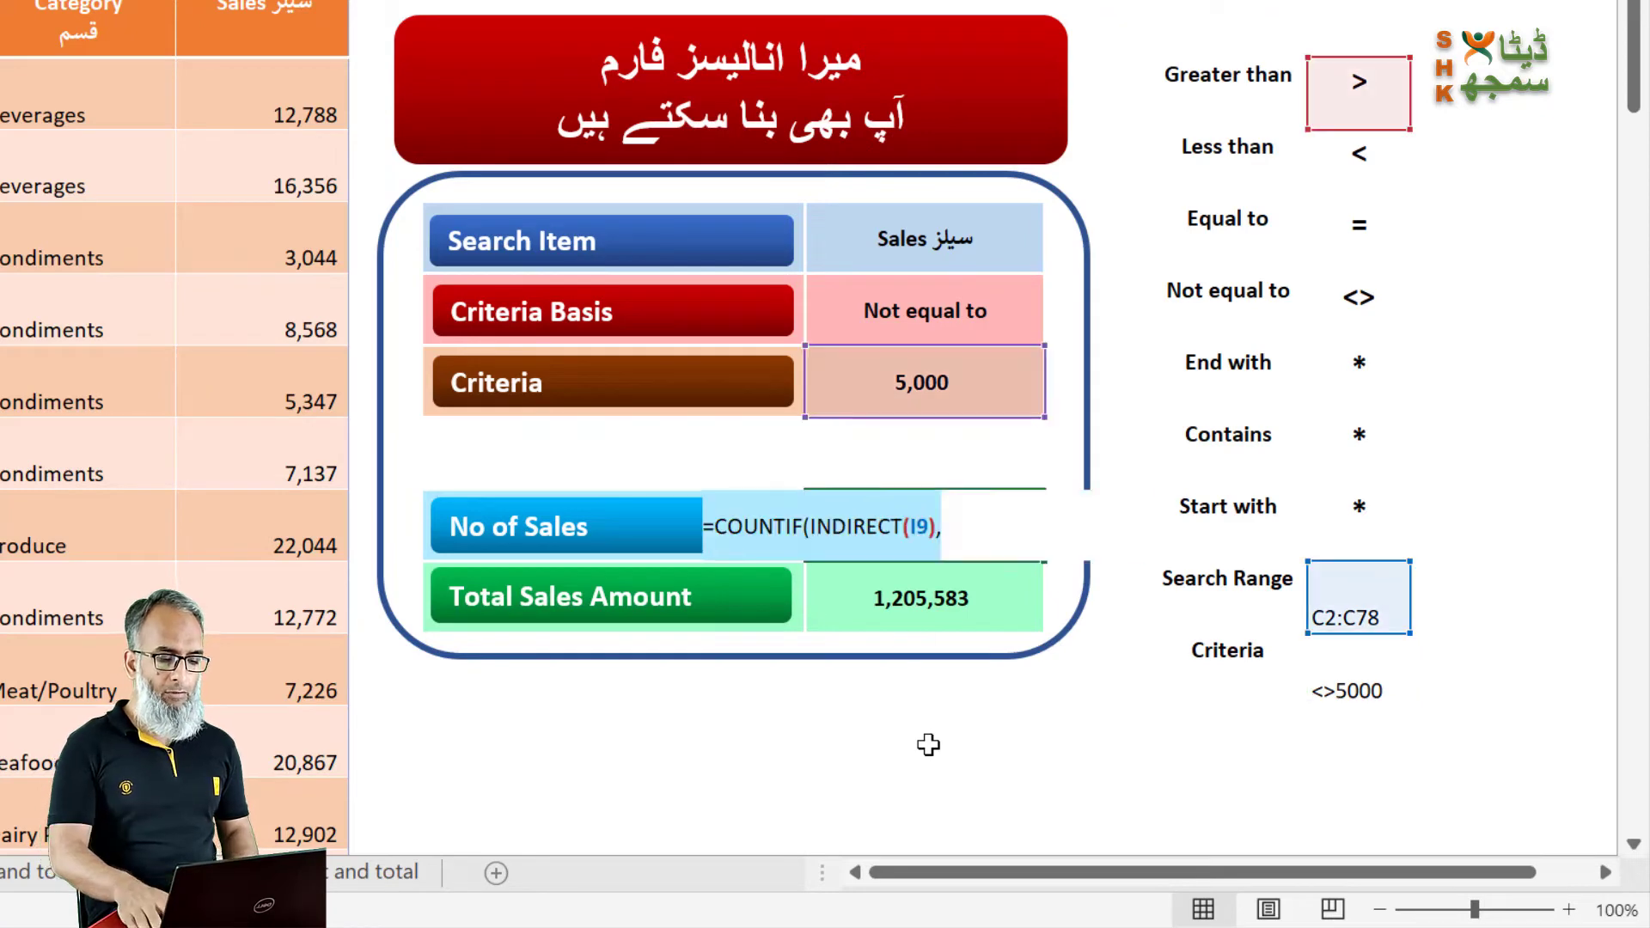
text(I2&F6))
key(Left)
key(shift+Left)
key(shift+Left)
key(shift+Left)
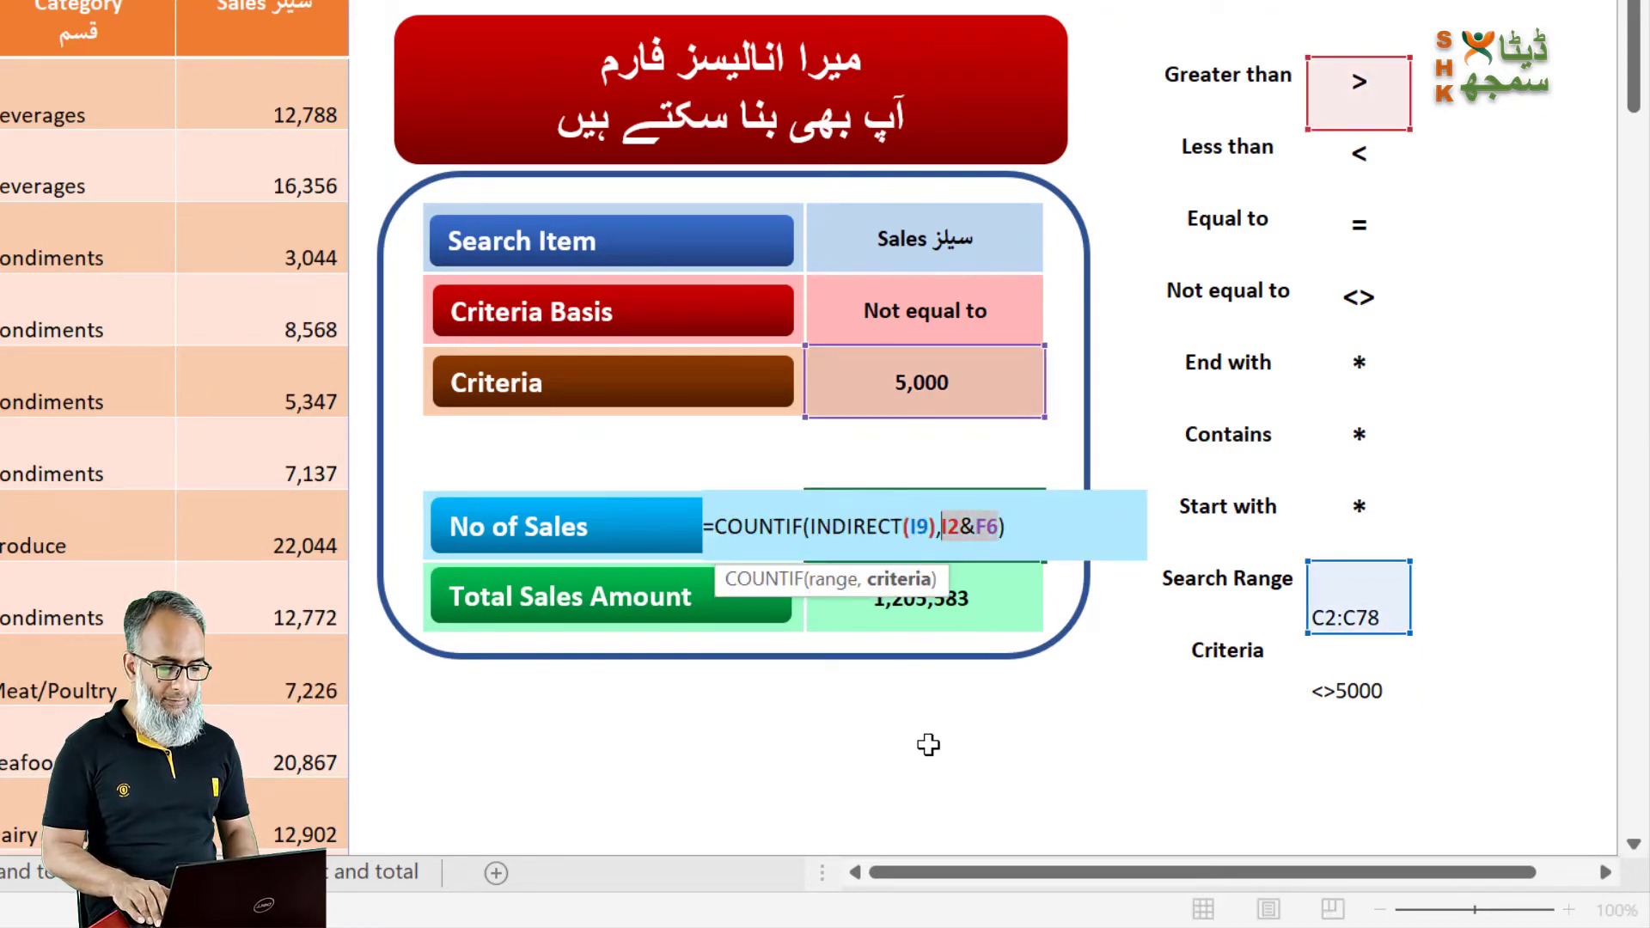
key(BackSpace)
click(1345, 670)
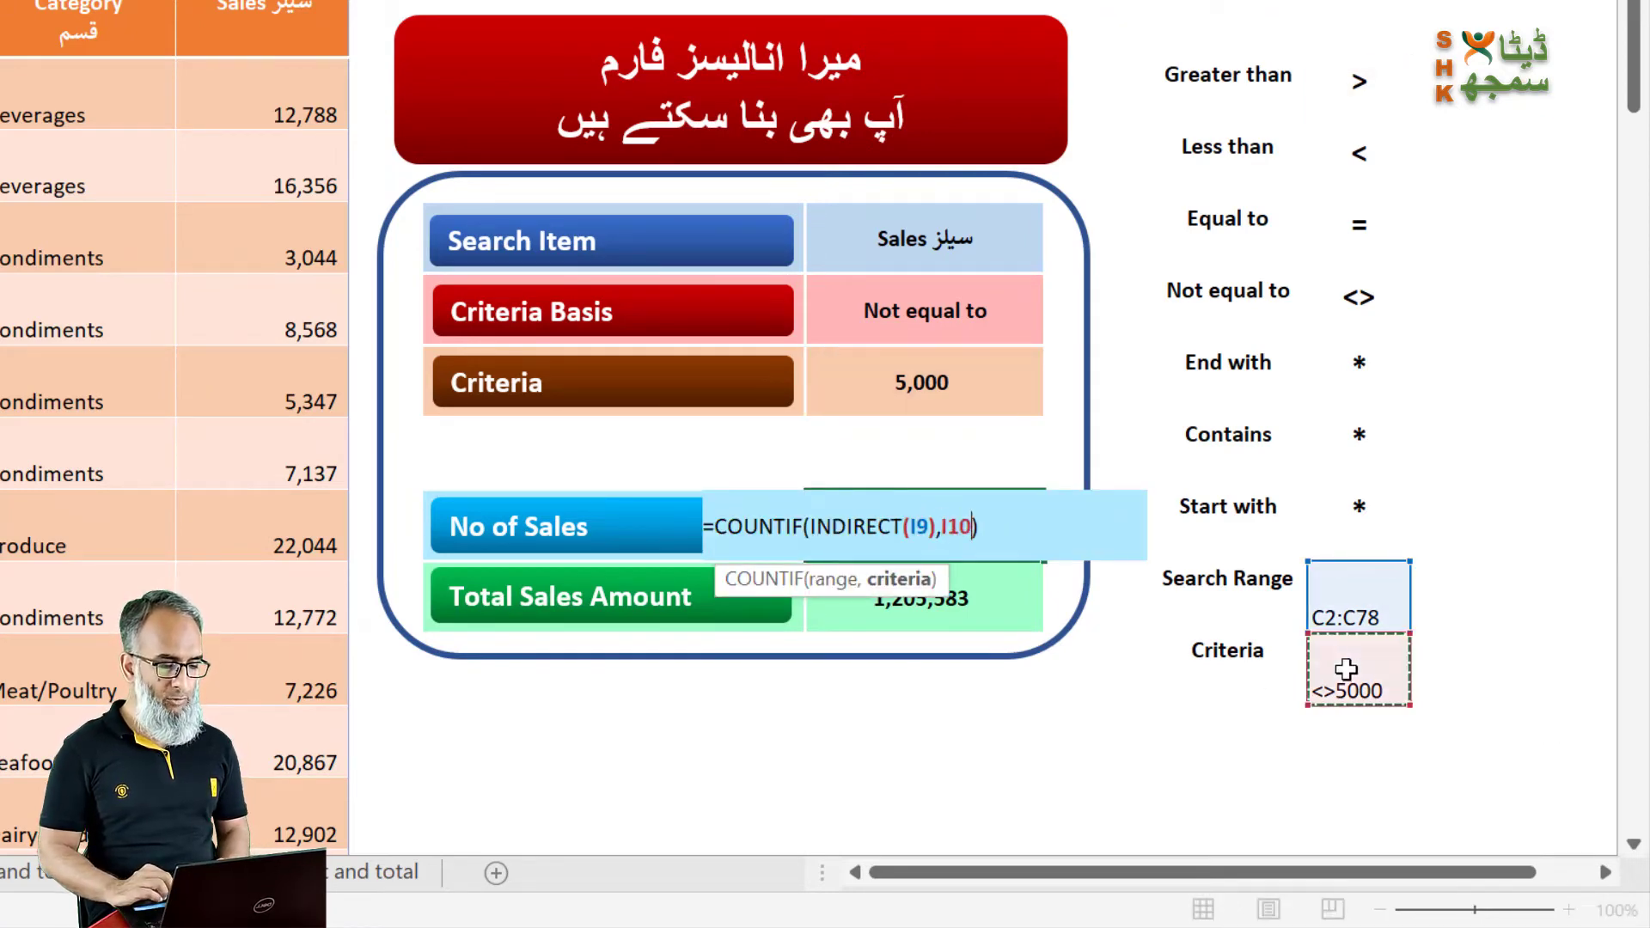
key(Return)
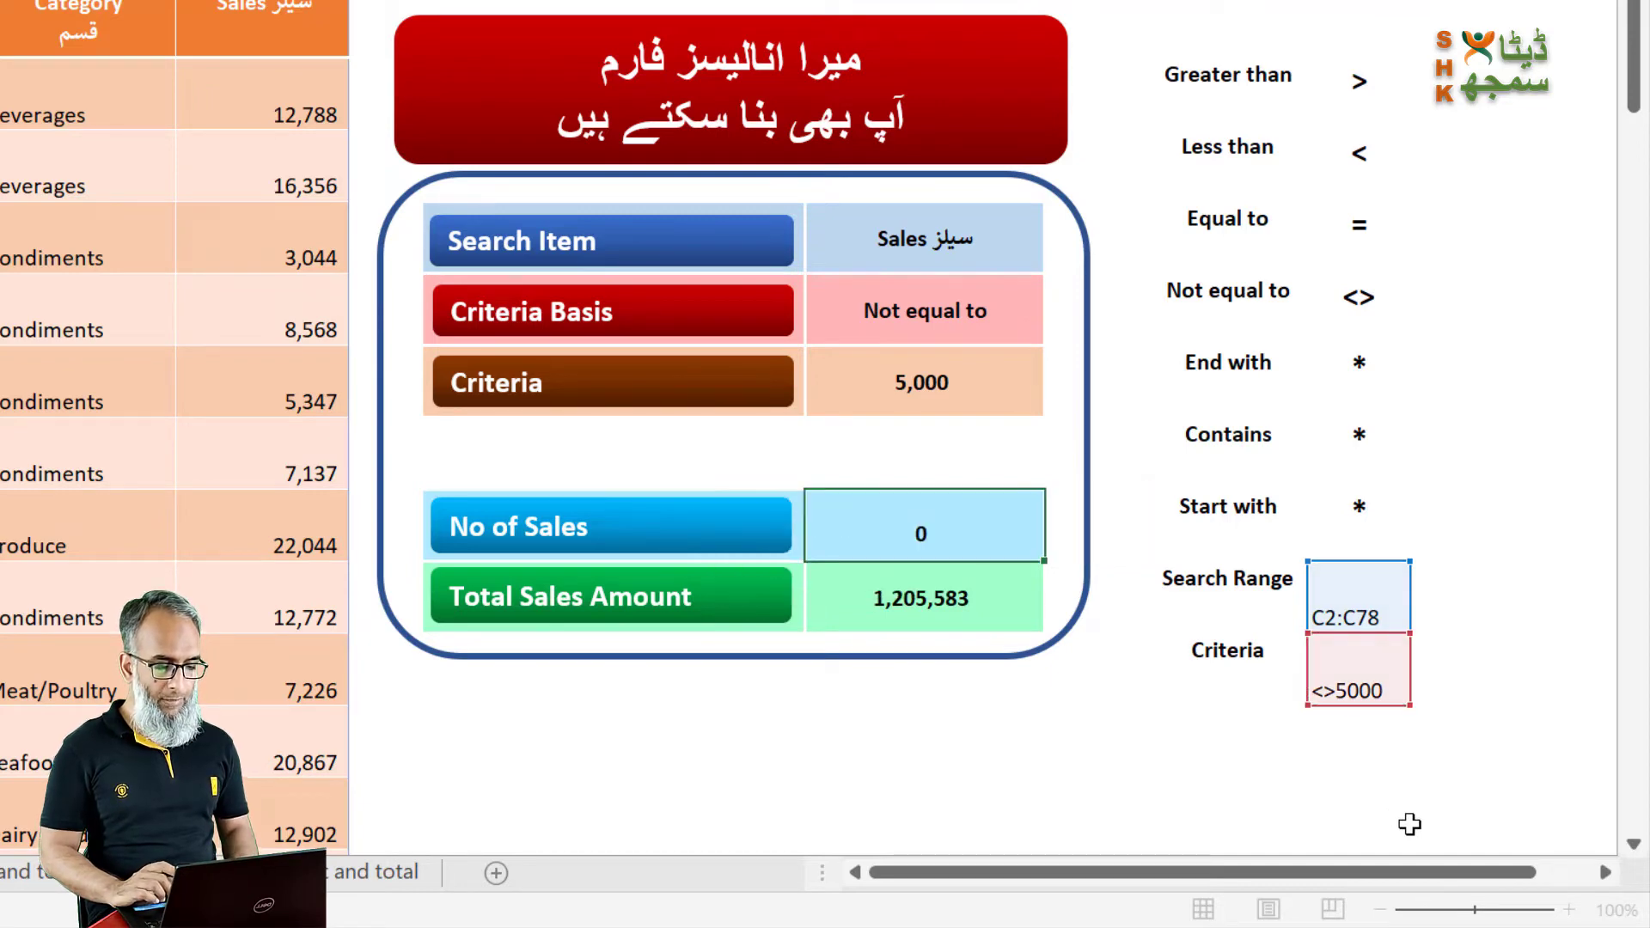
Step: Replace I2&F6 in the Total Sales Amount SUMIF formula with helper cell I10
key(F2)
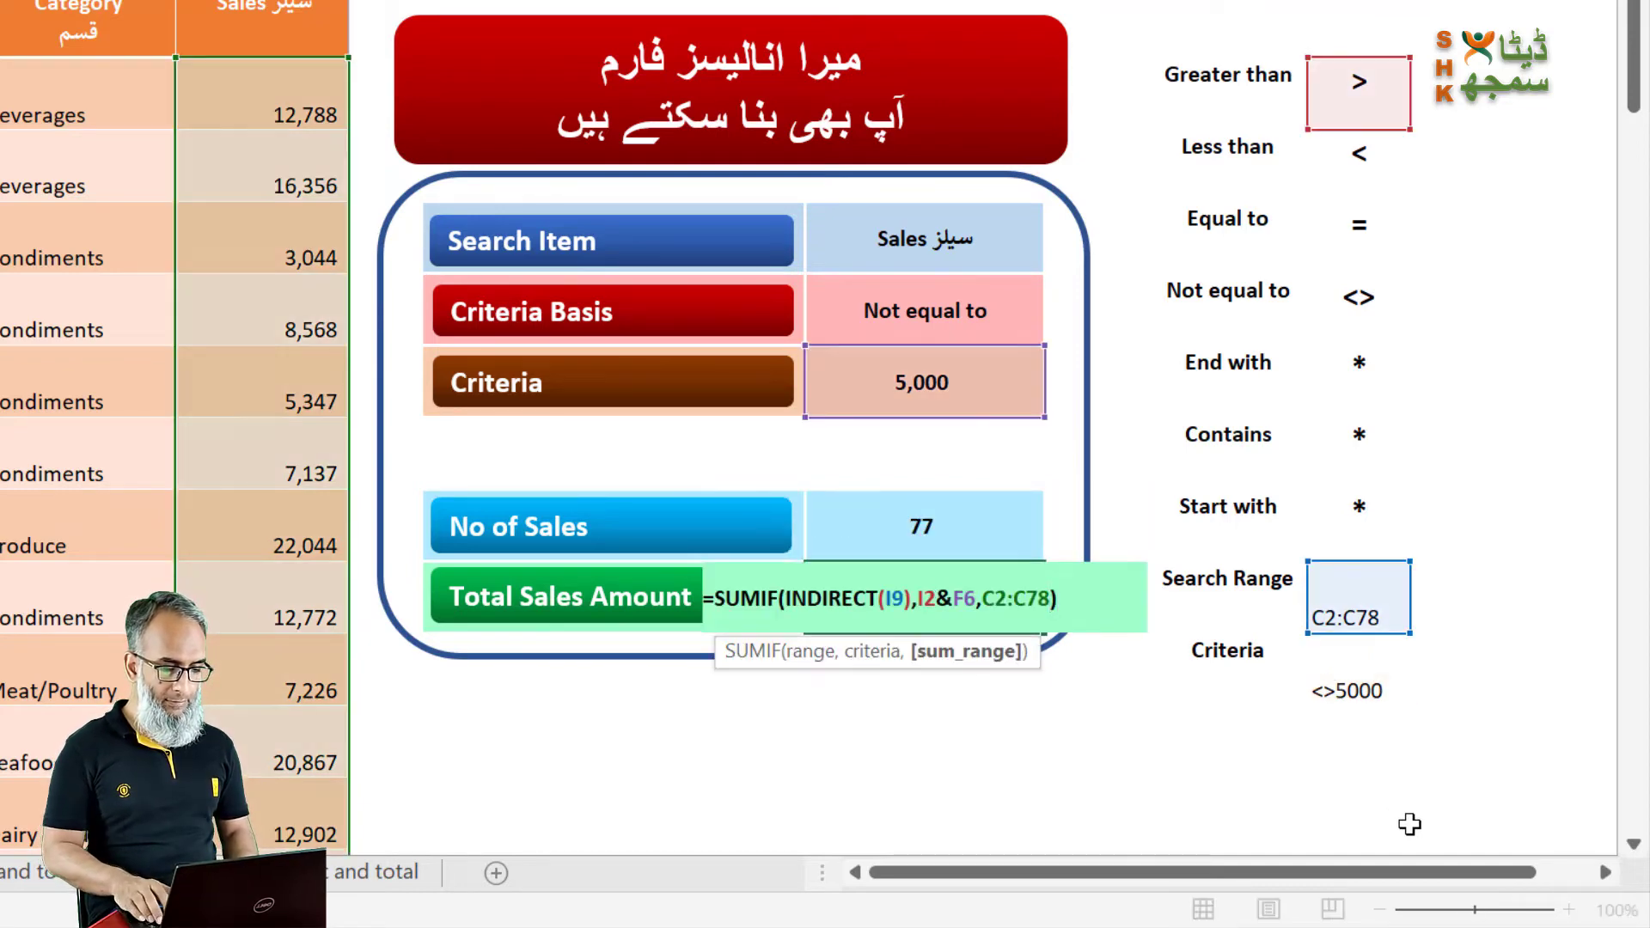
key(Left)
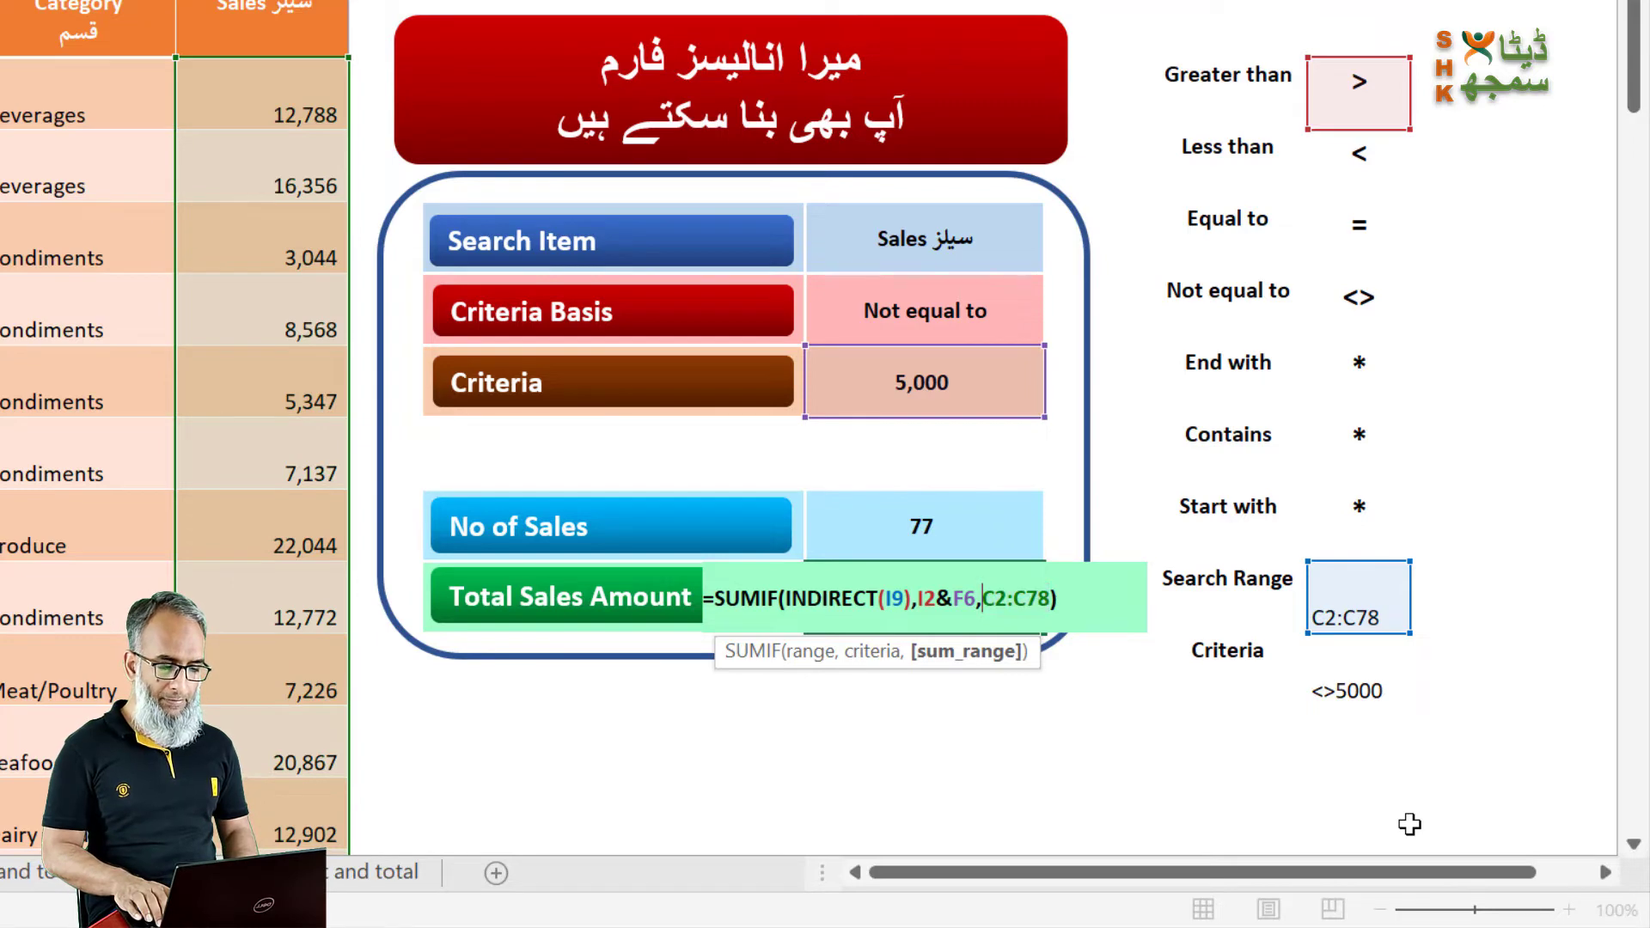
key(Left)
key(shift+Left)
key(shift+Left)
key(shift+Left)
key(shift+Left)
key(shift+Left)
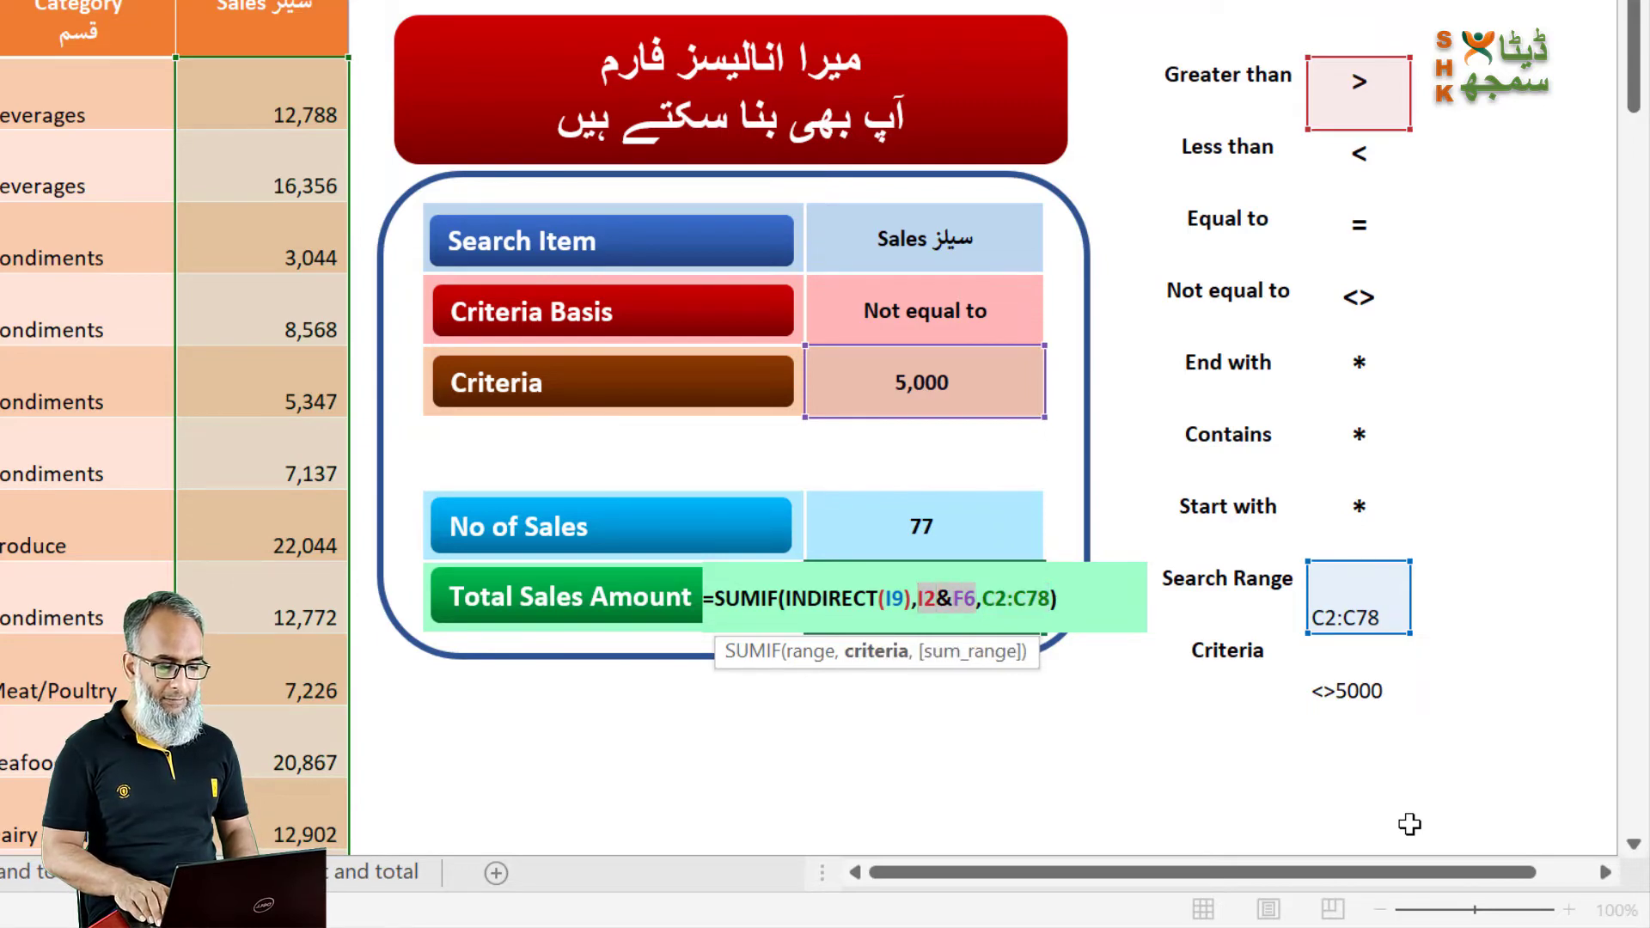
click(1367, 680)
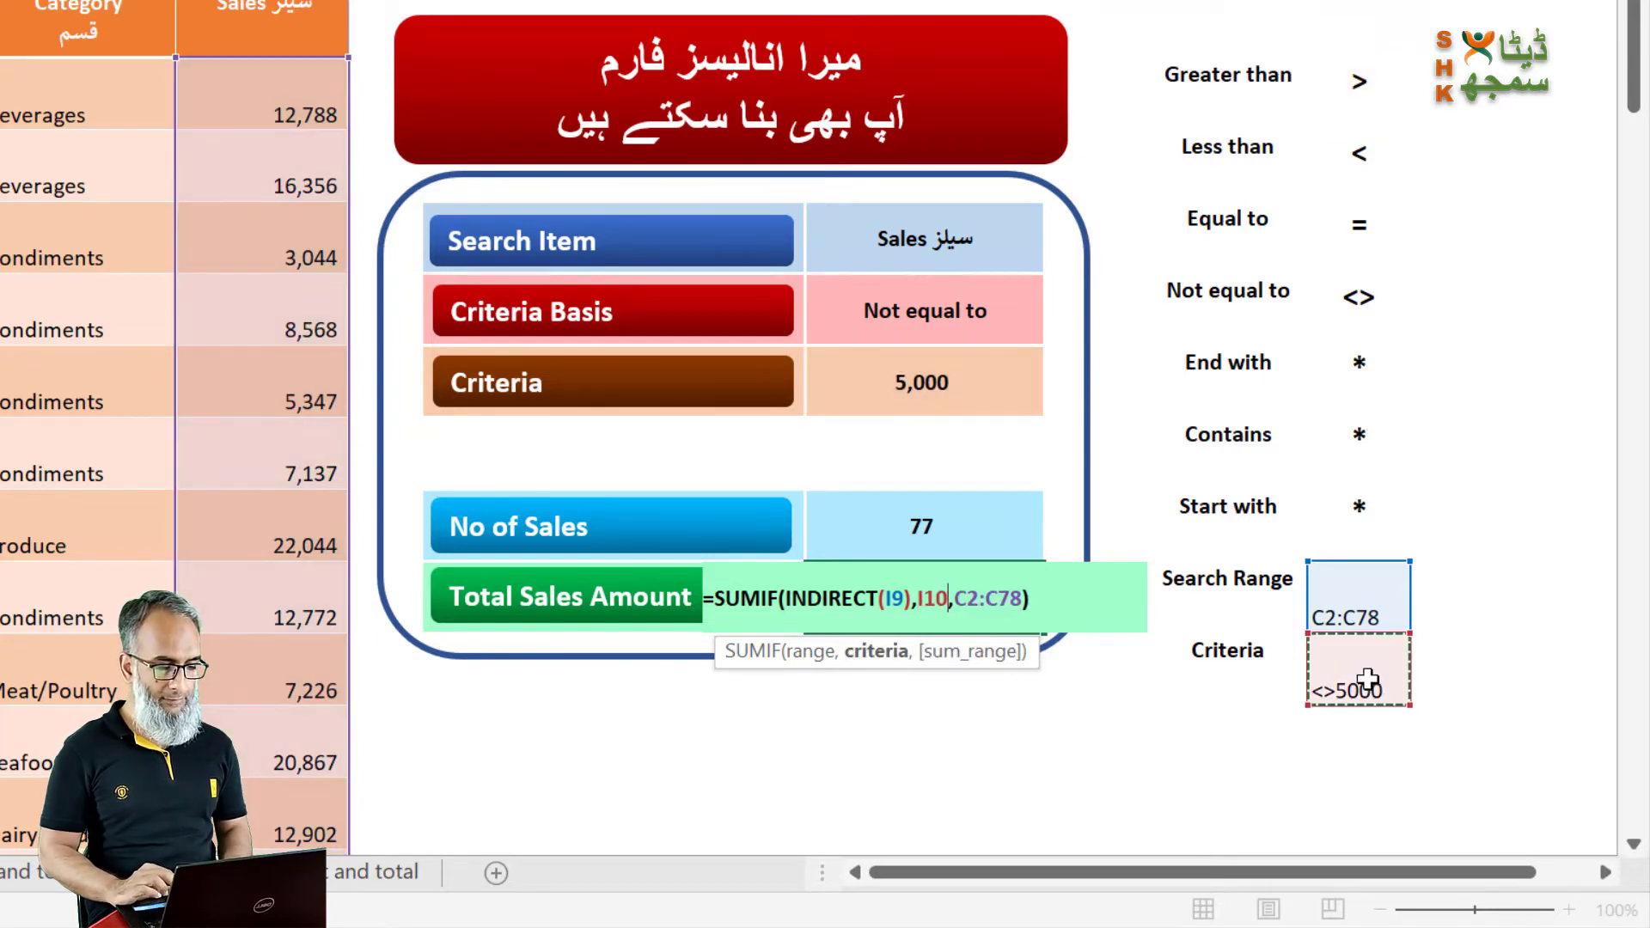
key(Return)
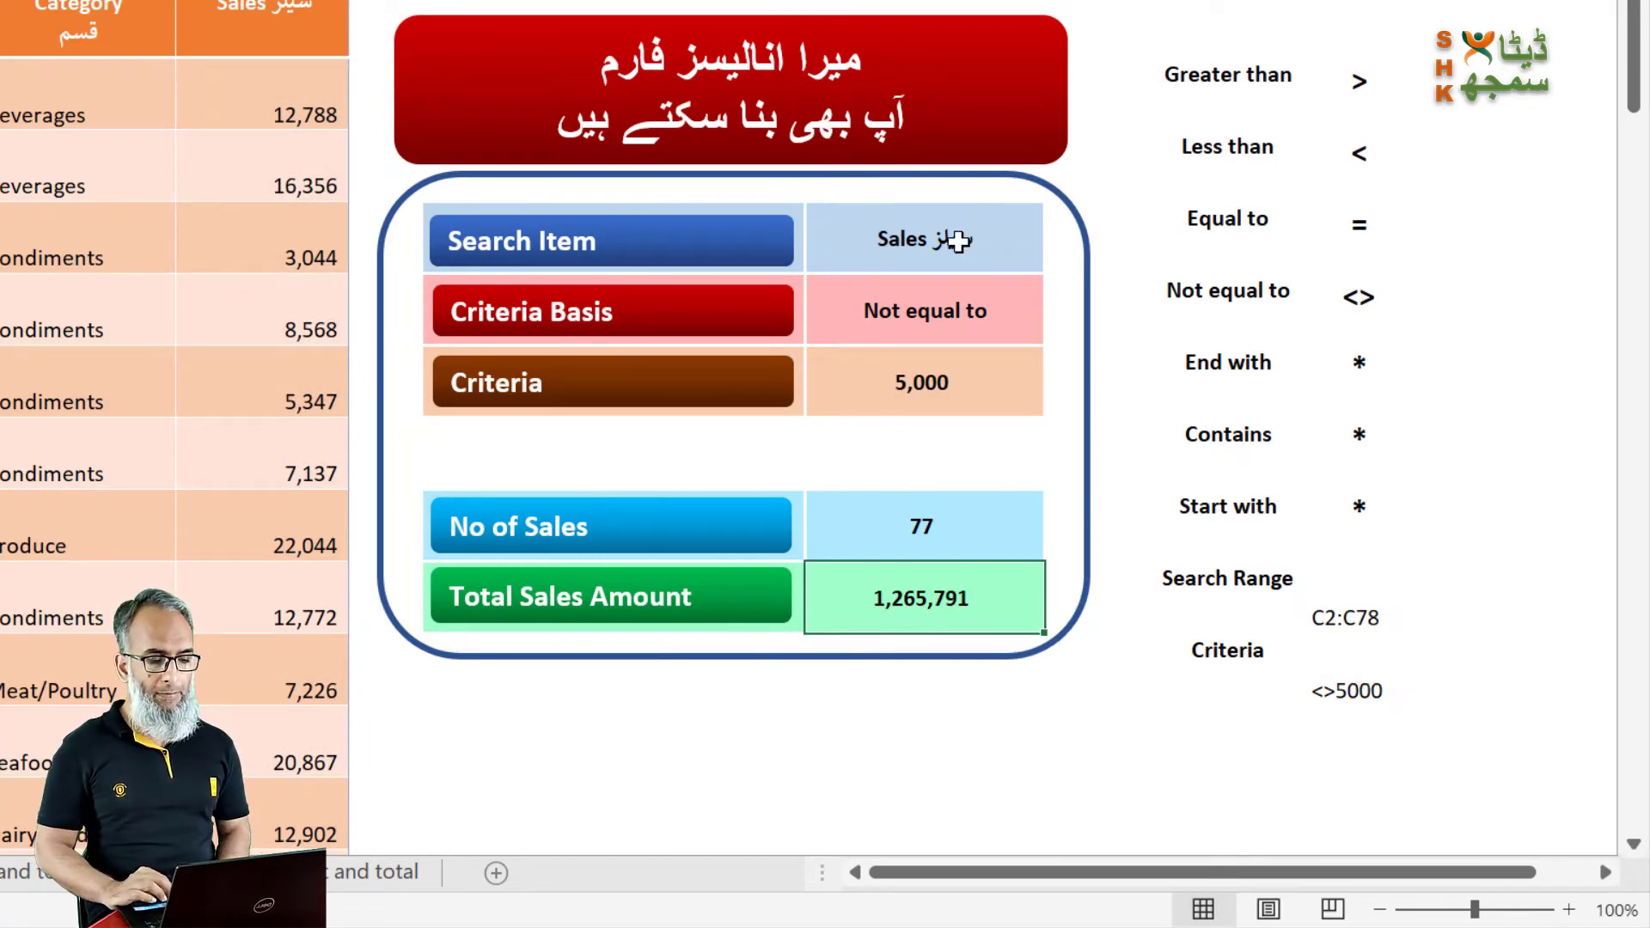
Step: Set the Criteria Basis dropdown to End with
drag(1229, 434, 1335, 507)
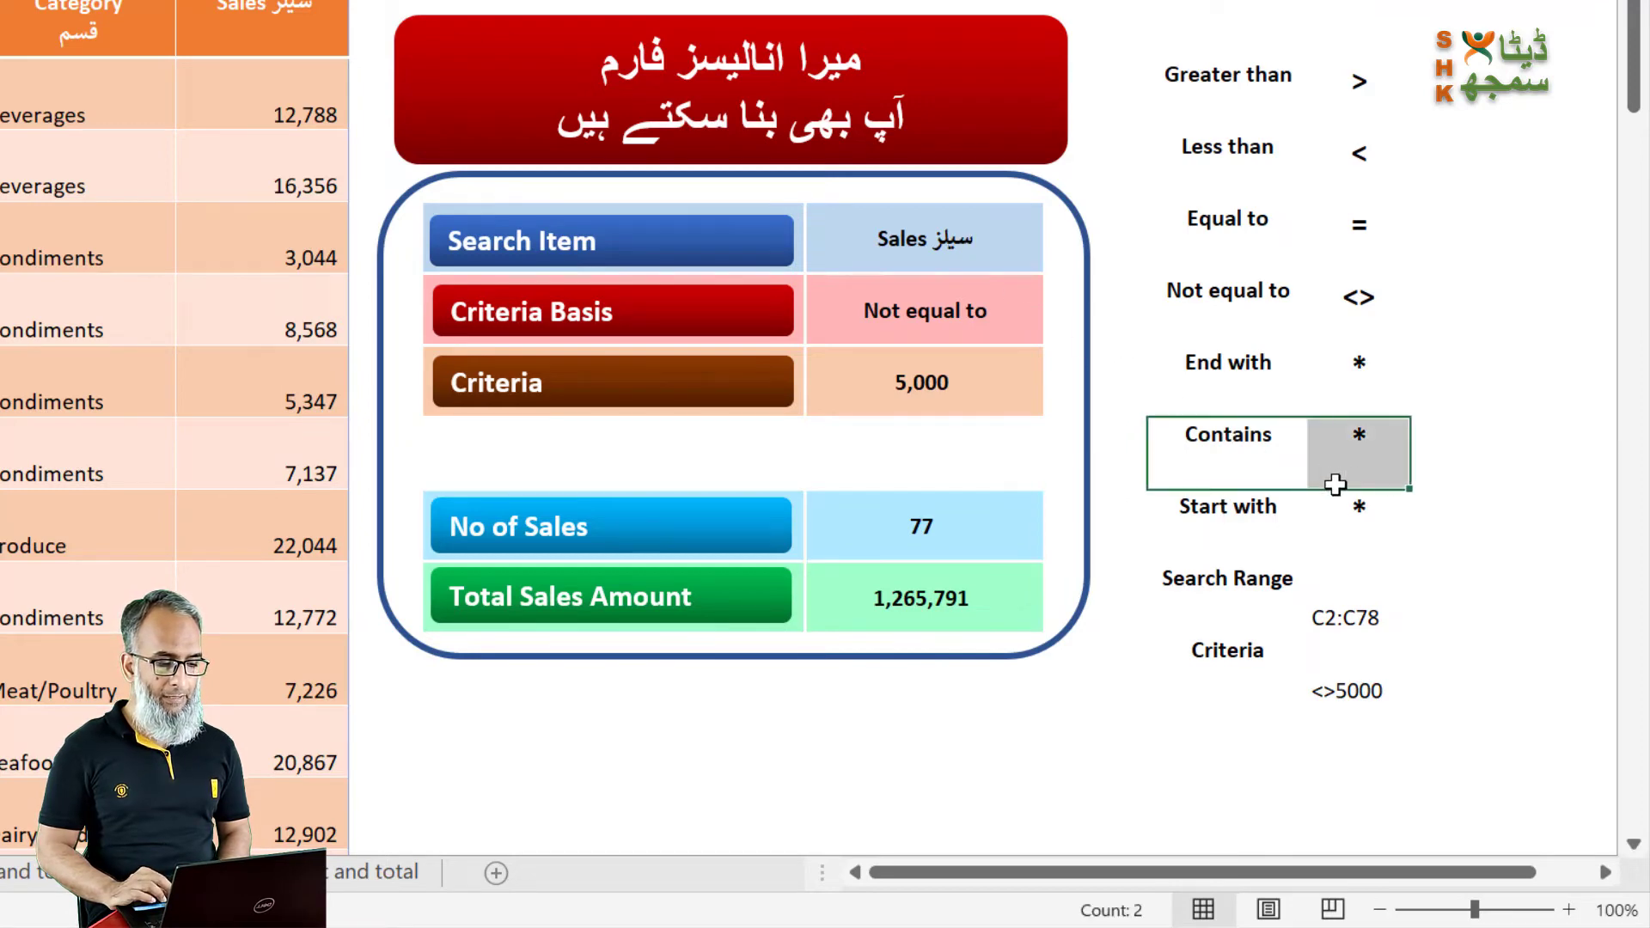
click(1239, 362)
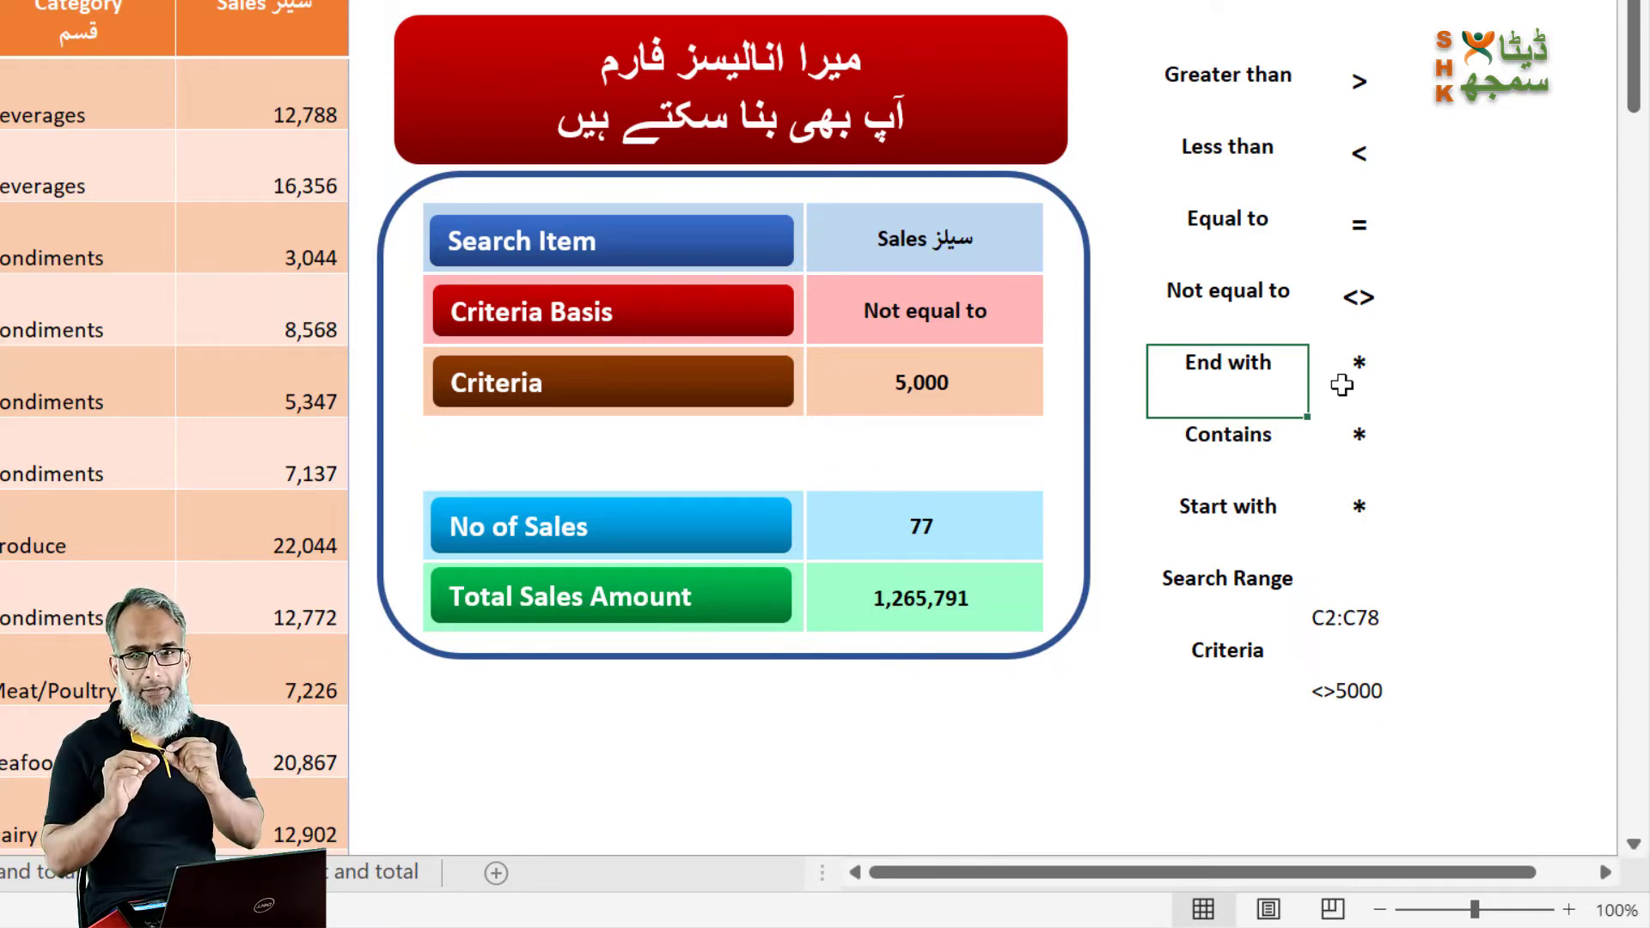
click(979, 324)
click(1059, 331)
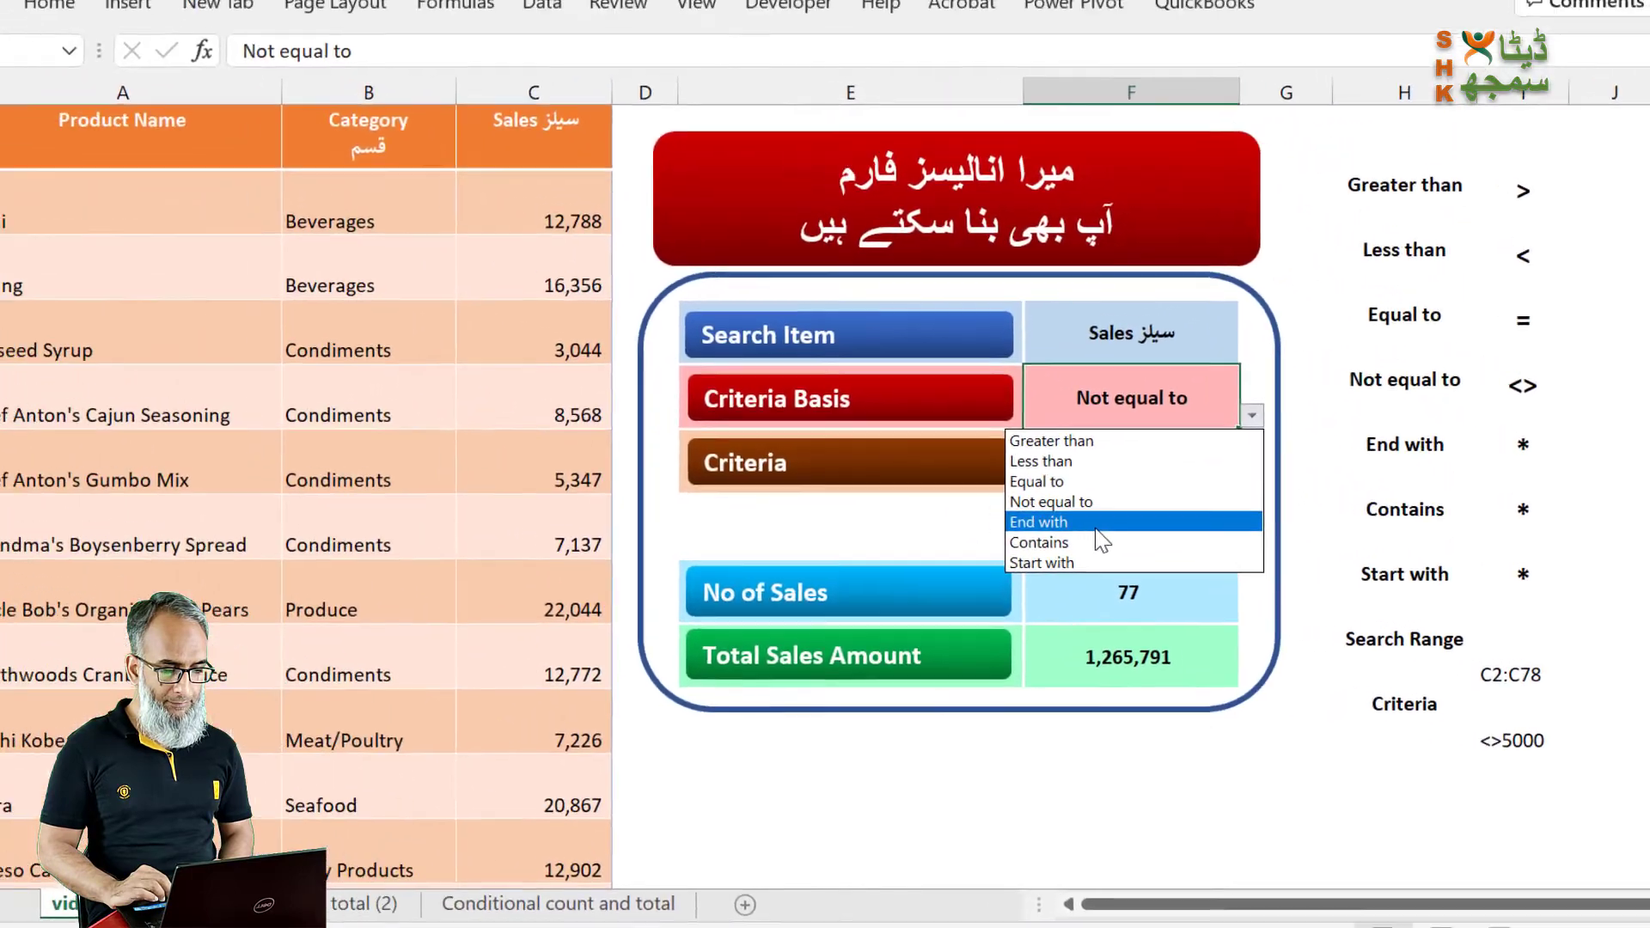
click(1096, 528)
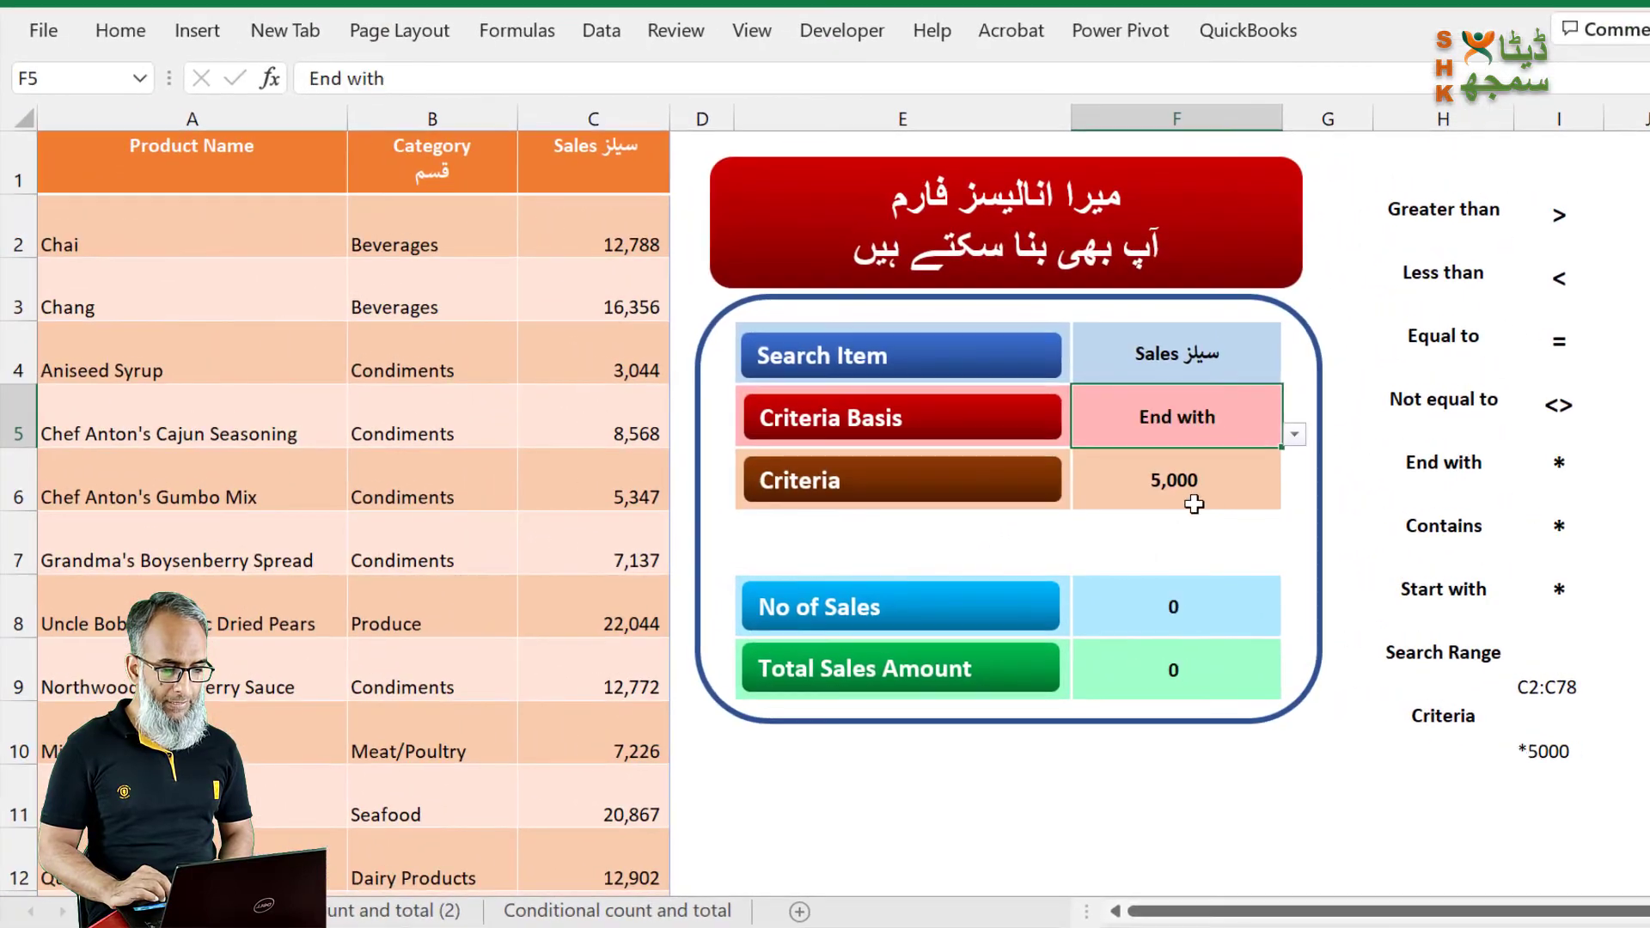
click(1207, 484)
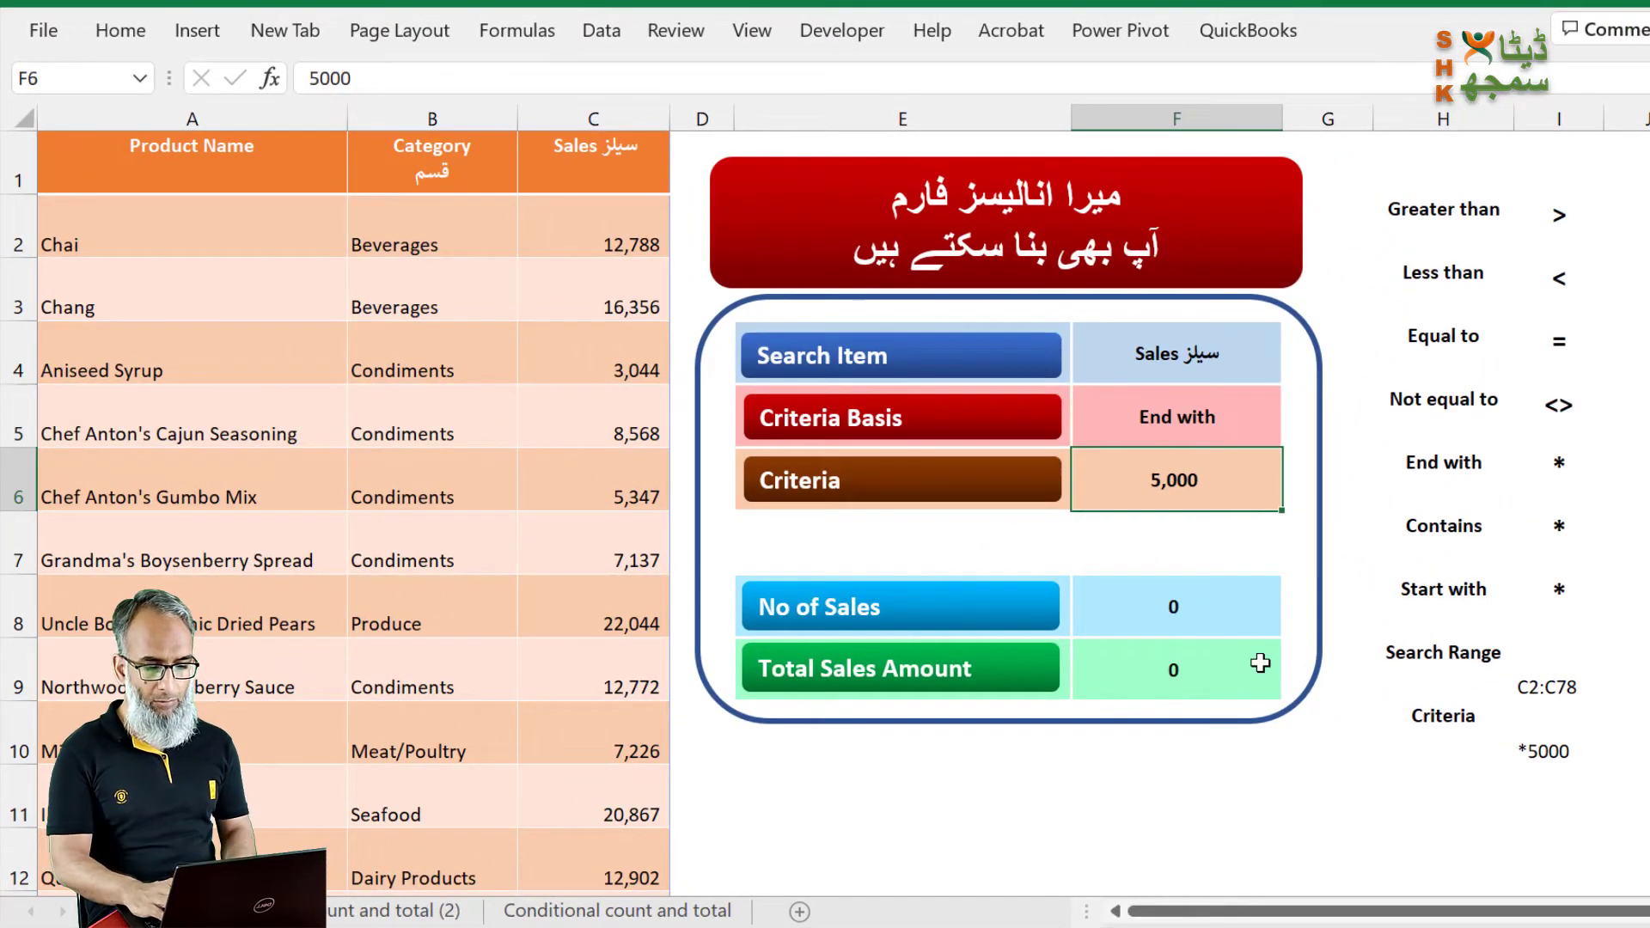
Step: Choose Product Name as Search Item and enter ang as the criteria, then review both result formulas
click(1203, 354)
click(1294, 371)
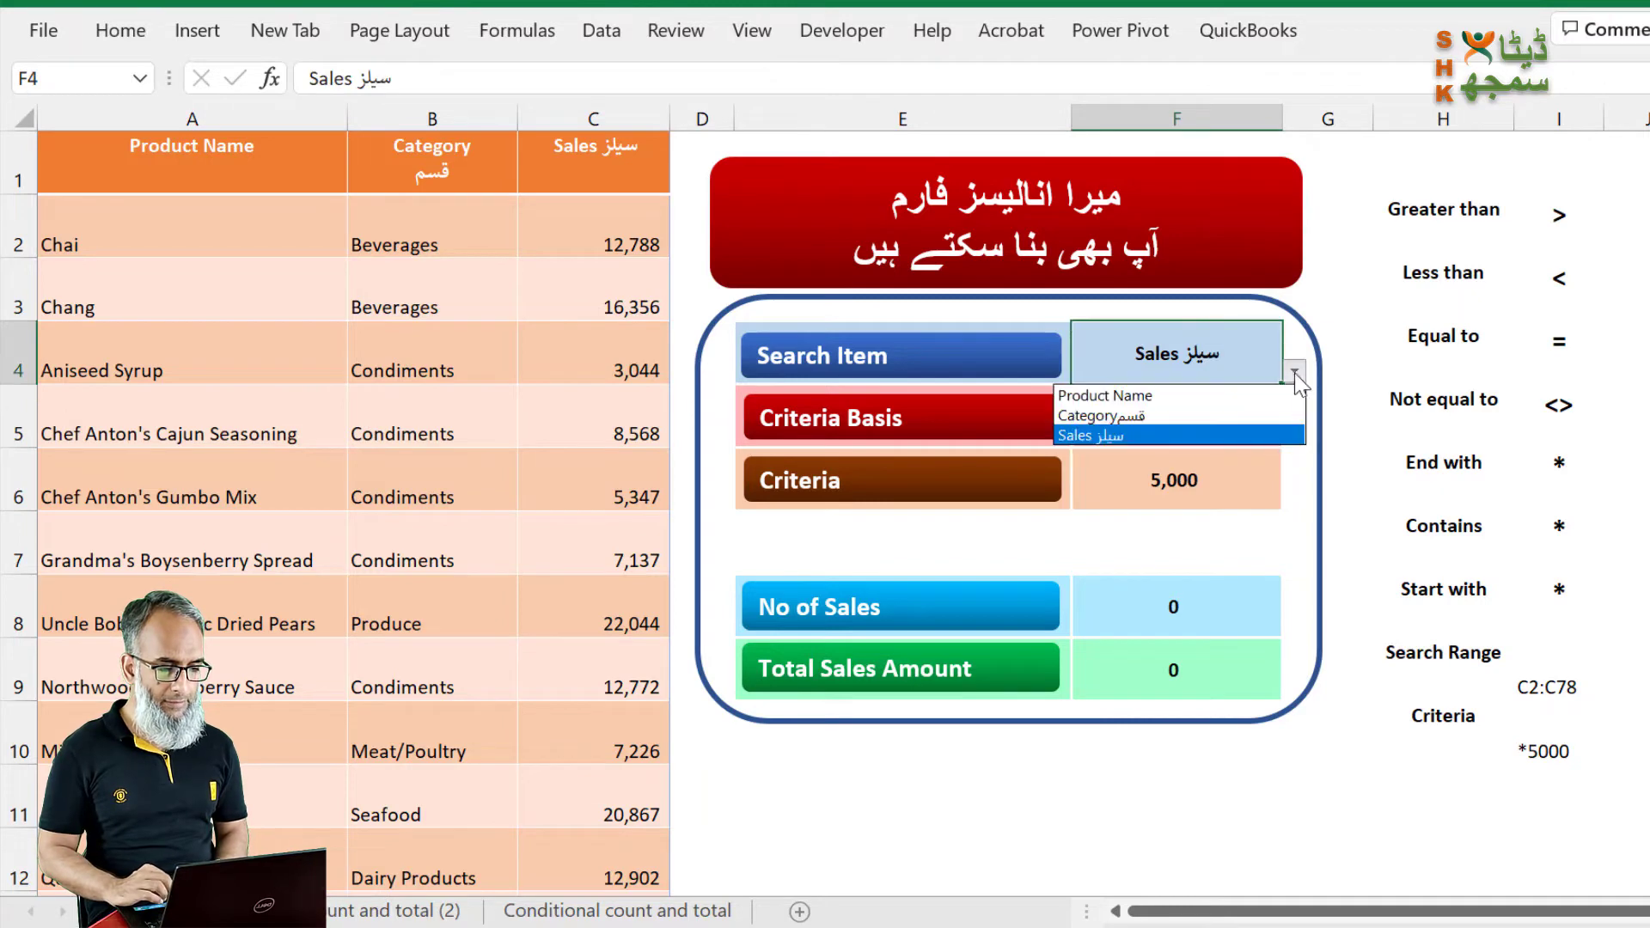
click(1232, 413)
click(1206, 479)
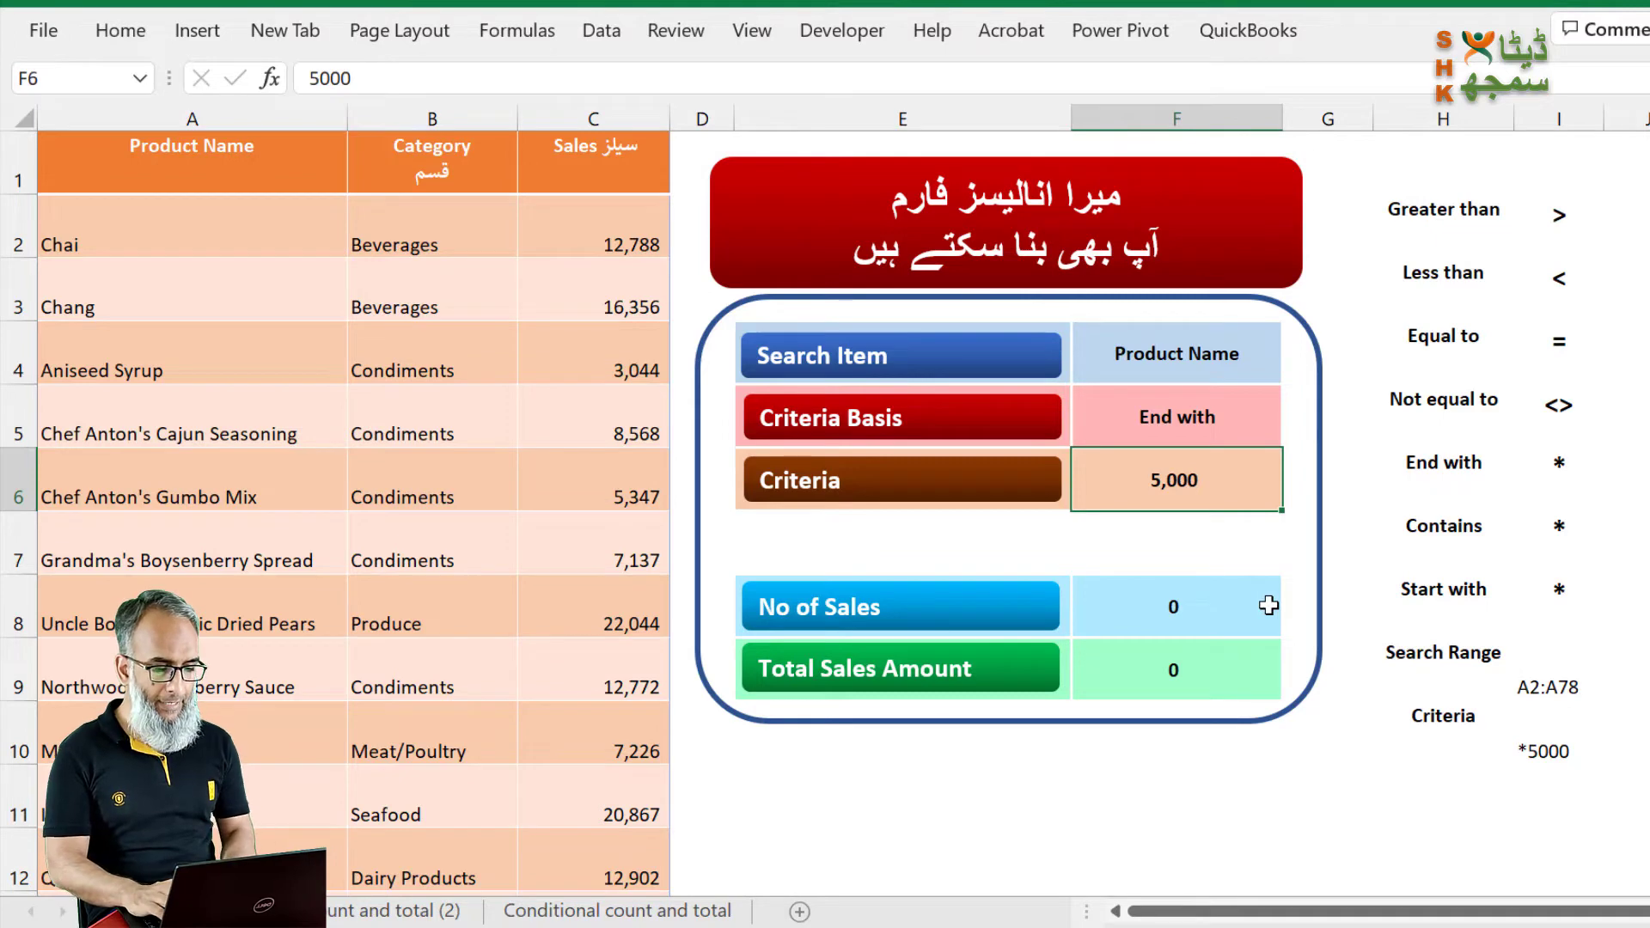
text(ai)
key(Return)
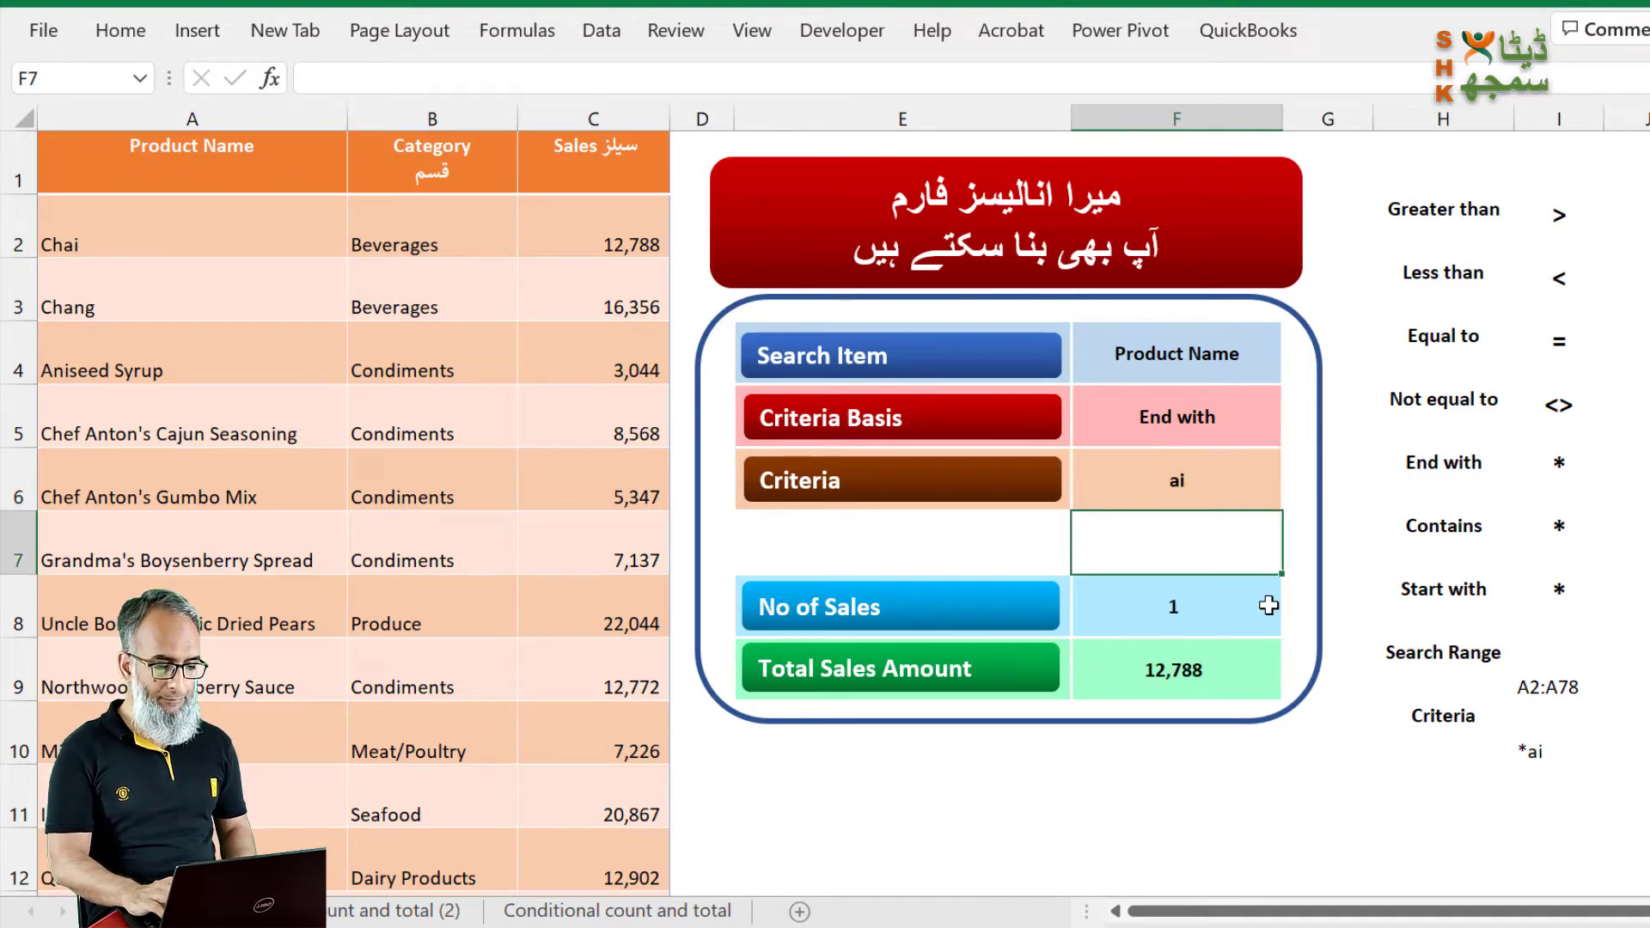
click(1268, 605)
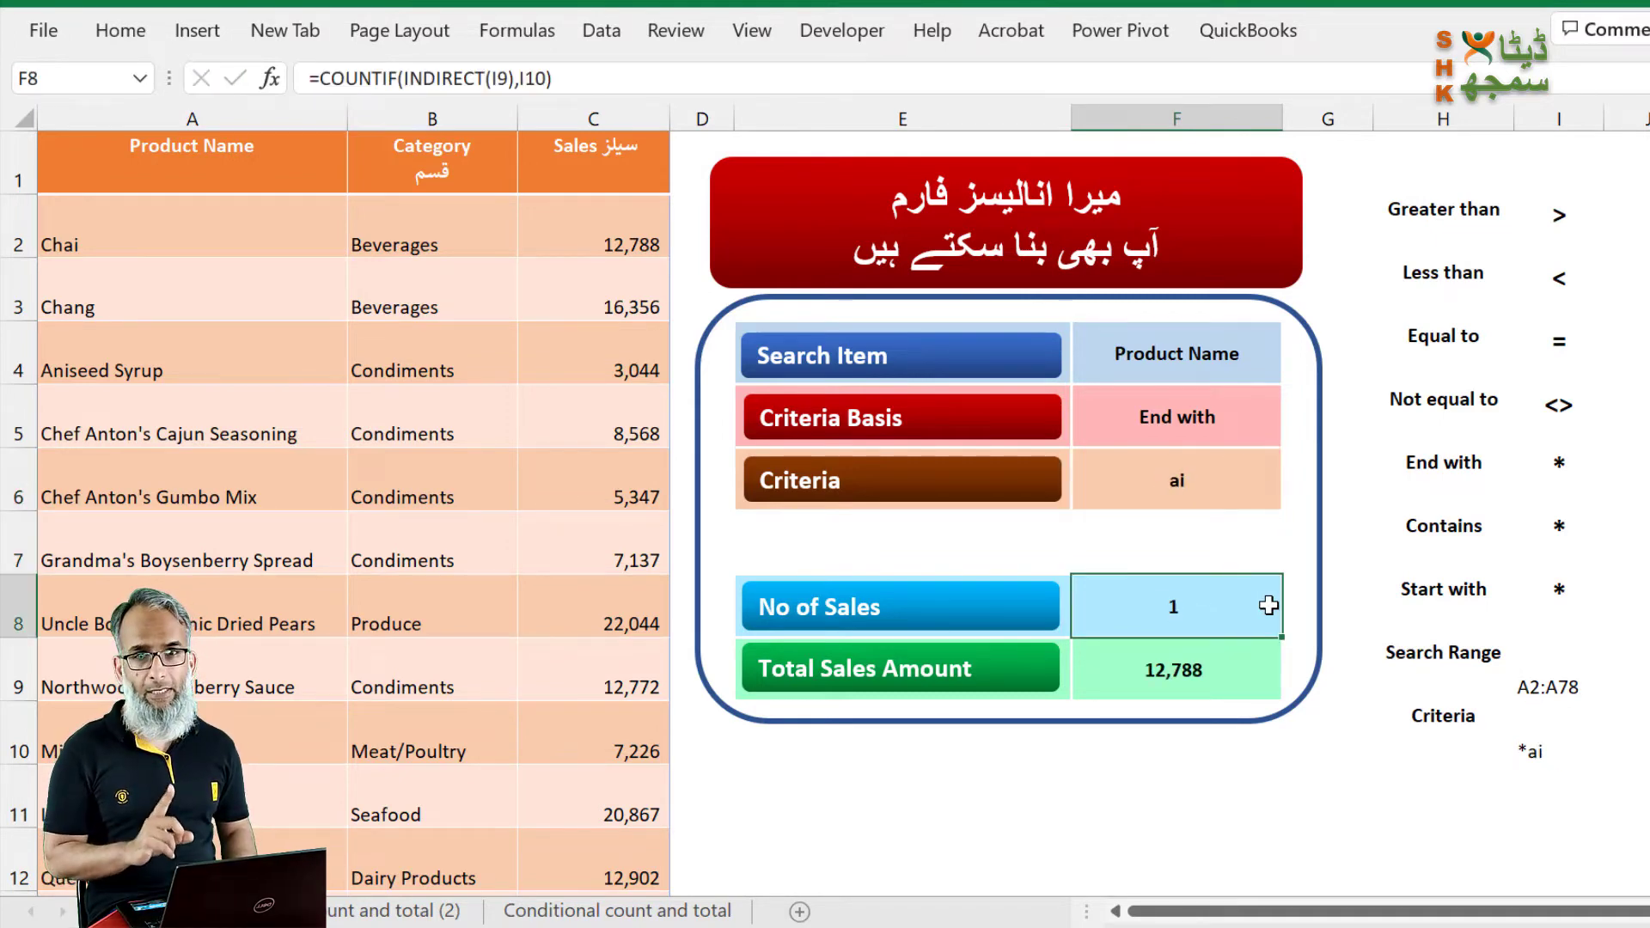
key(Down)
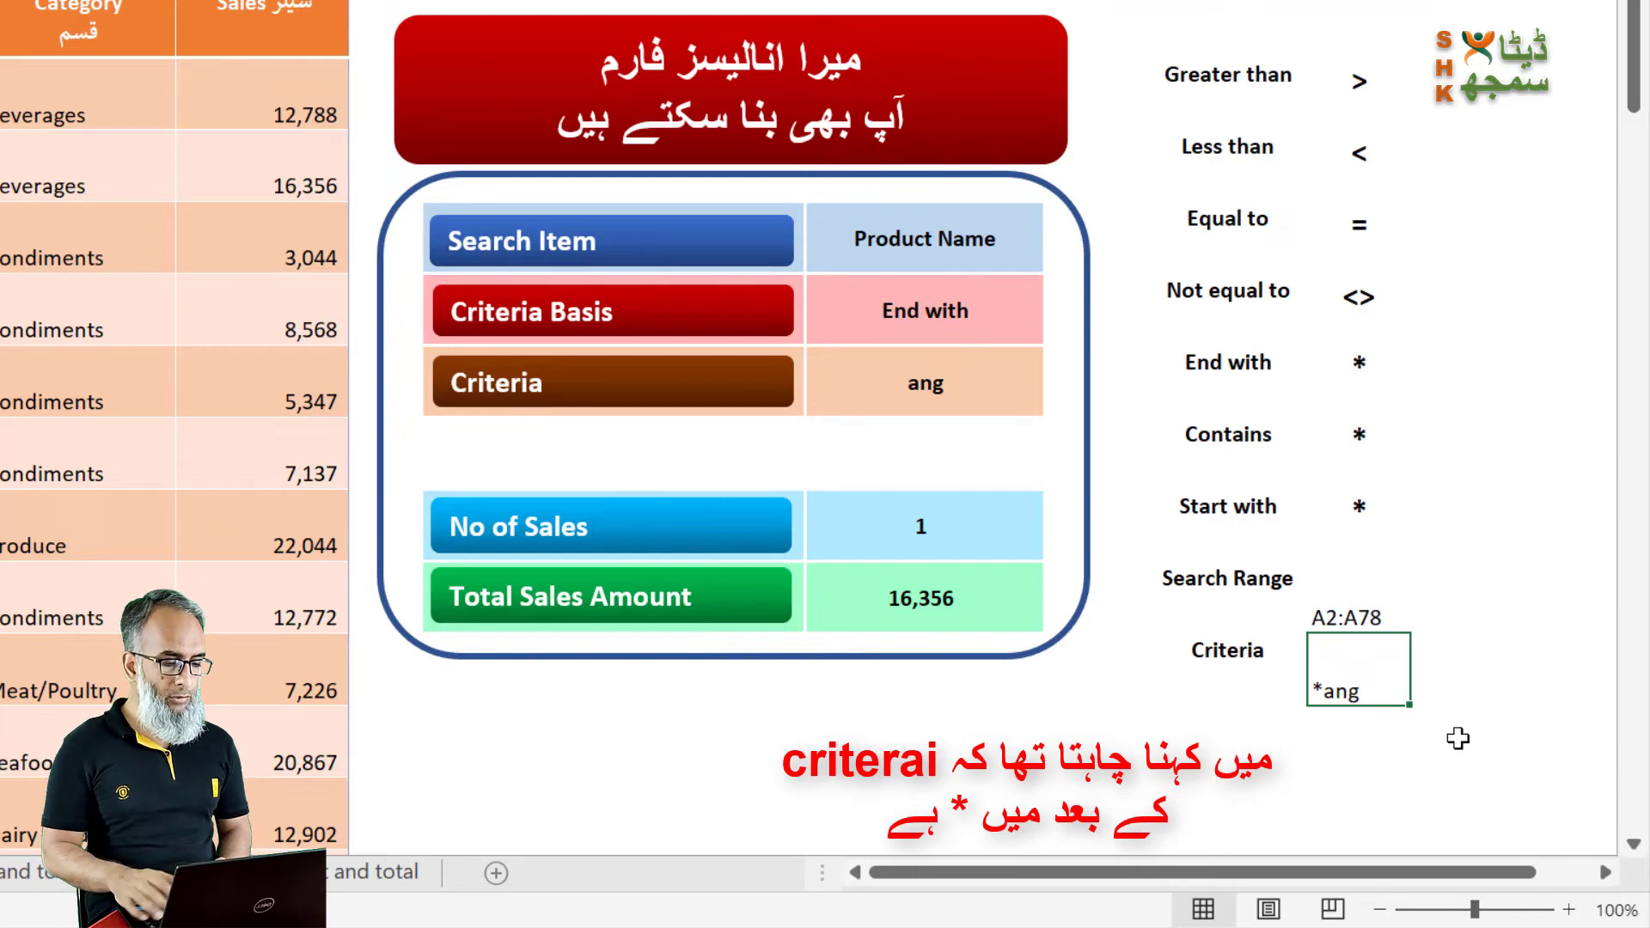
Step: Start the criteria formula with IF(F5=H7,I7&F6&I7, to handle the Contains basis
key(F2)
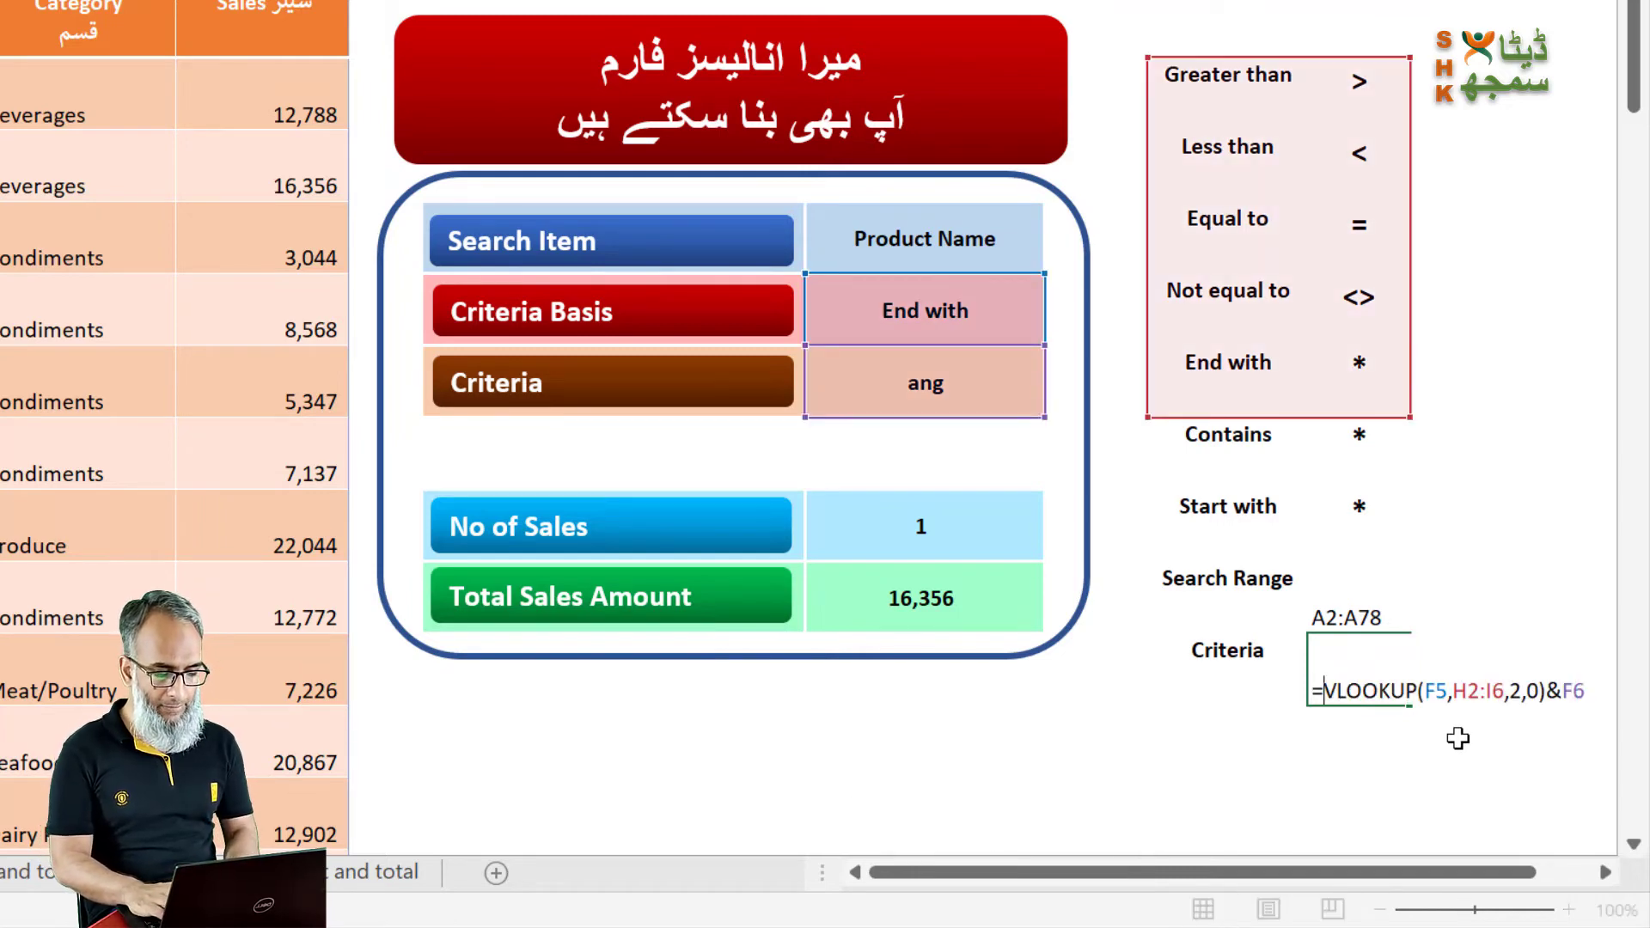
text(IF()
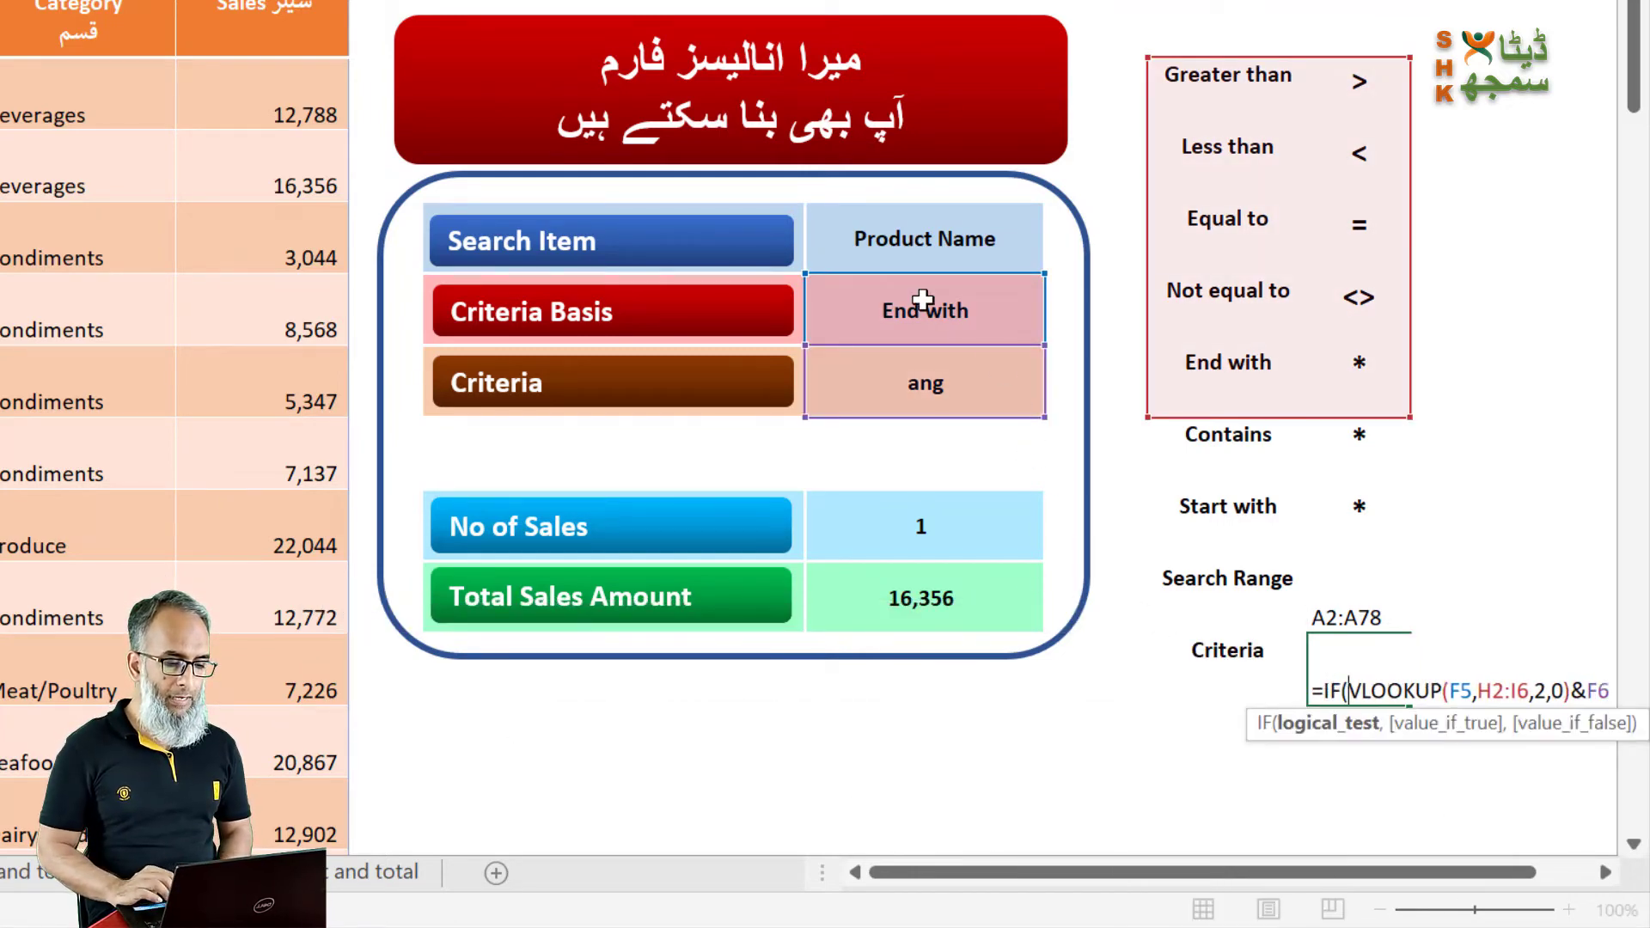
click(922, 301)
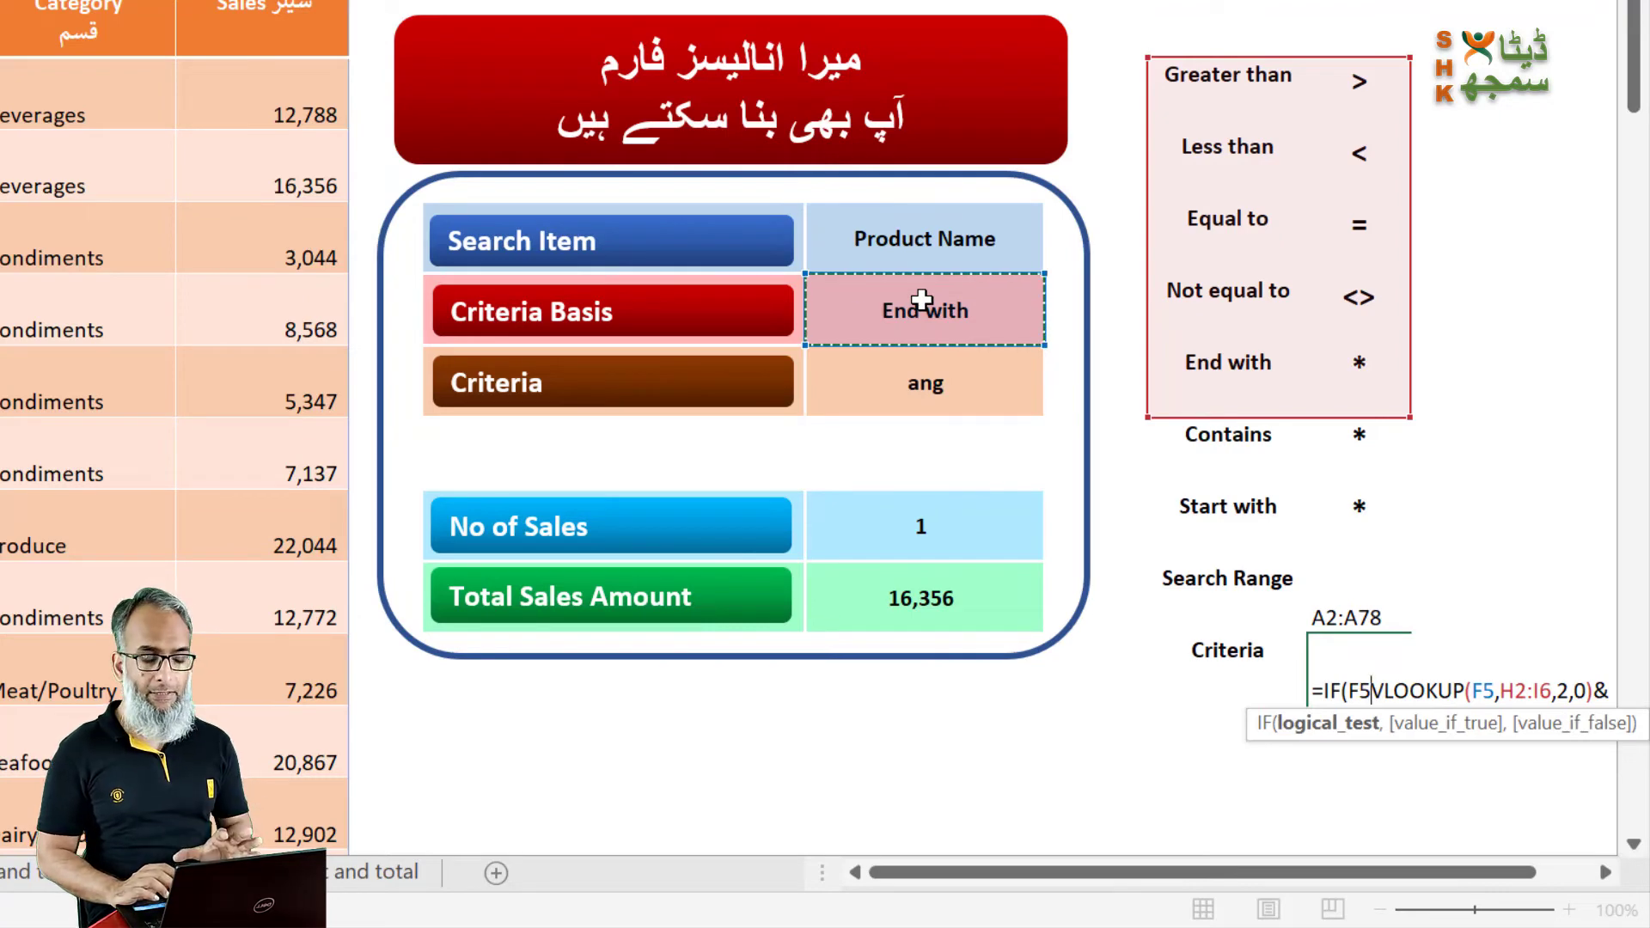
text(=)
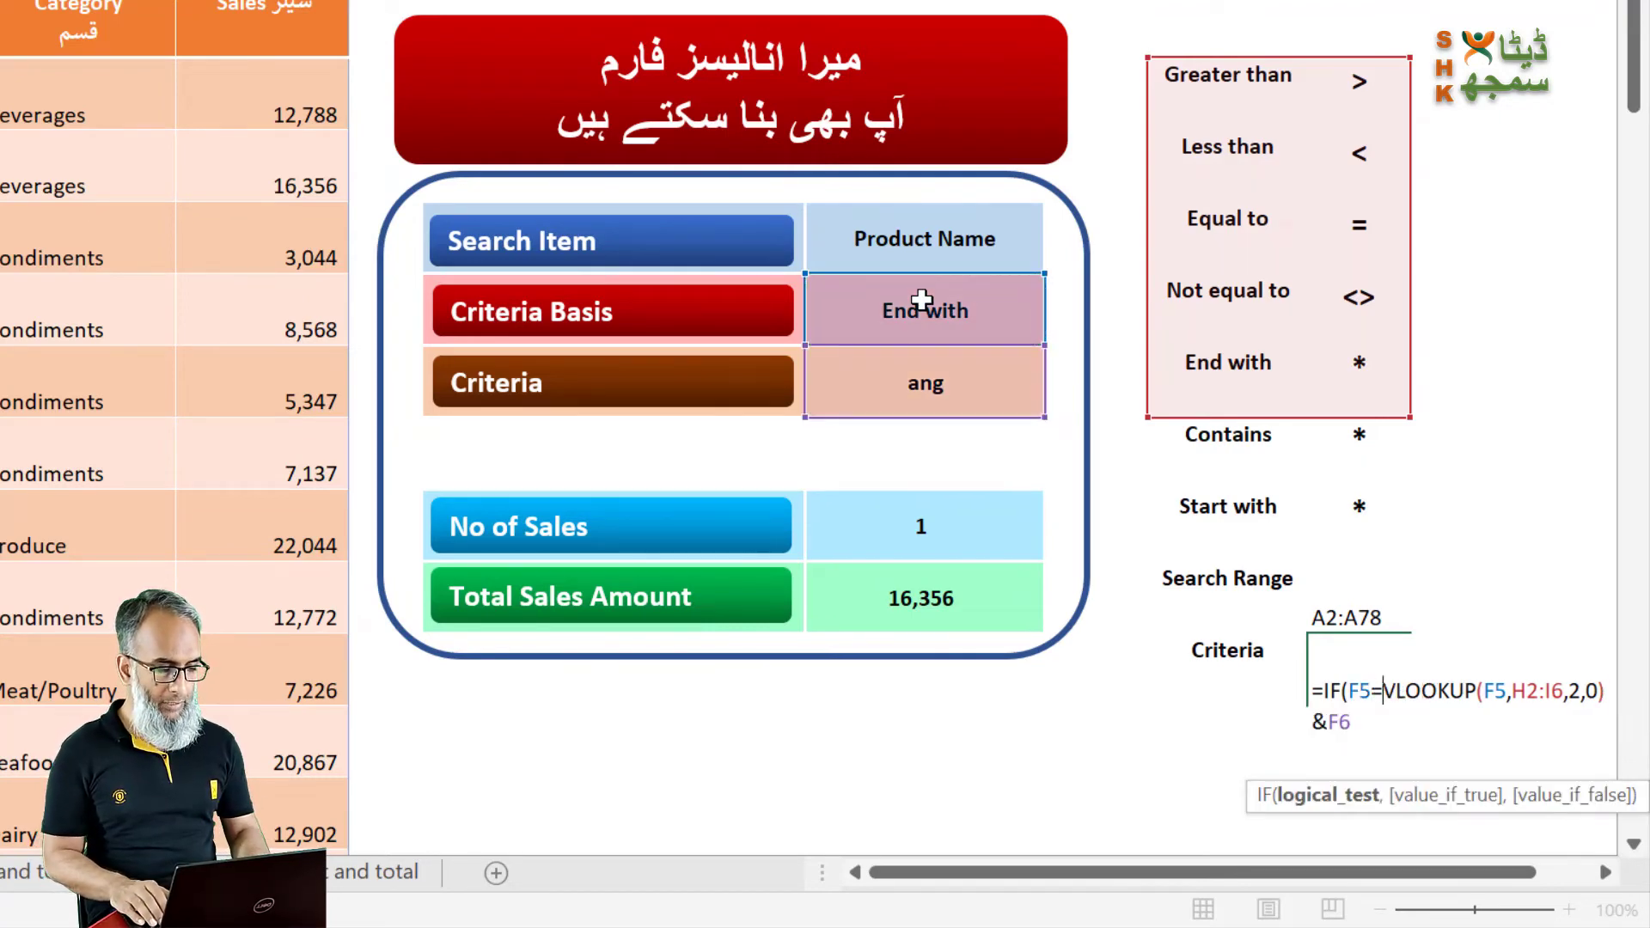
click(1243, 443)
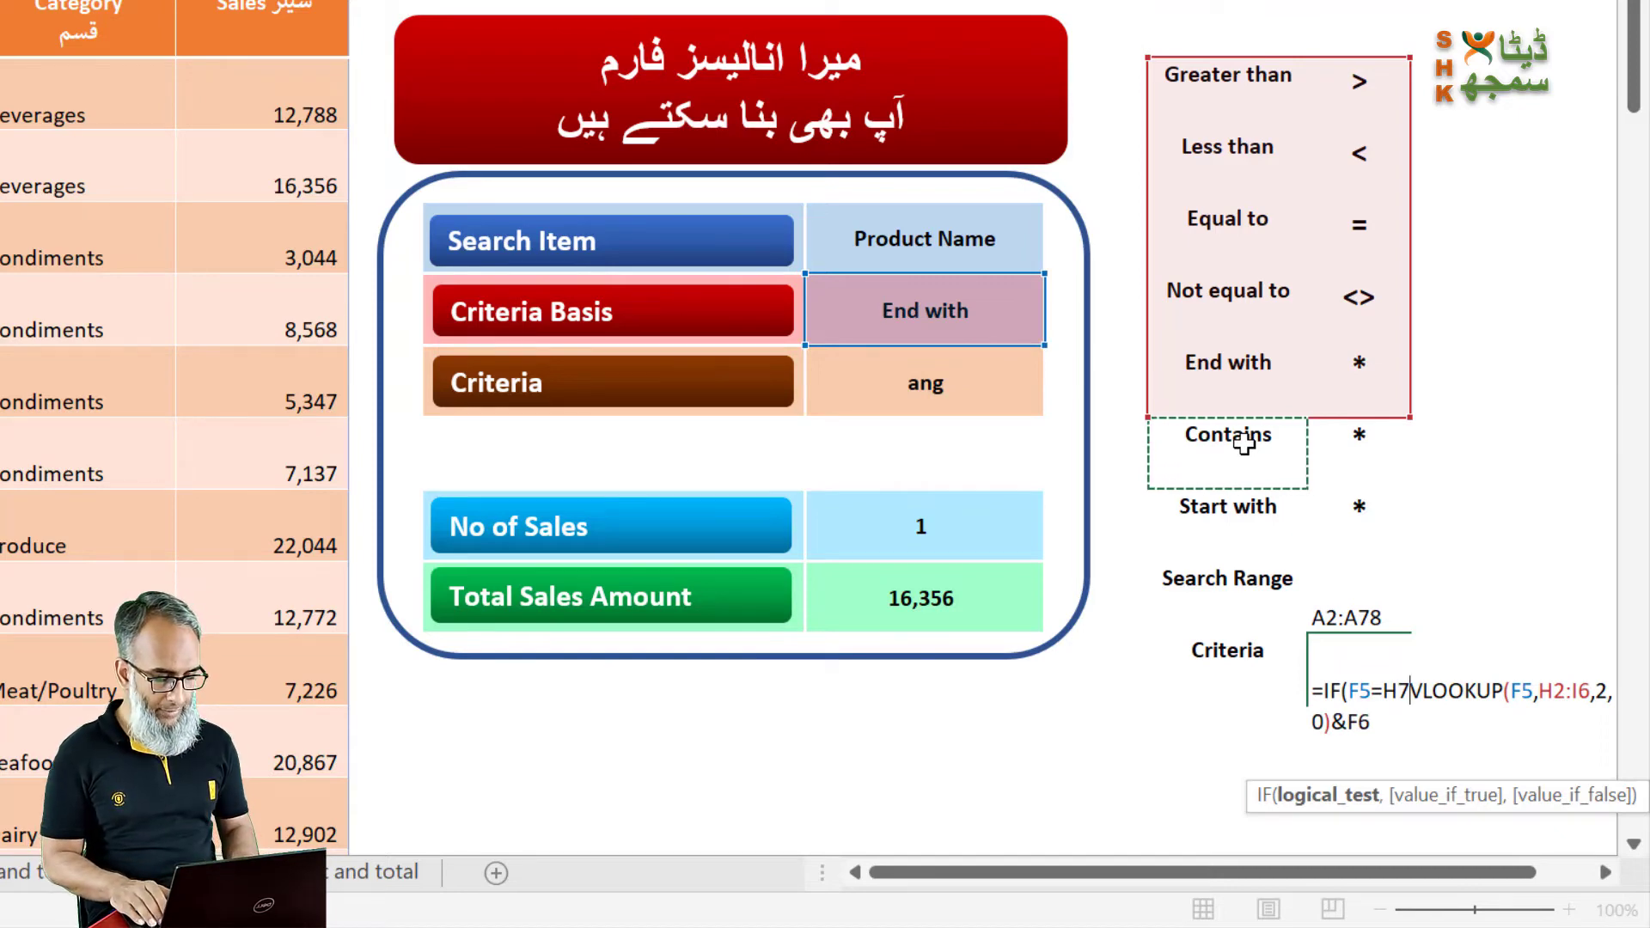
text(,)
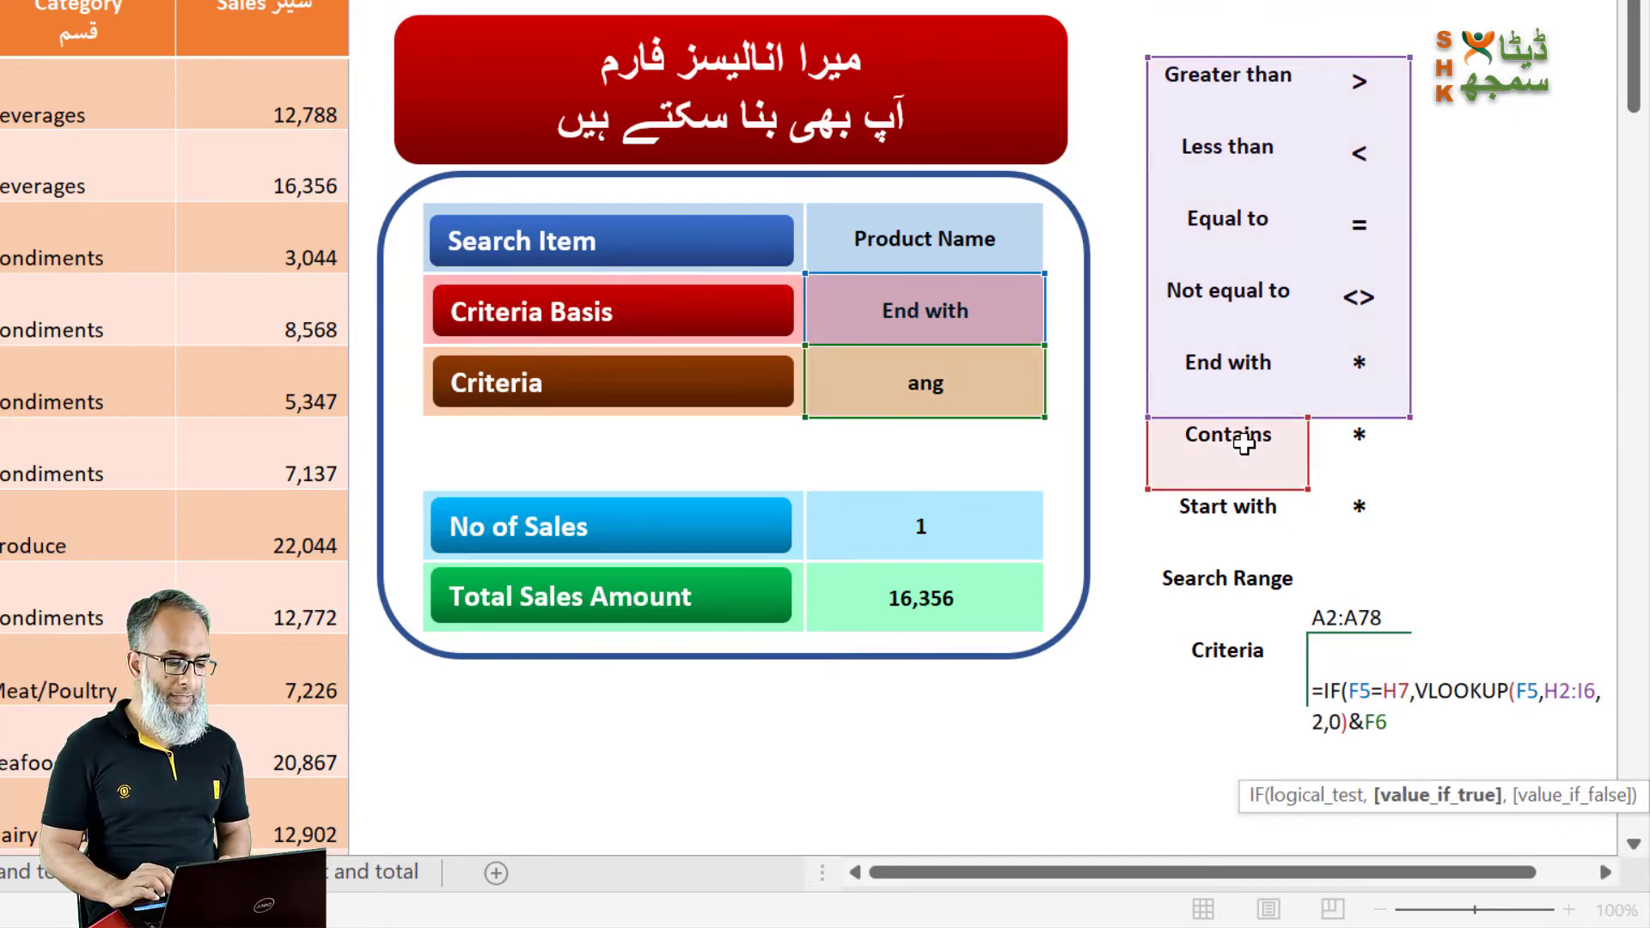
click(1353, 446)
text(&)
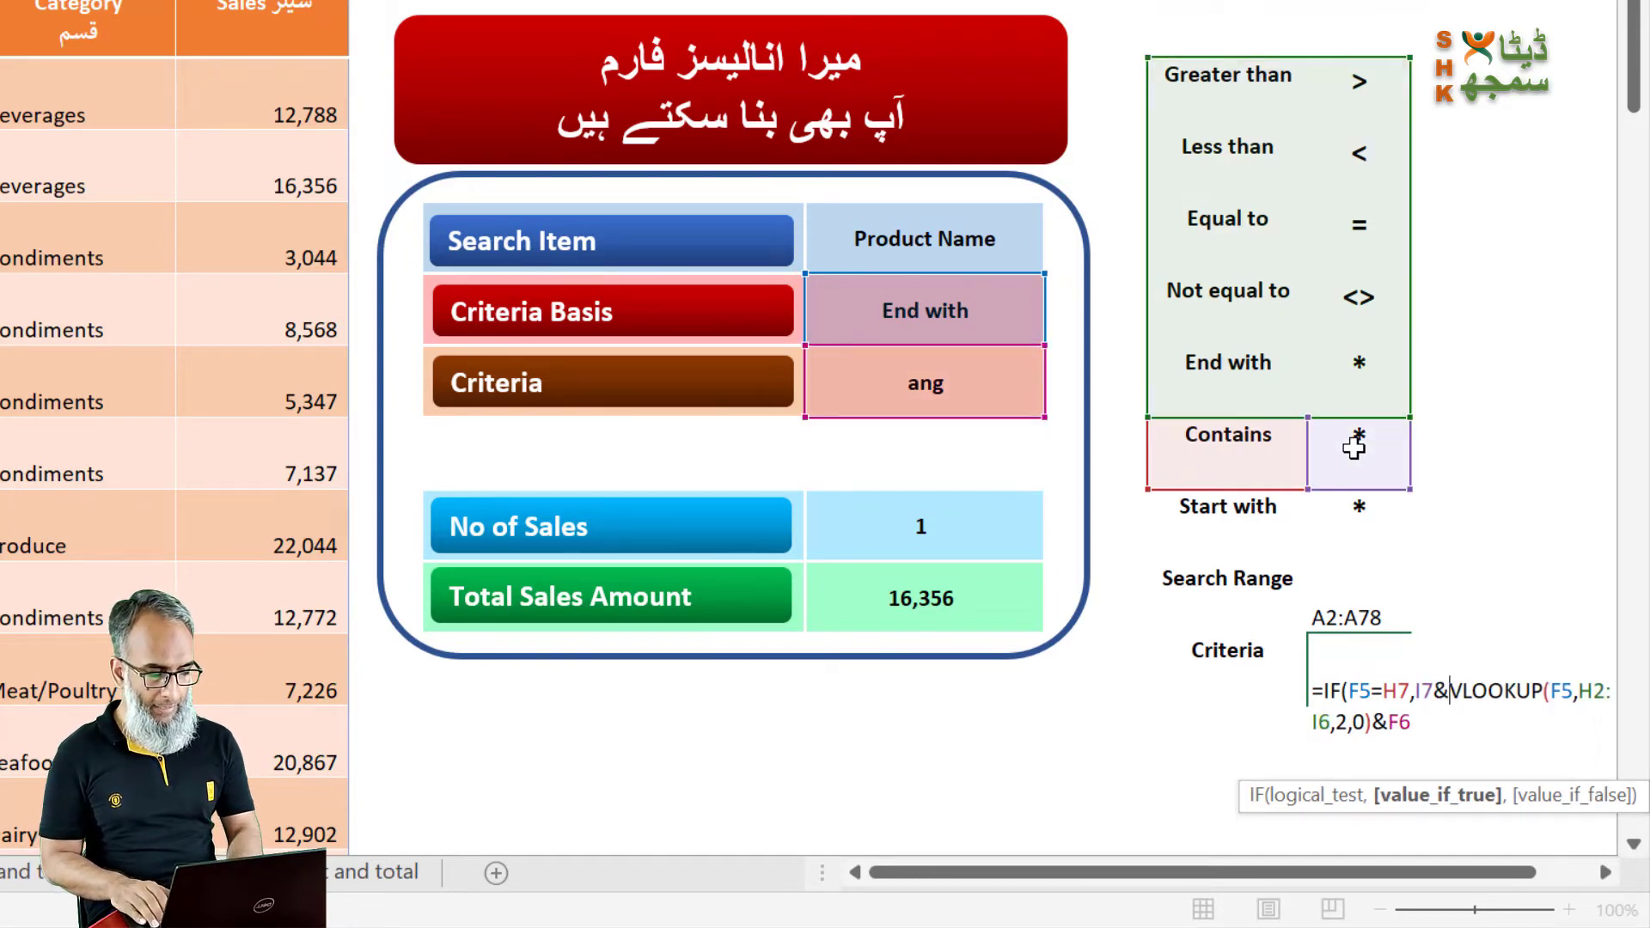
click(986, 384)
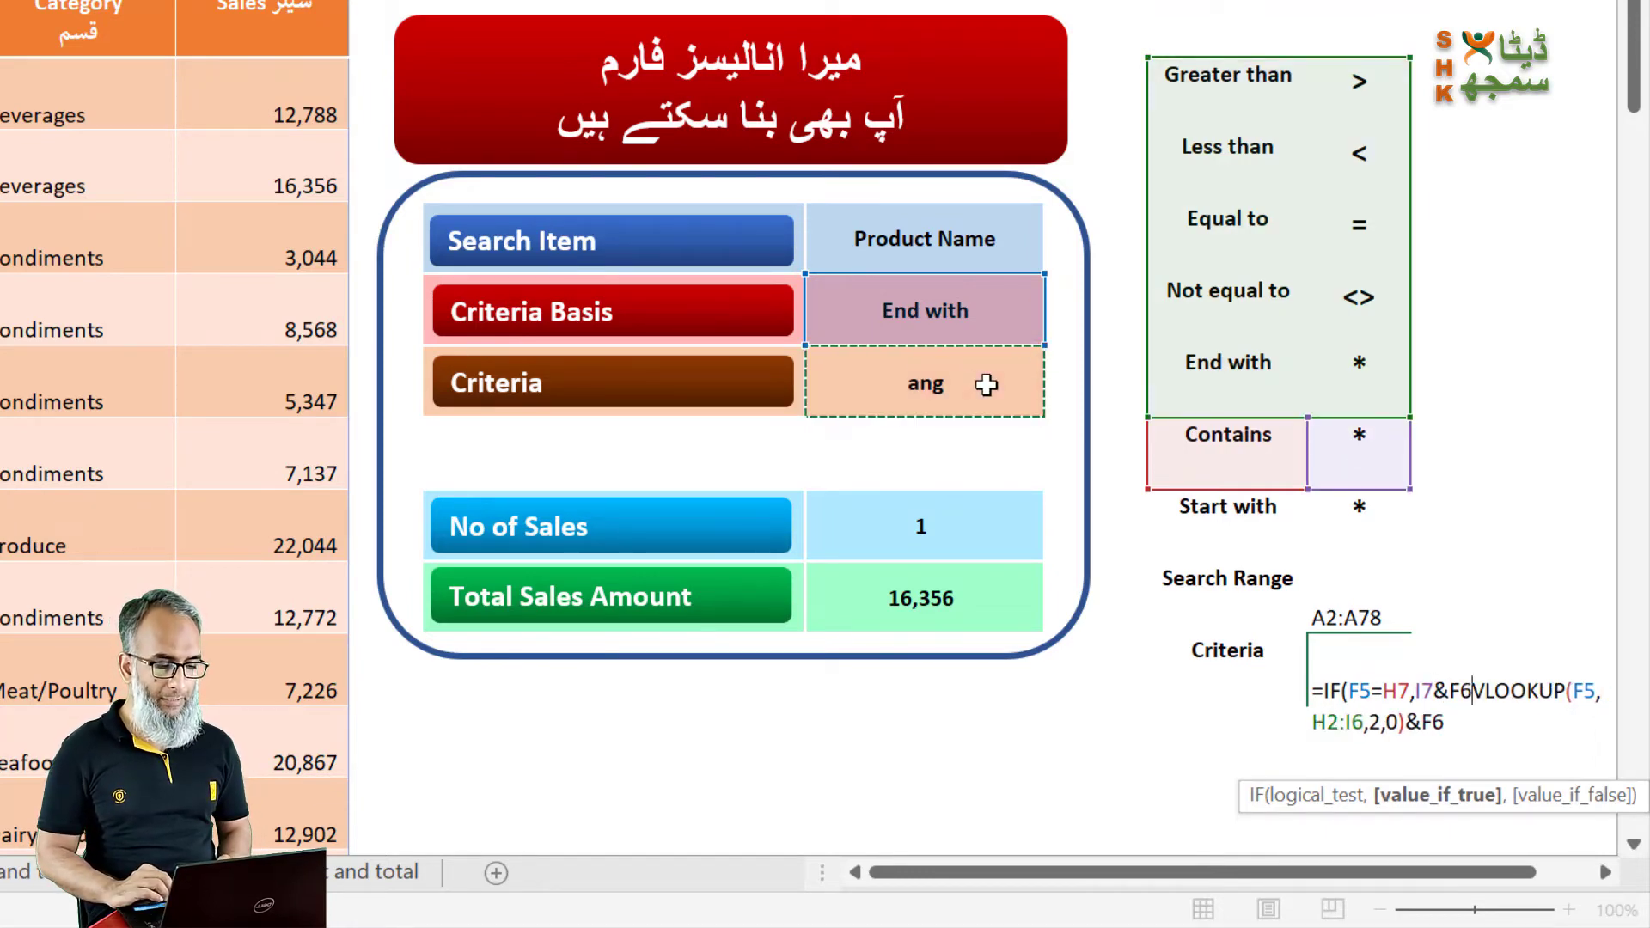
text(&)
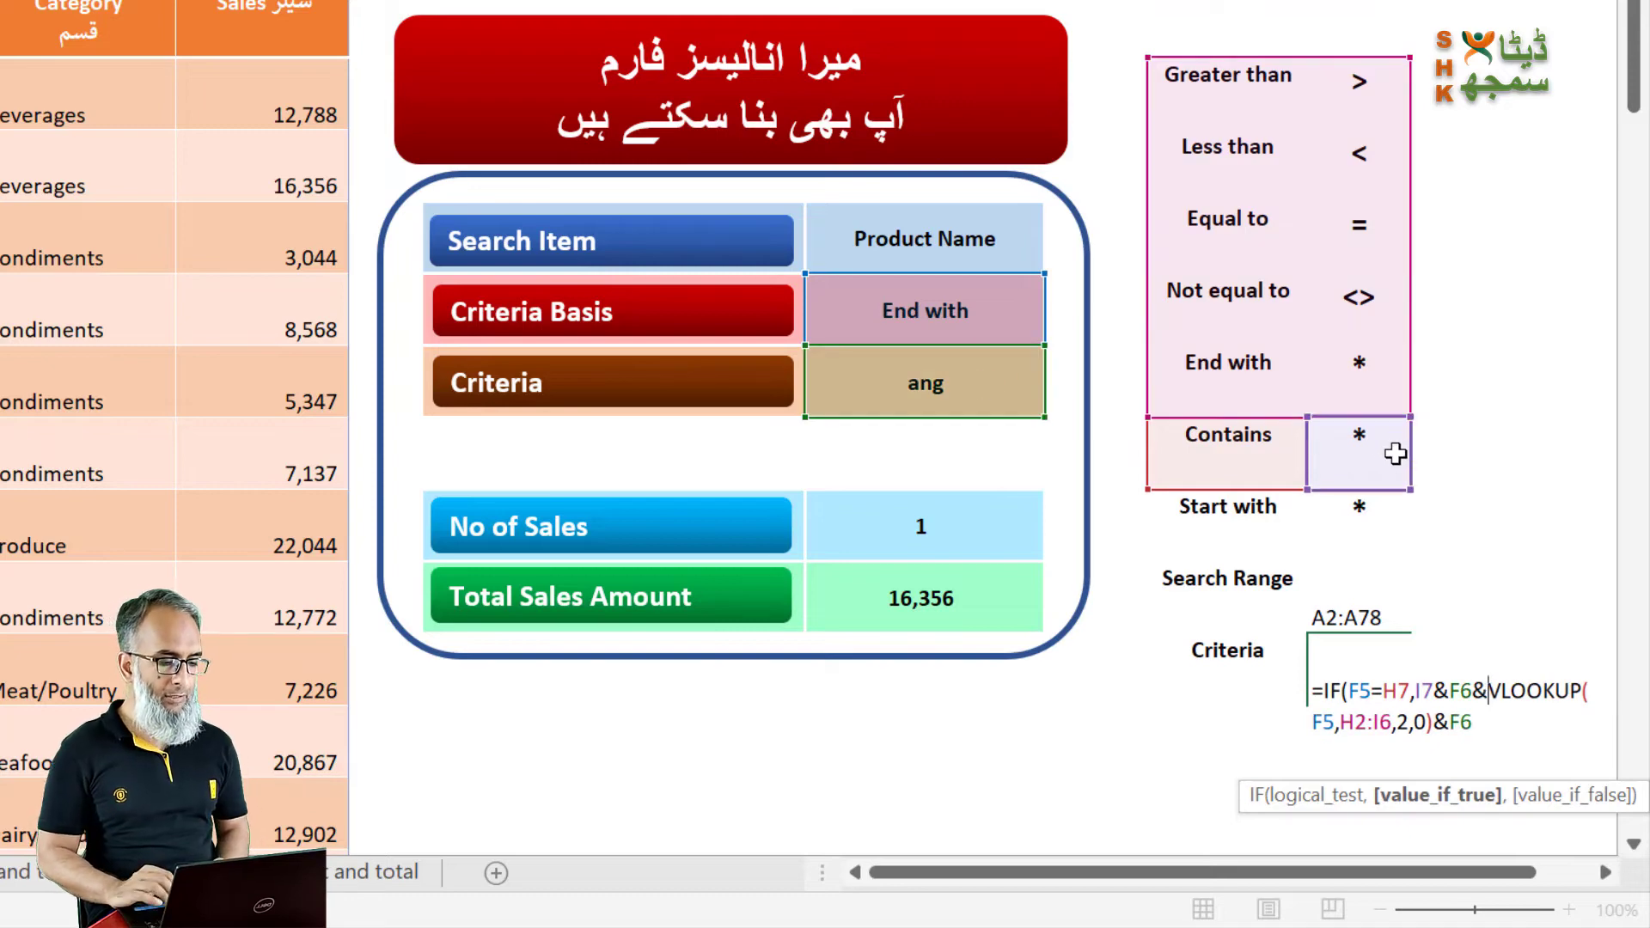
click(1388, 452)
text(,)
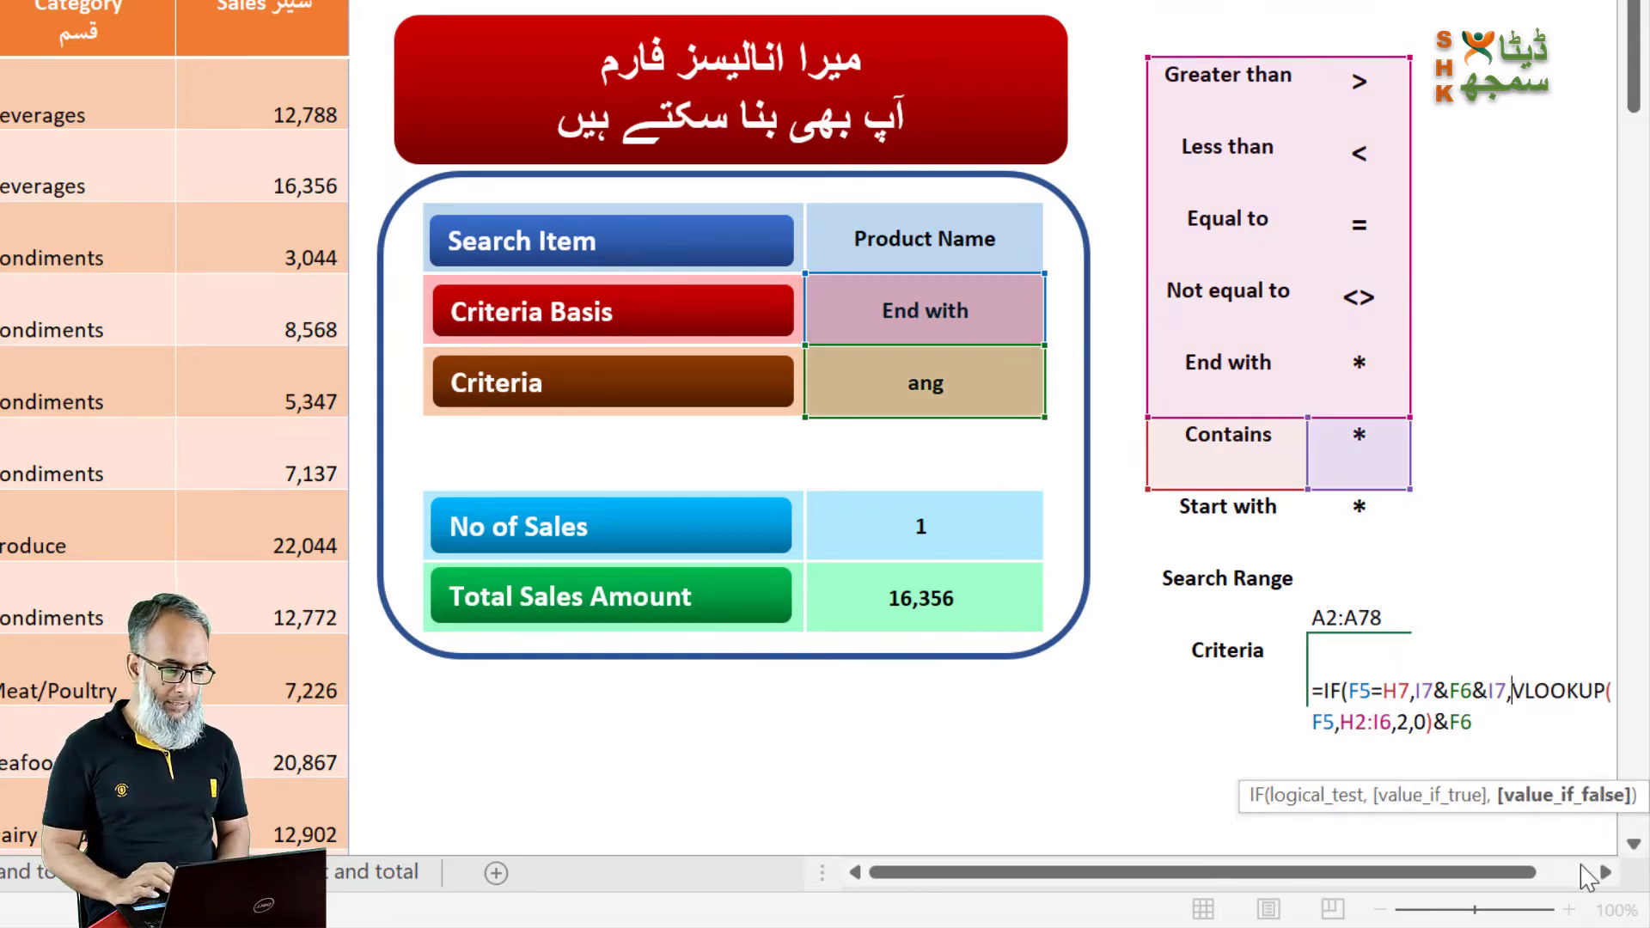
Step: Add a nested IF testing F5 against the Start with label H8, combining F6 with wildcard I8
click(1604, 871)
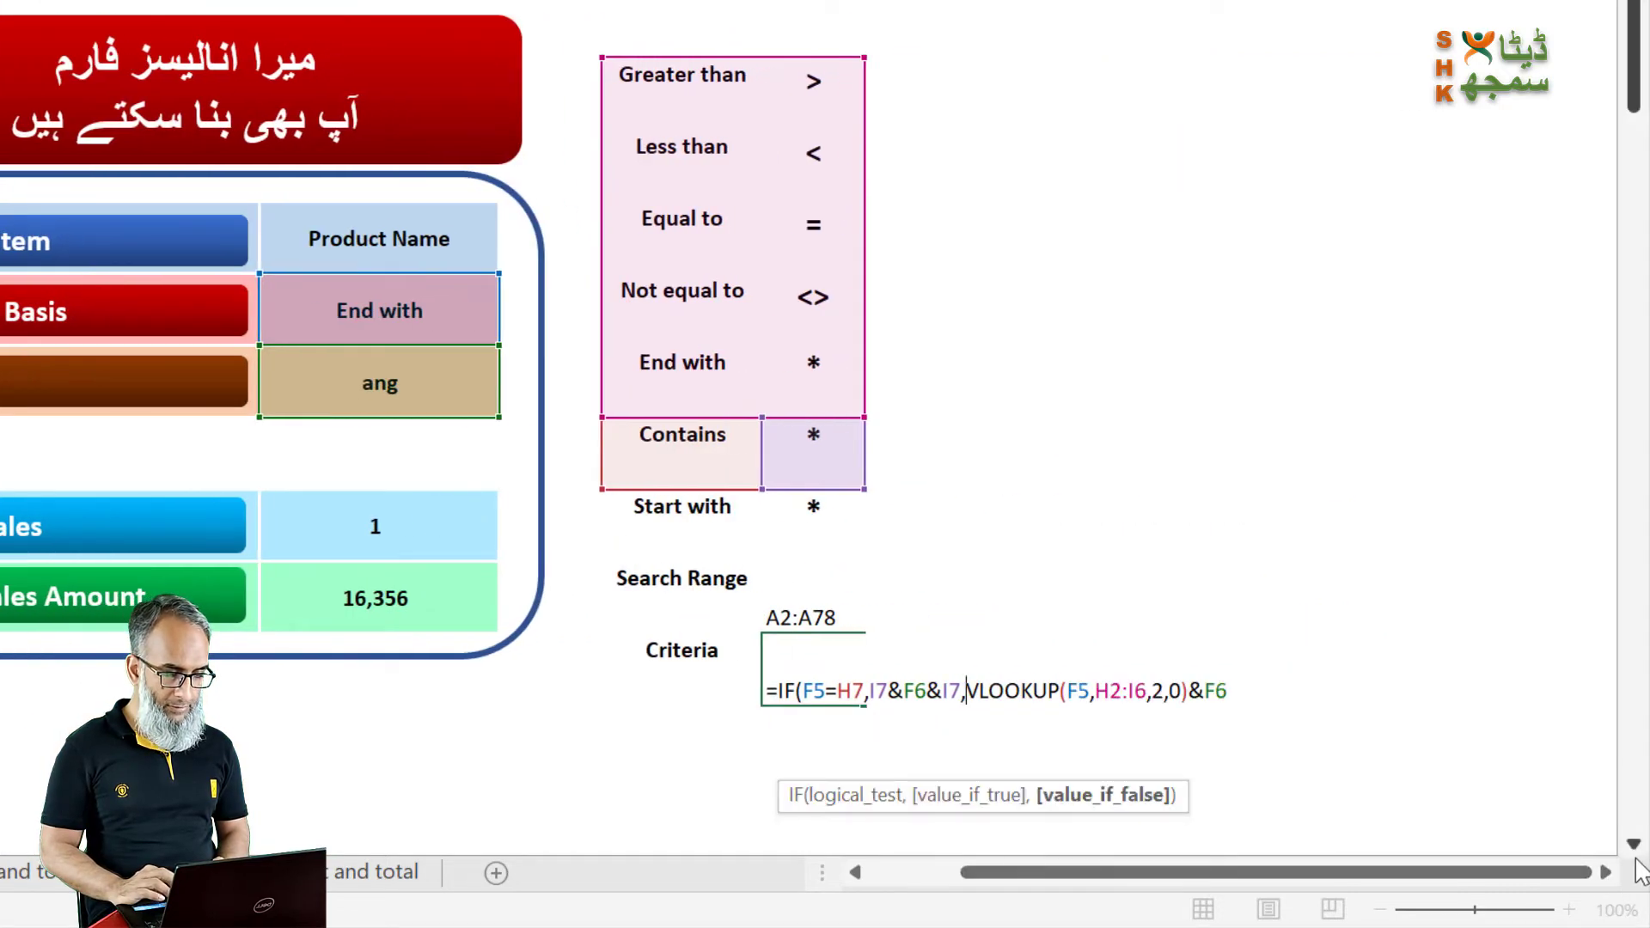
click(1633, 846)
click(1632, 846)
click(1633, 845)
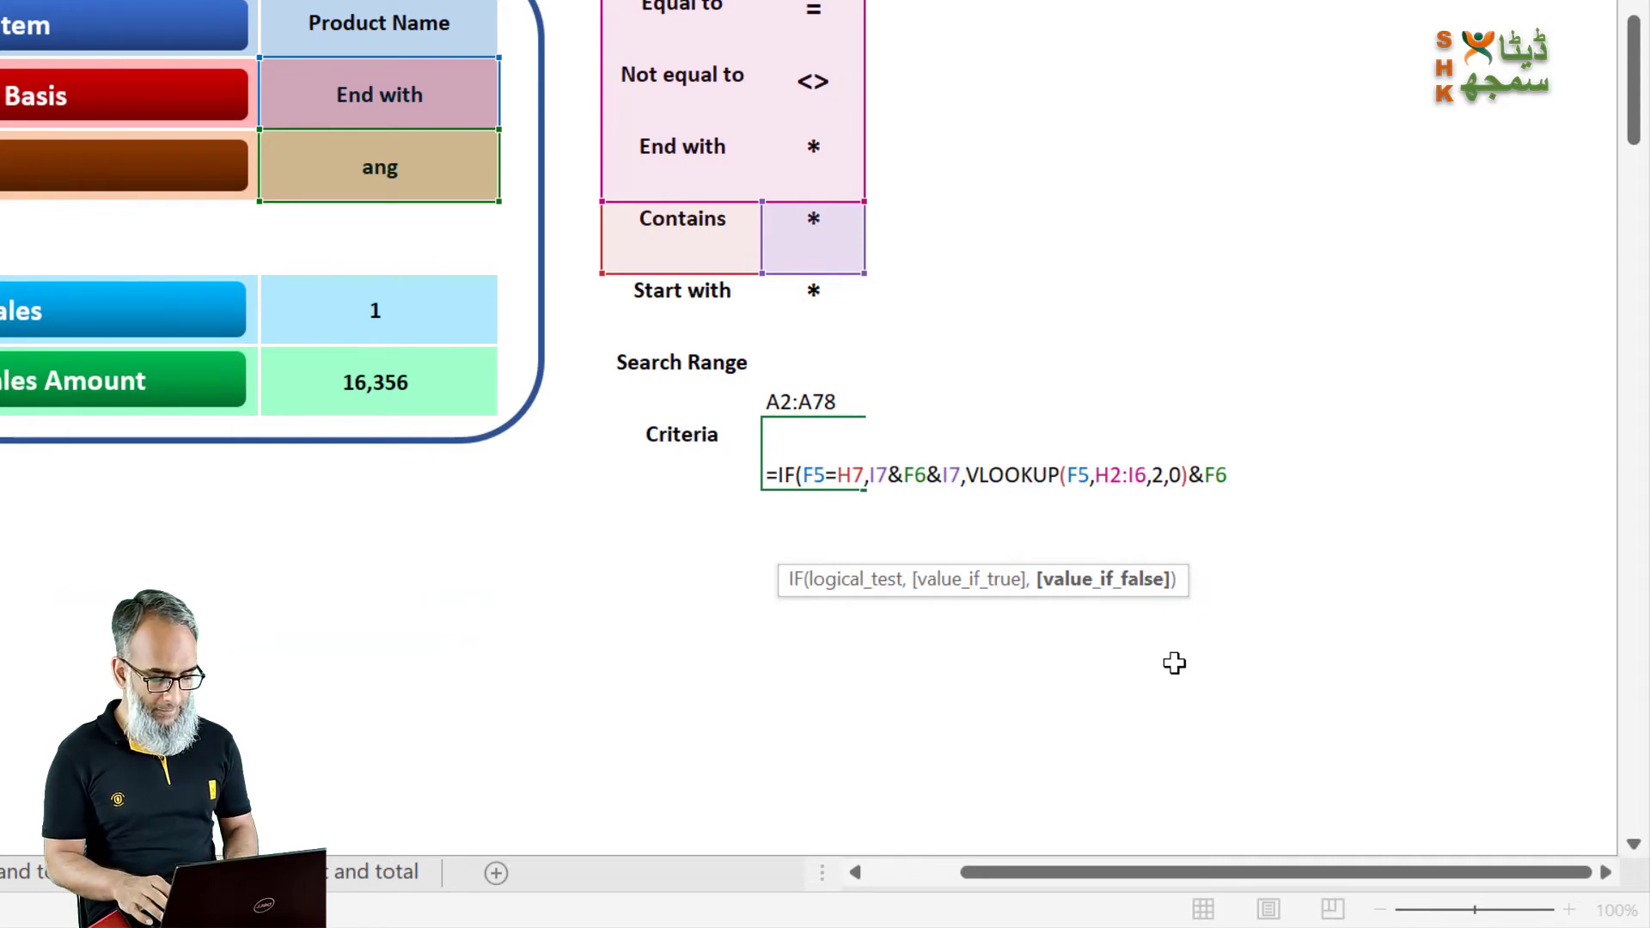
text(IF()
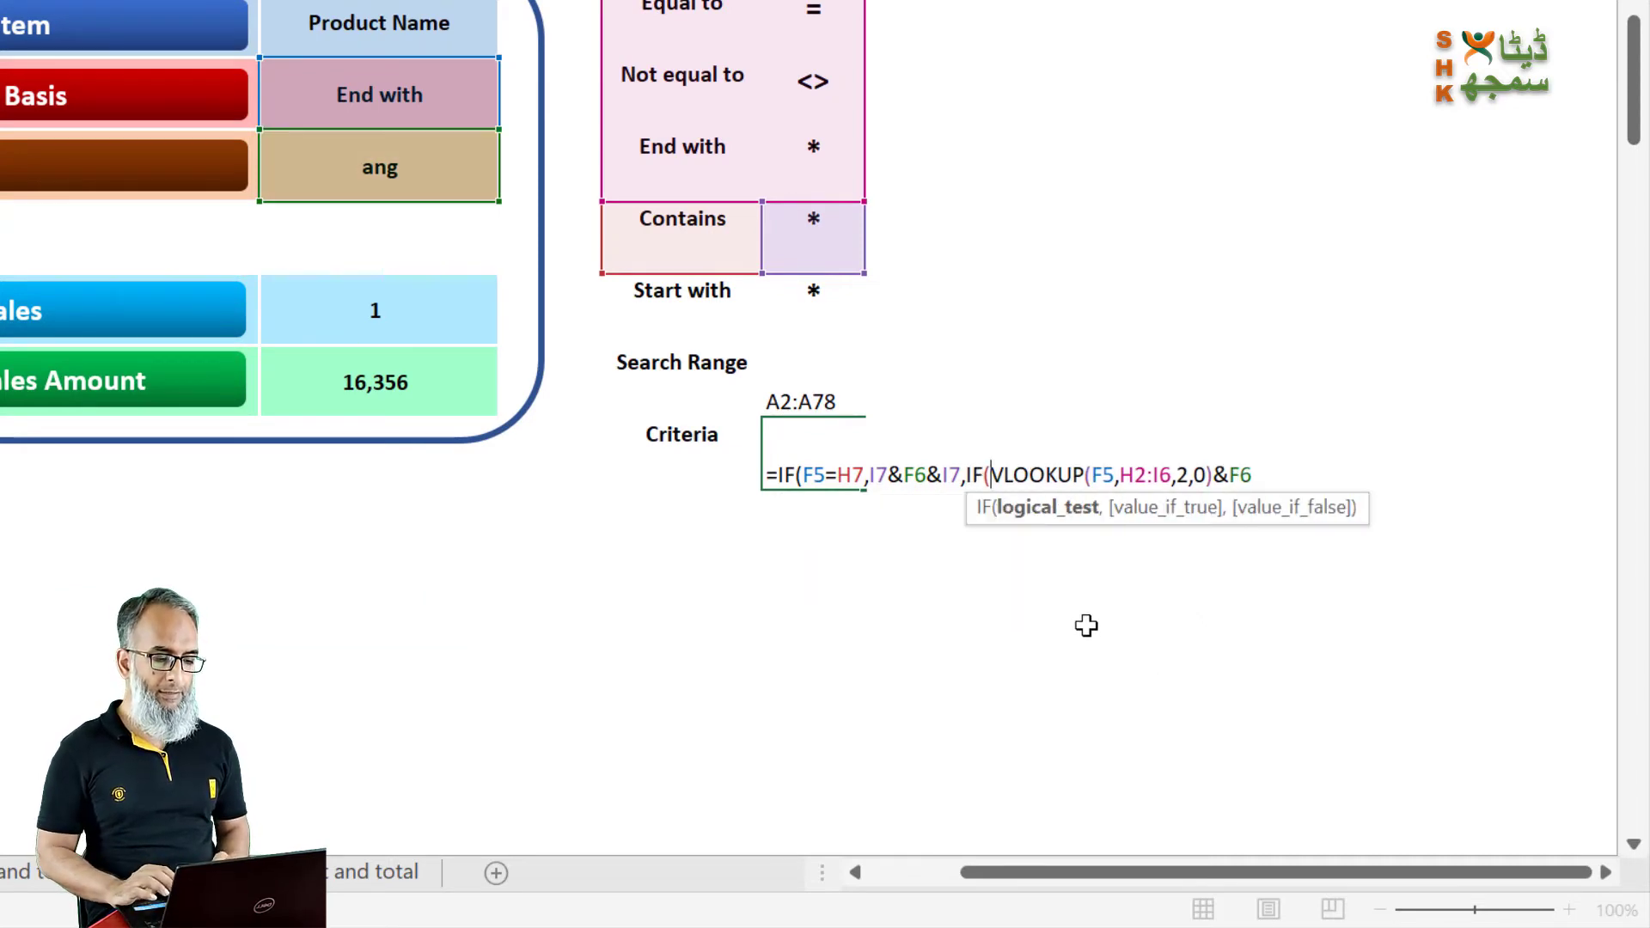
click(374, 98)
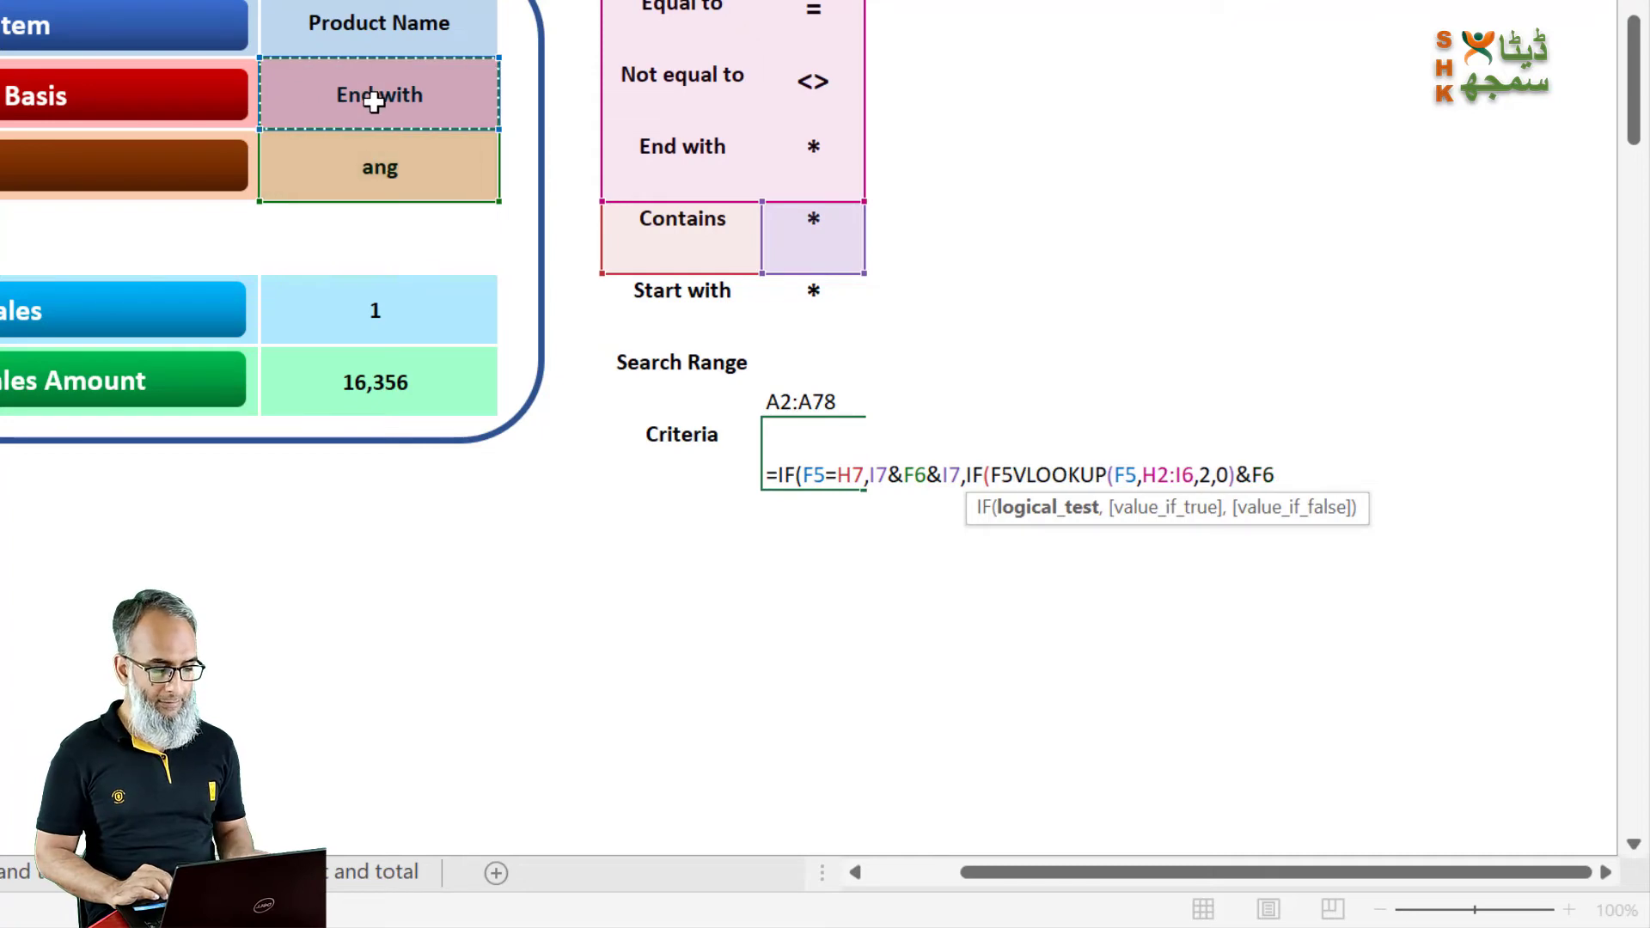
text(=)
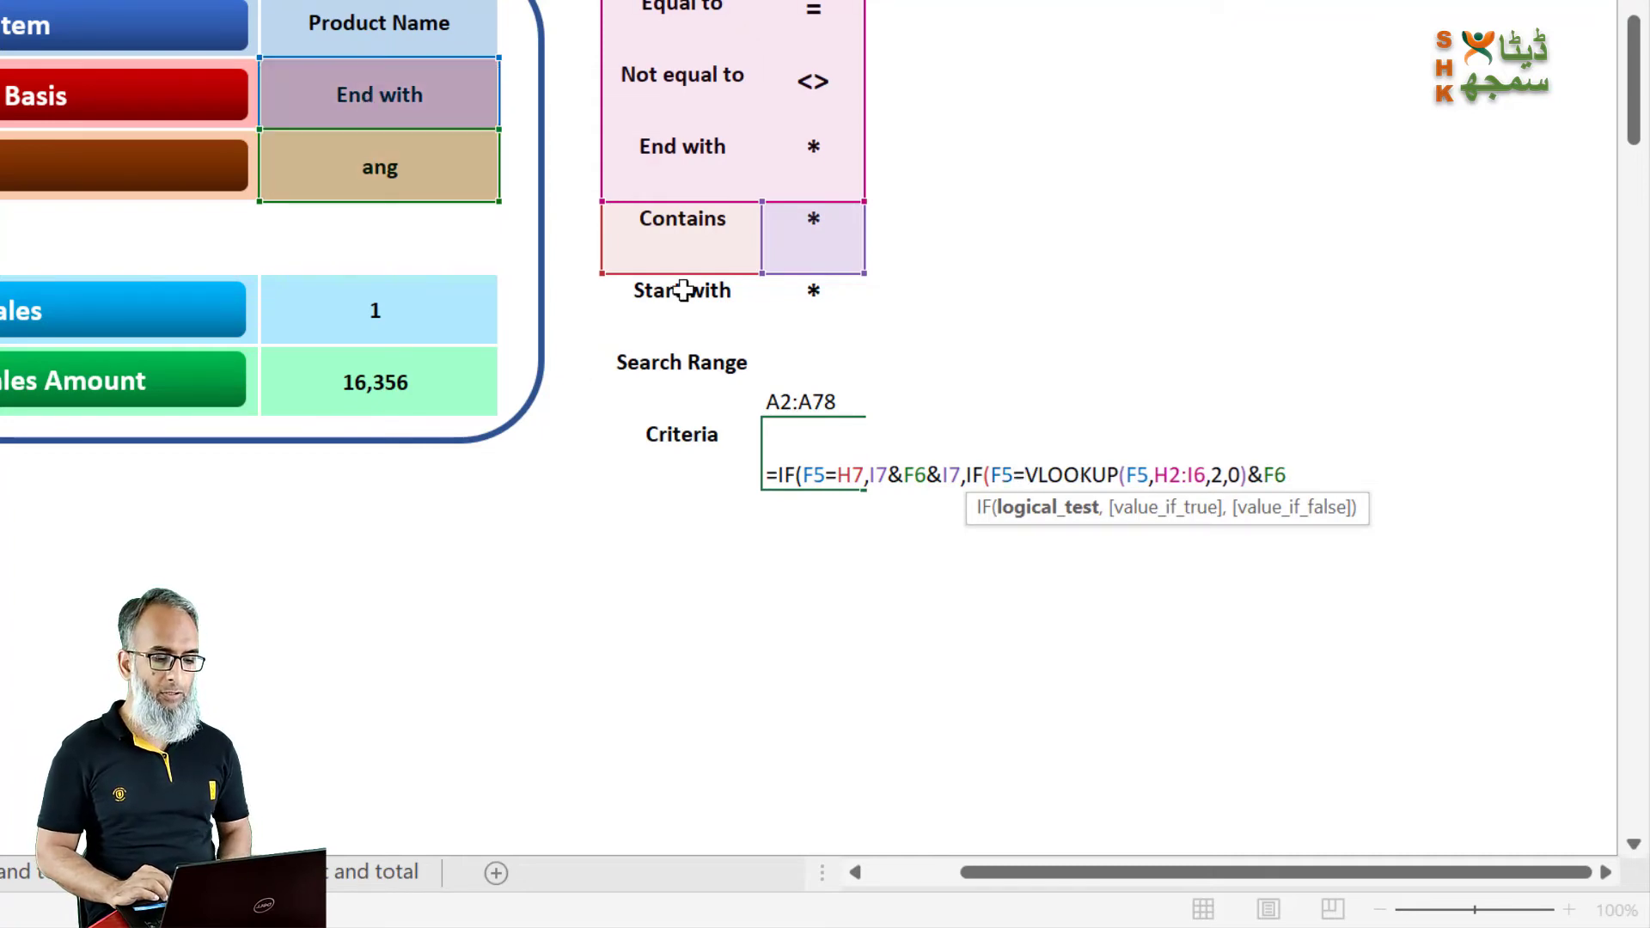
click(683, 290)
text(,)
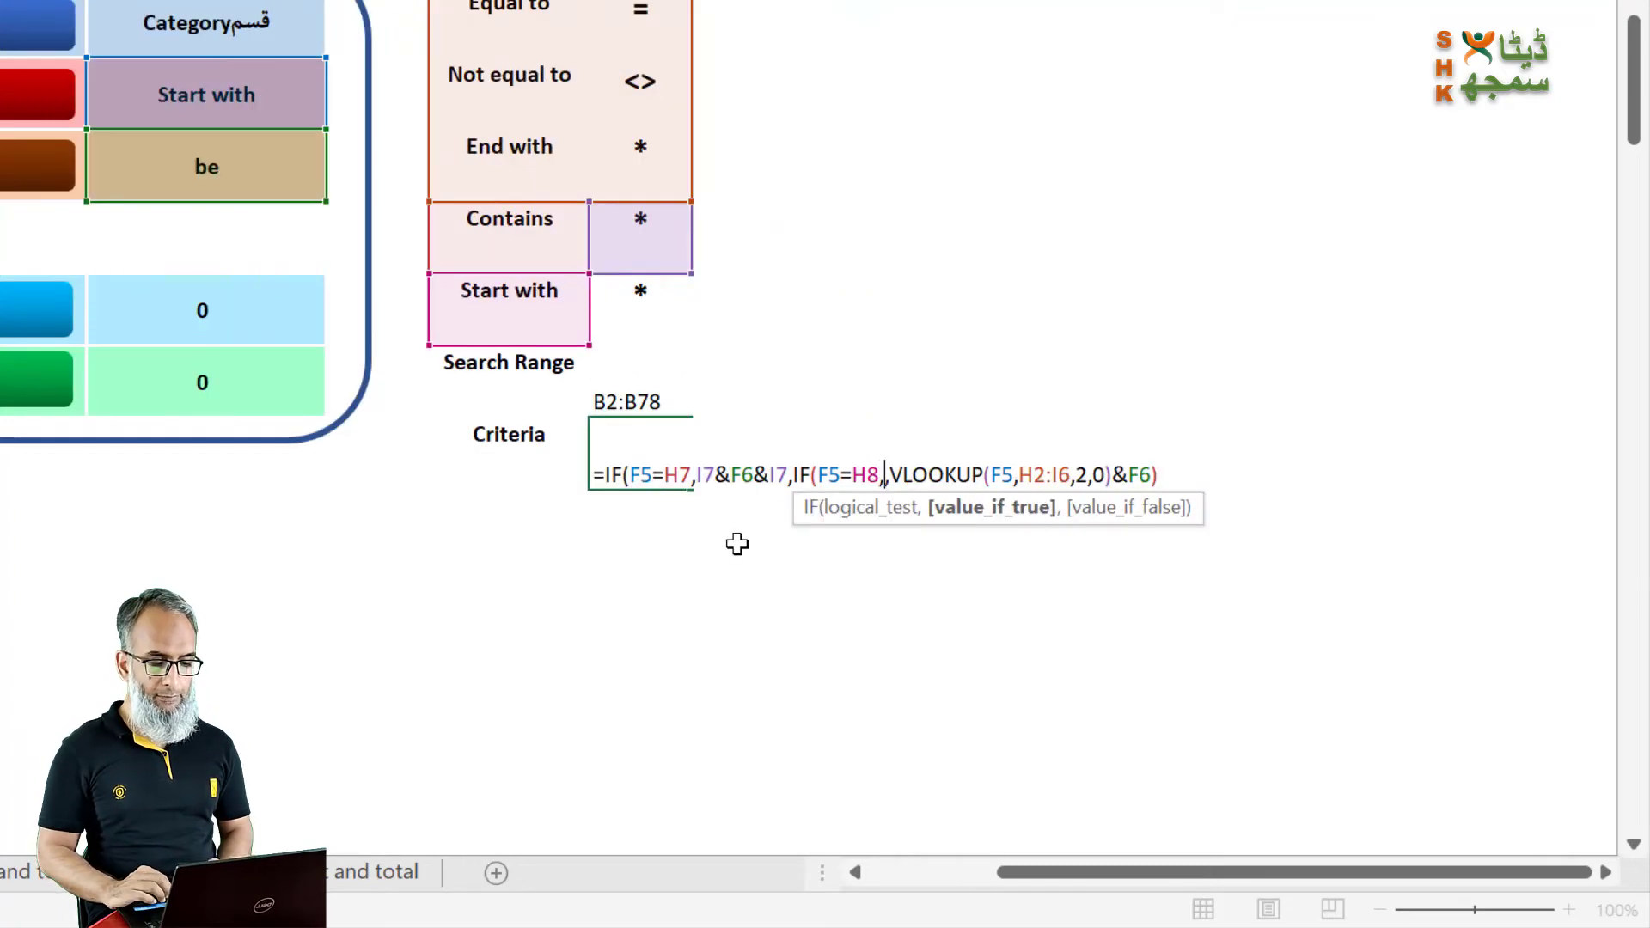
click(251, 169)
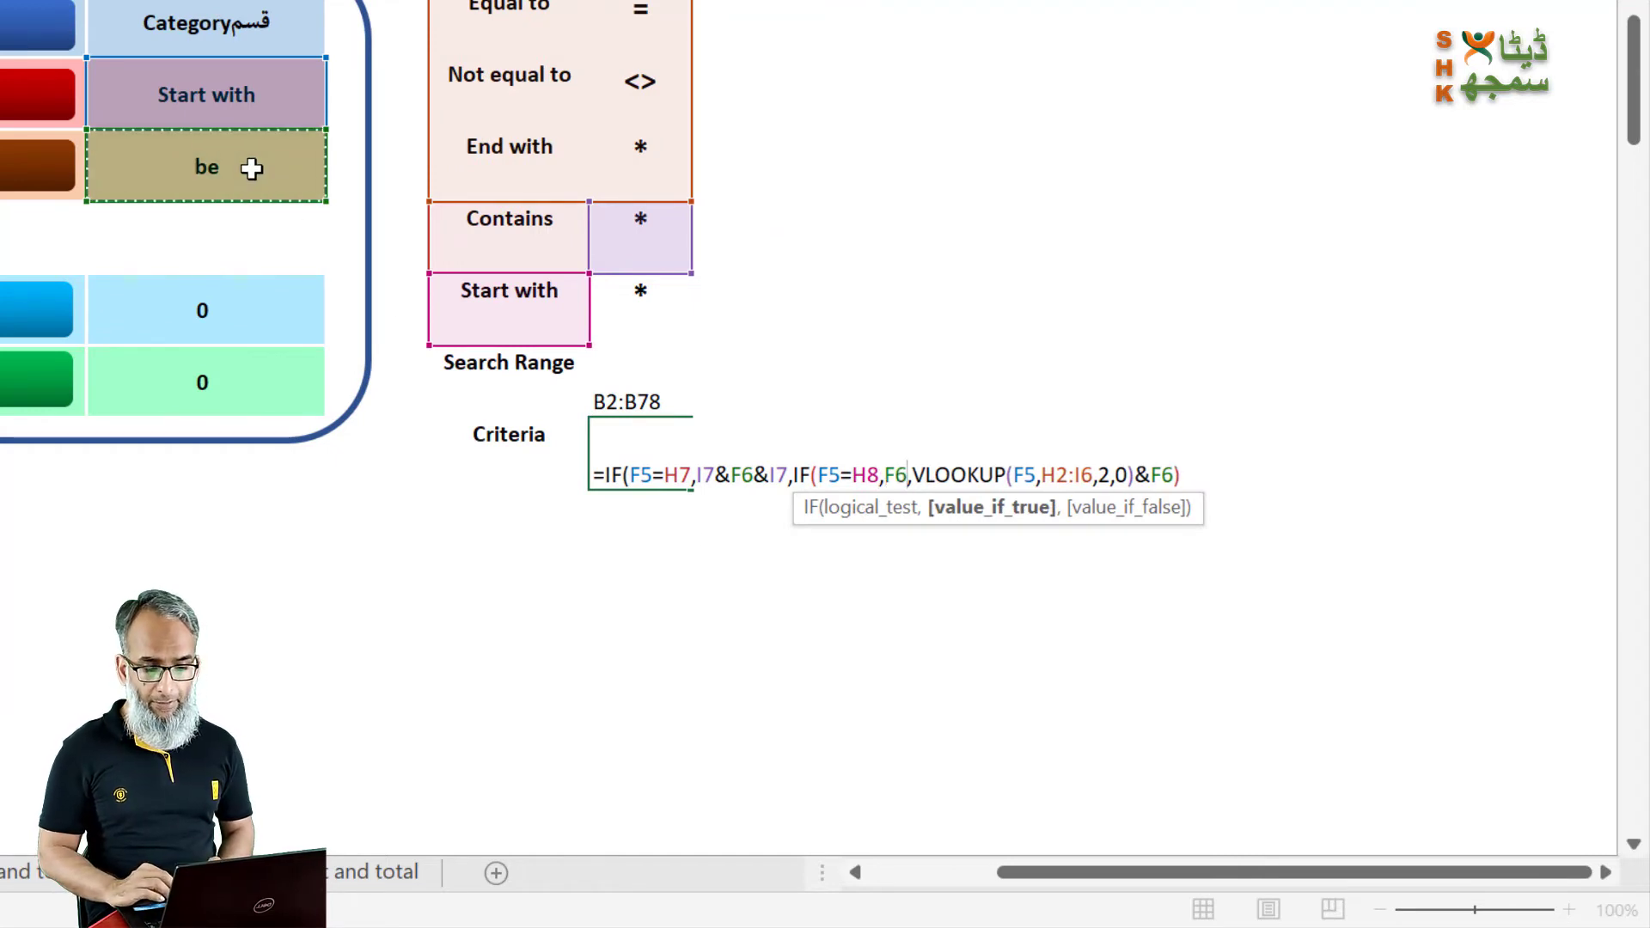
text(&)
click(644, 322)
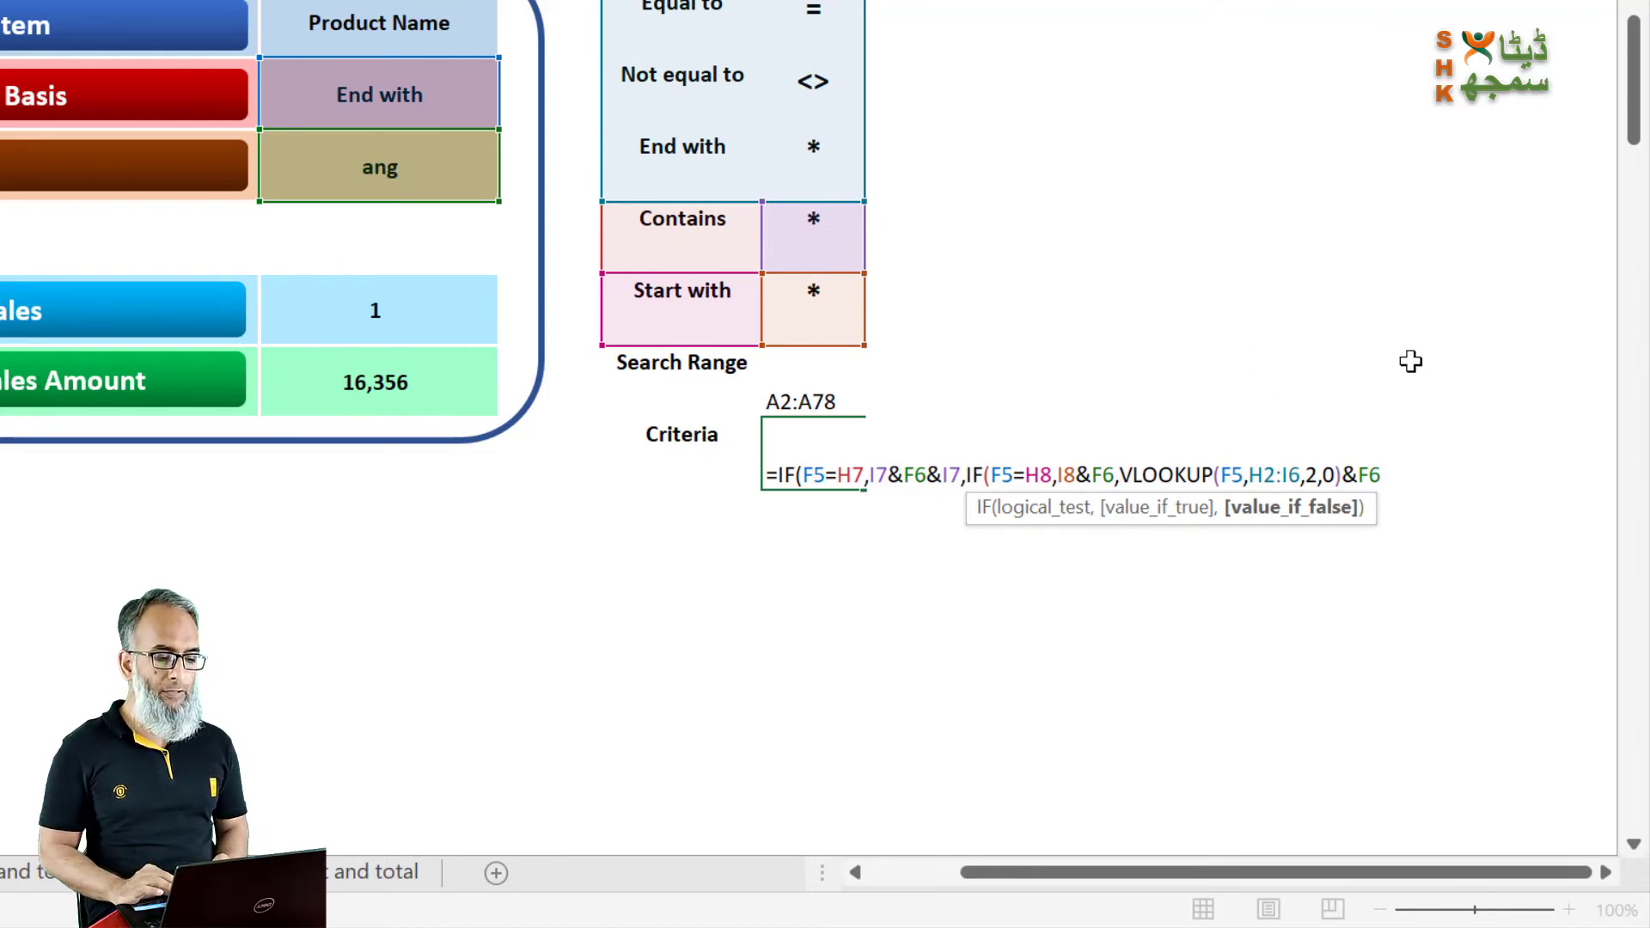
drag(1633, 129, 1634, 51)
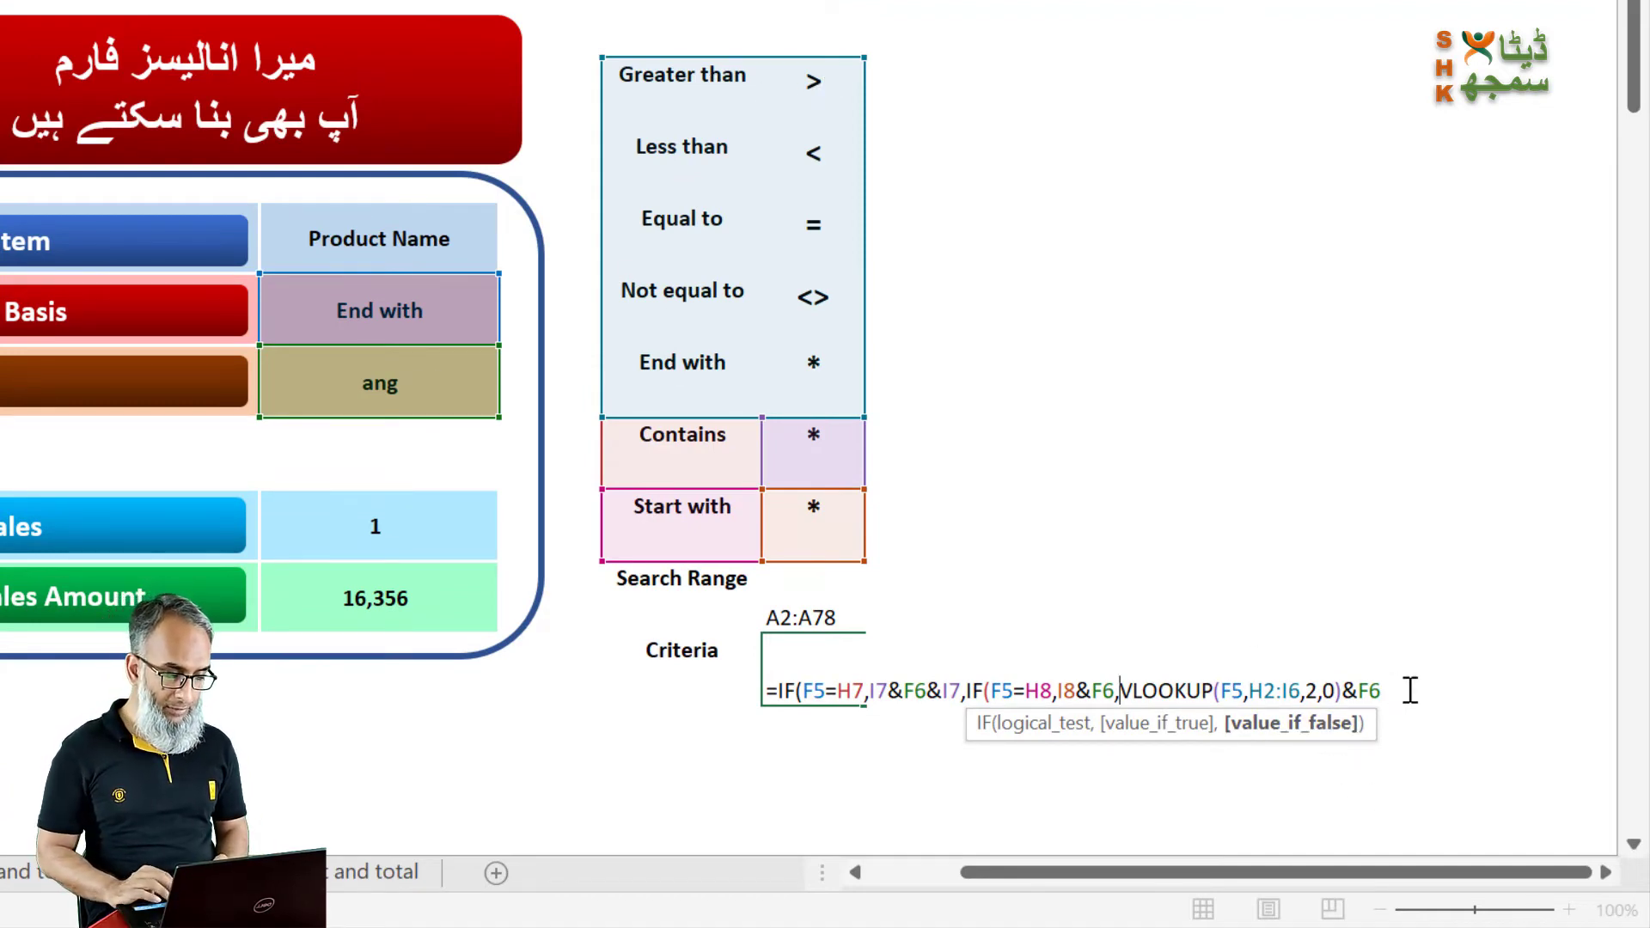
click(1383, 690)
Step: Add the final closing parenthesis and commit the nested IF criteria formula
text())
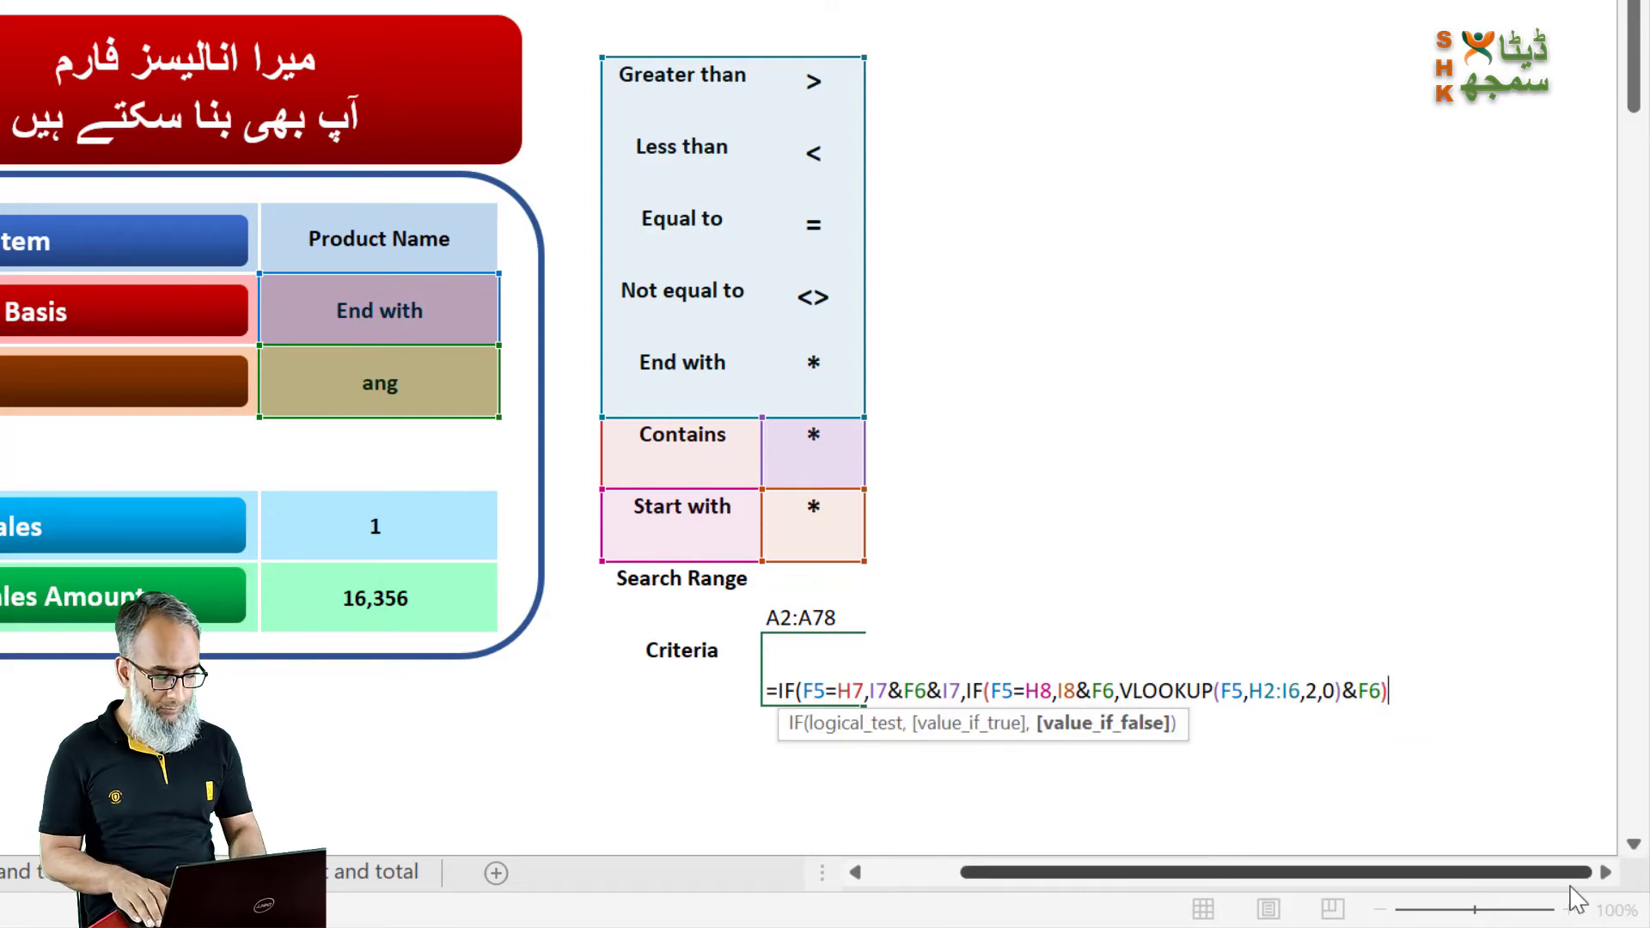
key(Return)
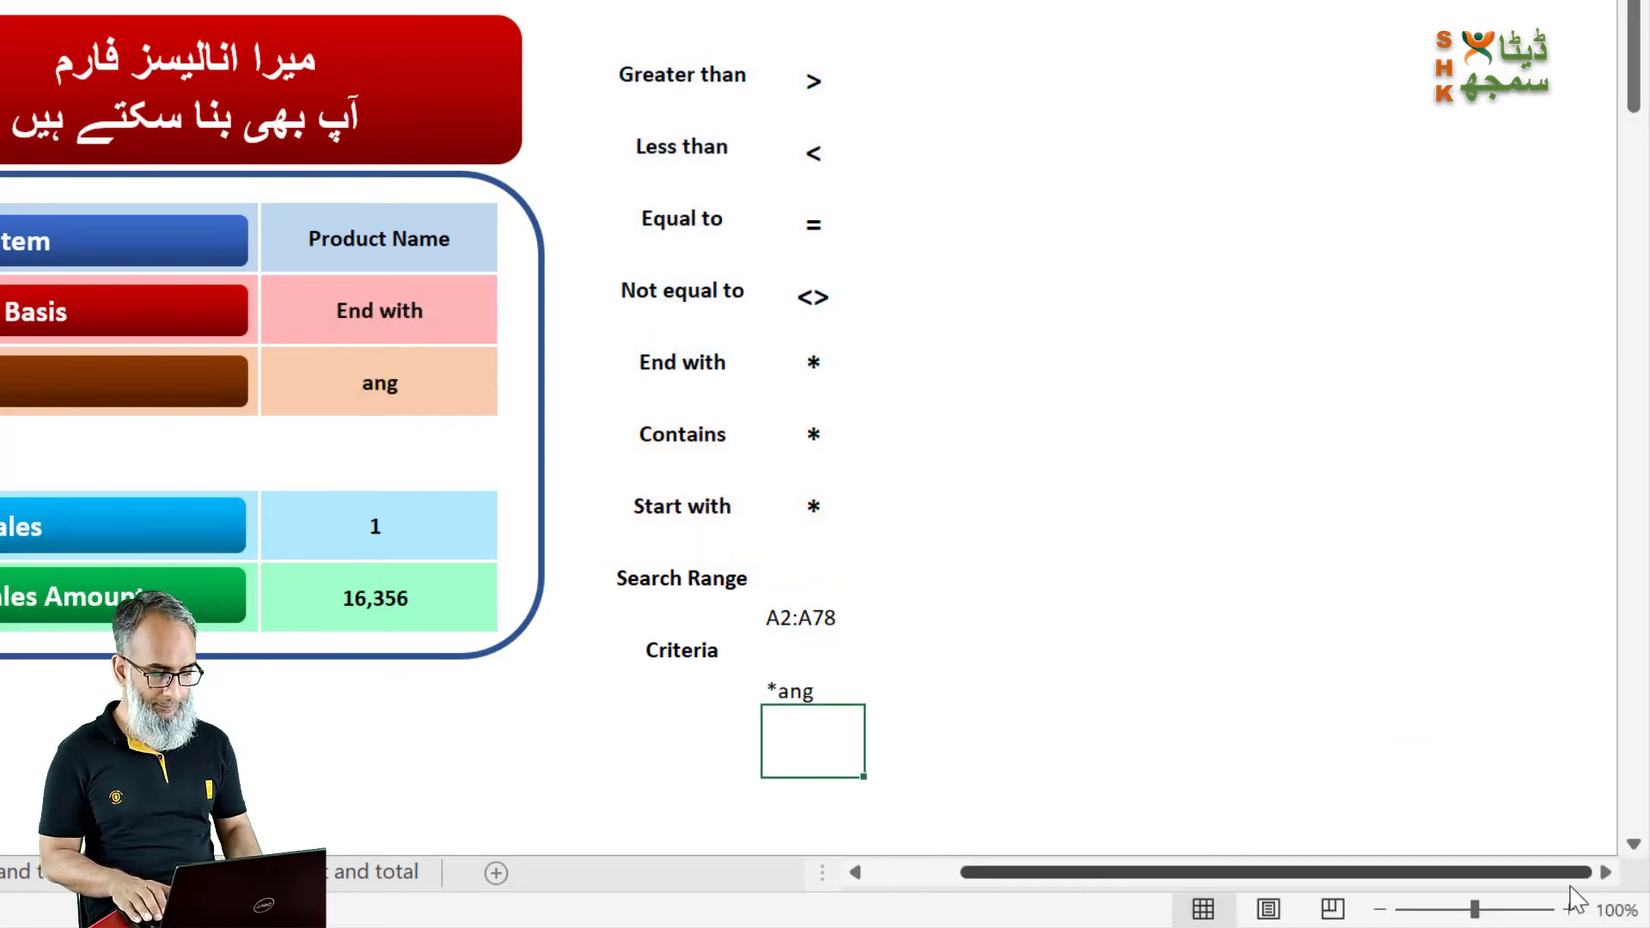
drag(961, 882, 869, 883)
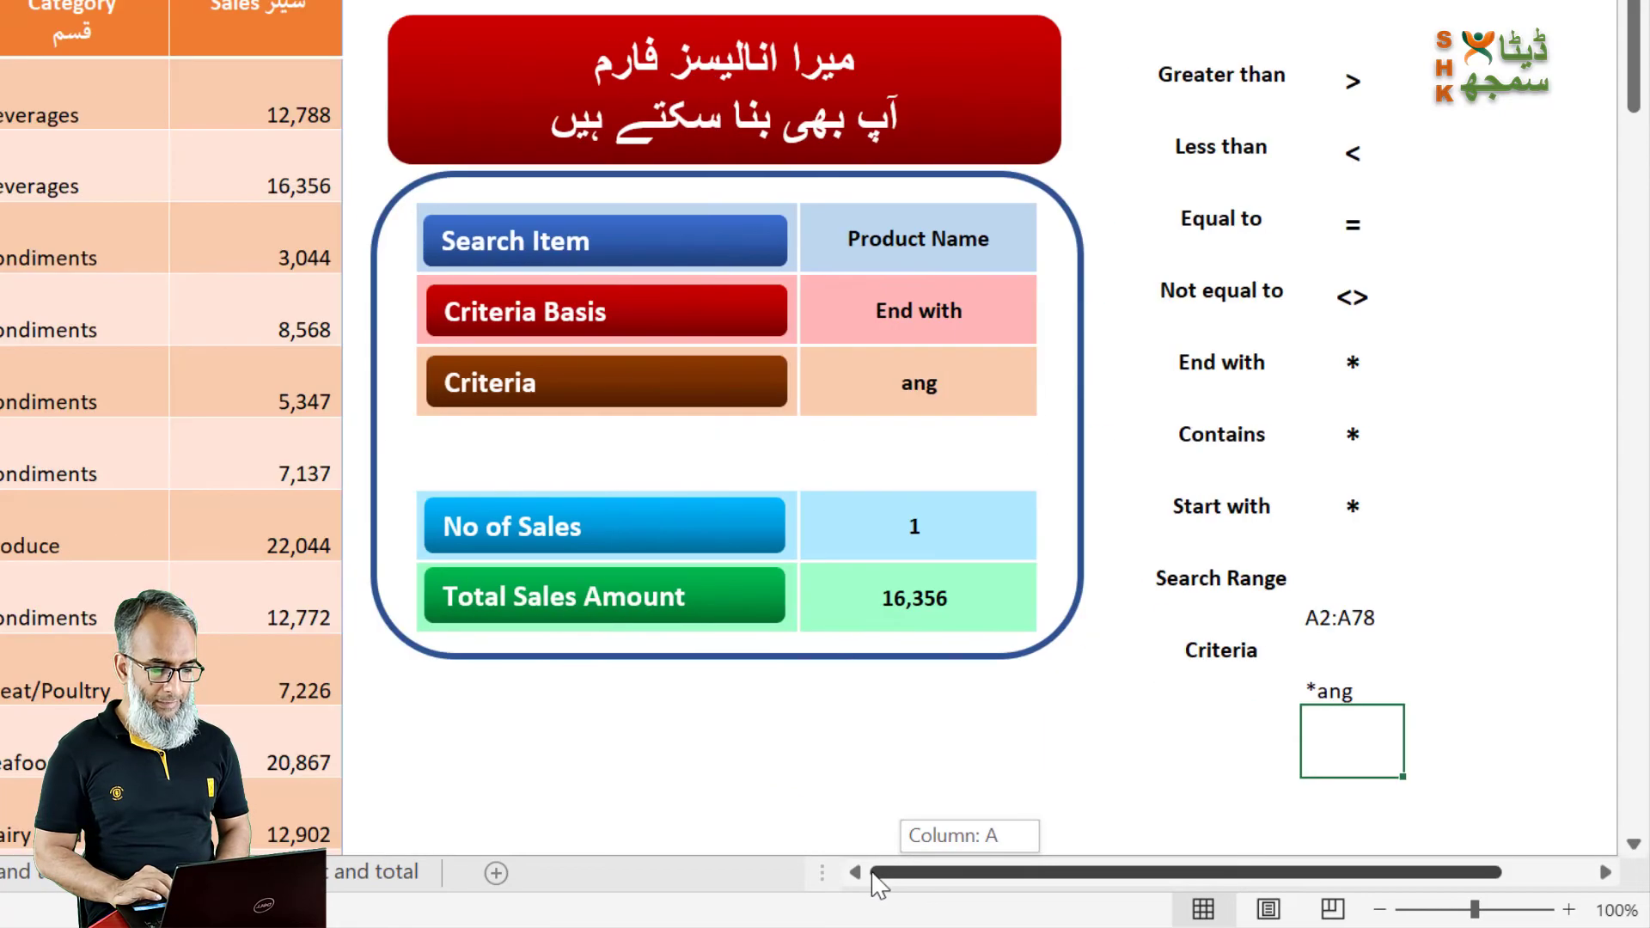
Step: Change Criteria Basis to Contains, making the helper read *ang*
click(942, 363)
click(965, 308)
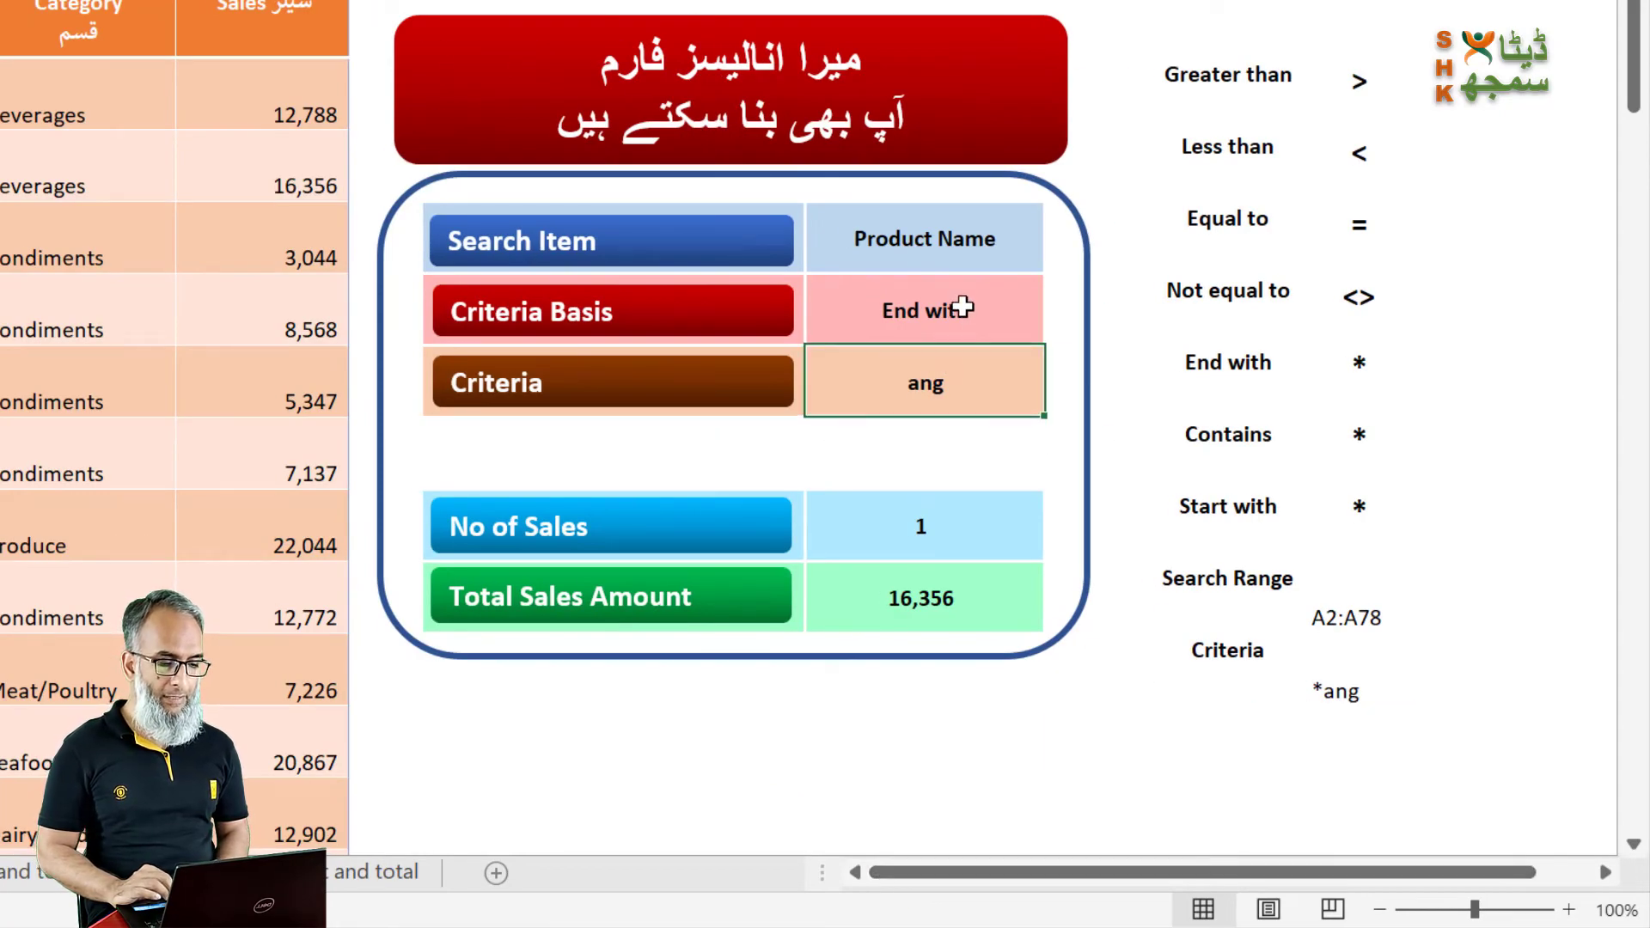
click(1059, 330)
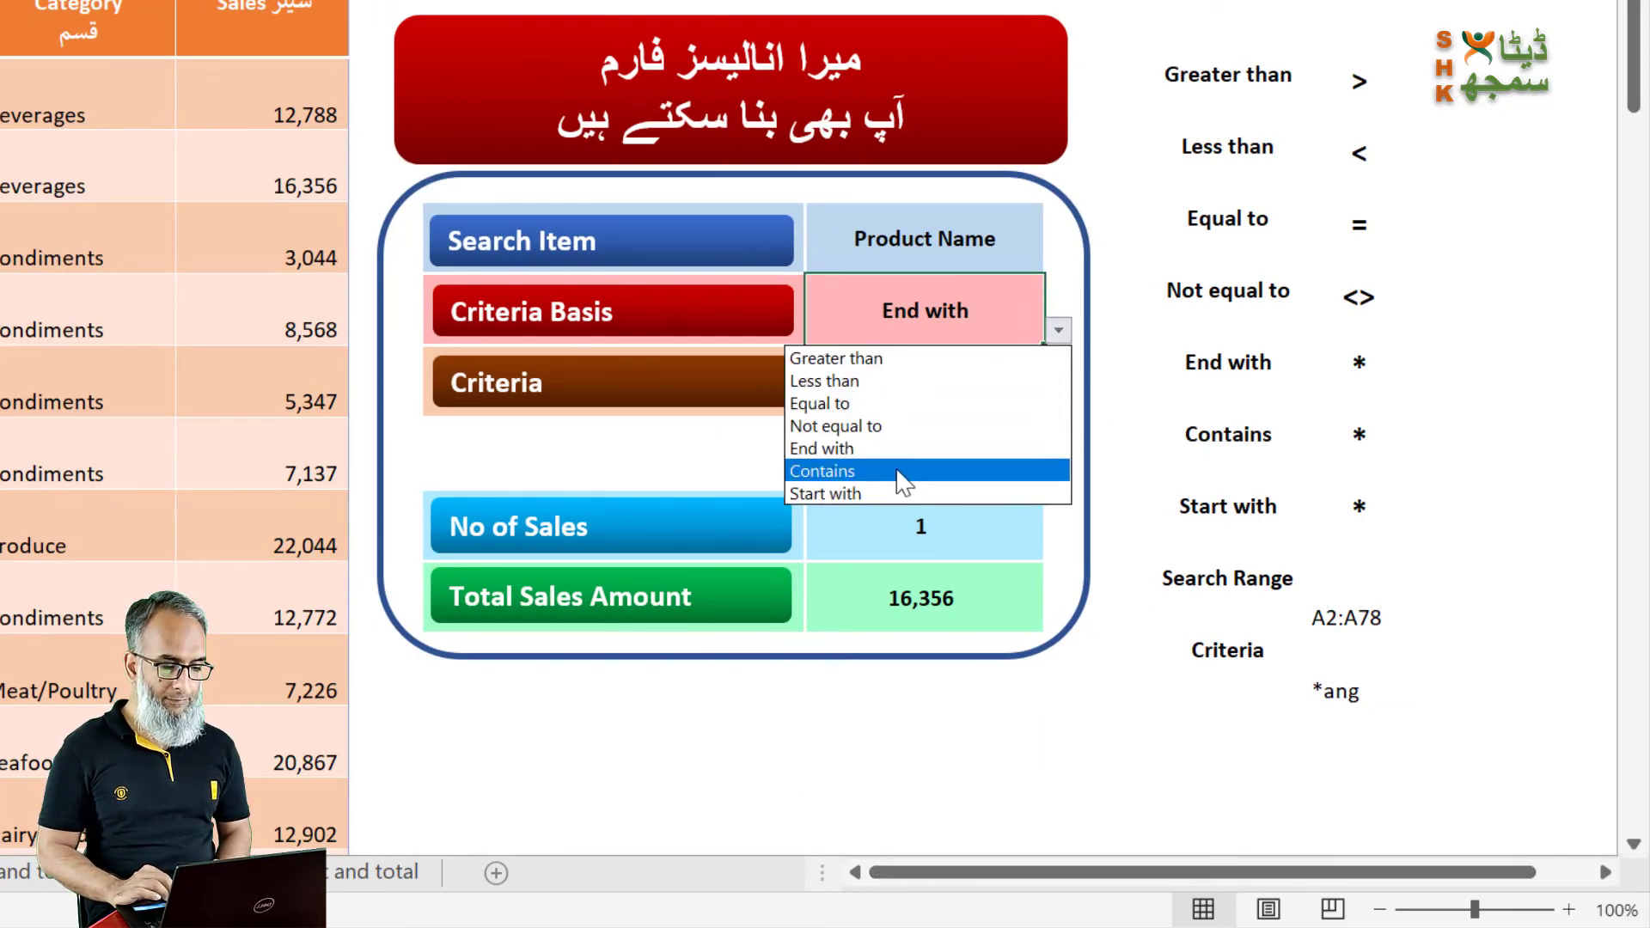
click(902, 472)
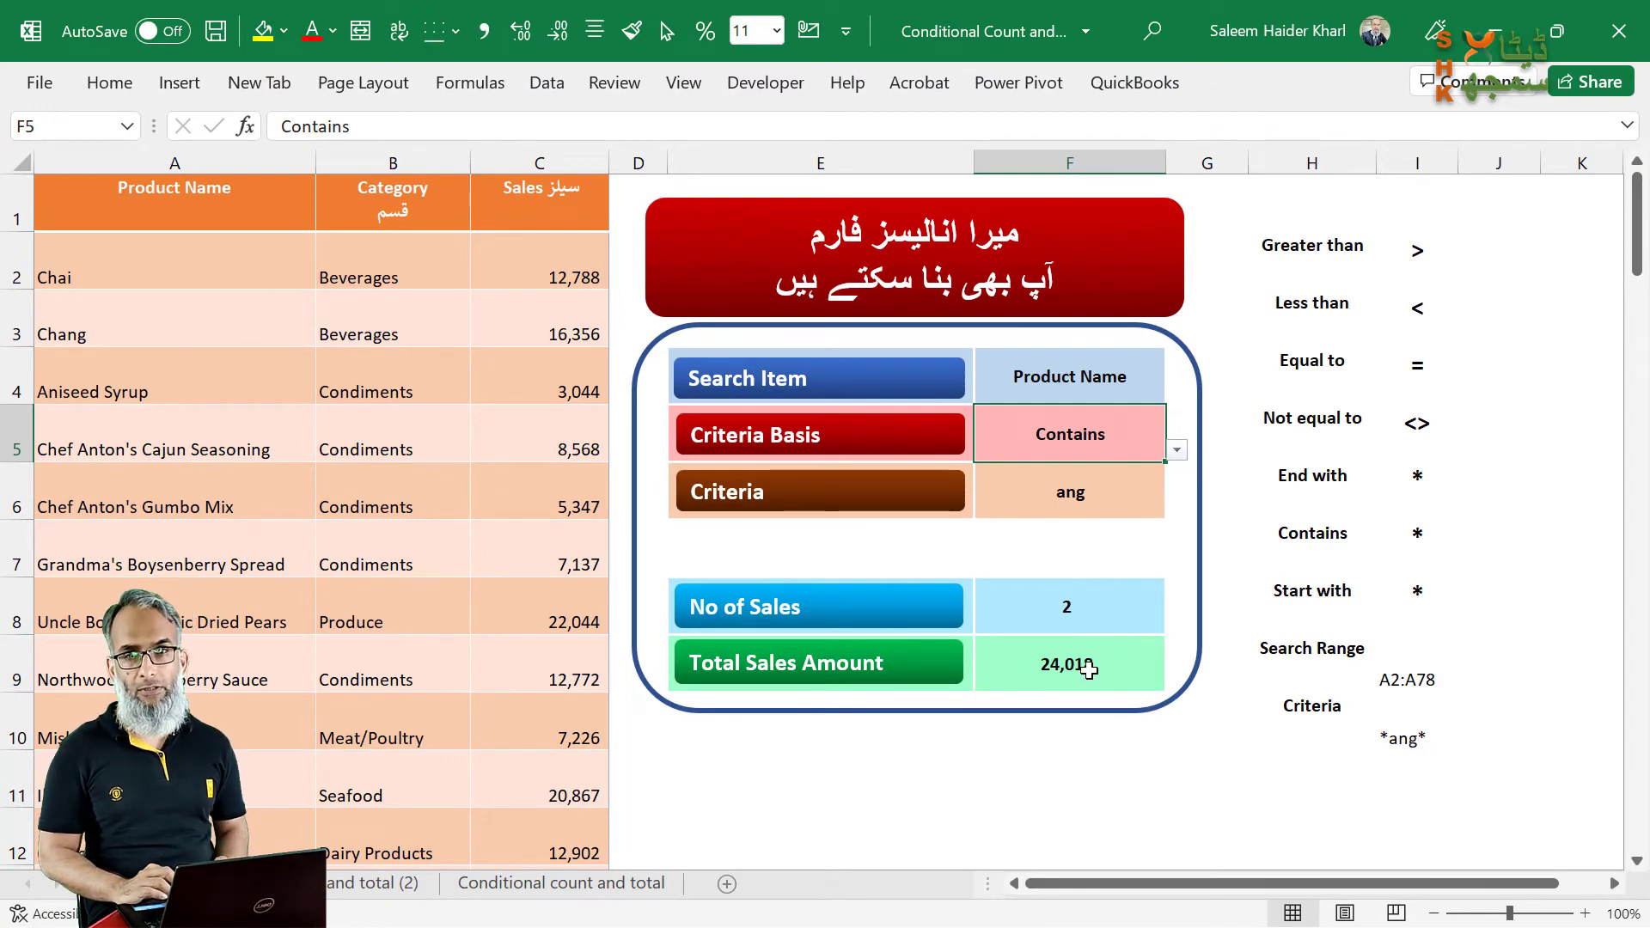
Step: Turn on table filters, filter Product Name for 'ang', and select the Sales values to check 24,018
click(255, 310)
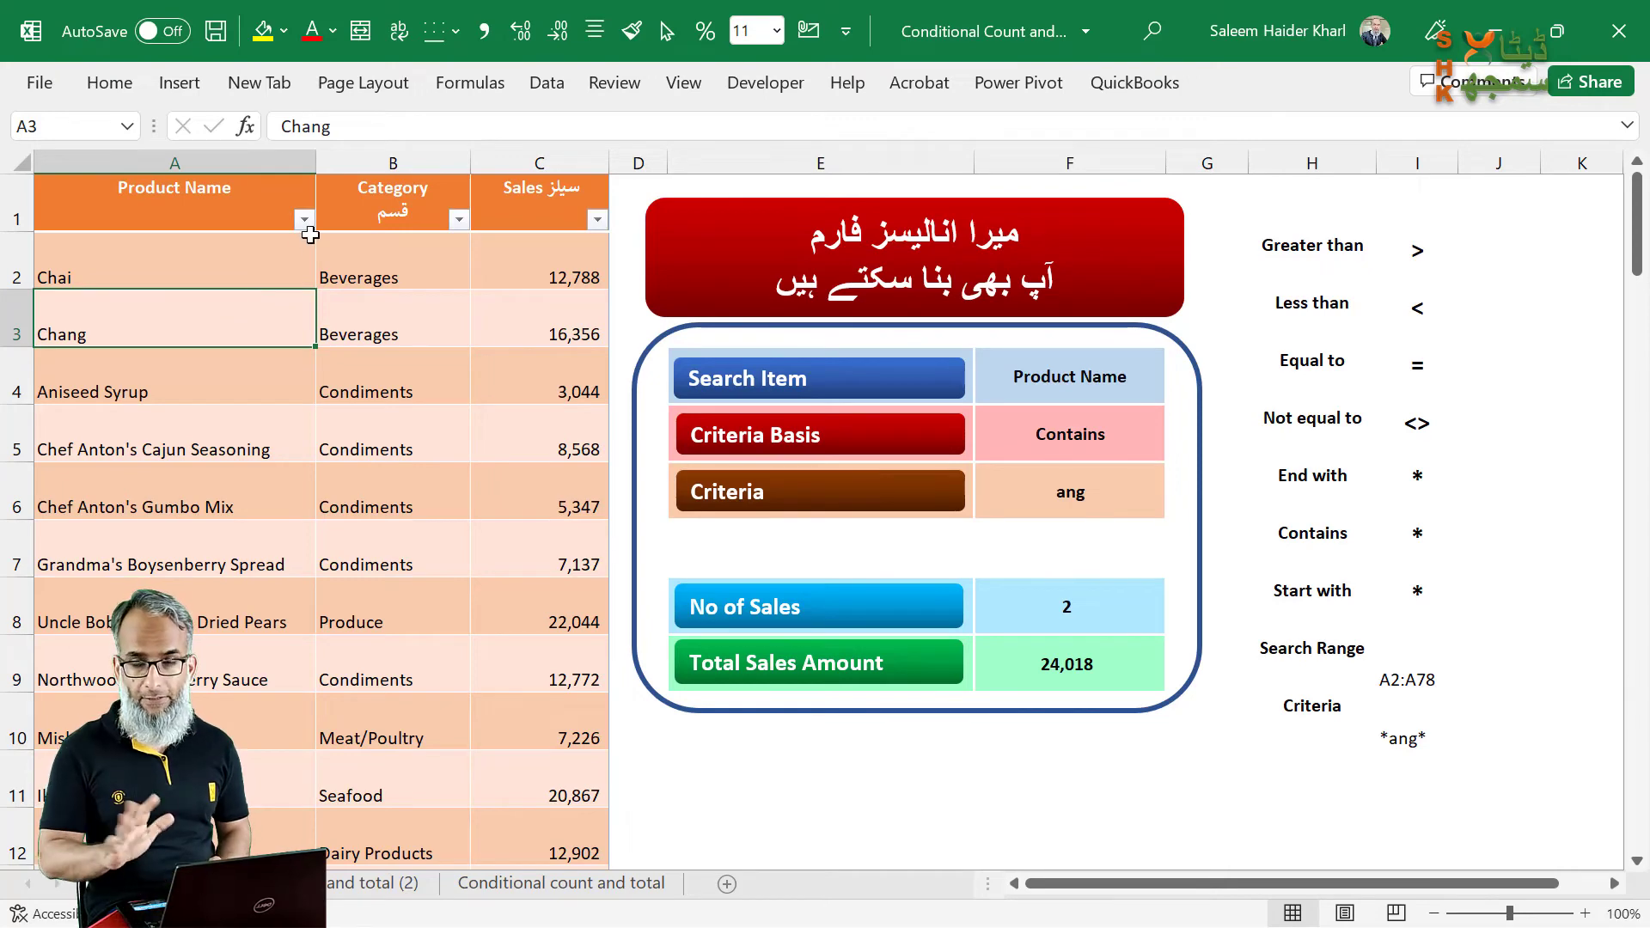
click(305, 221)
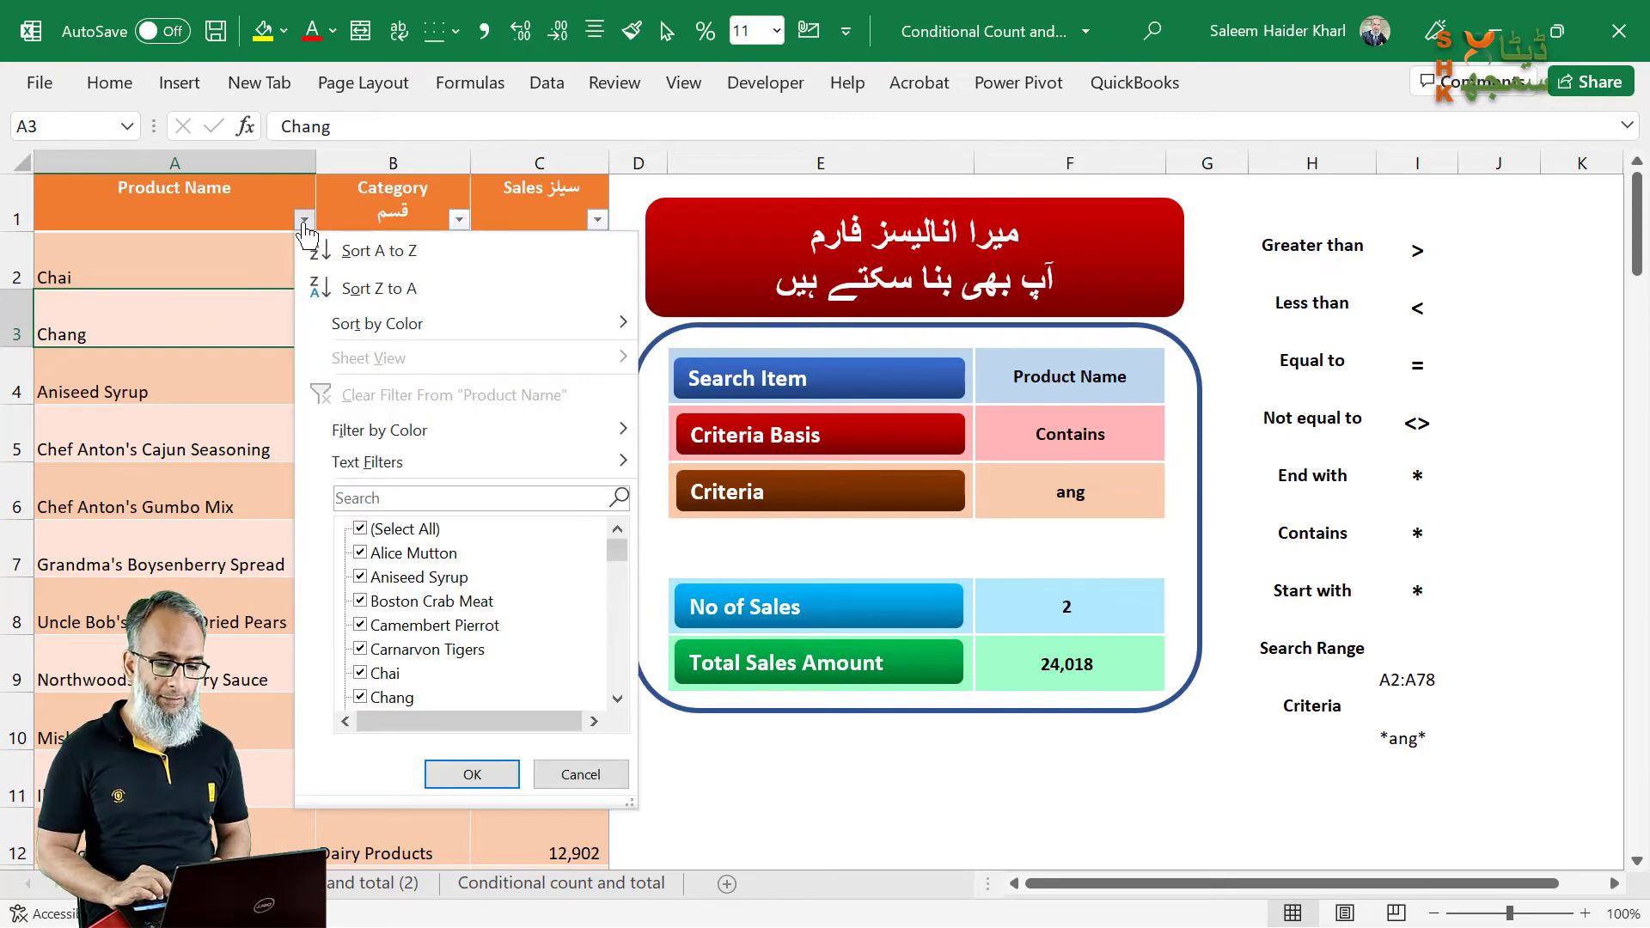
click(368, 497)
text(ang)
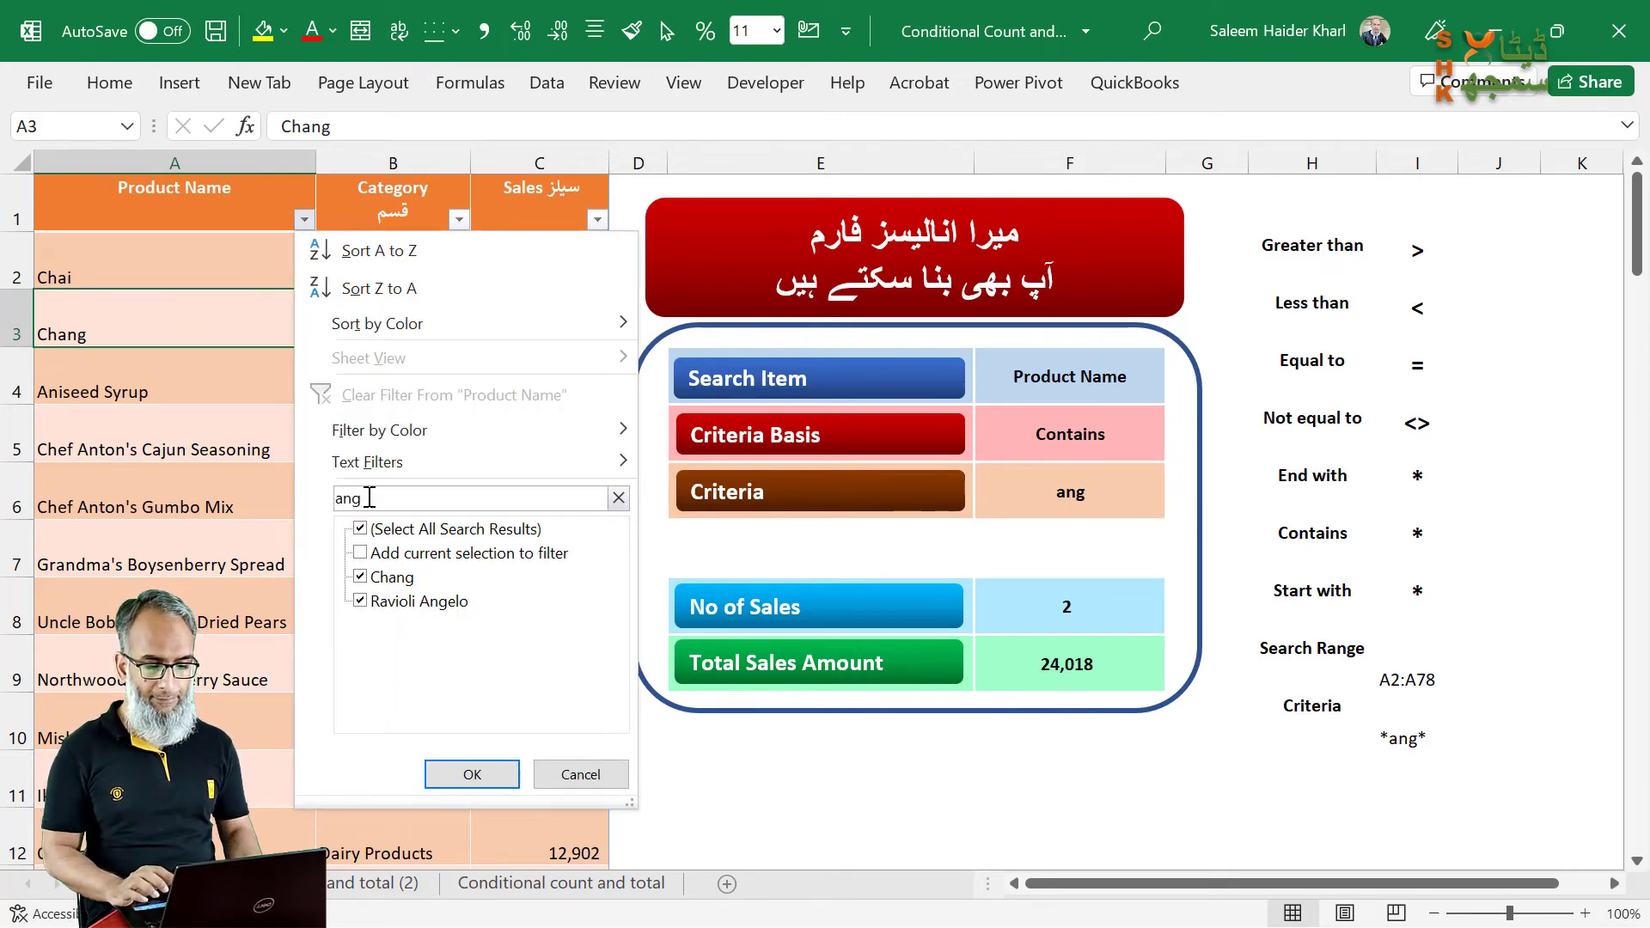
key(Return)
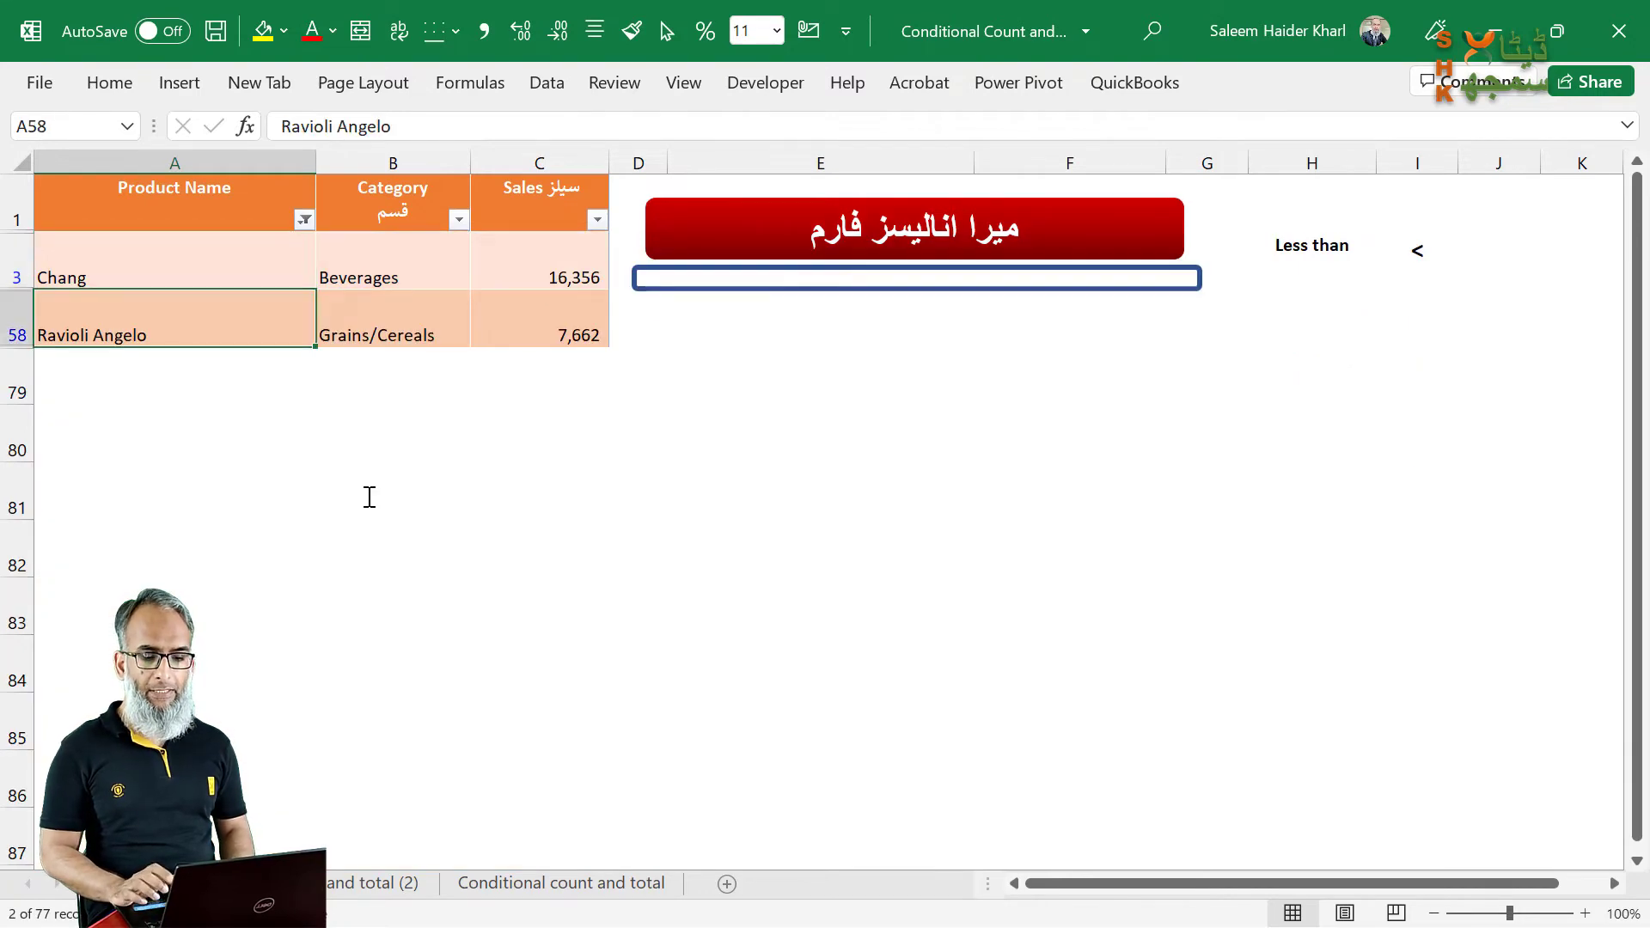
key(Up)
key(Down)
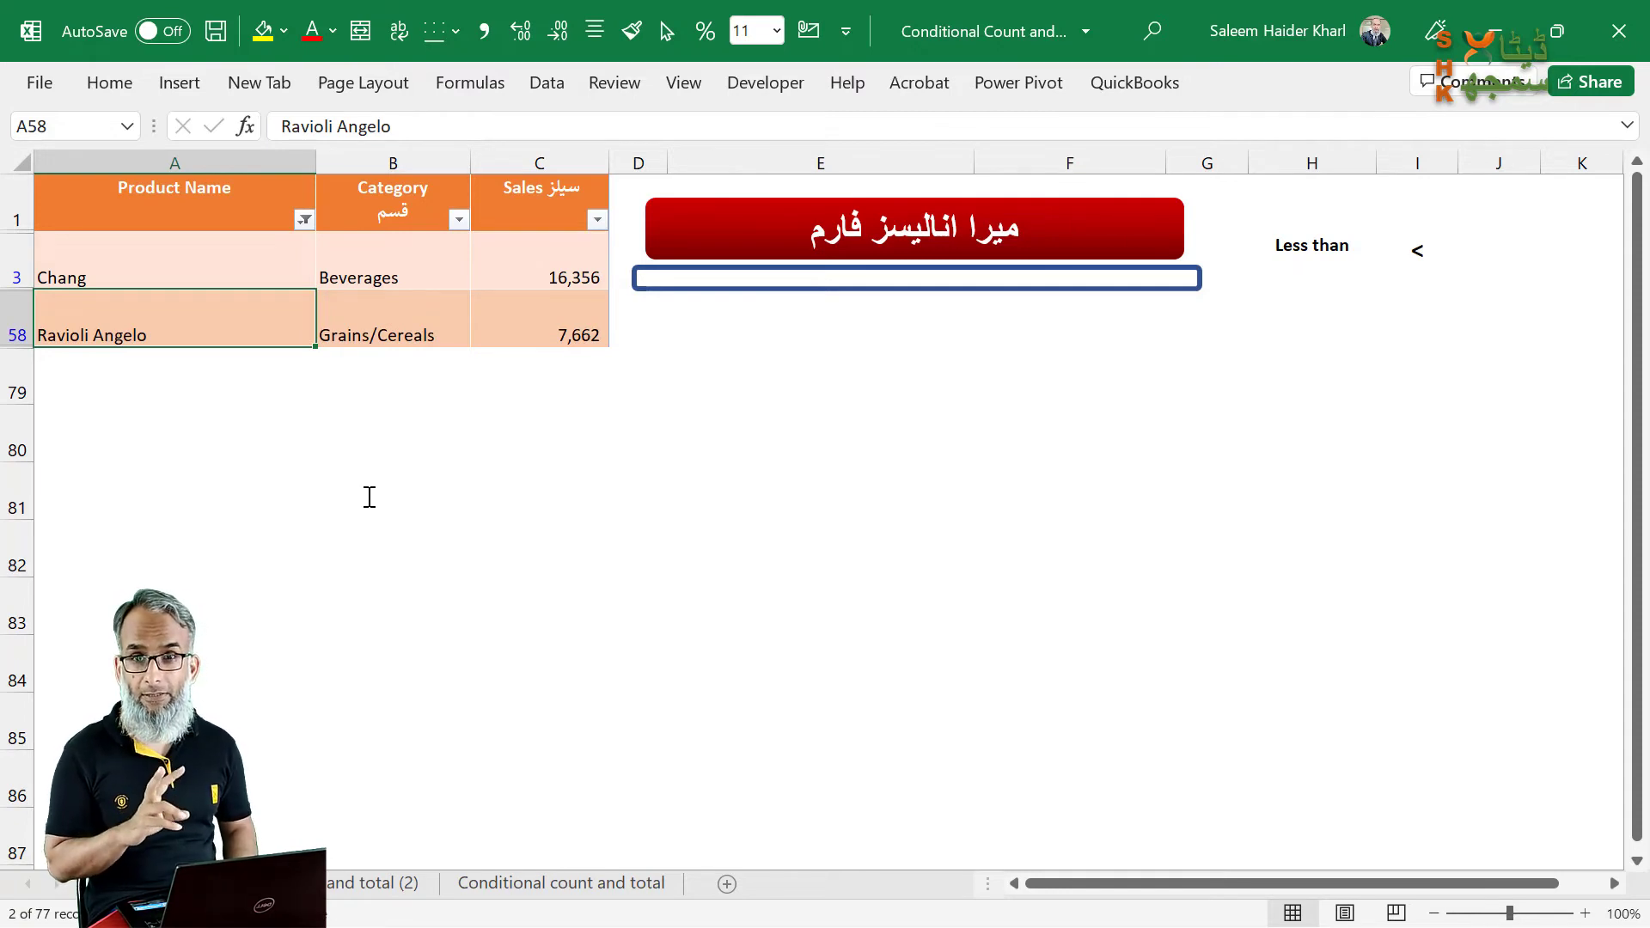
key(Right)
key(Right)
key(shift+Up)
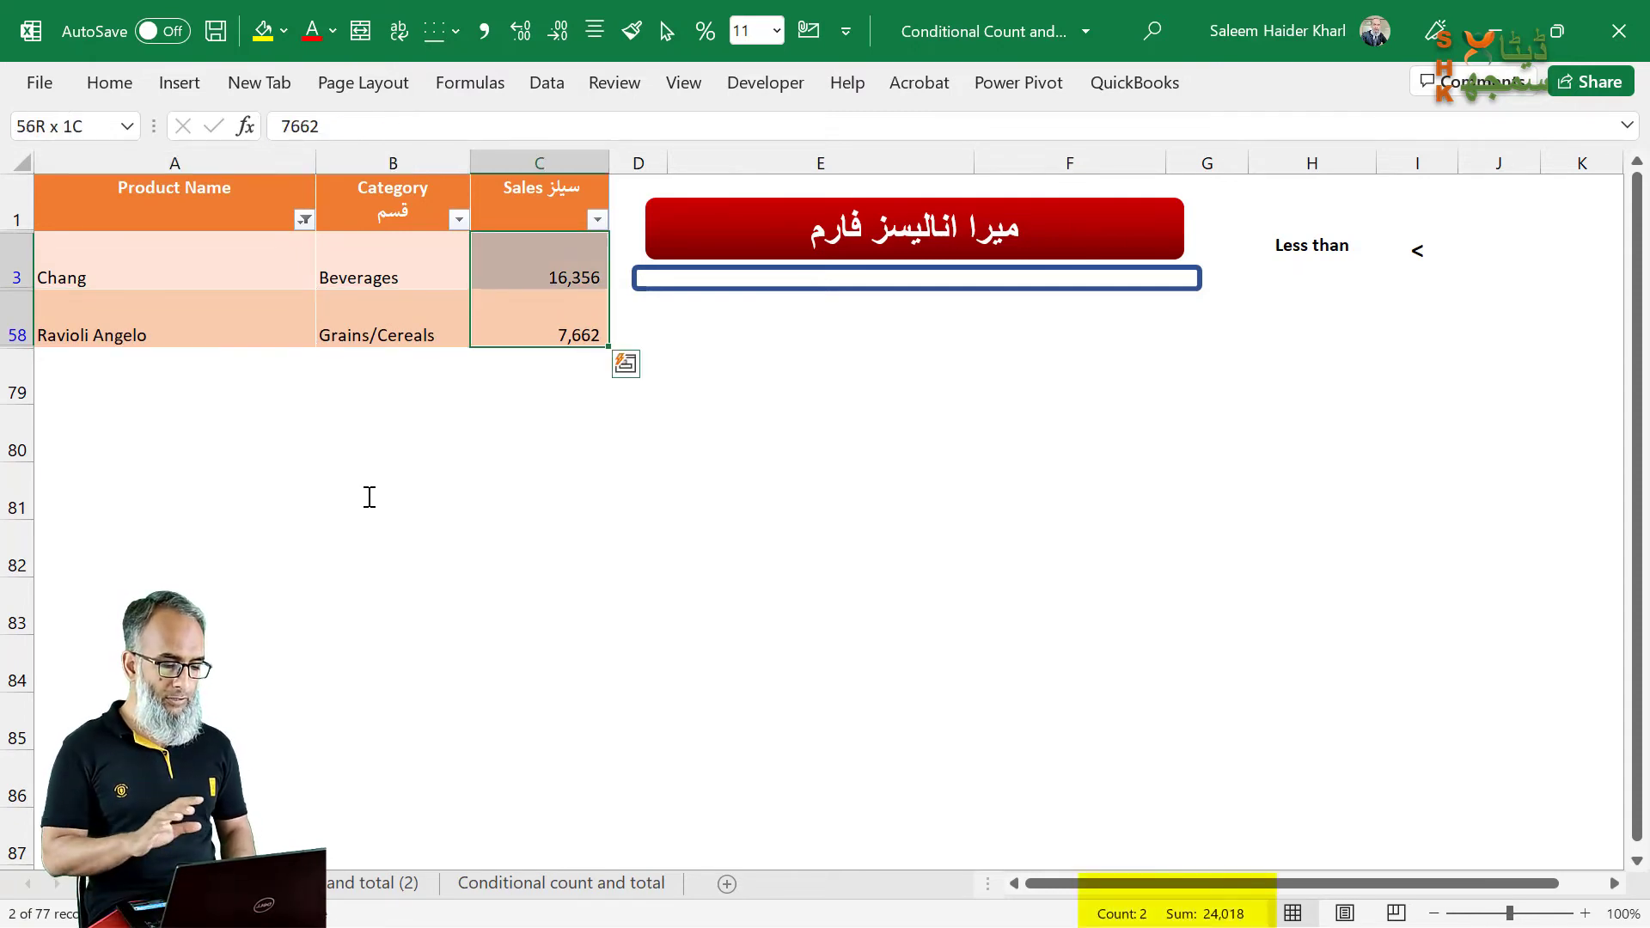
Step: Clear the Product Name filter so all products show again
click(305, 221)
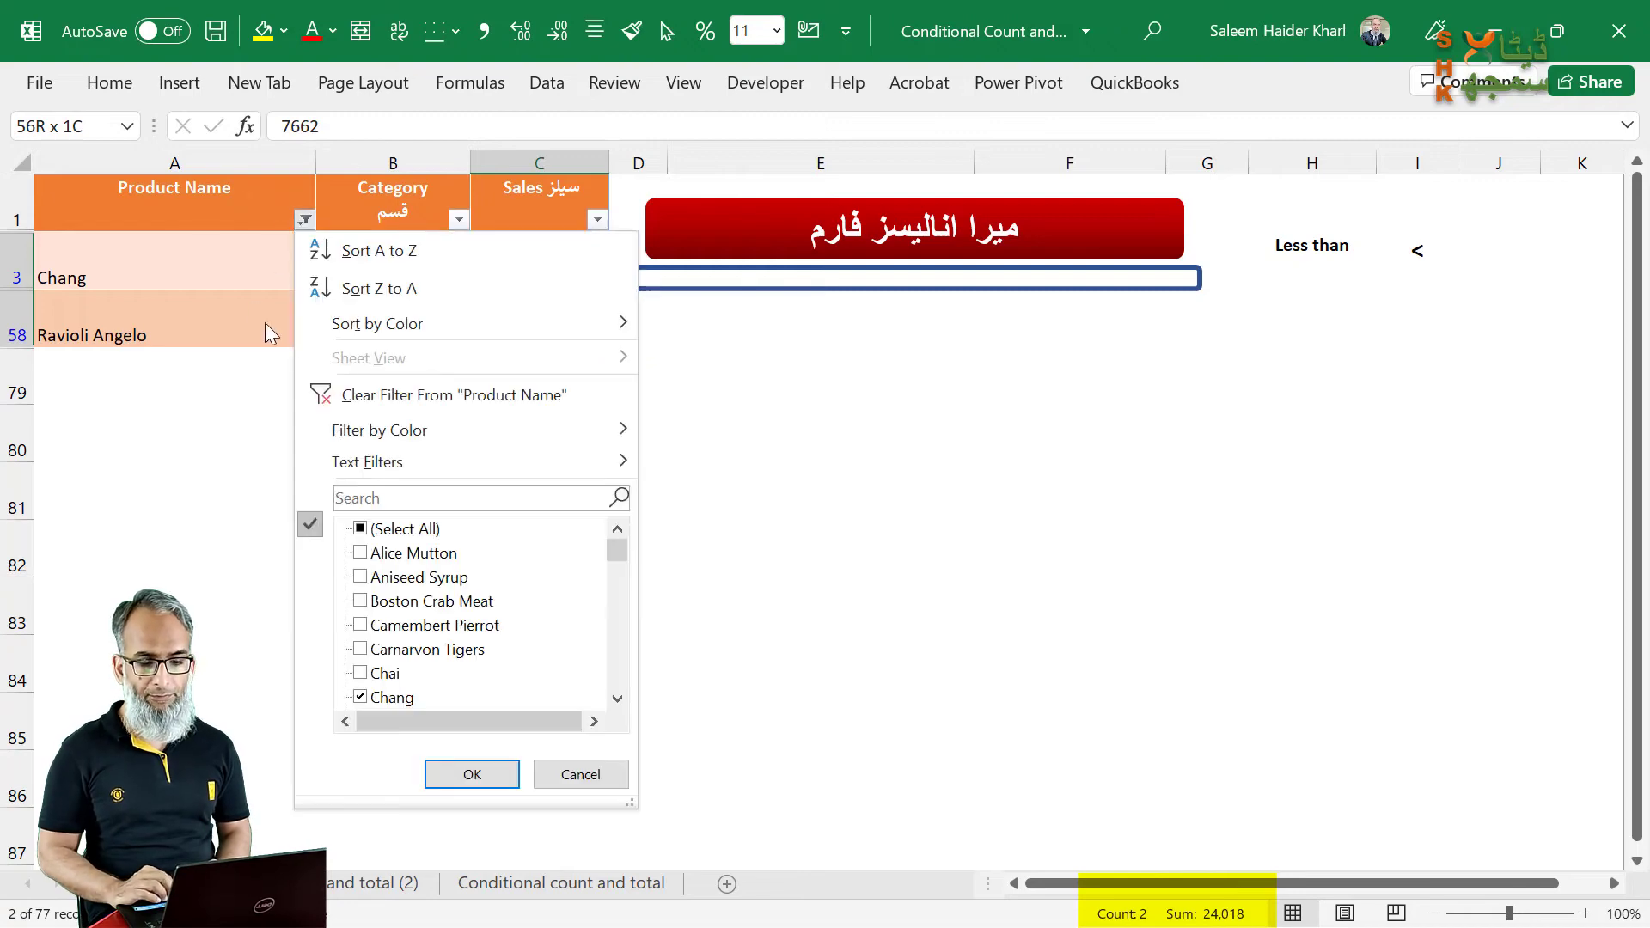
click(383, 390)
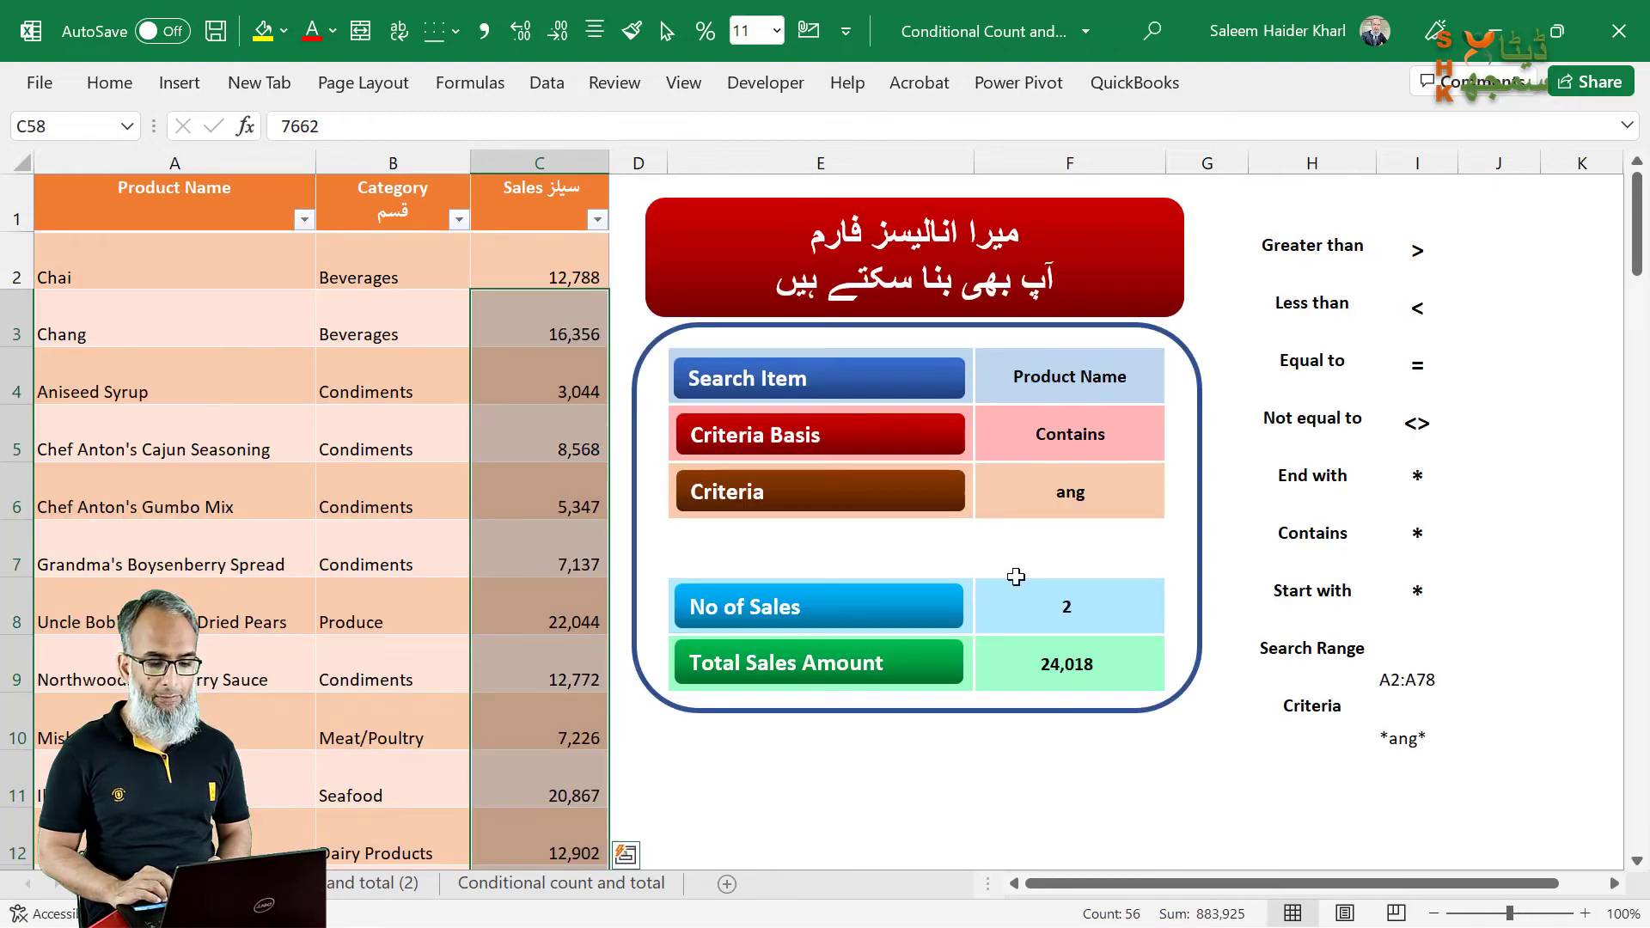
click(1066, 662)
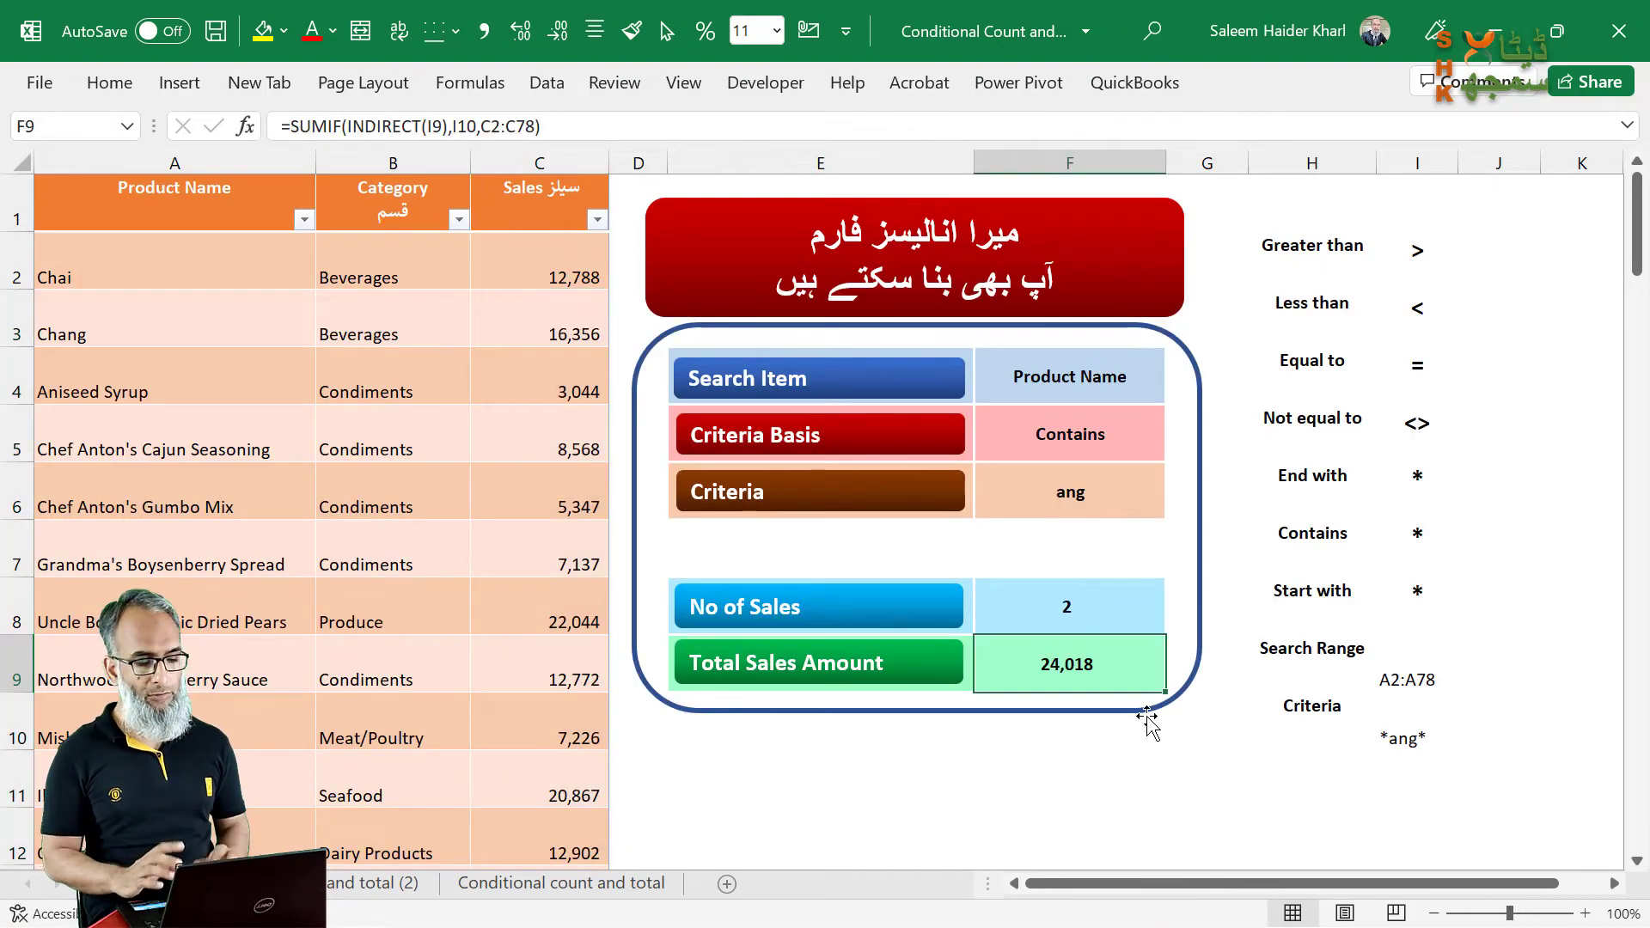
Step: Change the Criteria cell to ko, giving 5 sales totalling 34,682
click(1101, 503)
text(ko)
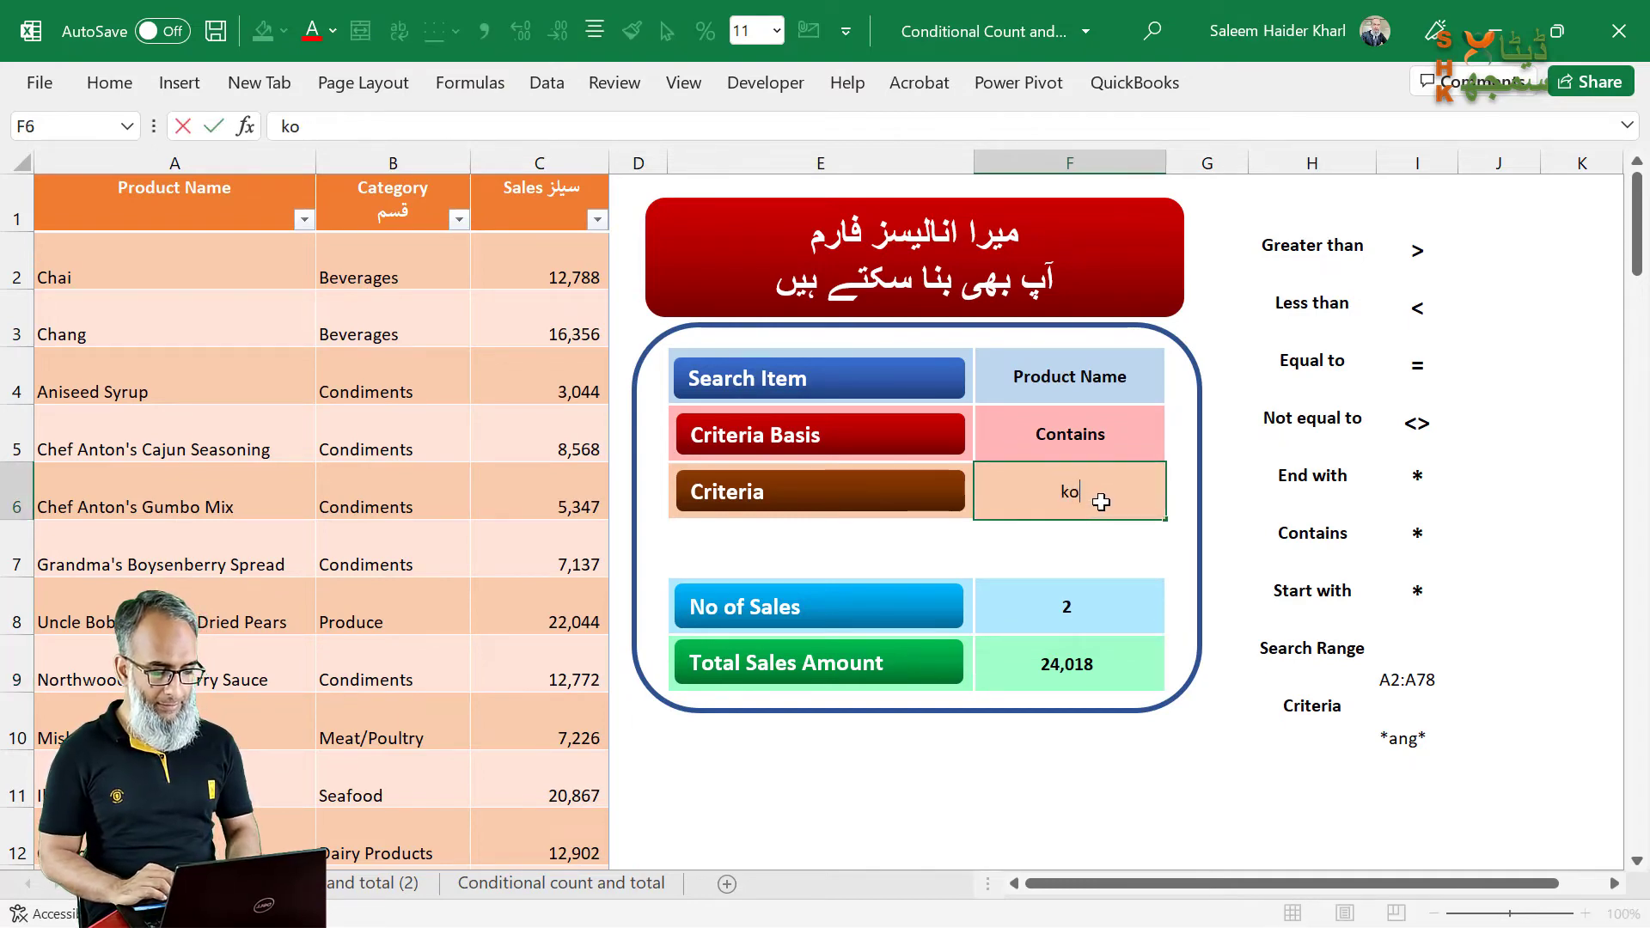
key(Return)
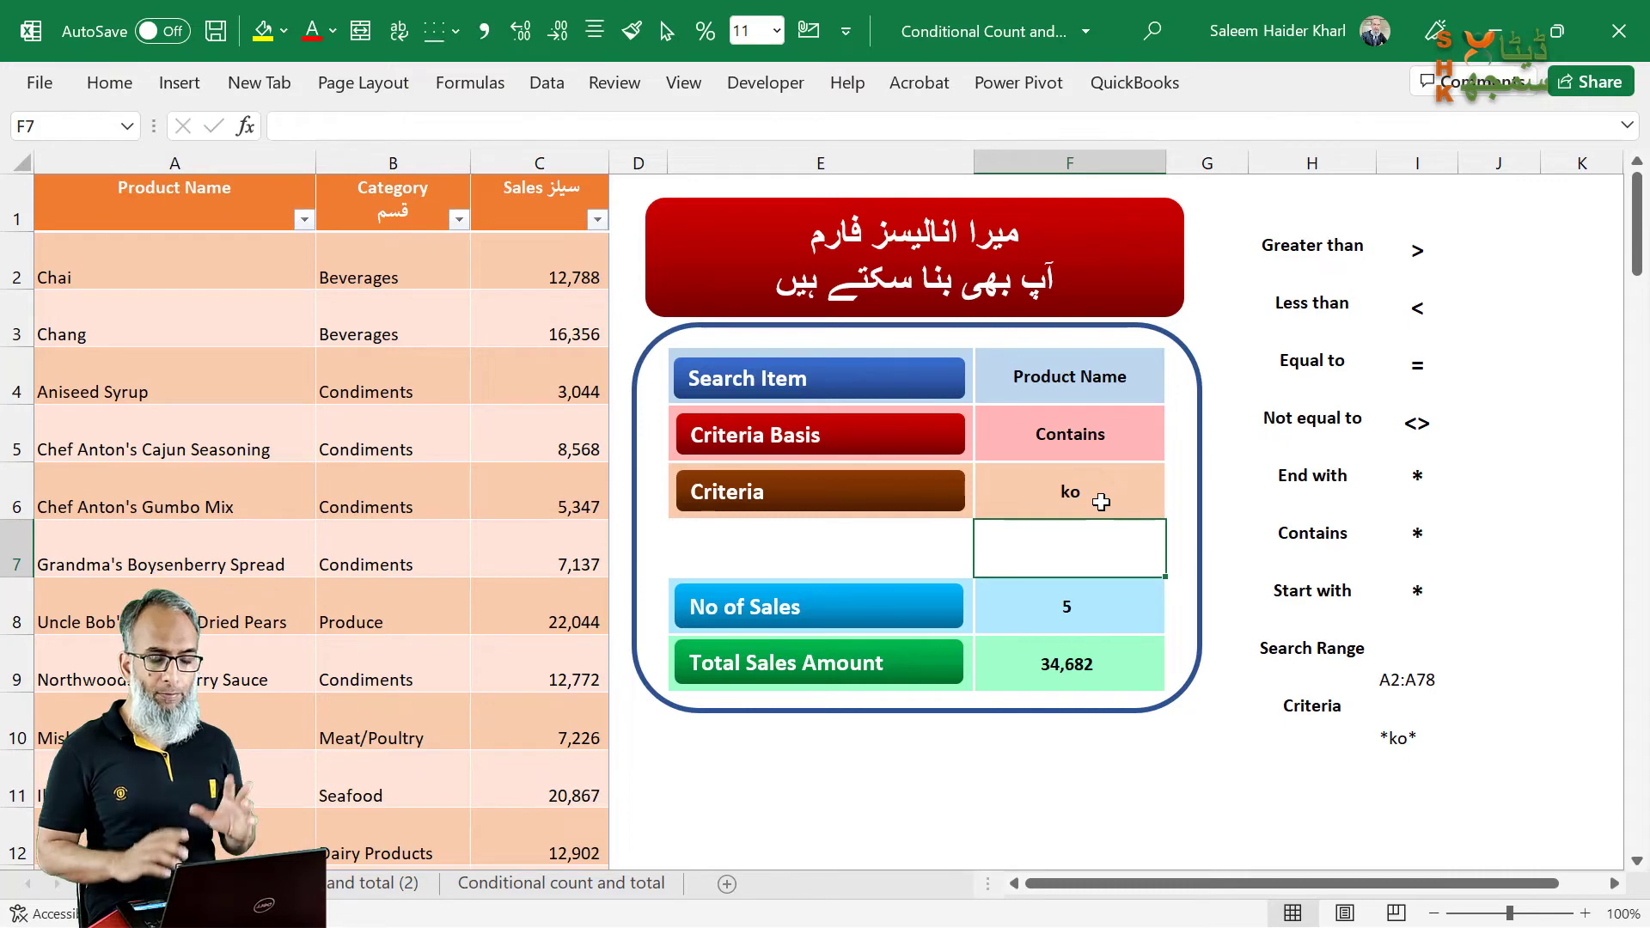
Step: Filter Product Name for 'ko', select the visible Sales values to verify, then clear the filter
click(304, 221)
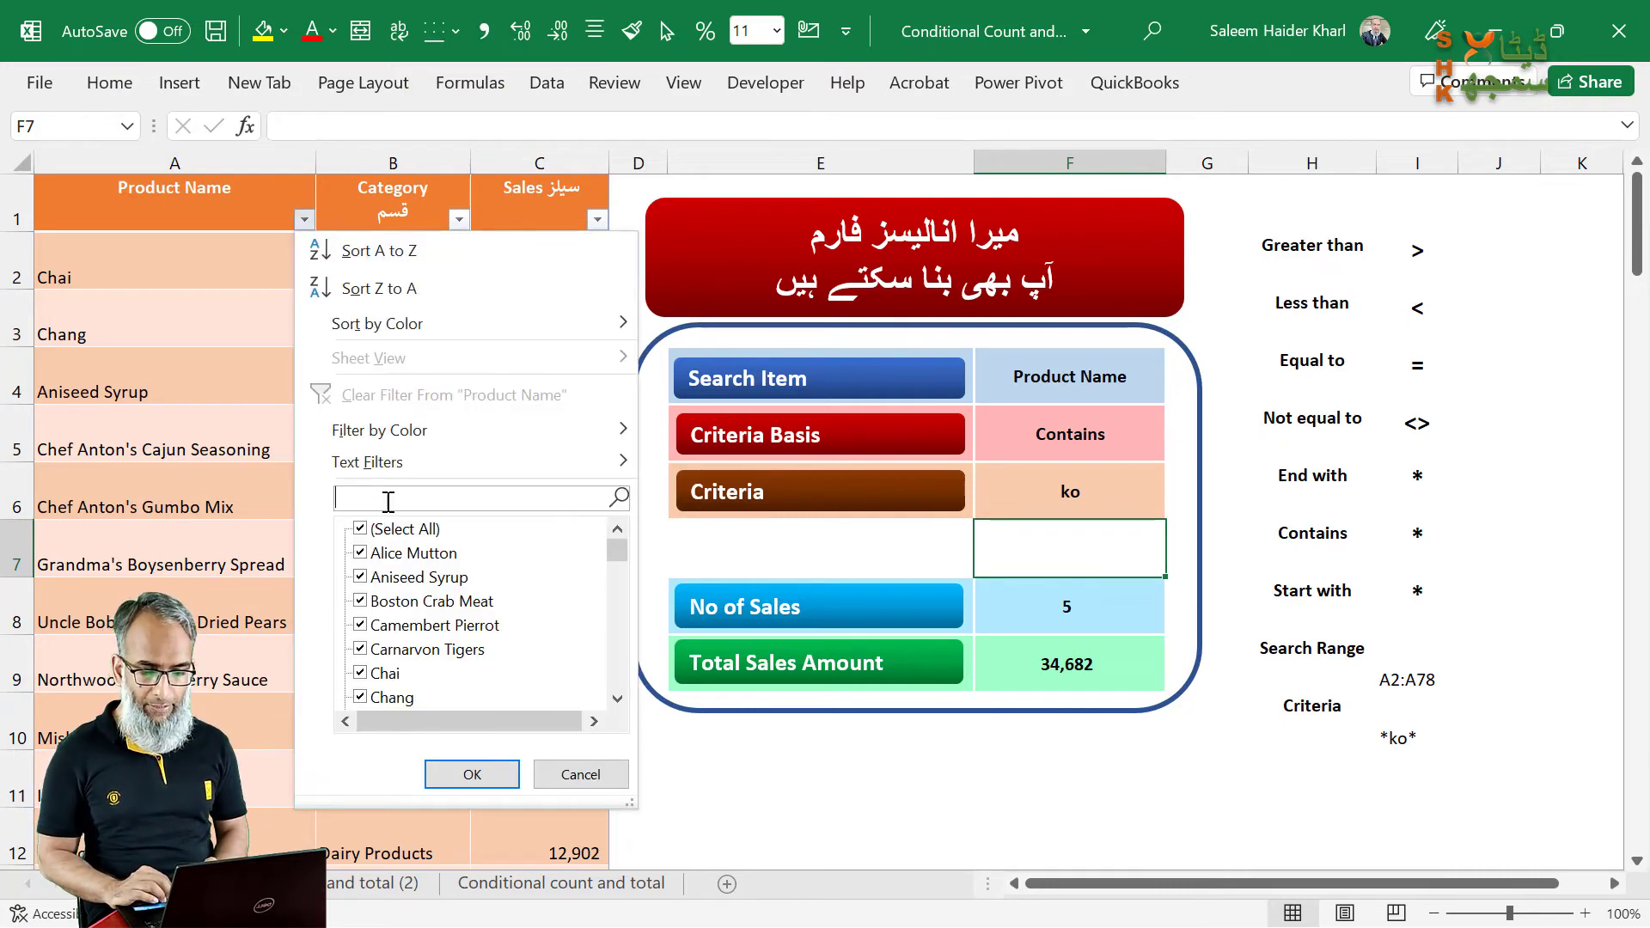
text(ko)
key(Return)
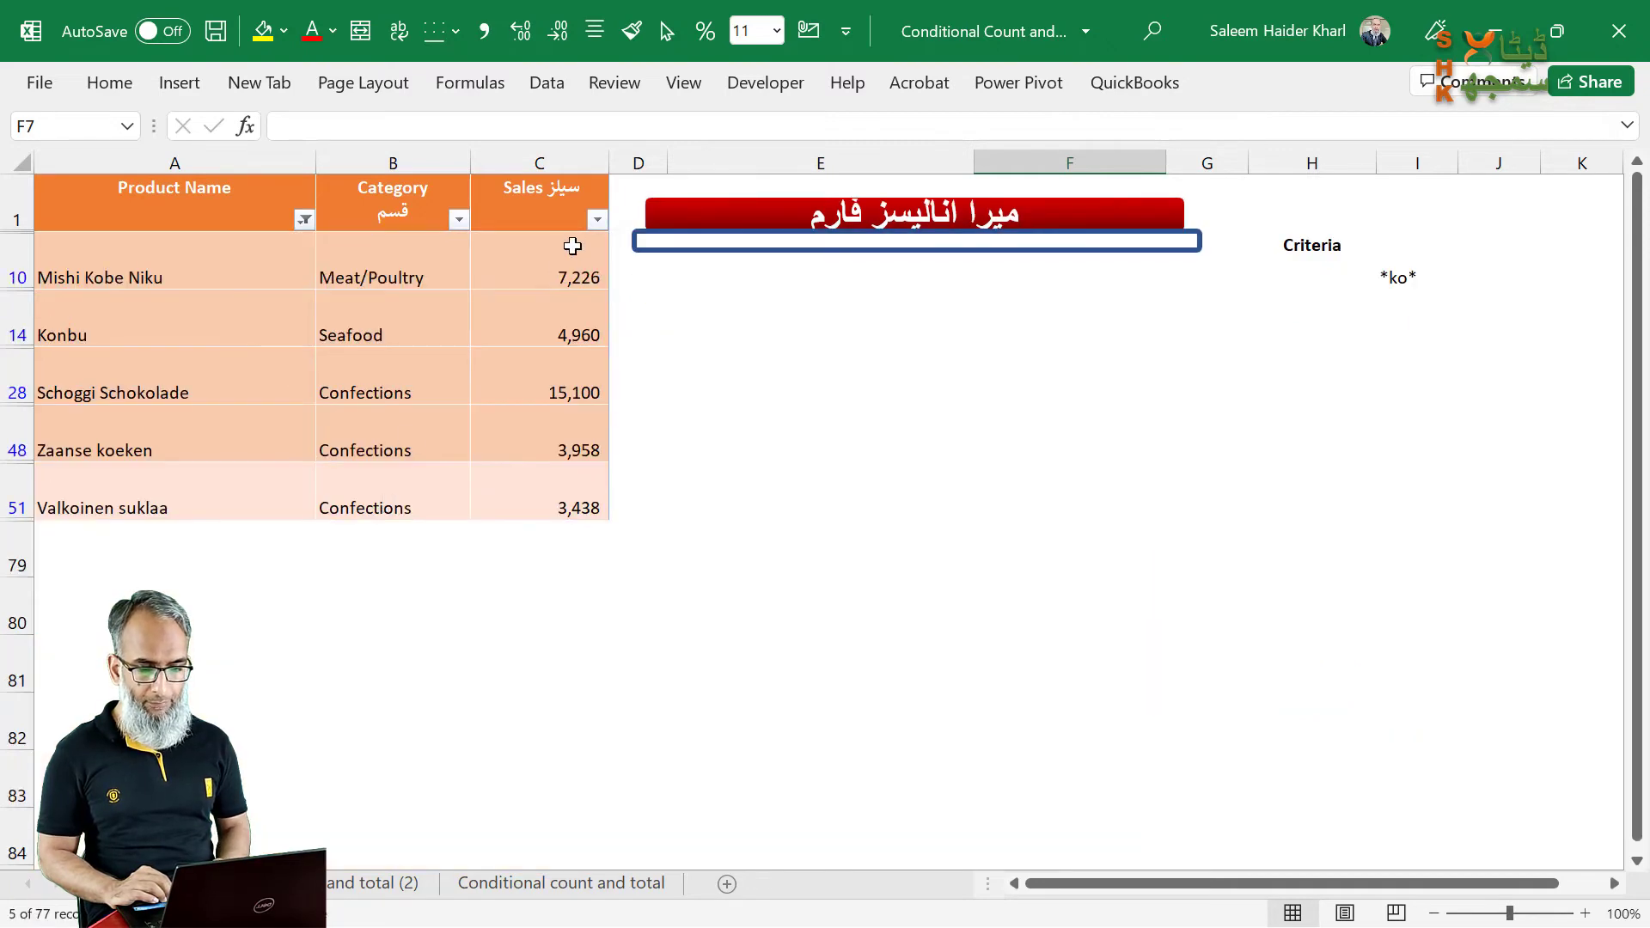
click(573, 247)
key(ctrl+shift+Down)
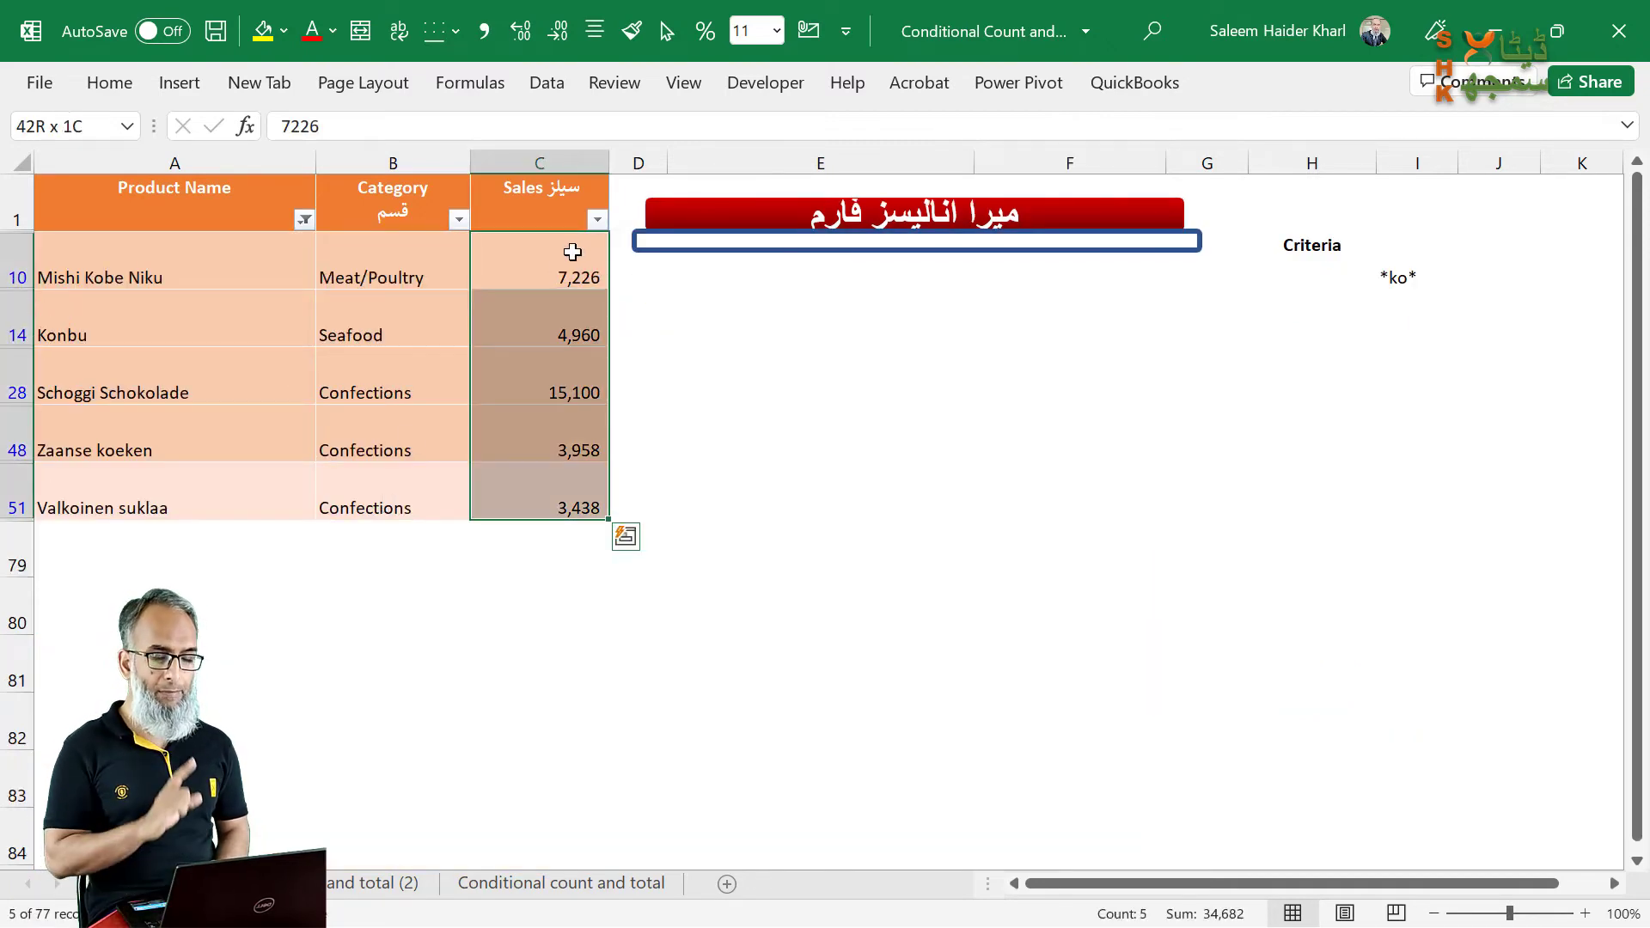
click(304, 220)
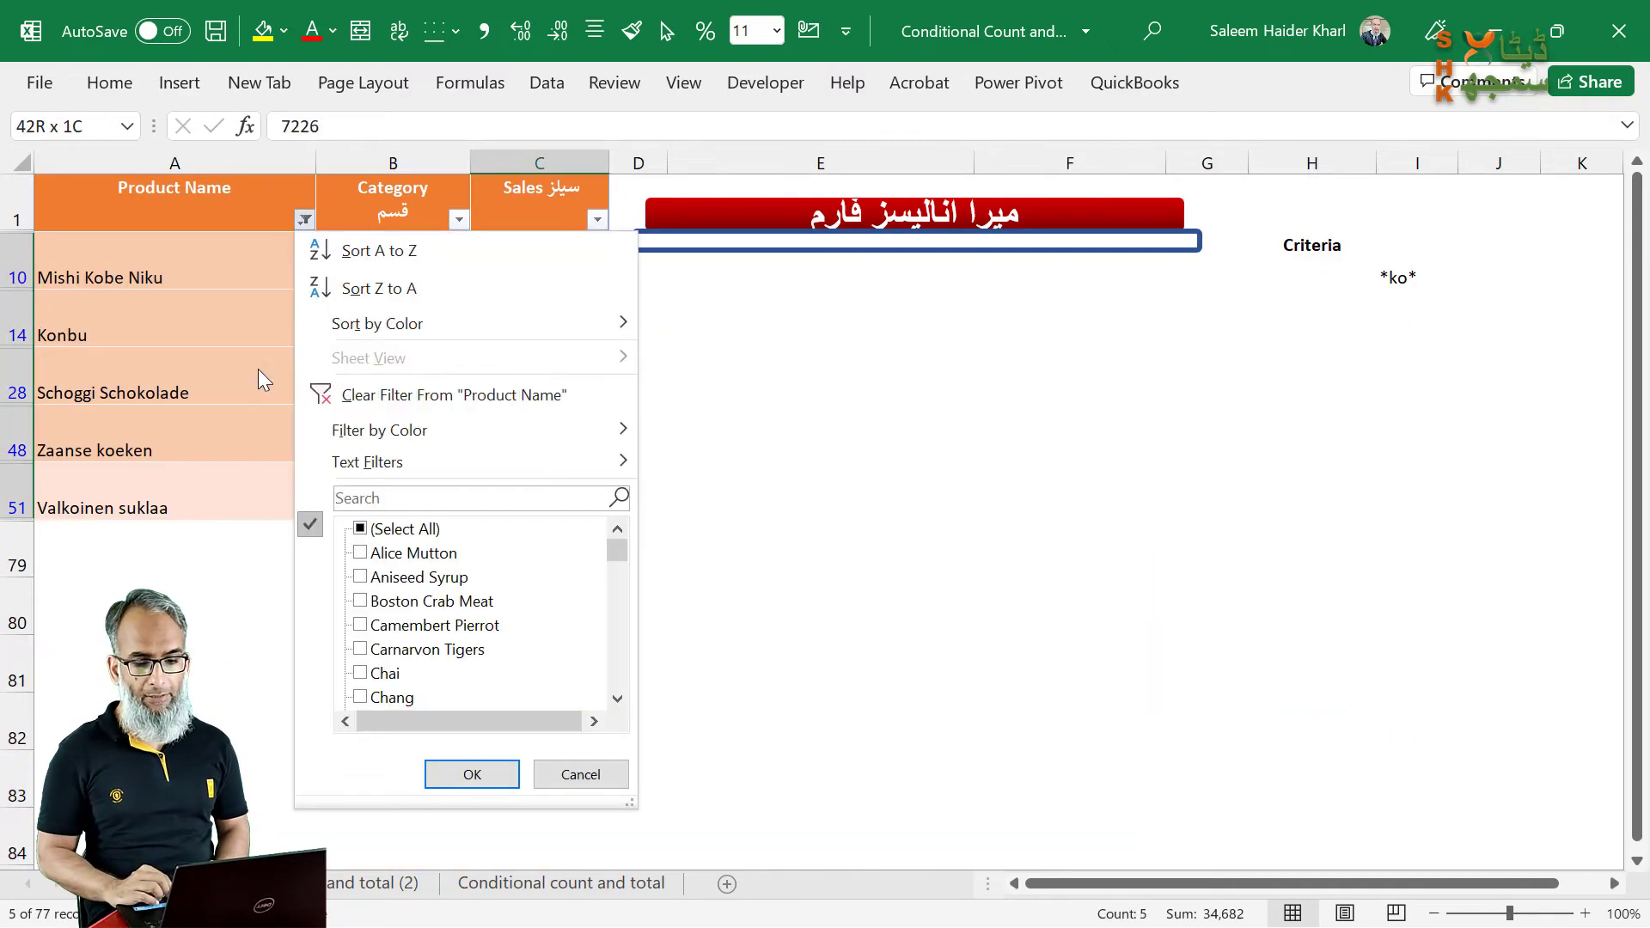
click(379, 395)
click(1132, 484)
click(1236, 510)
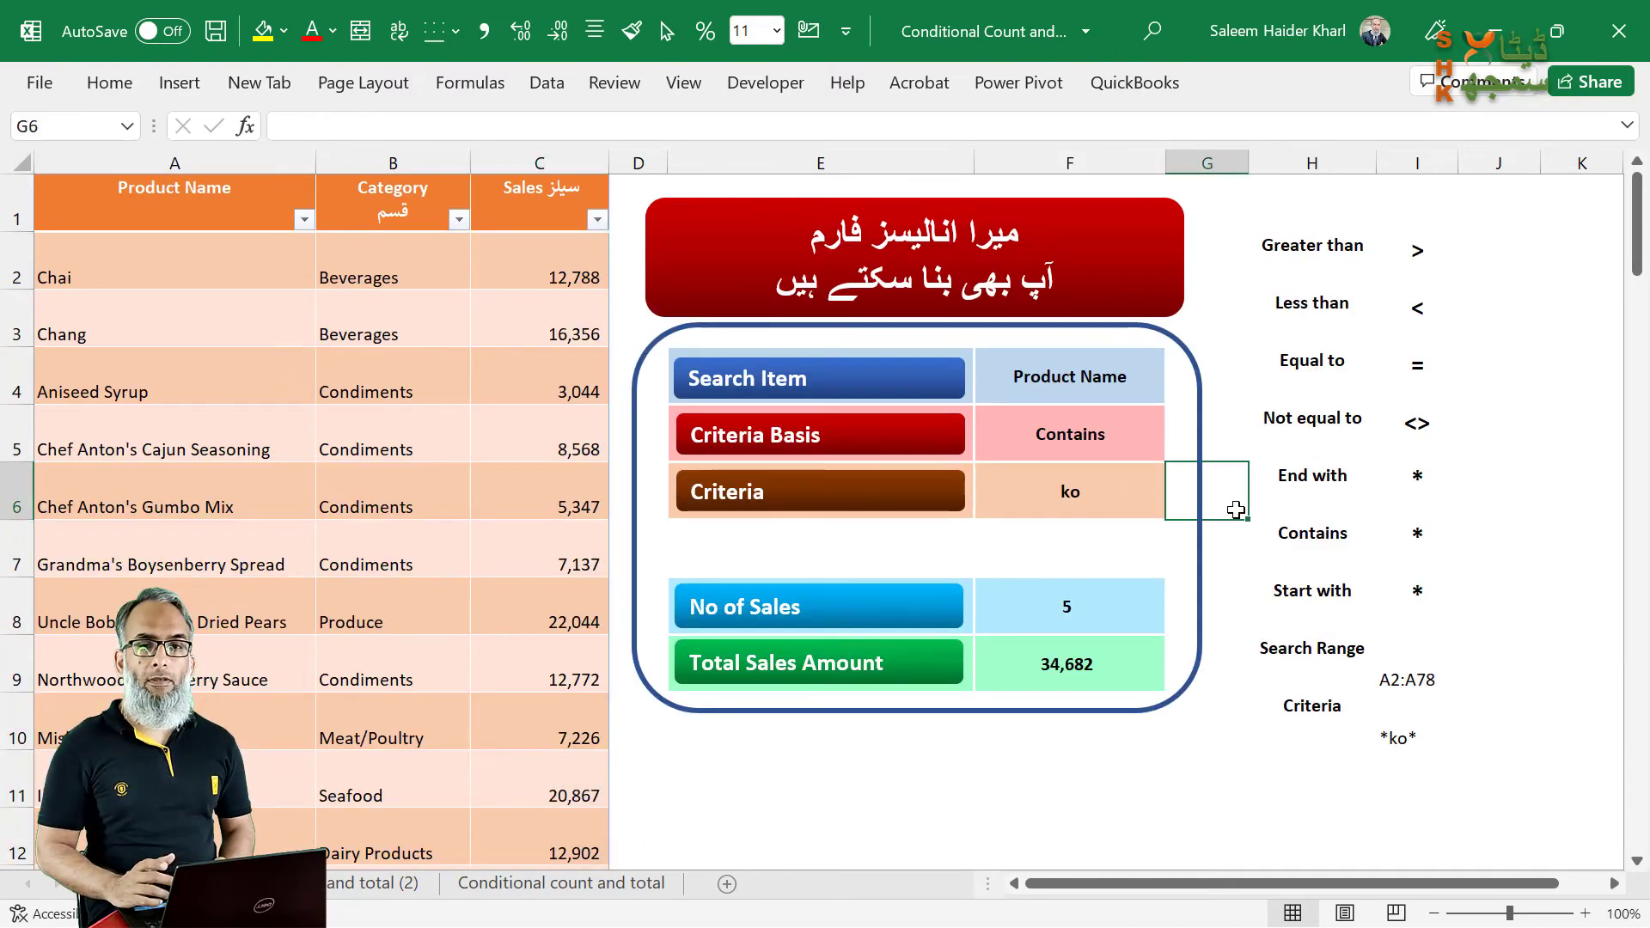
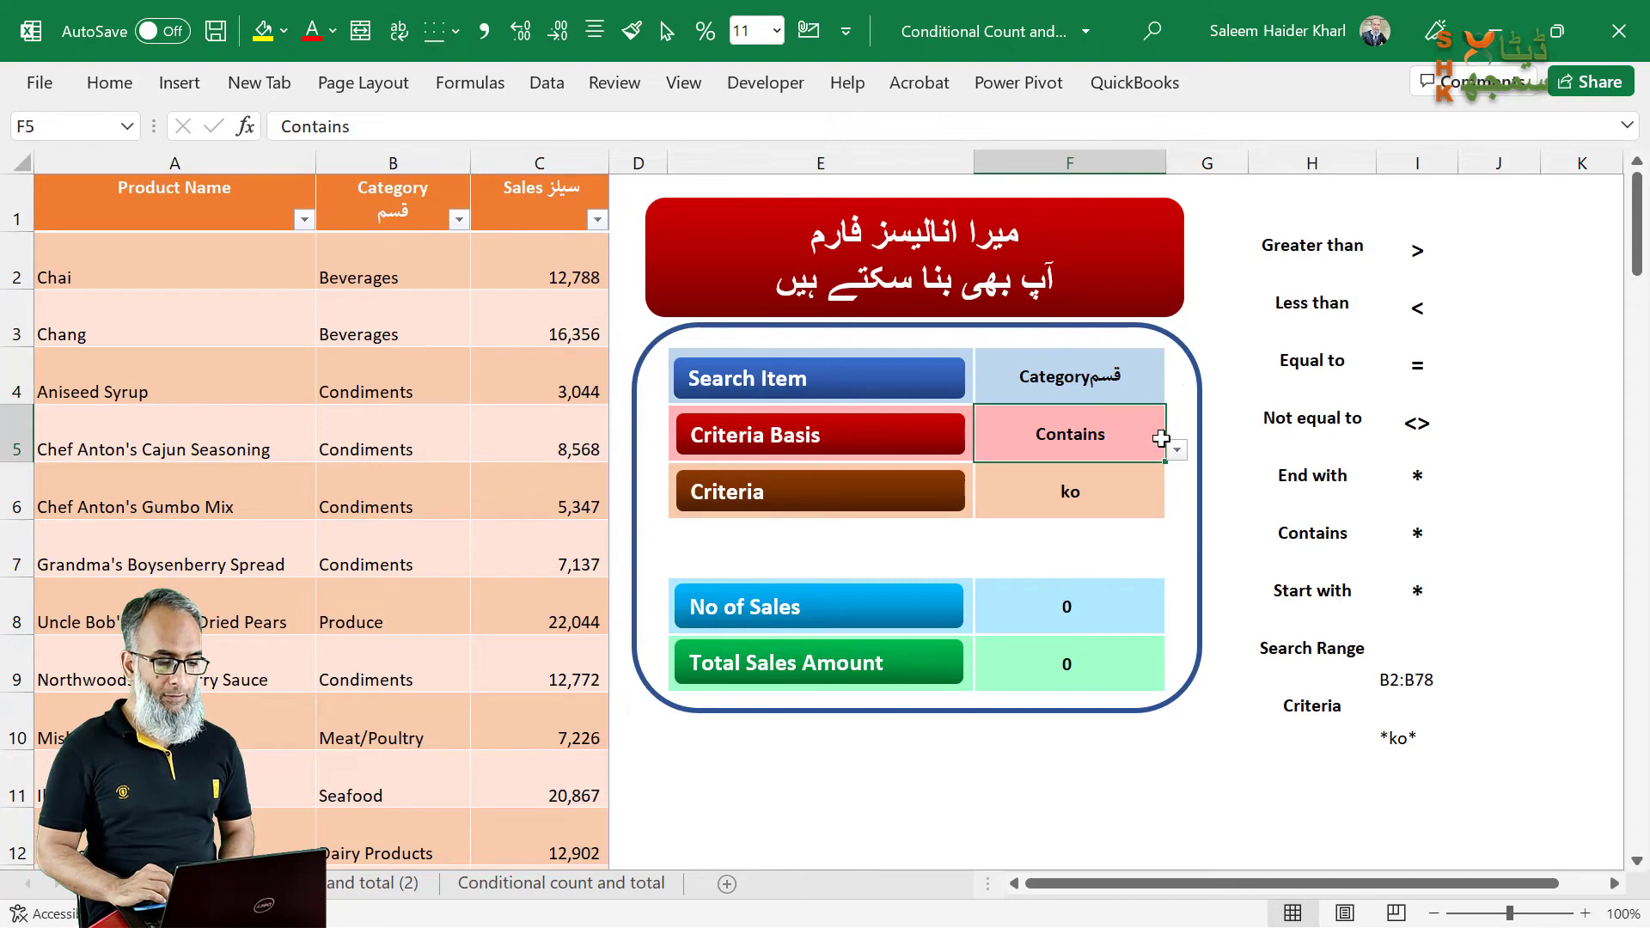
Step: Set the criteria basis in F5 to Start with and enter 'be' as the criteria in F6
click(1177, 451)
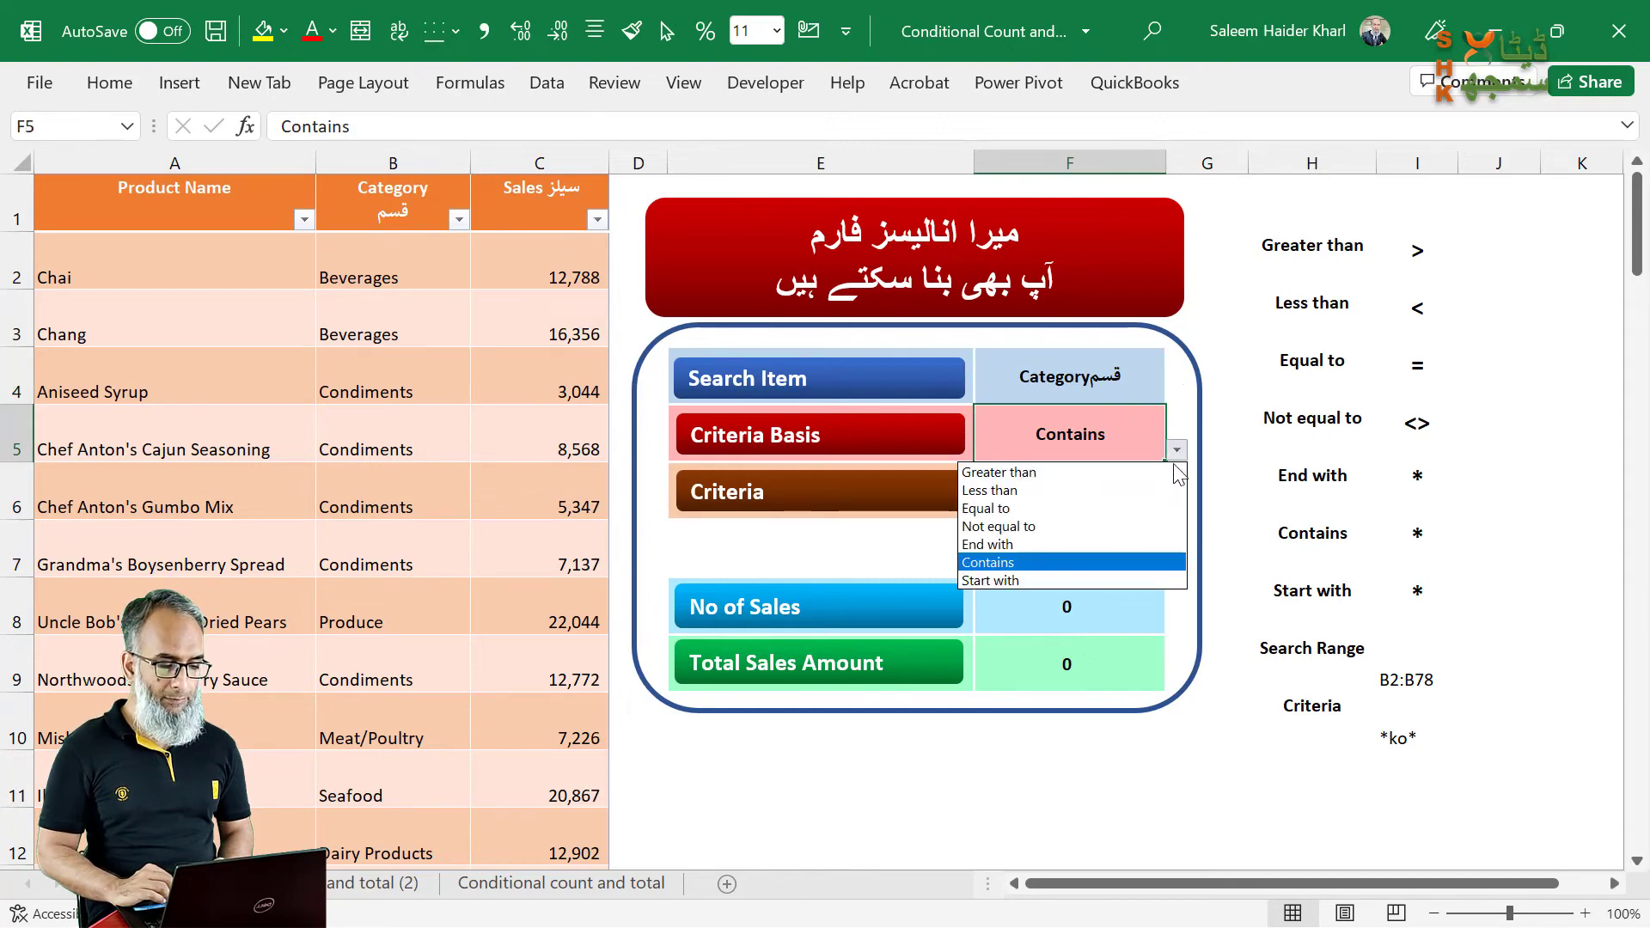
click(1065, 578)
click(1069, 509)
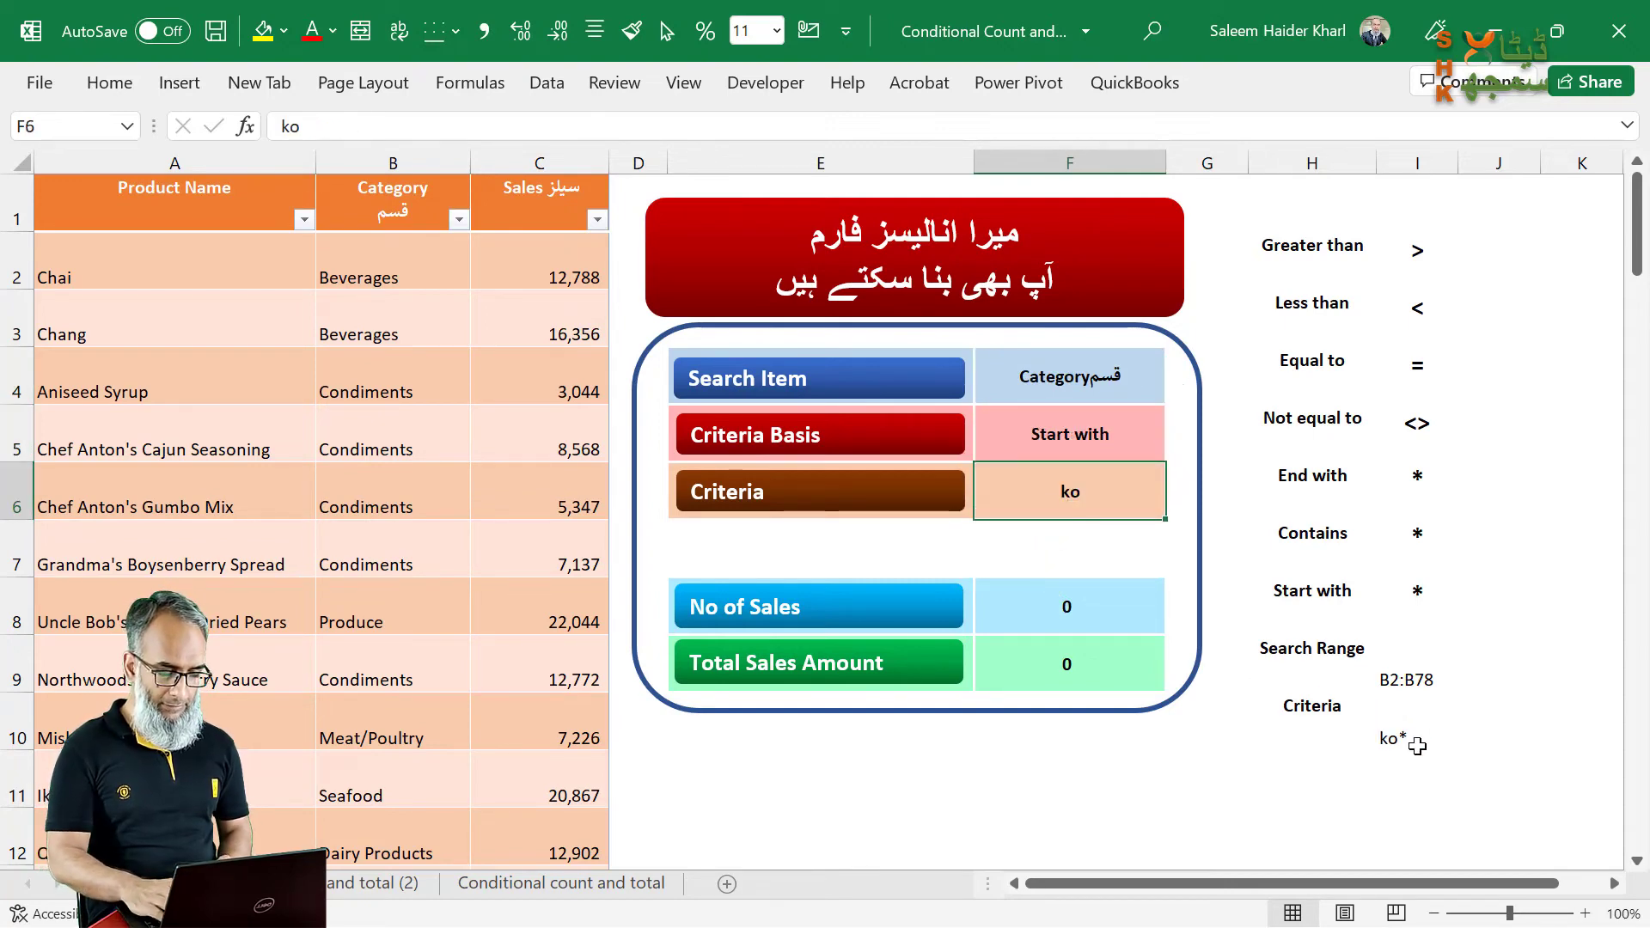
text(be)
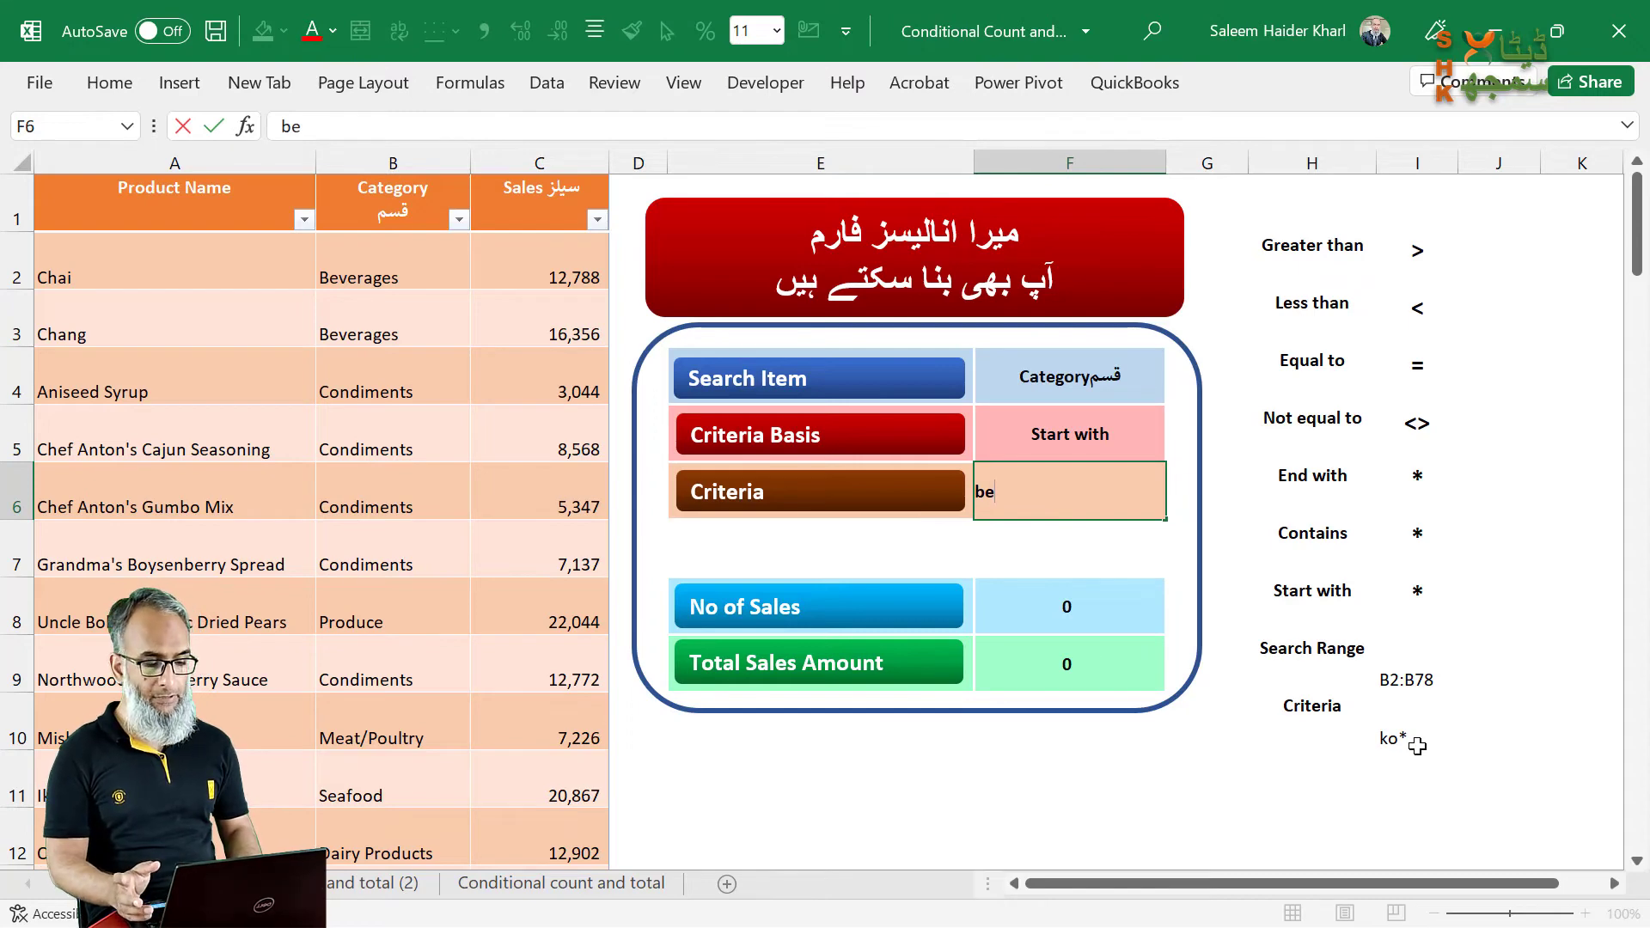
key(Return)
Step: Review the sales count and total formulas in F8 and F9 and the helper formula in I10
key(Down)
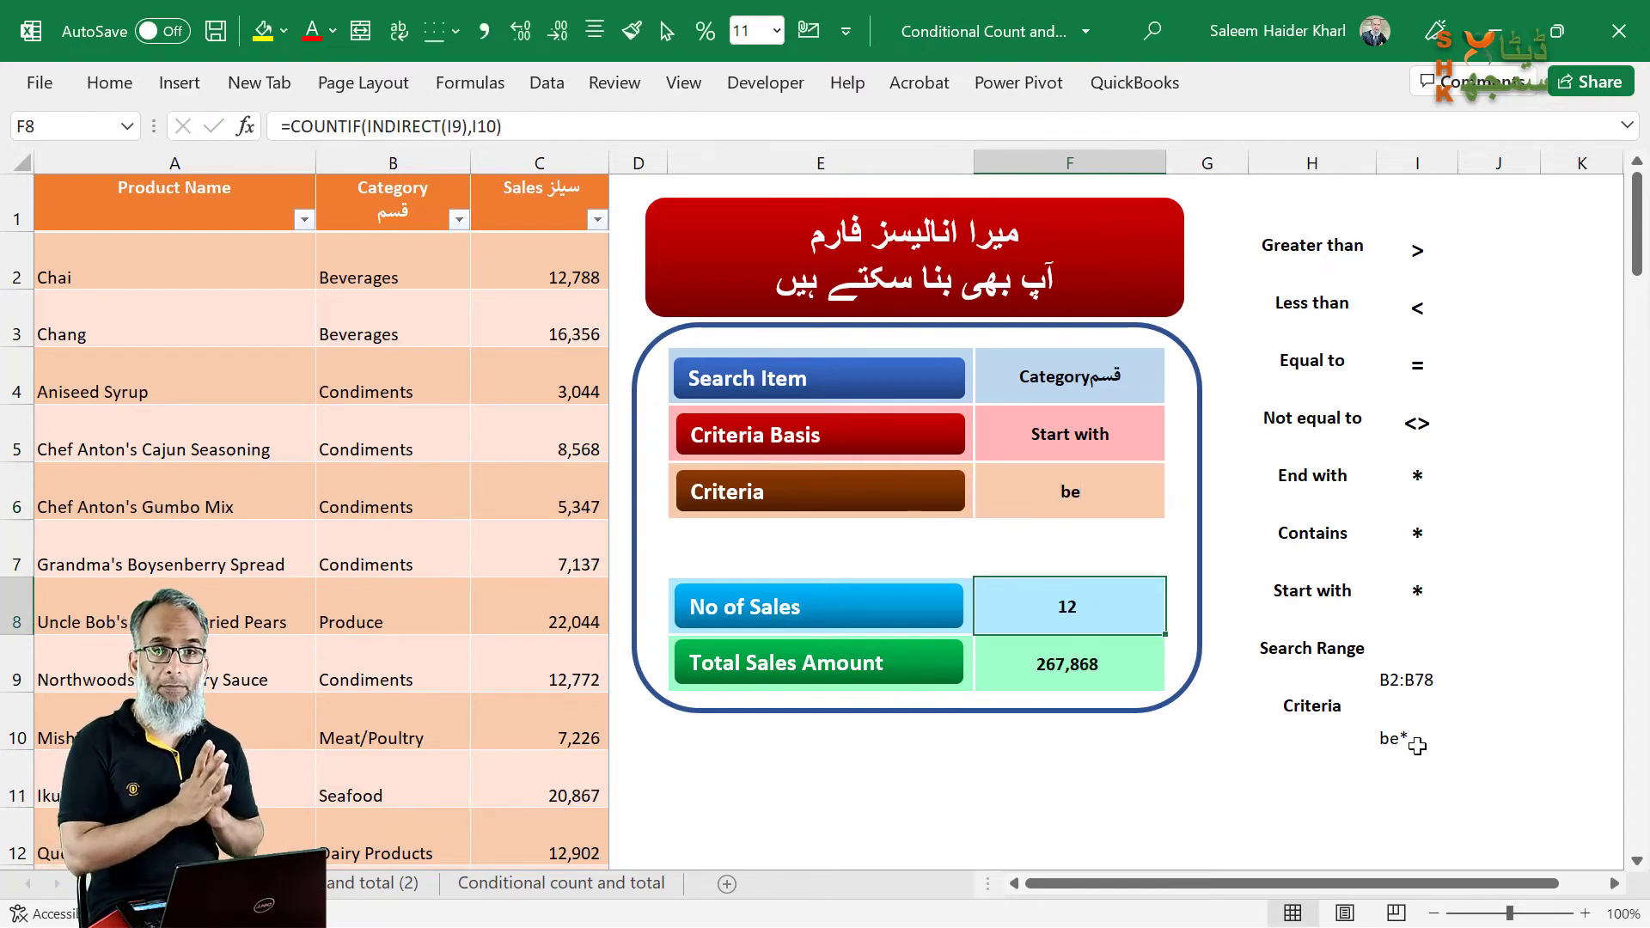
key(Down)
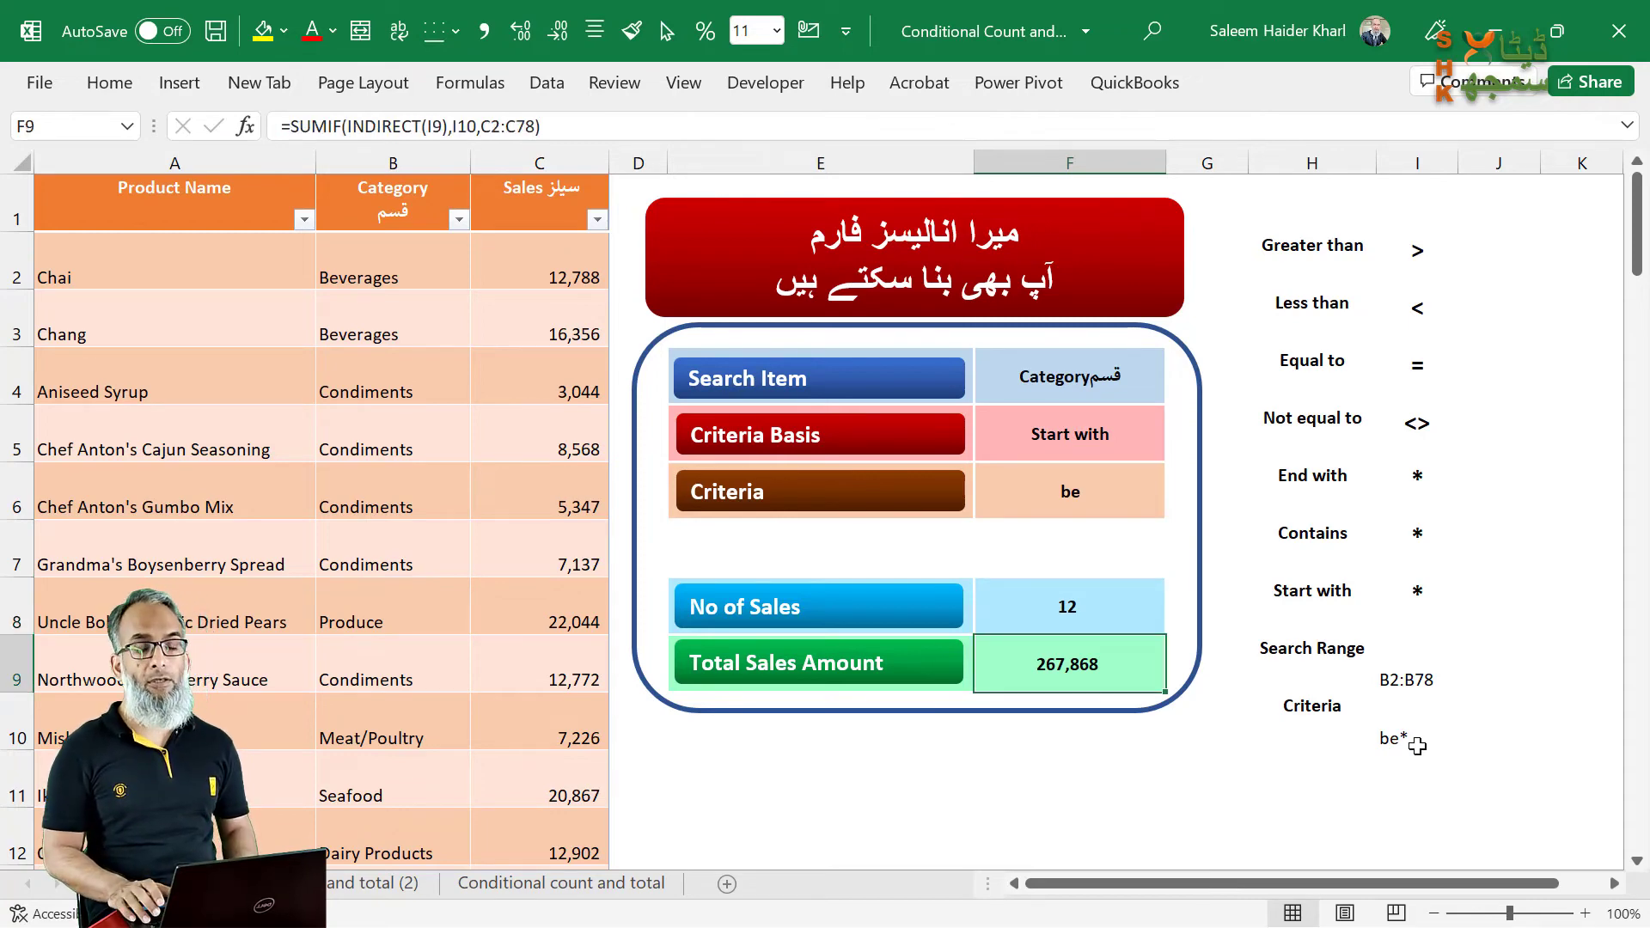
key(Down)
key(Down)
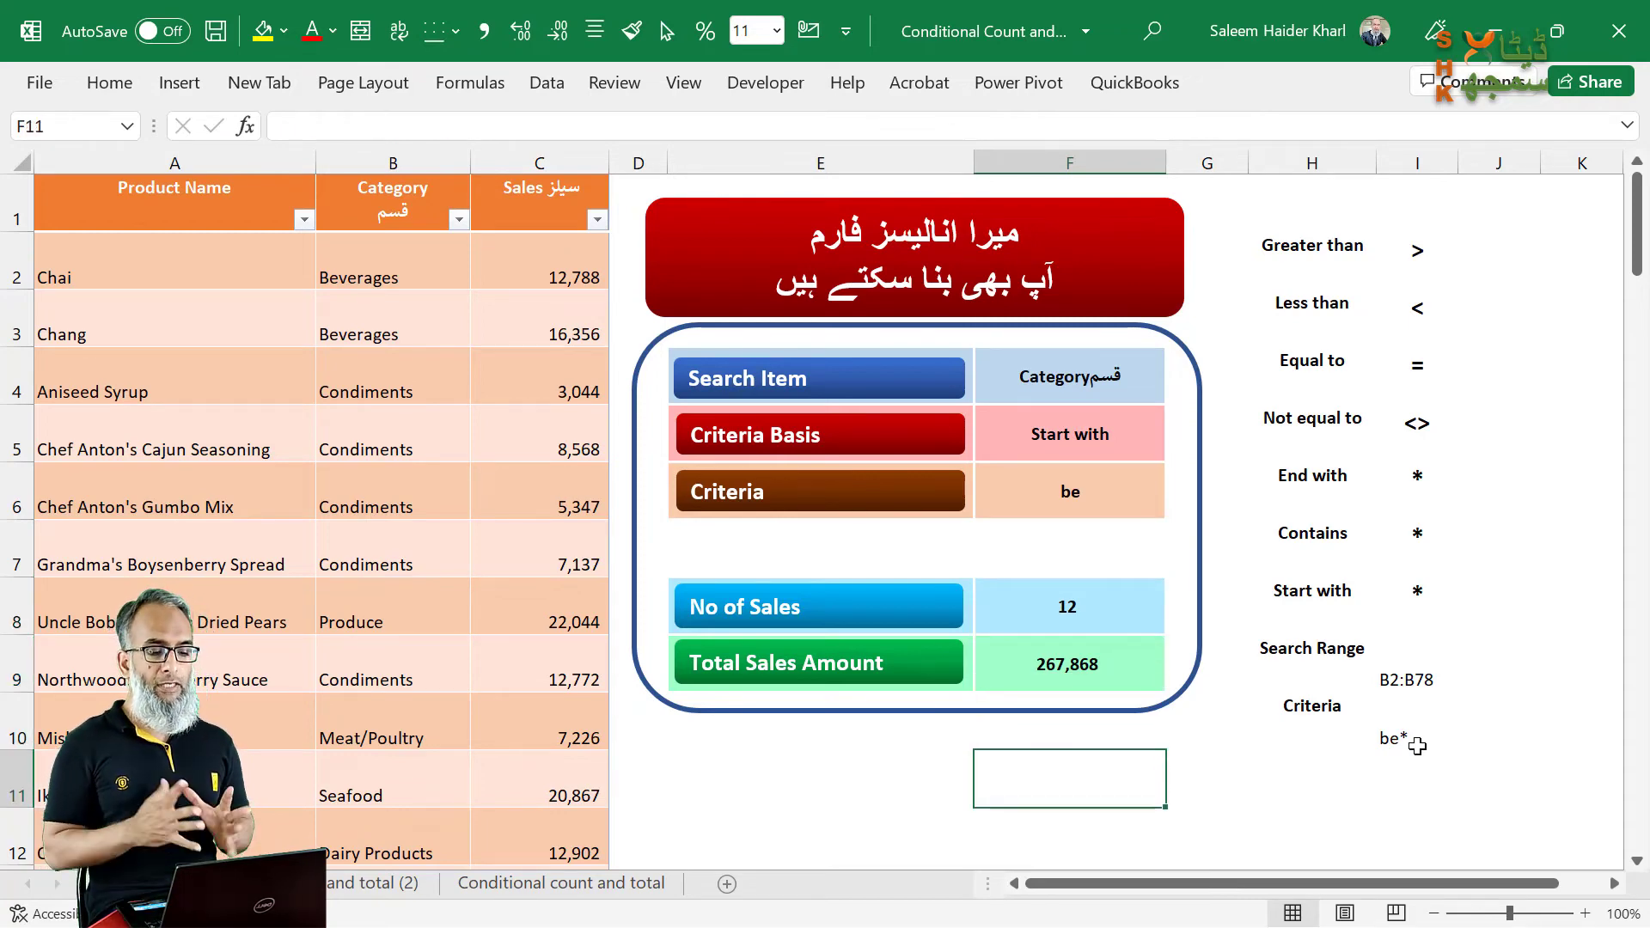
click(1426, 685)
key(Down)
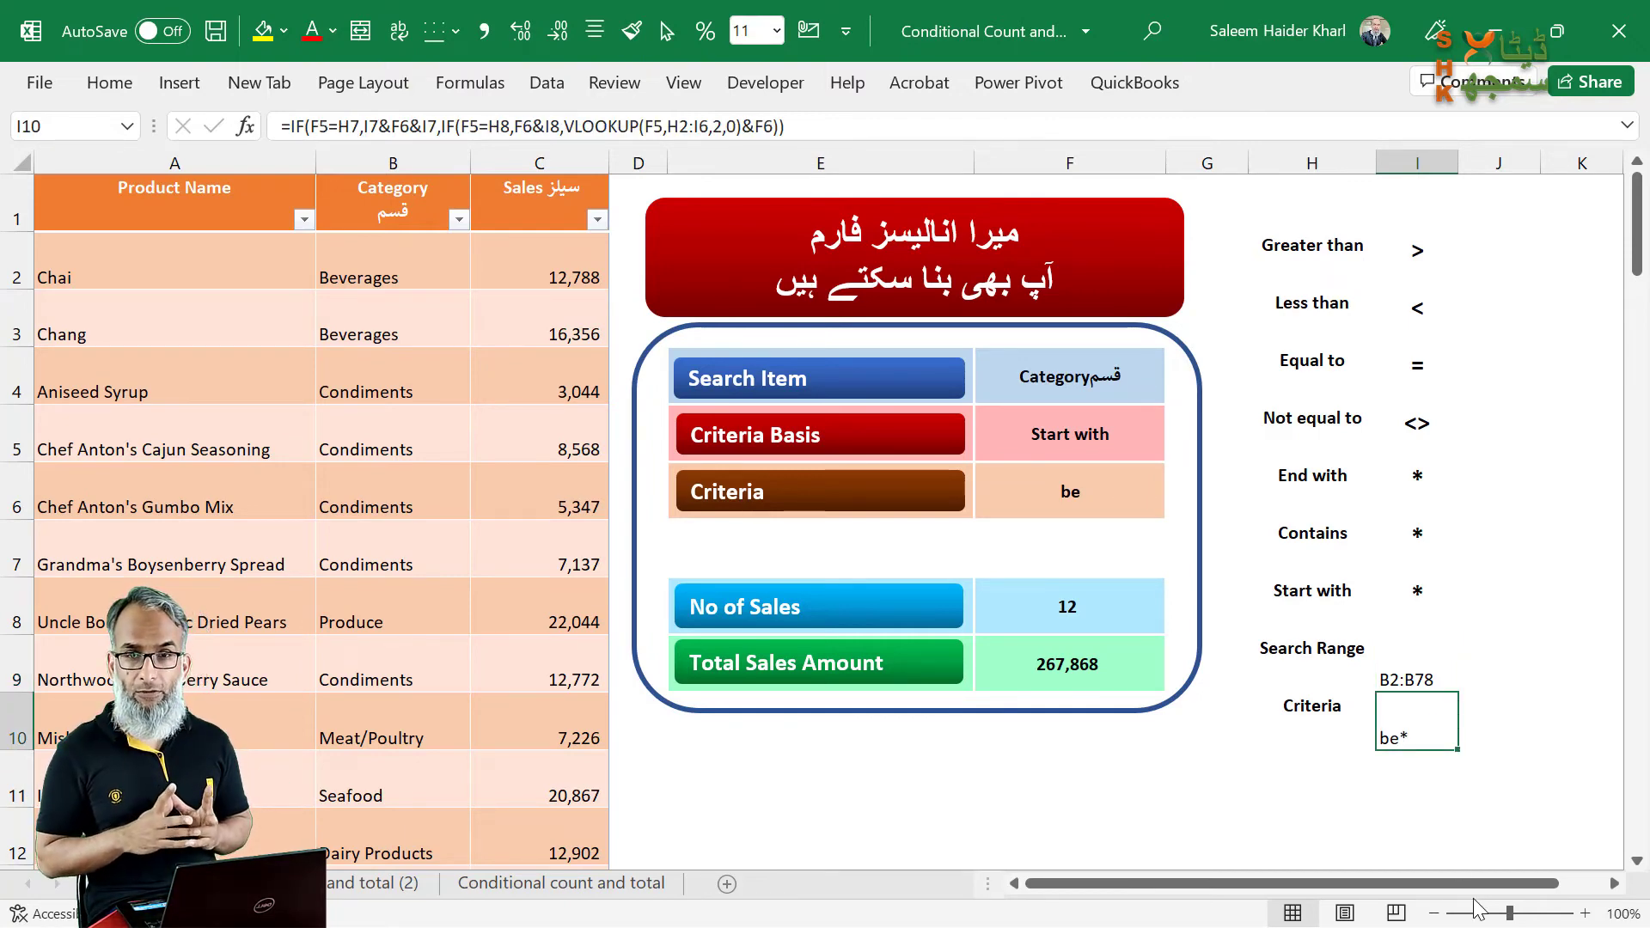
Step: Insert a blank Worksheet using the sheet tab's Insert dialog
click(1091, 610)
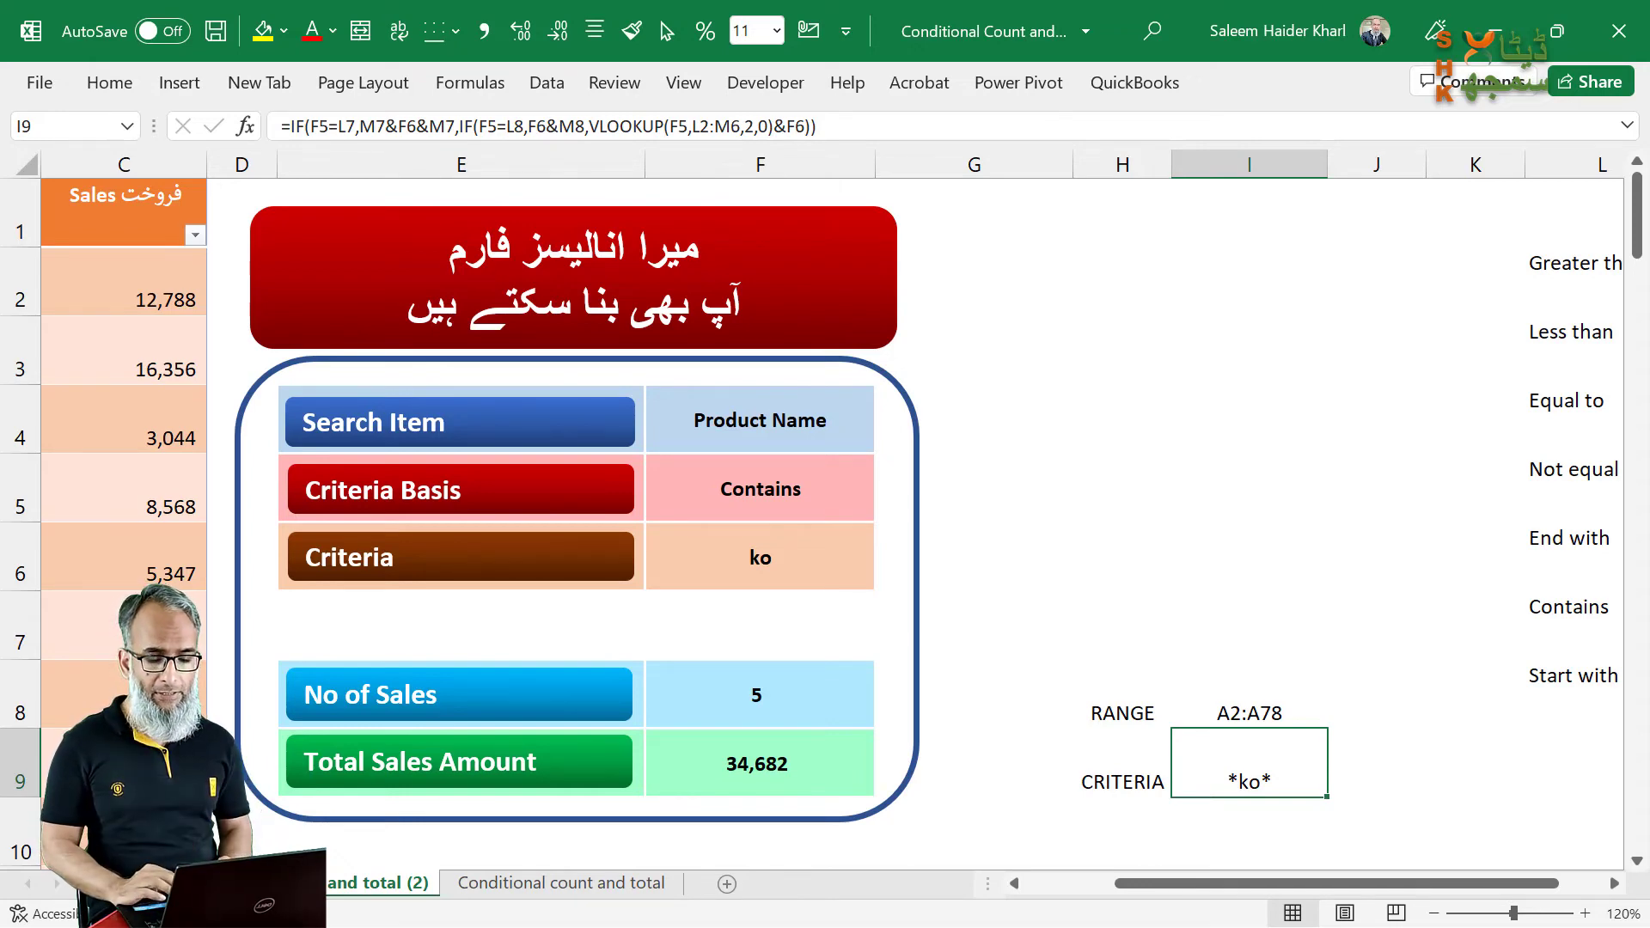
right_click(202, 882)
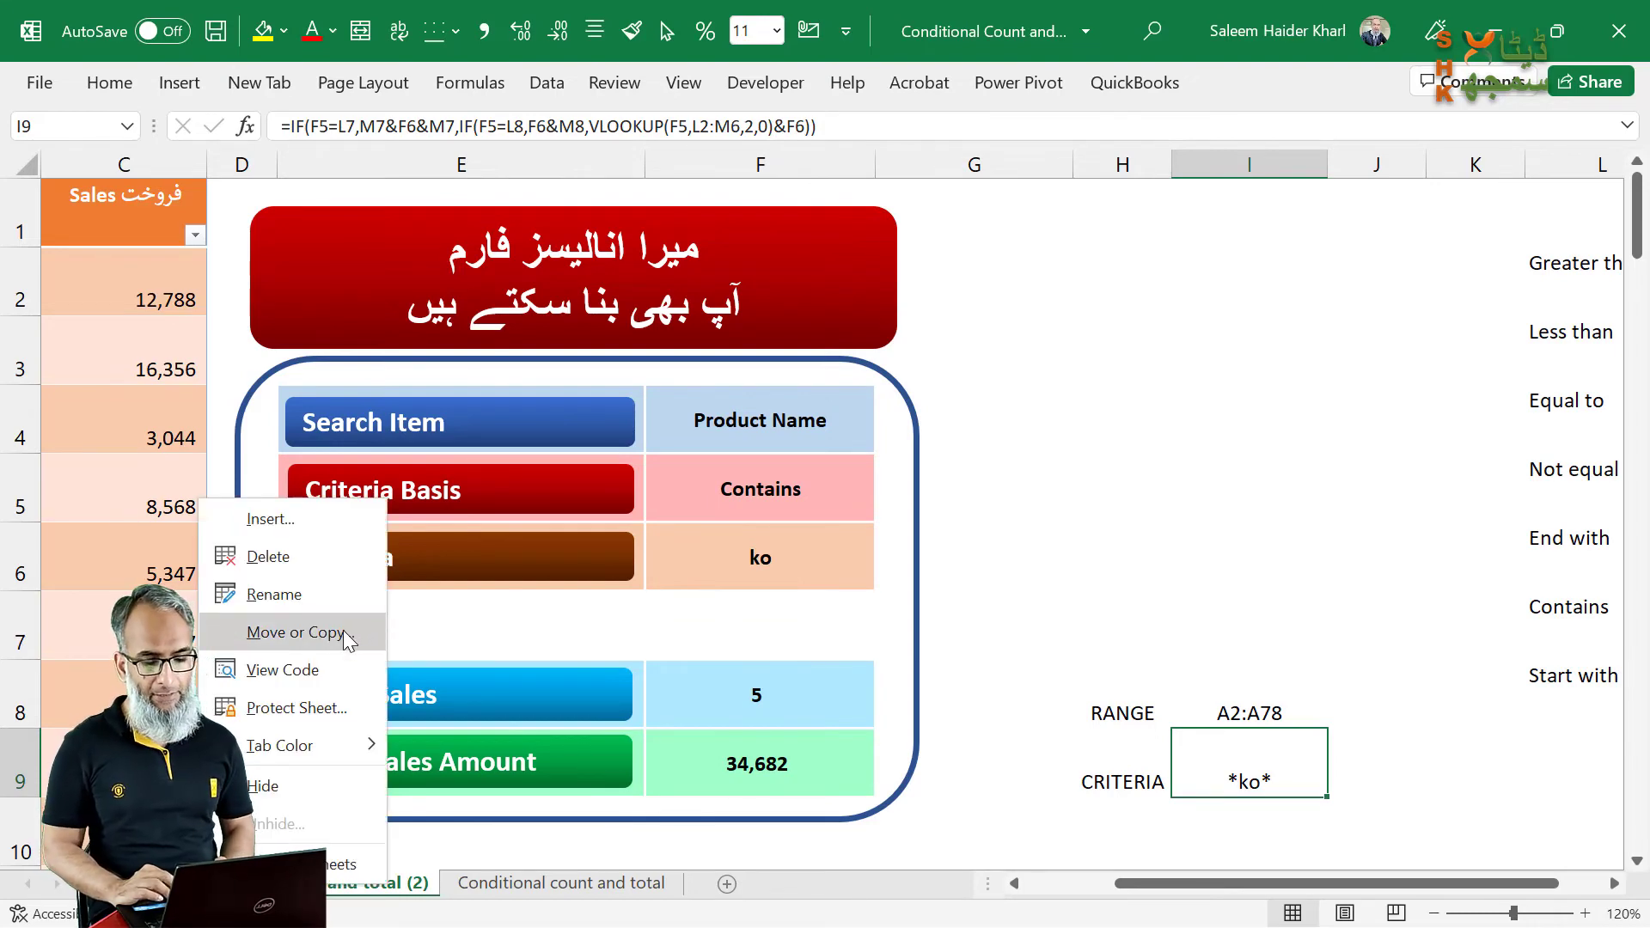
click(311, 518)
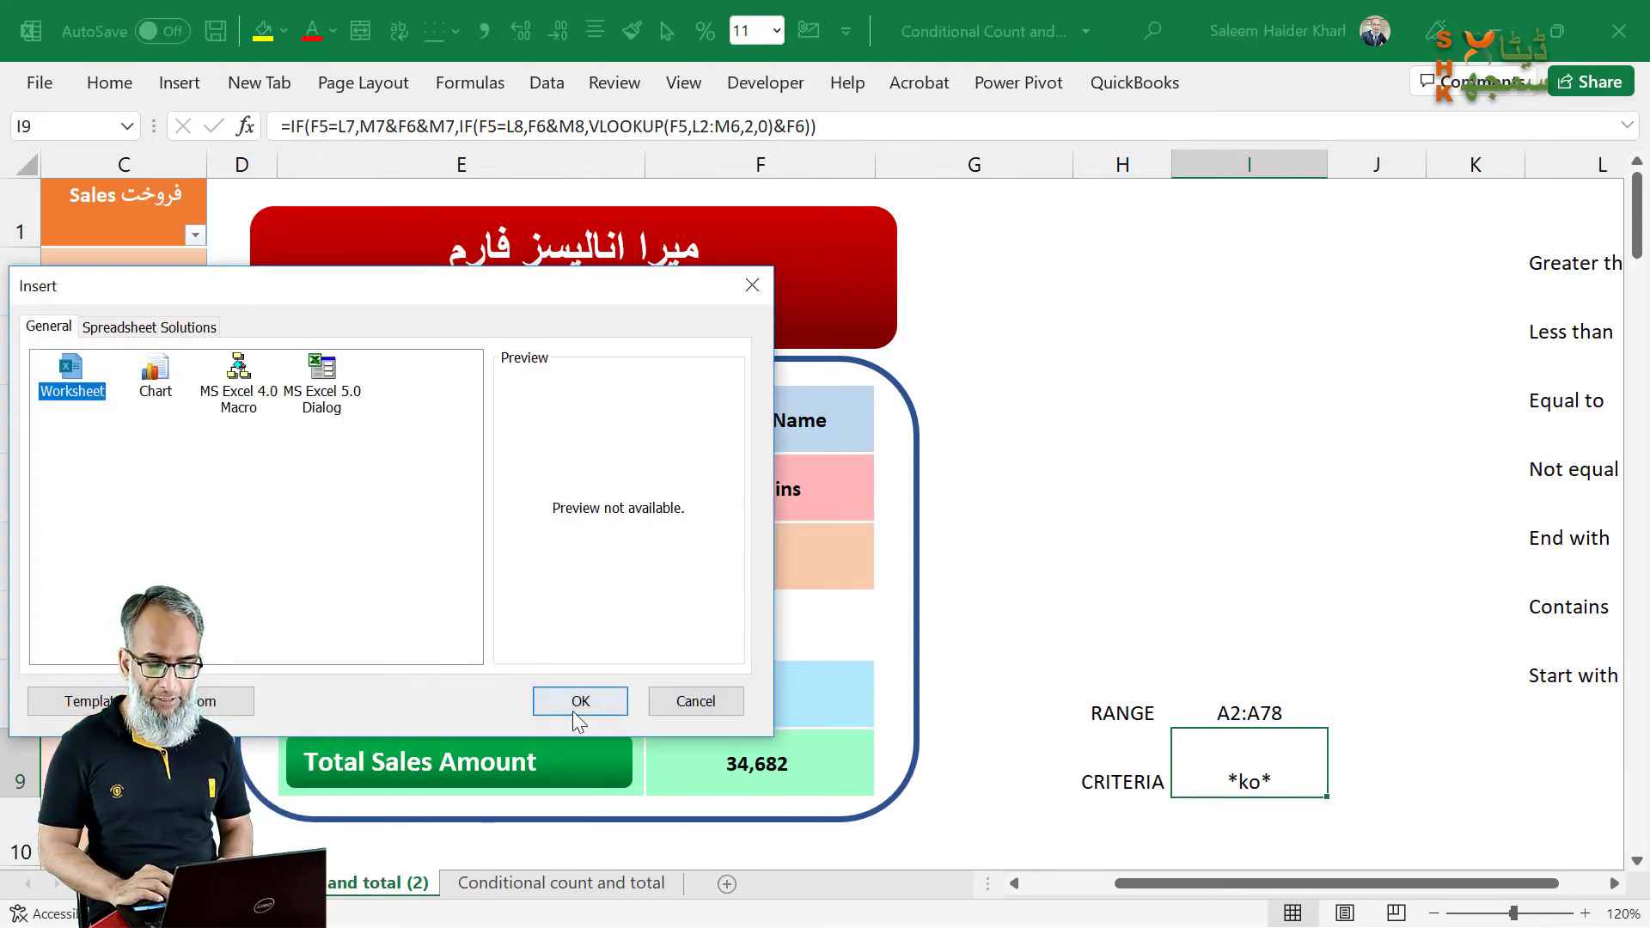
click(580, 701)
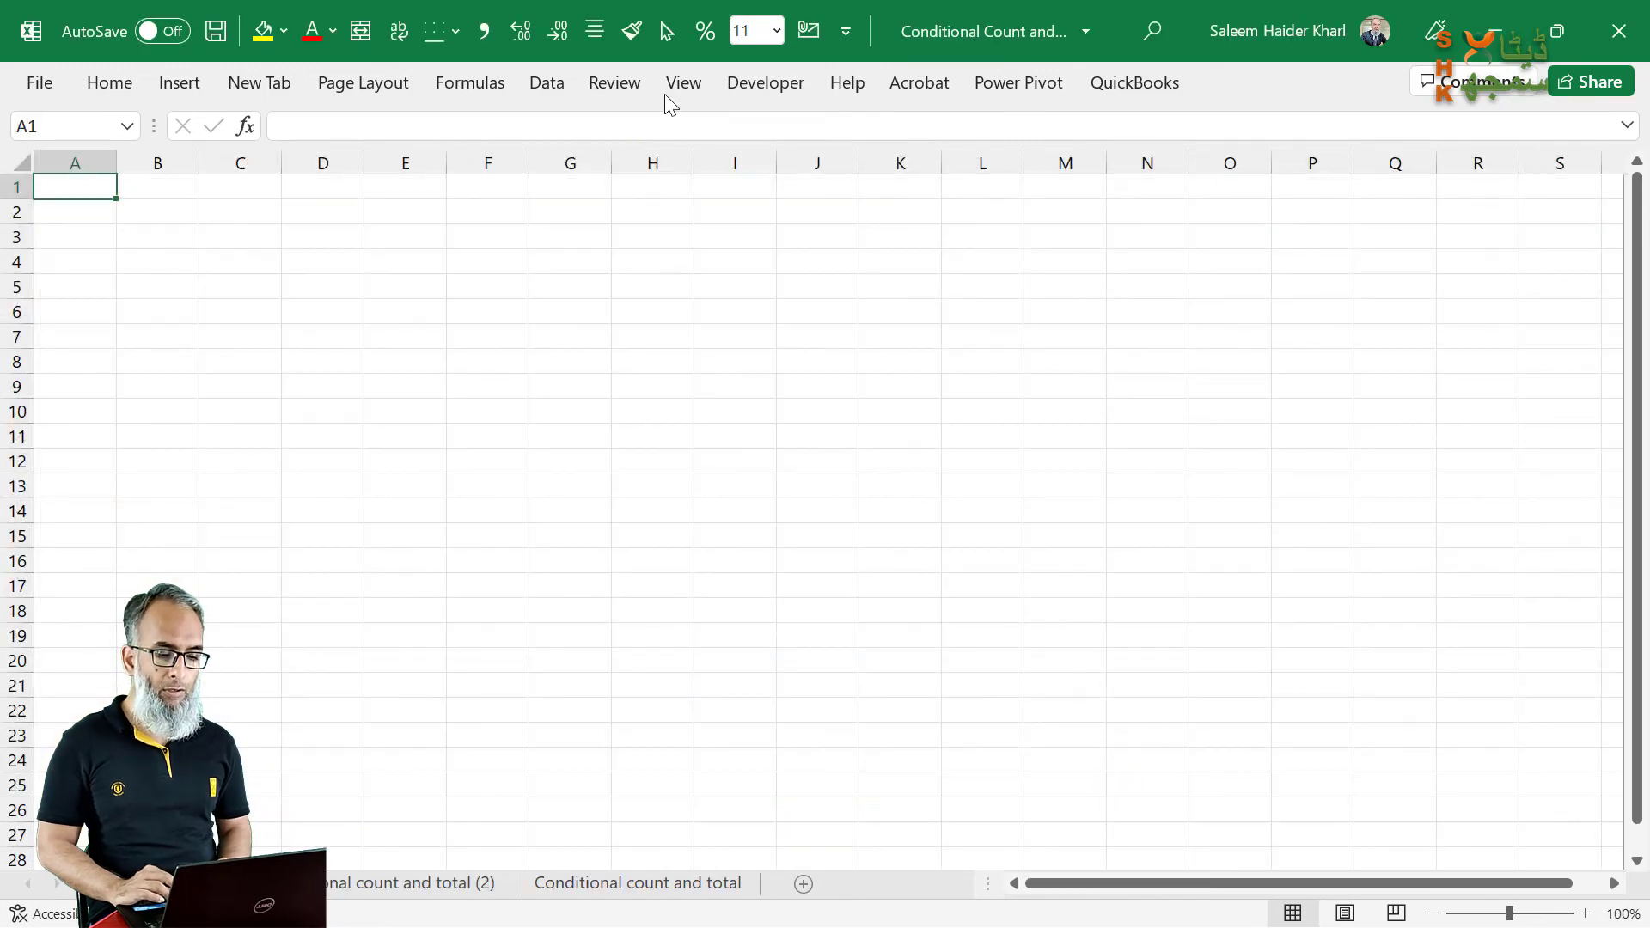
Step: Hide the gridlines, widen column B and make every row on the sheet taller
click(666, 94)
click(713, 176)
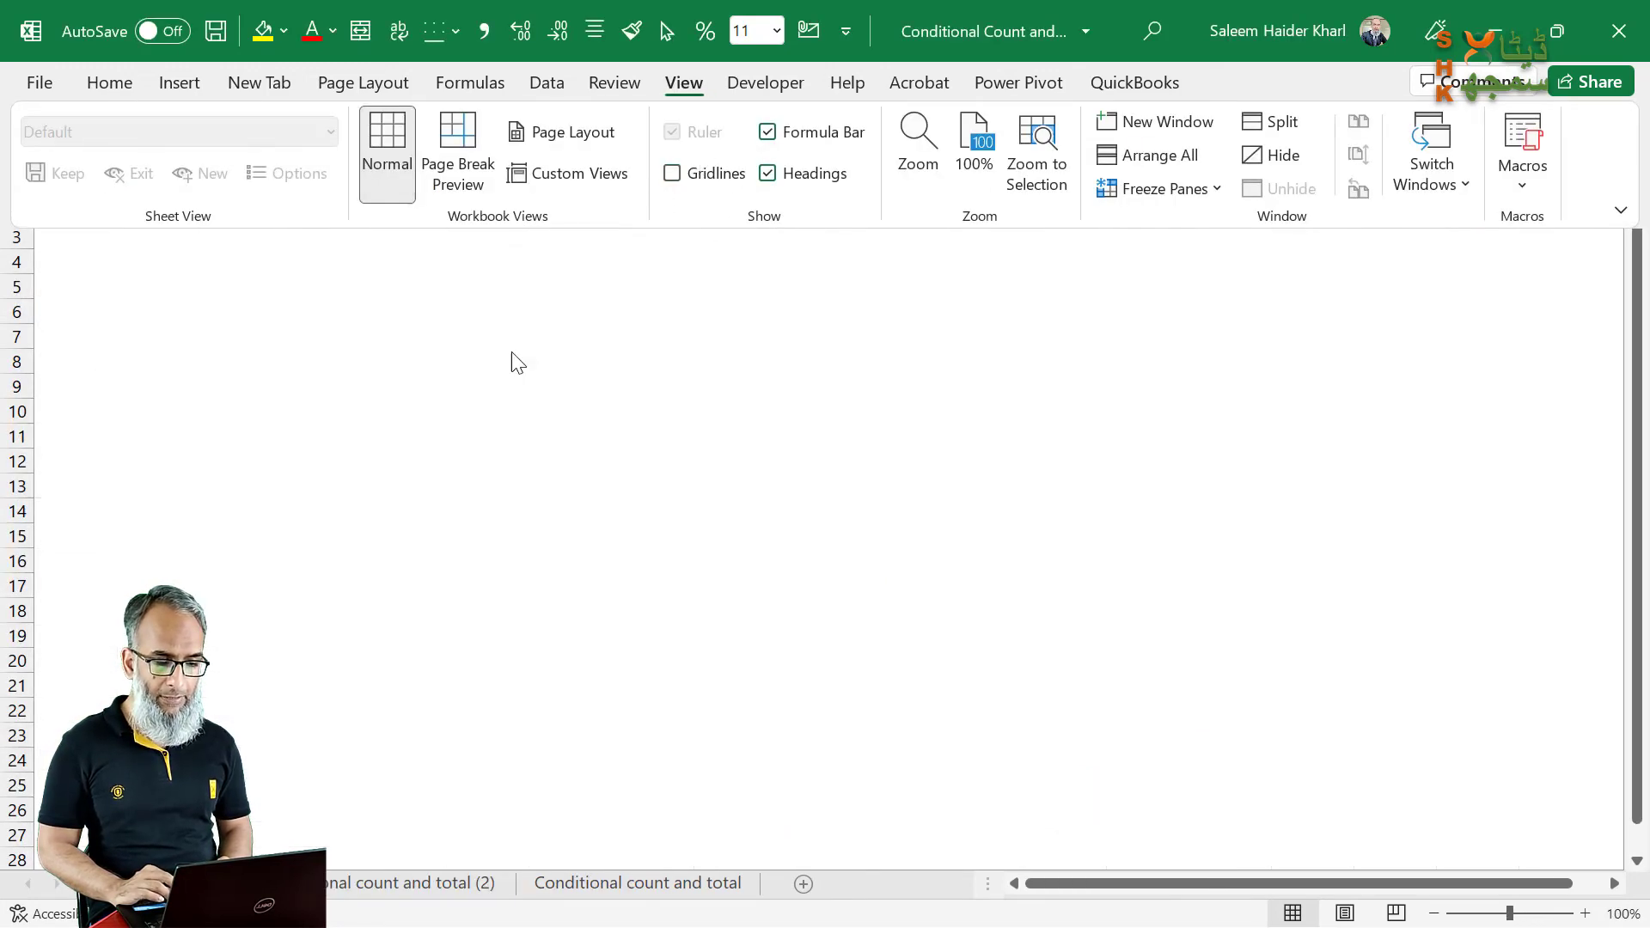
click(487, 370)
ctrl+scroll(487, 367, up, 1)
ctrl+scroll(487, 367, up, 5)
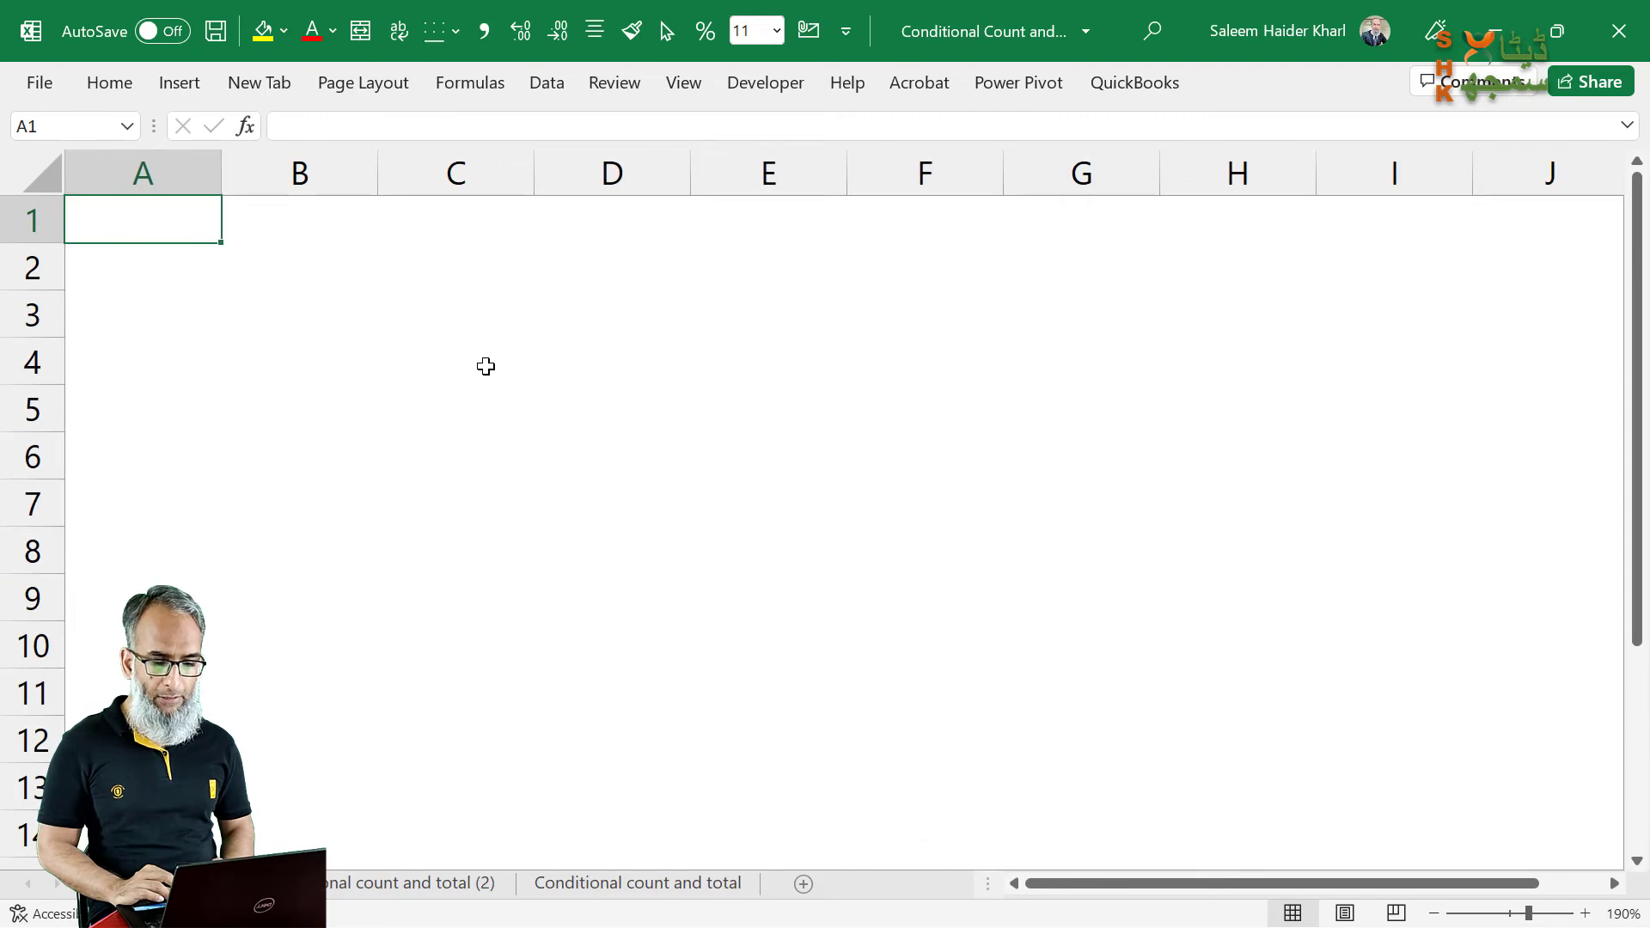
drag(379, 181, 539, 185)
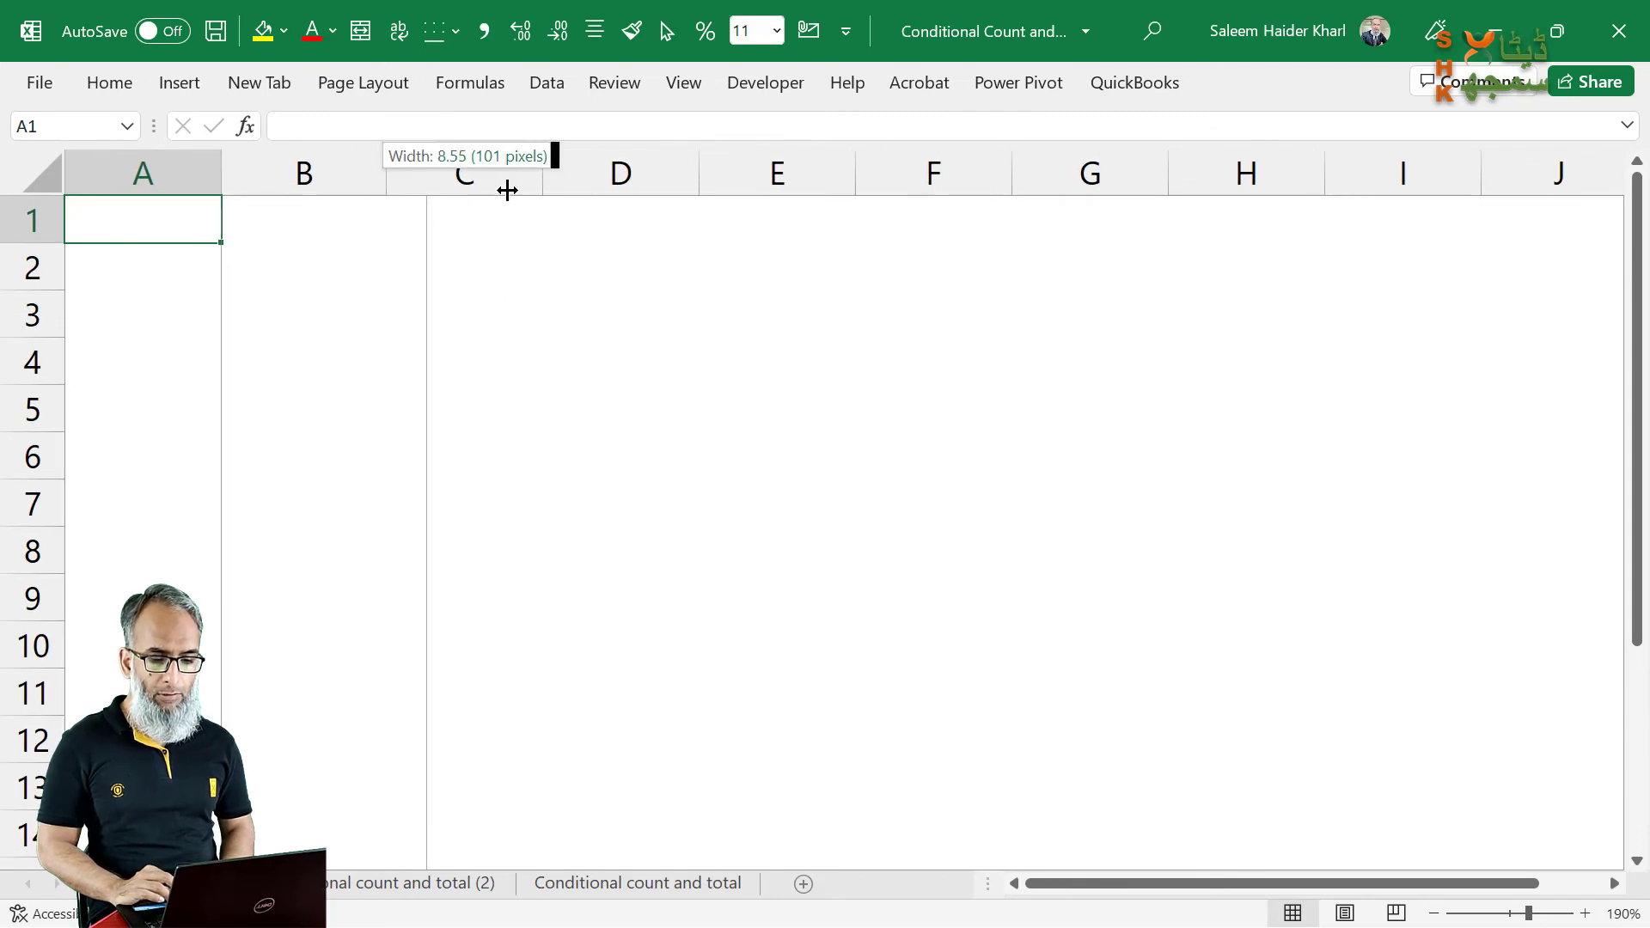
click(440, 359)
click(43, 178)
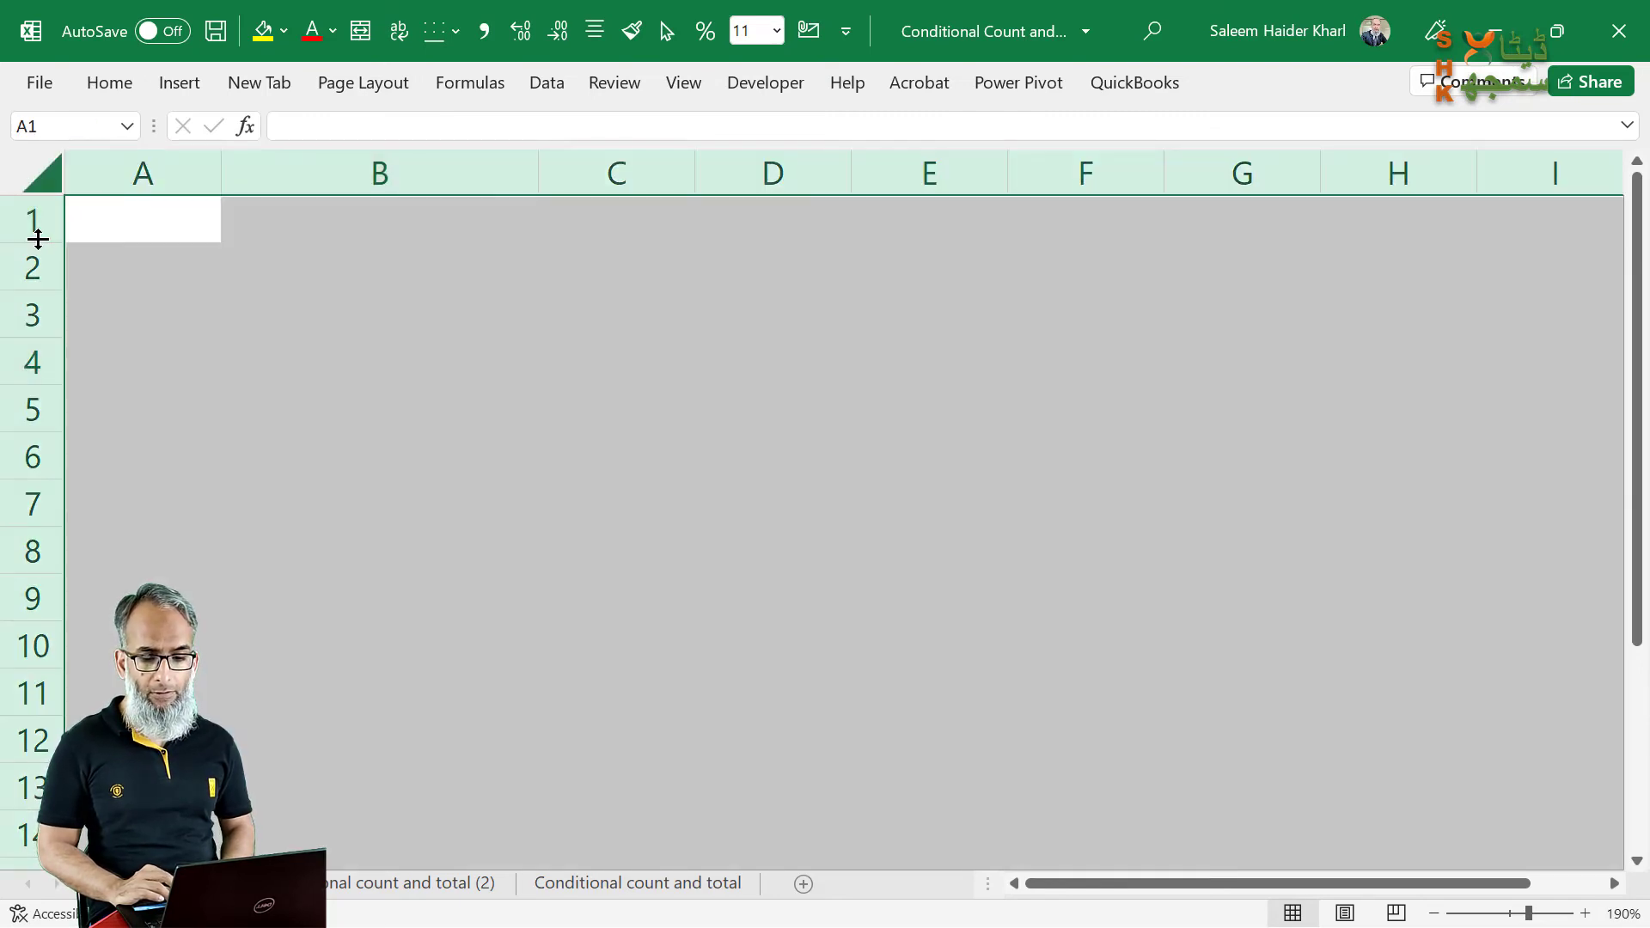
drag(33, 244, 40, 275)
click(424, 313)
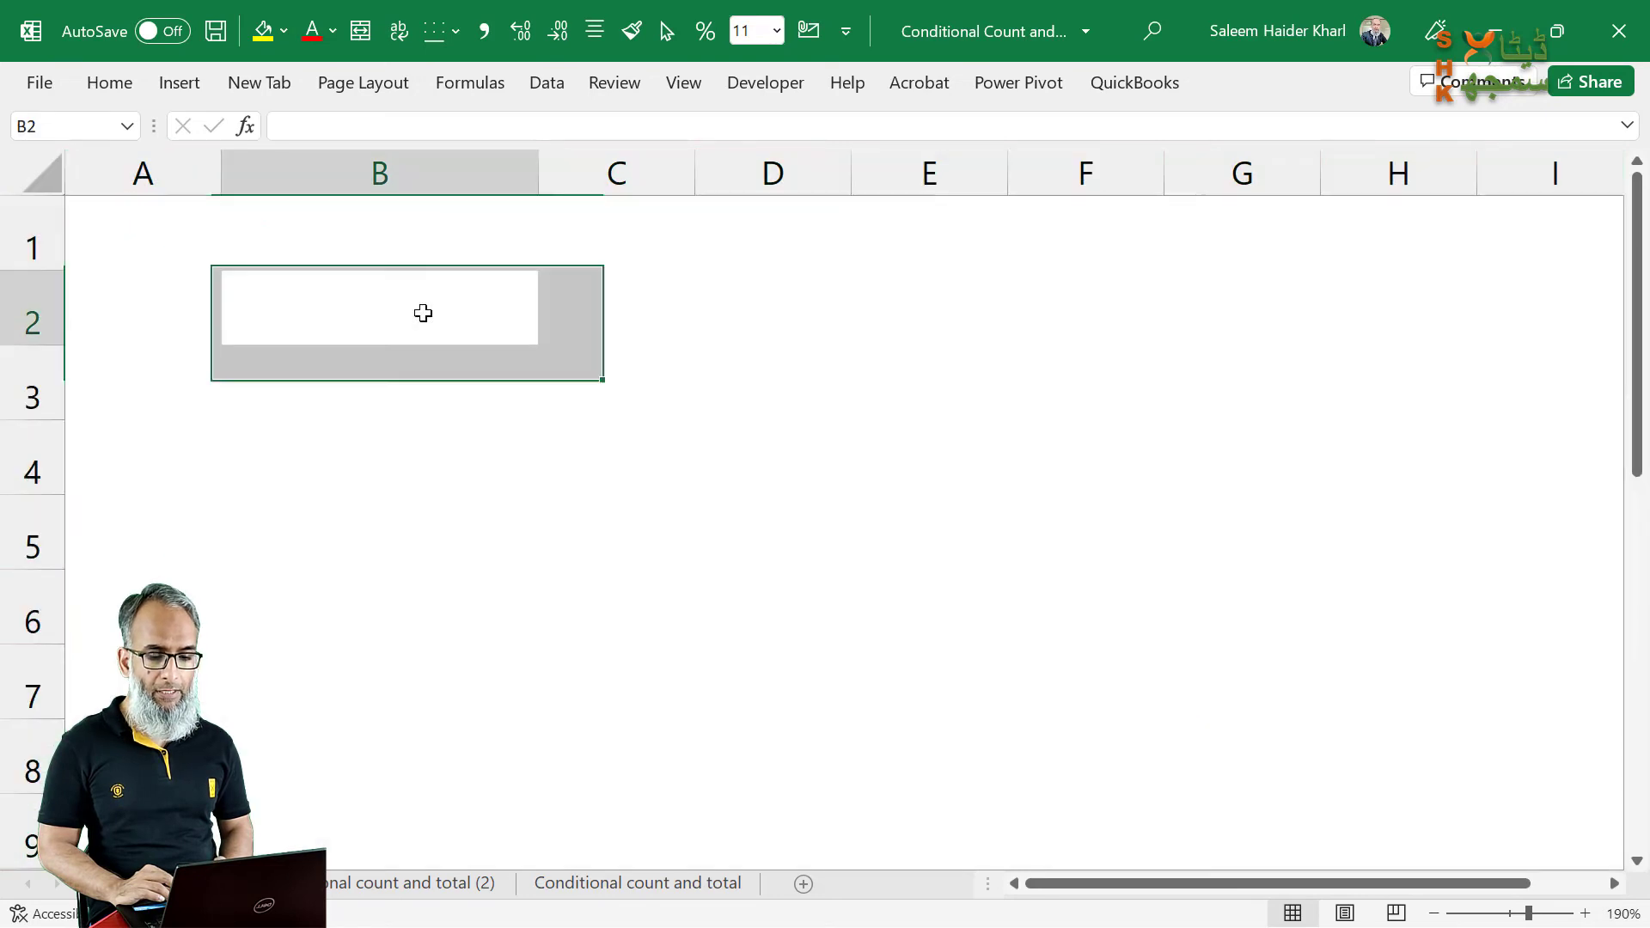
Step: Choose the Rounded Rectangle shape from the Illustrations shapes gallery
click(177, 90)
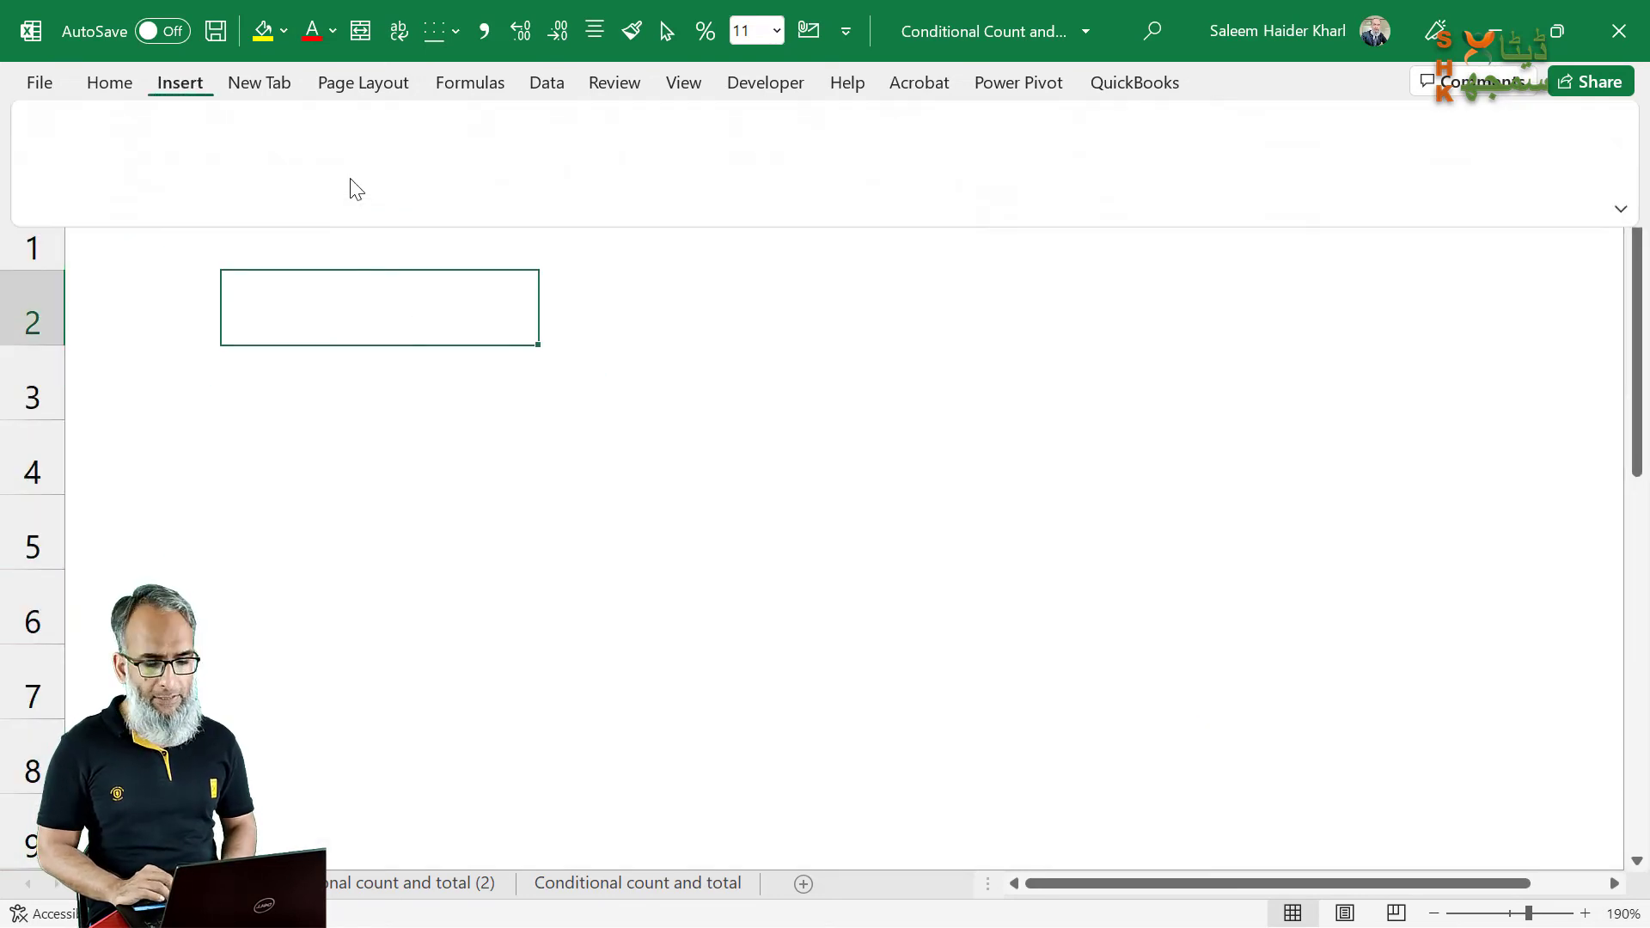
click(321, 193)
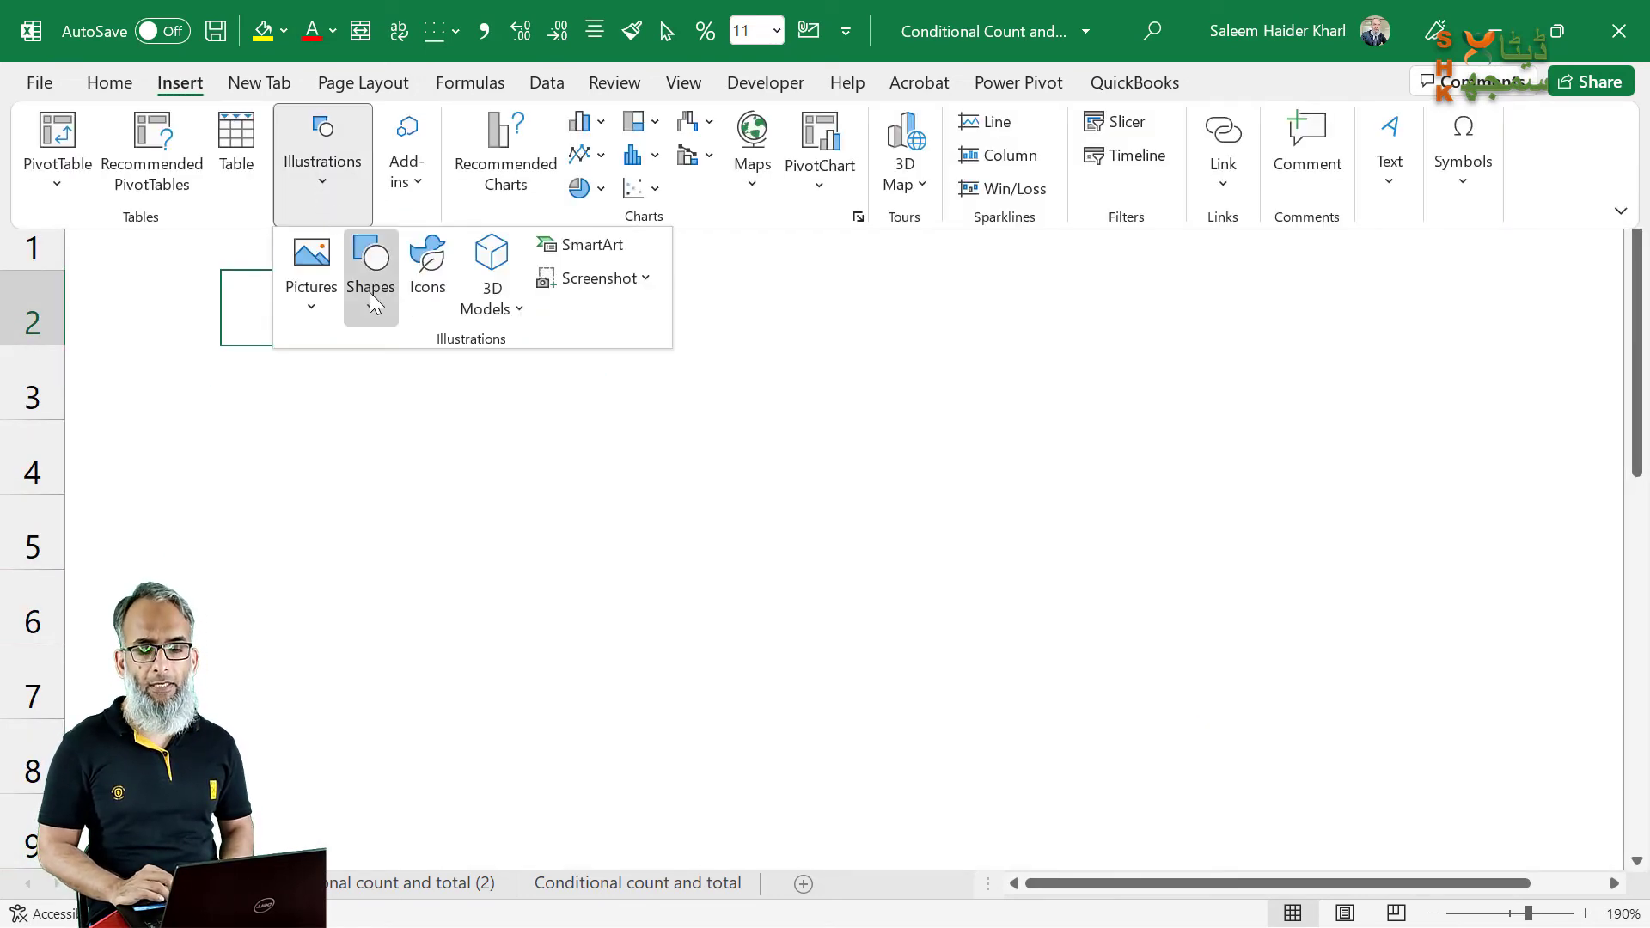
click(372, 301)
click(487, 379)
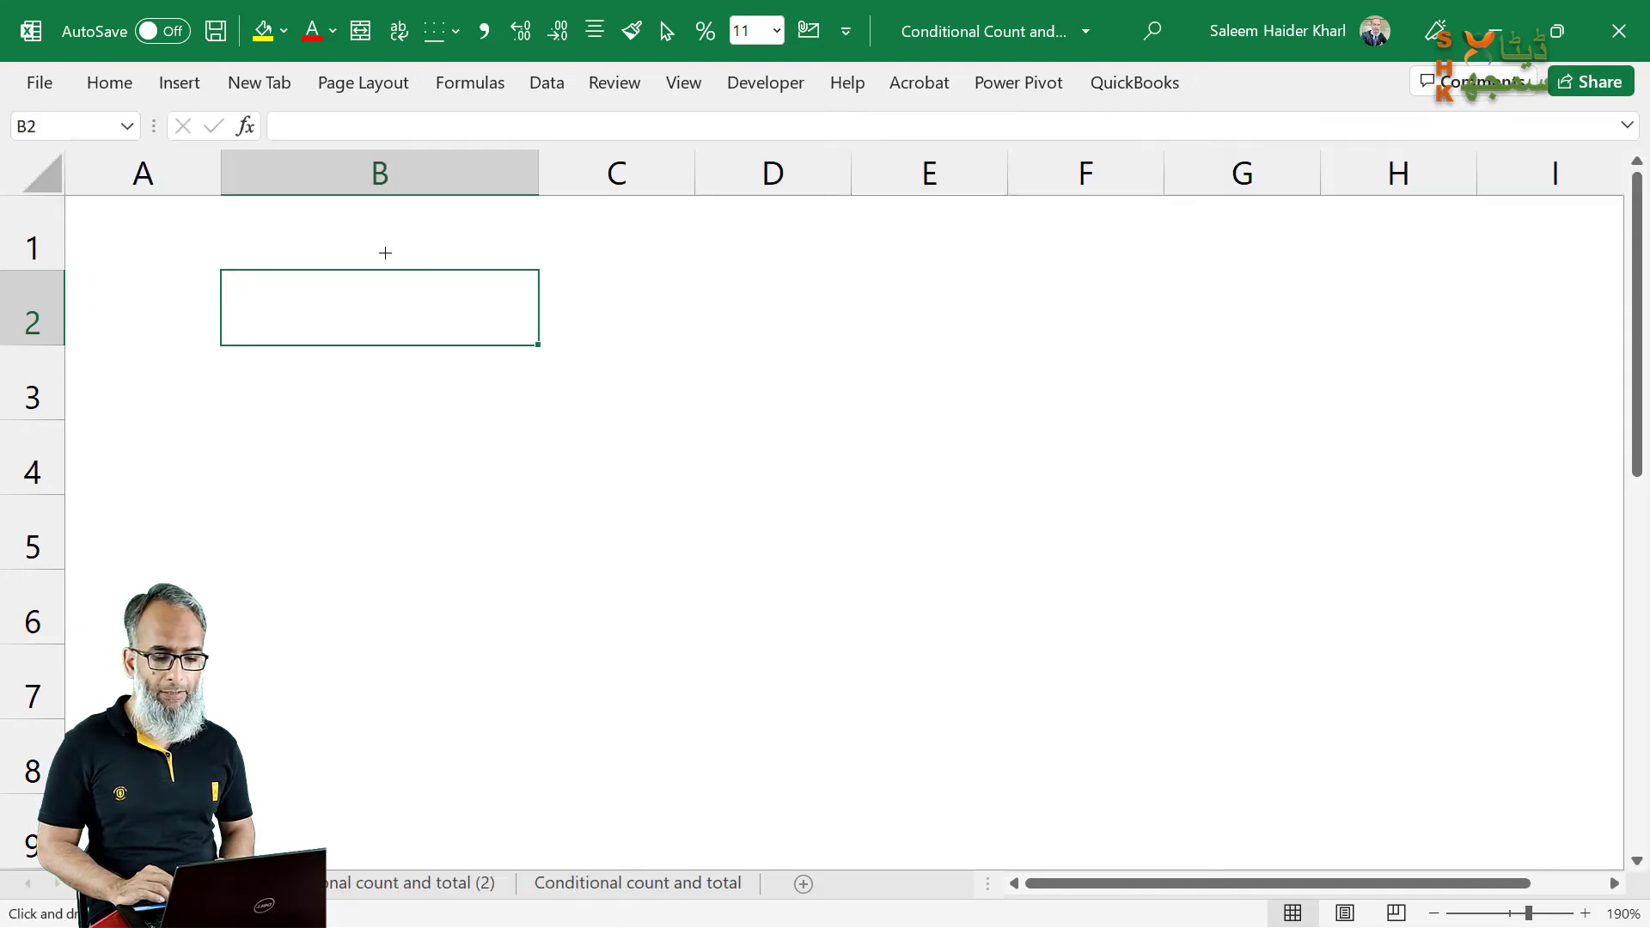
Step: Draw a rounded rectangle across B1:D2 and switch keyboard input to Urdu (Pakistan)
drag(224, 203, 843, 327)
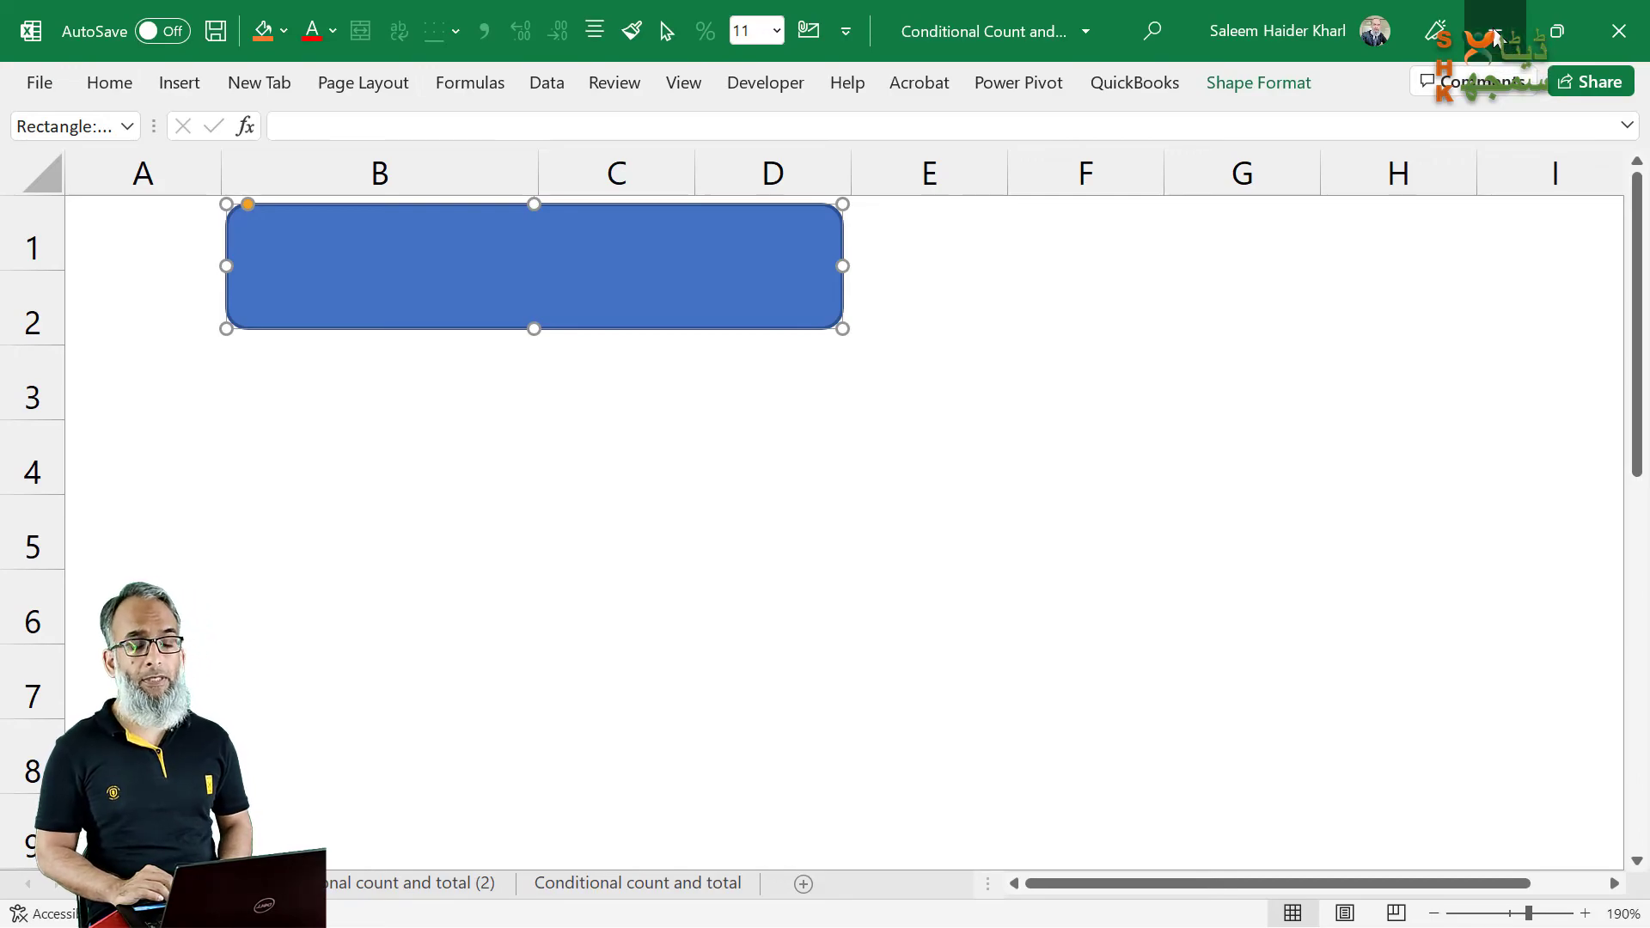
click(1494, 33)
click(1586, 742)
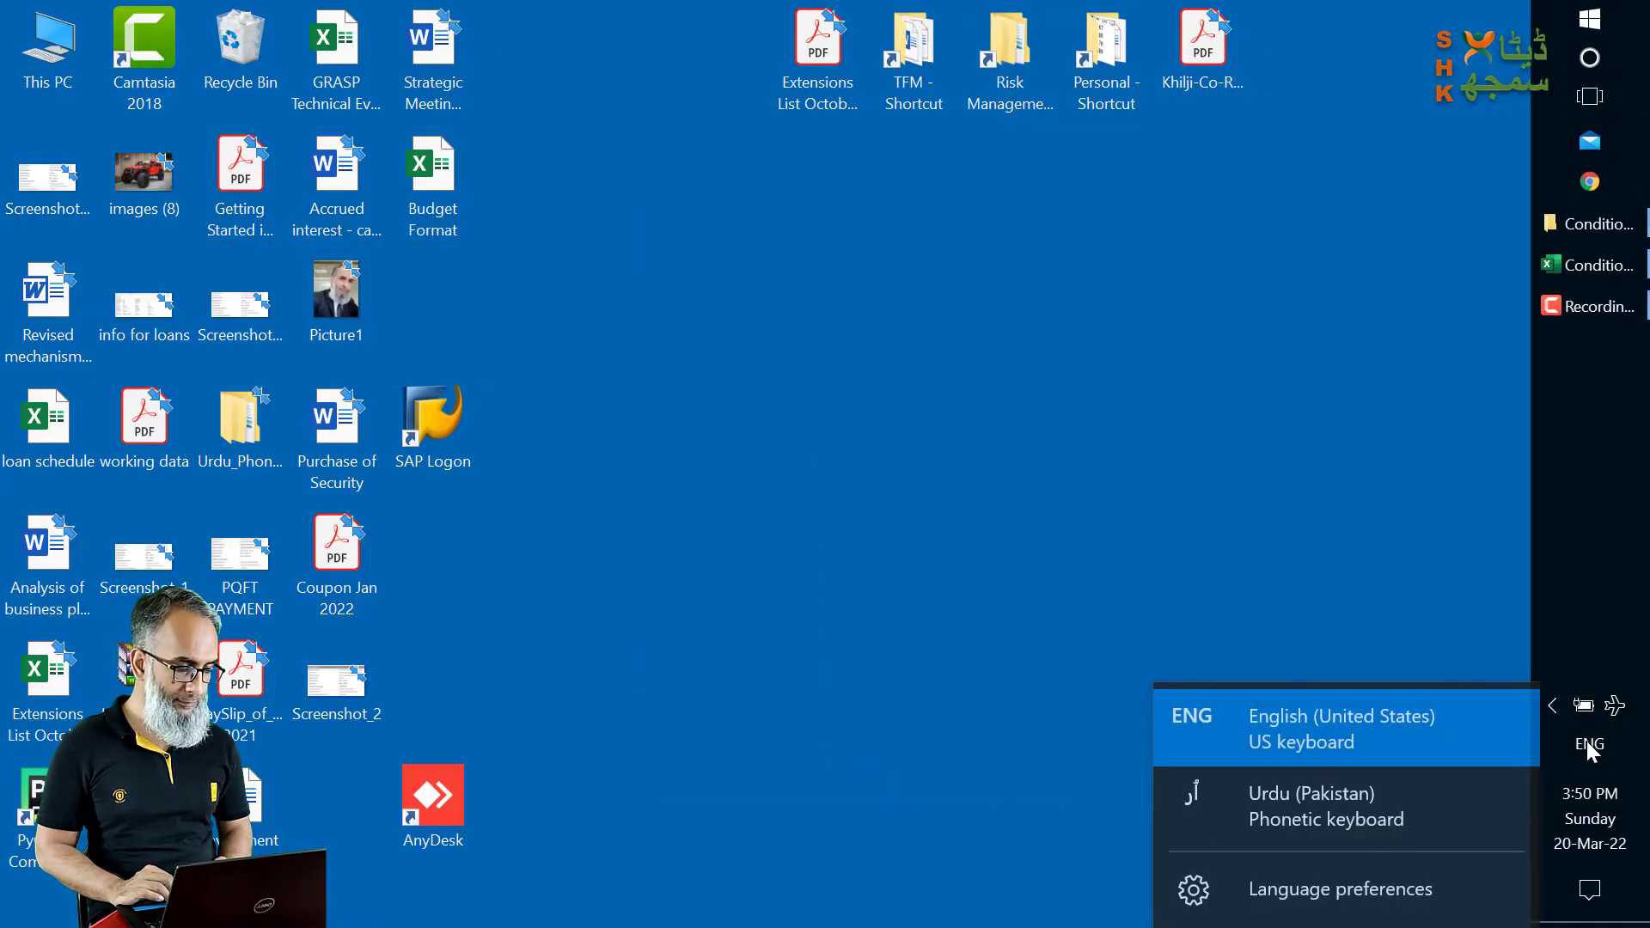
click(1362, 799)
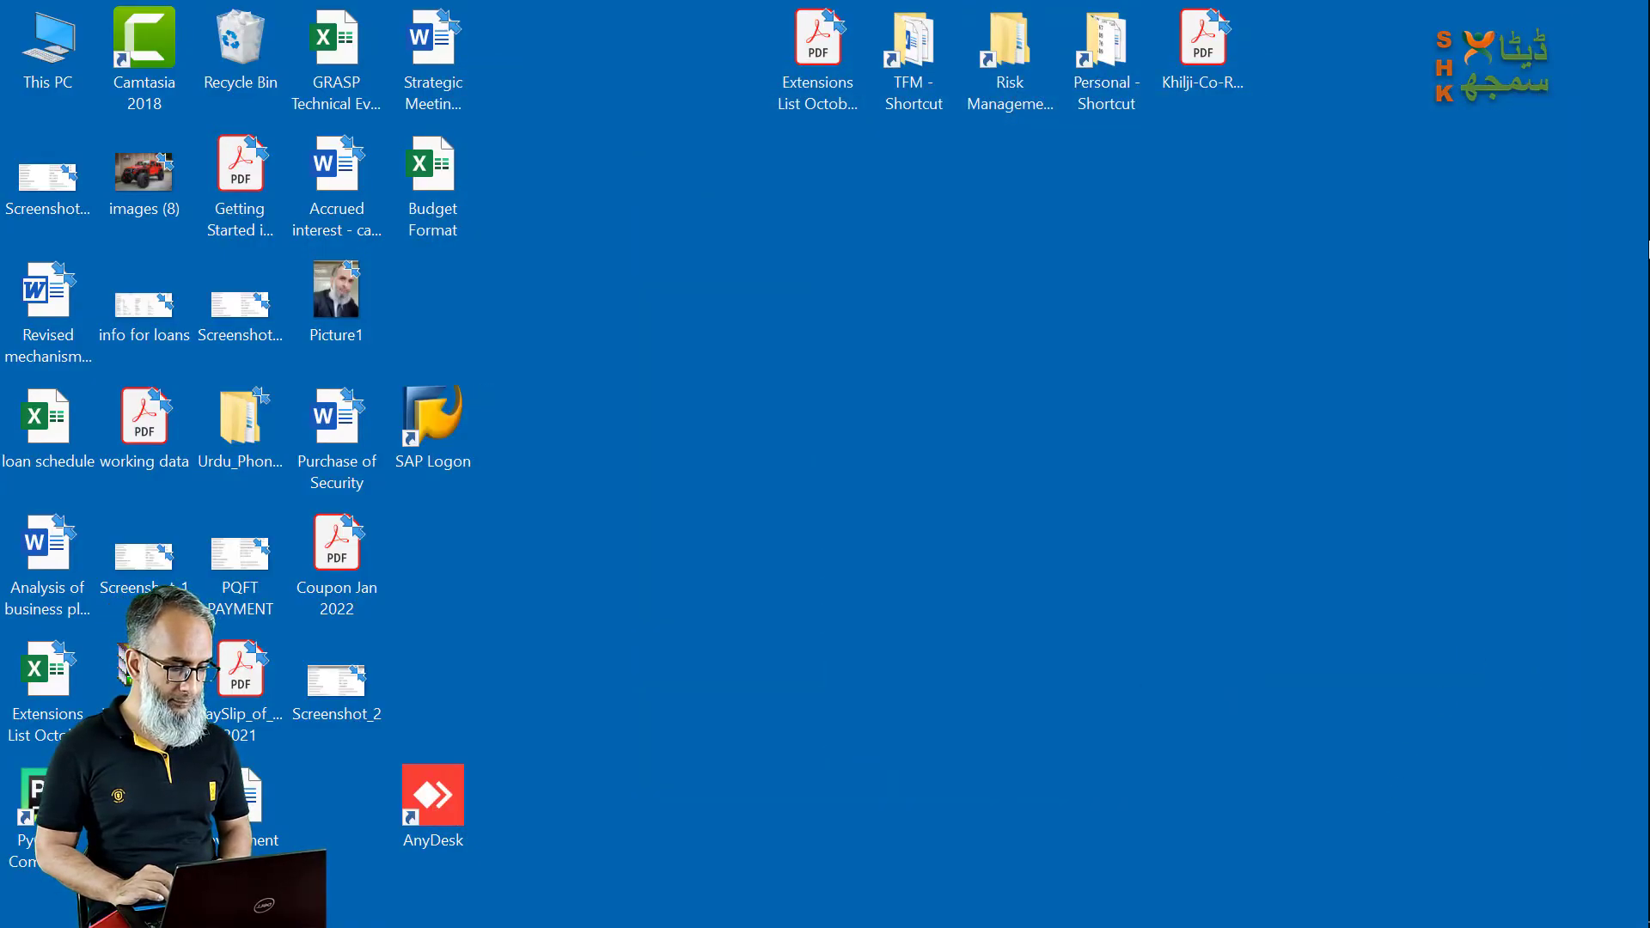
click(1585, 225)
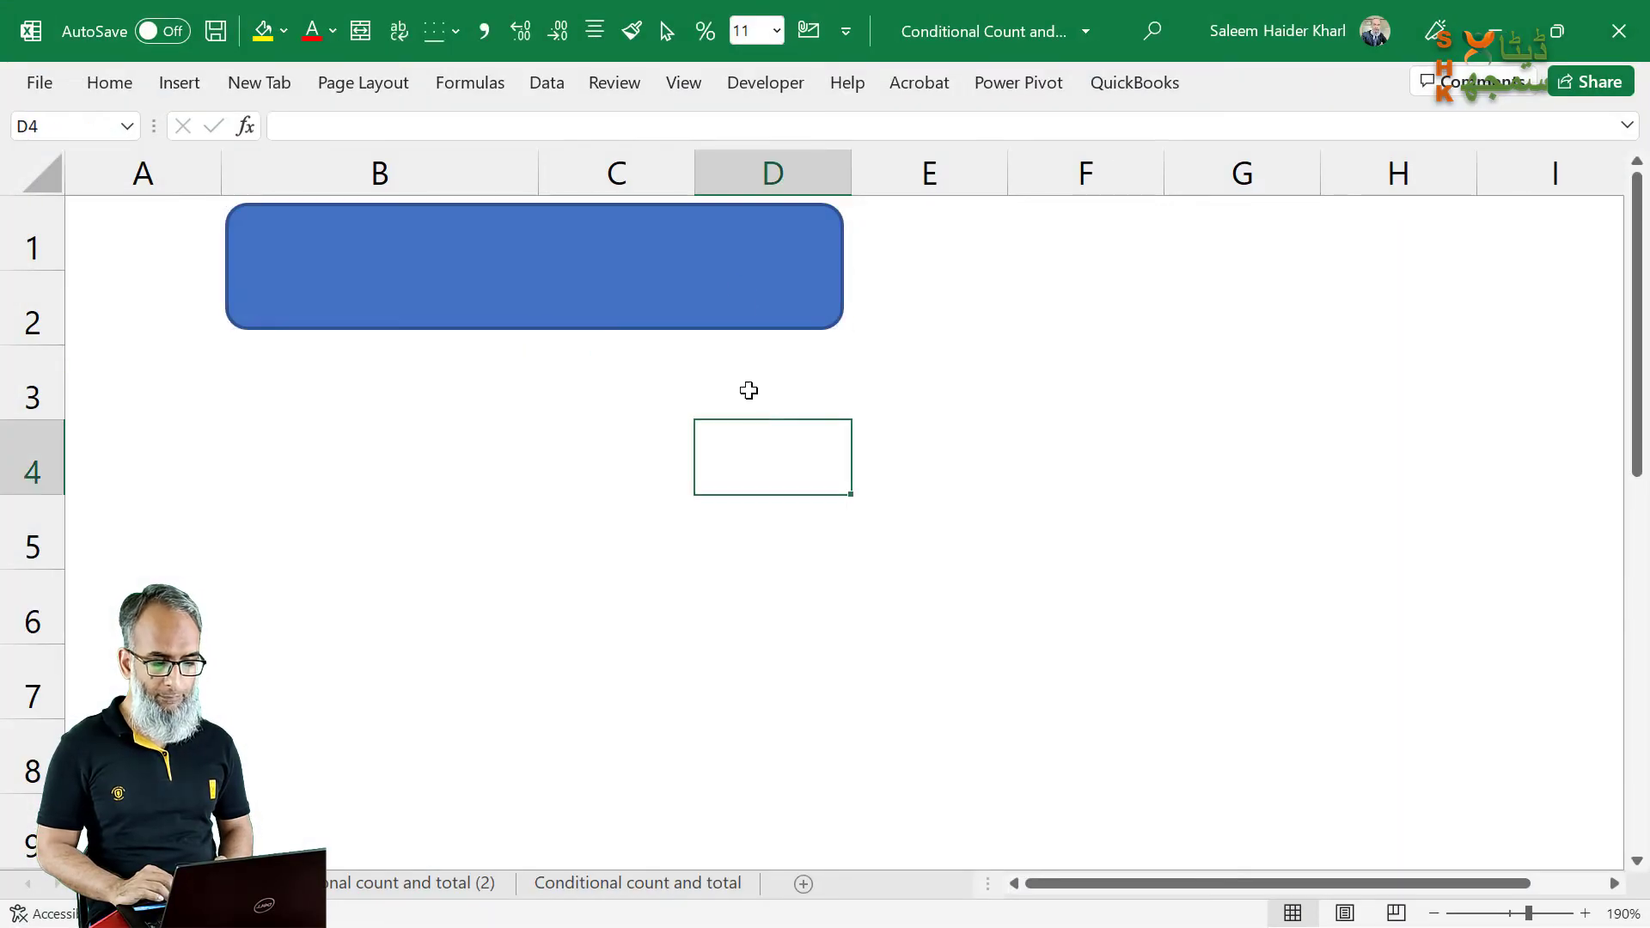
click(740, 290)
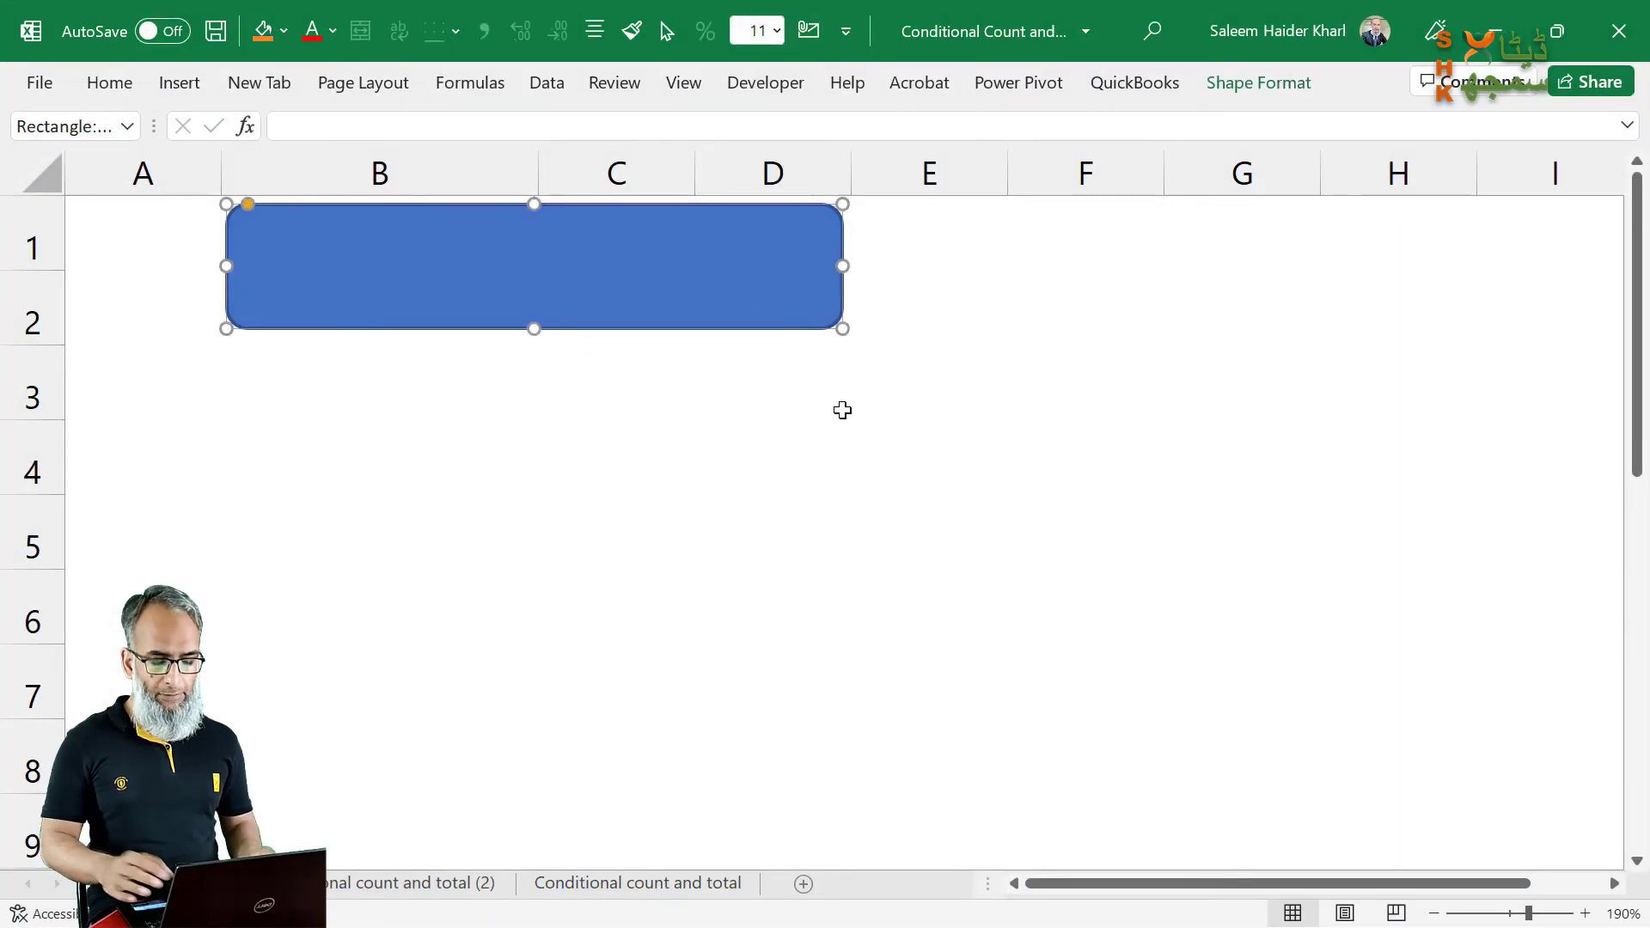
Step: Type the Urdu title 'میرا انالیسز فارم آپ بھی بنا سکتے ہیں' in the rectangle at font size 15
text(میرا ا)
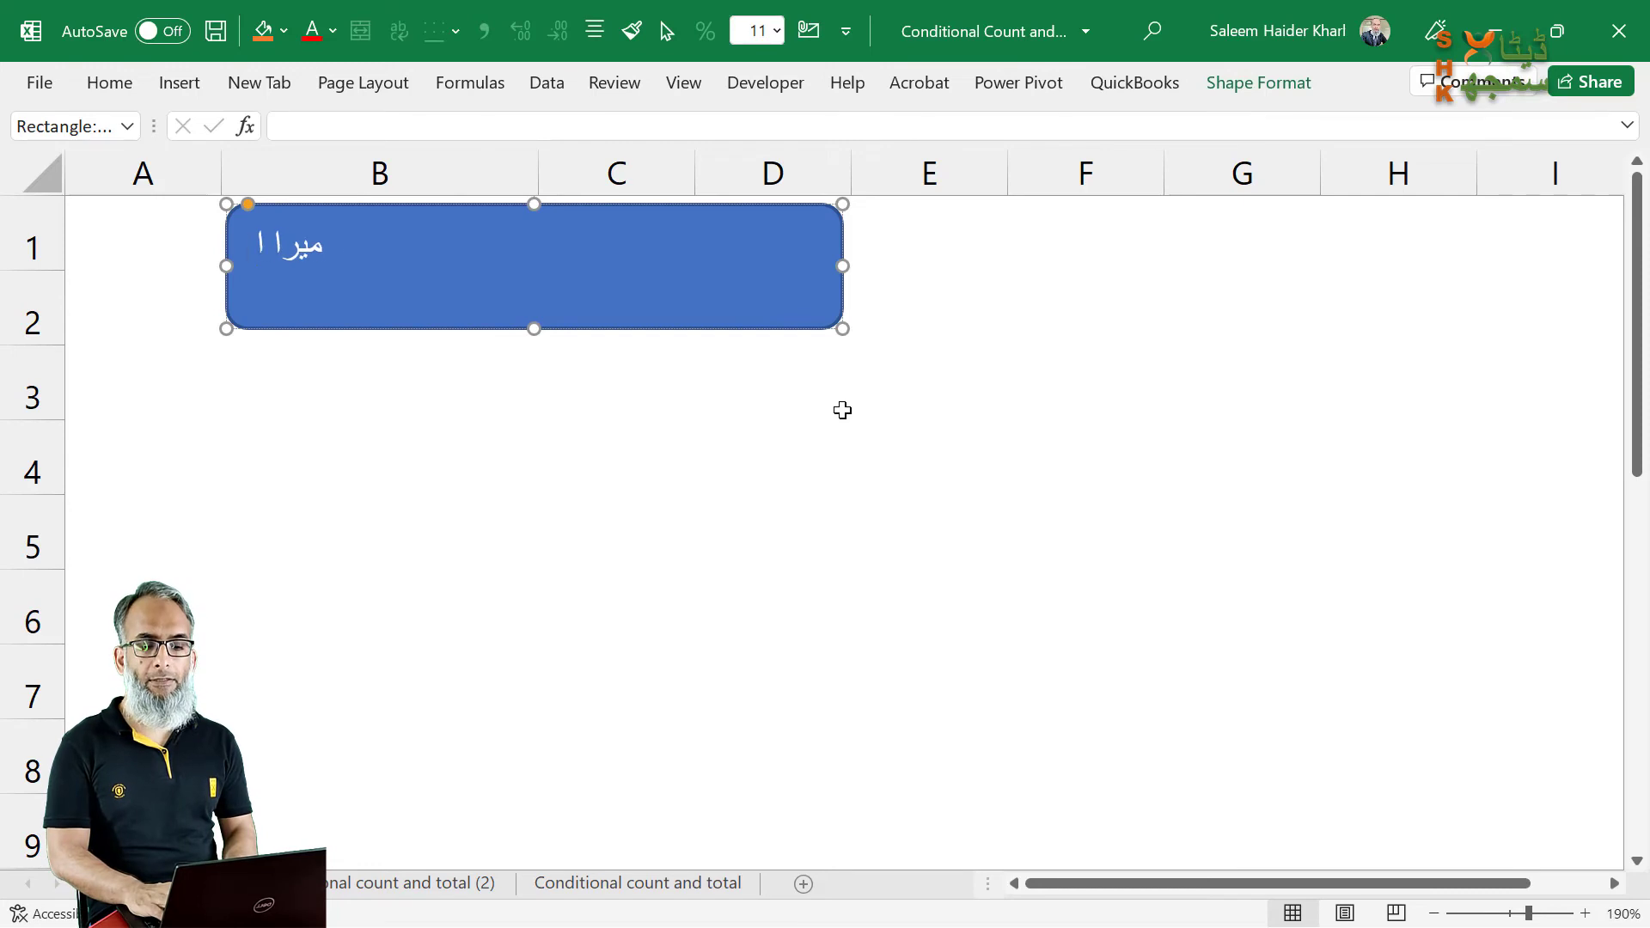
text(نالیسز )
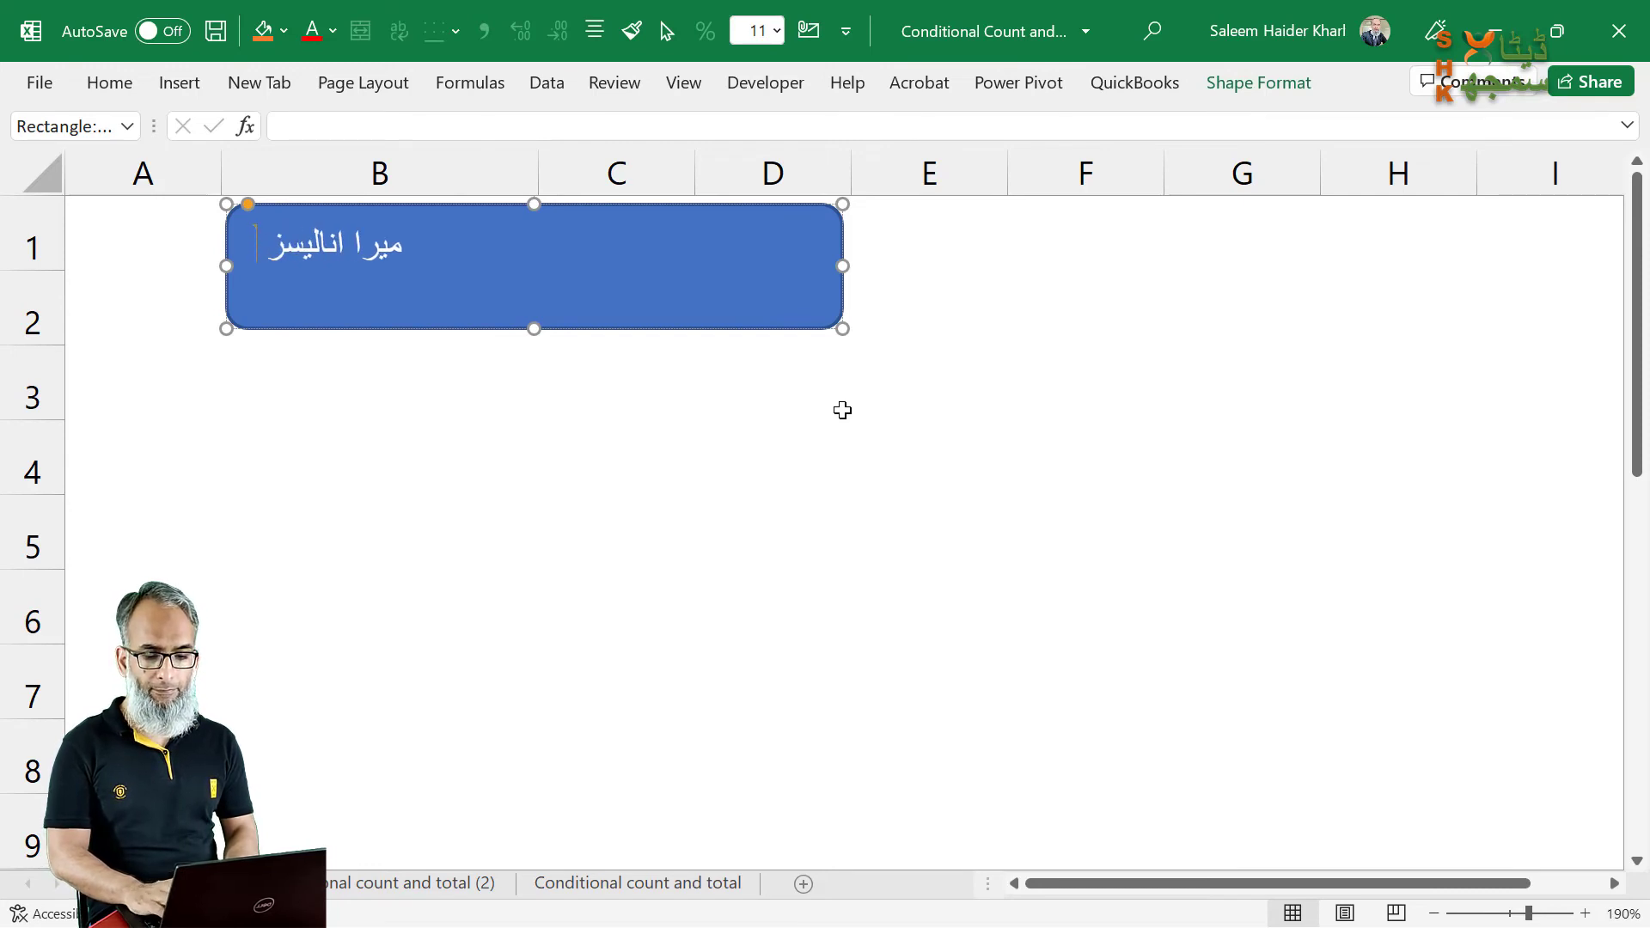
text(فارم آ)
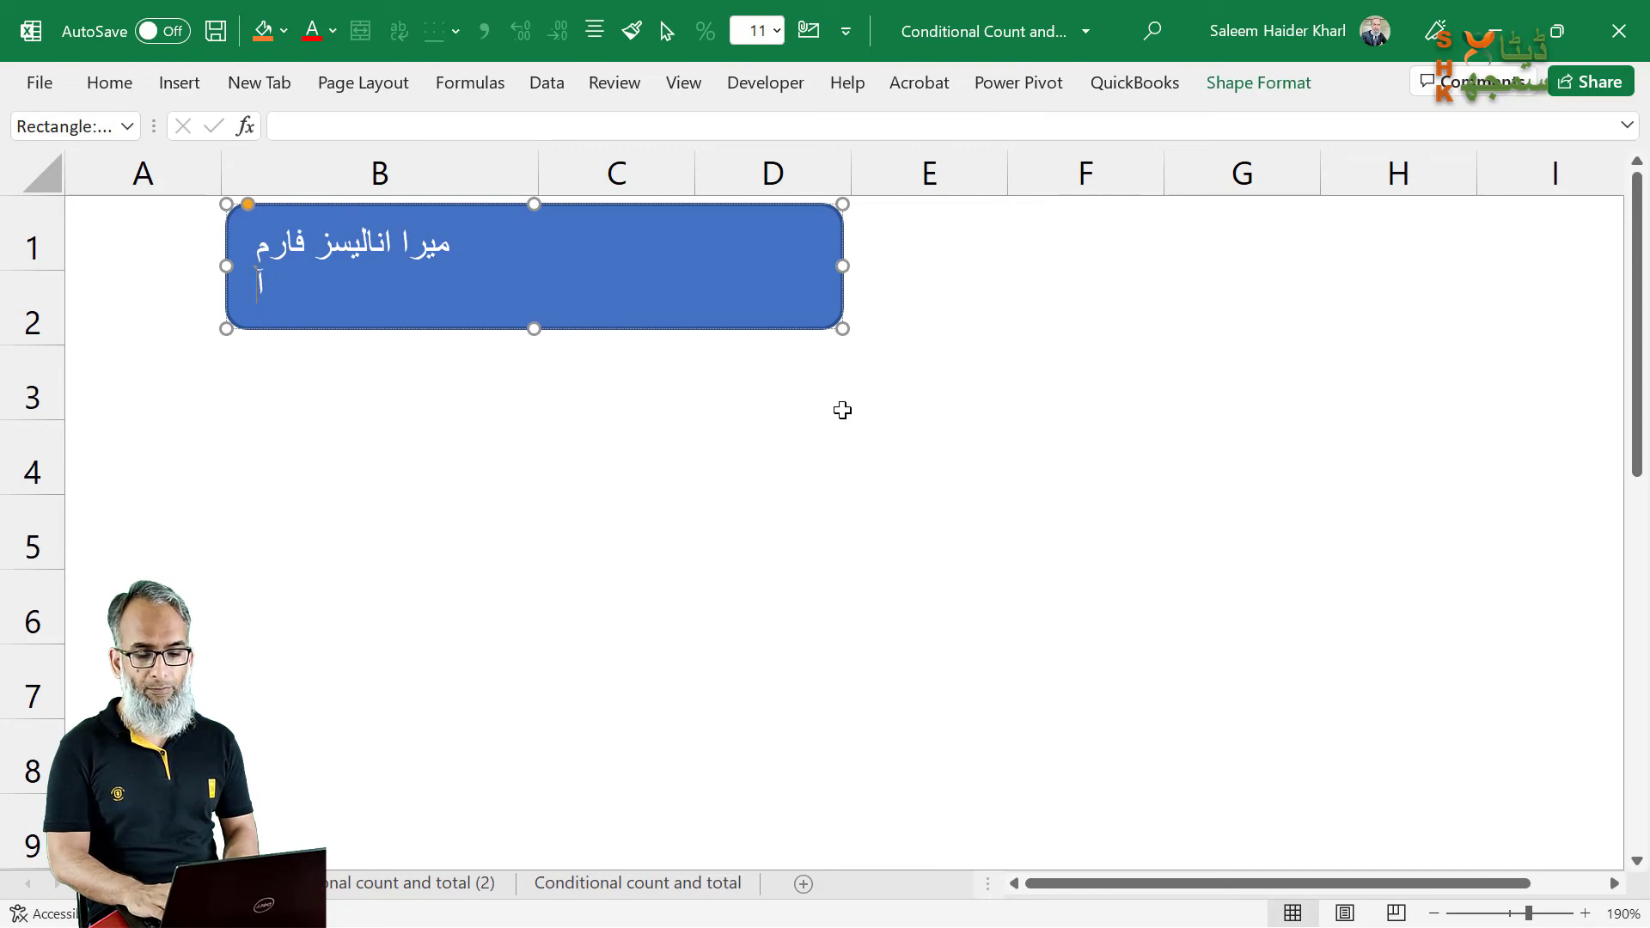
text(پ بھی بنا سک)
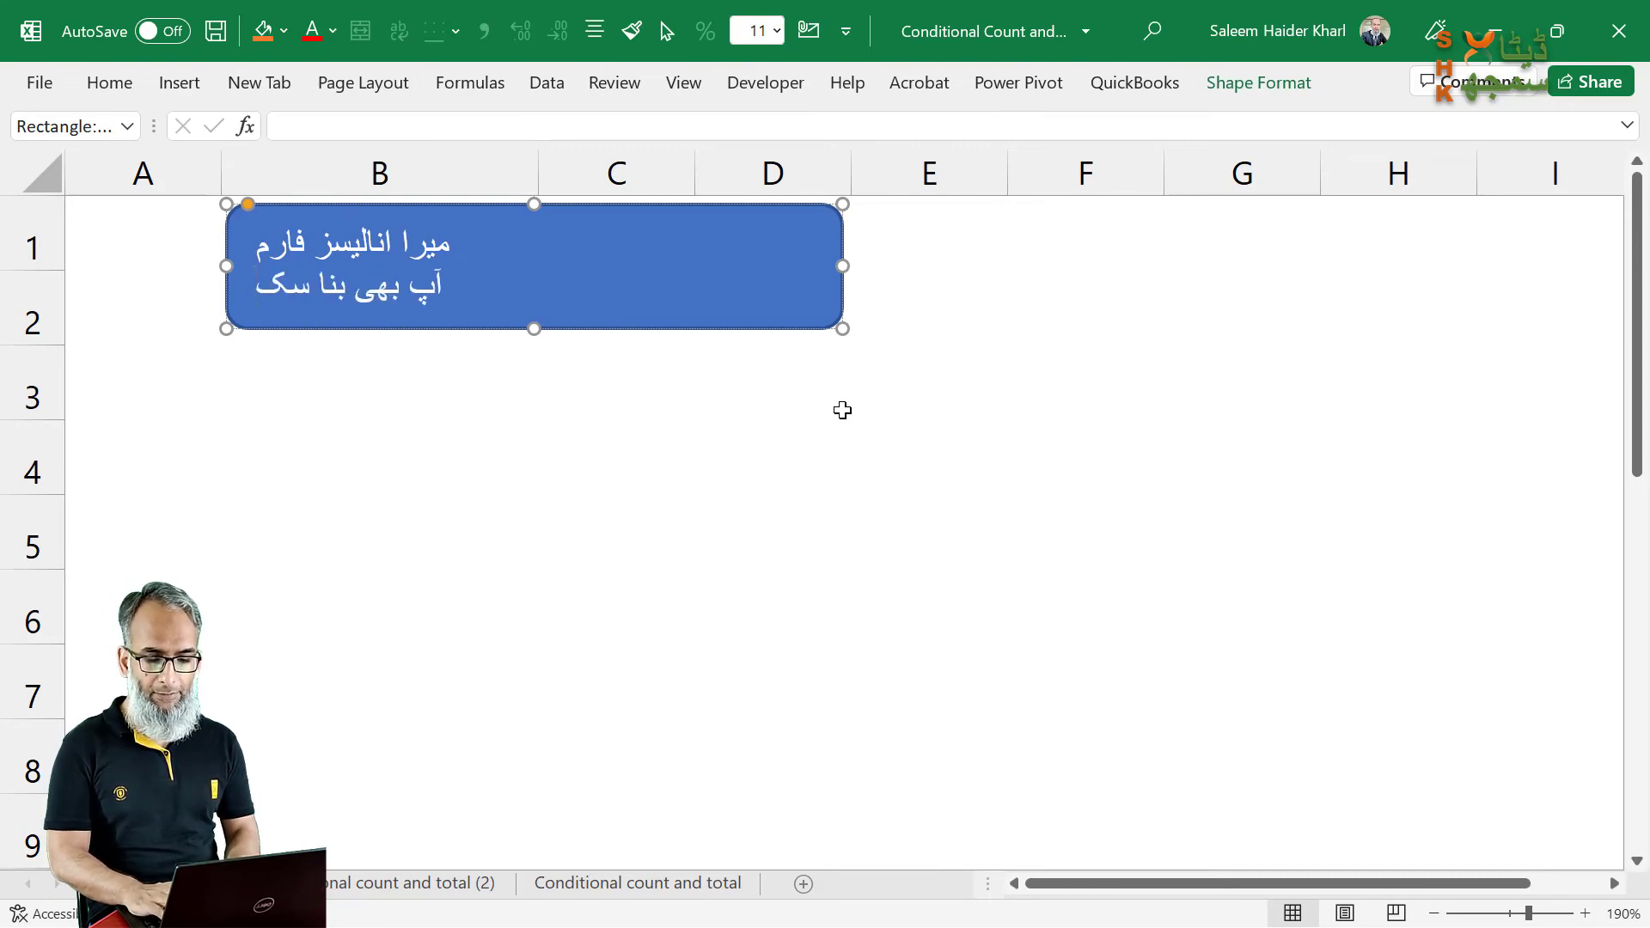
text(تے ہیں)
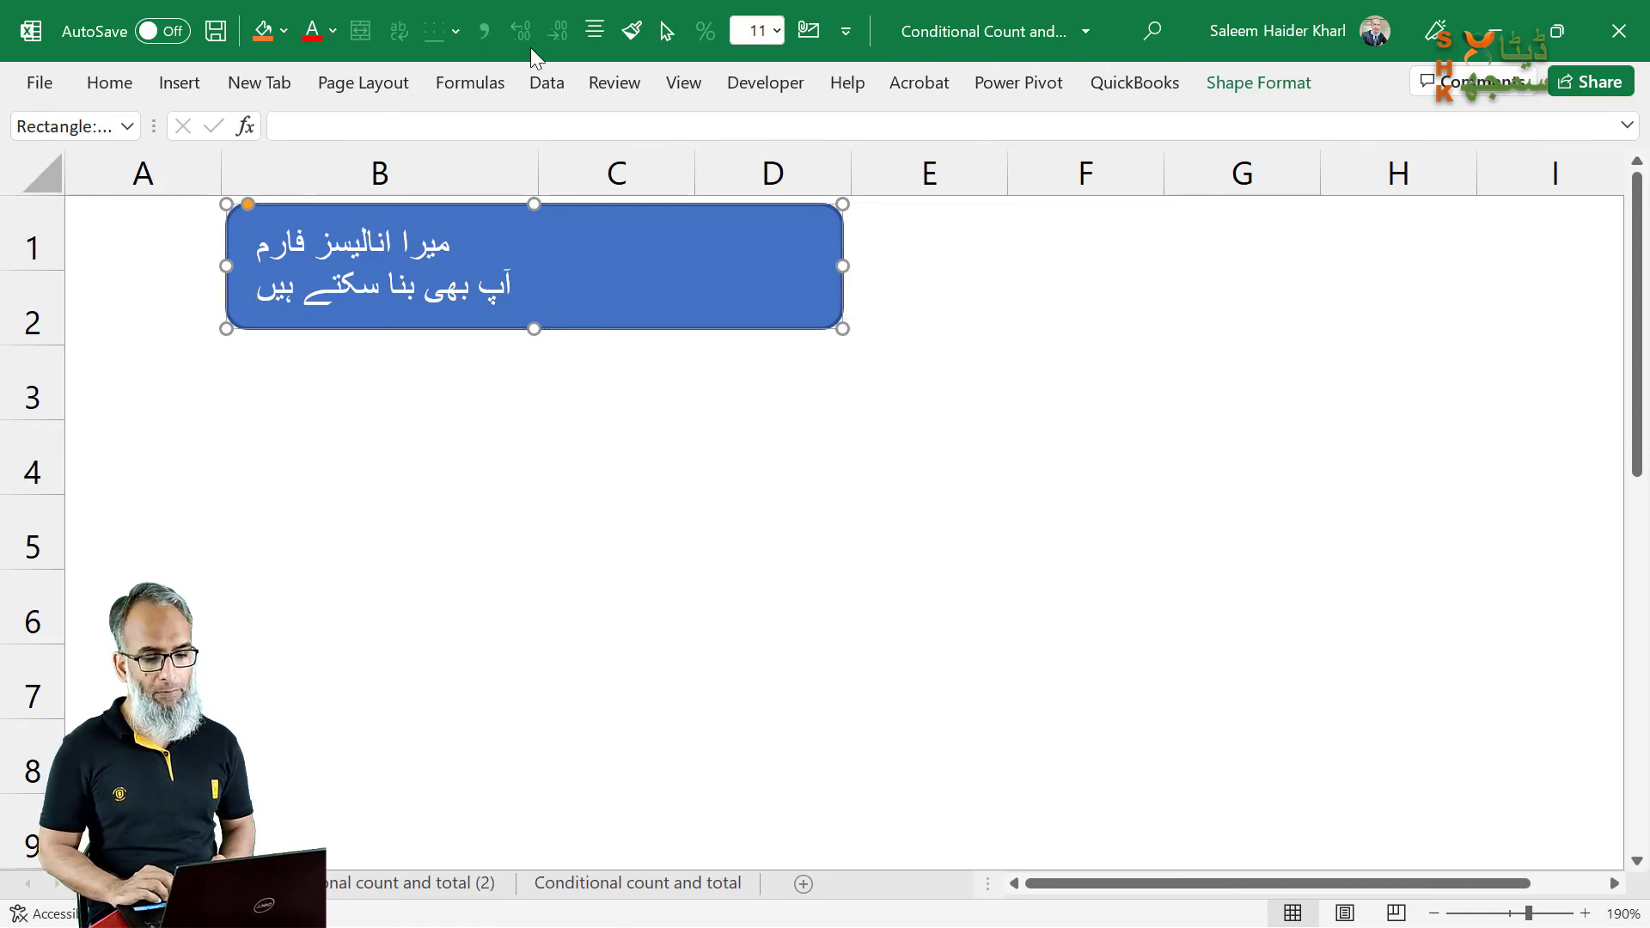
click(755, 39)
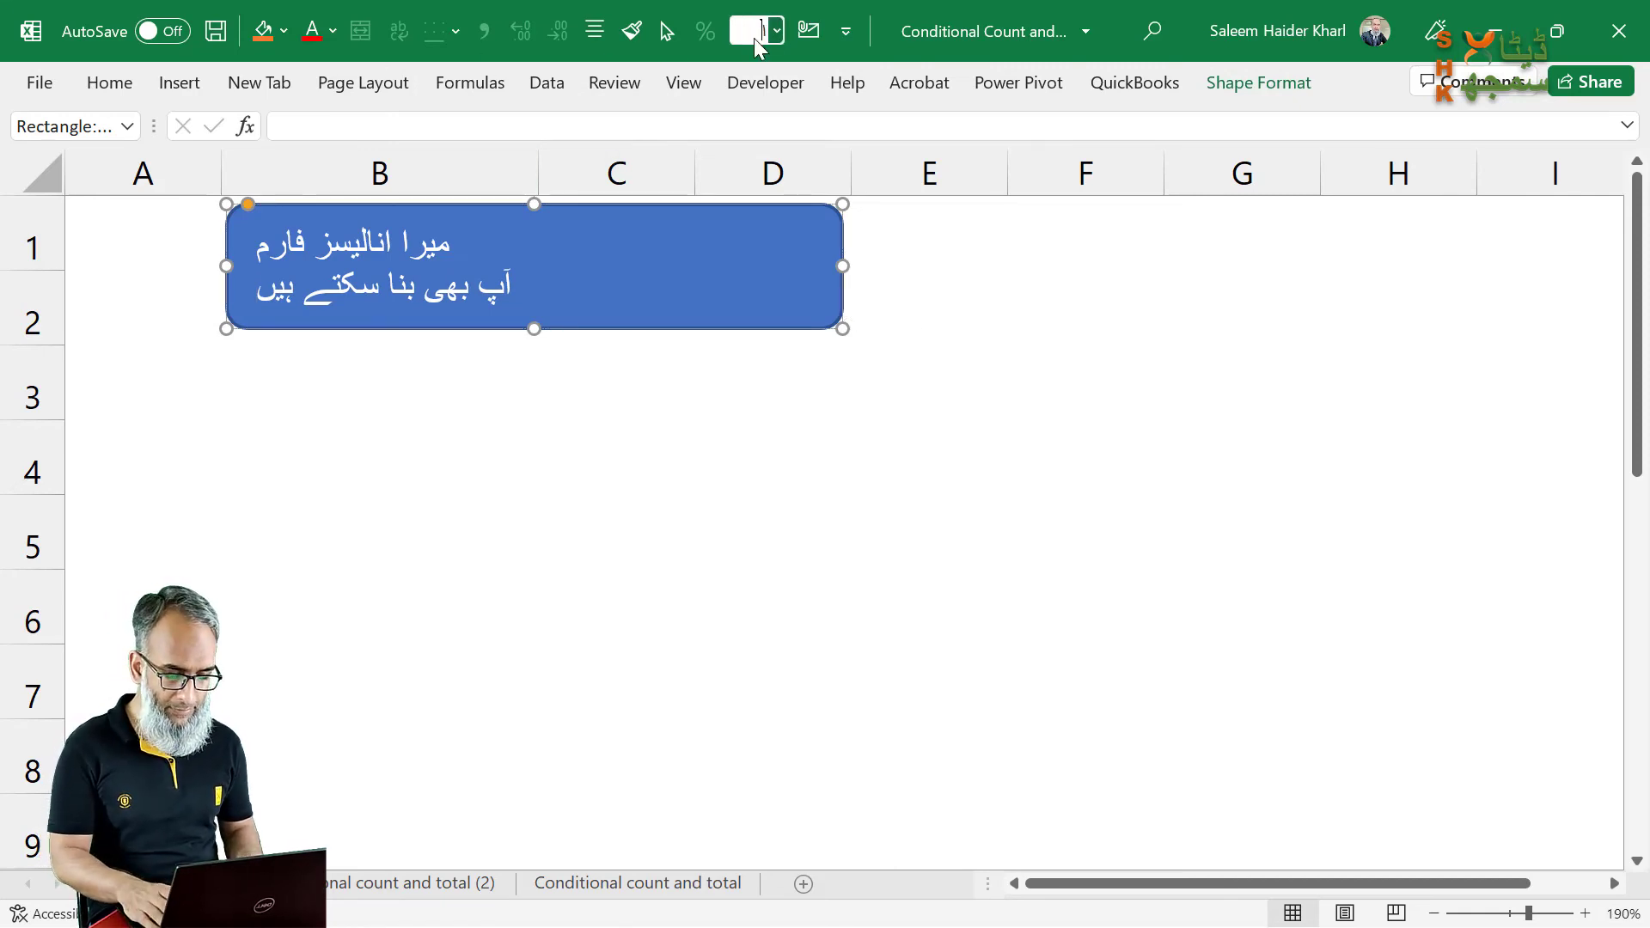
text(15)
key(Return)
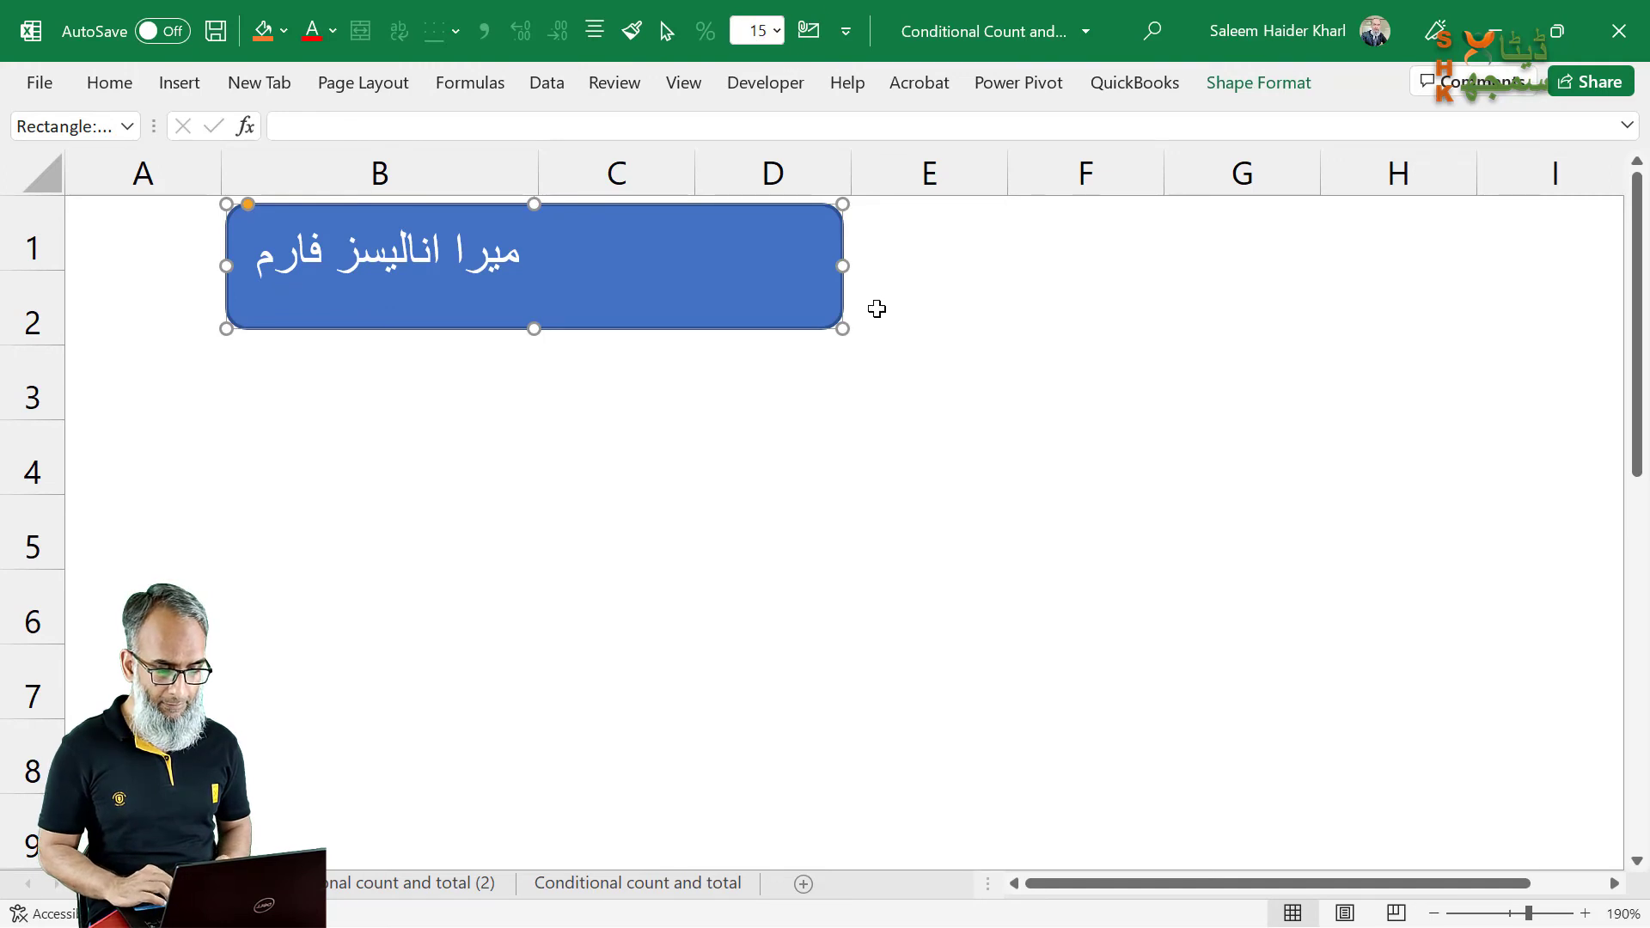
Step: Make the title rectangle taller and centre its text horizontally and vertically
drag(842, 328, 852, 352)
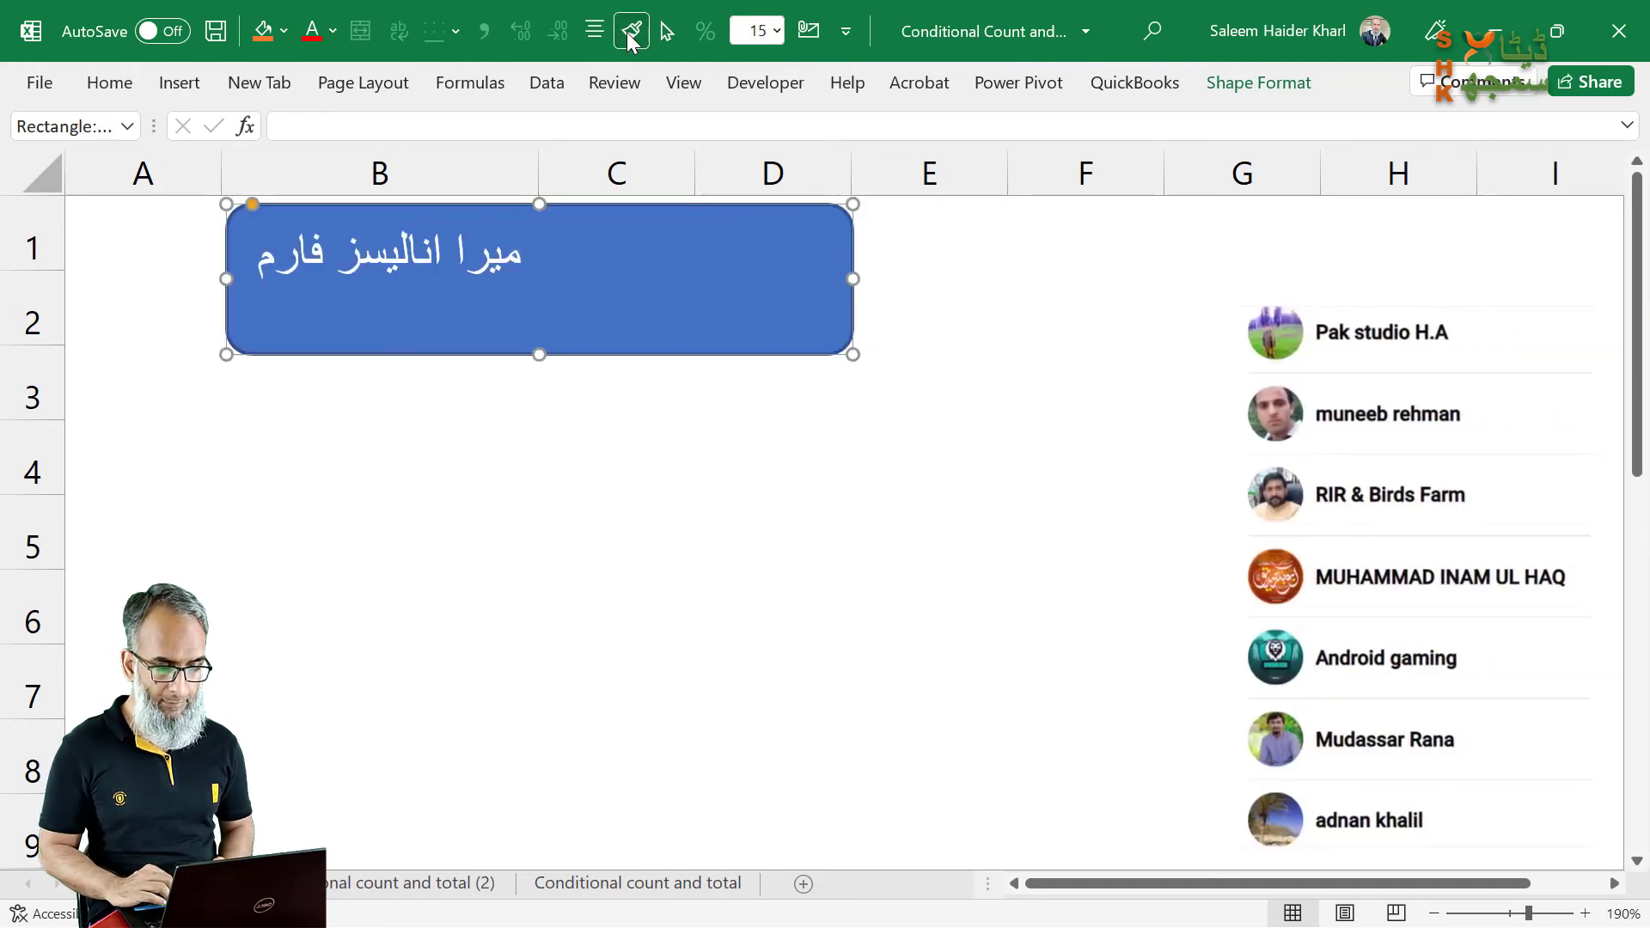
click(593, 31)
click(636, 120)
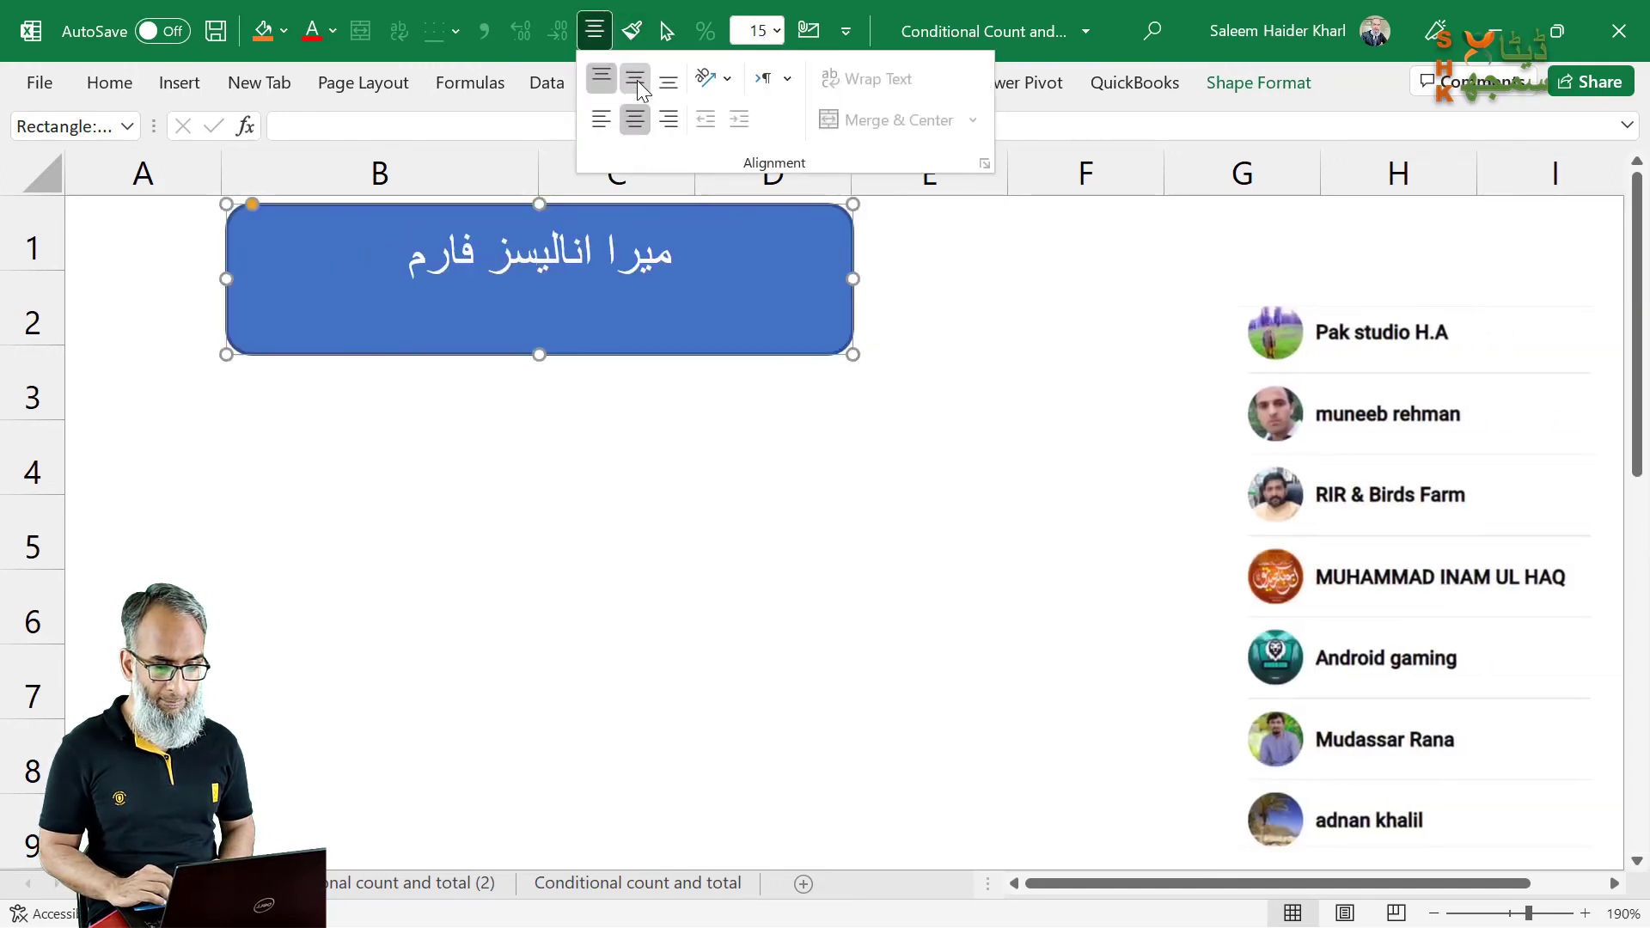
click(636, 80)
click(701, 283)
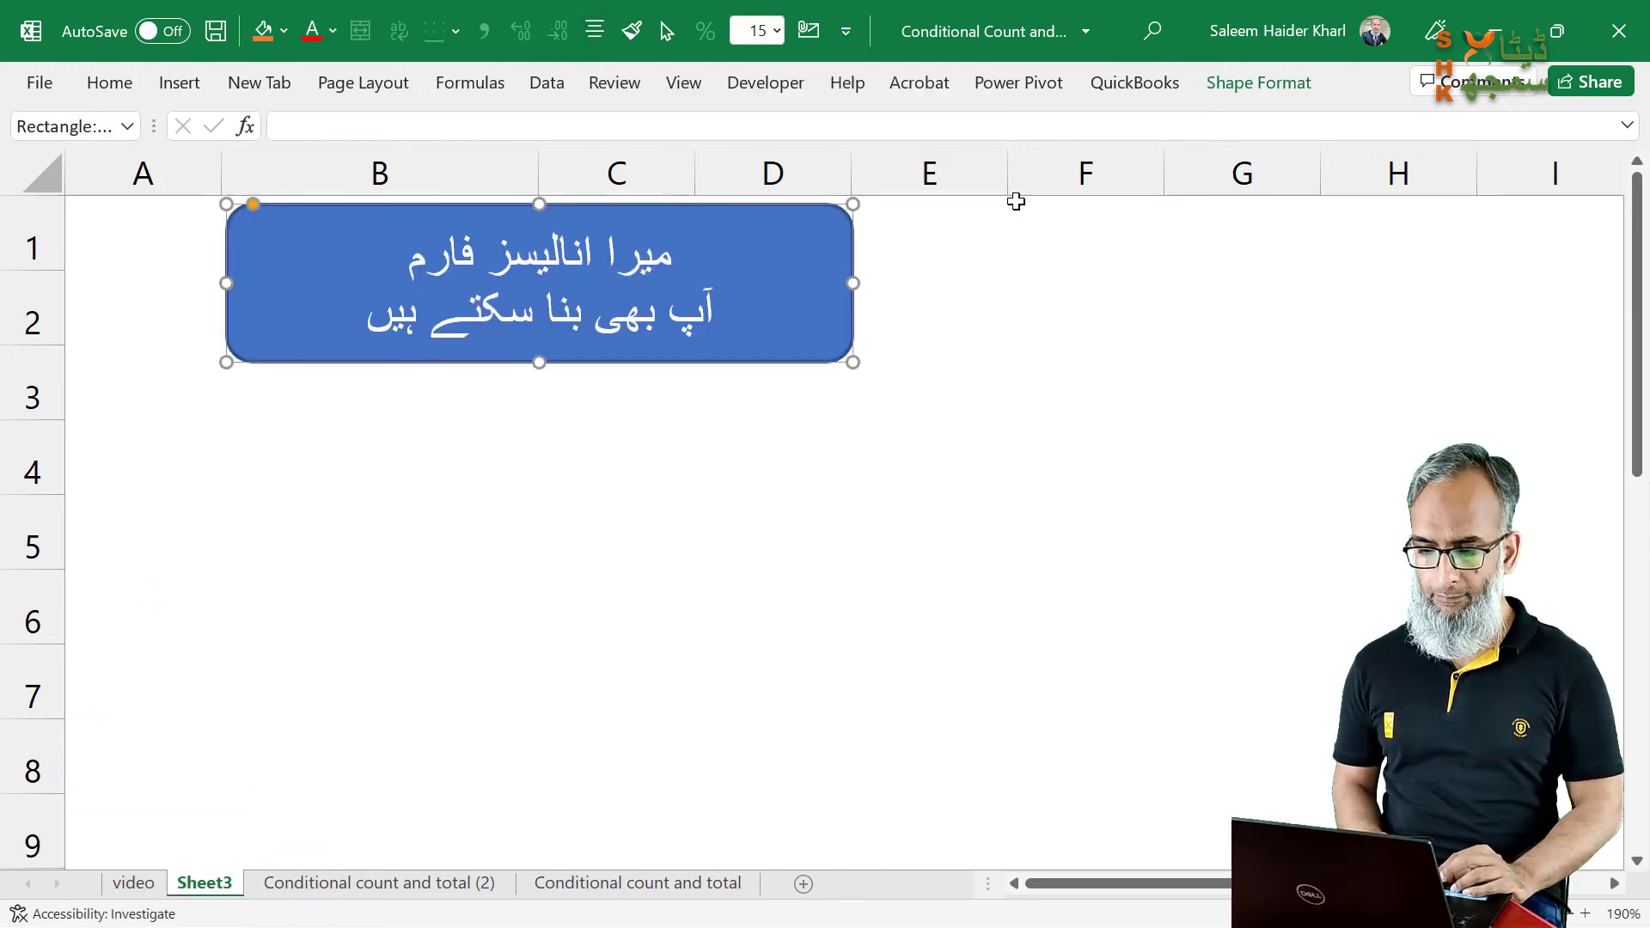
Step: Remove the title shape's outline and give it a dark blue gradient fill
click(1242, 83)
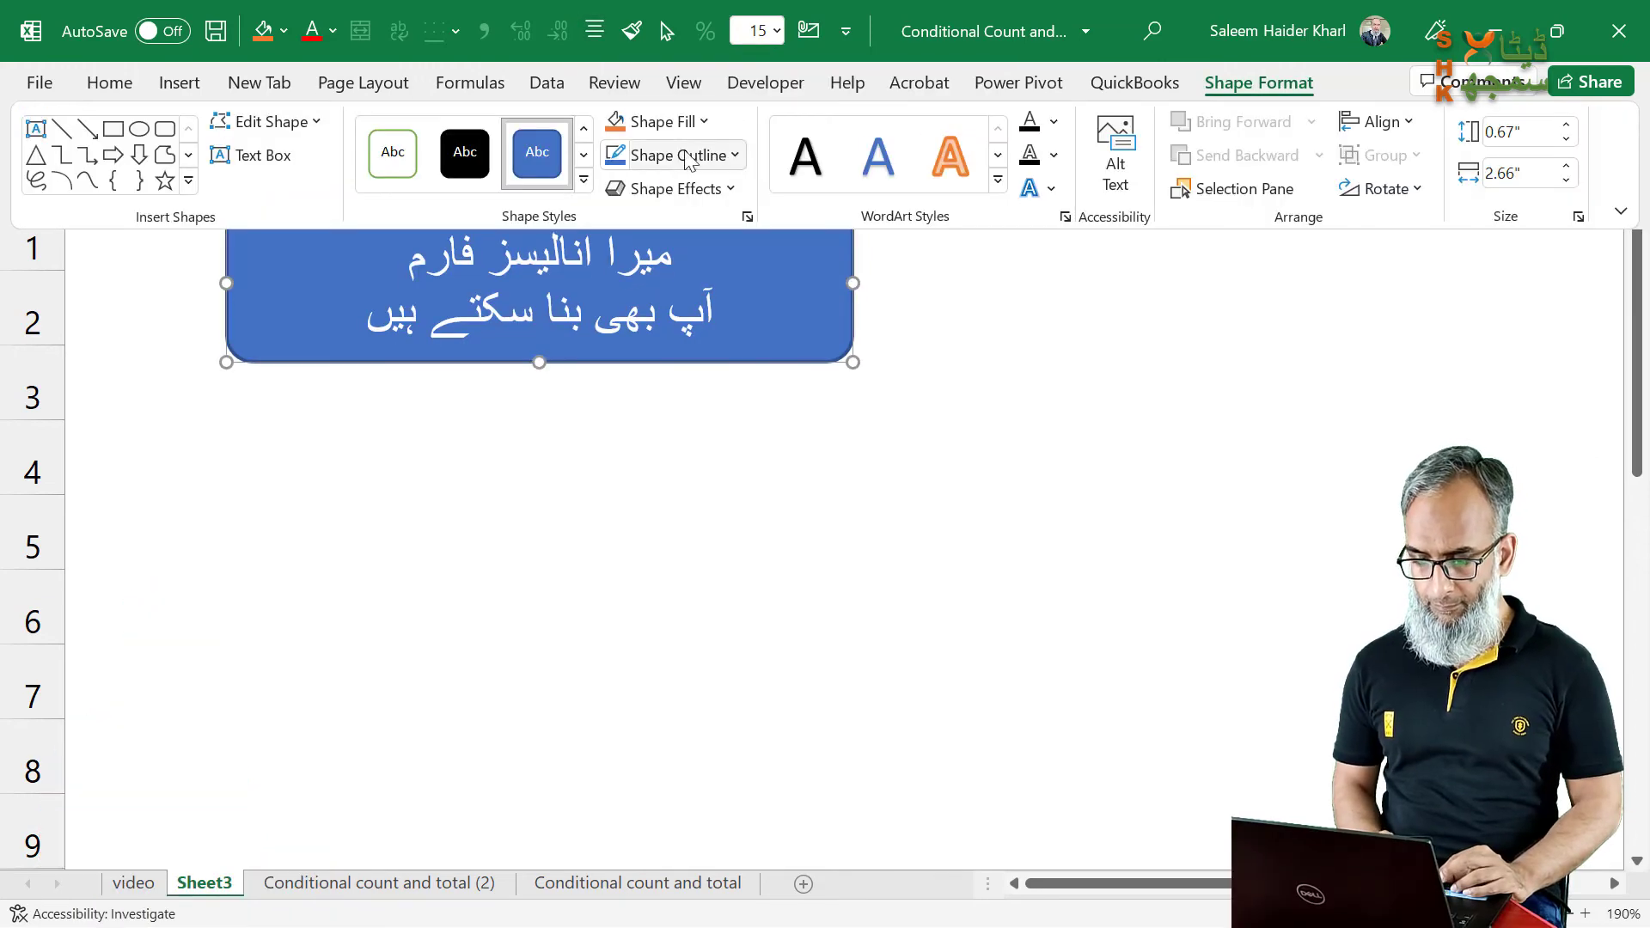
click(687, 154)
click(653, 549)
click(661, 121)
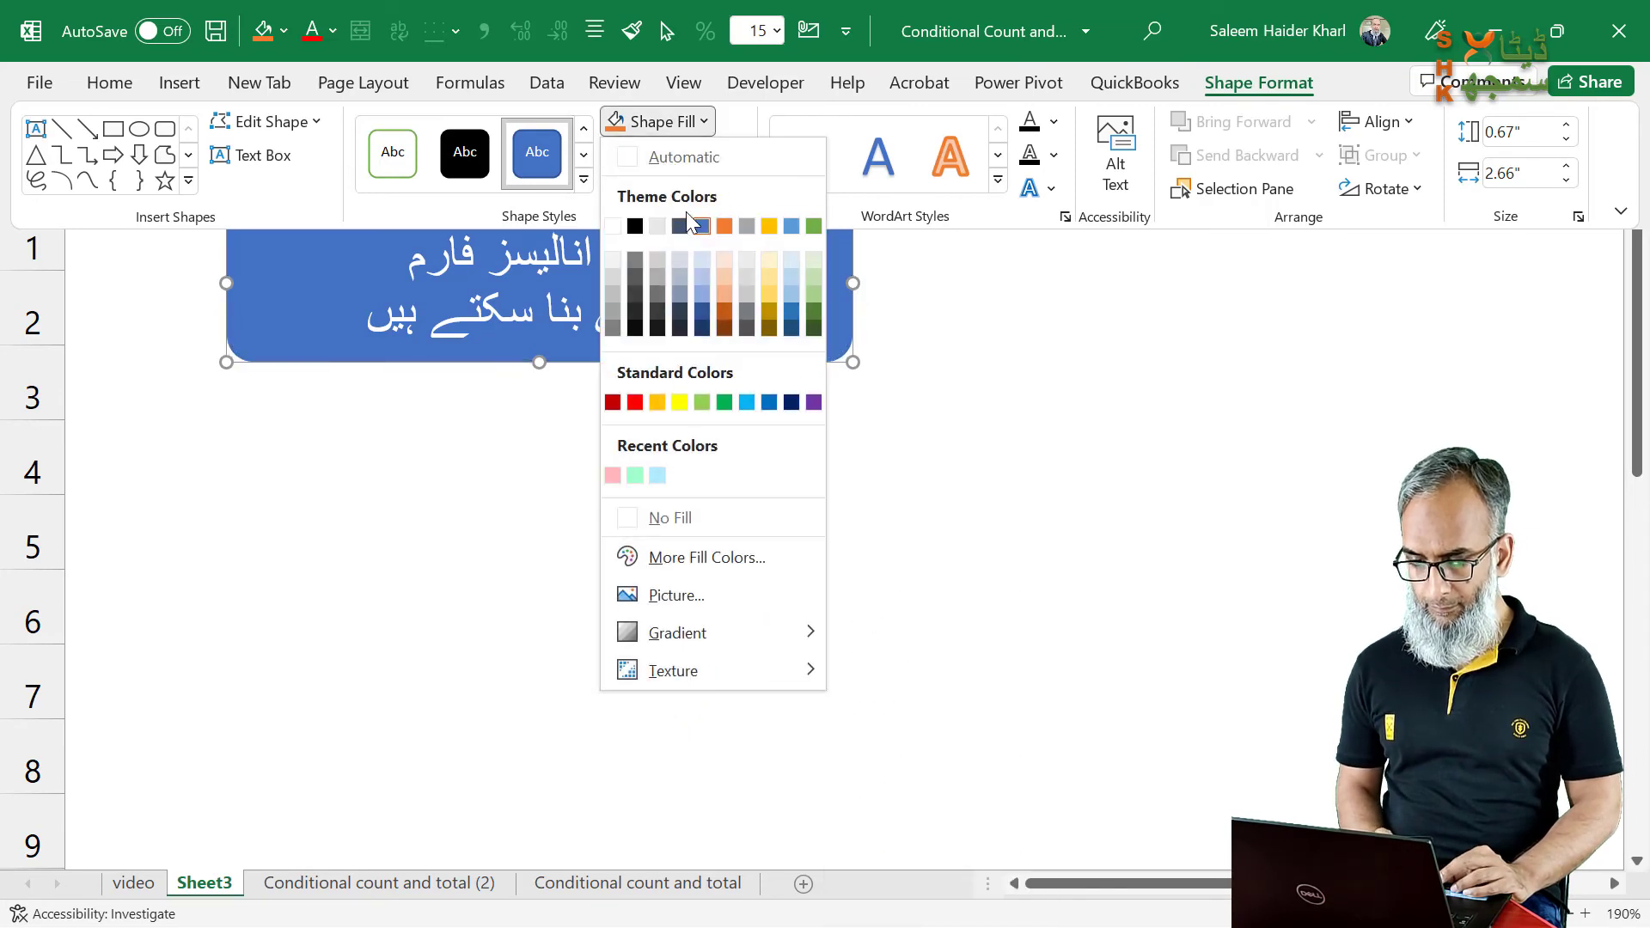
click(746, 406)
click(662, 121)
mouse_move(677, 631)
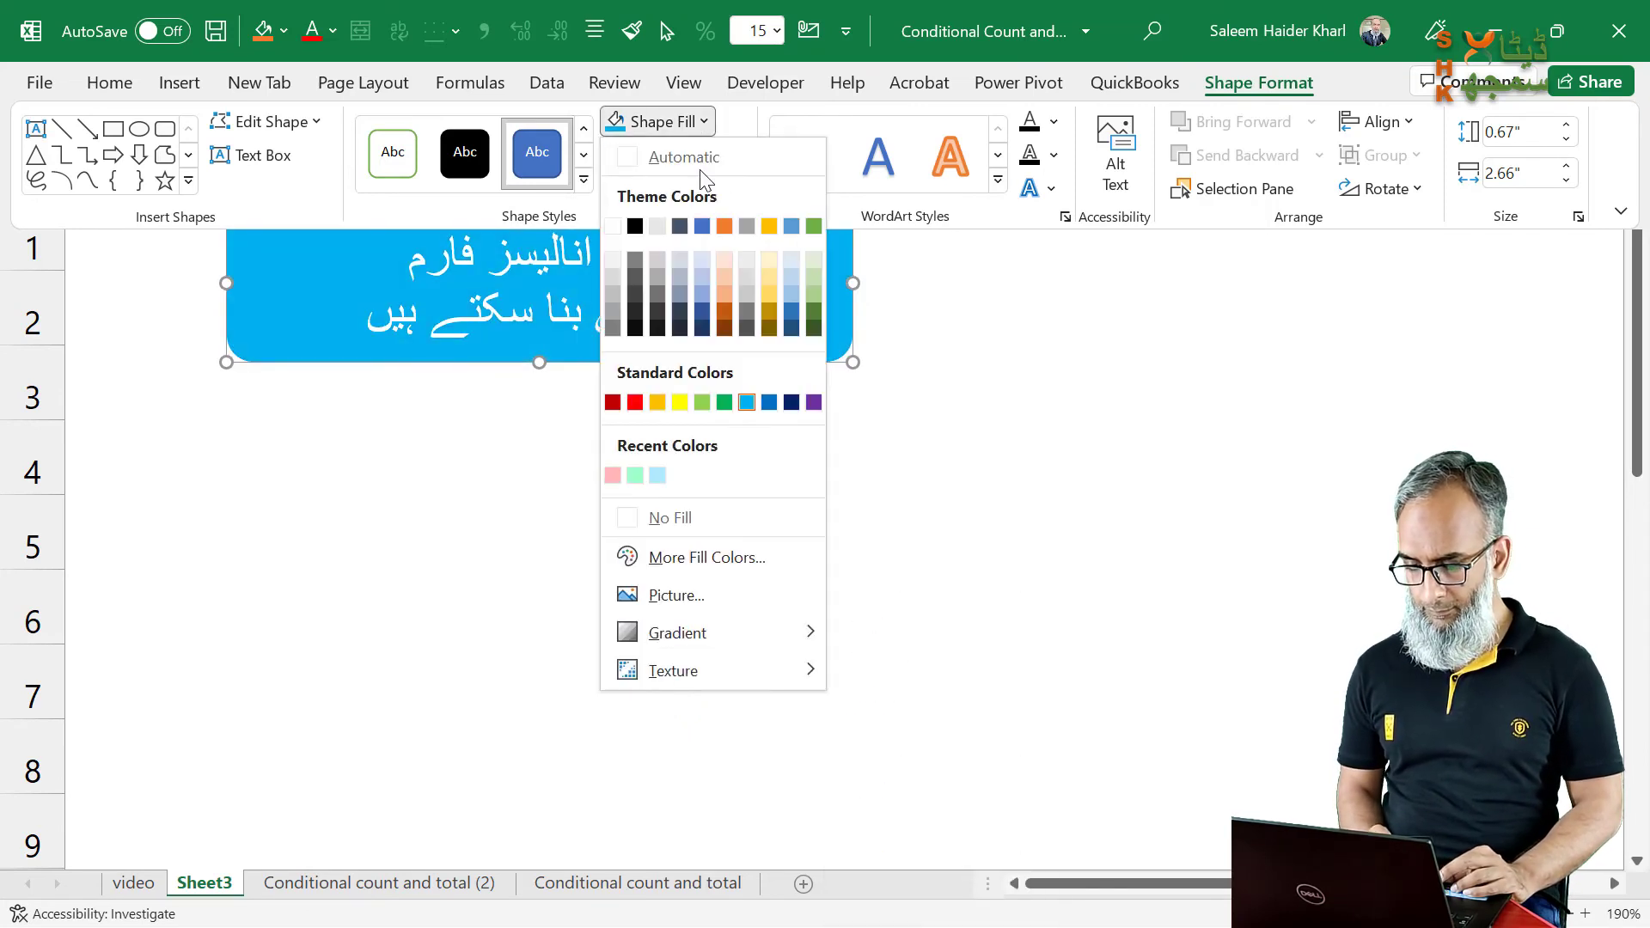
click(945, 821)
Step: Duplicate the title shape, place the narrower copy below it and select its text
click(578, 505)
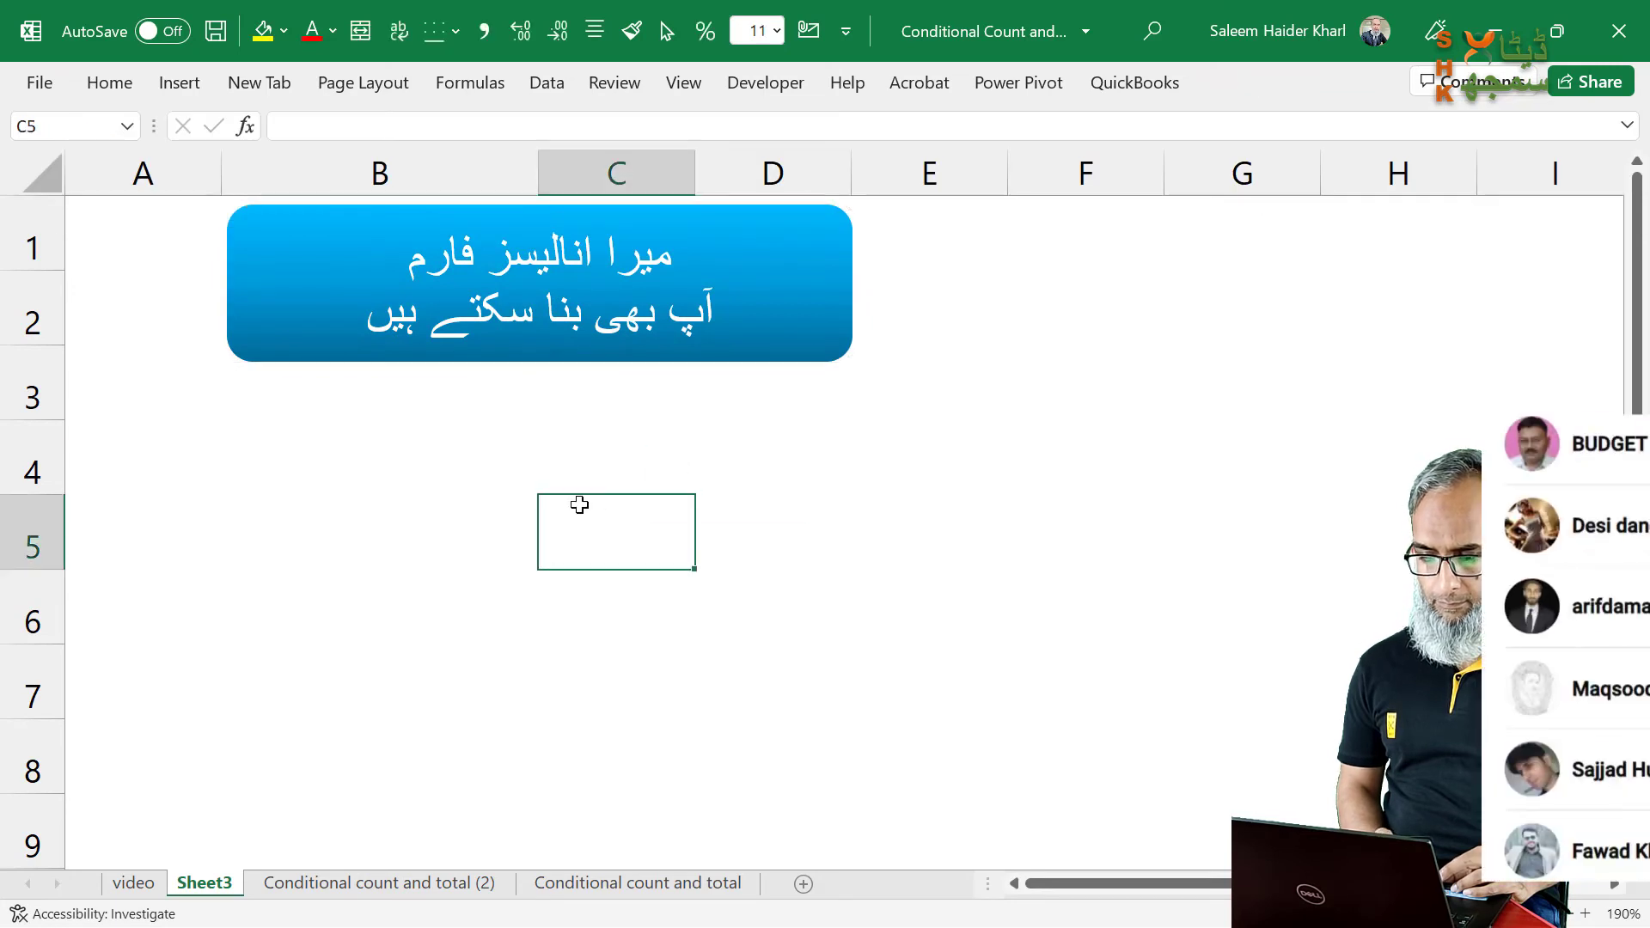
key(Up)
key(Left)
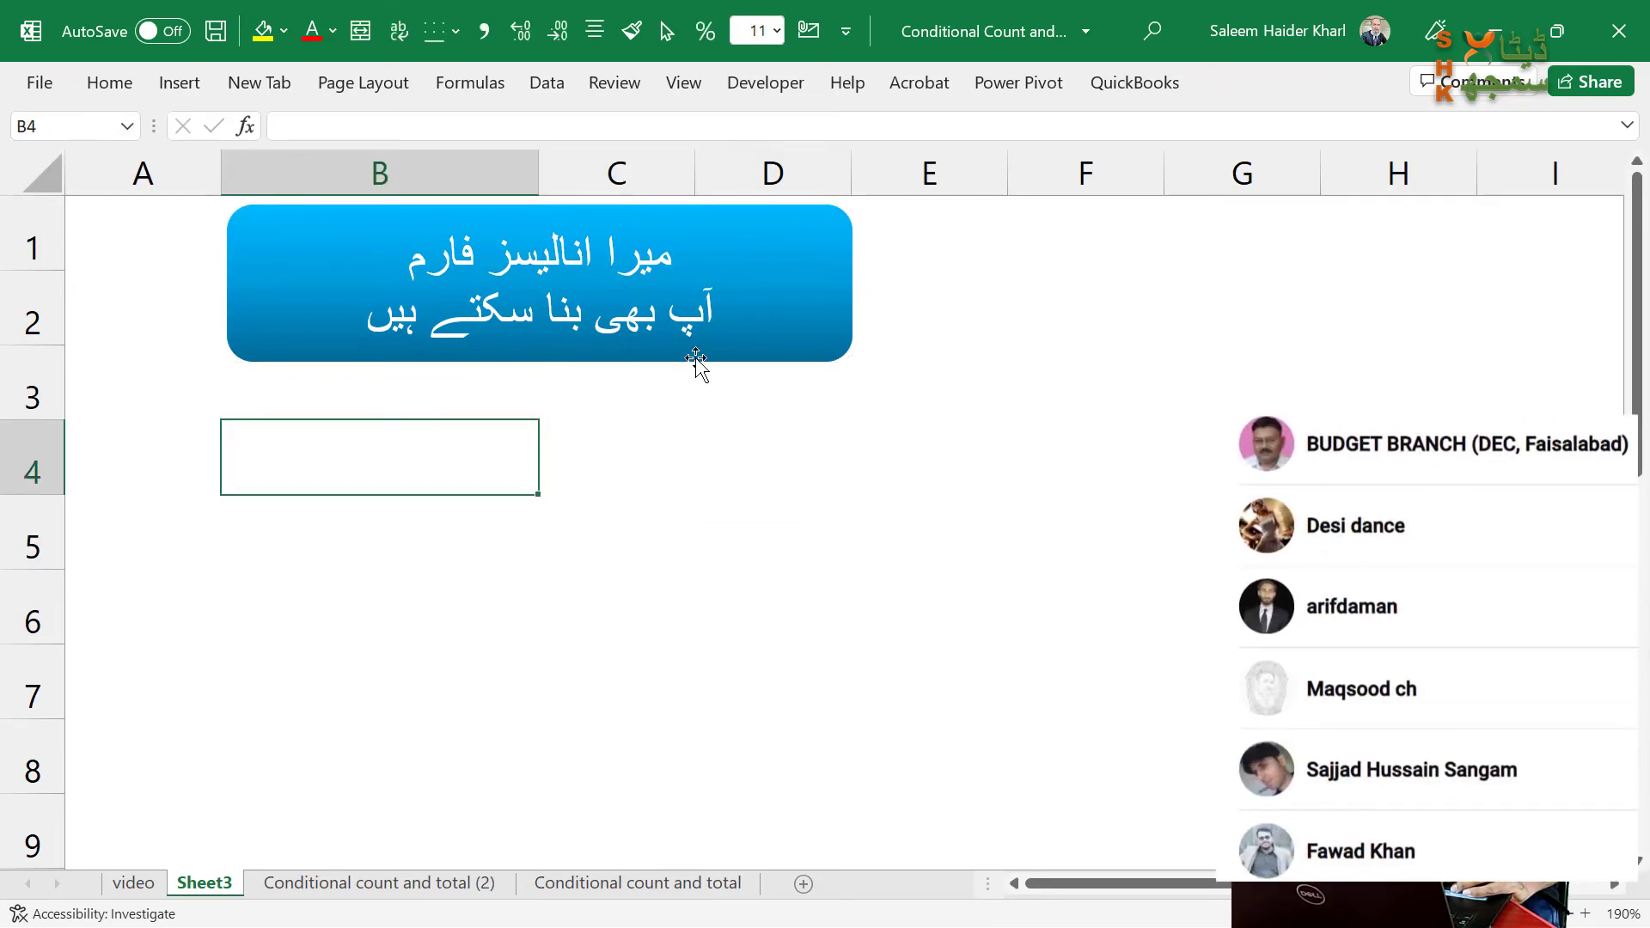
click(766, 356)
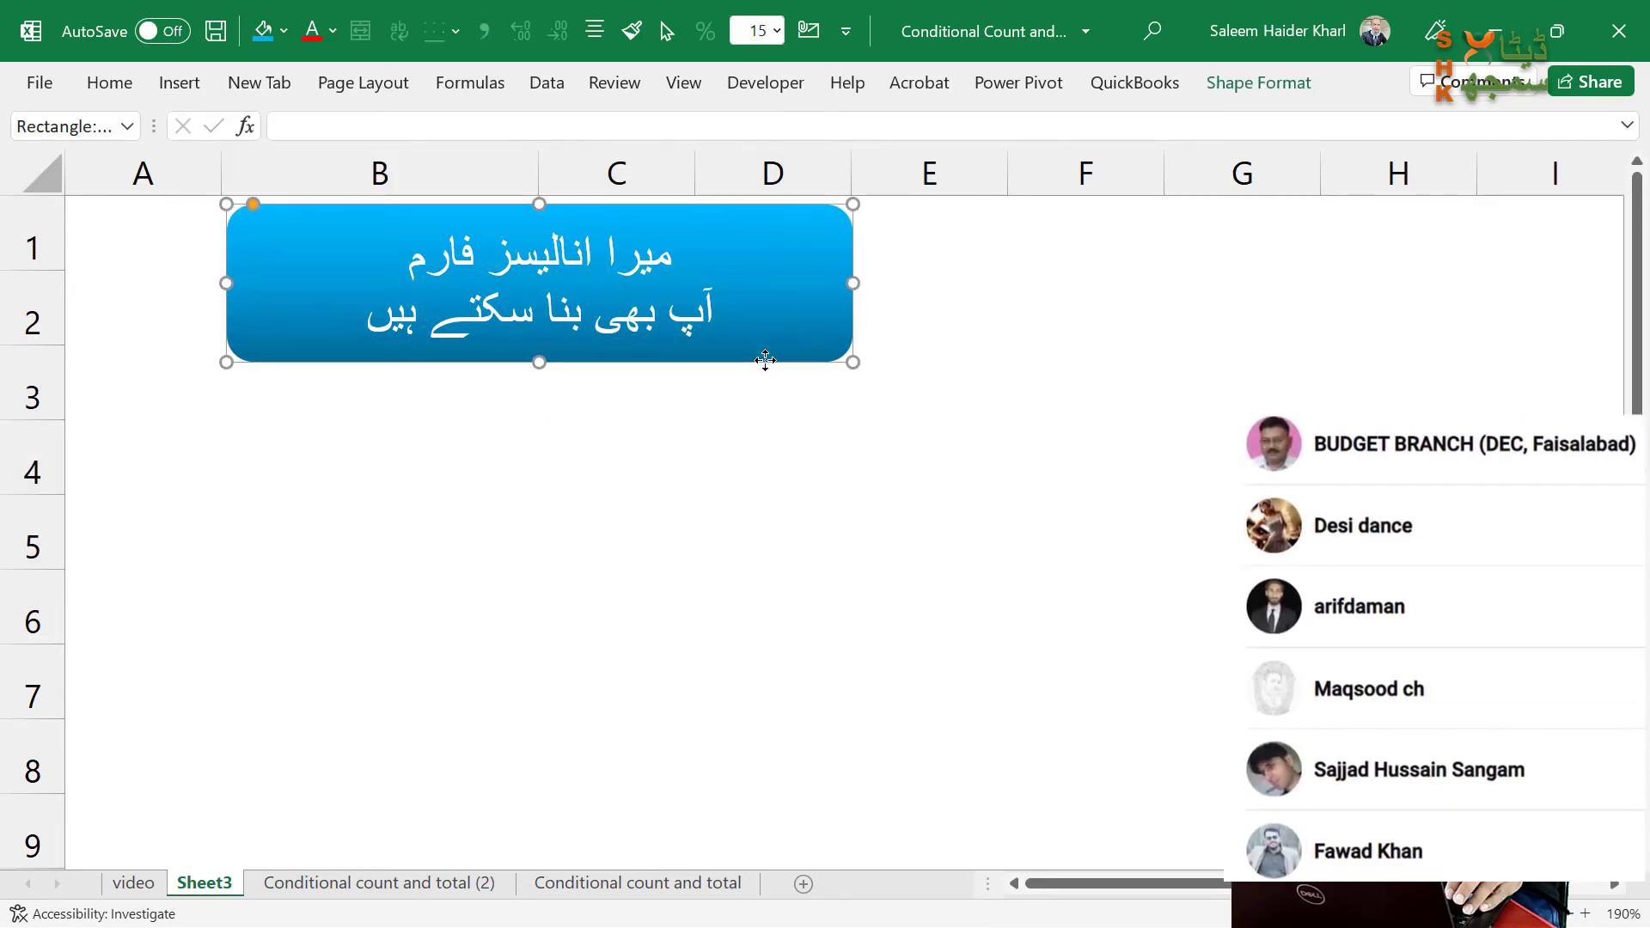
key(ctrl+d)
drag(658, 415, 613, 559)
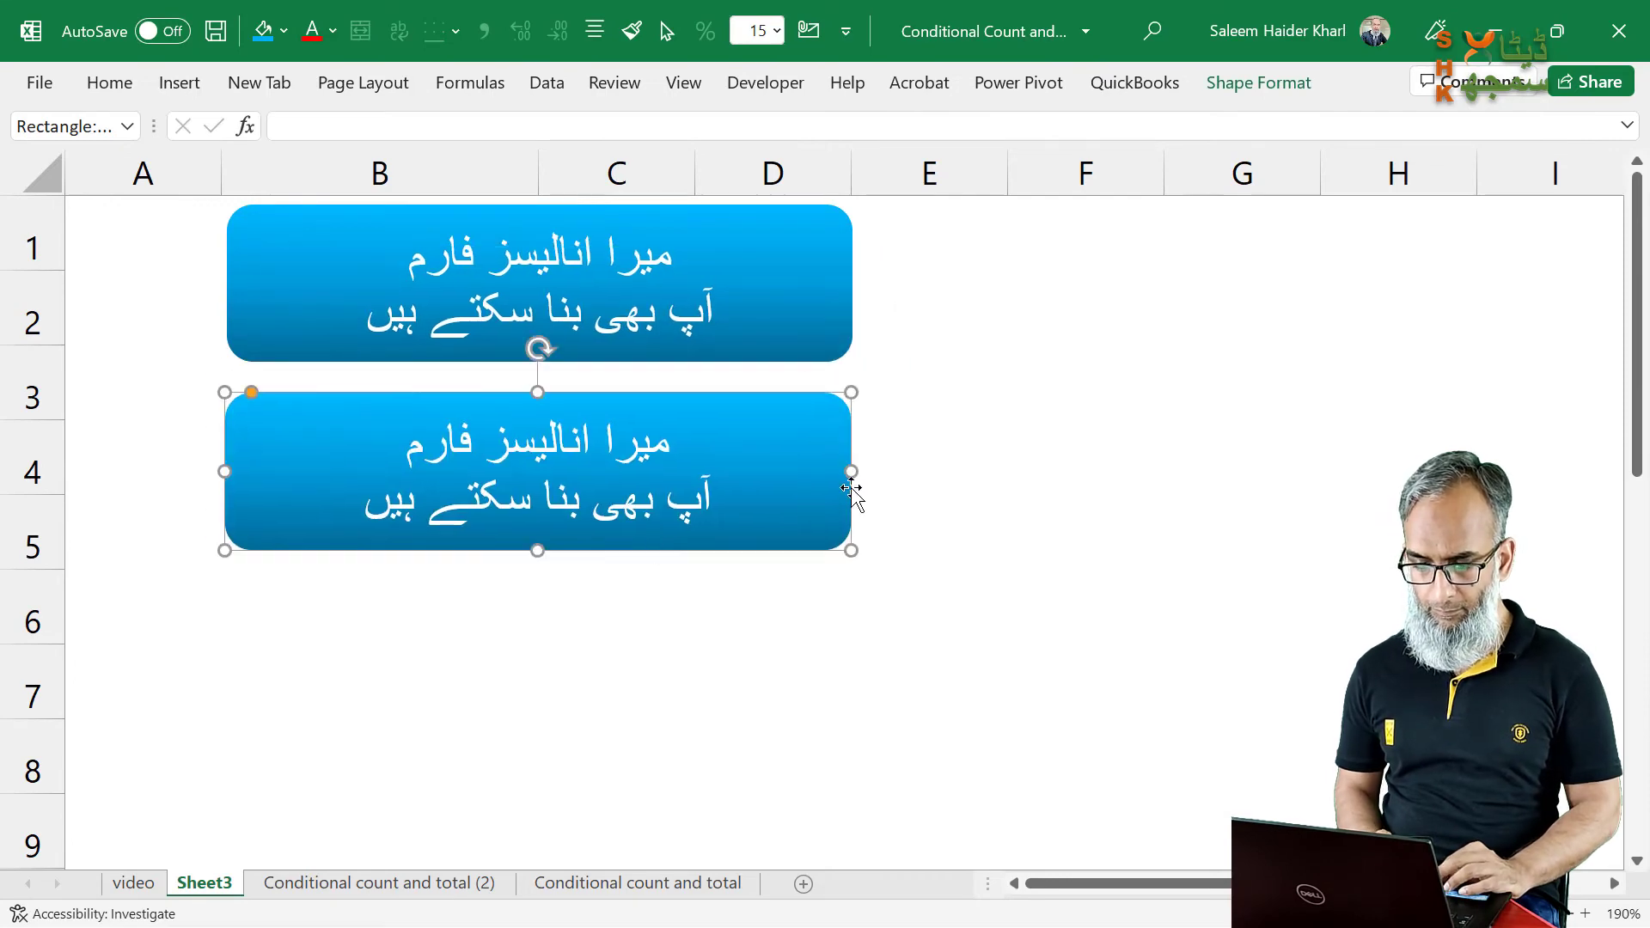
drag(851, 471, 633, 471)
triple_click(532, 504)
Step: Clear the copy's text and shrink it into a short, narrow bar in row 4
key(BackSpace)
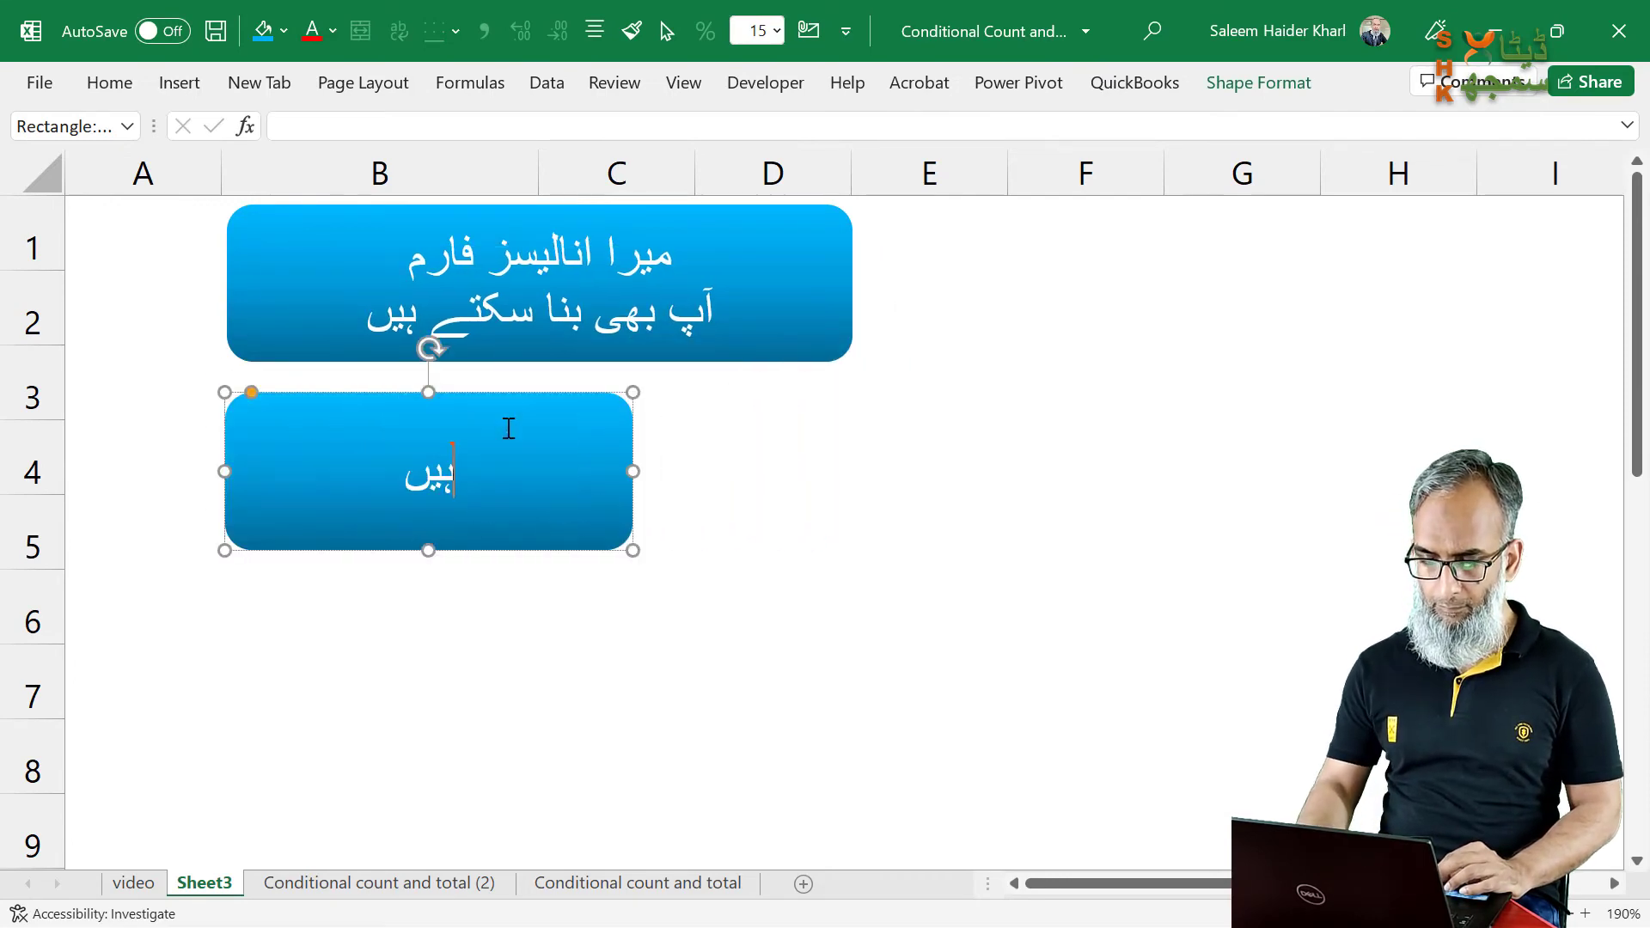
key(Delete)
key(Delete)
key(Delete)
mouse_move(428, 550)
mouse_down()
mouse_move(423, 471)
mouse_move(442, 482)
mouse_up()
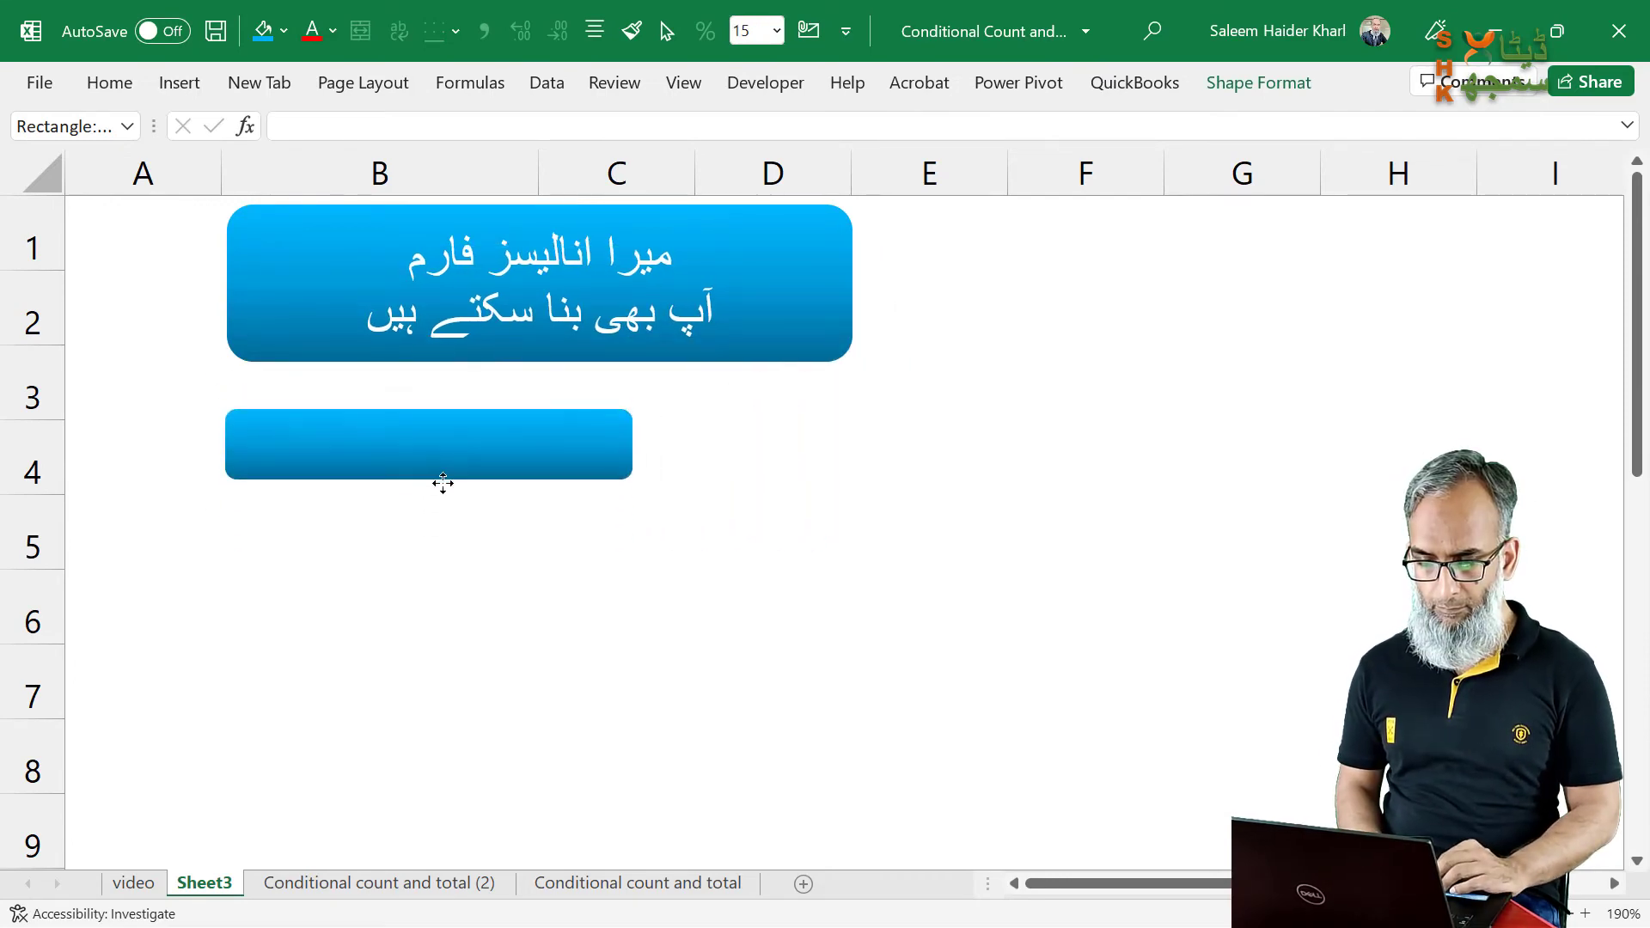
drag(632, 452, 513, 449)
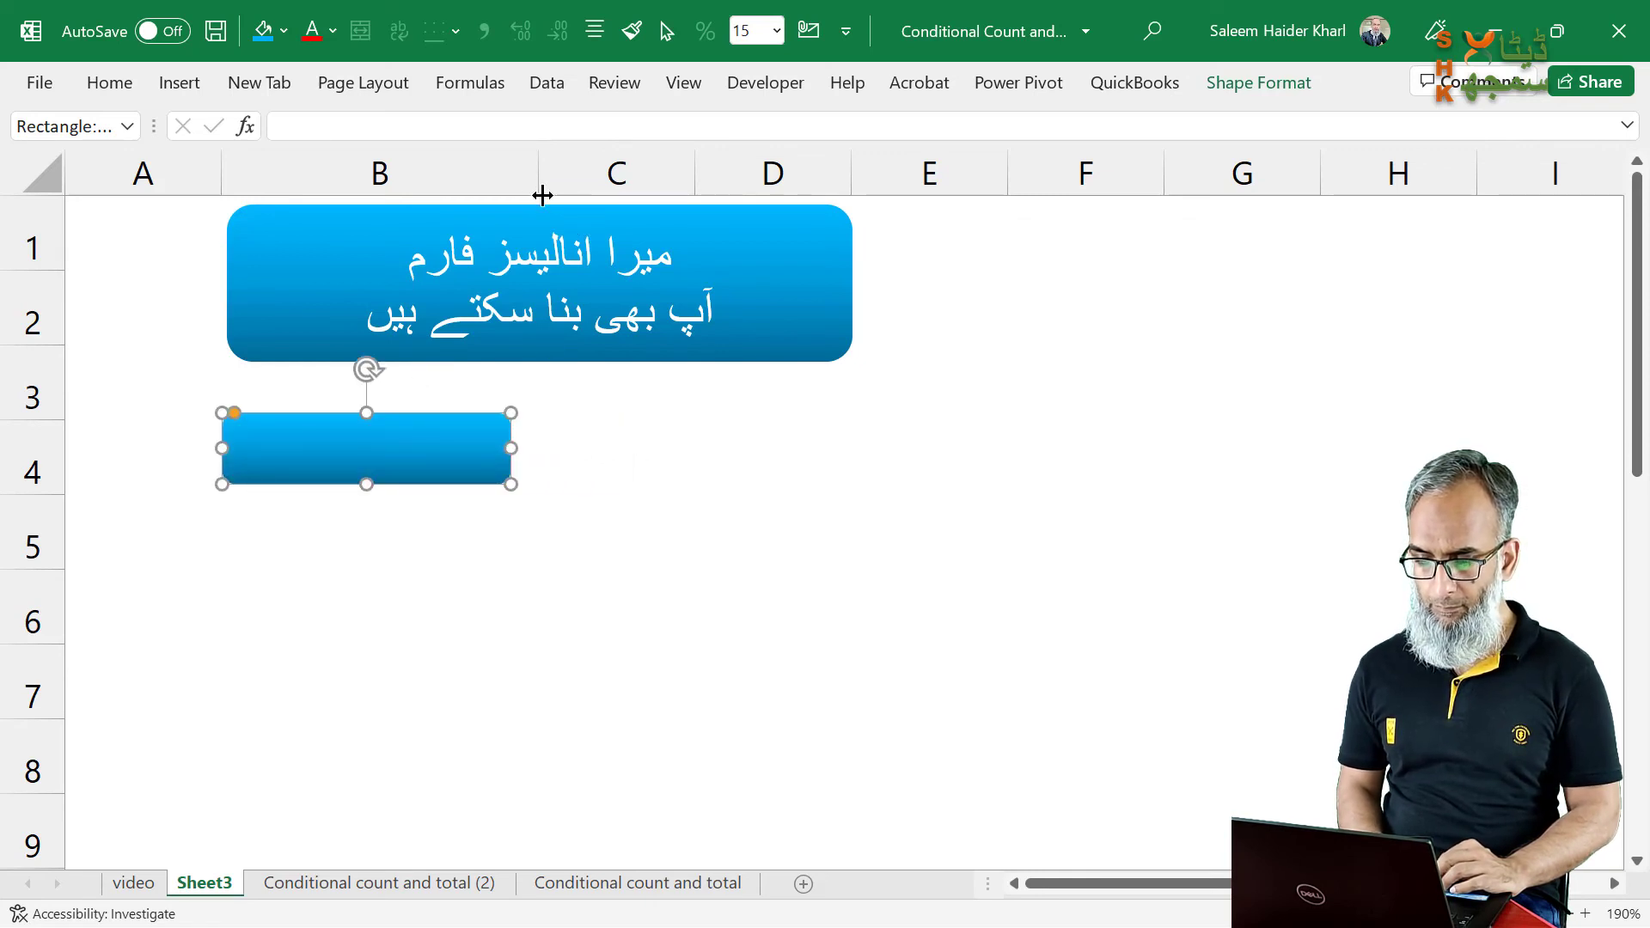
Step: Widen column B, narrow the title banner to match, and nudge the bar down
drag(540, 181, 663, 182)
drag(969, 272, 818, 284)
click(589, 456)
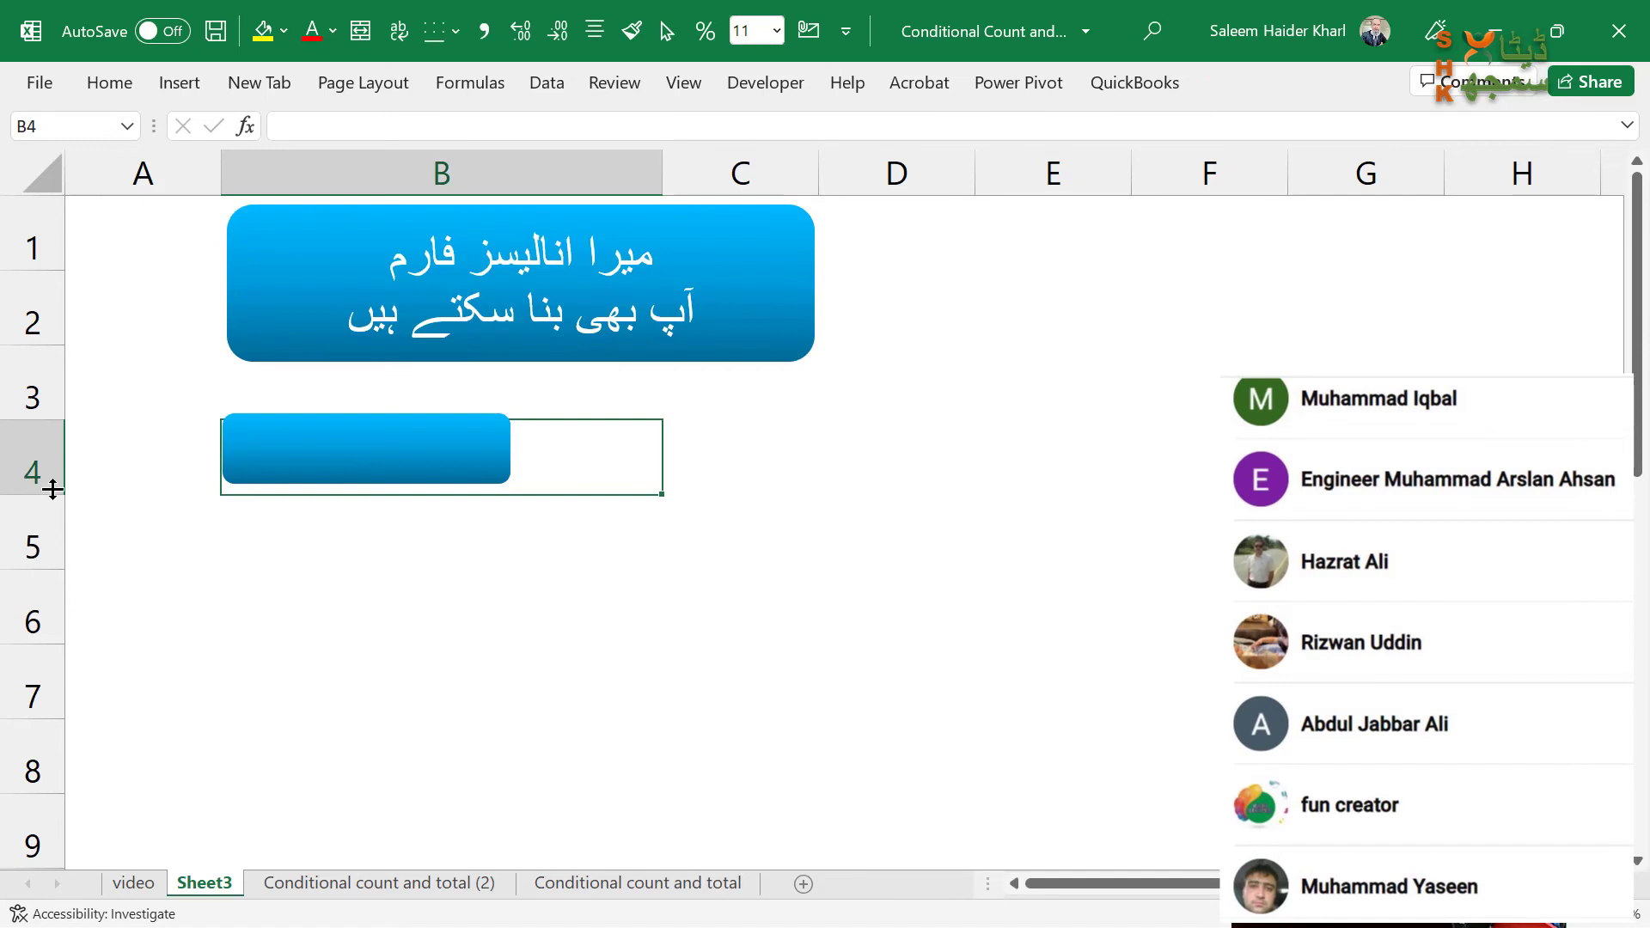
drag(370, 454, 369, 460)
Step: Stretch the row-4 bar wider across column B
click(479, 560)
key(Up)
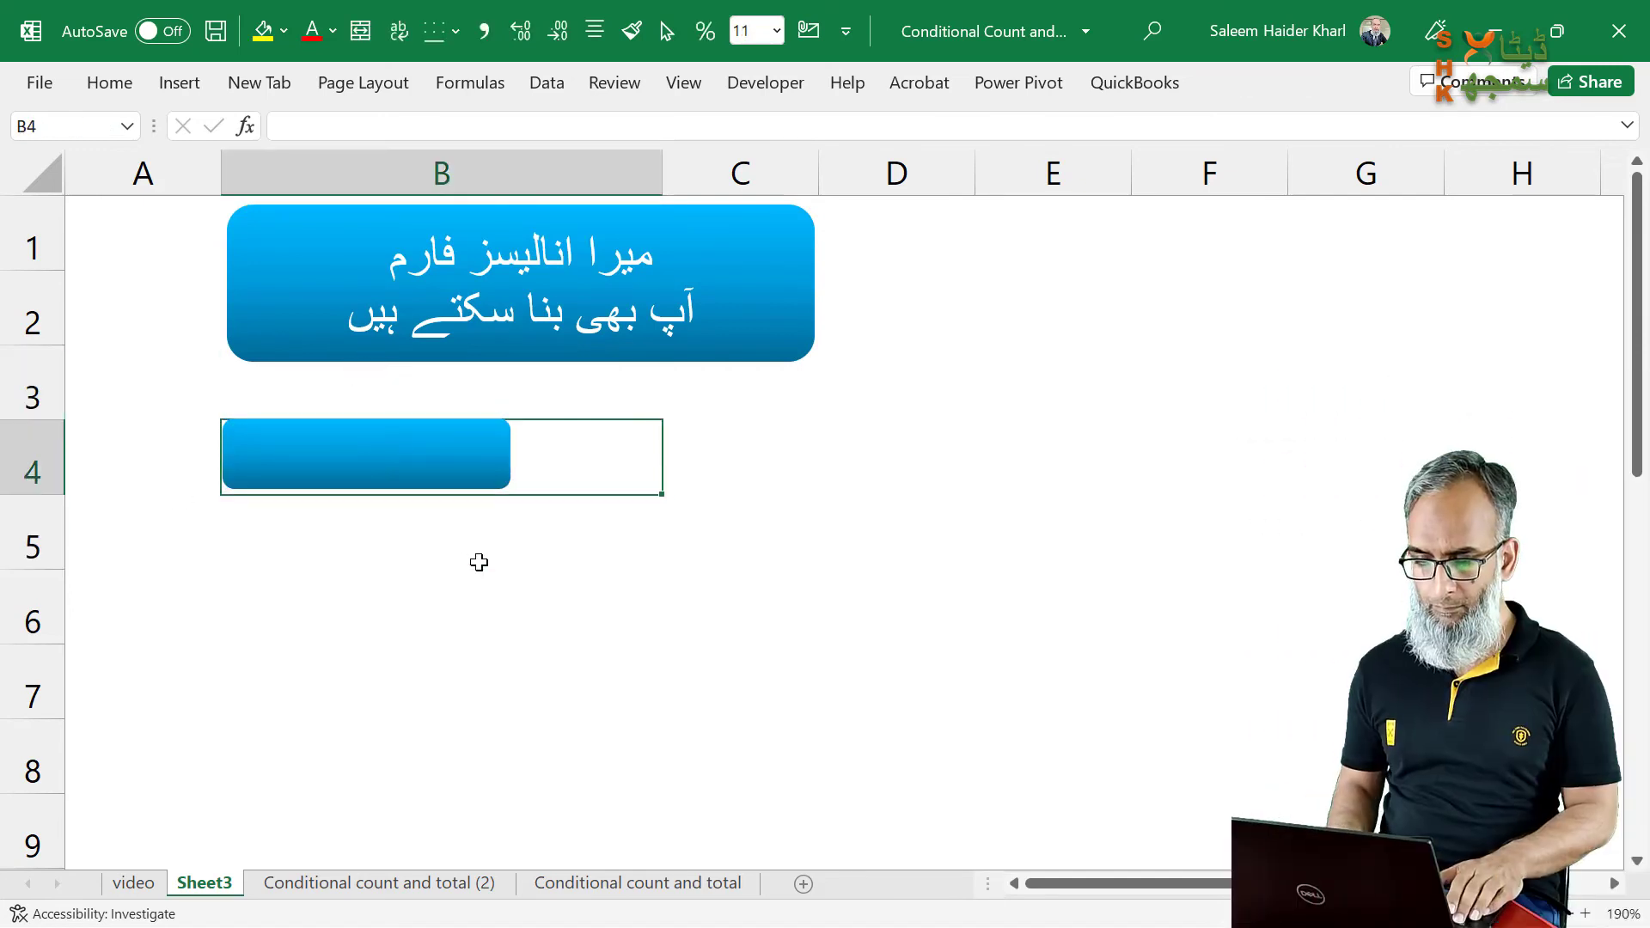
key(shift+Right)
key(shift+Left)
click(468, 487)
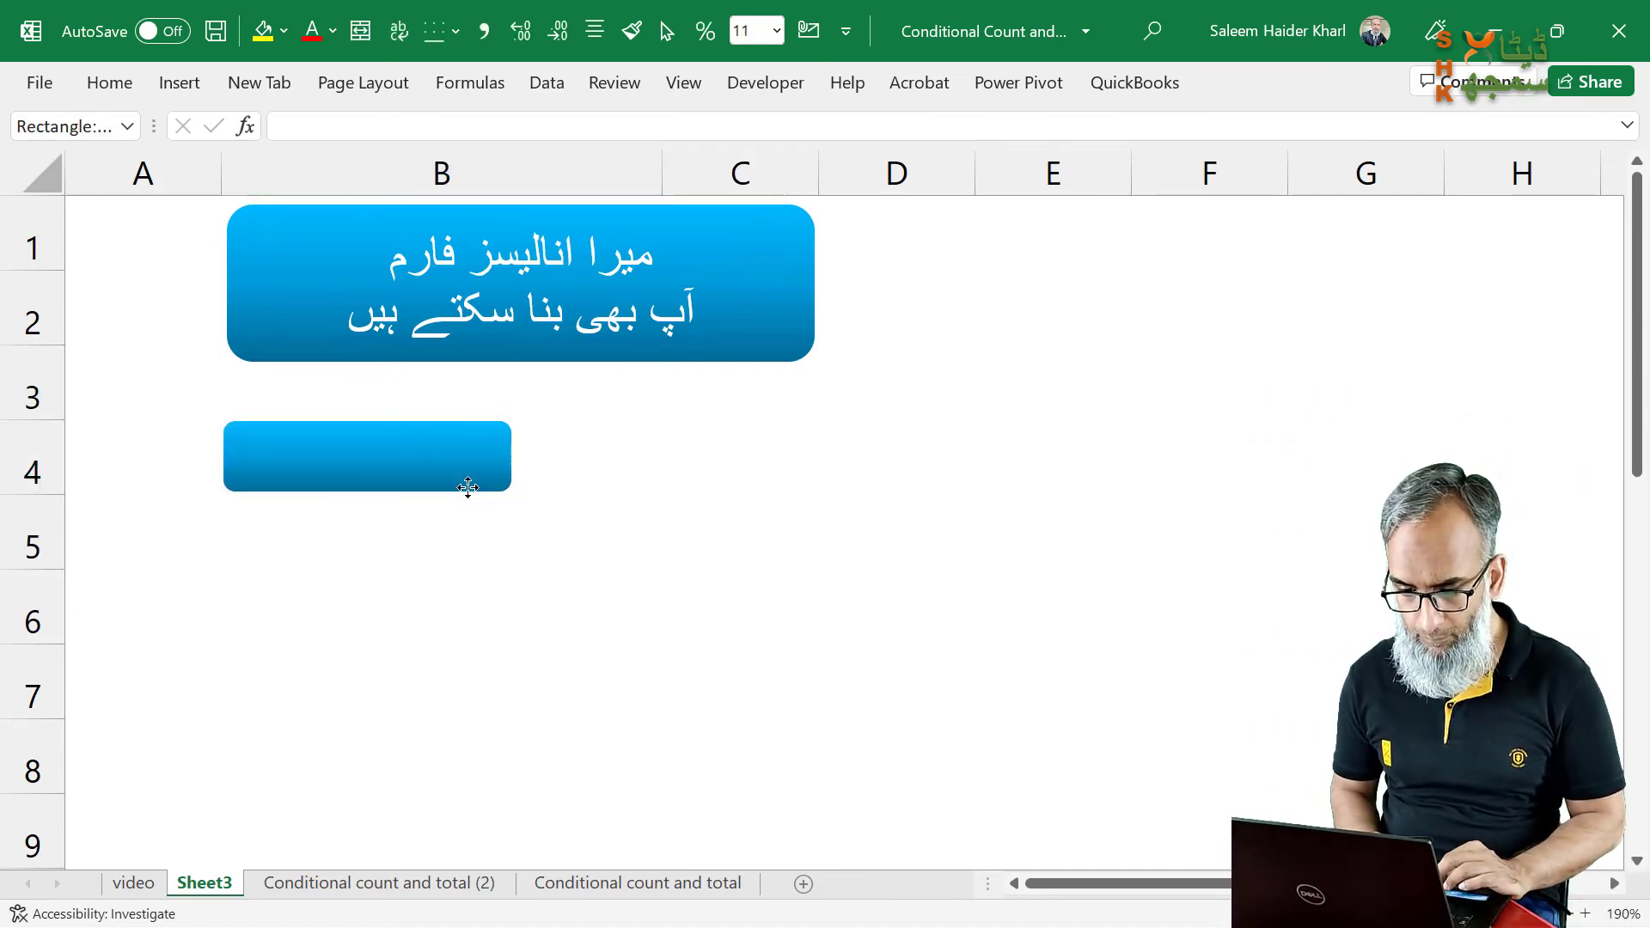
drag(513, 457, 624, 456)
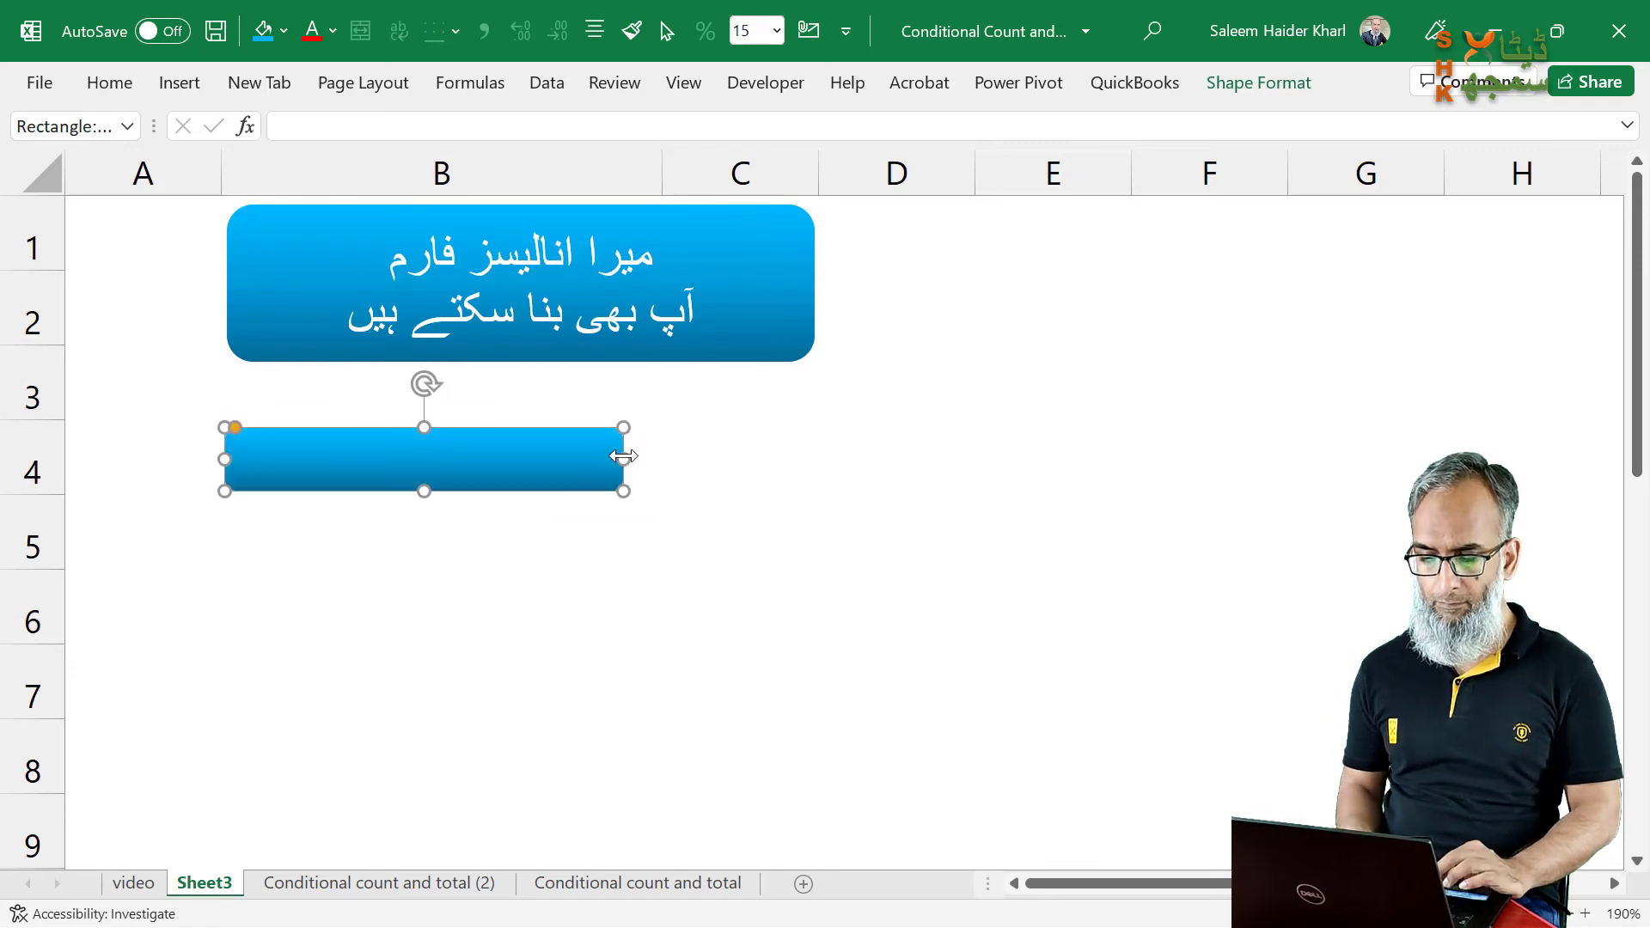
key(Escape)
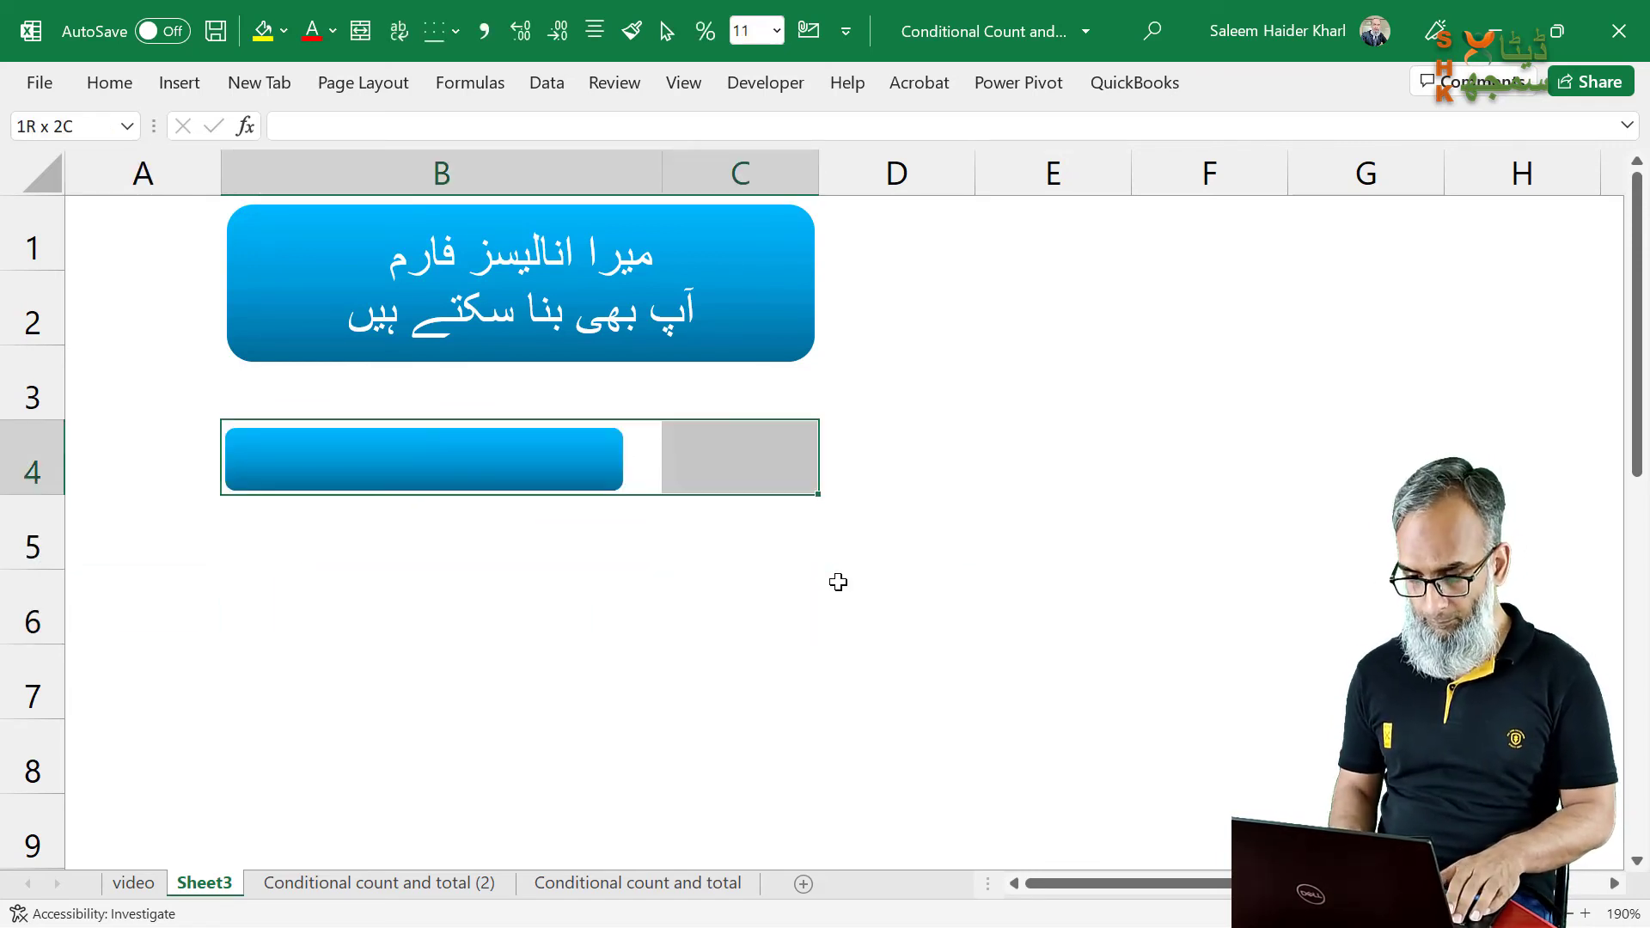
click(287, 35)
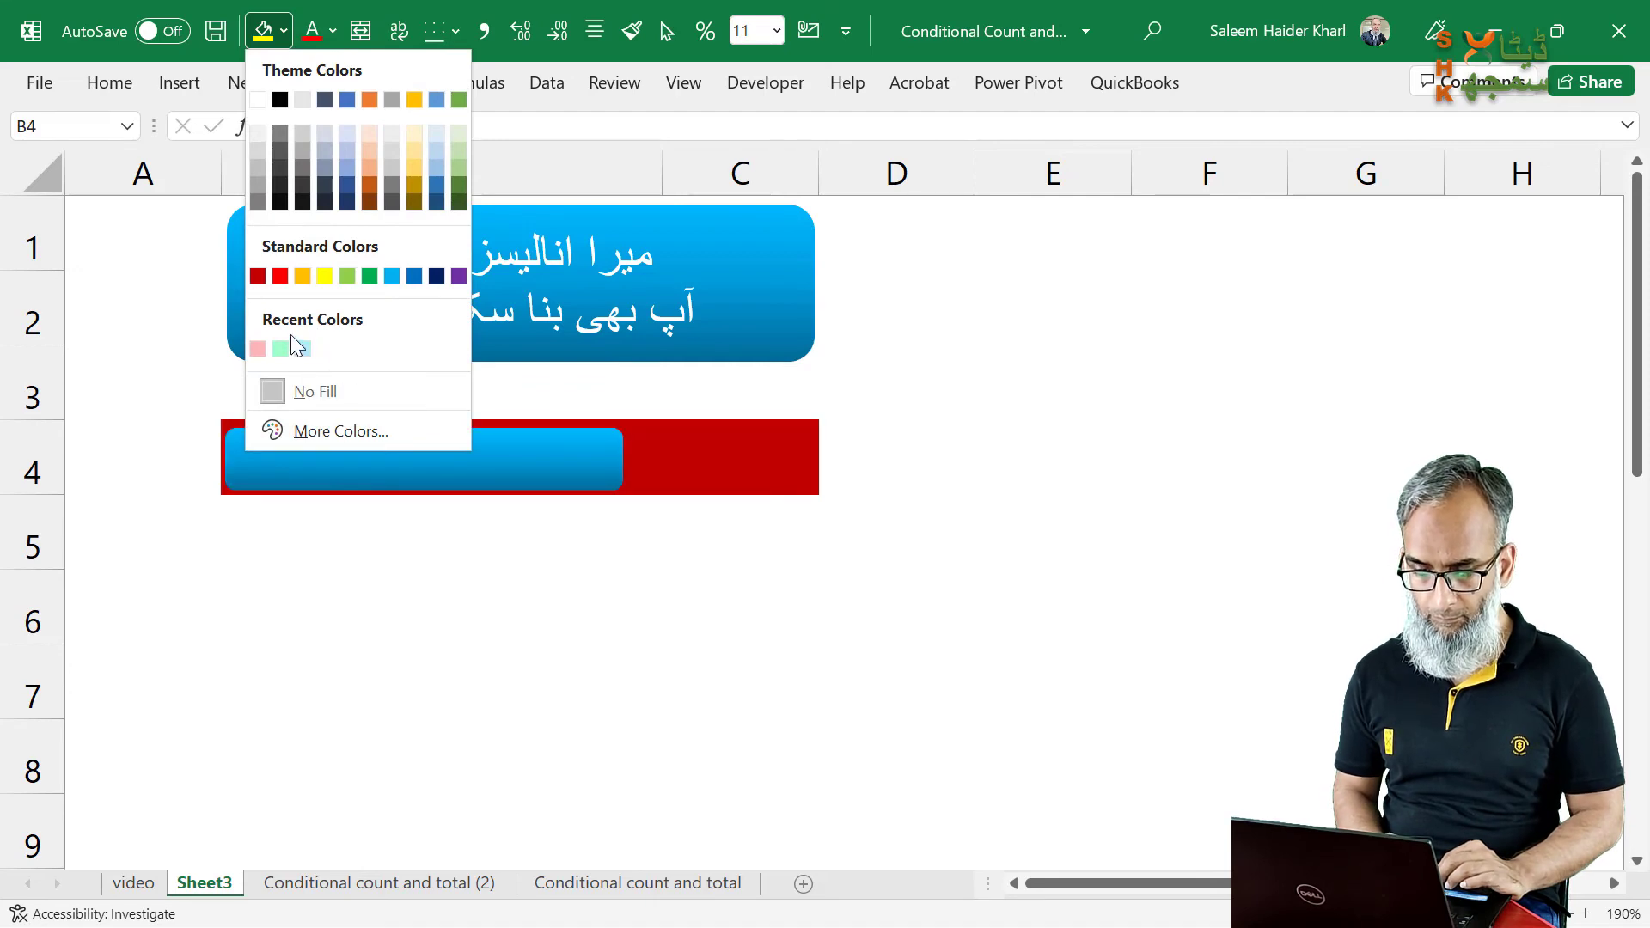
Step: Tint B4:C4 light pink and give its bar a dark red gradient fill
click(258, 348)
click(373, 473)
click(283, 31)
click(258, 309)
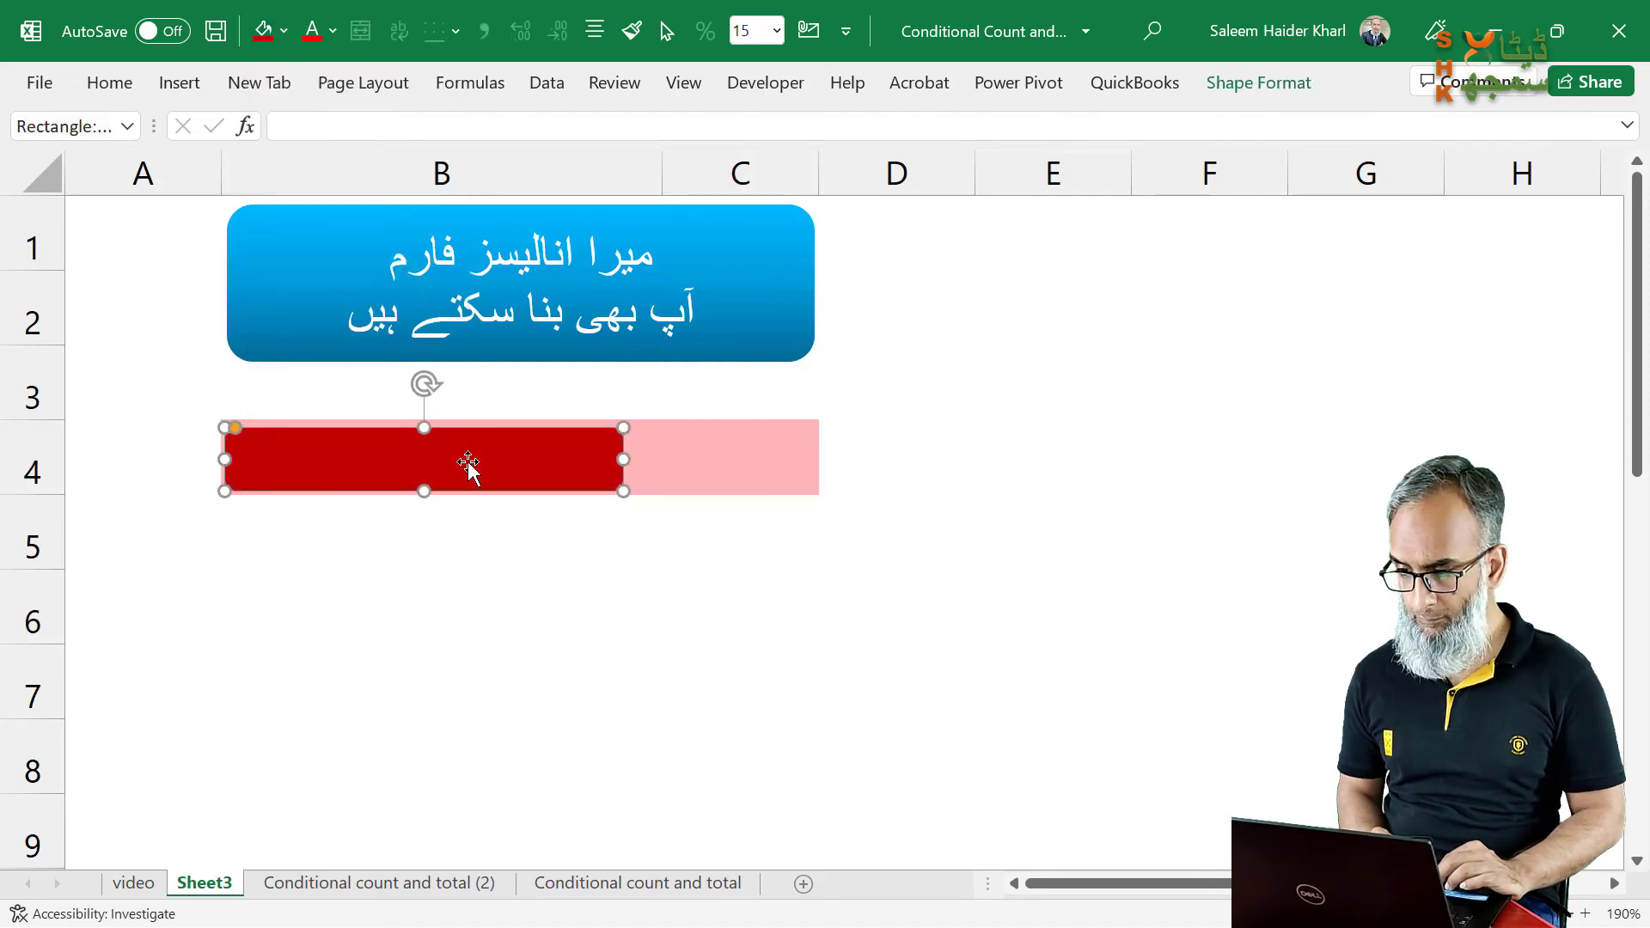
click(1258, 82)
click(657, 121)
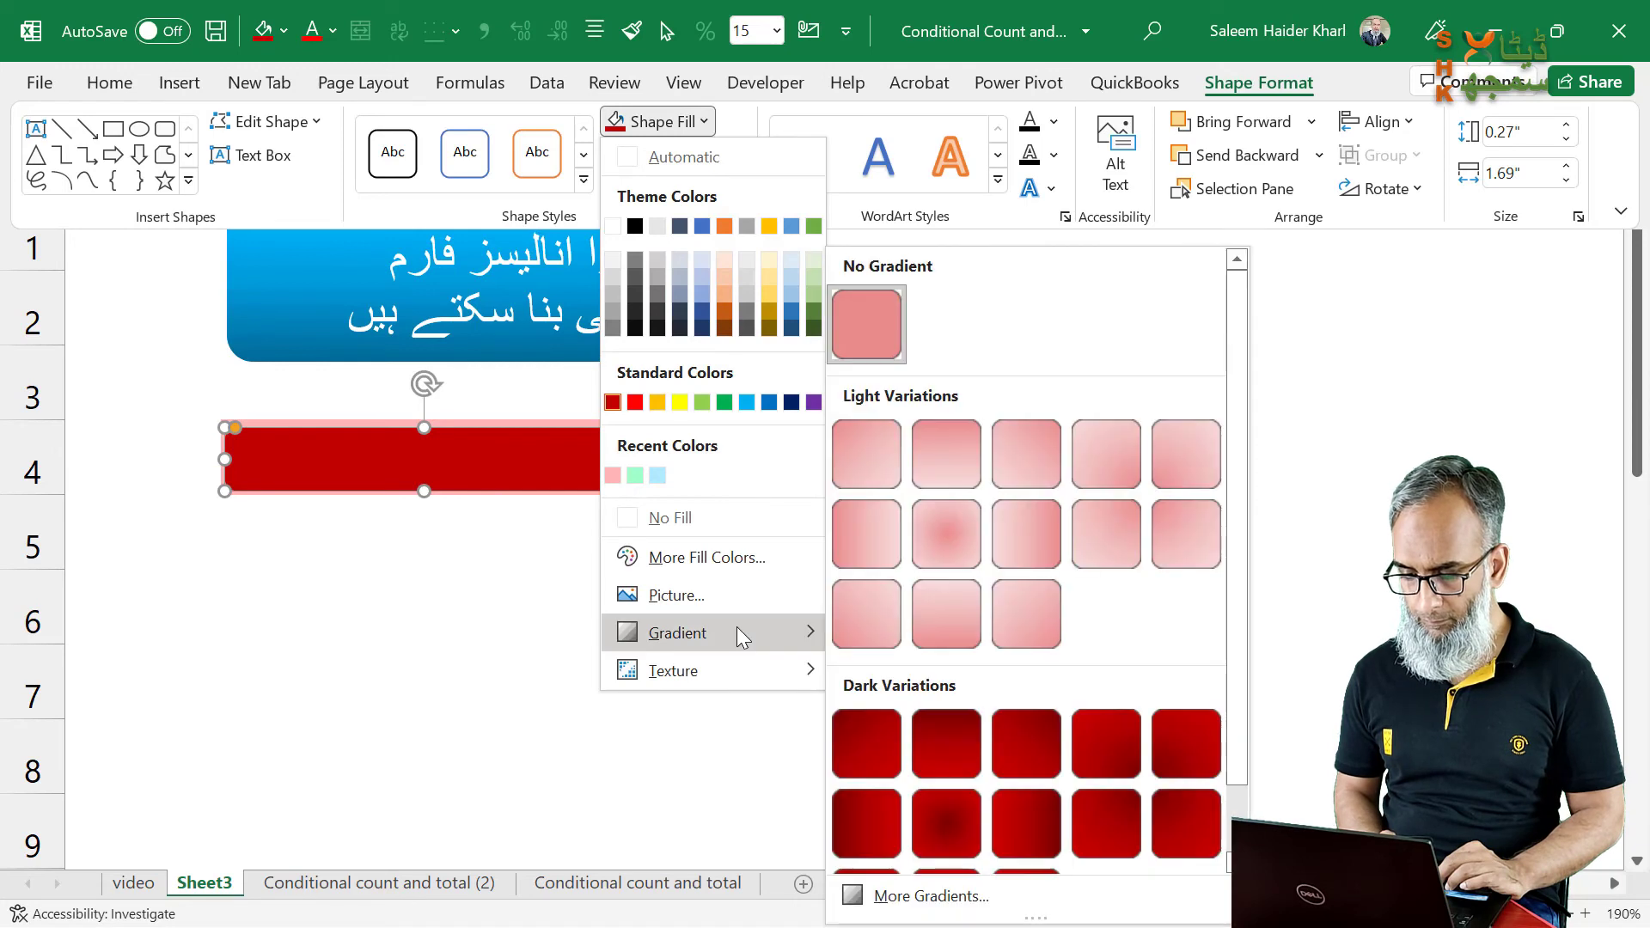
click(943, 825)
key(Escape)
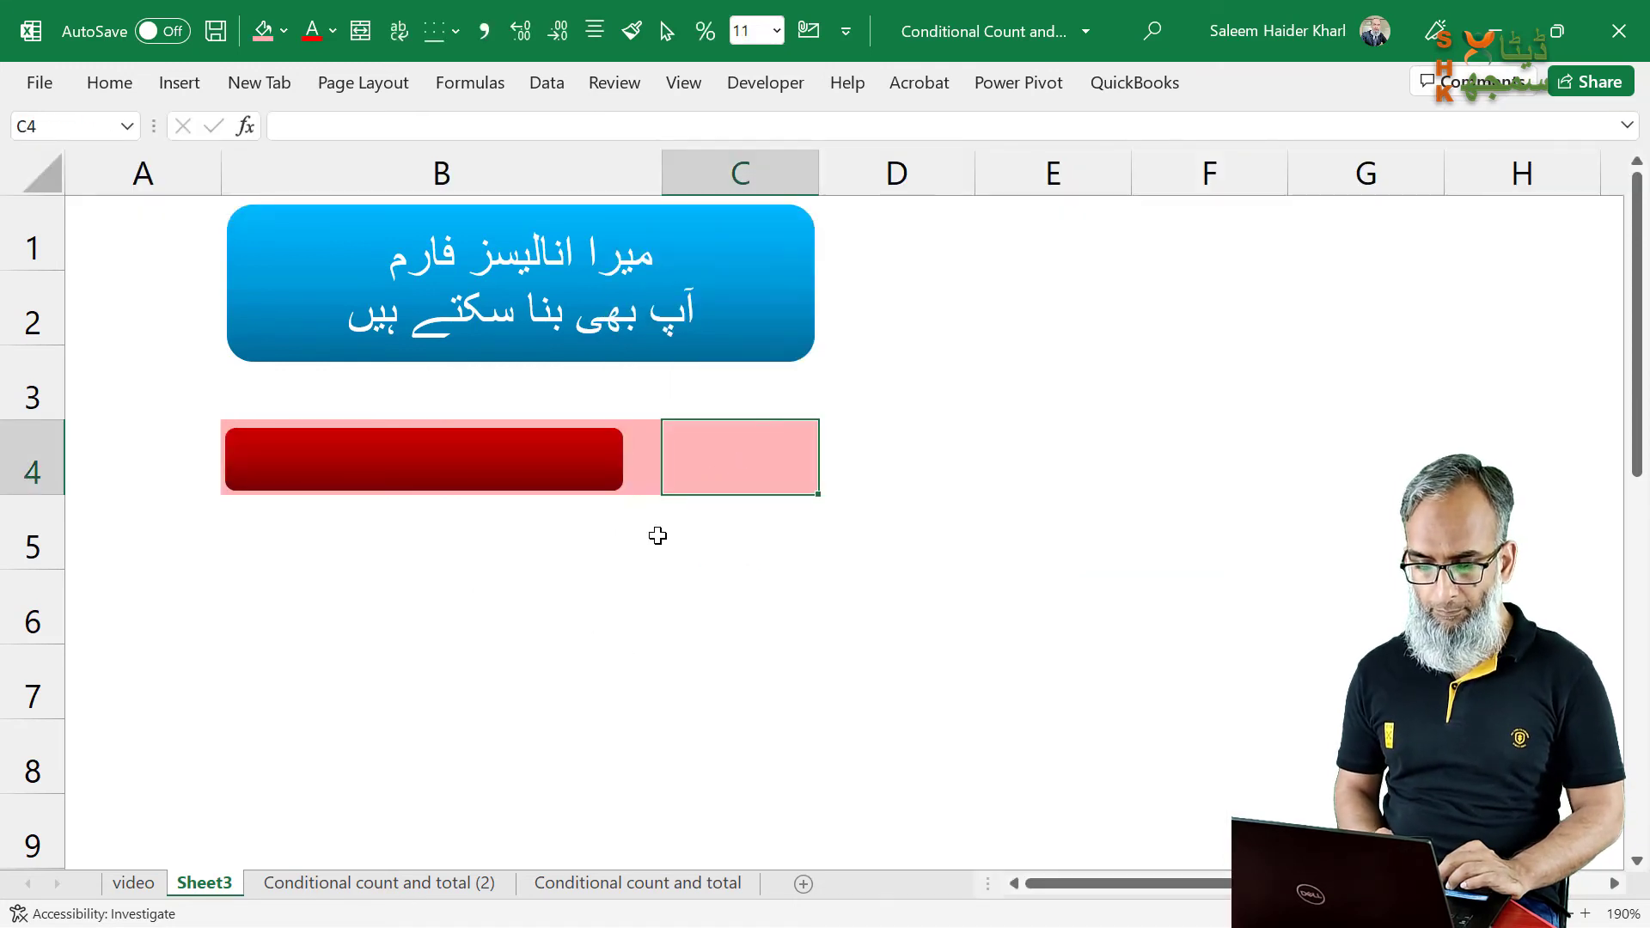
Step: Copy the pink row with its red bar into rows 5–8
key(shift+Left)
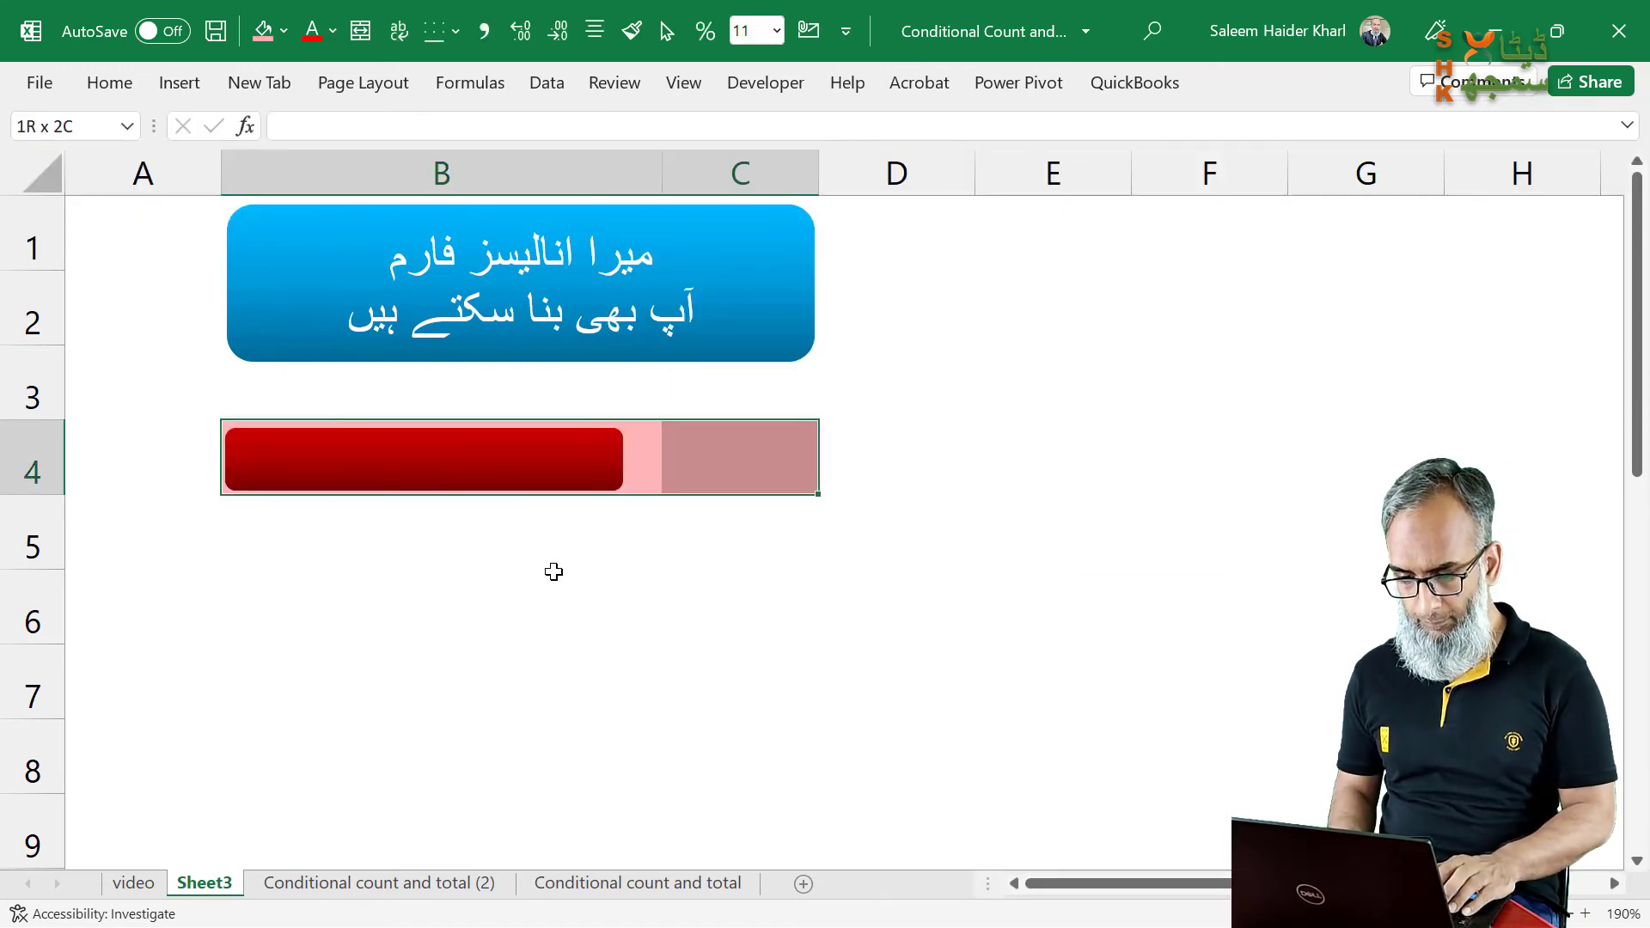
key(ctrl+c)
click(553, 569)
key(ctrl+v)
key(ctrl+v)
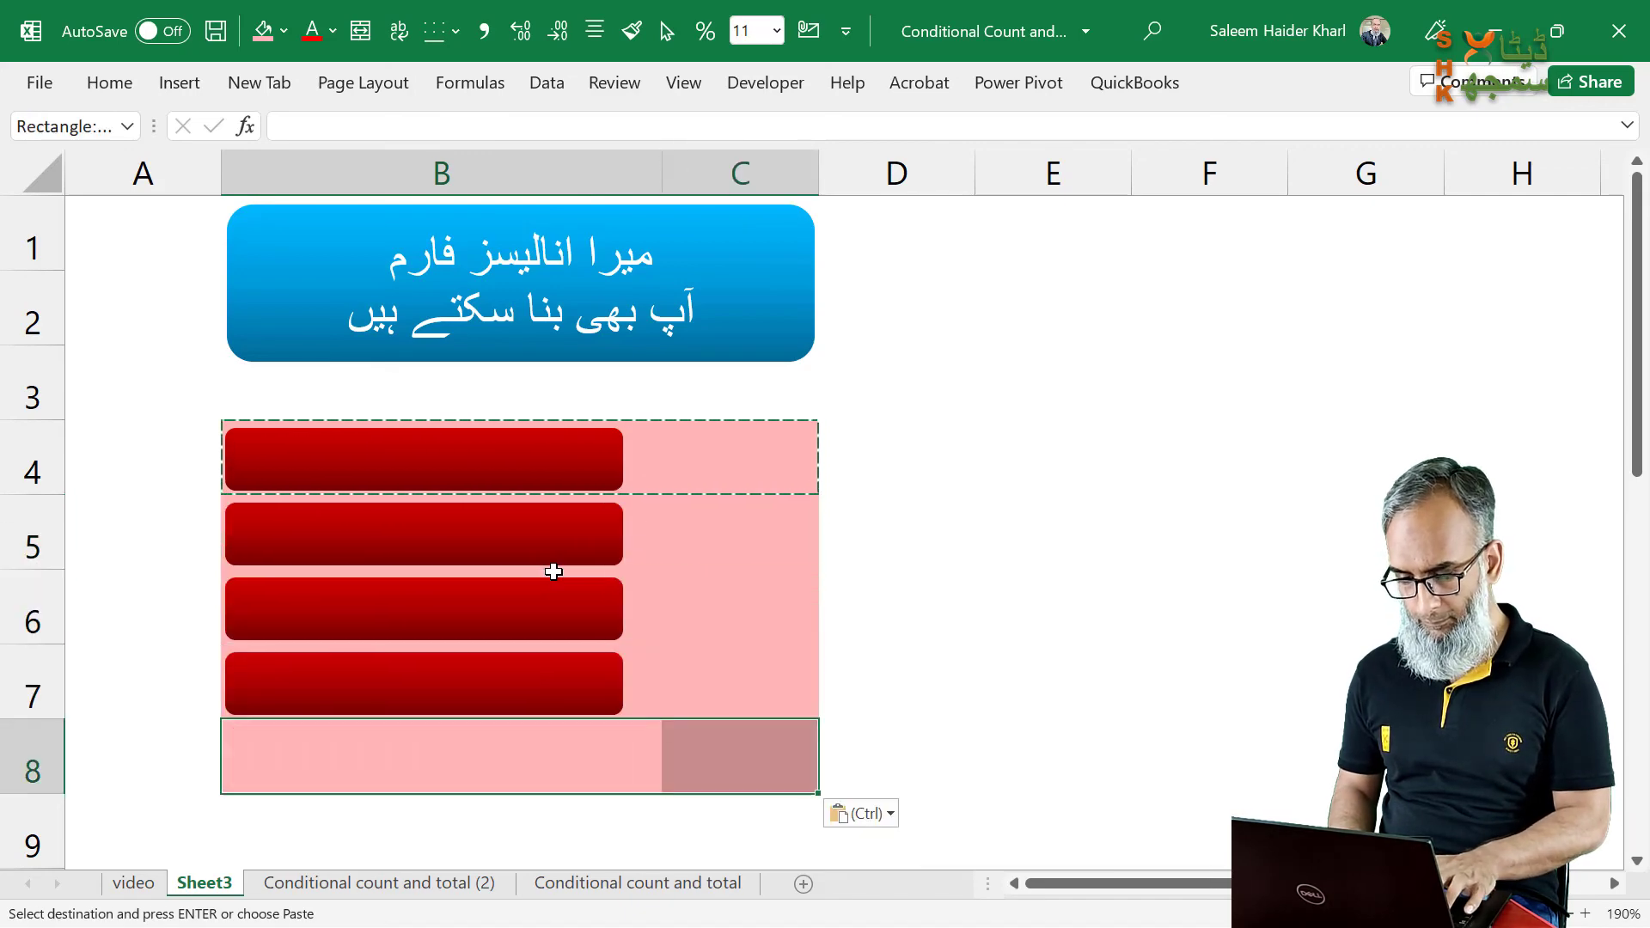
key(ctrl+v)
click(550, 550)
Step: Make the row-5 bar blue and tint B5:C5 light blue
click(284, 31)
click(414, 315)
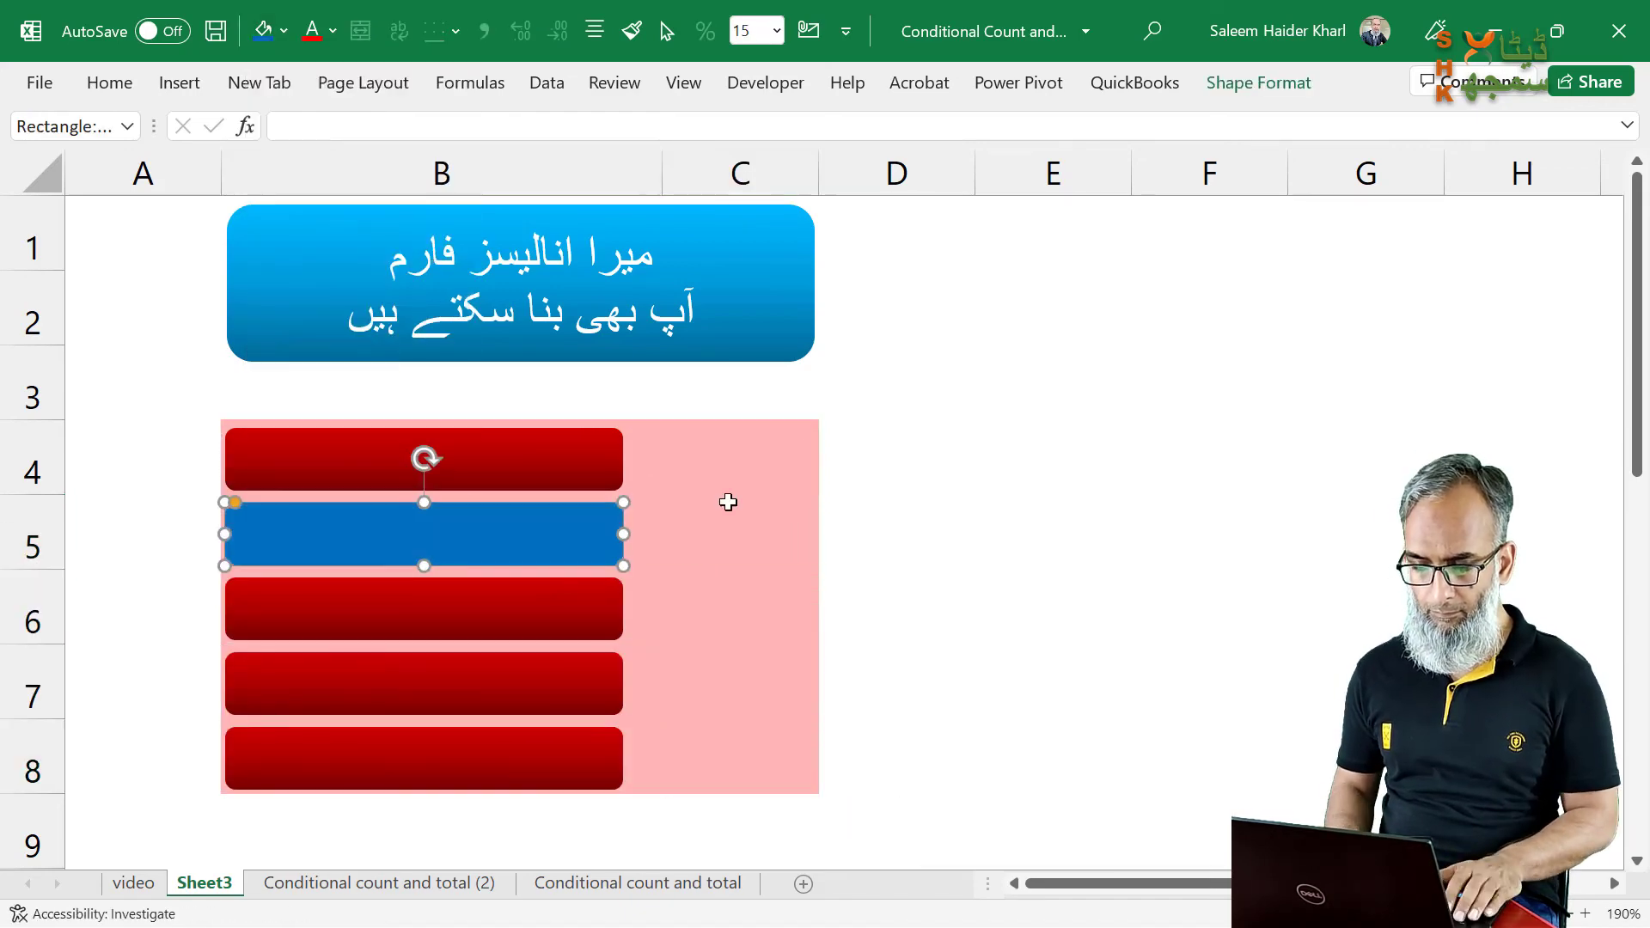
drag(657, 537, 739, 533)
click(283, 31)
click(258, 342)
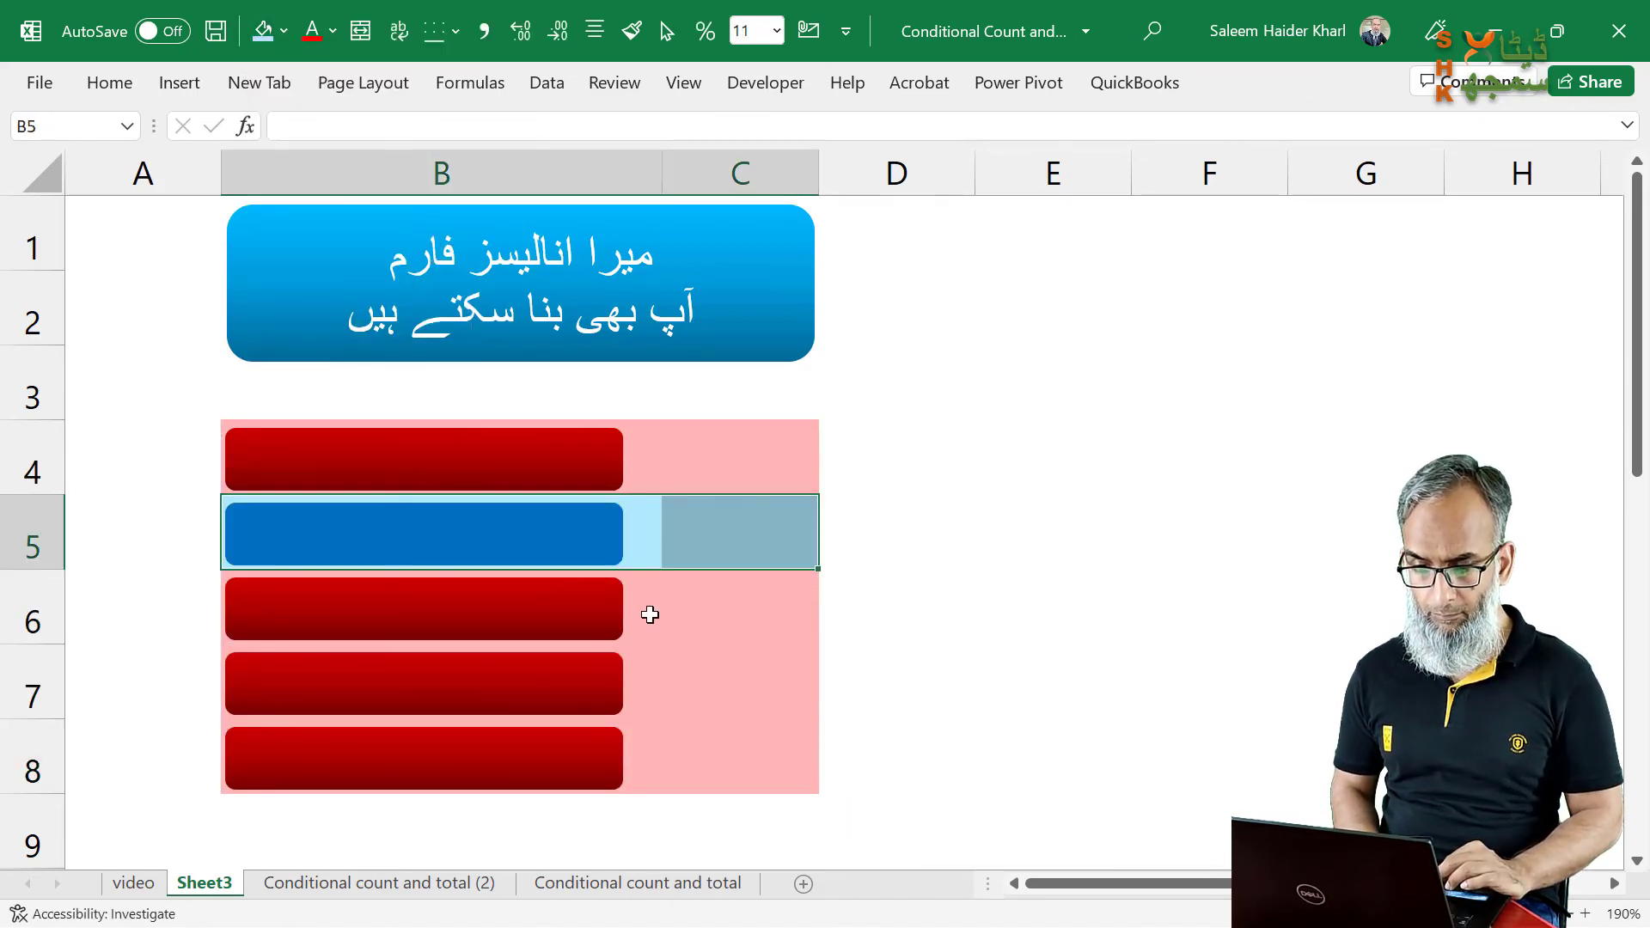
Step: Make the row-6 bar green and tint B6:C6 light green
click(533, 610)
click(283, 32)
click(369, 314)
drag(658, 610, 739, 610)
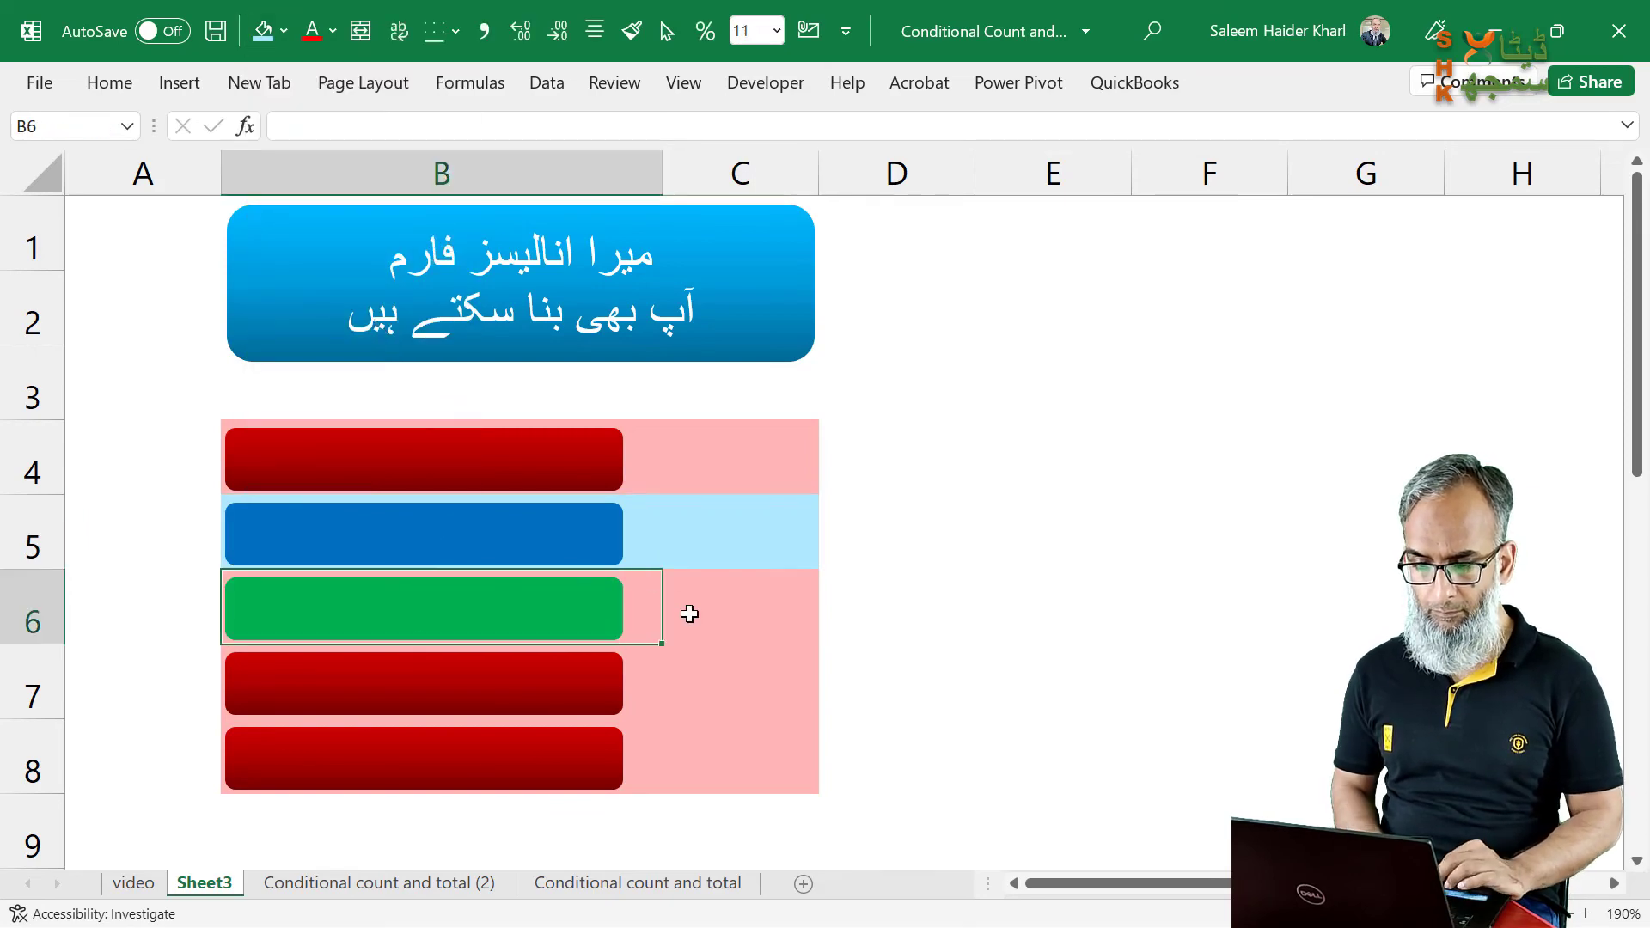
click(284, 32)
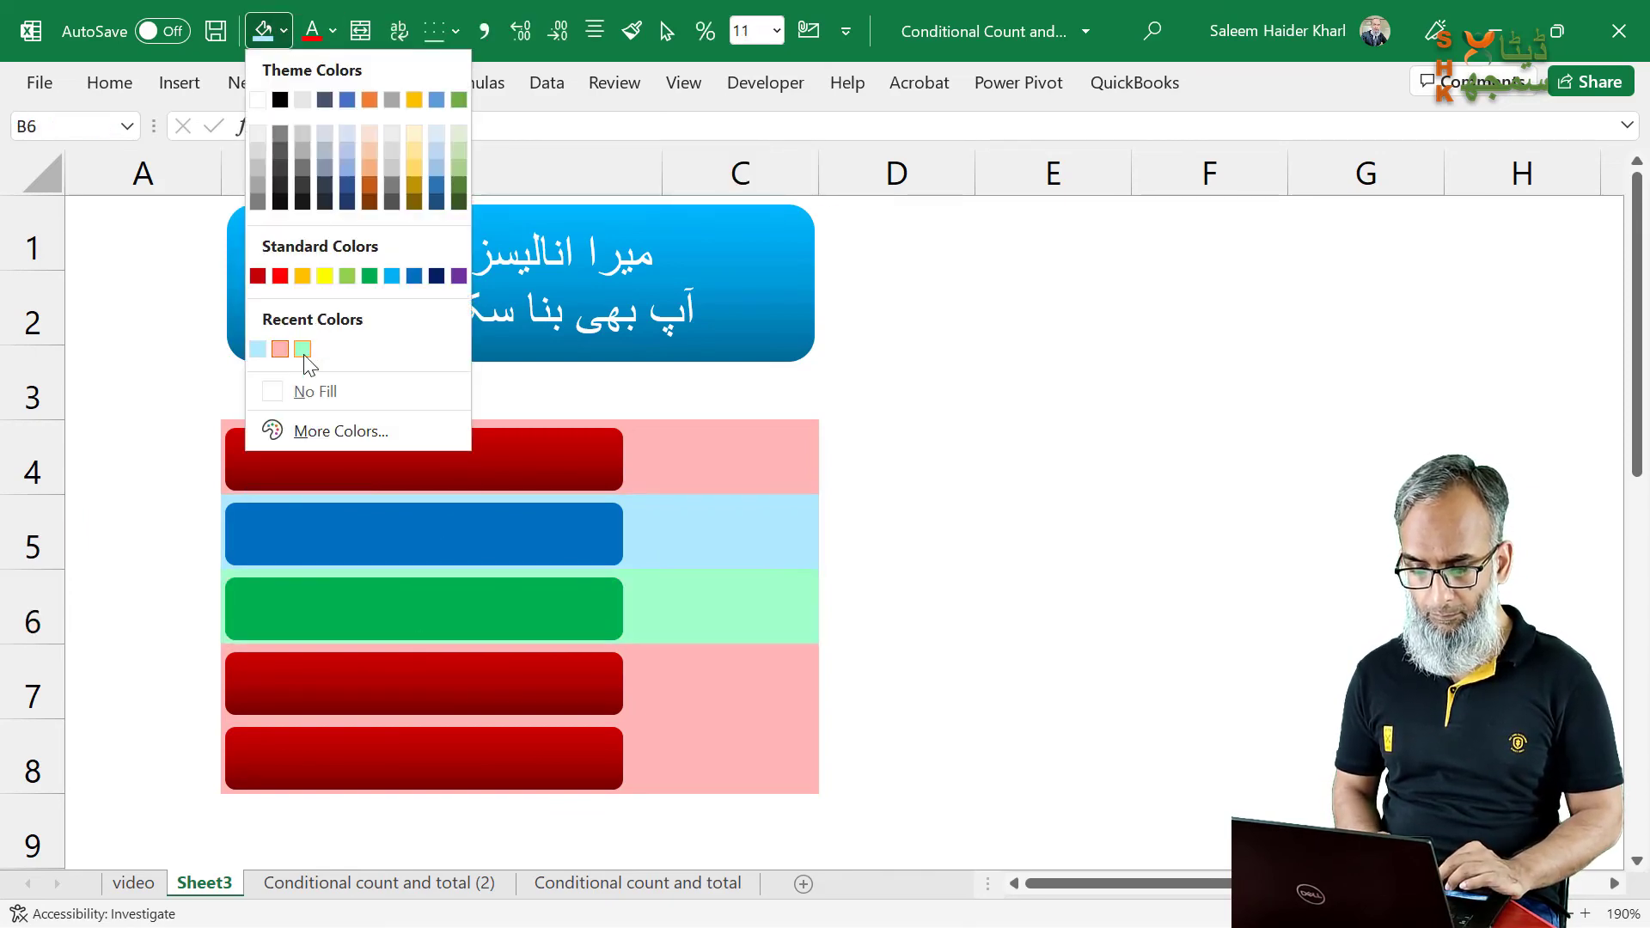
click(303, 348)
Step: Make the row-7 bar brown and tint B7:C7 light orange
click(576, 696)
click(284, 31)
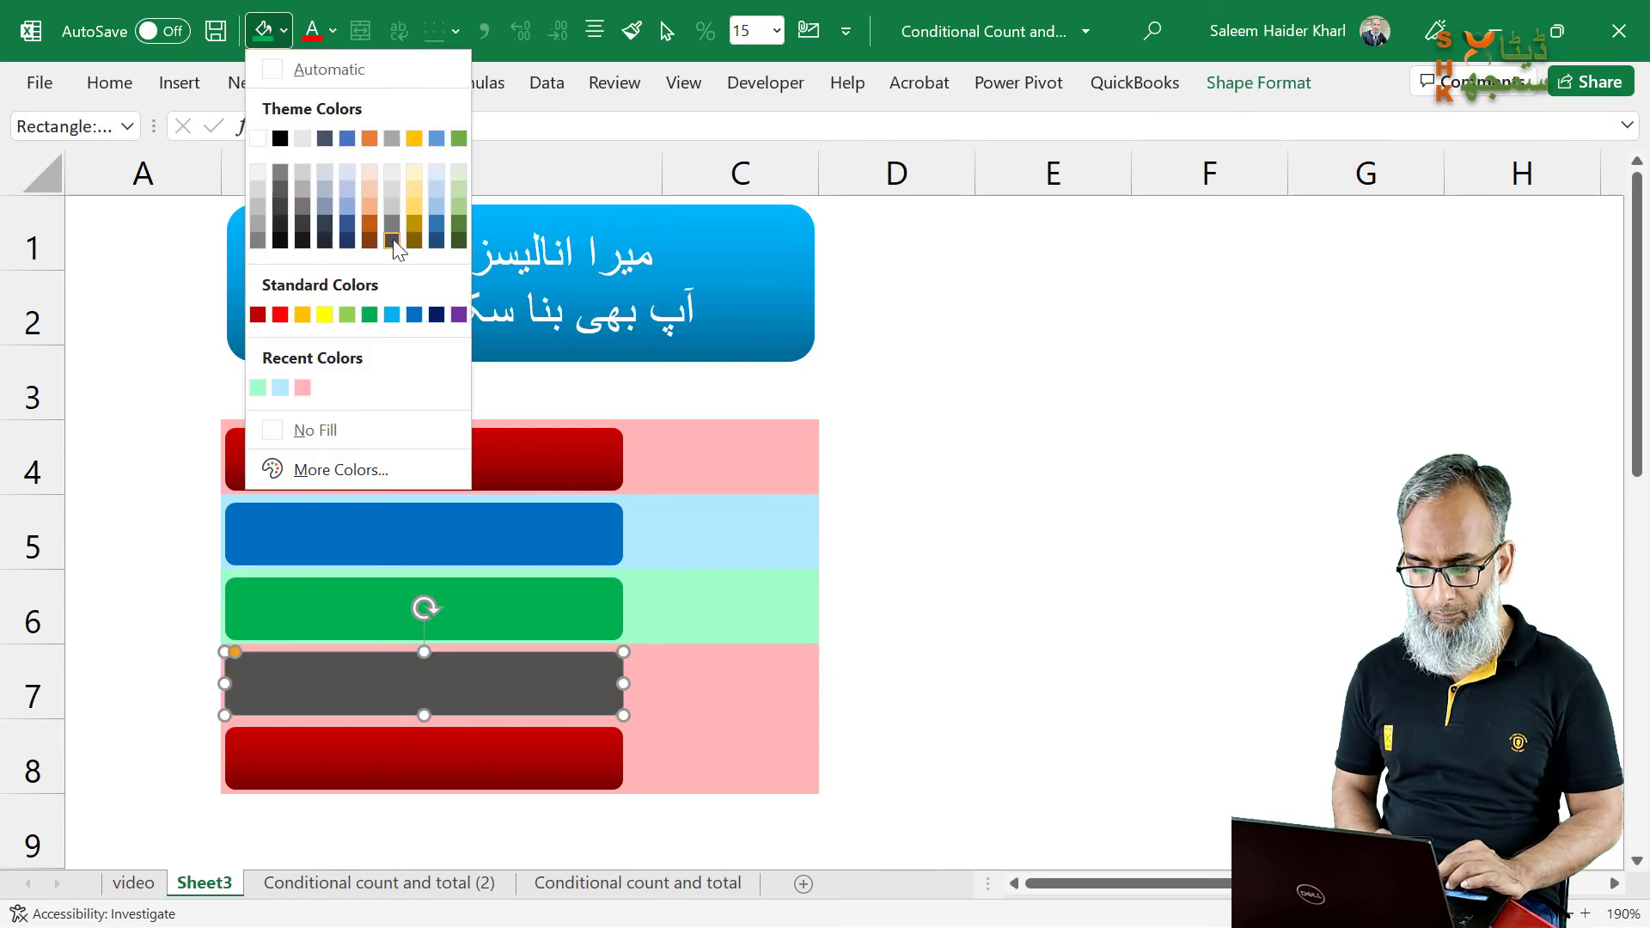
click(366, 241)
click(673, 722)
drag(515, 683, 674, 713)
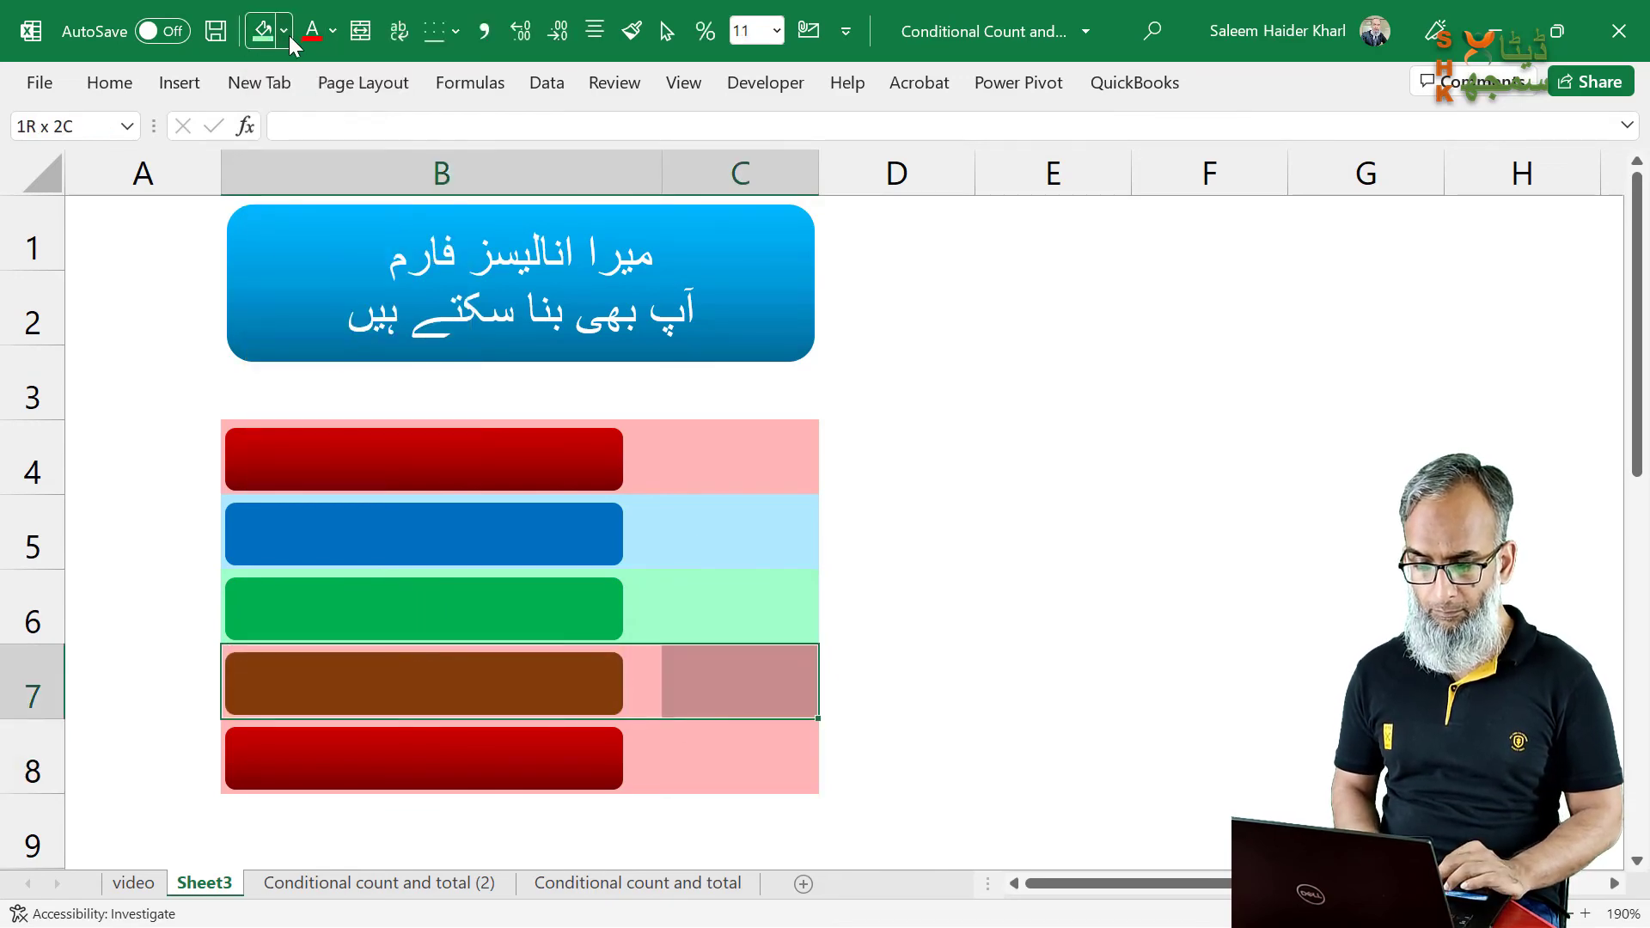
click(284, 32)
click(369, 142)
Step: Make the row-8 bar dark grey and tint B8:C8 light grey
drag(515, 757, 674, 760)
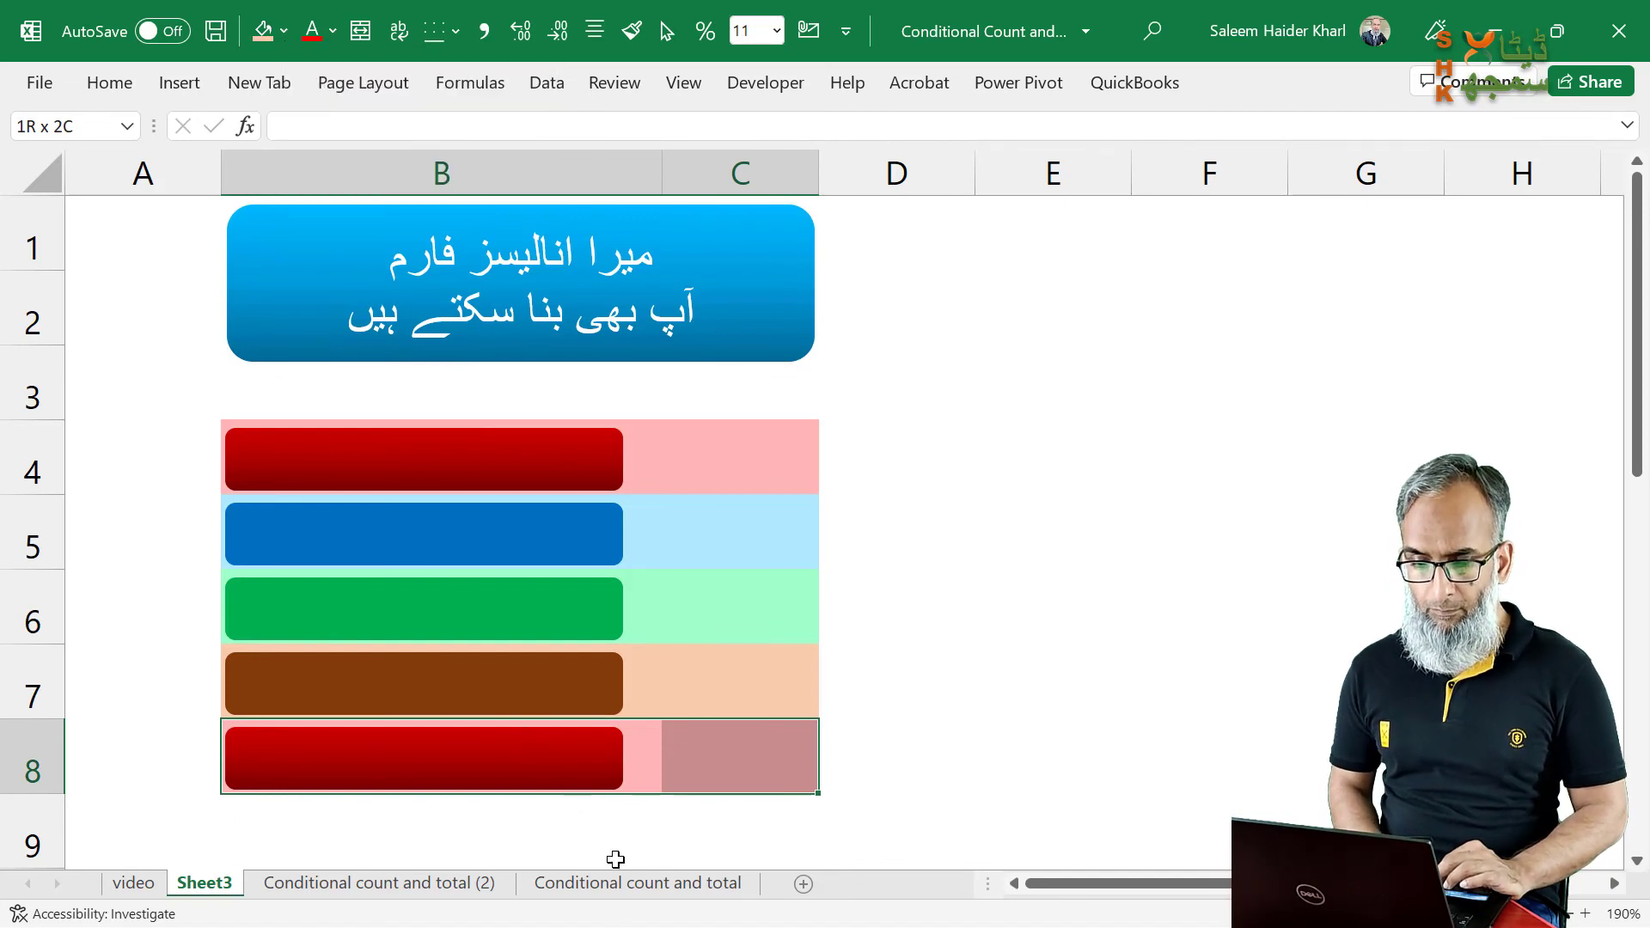
click(423, 758)
click(283, 32)
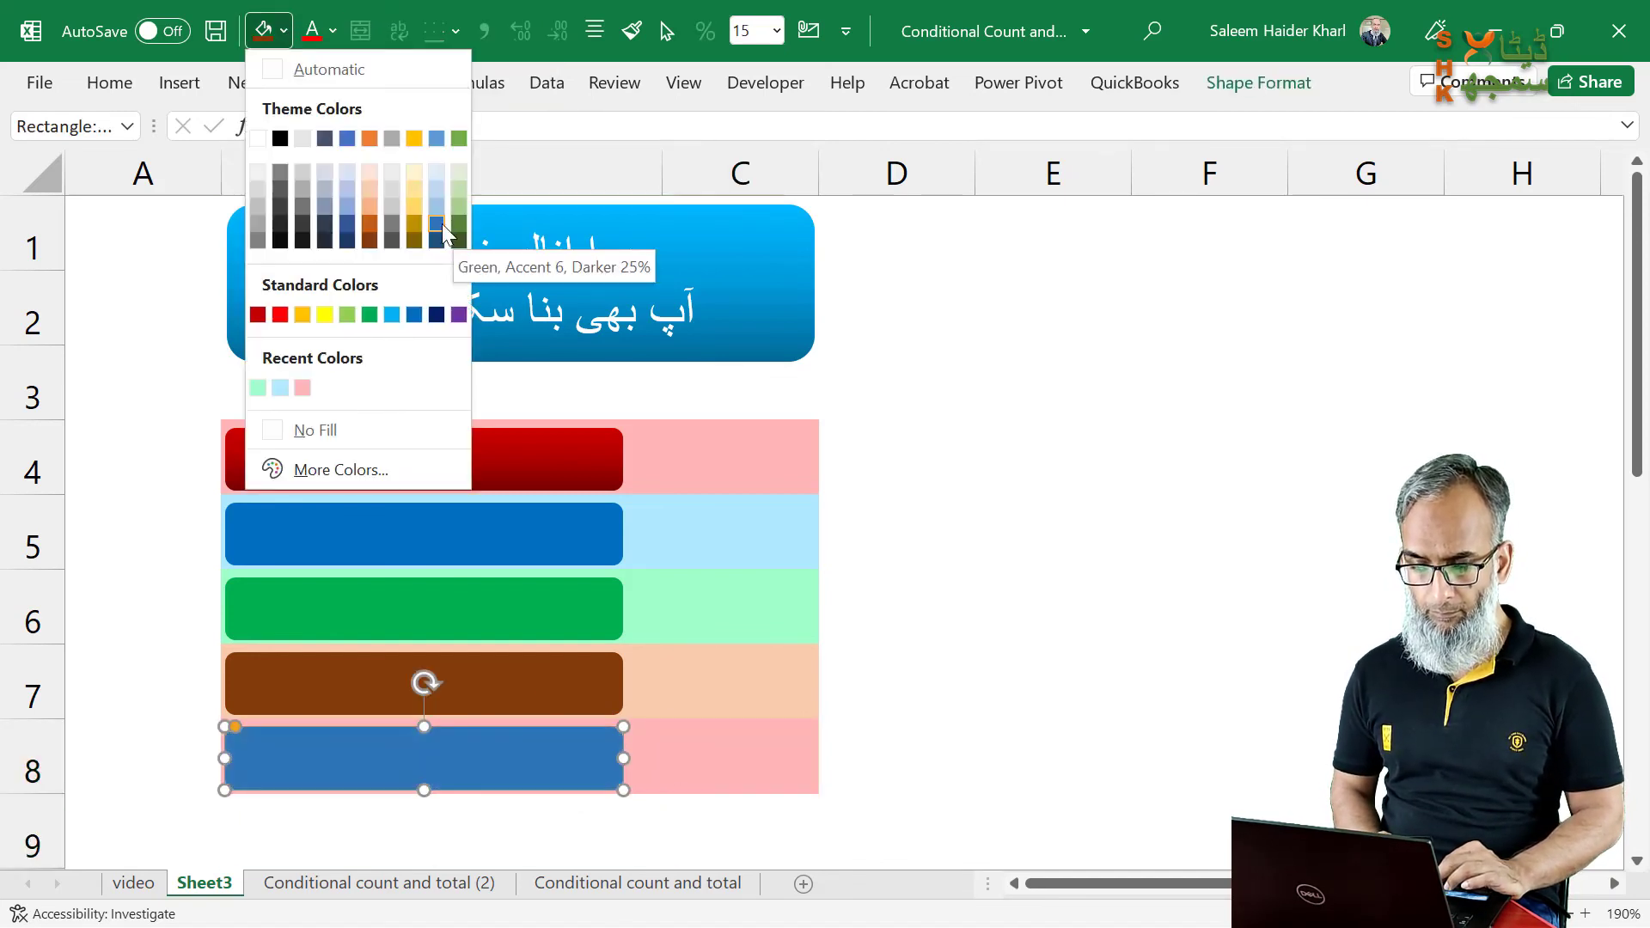
click(280, 190)
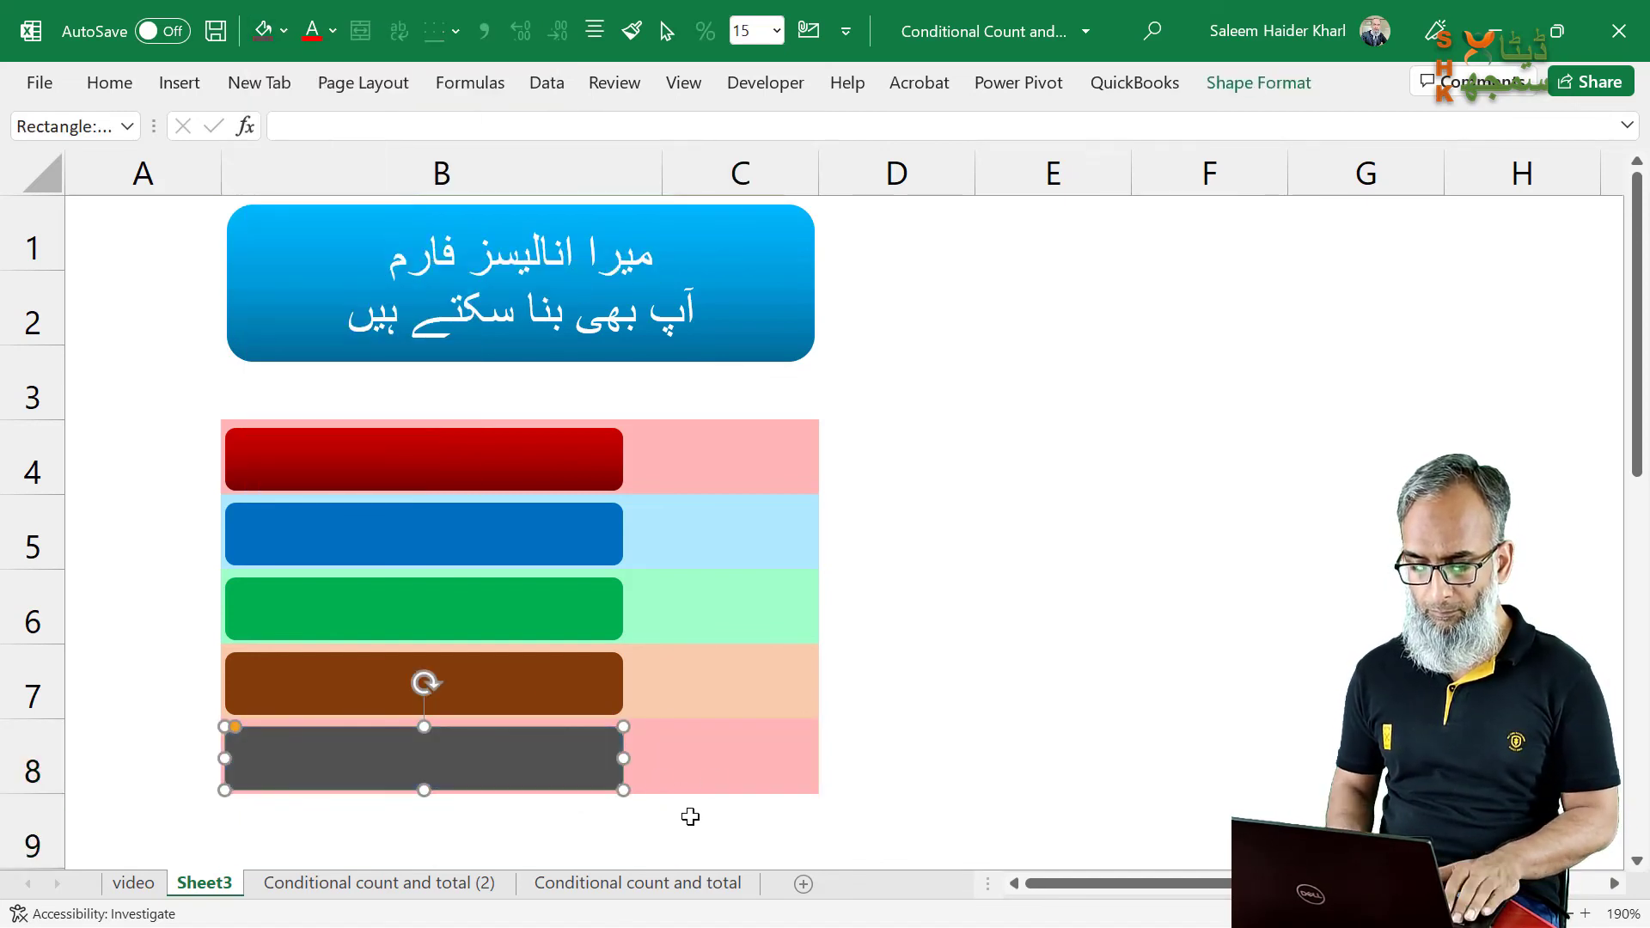
drag(739, 763, 516, 758)
click(284, 32)
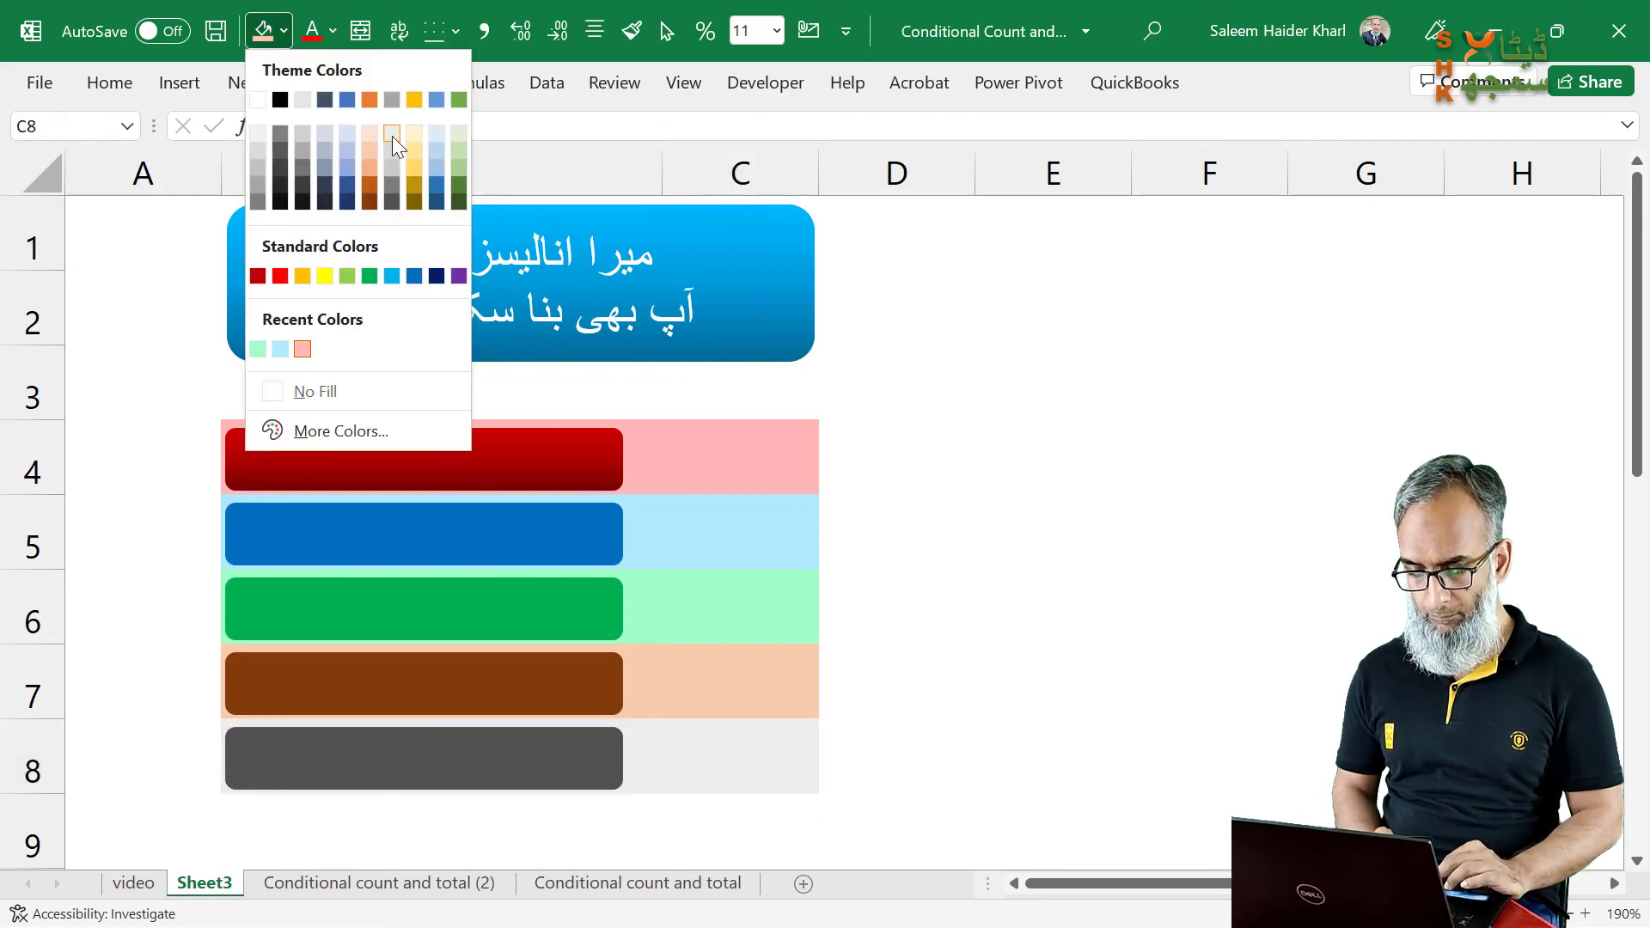
click(391, 136)
click(897, 681)
Step: Give the form cells white outline and inside borders via Format Cells
drag(749, 463, 748, 461)
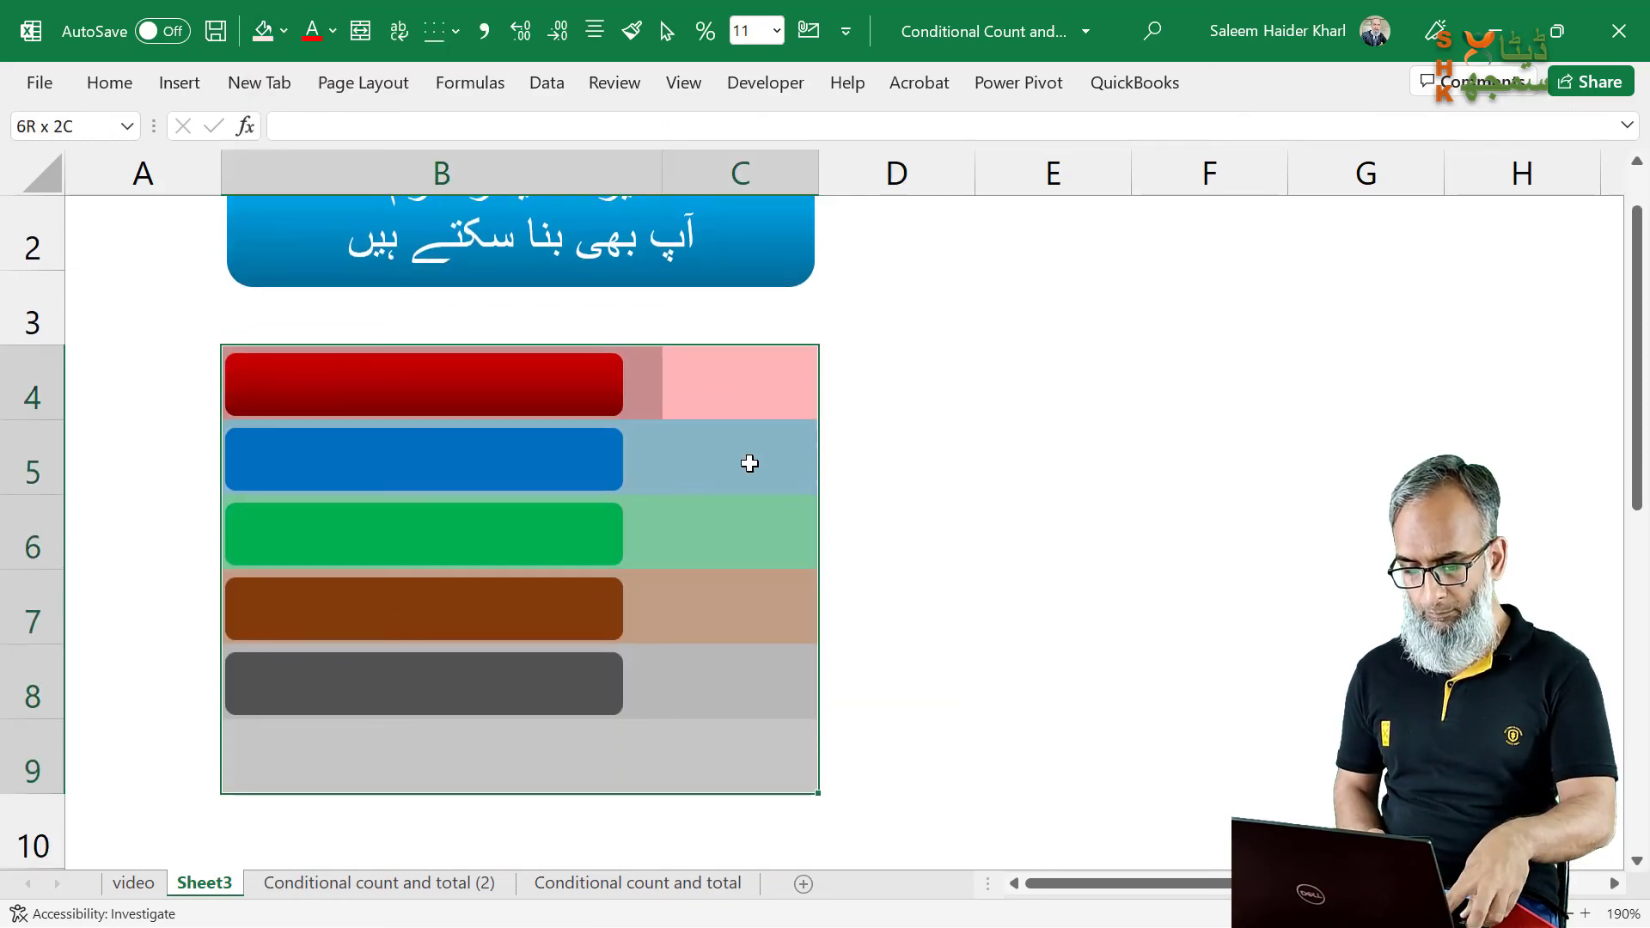
key(ctrl+1)
click(511, 265)
click(394, 551)
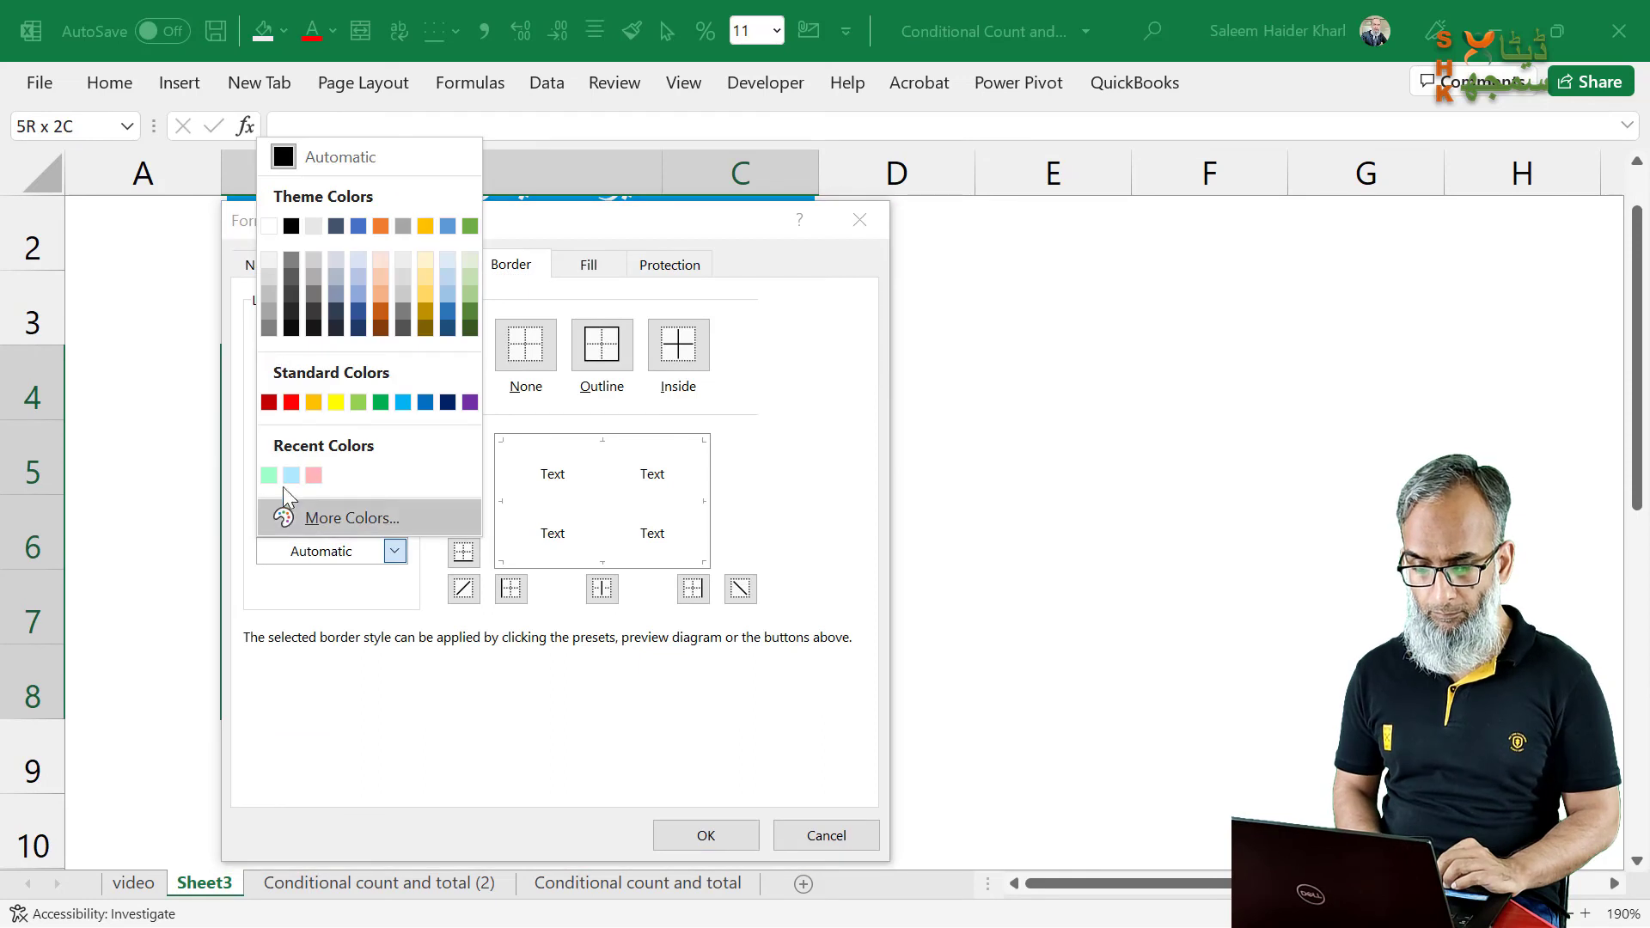
click(275, 224)
click(617, 353)
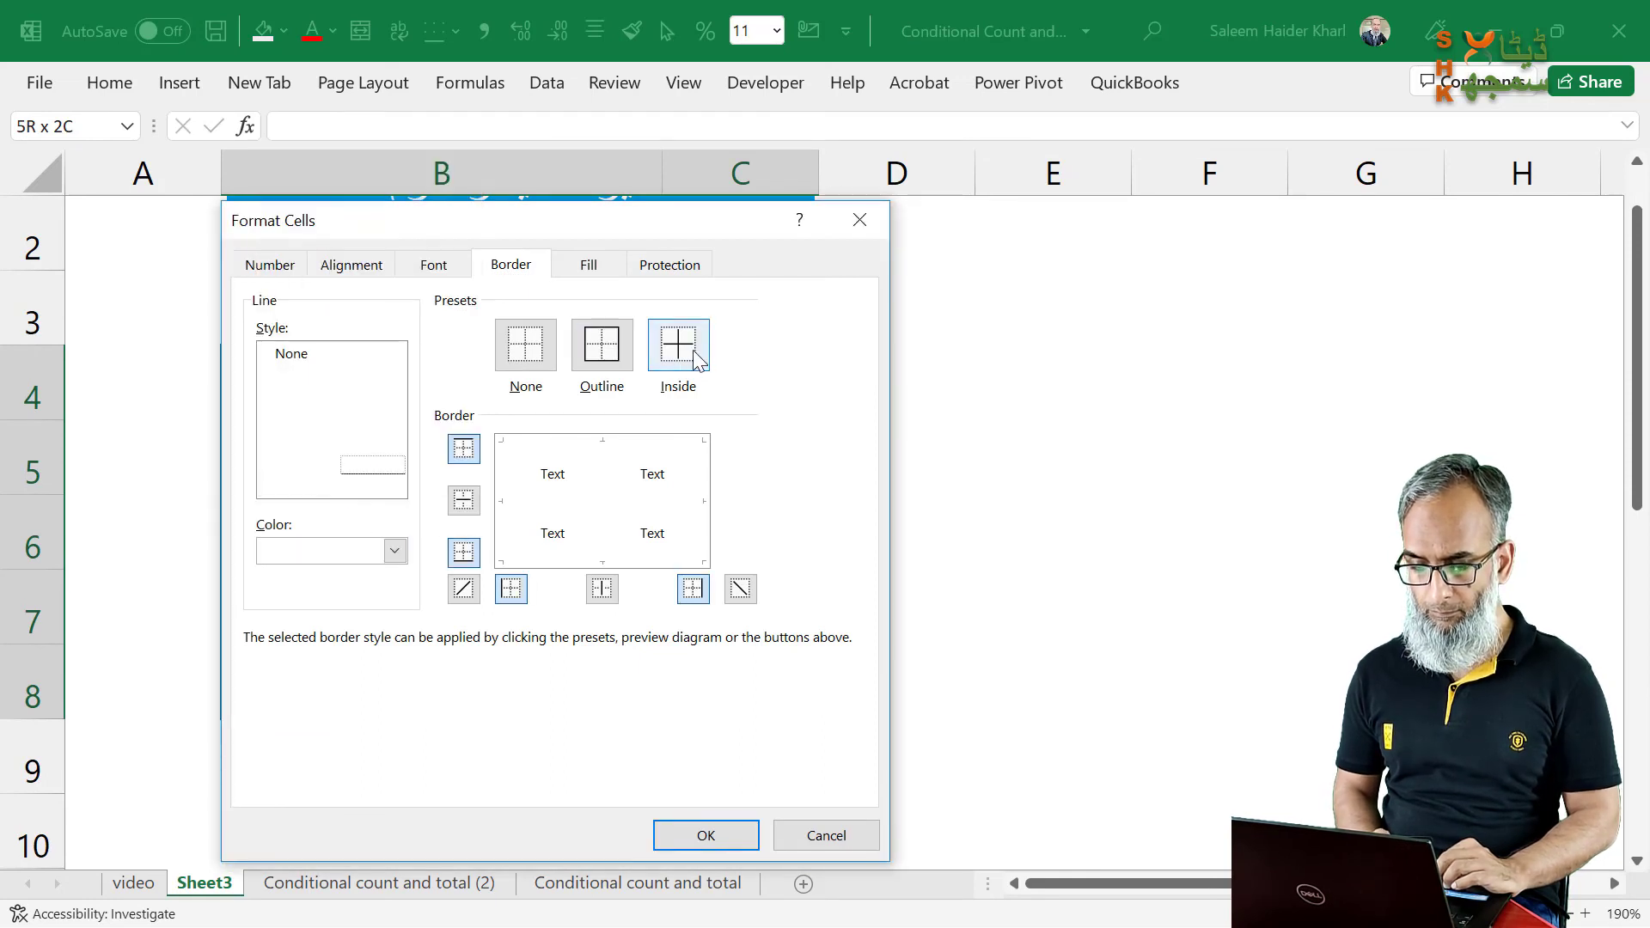
click(678, 344)
click(706, 835)
Step: Label the bars Search Item, Criteria Basis, Criteria, No of Sales and Total of Sales
scroll(765, 395, up, 1)
click(540, 462)
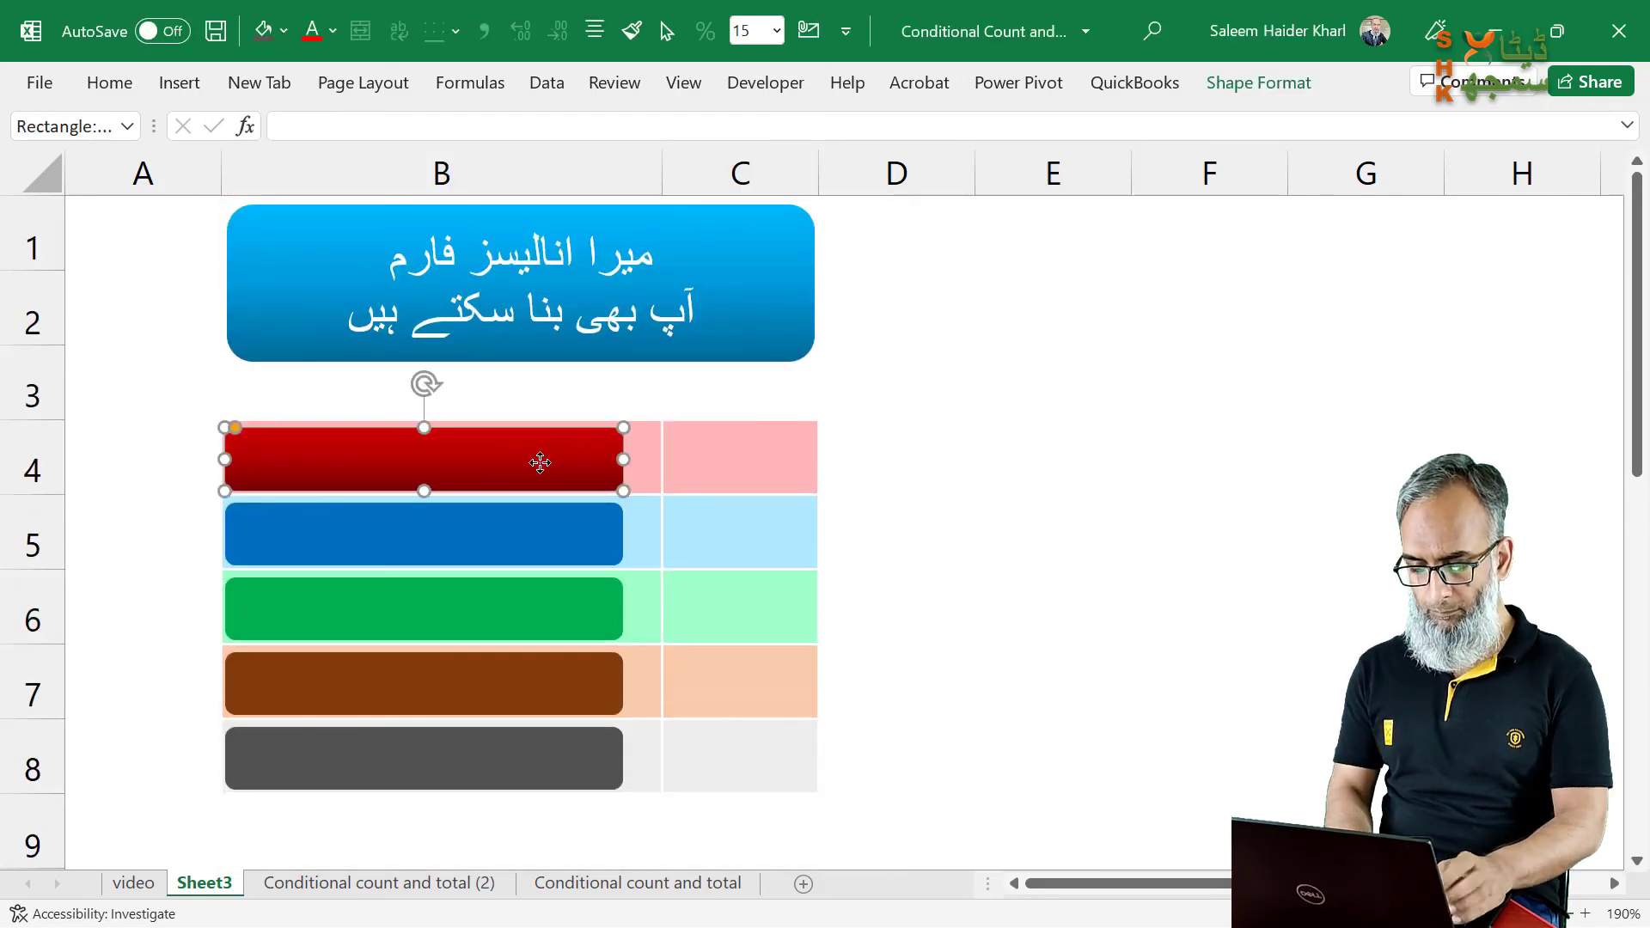
click(421, 537)
text(Asis)
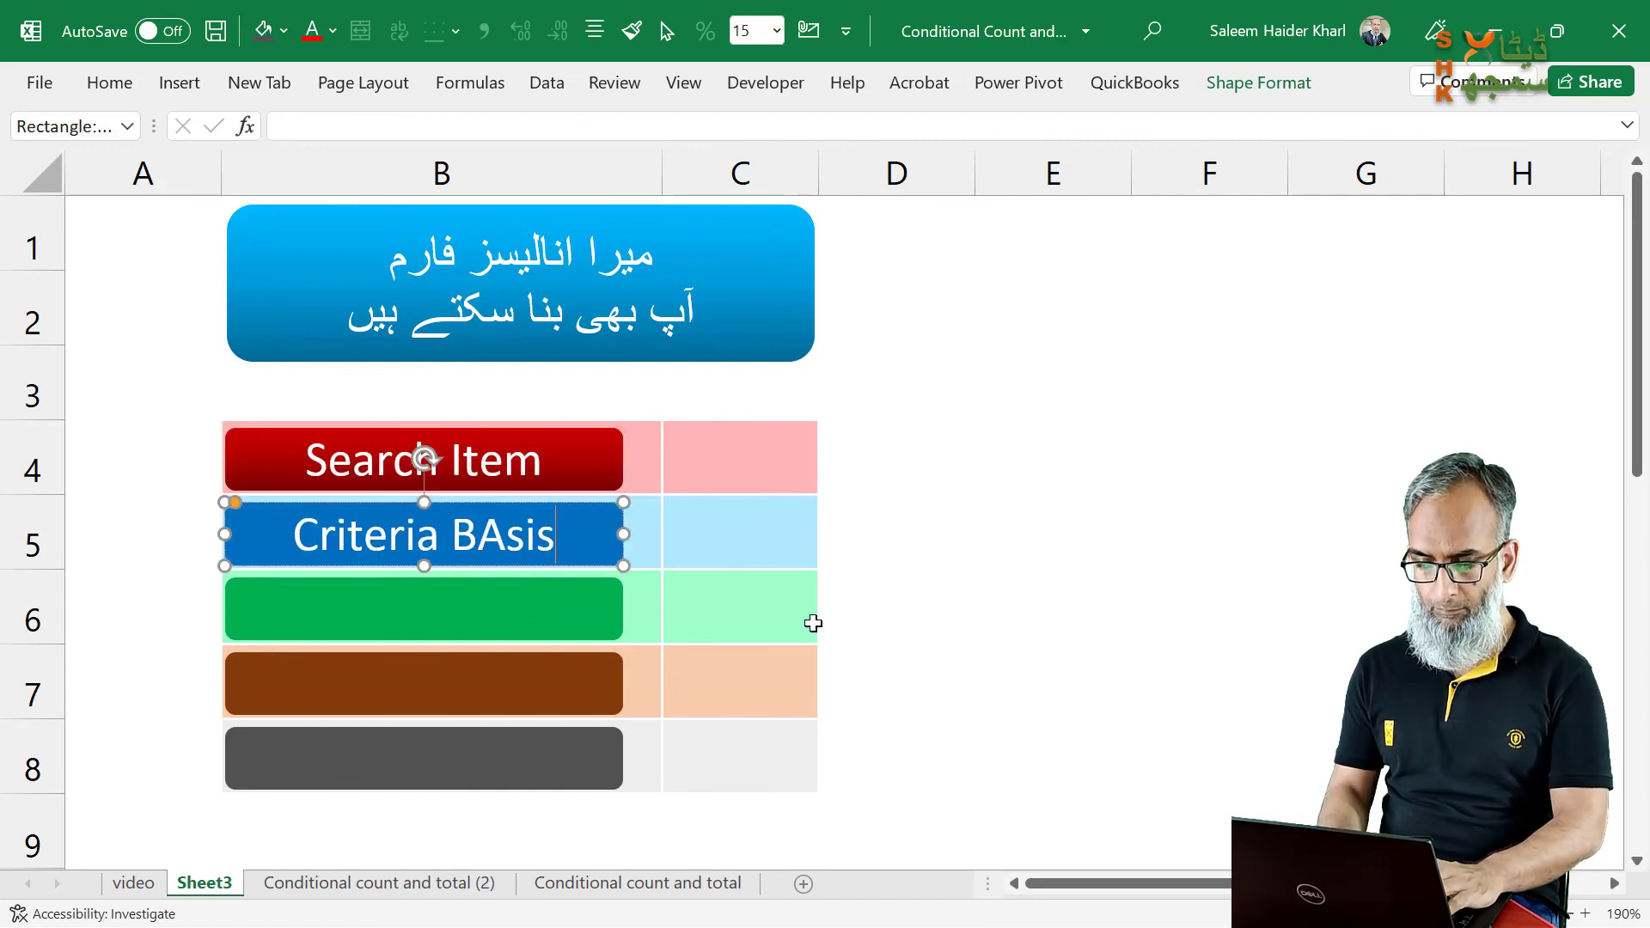
key(BackSpace)
key(BackSpace)
key(BackSpace)
key(BackSpace)
text(asis)
click(571, 619)
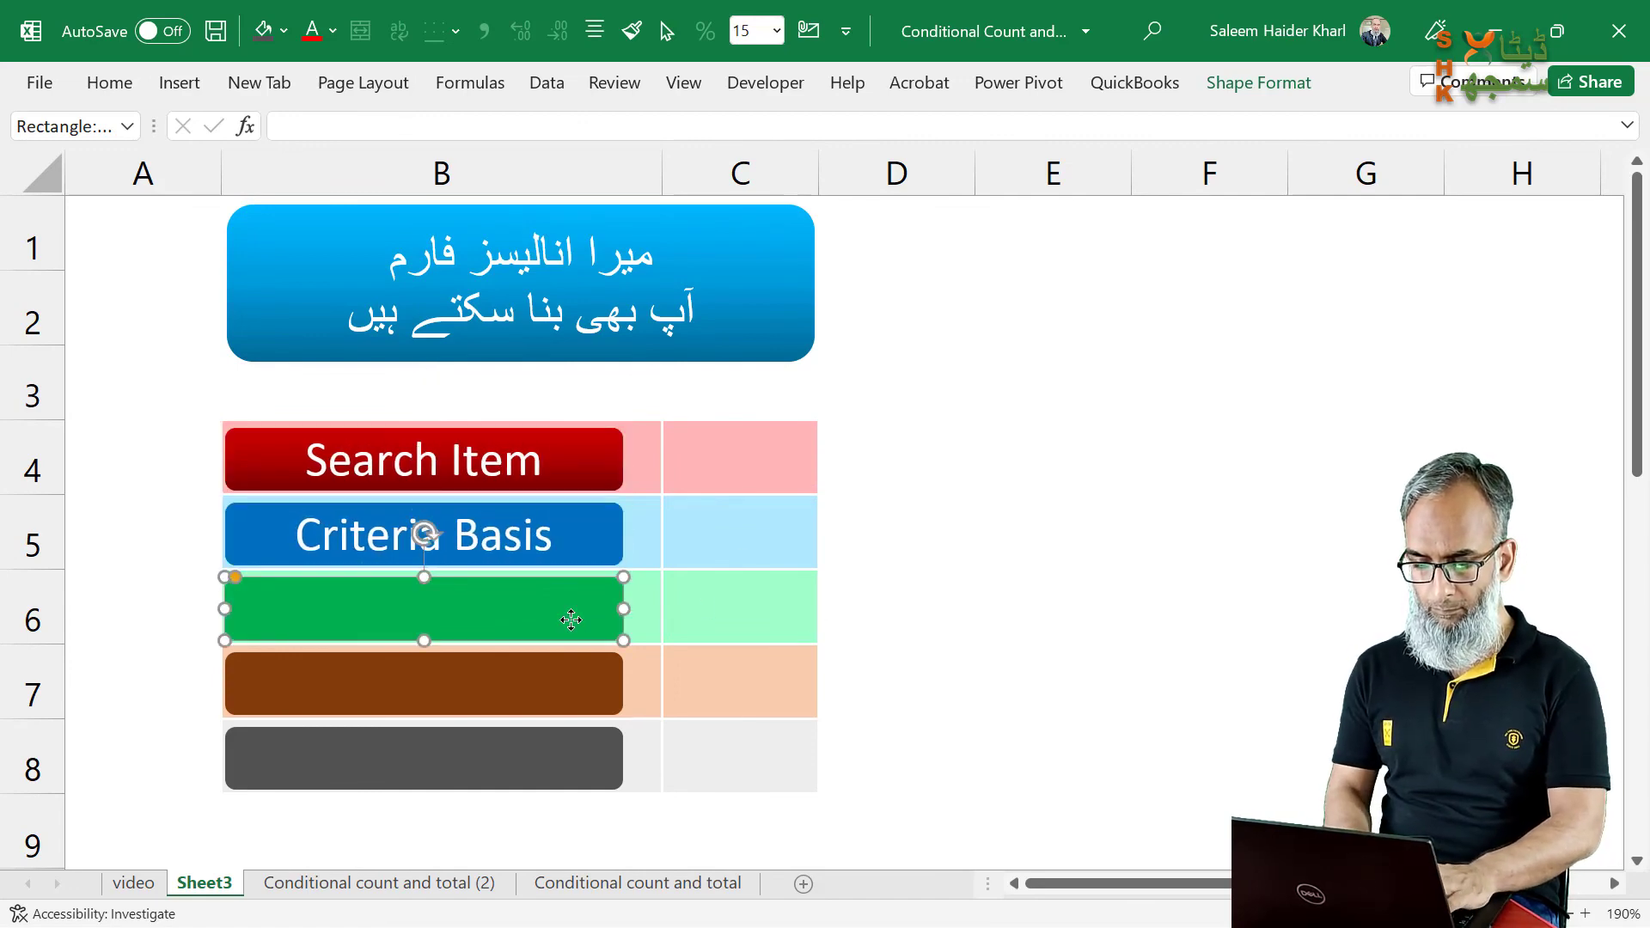
text(Criteria)
click(464, 707)
text(No of Sa)
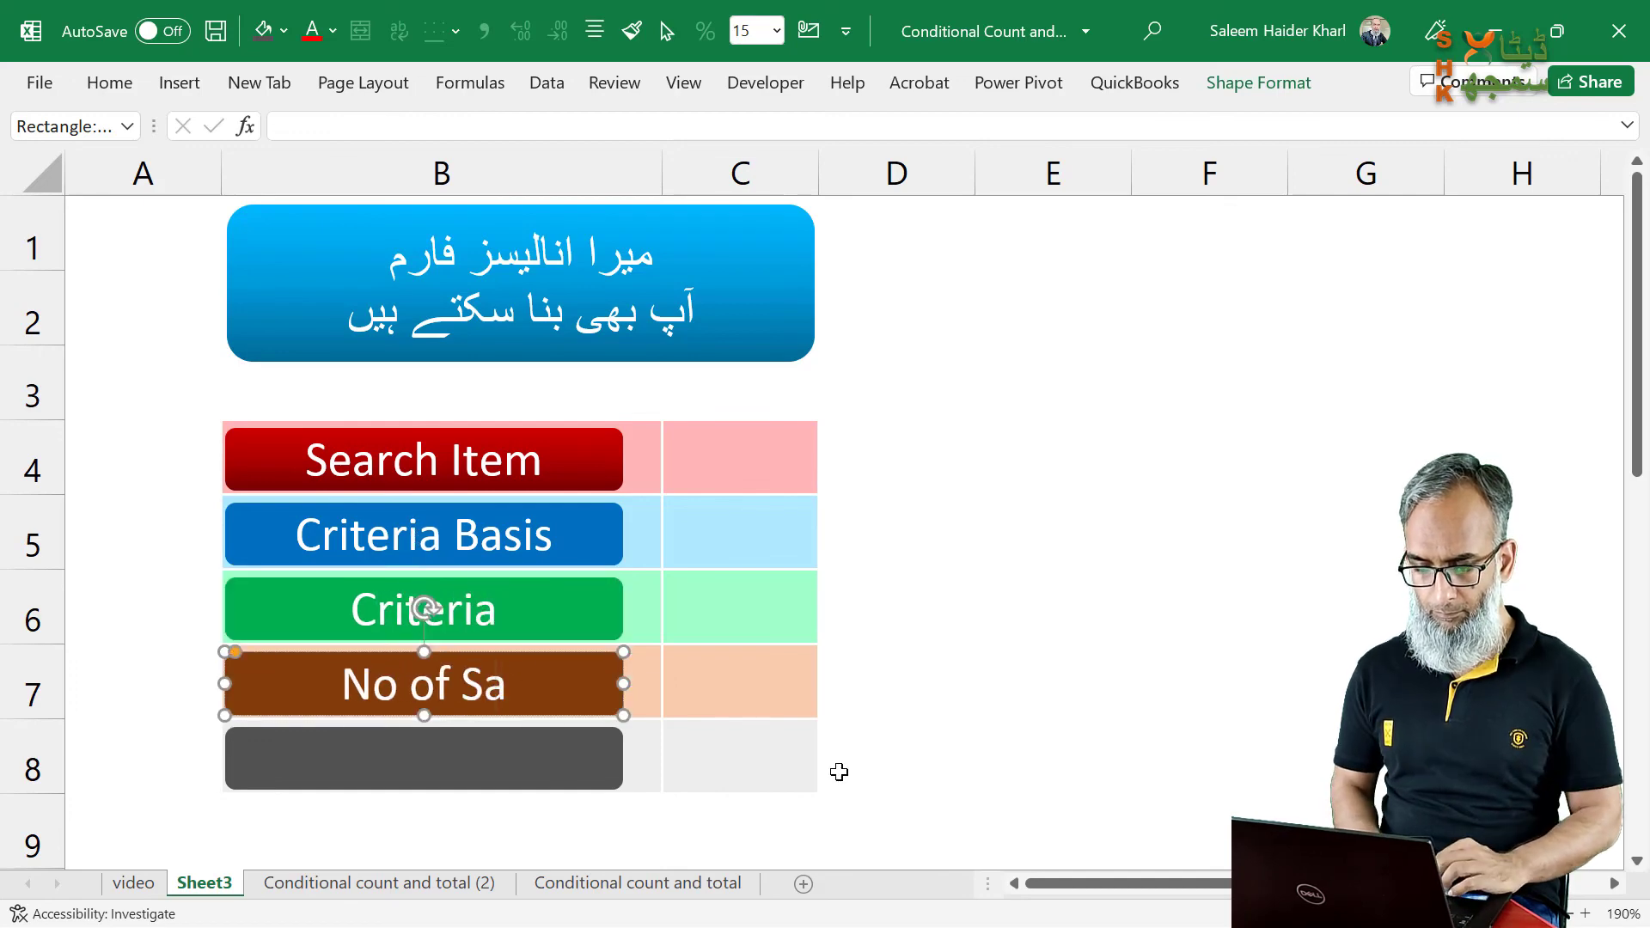
text(les)
key(Tab)
text(Total of)
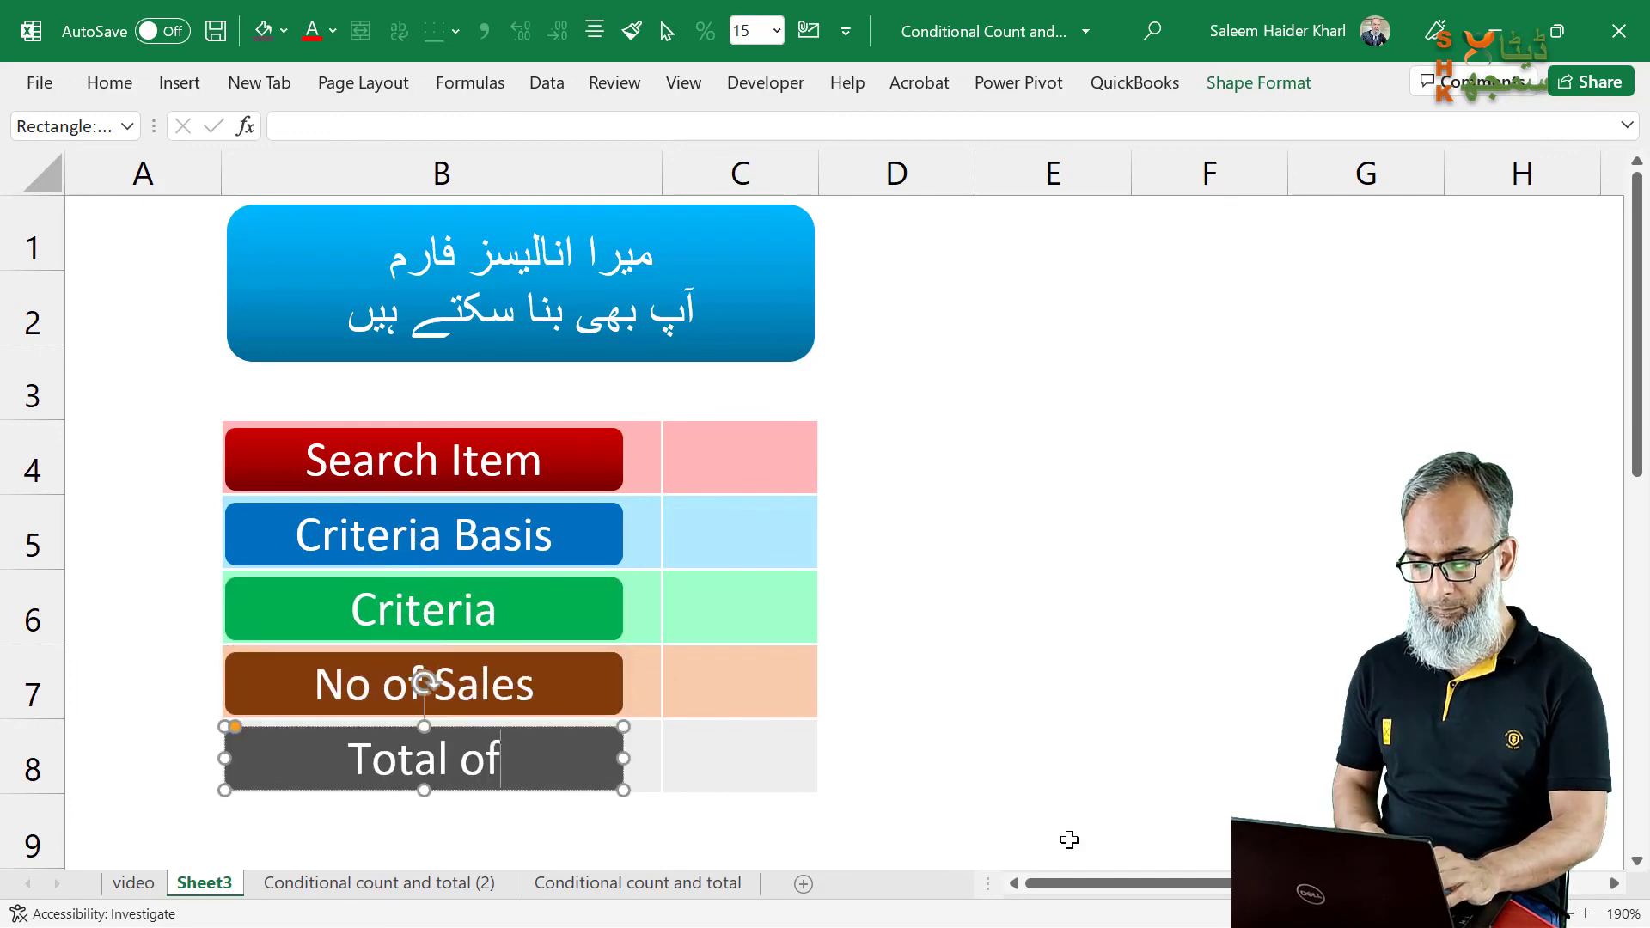
text( Sales)
click(1172, 670)
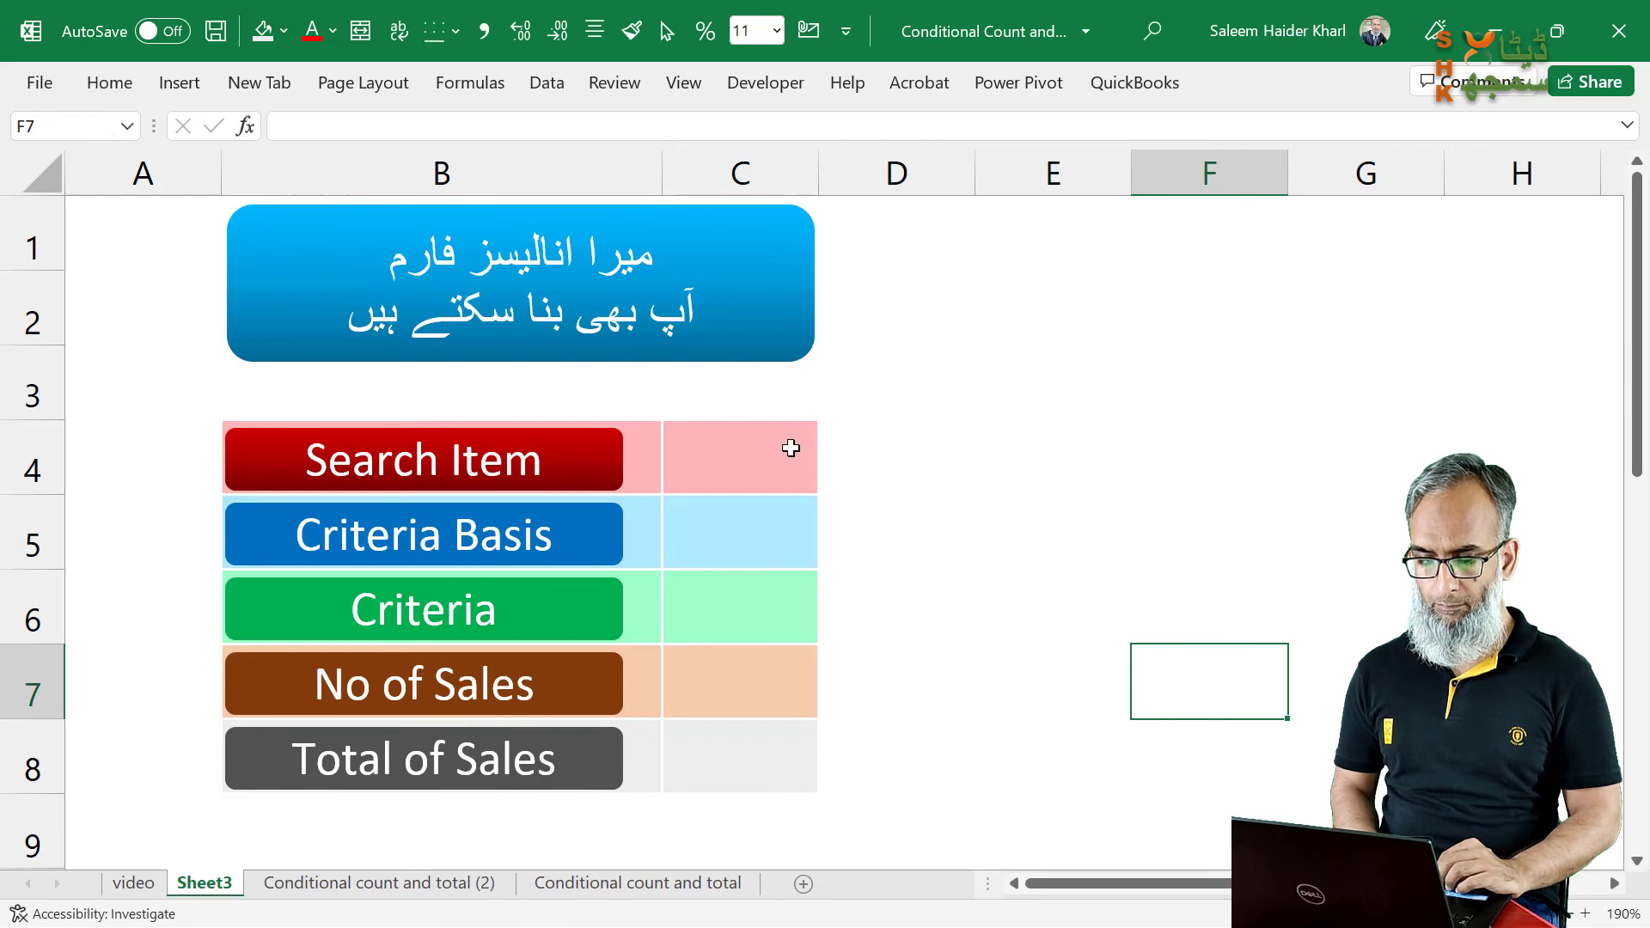
Step: Draw a rounded rectangle around the form rows 3–9
click(179, 83)
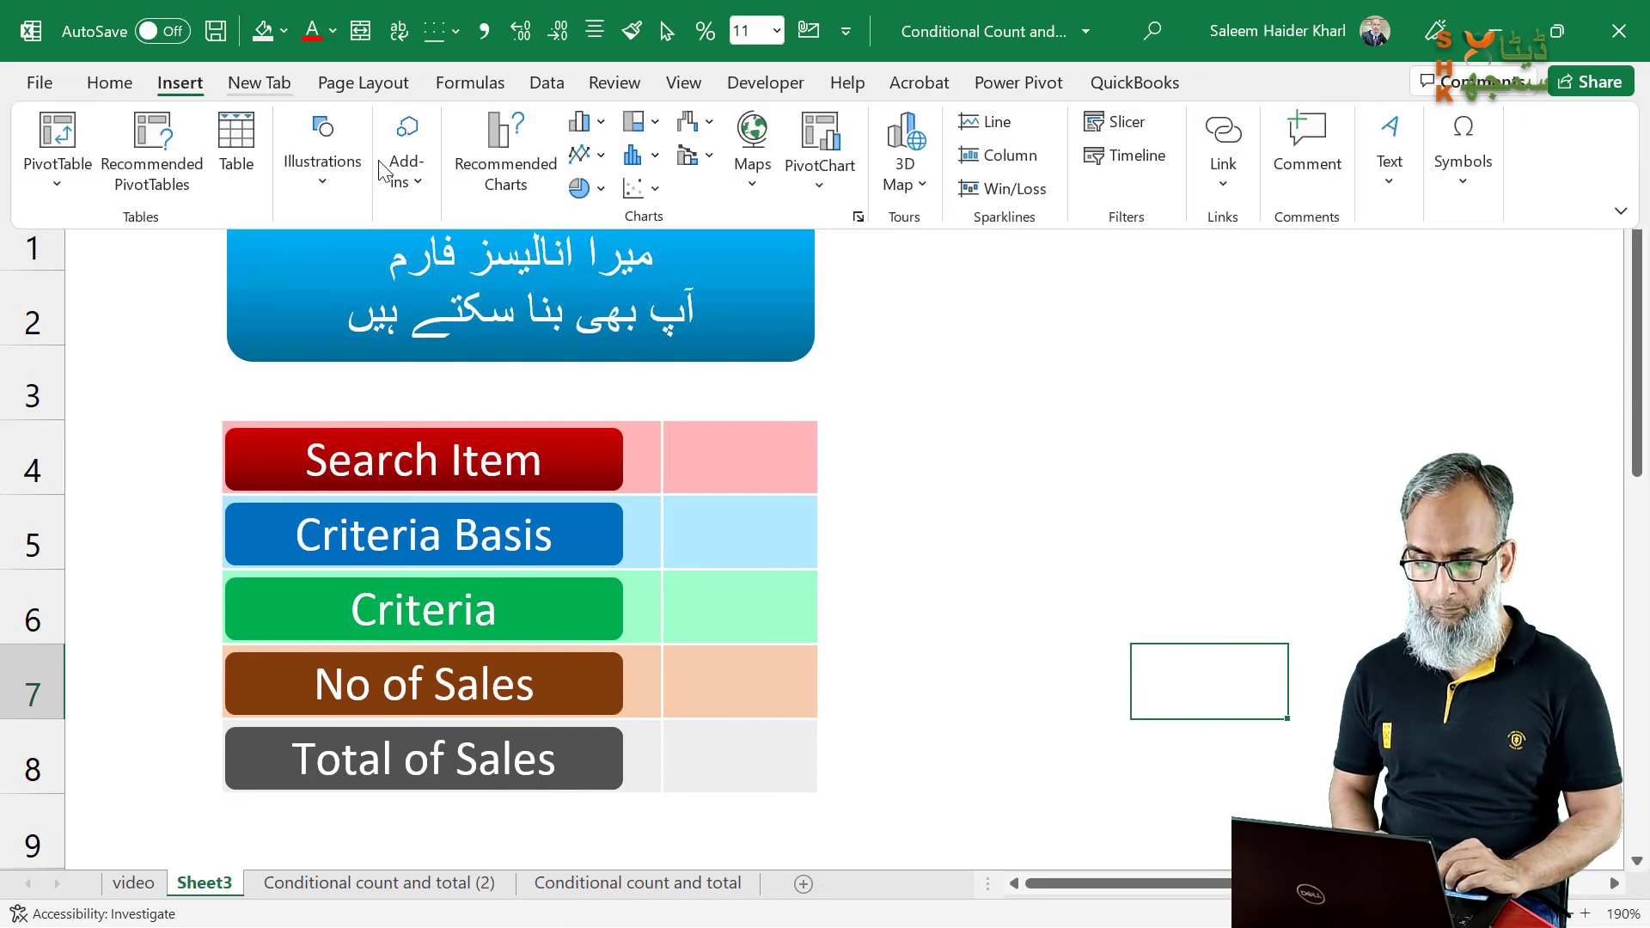
click(324, 166)
click(368, 274)
click(480, 380)
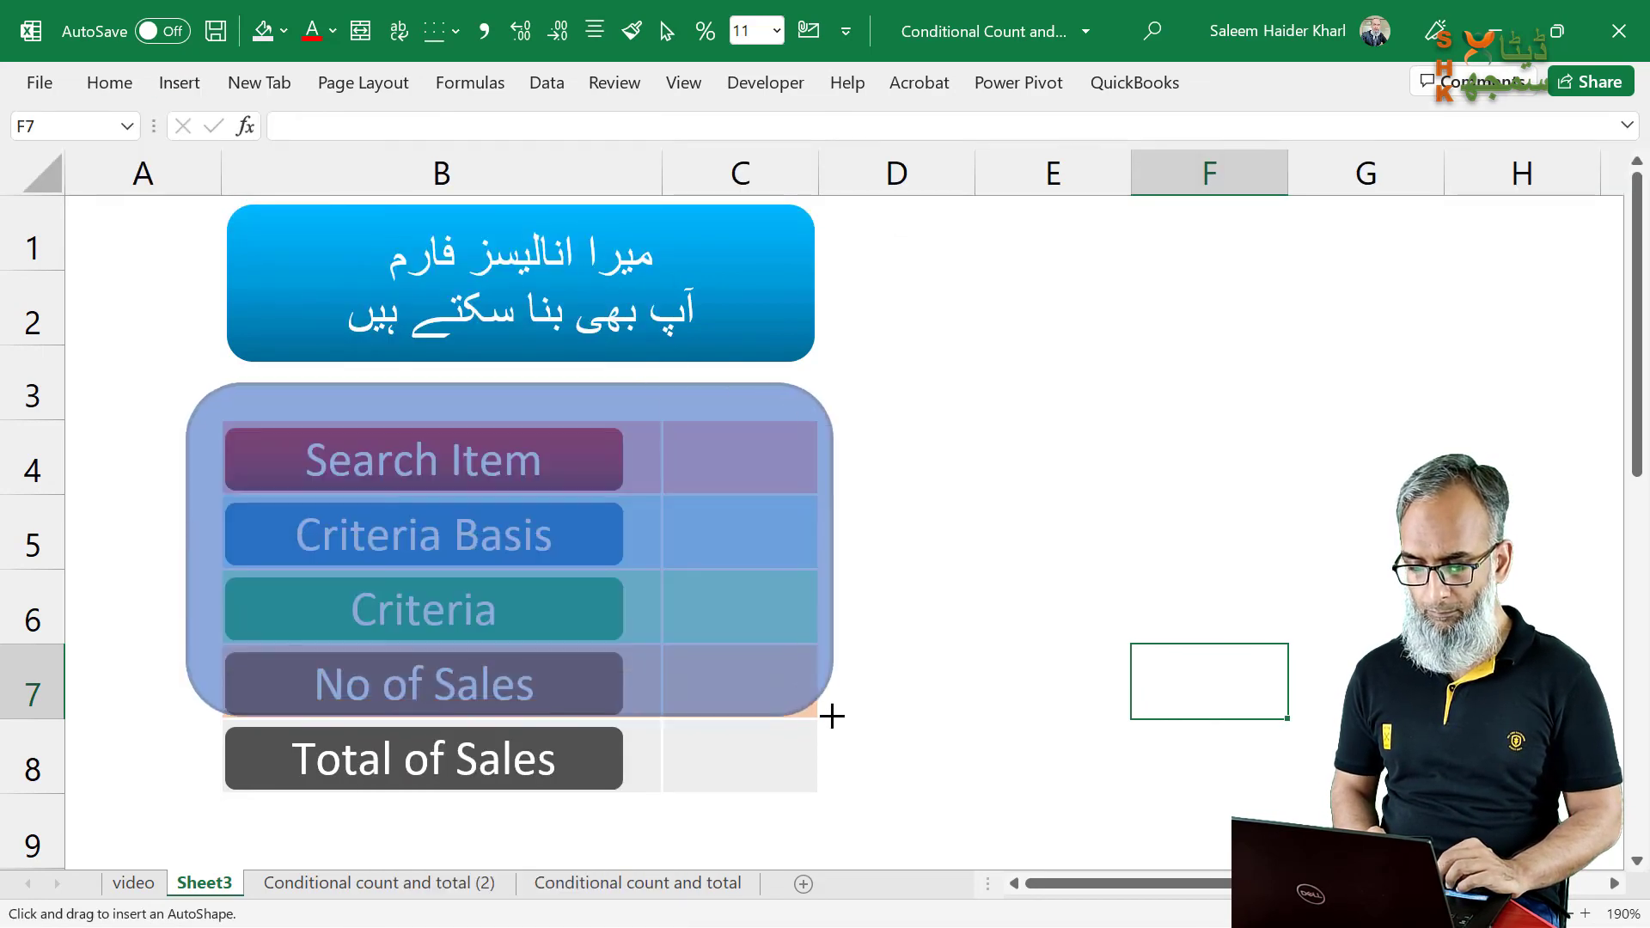
drag(184, 379, 860, 849)
Step: Give the rounded frame a dark blue 2¼ pt outline and no fill
click(1259, 82)
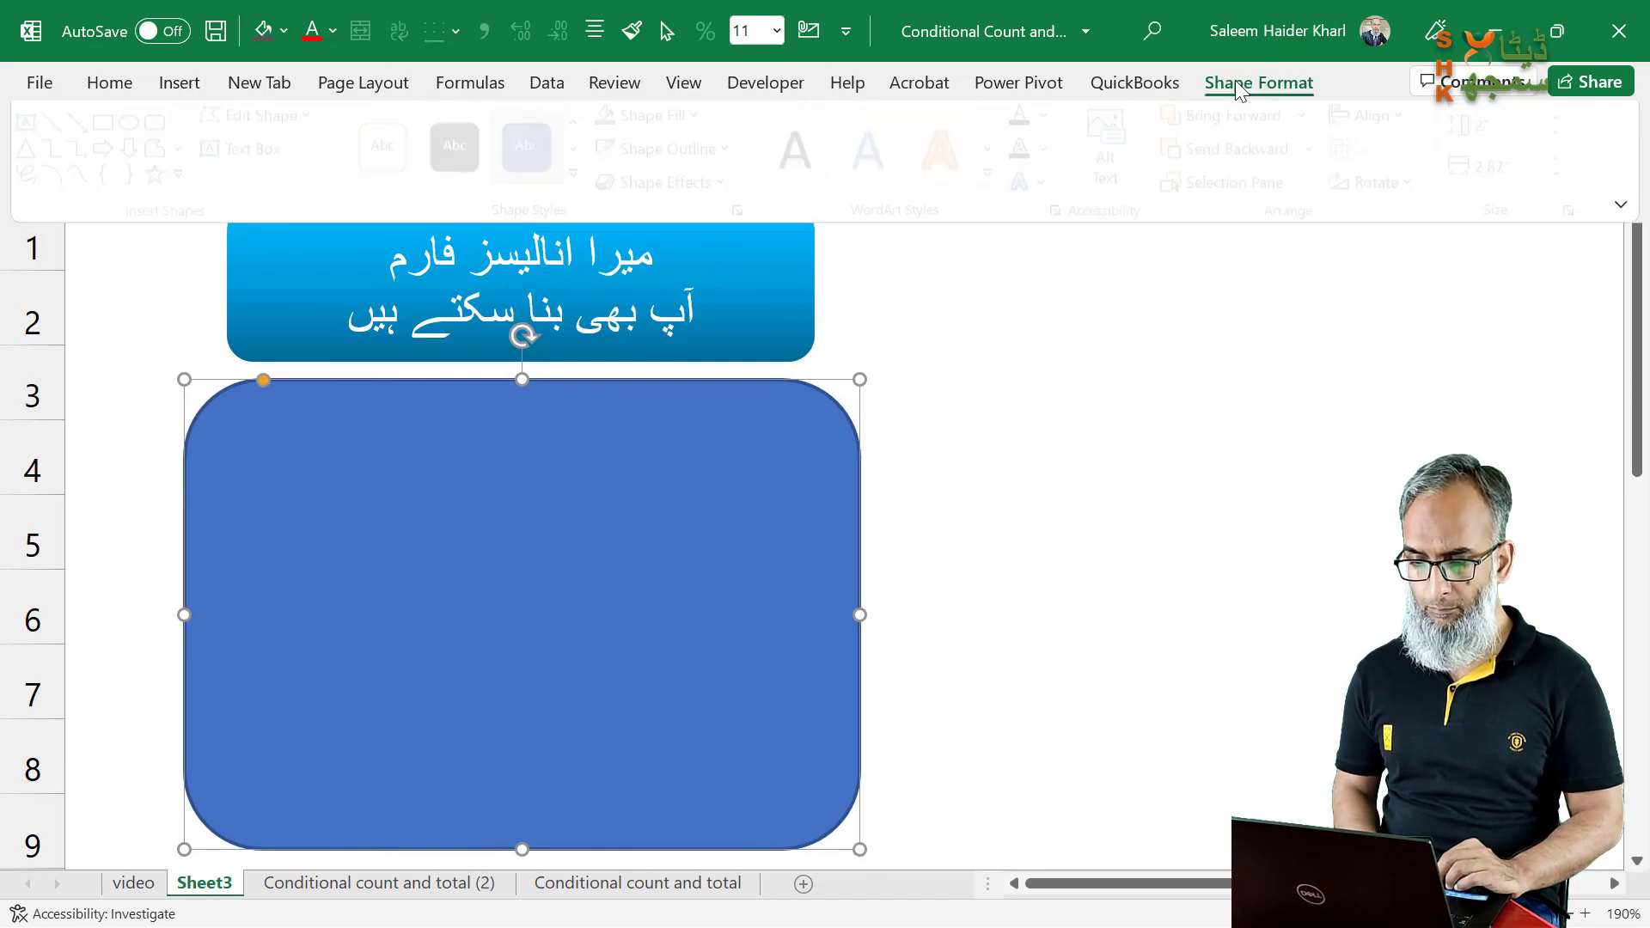
click(679, 155)
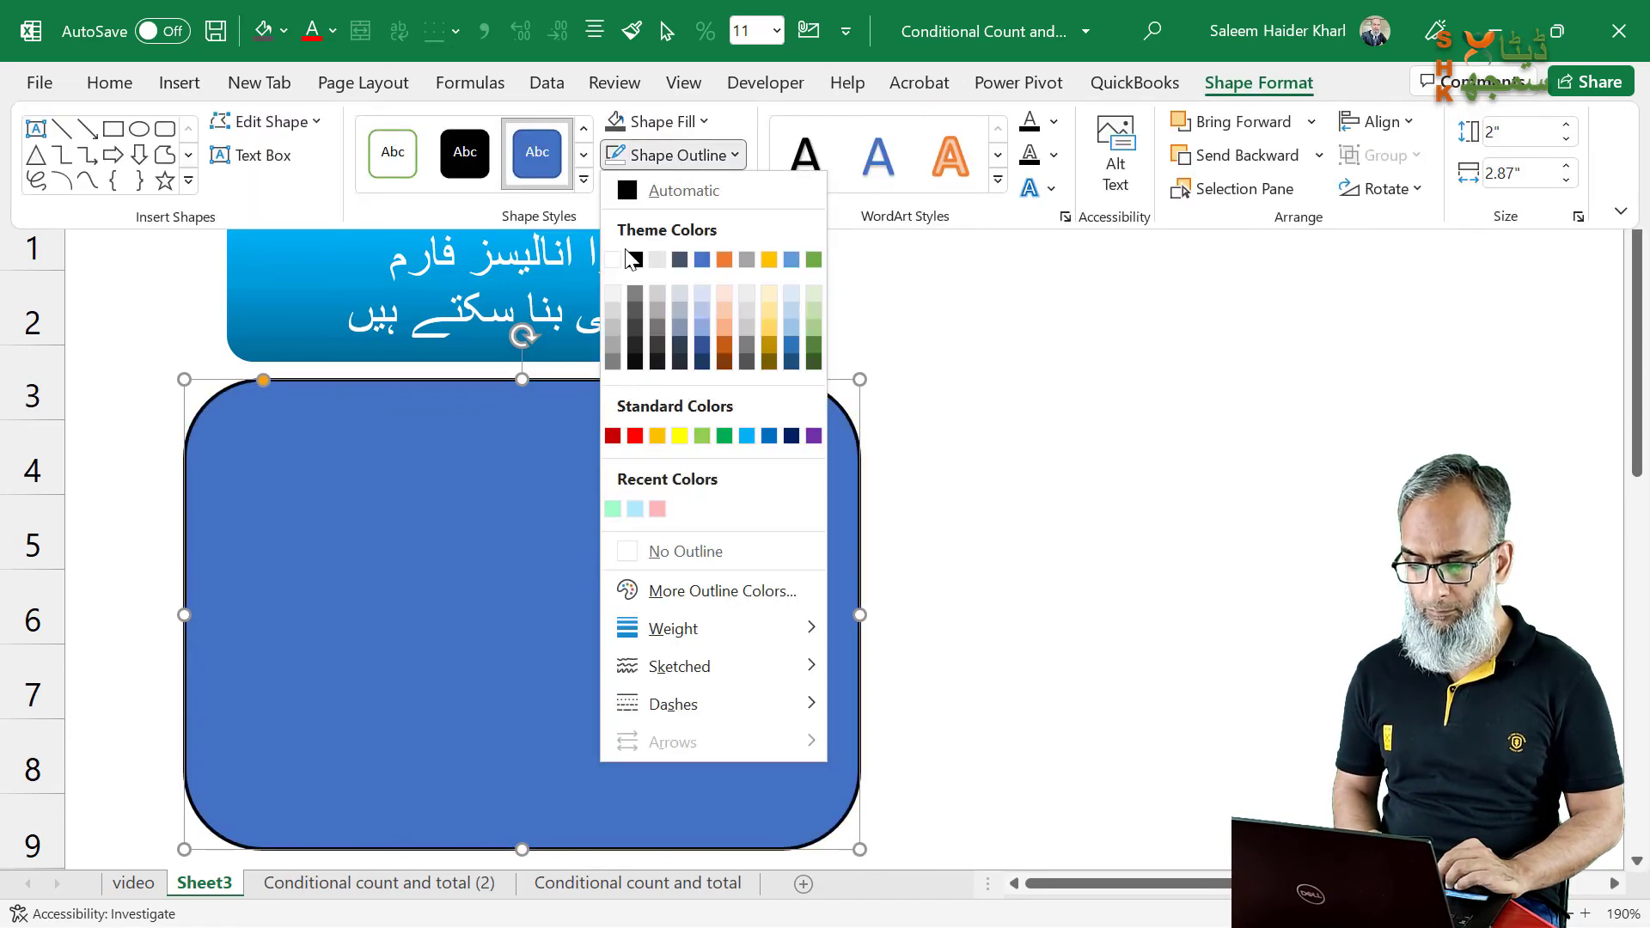
click(790, 361)
click(721, 157)
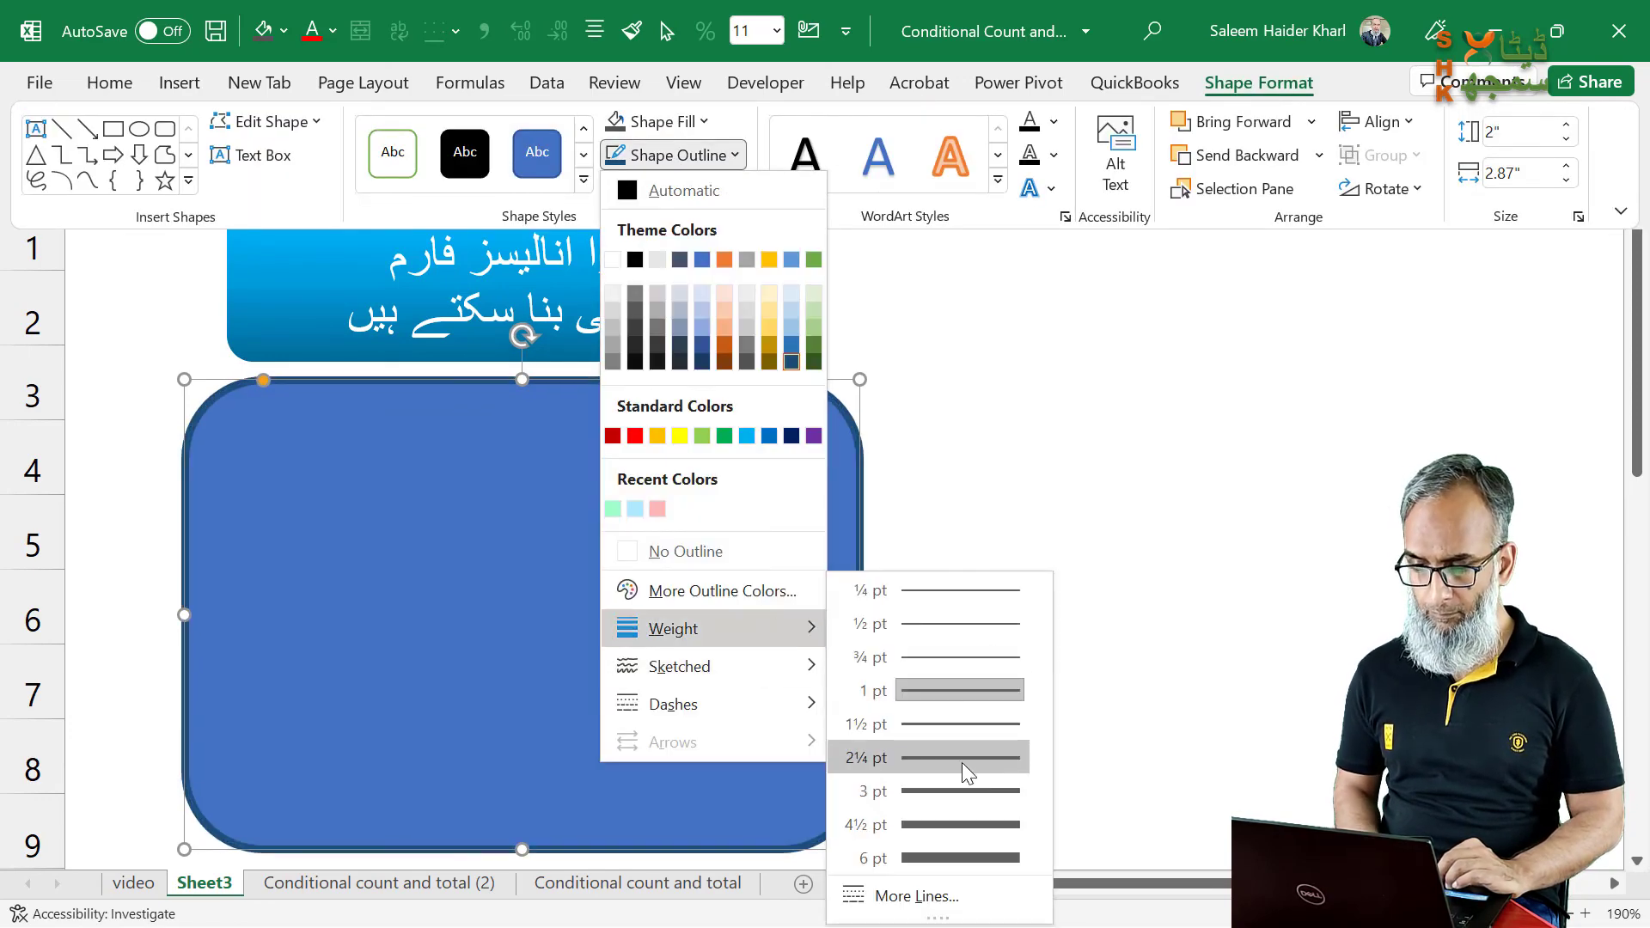
click(961, 757)
click(659, 121)
click(669, 522)
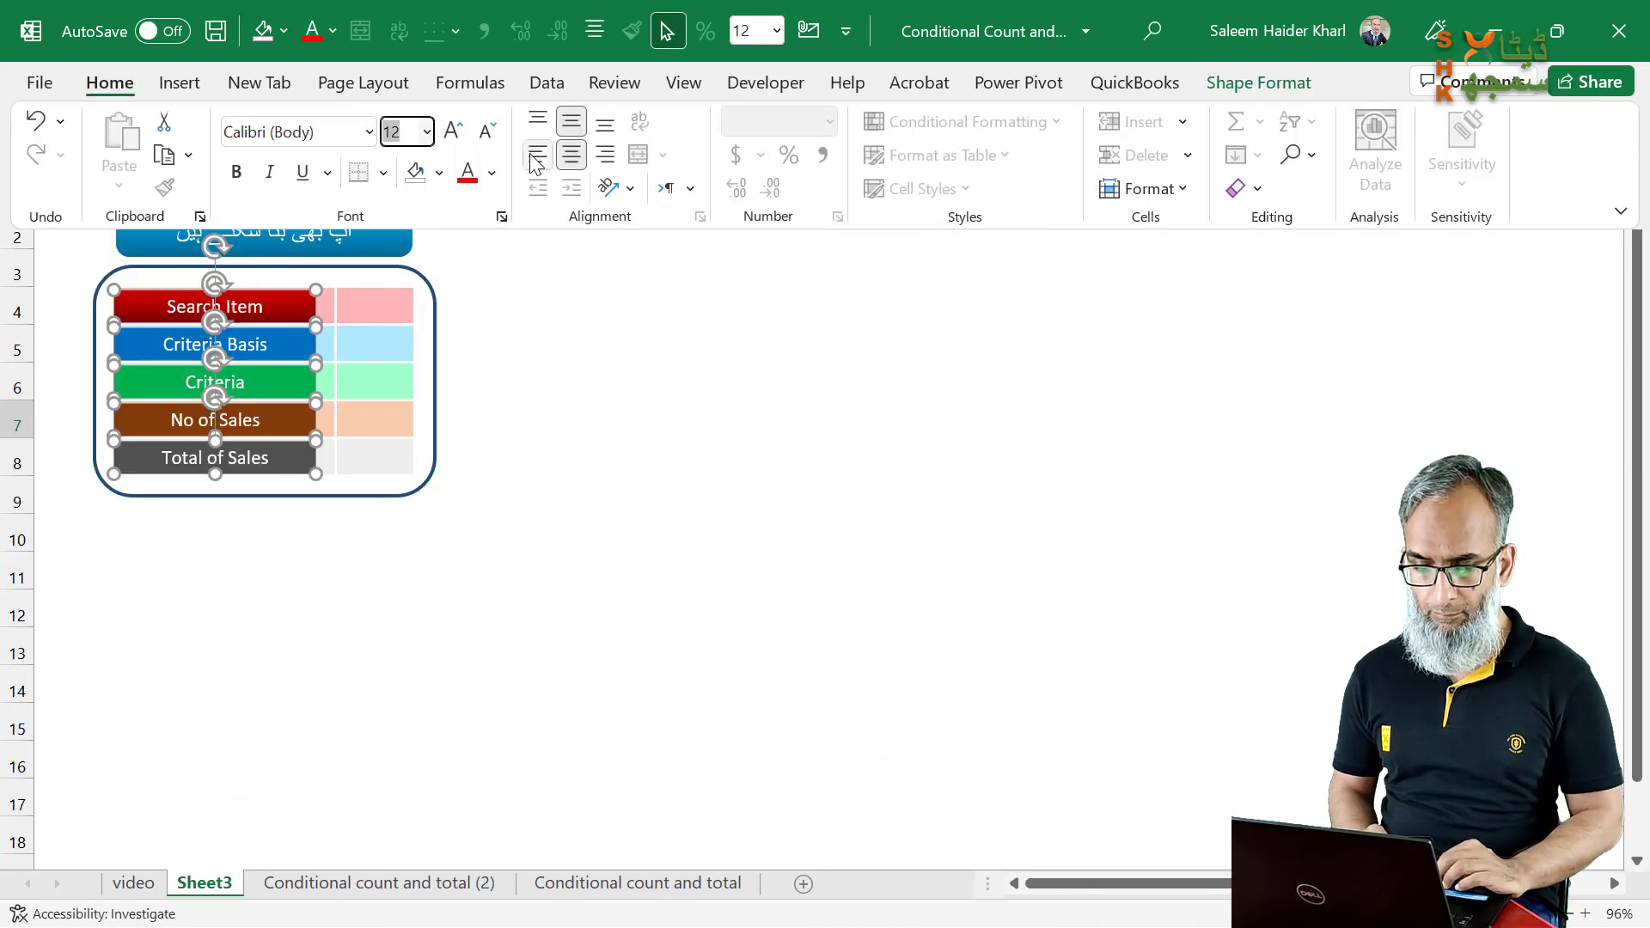
Step: Make the label bar text left-aligned and bold
click(534, 158)
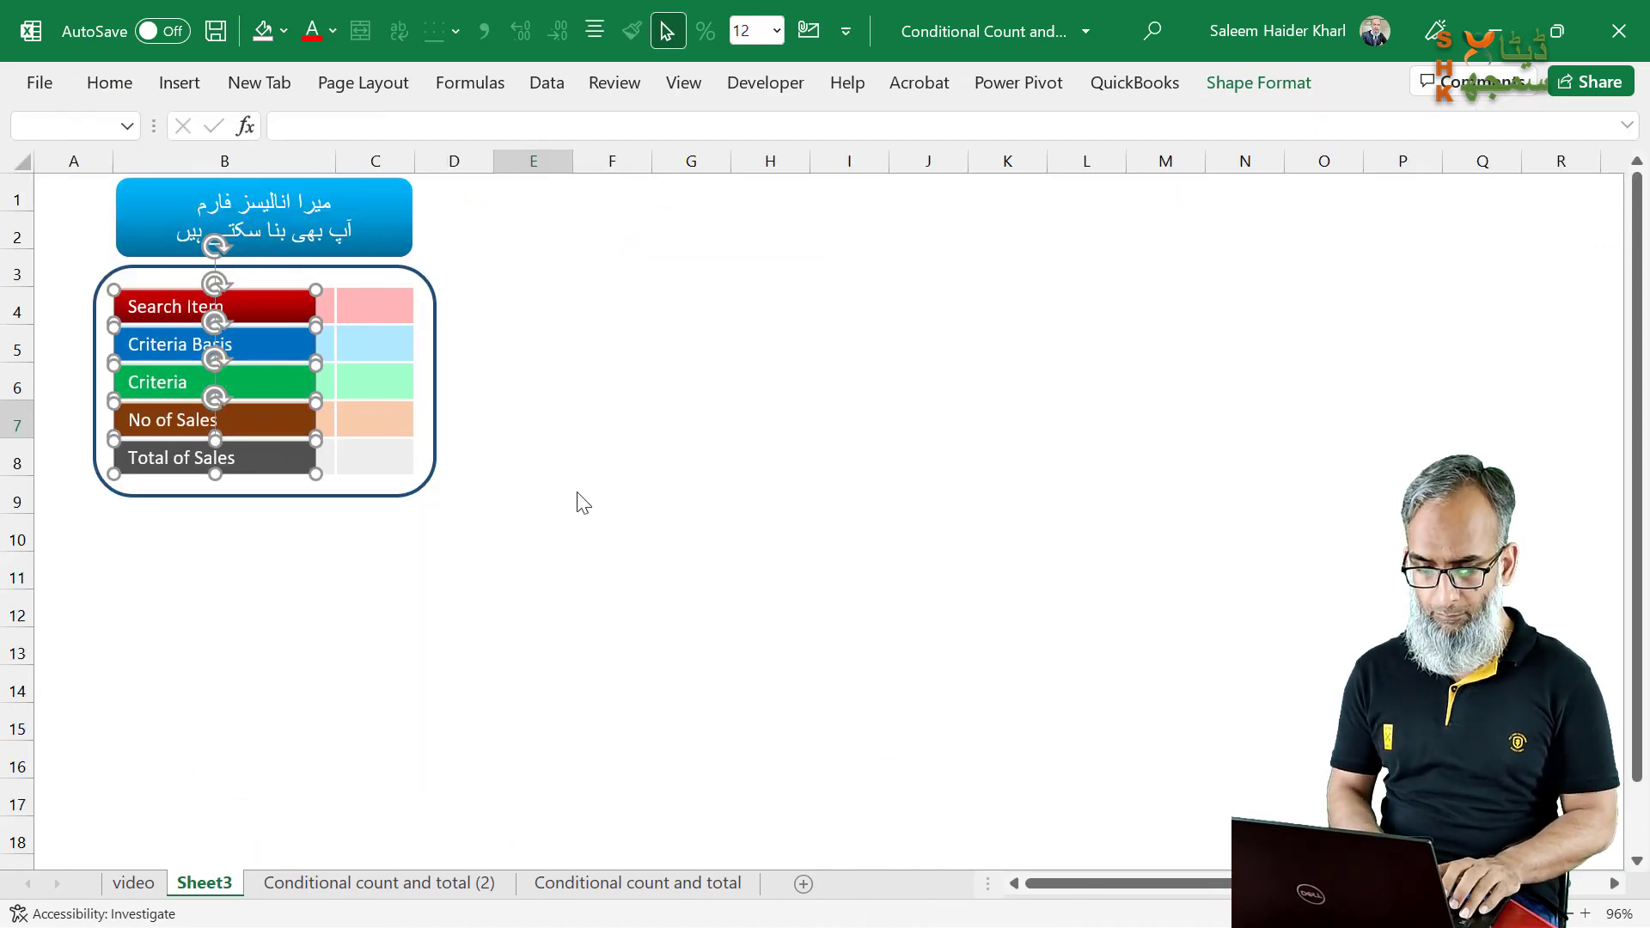
key(ctrl+b)
key(Escape)
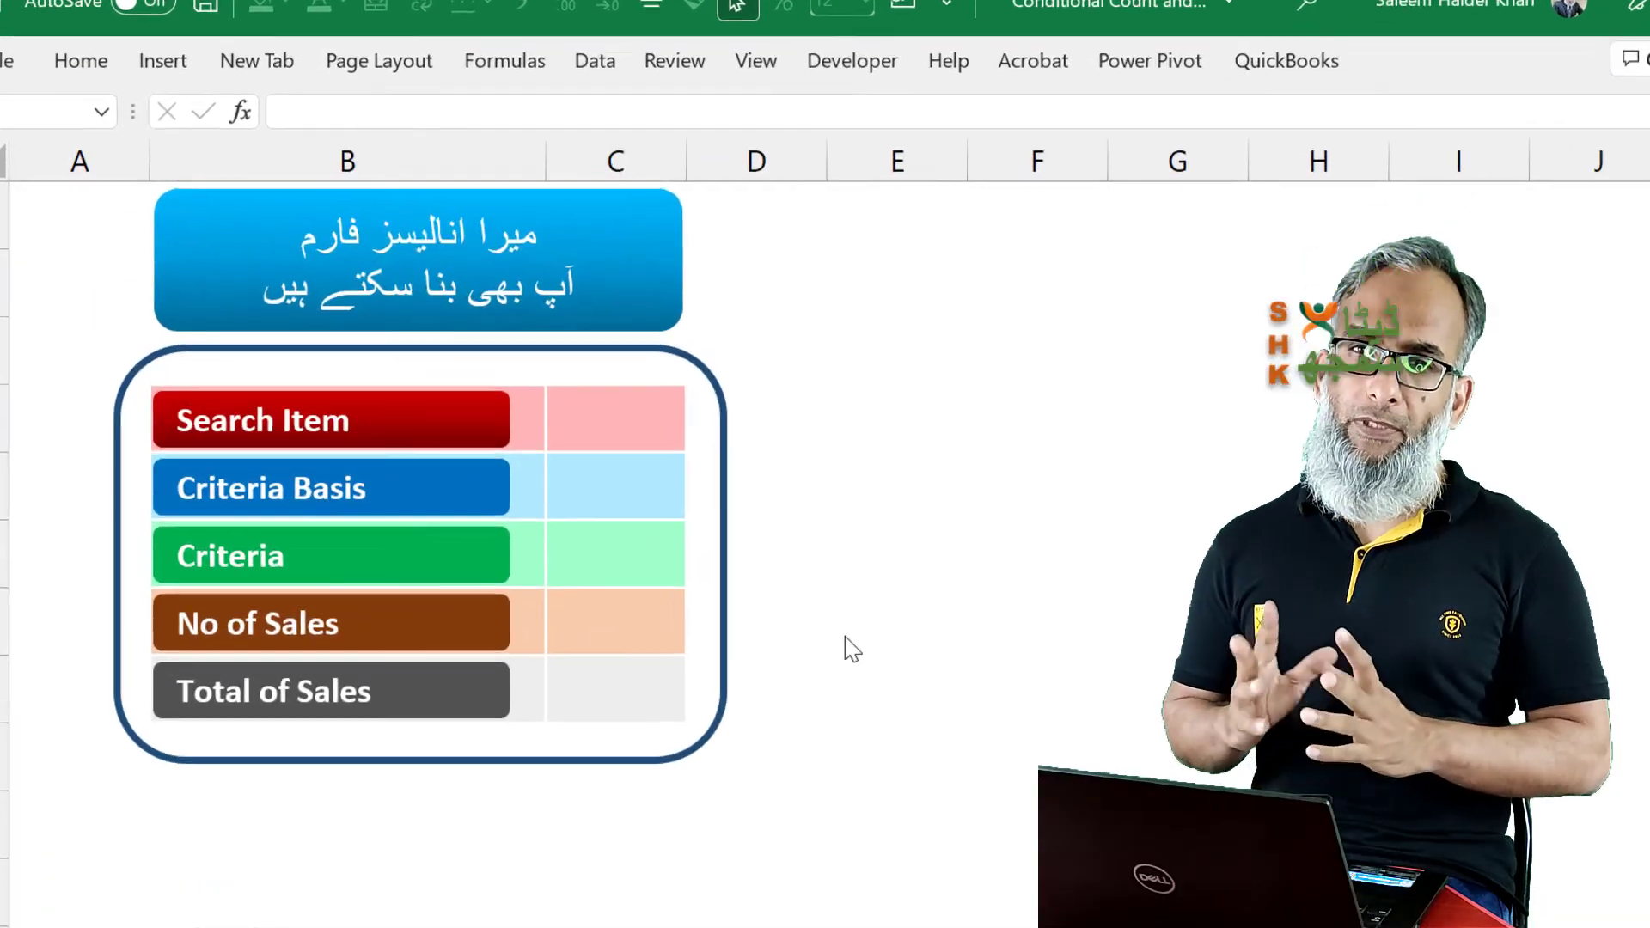